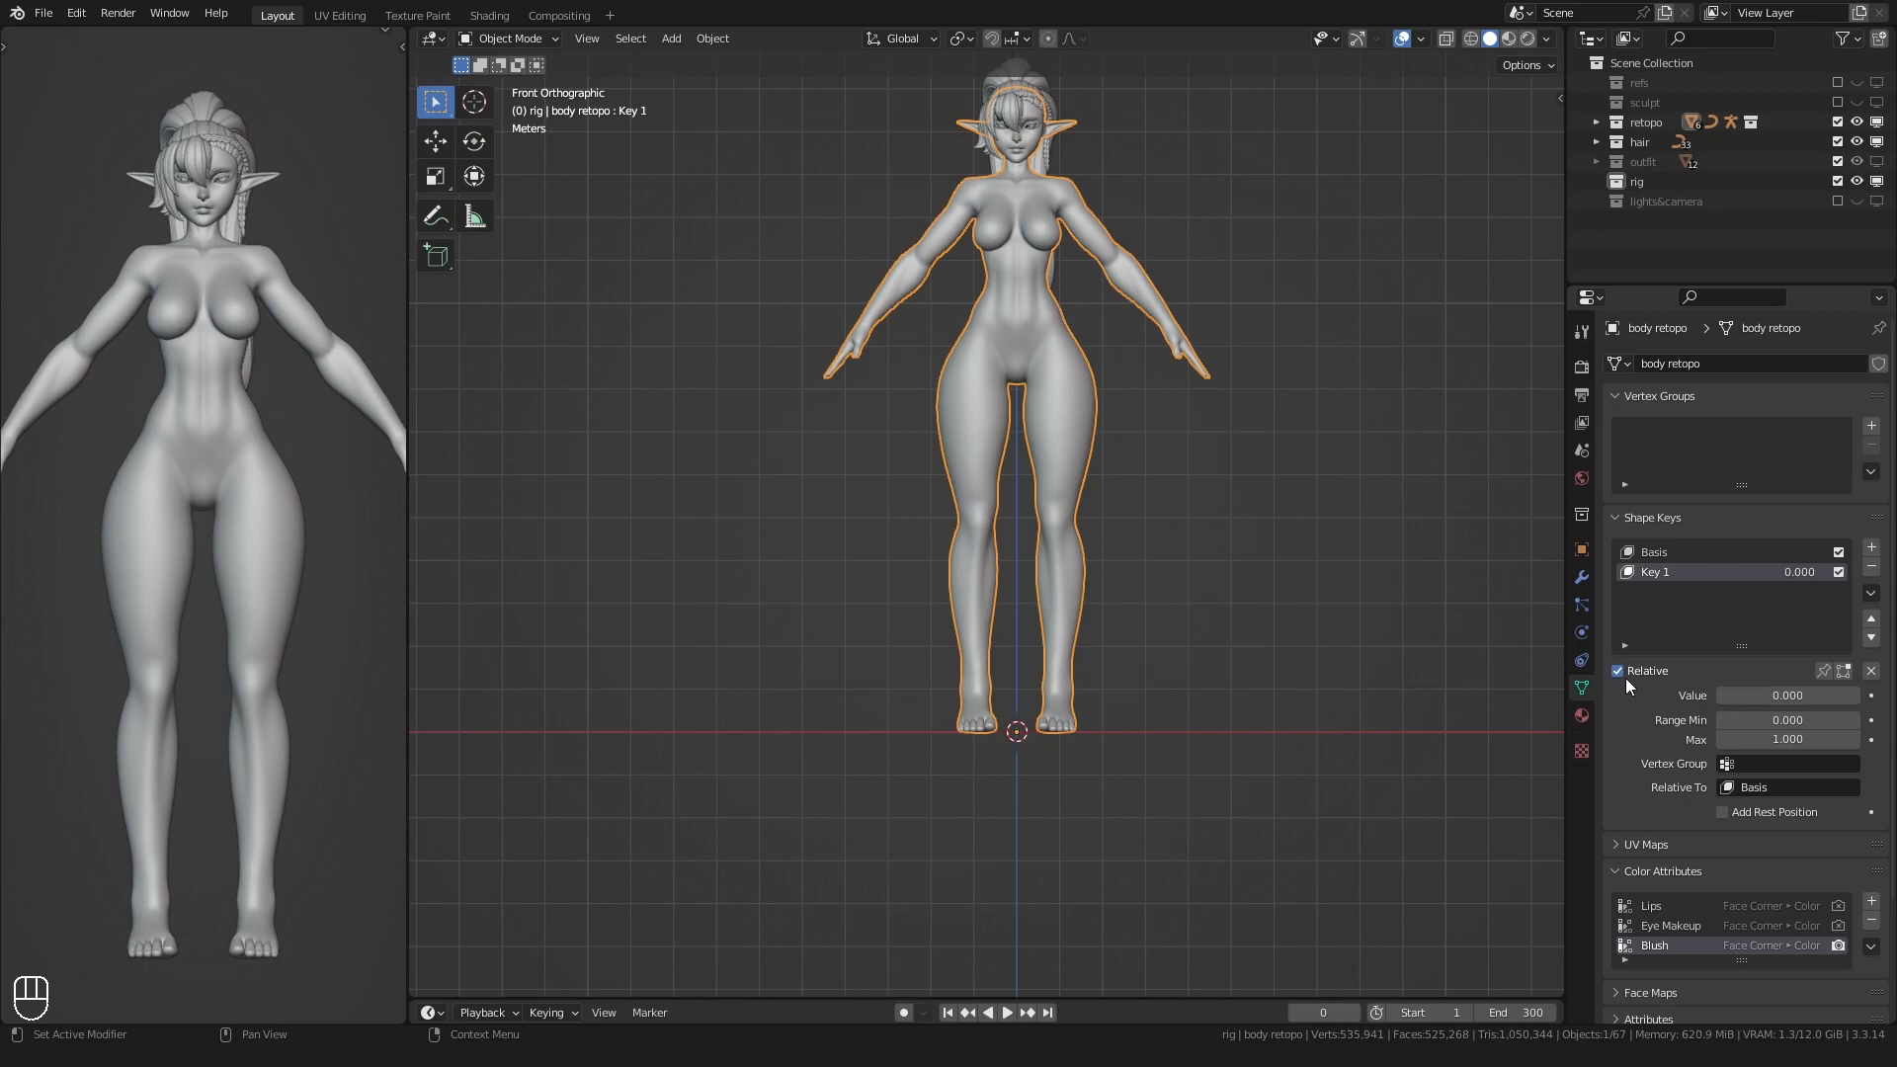
- Add a Rigify human metarig to the rig collection and scale it up by about 2.119
{"action": "left_click", "coordinate": [1284, 526]}
{"action": "key", "text": "shift+a"}
{"action": "mouse_move", "coordinate": [810, 546]}
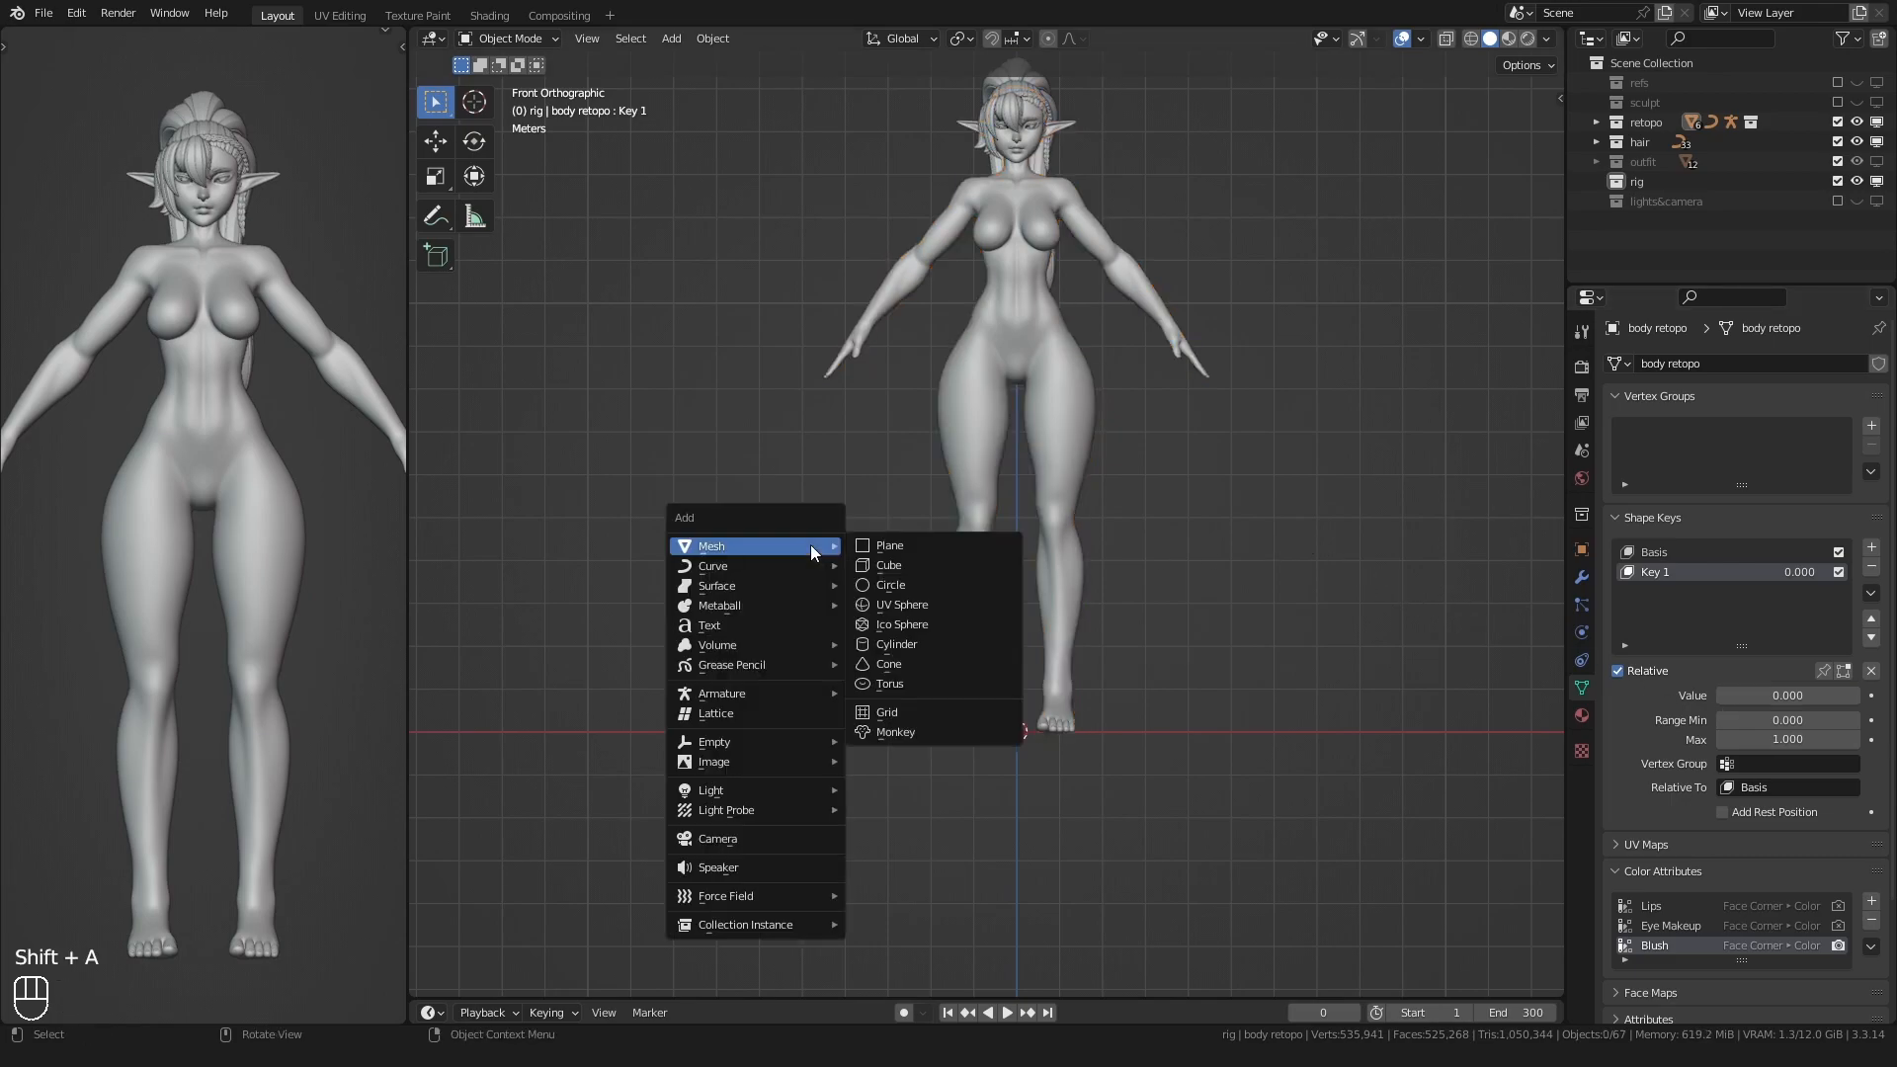
{"action": "mouse_move", "coordinate": [799, 611]}
{"action": "left_click", "coordinate": [968, 712]}
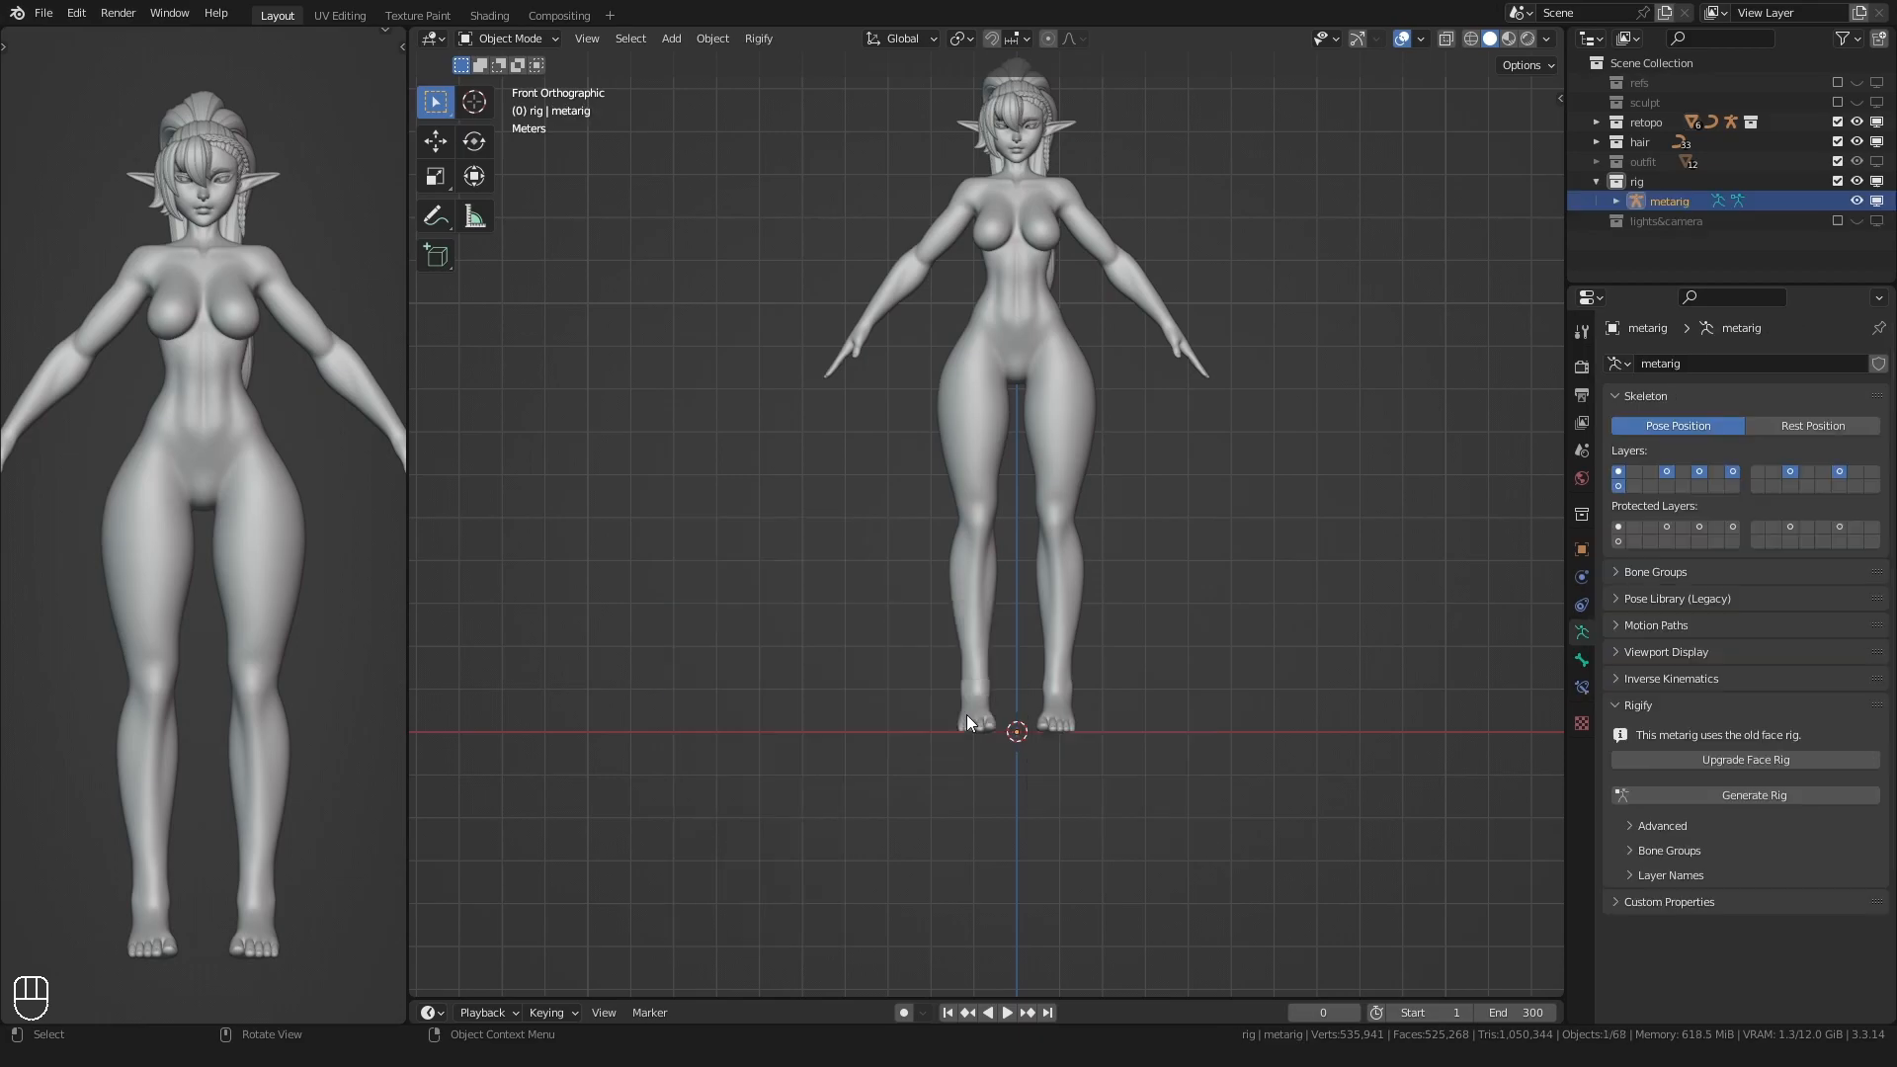
{"action": "key", "text": "q"}
{"action": "key", "text": "s"}
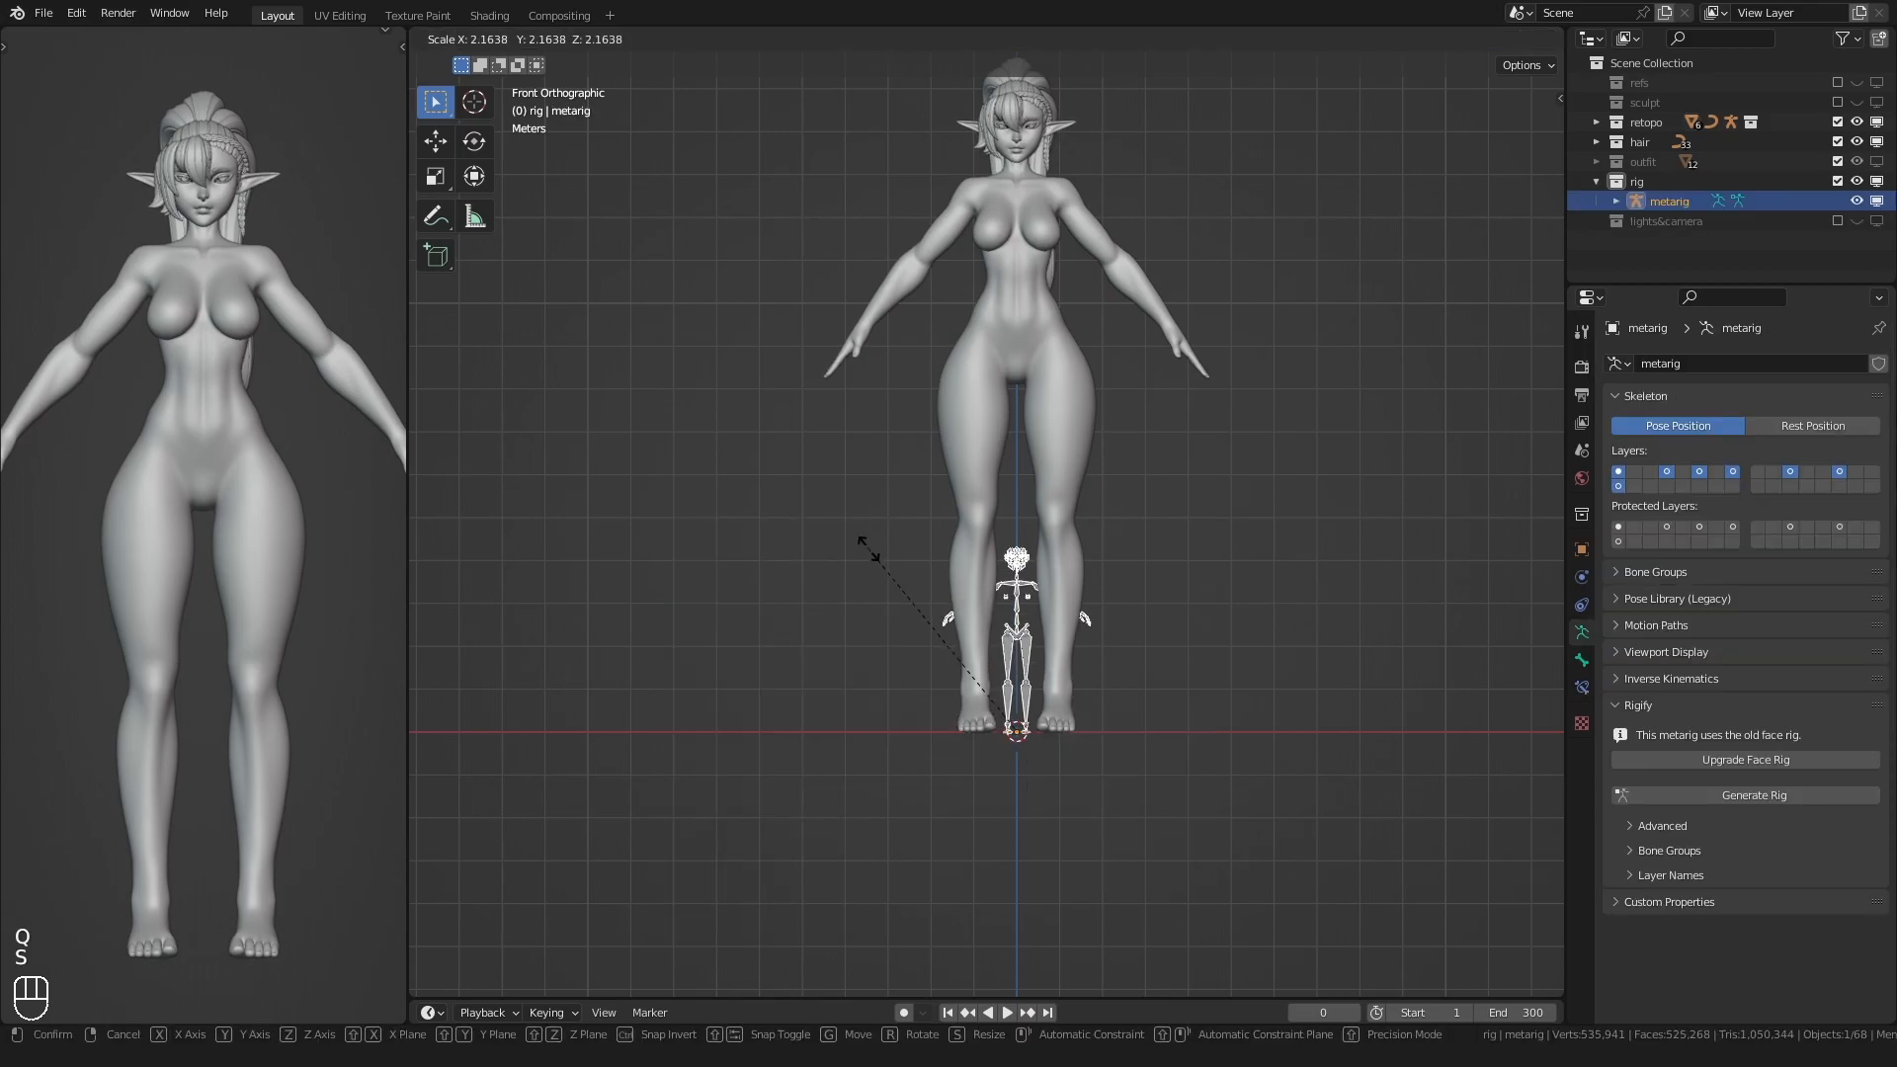
{"action": "left_click", "coordinate": [887, 601]}
- Delete all face bones from the metarig in Edit Mode and show the remaining body bone layers
{"action": "key", "text": "KP_Decimal"}
{"action": "key", "text": "Tab"}
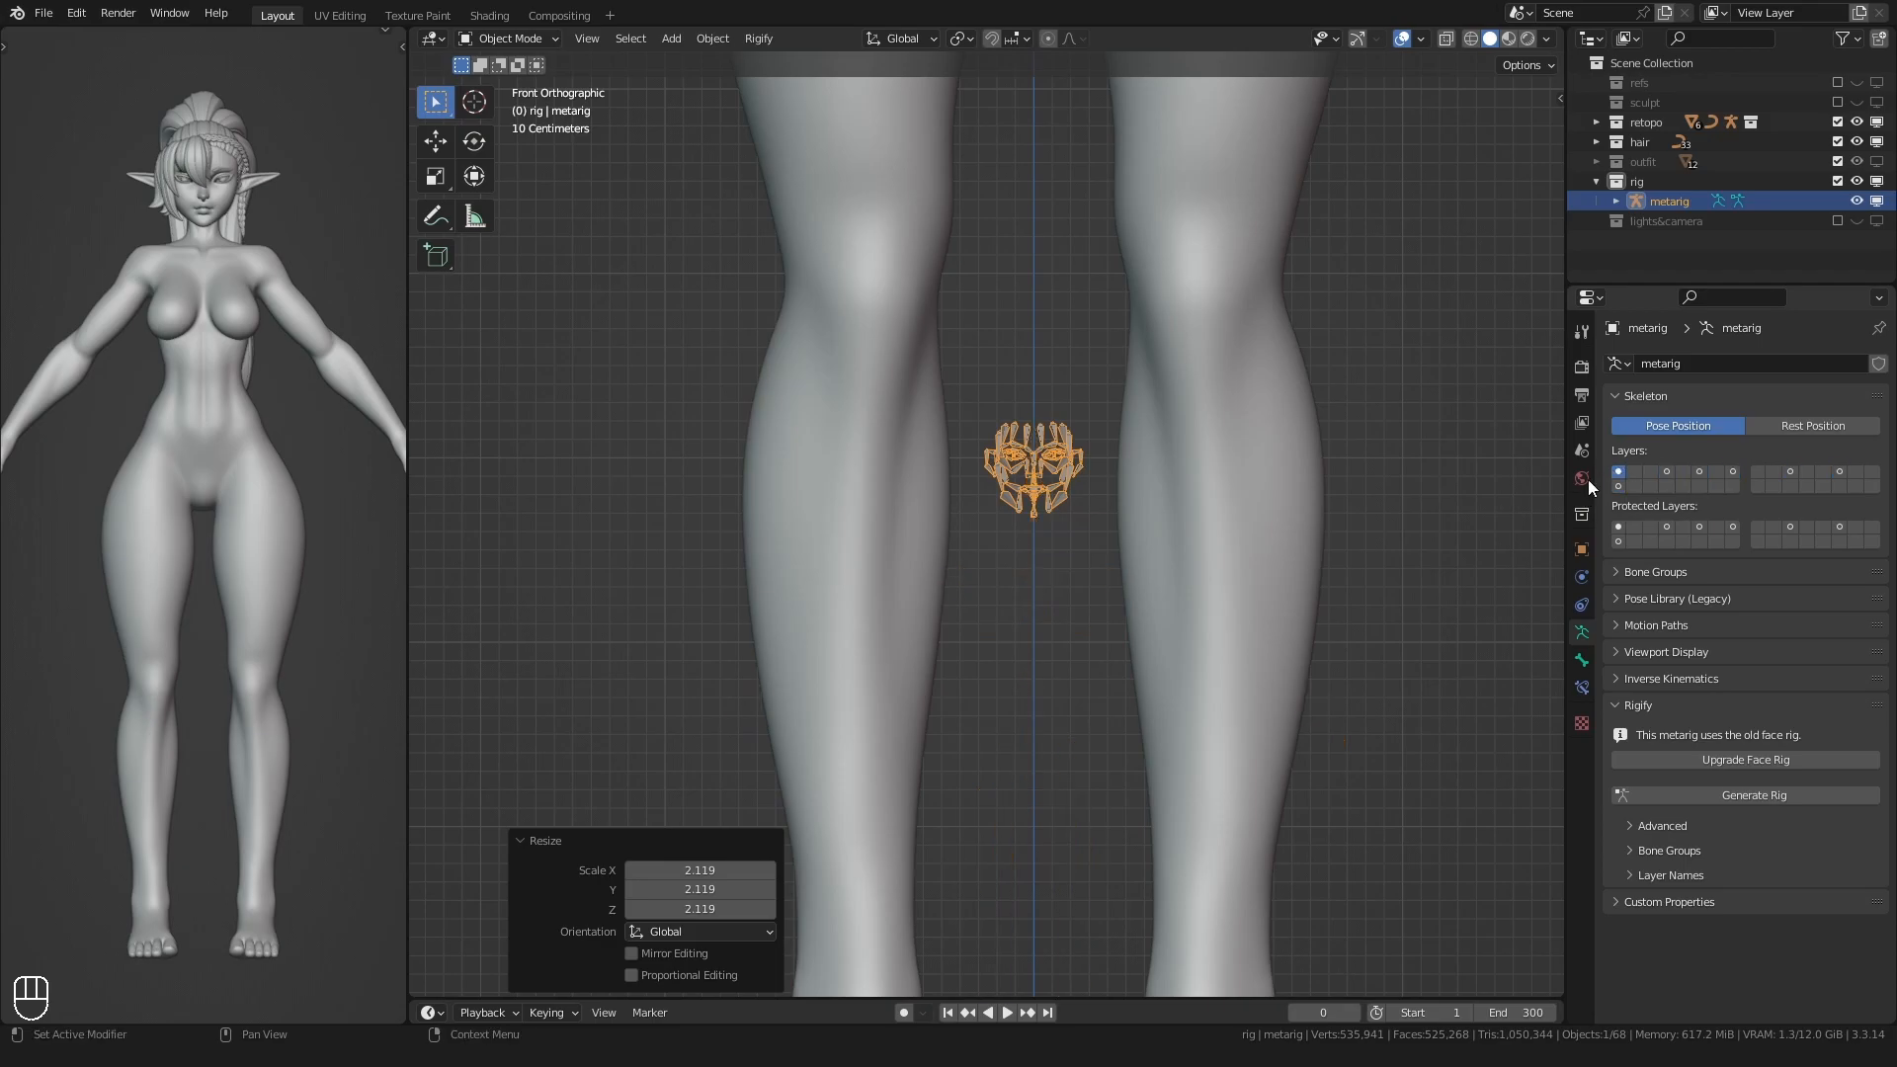
{"action": "key", "text": "Delete"}
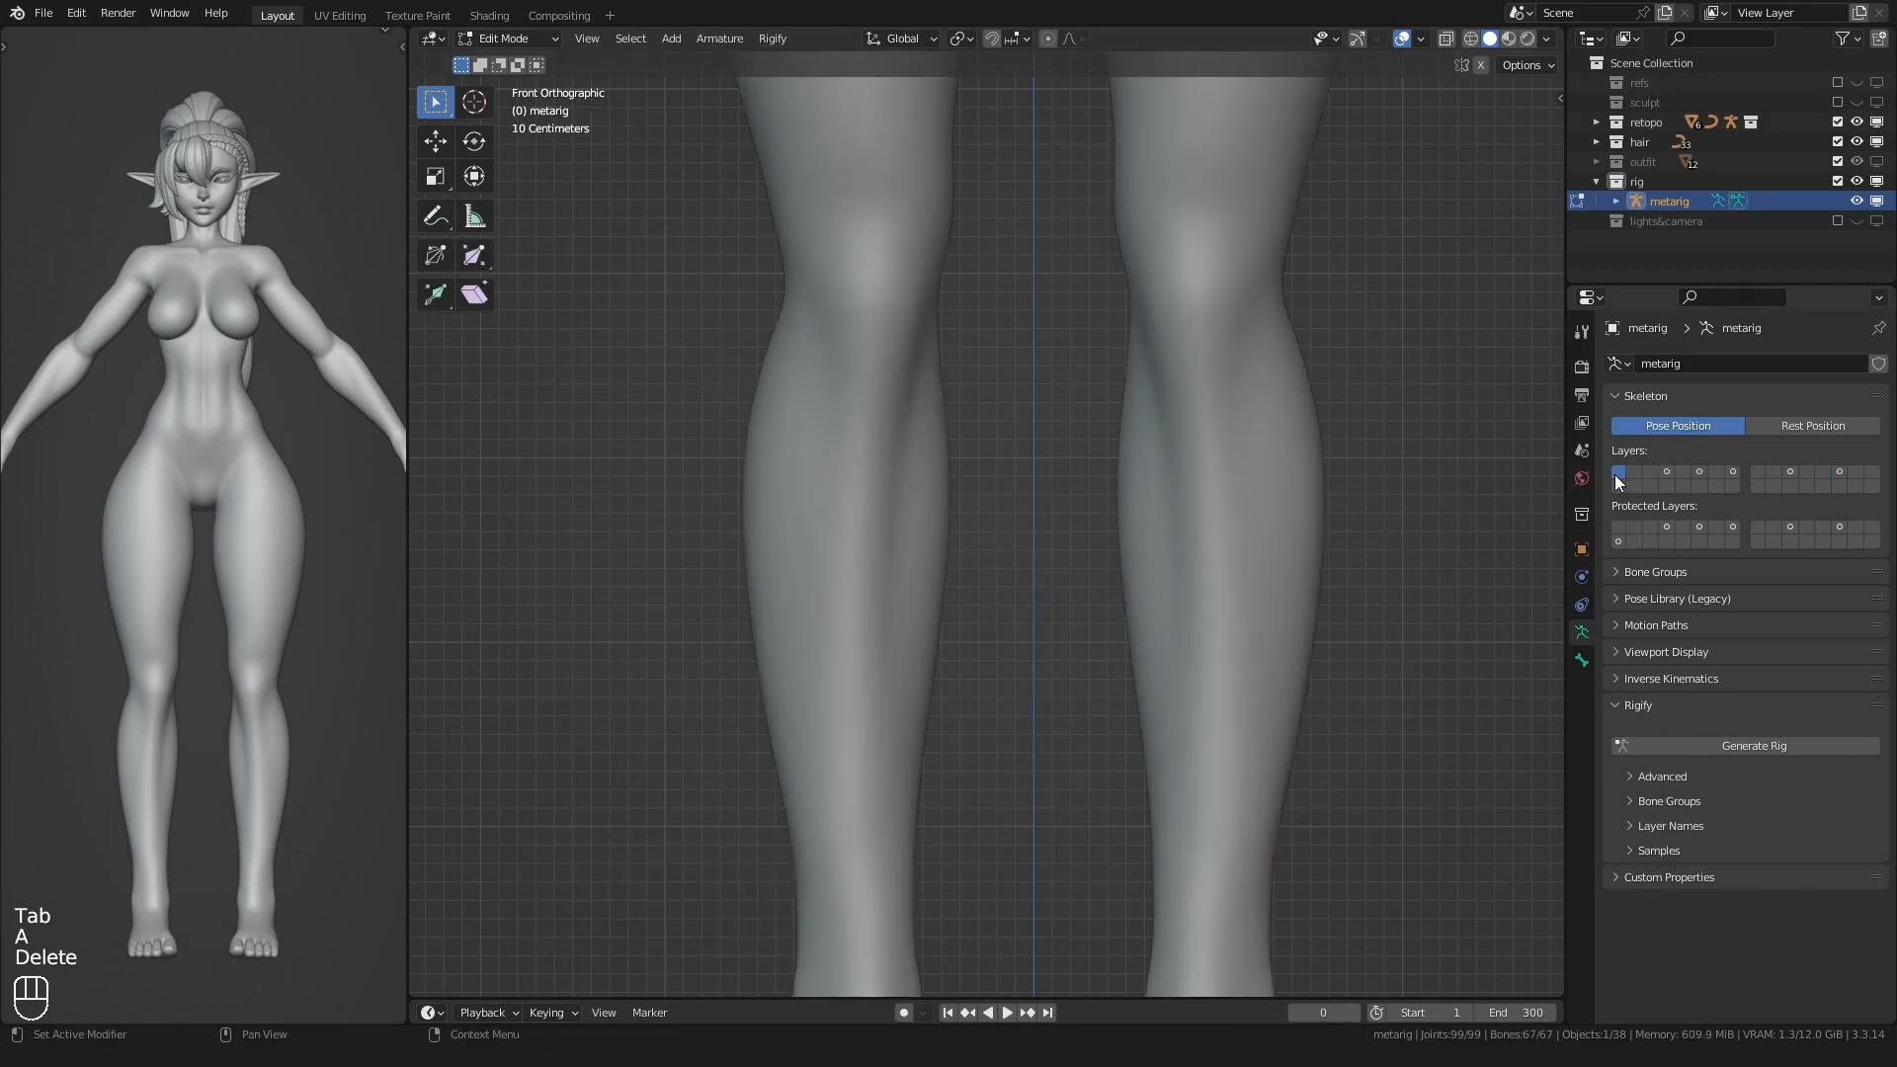
{"action": "left_click", "coordinate": [1733, 472], "text": "shift"}
{"action": "left_click", "coordinate": [1790, 473], "text": "shift"}
{"action": "left_click", "coordinate": [1840, 473], "text": "shift"}
{"action": "left_click", "coordinate": [1618, 487], "text": "shift"}
- Scale the whole metarig up by about 2.489 in Object Mode
{"action": "scroll", "coordinate": [949, 559], "scroll_direction": "down", "scroll_amount": 8}
{"action": "middle_click_drag", "start_coordinate": [948, 560], "coordinate": [897, 569], "text": "shift"}
{"action": "key", "text": "s"}
{"action": "right_click", "coordinate": [883, 540]}
{"action": "key", "text": "Tab"}
{"action": "key", "text": "s"}
{"action": "left_click", "coordinate": [826, 508]}
{"action": "middle_click_drag", "start_coordinate": [850, 456], "coordinate": [844, 662], "text": "shift"}
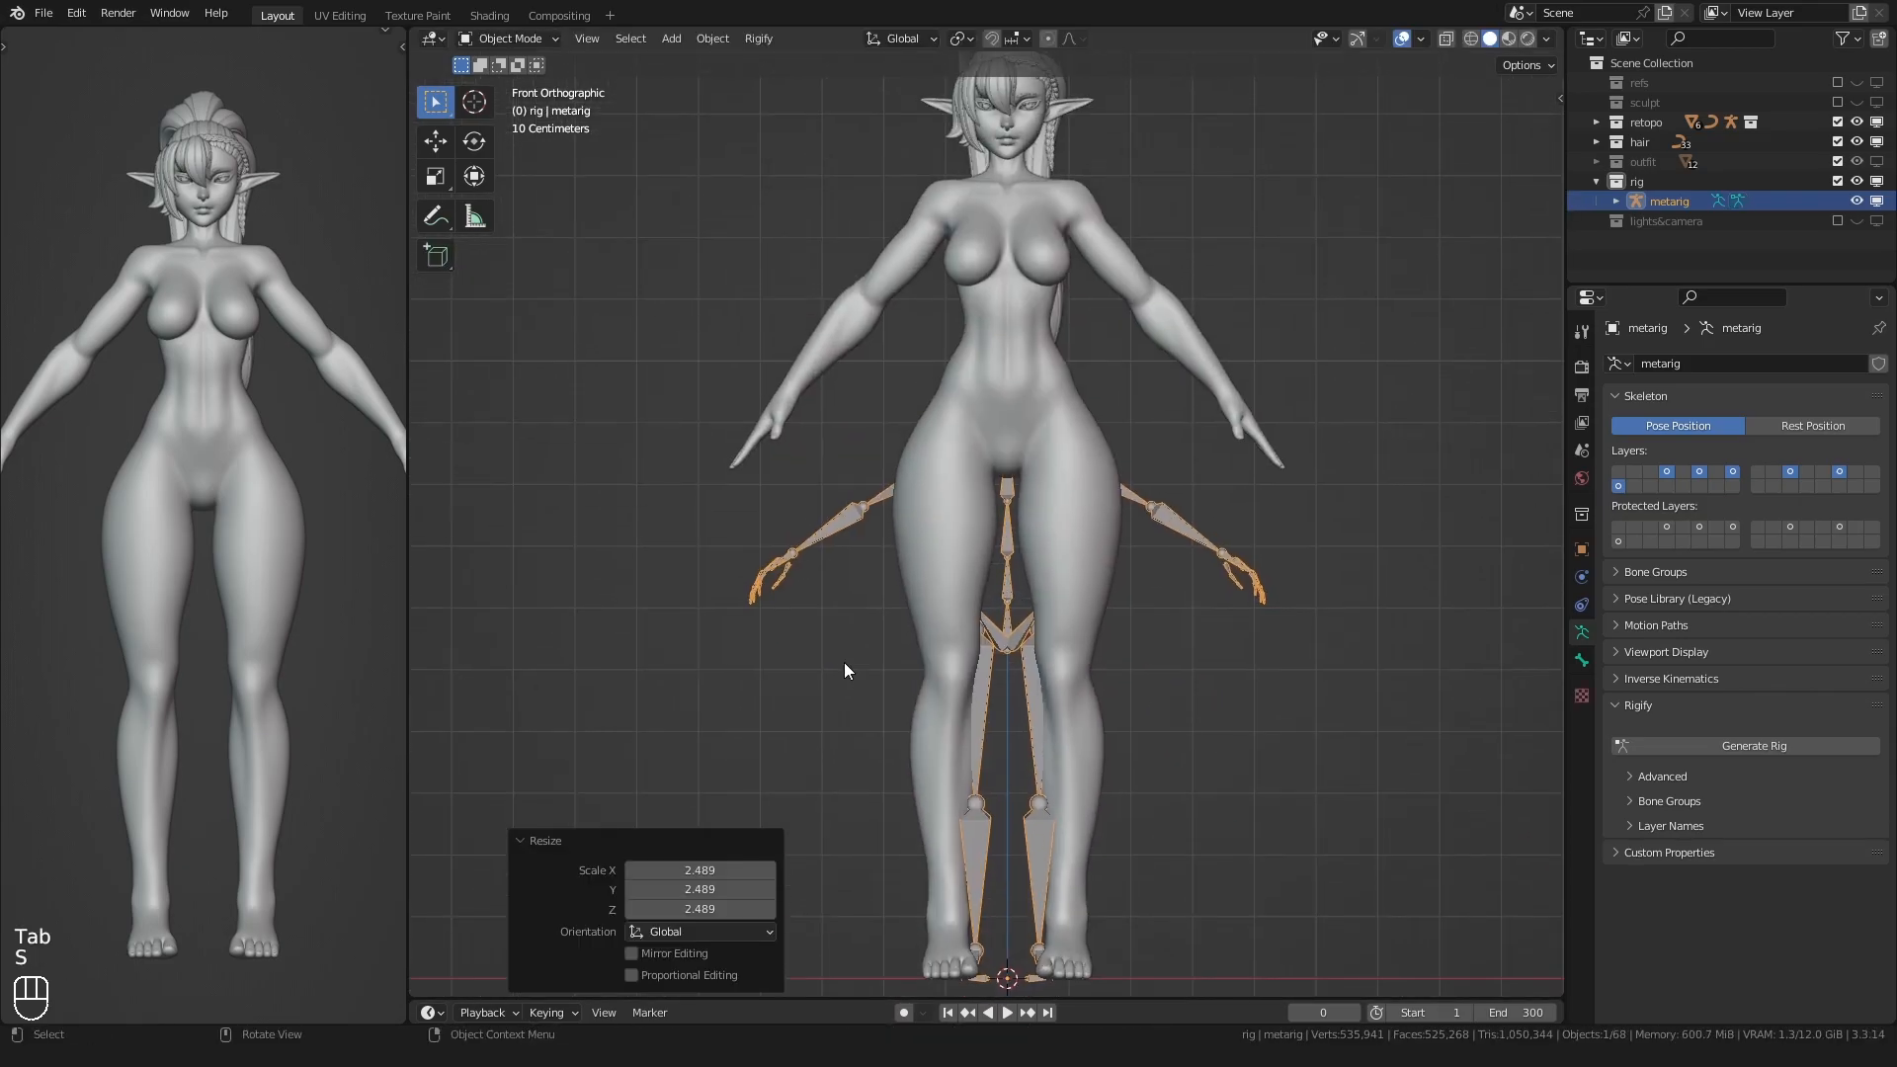
- Set the metarig's viewport display to In Front so its bones draw over the body
{"action": "key", "text": "alt+z"}
{"action": "left_click", "coordinate": [1628, 654]}
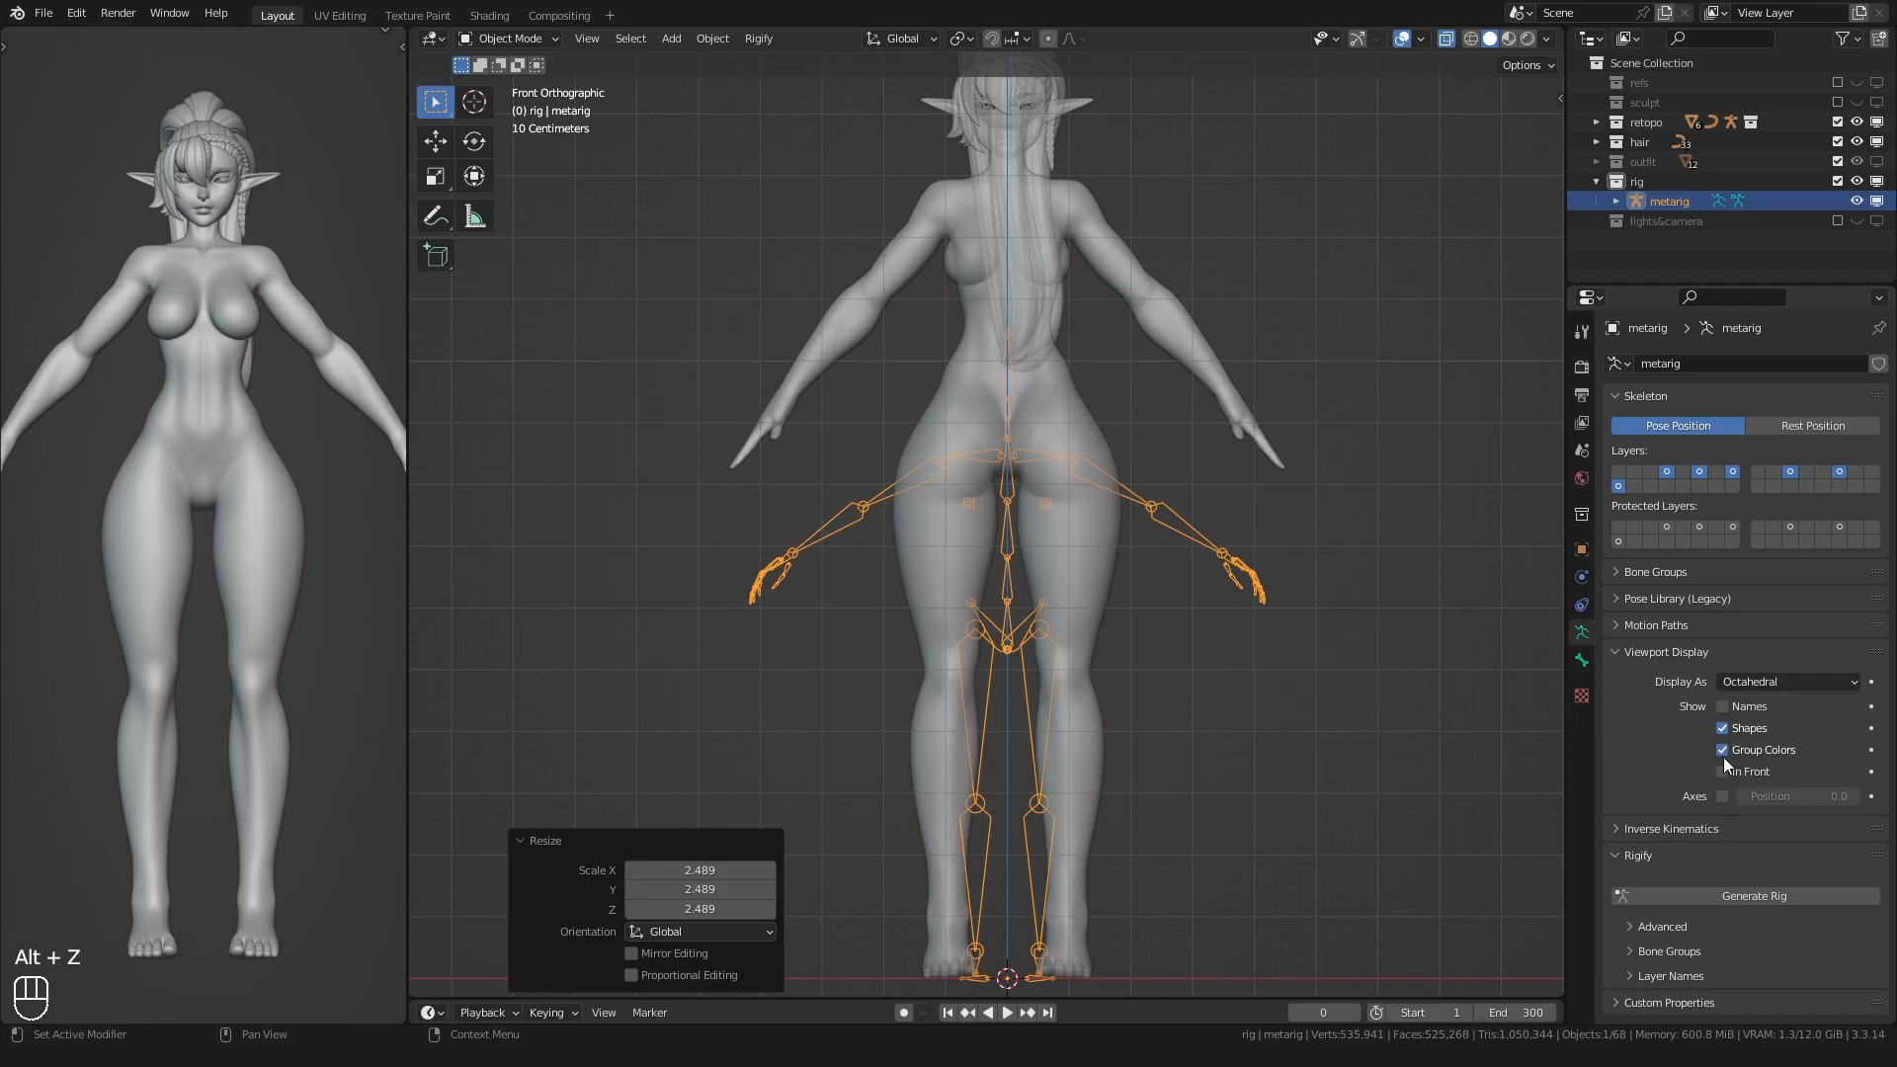
{"action": "left_click", "coordinate": [1647, 655]}
{"action": "key", "text": "alt+z"}
- Enlarge the metarig by about 1.305 and a little further to match the body's height, and apply its scale
{"action": "key", "text": "s"}
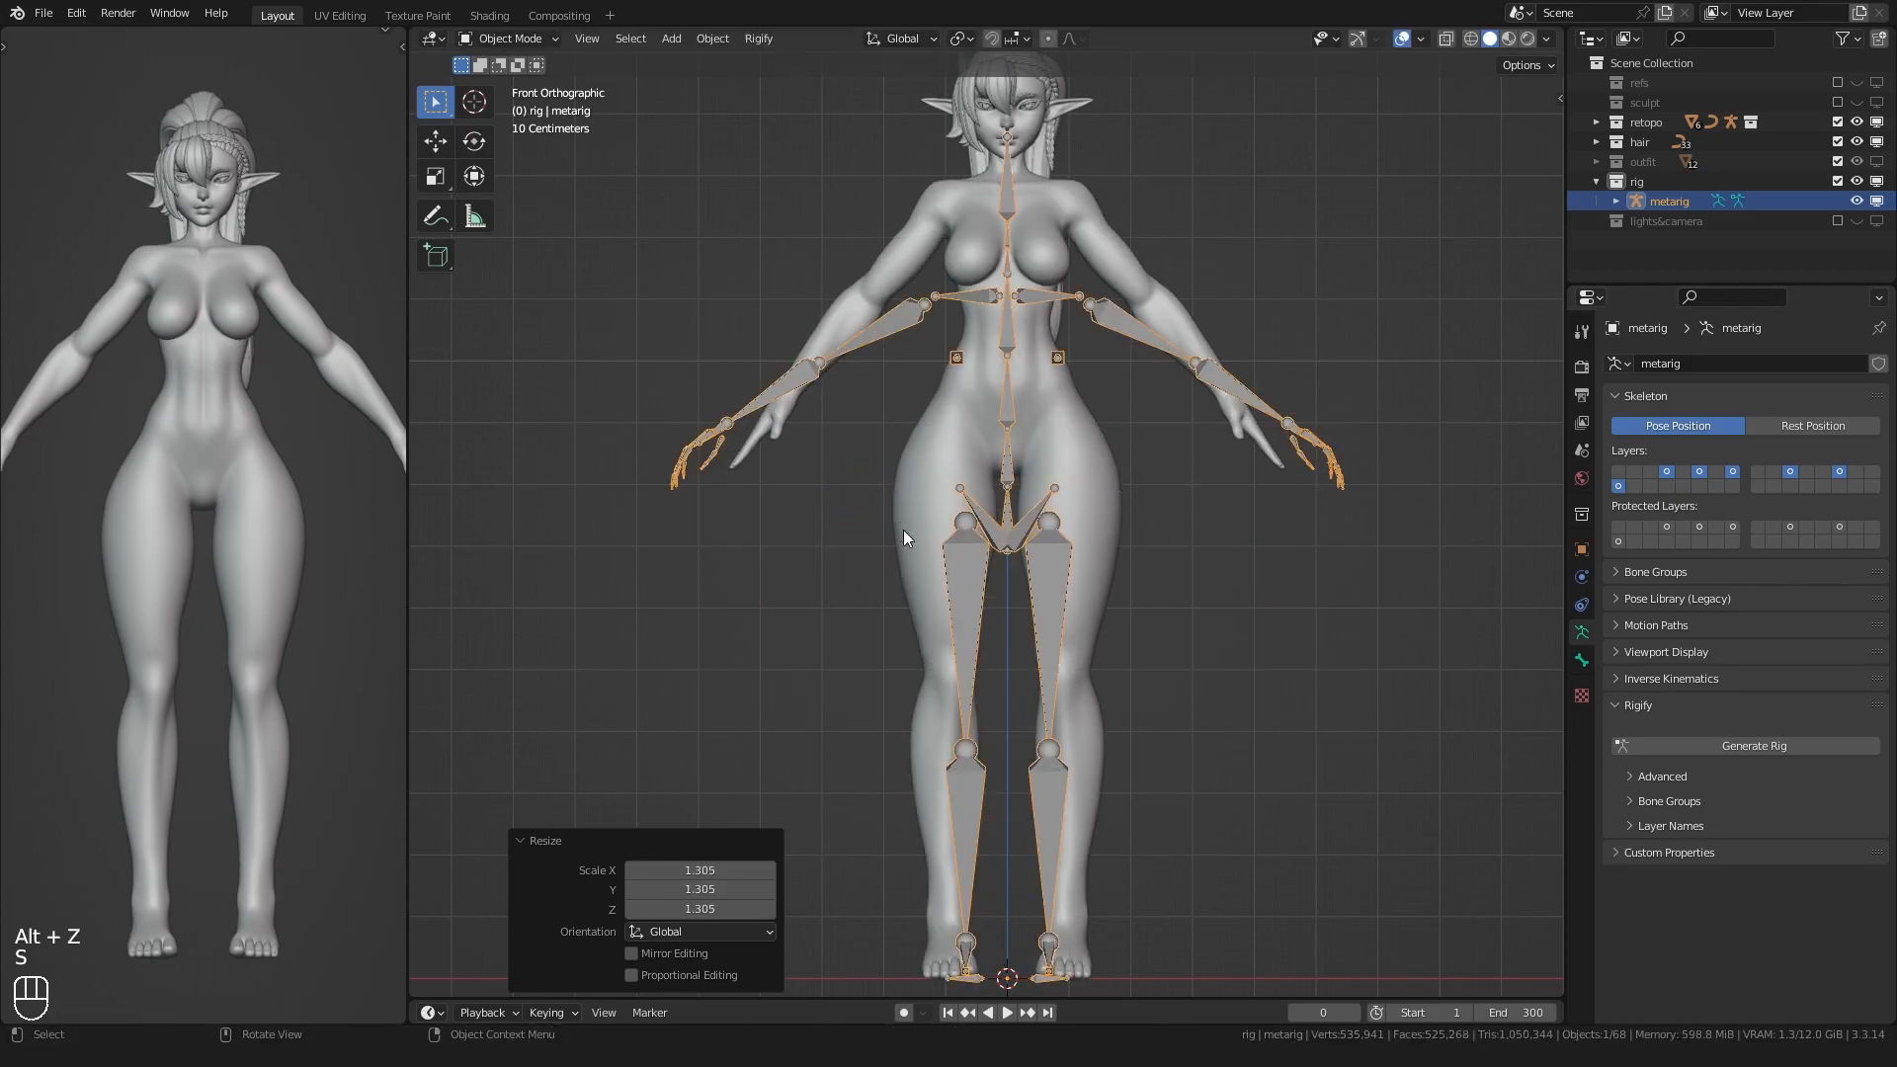
{"action": "left_click", "coordinate": [903, 529]}
{"action": "middle_click_drag", "start_coordinate": [903, 530], "coordinate": [910, 641], "text": "shift"}
{"action": "scroll", "coordinate": [895, 648], "scroll_direction": "up", "scroll_amount": 4}
{"action": "key", "text": "s"}
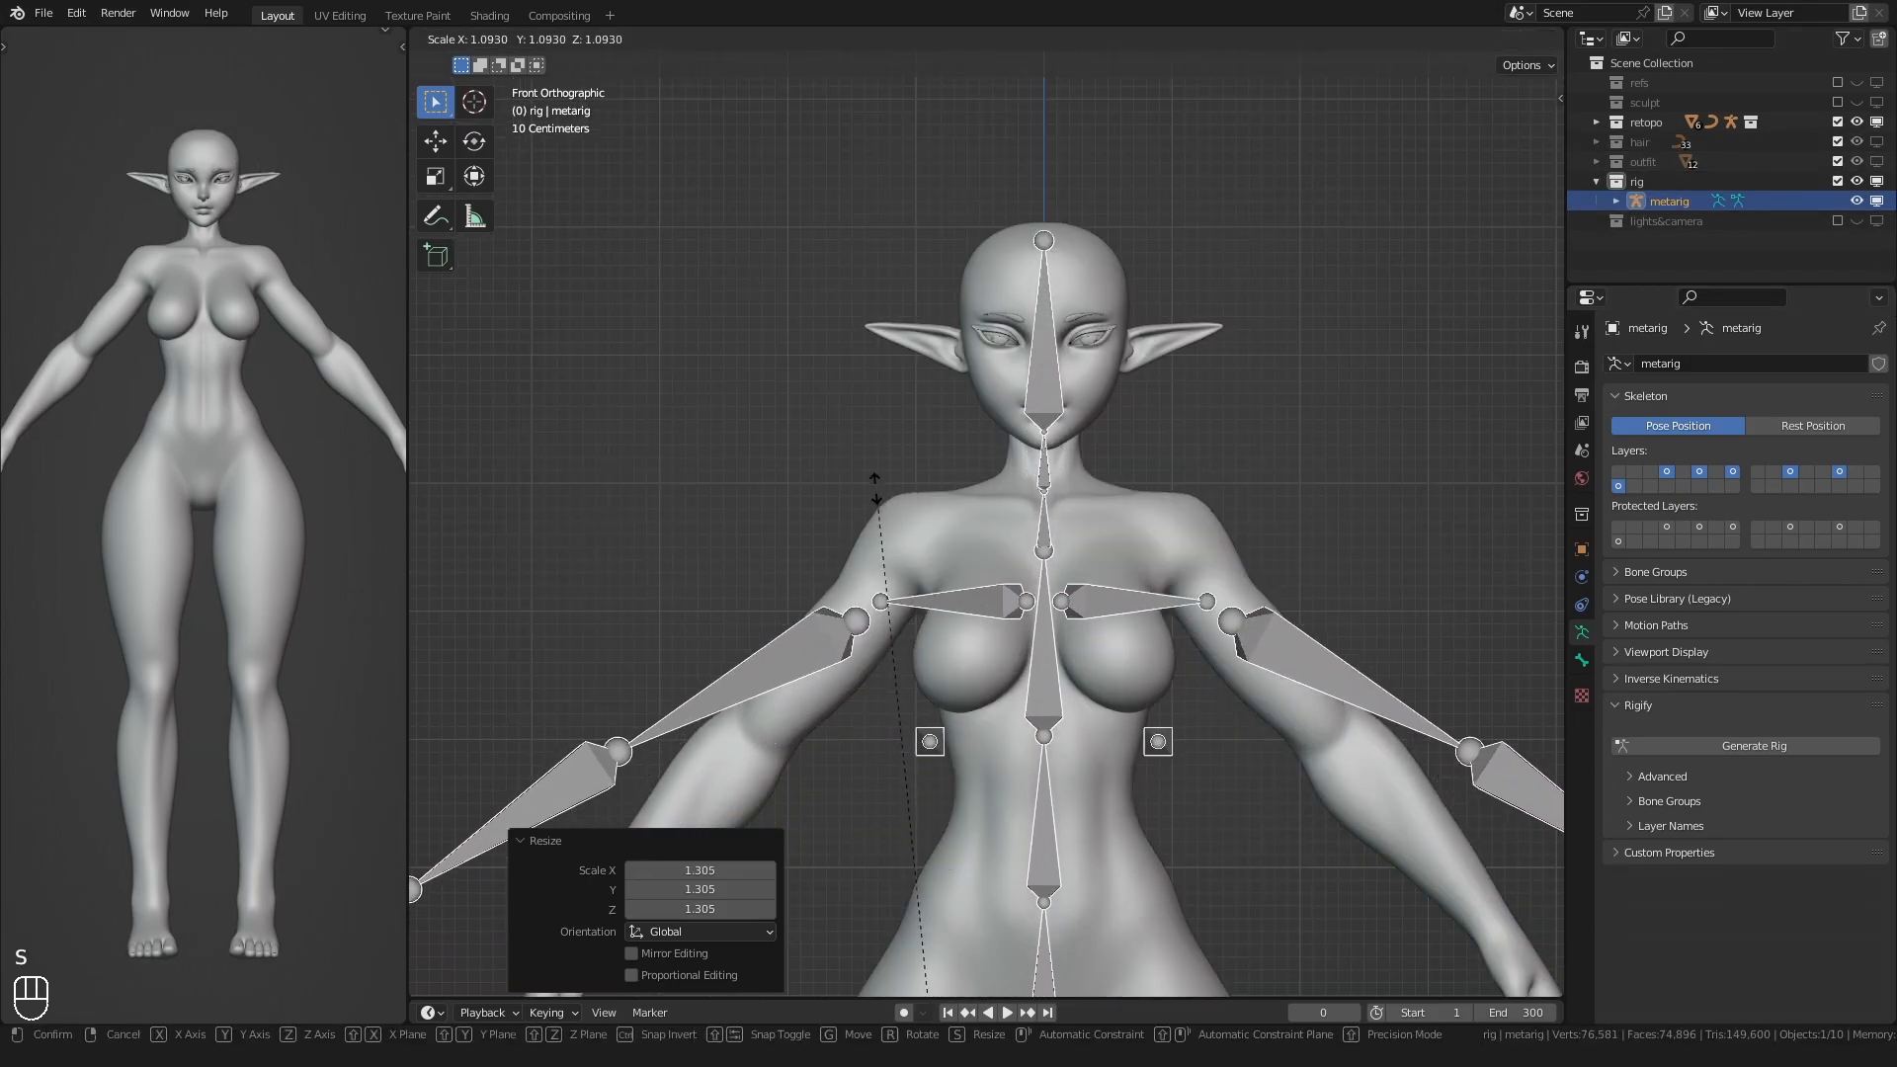
{"action": "left_click", "coordinate": [878, 484]}
{"action": "scroll", "coordinate": [887, 496], "scroll_direction": "down", "scroll_amount": 3}
{"action": "scroll", "coordinate": [859, 447], "scroll_direction": "down", "scroll_amount": 5, "text": "shift"}
{"action": "key", "text": "ctrl+a"}
{"action": "left_click", "coordinate": [817, 506]}
- Show only the torso bone layer and edit the metarig with the body see-through
{"action": "middle_click_drag", "start_coordinate": [1381, 554], "coordinate": [1352, 532], "text": "shift"}
{"action": "middle_click_drag", "start_coordinate": [1112, 477], "coordinate": [1113, 531], "text": "shift"}
{"action": "left_click", "coordinate": [1665, 471]}
{"action": "key", "text": "Tab"}
{"action": "key", "text": "alt+z"}
- Move the base joint of the spine to its place inside the pelvis in side view
{"action": "key", "text": "KP_3"}
{"action": "scroll", "coordinate": [917, 580], "scroll_direction": "up", "scroll_amount": 5}
{"action": "left_click_drag", "start_coordinate": [1094, 586], "coordinate": [1087, 591]}
{"action": "key", "text": "alt+z"}
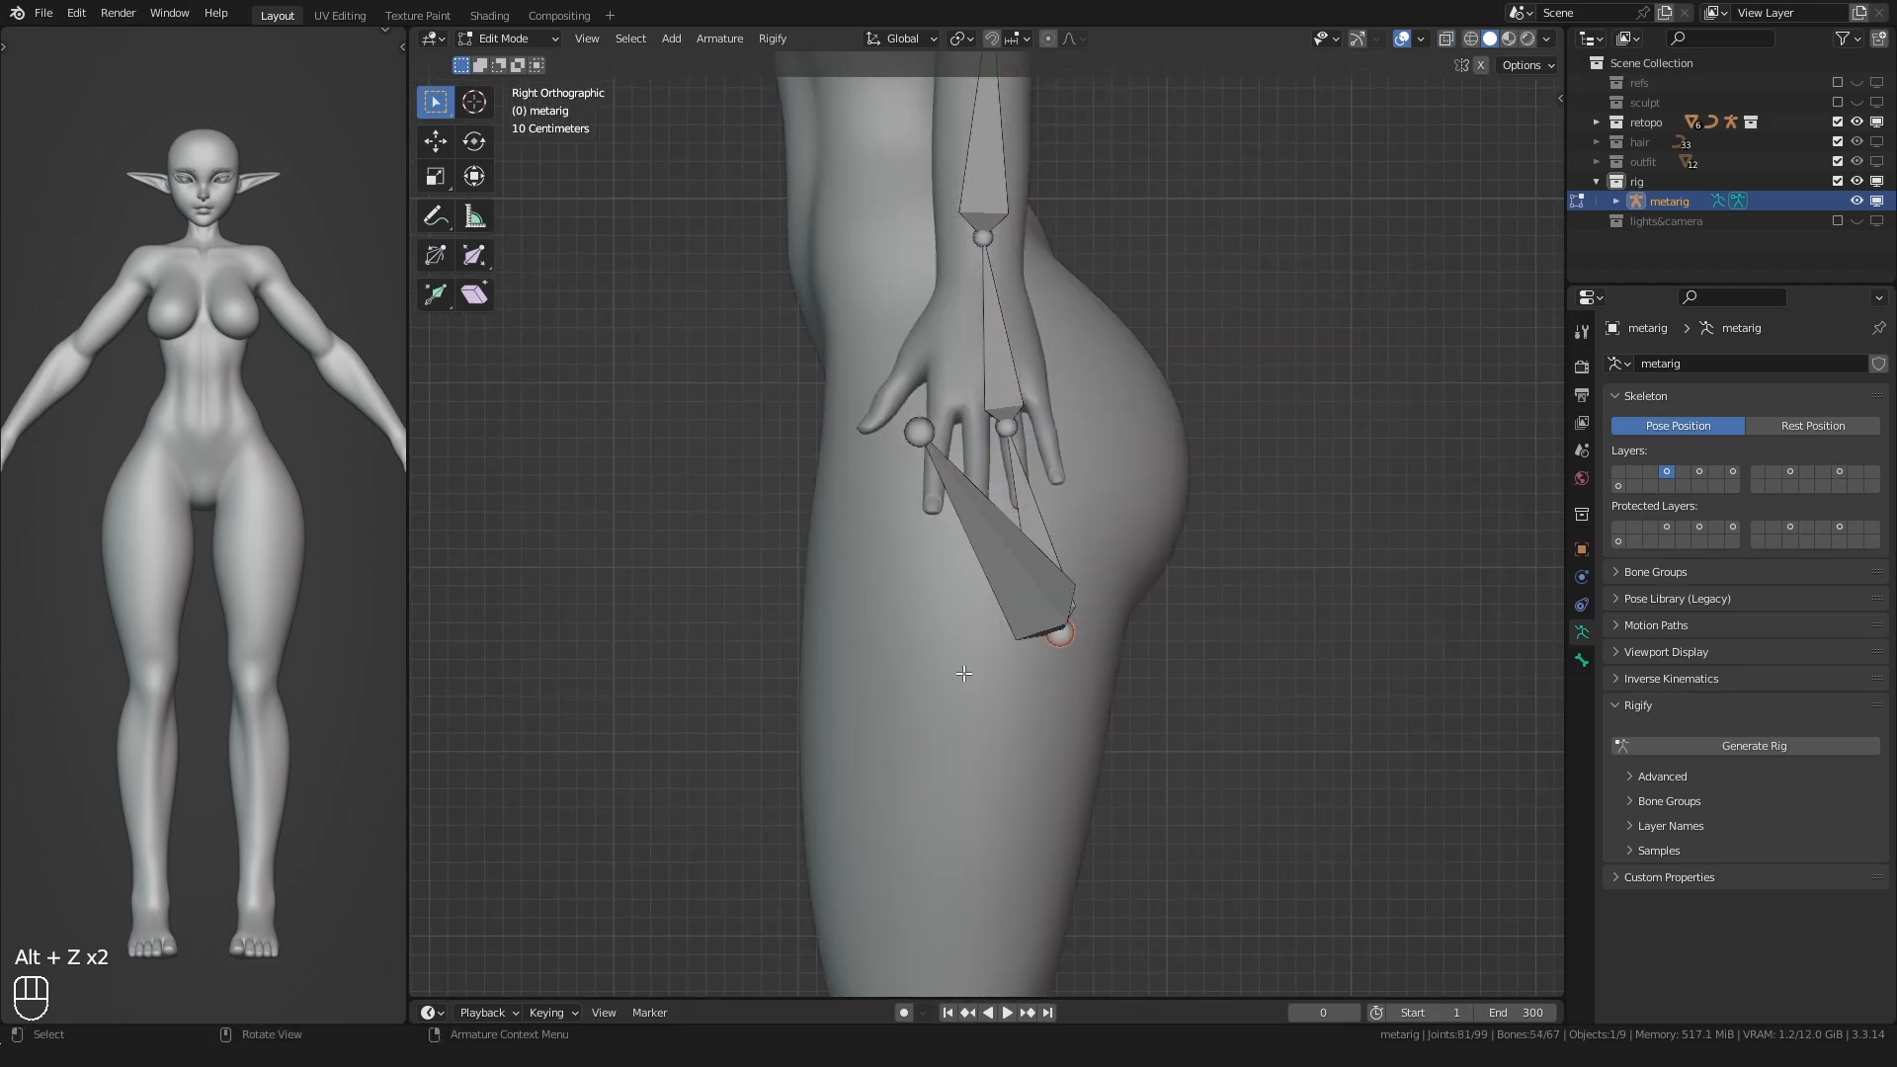
{"action": "key", "text": "alt+z"}
{"action": "key", "text": "g"}
{"action": "left_click", "coordinate": [947, 563]}
- Move the first two spine joints above the pelvis to follow the torso's curve in side view
{"action": "middle_click_drag", "start_coordinate": [943, 376], "coordinate": [963, 577], "text": "shift"}
{"action": "left_click", "coordinate": [1026, 628]}
{"action": "key", "text": "g"}
{"action": "left_click", "coordinate": [848, 361]}
{"action": "middle_click_drag", "start_coordinate": [848, 359], "coordinate": [866, 523], "text": "shift"}
{"action": "key", "text": "g"}
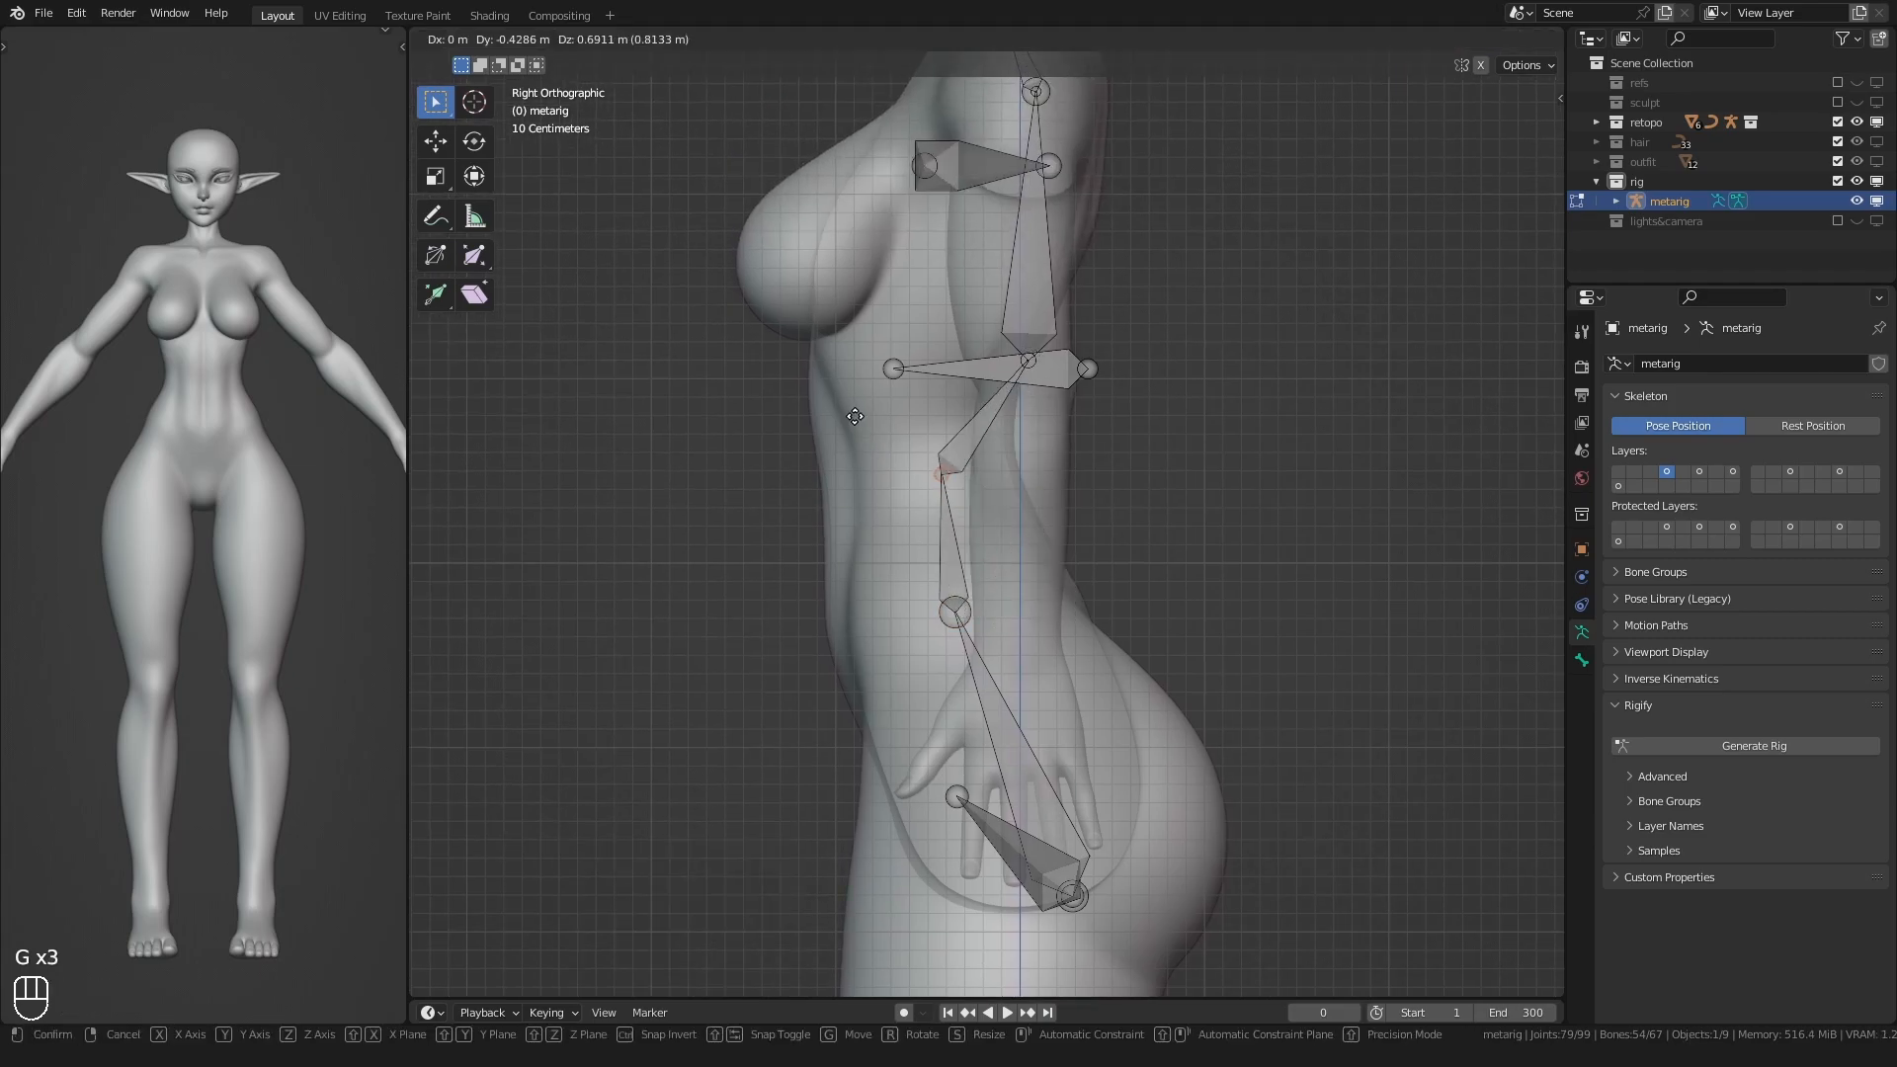
{"action": "left_click", "coordinate": [832, 369]}
- Turn on X-axis mirroring and move the breast bones into the breasts in side view
{"action": "left_click", "coordinate": [932, 367]}
{"action": "middle_click_drag", "start_coordinate": [897, 316], "coordinate": [981, 549], "text": "shift"}
{"action": "key", "text": "g"}
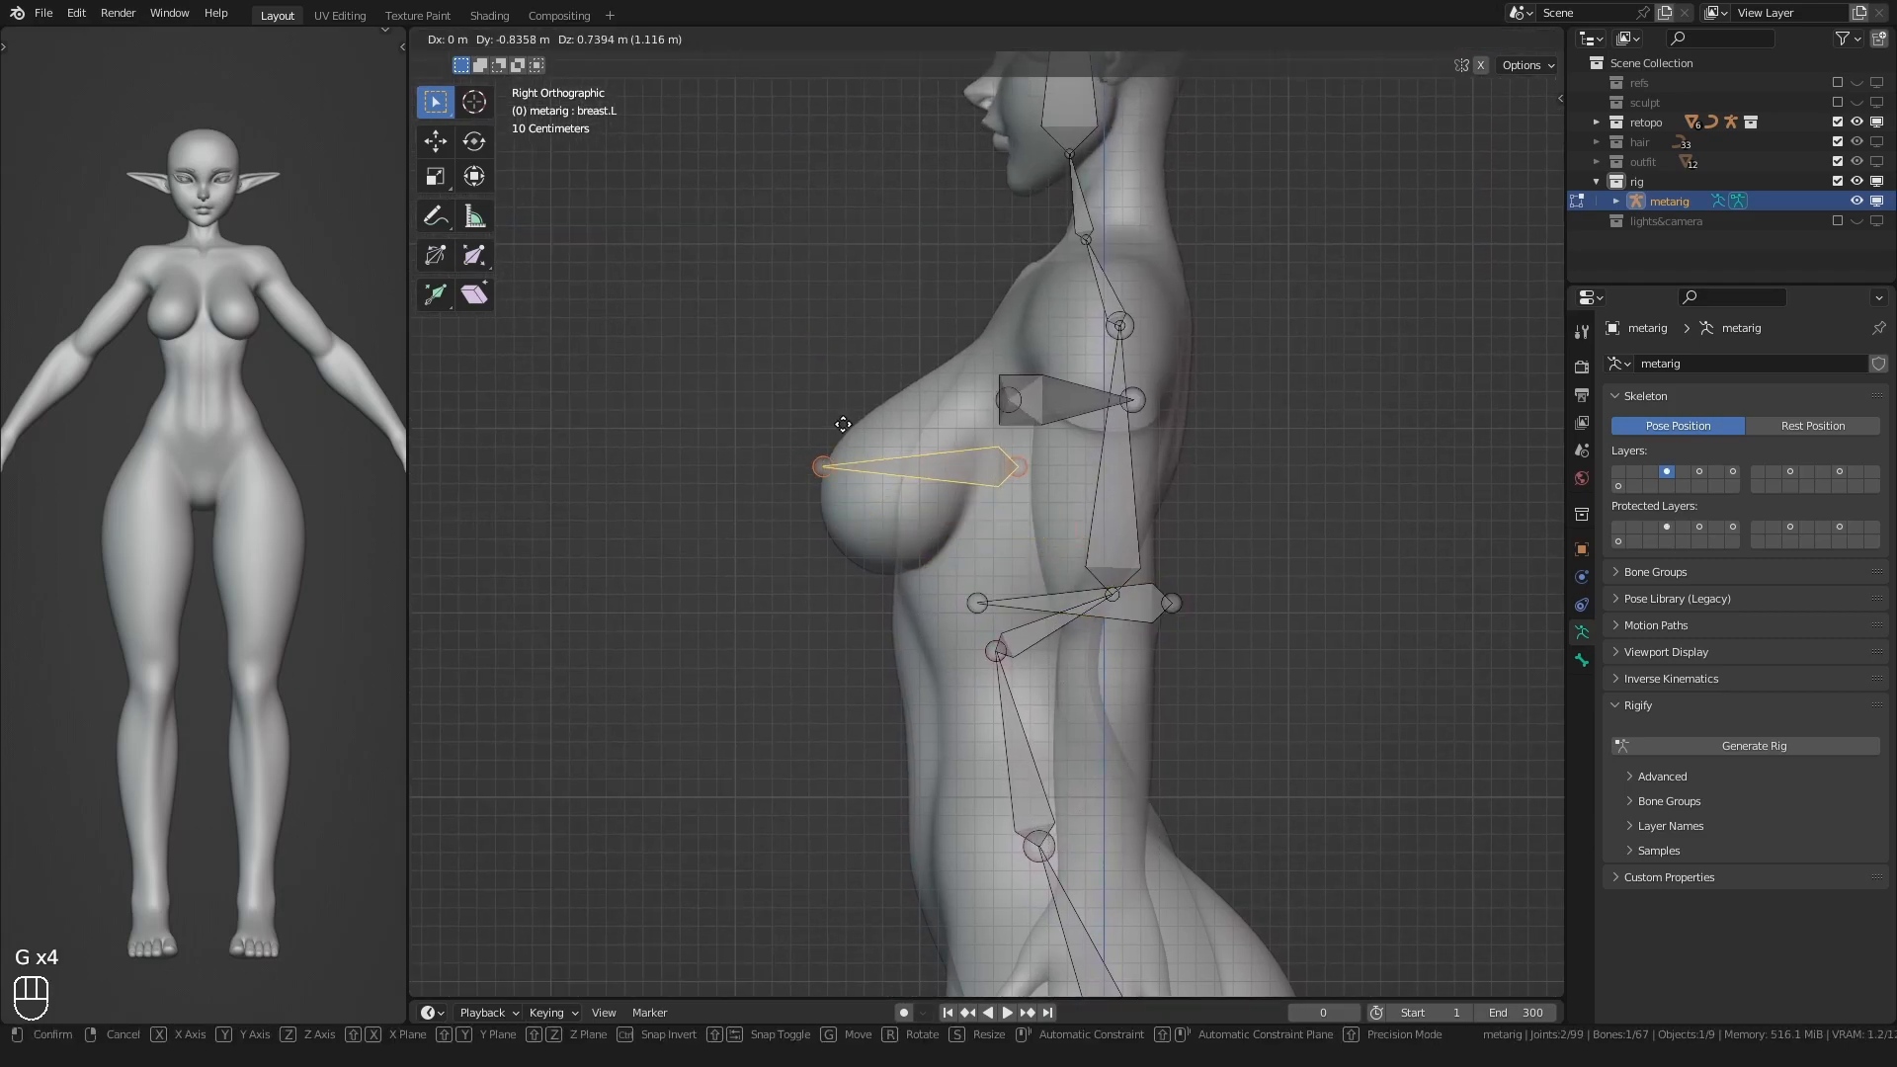
{"action": "right_click", "coordinate": [843, 424]}
{"action": "key", "text": "g"}
{"action": "left_click", "coordinate": [869, 450]}
- Move the spine joint between the waist and the neck base into the chest in side view
{"action": "middle_click_drag", "start_coordinate": [869, 450], "coordinate": [843, 369], "text": "shift"}
{"action": "left_click", "coordinate": [1084, 516]}
{"action": "key", "text": "g"}
{"action": "left_click", "coordinate": [925, 432]}
- Align the neck and head joints in a vertical line by scaling them to 0 along Y, and shift them along Y into the neck
{"action": "middle_click_drag", "start_coordinate": [925, 432], "coordinate": [945, 639], "text": "shift"}
{"action": "left_click_drag", "start_coordinate": [939, 518], "coordinate": [1067, 173]}
{"action": "key", "text": "s"}
{"action": "key", "text": "y"}
{"action": "key", "text": "0"}
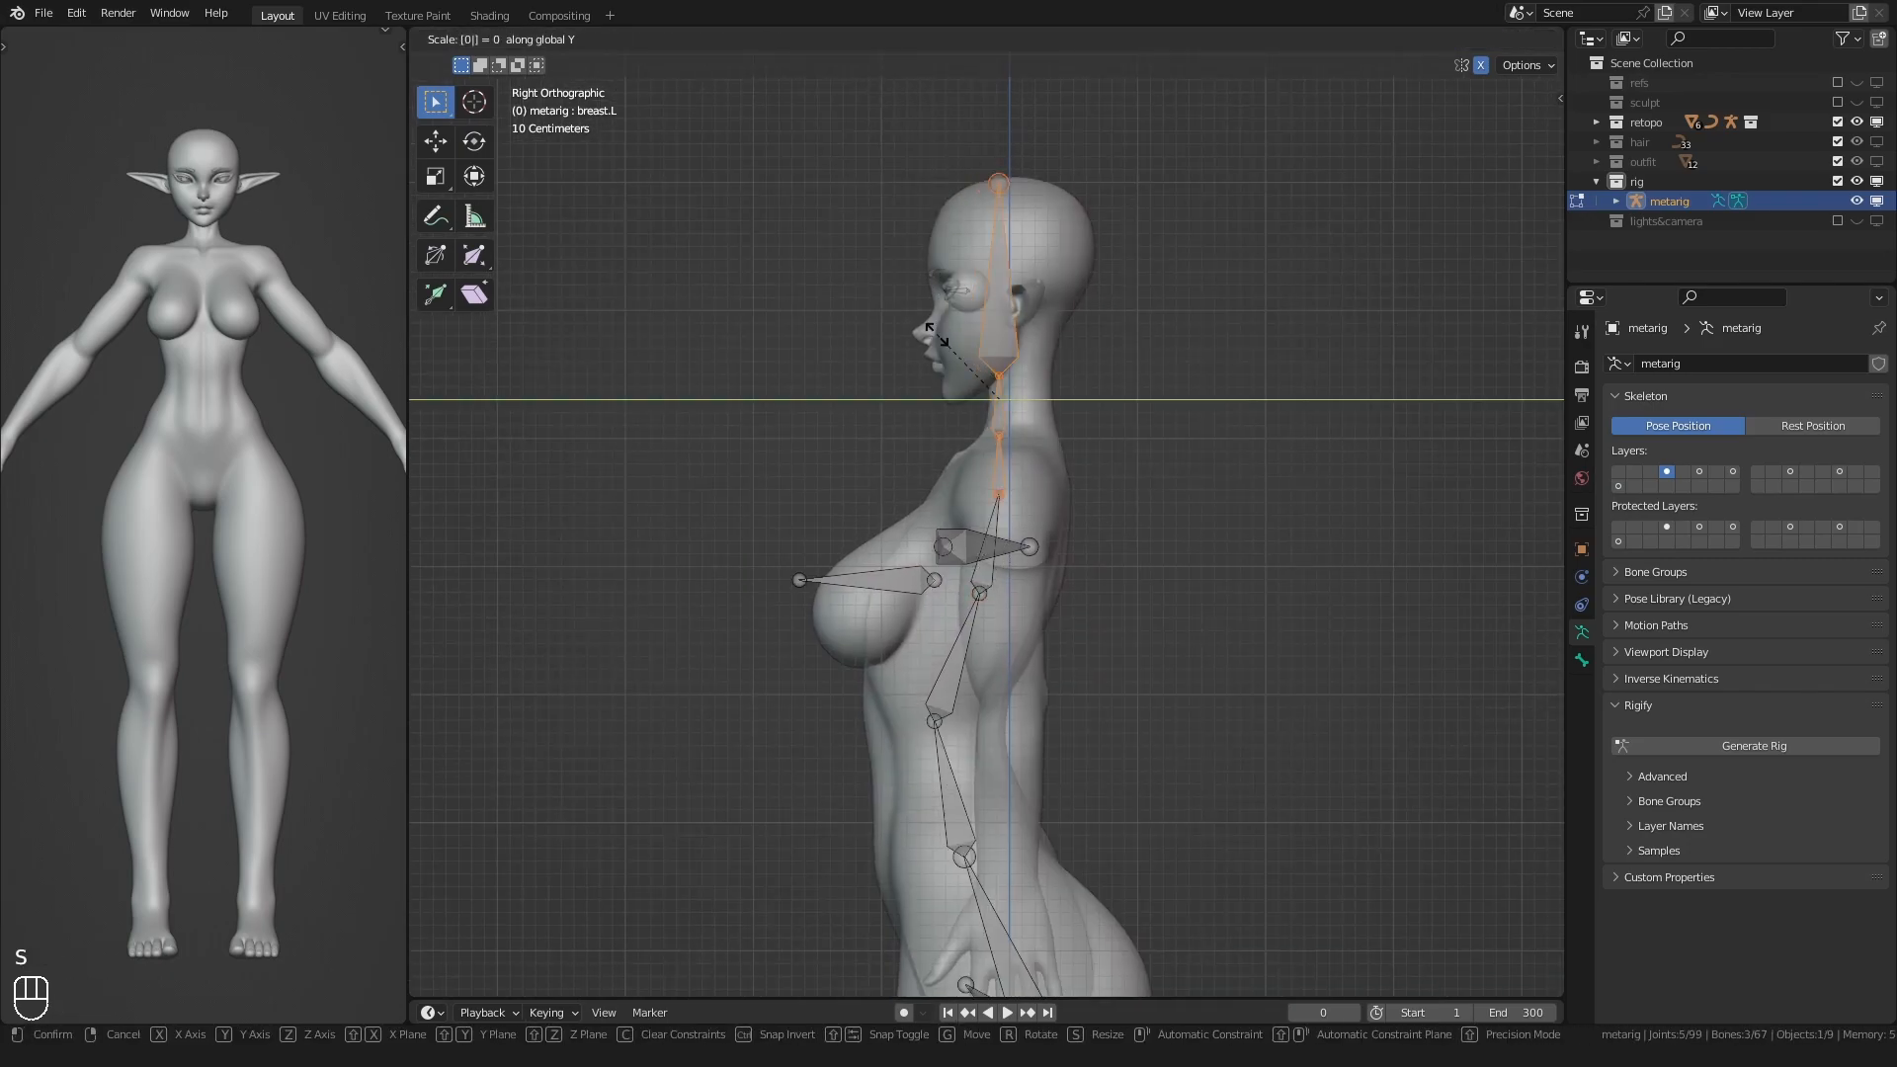
{"action": "left_click", "coordinate": [909, 409]}
{"action": "scroll", "coordinate": [909, 409], "scroll_direction": "up", "scroll_amount": 3}
{"action": "key", "text": "g"}
{"action": "key", "text": "y"}
{"action": "left_click", "coordinate": [947, 409]}
- Move the neck joints along Z to fit the neck in side view
{"action": "middle_click_drag", "start_coordinate": [948, 410], "coordinate": [922, 534], "text": "shift"}
{"action": "left_click", "coordinate": [1020, 392]}
{"action": "scroll", "coordinate": [998, 445], "scroll_direction": "down", "scroll_amount": 1}
{"action": "key", "text": "g"}
{"action": "key", "text": "z"}
{"action": "left_click", "coordinate": [981, 458]}
{"action": "left_click_drag", "start_coordinate": [1065, 477], "coordinate": [1066, 477]}
{"action": "key", "text": "g"}
{"action": "key", "text": "z"}
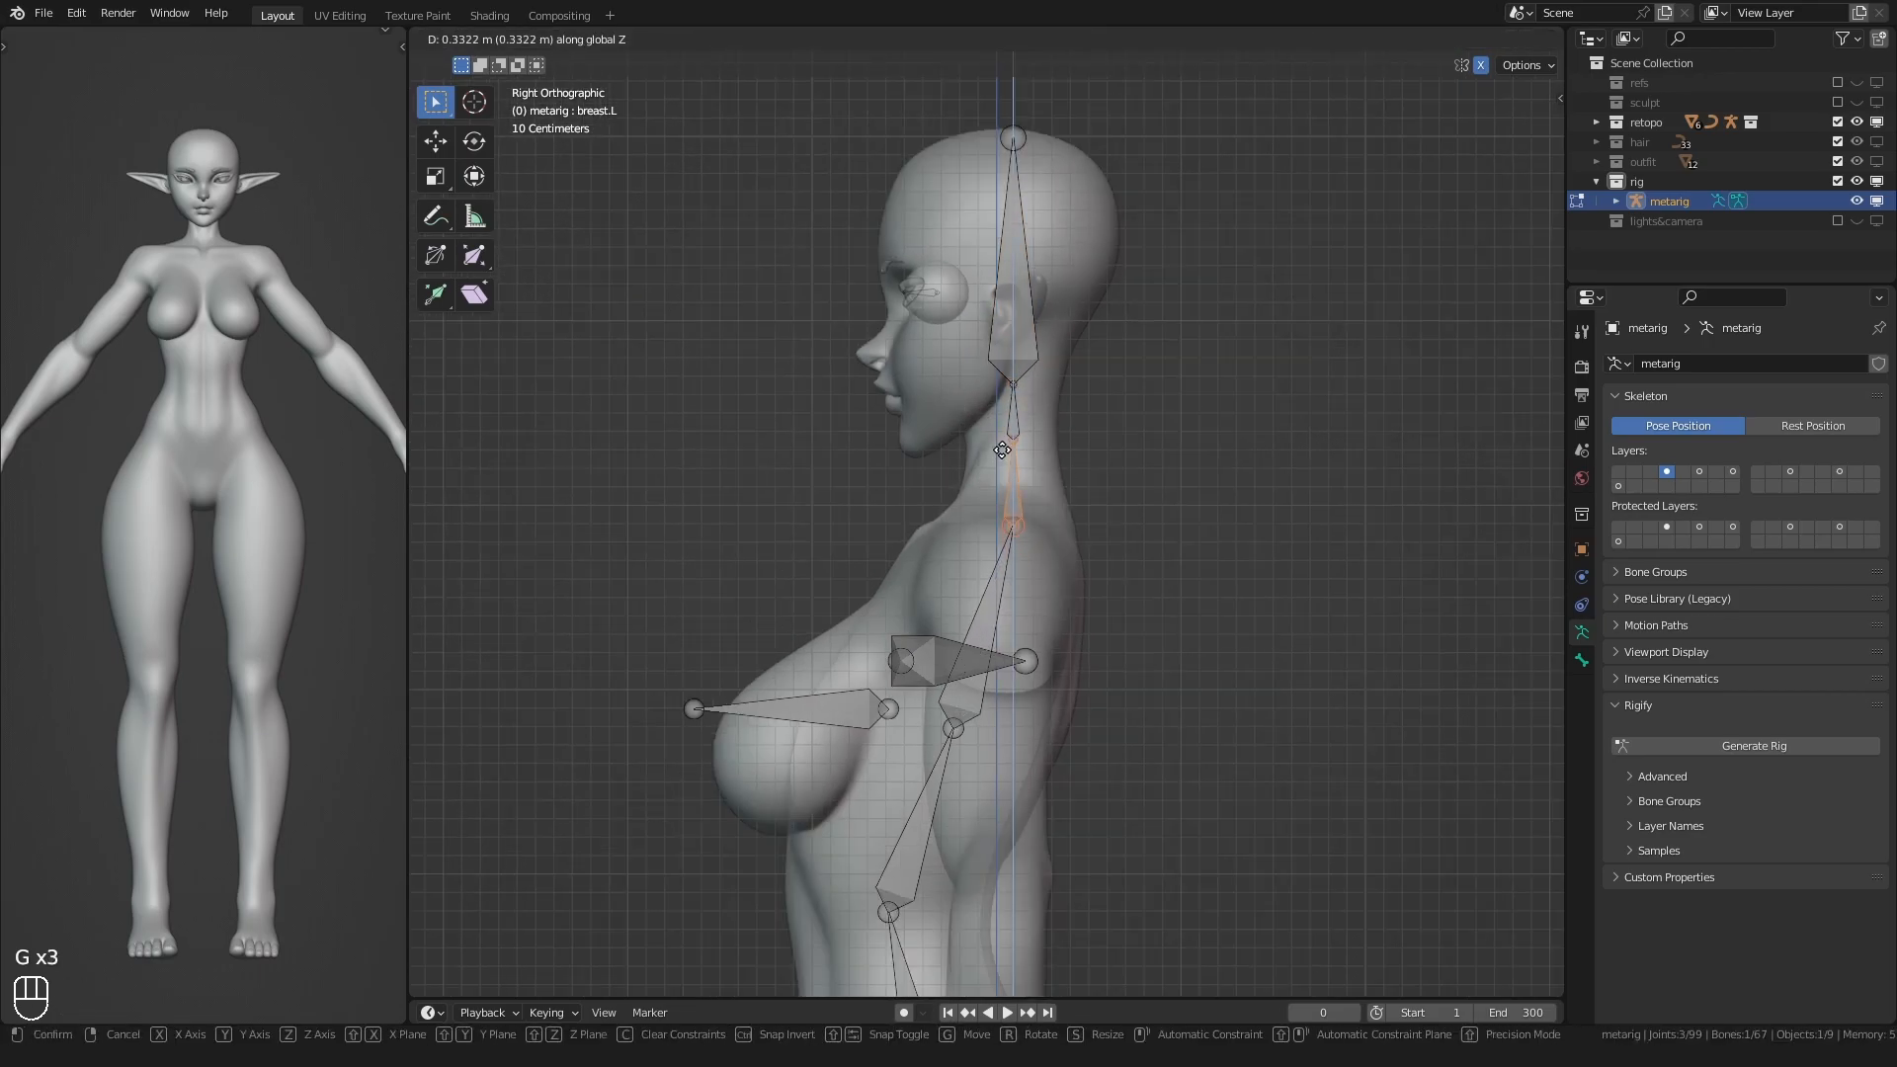
{"action": "left_click", "coordinate": [1002, 450]}
- Fine-tune the position of the lower neck joint in side view
{"action": "scroll", "coordinate": [989, 403], "scroll_direction": "up", "scroll_amount": 1}
{"action": "left_click", "coordinate": [989, 403]}
{"action": "left_click", "coordinate": [991, 427]}
{"action": "left_click", "coordinate": [1038, 511]}
{"action": "key", "text": "g"}
{"action": "left_click", "coordinate": [1042, 512]}
- Adjust the head bone's base joint and move its tip along Z by 0.004465 m to the top of the skull
{"action": "middle_click_drag", "start_coordinate": [1087, 507], "coordinate": [1074, 631], "text": "shift"}
{"action": "left_click", "coordinate": [1038, 459]}
{"action": "key", "text": "g"}
{"action": "left_click", "coordinate": [1035, 455]}
{"action": "left_click_drag", "start_coordinate": [945, 232], "coordinate": [1058, 148]}
{"action": "key", "text": "g"}
{"action": "key", "text": "z"}
{"action": "left_click", "coordinate": [1056, 146]}
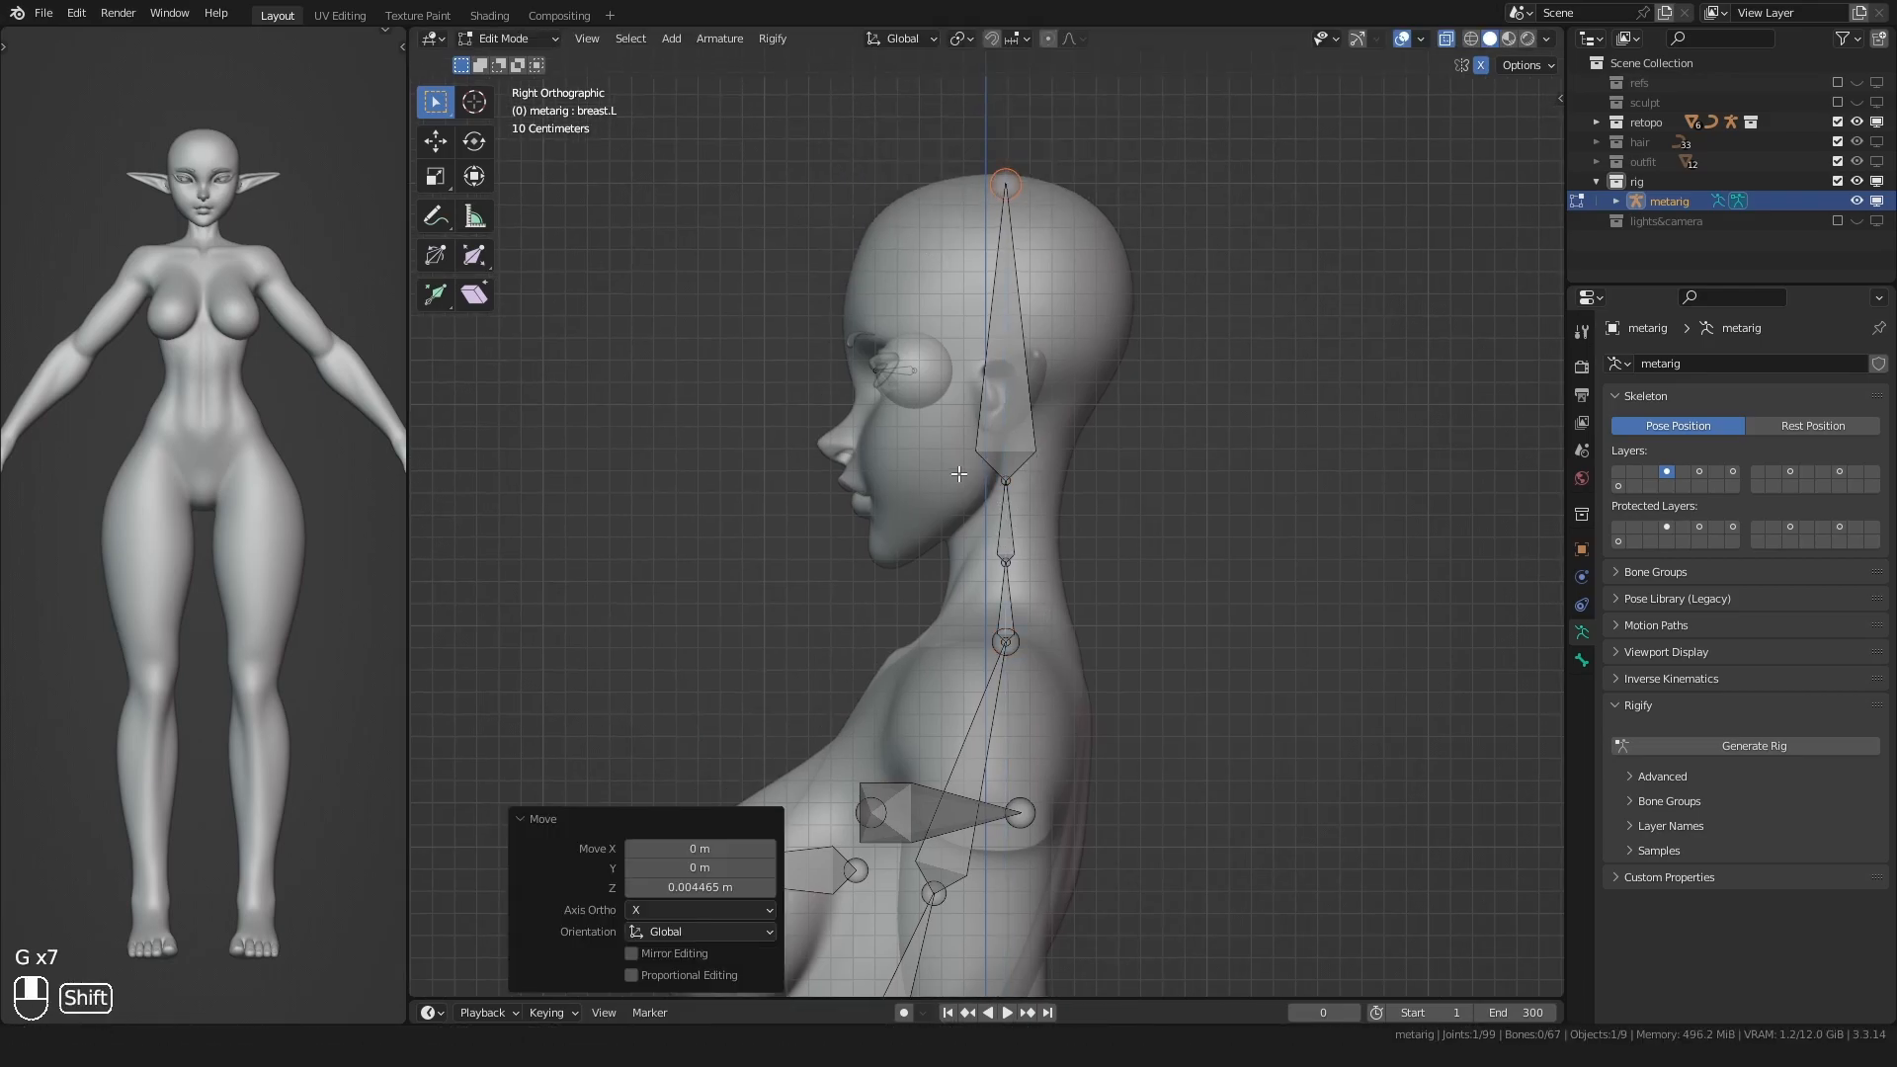
- Level the shoulder bone by scaling it to 0 along Z, and move it along Z by about 0.357 m
{"action": "middle_click_drag", "start_coordinate": [939, 761], "coordinate": [1007, 443], "text": "shift"}
{"action": "left_click", "coordinate": [979, 494]}
{"action": "middle_click_drag", "start_coordinate": [939, 499], "coordinate": [978, 593], "text": "alt"}
{"action": "key", "text": "s"}
{"action": "key", "text": "z"}
{"action": "key", "text": "0"}
{"action": "left_click", "coordinate": [932, 474]}
{"action": "middle_click_drag", "start_coordinate": [978, 592], "coordinate": [987, 551], "text": "alt"}
{"action": "key", "text": "g"}
{"action": "key", "text": "z"}
{"action": "left_click", "coordinate": [993, 454]}
- Scale the shoulder bone by 0.760 and shorten it along Y in side view
{"action": "key", "text": "s"}
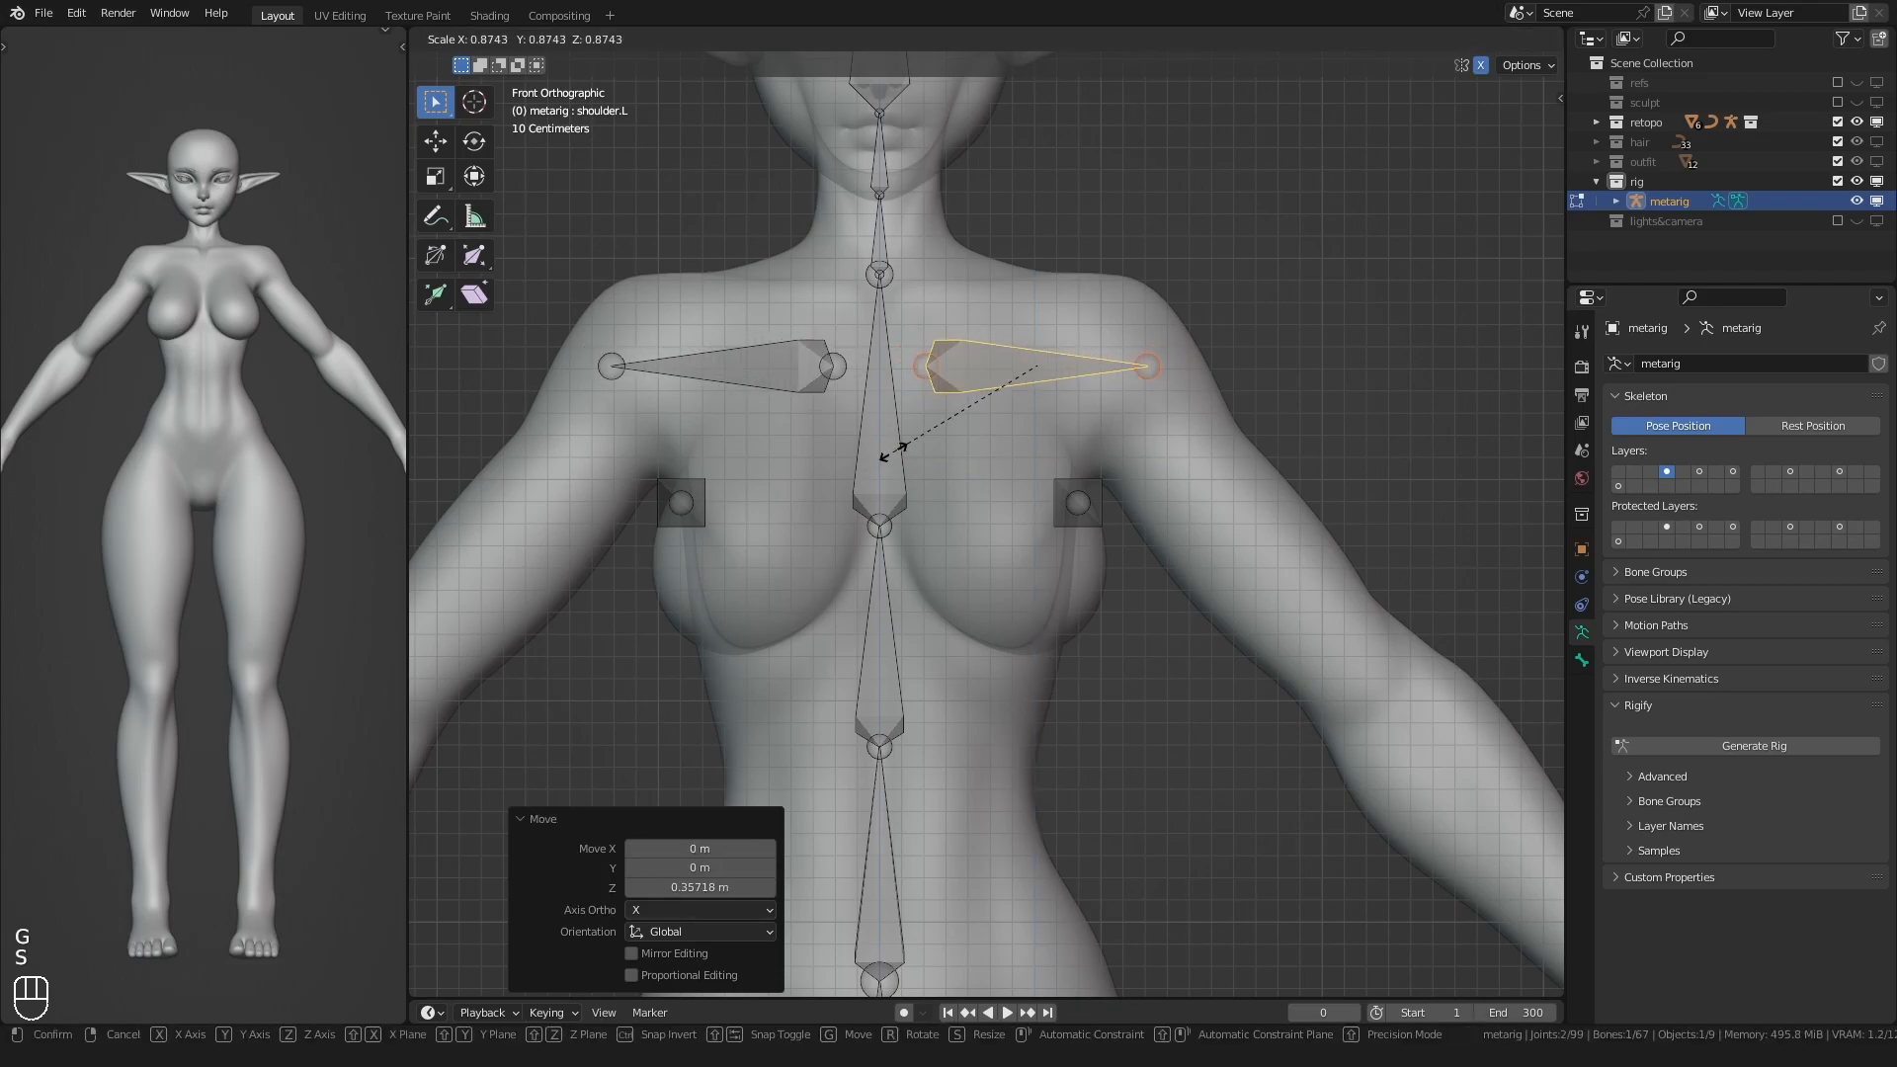
{"action": "left_click", "coordinate": [906, 443]}
{"action": "key", "text": "KP_3"}
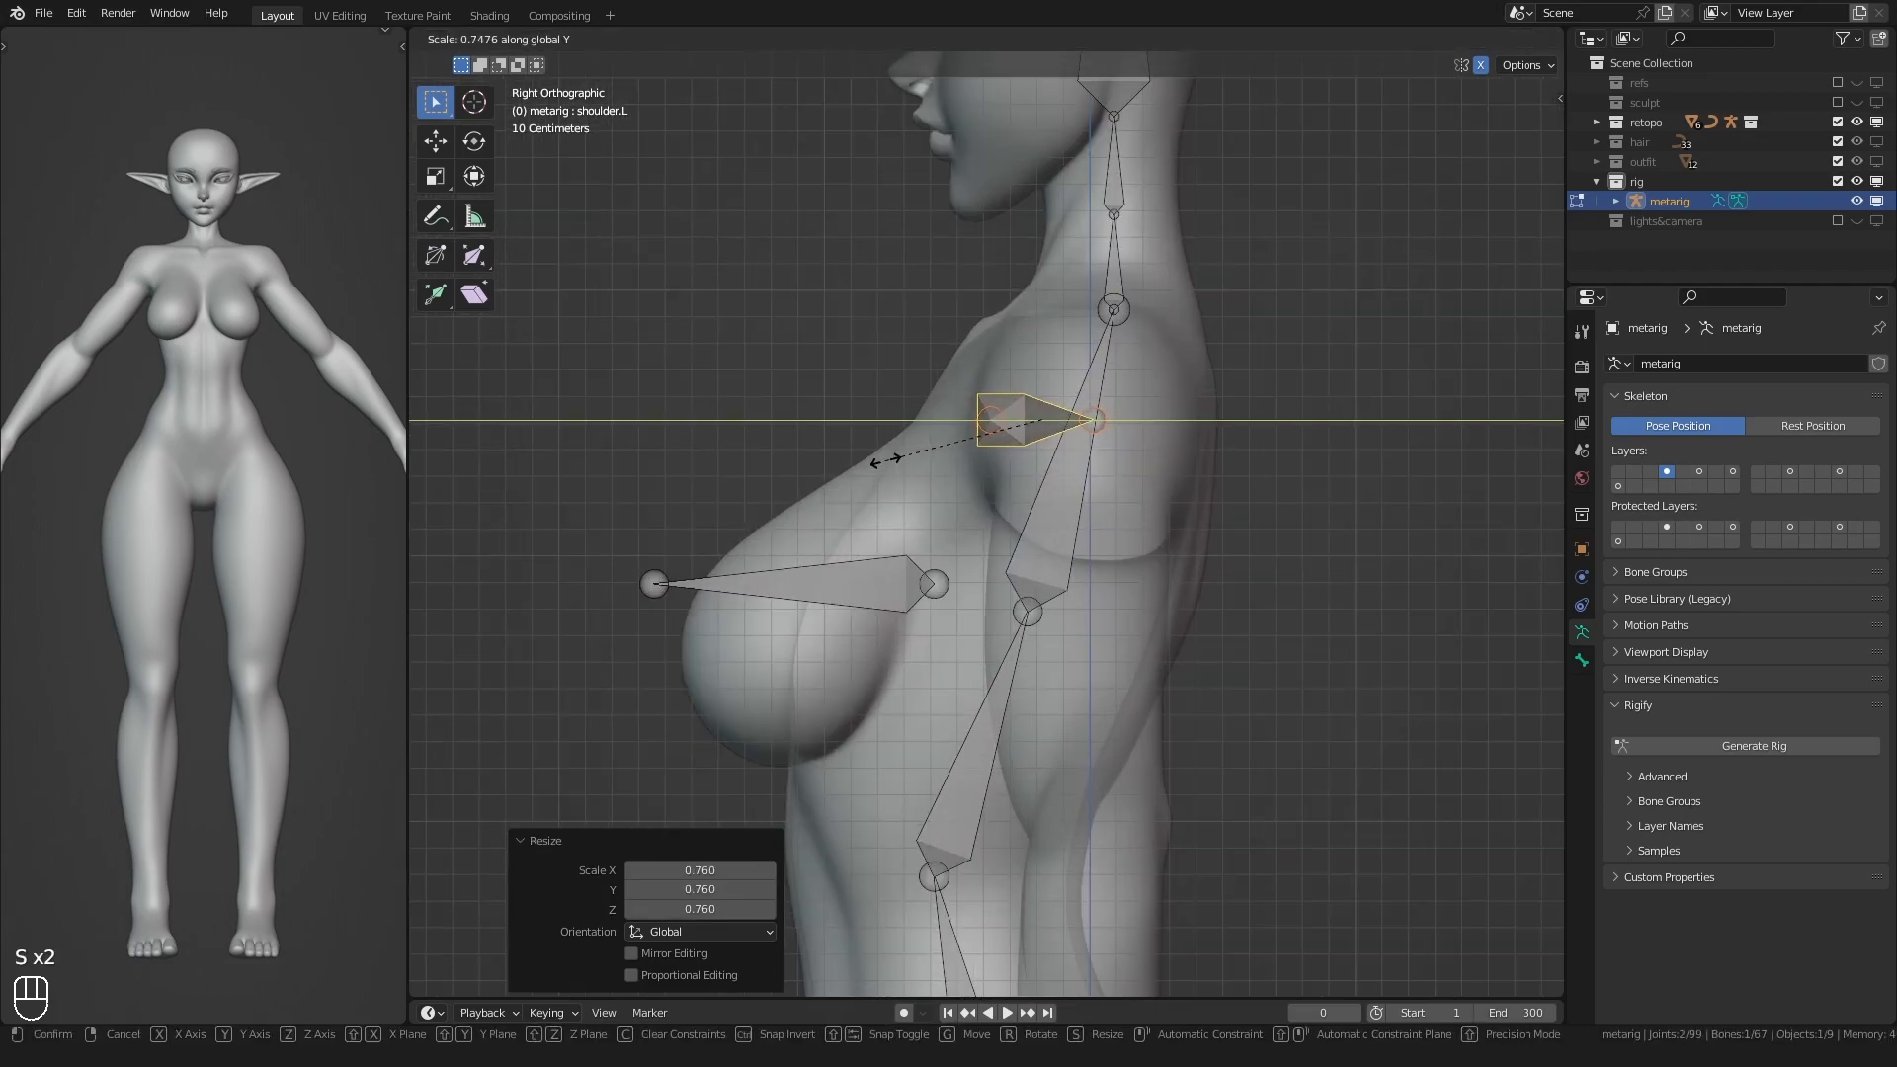
{"action": "left_click", "coordinate": [890, 454]}
- Rotate and move the left breast bone to line it up with the breast
{"action": "middle_click_drag", "start_coordinate": [890, 456], "coordinate": [1062, 533], "text": "alt"}
{"action": "left_click", "coordinate": [1161, 608]}
{"action": "middle_click_drag", "start_coordinate": [1008, 594], "coordinate": [813, 475], "text": "alt"}
{"action": "key", "text": "alt+z"}
{"action": "key", "text": "r"}
{"action": "left_click", "coordinate": [889, 522]}
{"action": "key", "text": "g"}
{"action": "left_click", "coordinate": [975, 540]}
- Scale the left breast bone and rotate it further to follow the breast's direction
{"action": "key", "text": "s"}
{"action": "left_click", "coordinate": [834, 415]}
{"action": "key", "text": "r"}
{"action": "left_click", "coordinate": [828, 394]}
{"action": "key", "text": "r"}
{"action": "left_click", "coordinate": [816, 378]}
{"action": "middle_click_drag", "start_coordinate": [816, 385], "coordinate": [879, 385], "text": "alt"}
- Reposition and tilt the left breast bone in side view to fit the middle of the breast
{"action": "middle_click_drag", "start_coordinate": [633, 559], "coordinate": [841, 477], "text": "shift"}
{"action": "scroll", "coordinate": [841, 477], "scroll_direction": "up", "scroll_amount": 2}
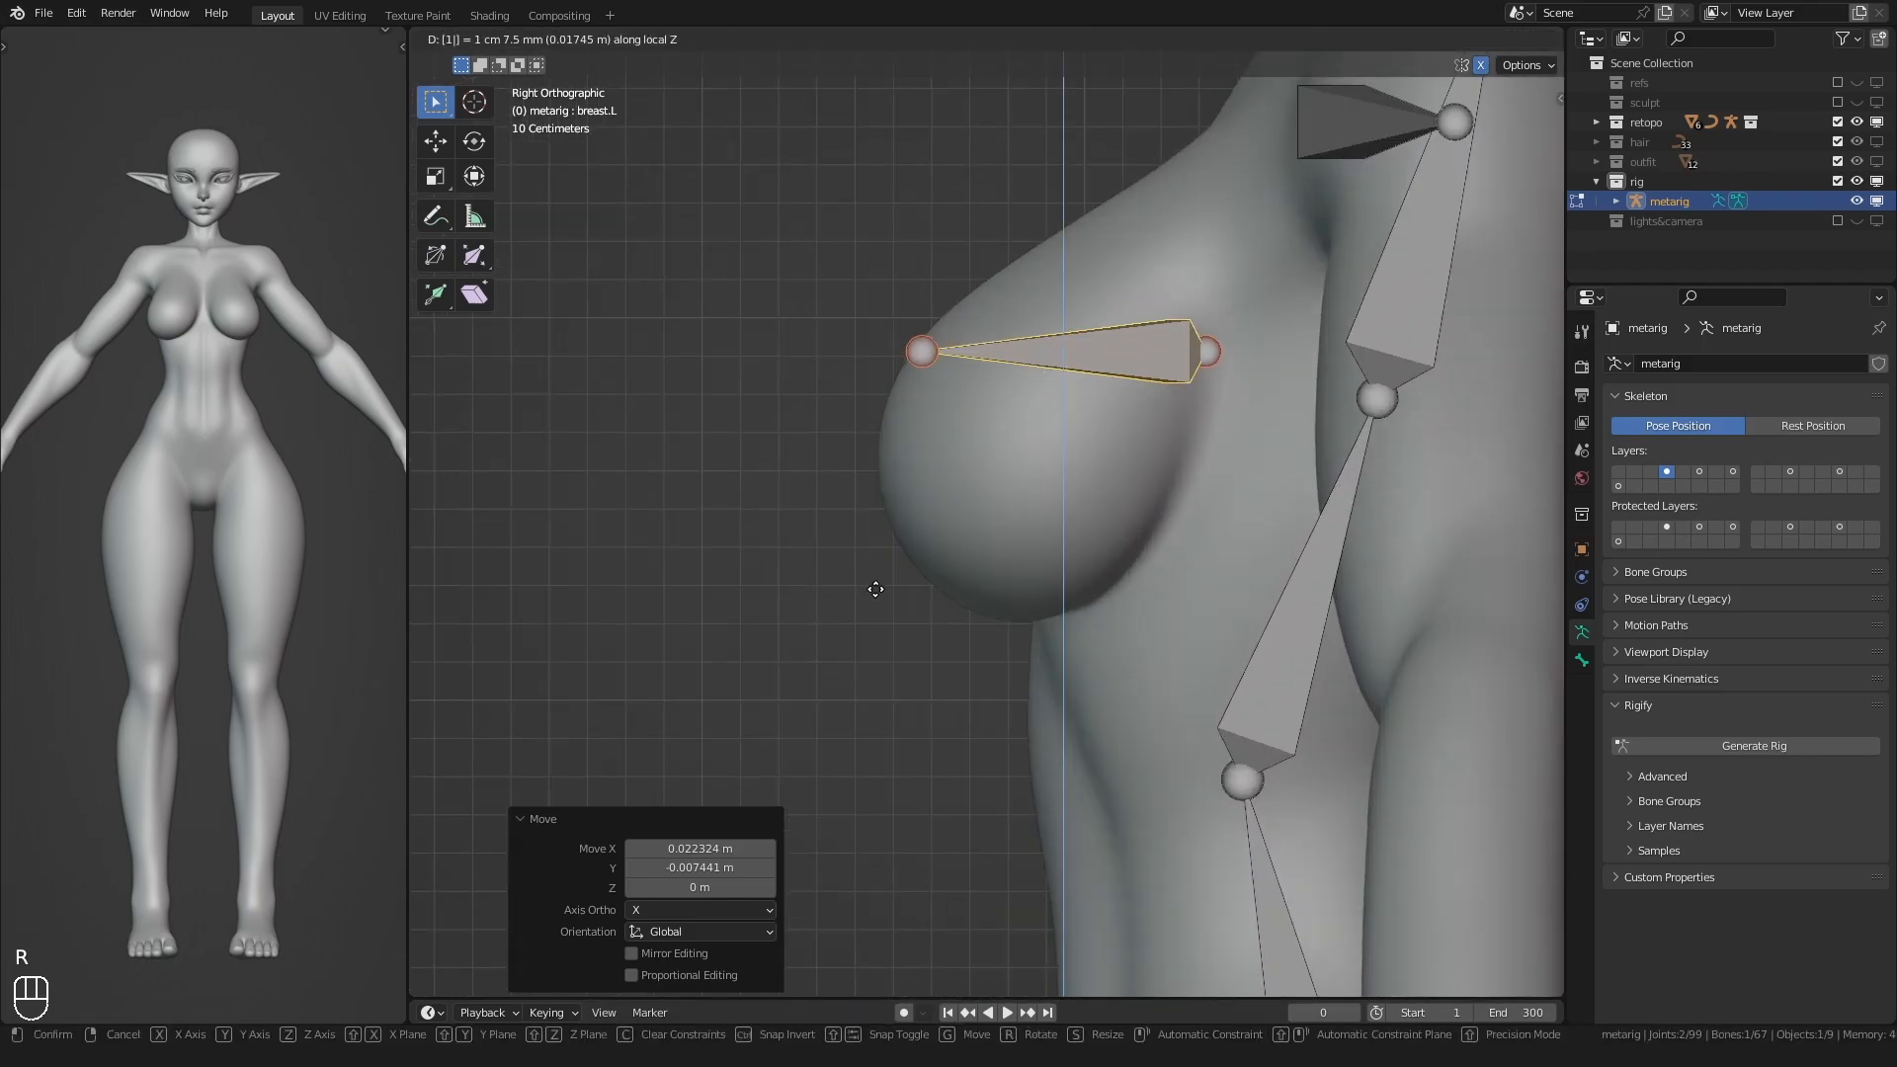
{"action": "key", "text": "g"}
{"action": "left_click", "coordinate": [901, 556]}
{"action": "key", "text": "r"}
{"action": "left_click", "coordinate": [899, 646]}
{"action": "key", "text": "g"}
{"action": "left_click", "coordinate": [910, 626]}
{"action": "middle_click_drag", "start_coordinate": [865, 524], "coordinate": [933, 457], "text": "alt"}
- Refine the left breast bone's rotation and position to center it in the breast
{"action": "key", "text": "r"}
{"action": "left_click", "coordinate": [828, 575]}
{"action": "key", "text": "g"}
{"action": "left_click", "coordinate": [737, 608]}
{"action": "middle_click_drag", "start_coordinate": [732, 609], "coordinate": [1136, 498], "text": "alt"}
{"action": "left_click", "coordinate": [1124, 411]}
{"action": "left_click", "coordinate": [1144, 348]}
- Move the outer tips of the pelvis bones into the hips in front view
{"action": "scroll", "coordinate": [998, 509], "scroll_direction": "down", "scroll_amount": 2}
{"action": "middle_click_drag", "start_coordinate": [997, 508], "coordinate": [1018, 350], "text": "shift"}
{"action": "scroll", "coordinate": [988, 554], "scroll_direction": "down", "scroll_amount": 2}
{"action": "middle_click_drag", "start_coordinate": [932, 699], "coordinate": [945, 605], "text": "shift"}
{"action": "middle_click_drag", "start_coordinate": [964, 761], "coordinate": [924, 610], "text": "shift"}
{"action": "left_click", "coordinate": [999, 630]}
{"action": "key", "text": "alt+z"}
{"action": "scroll", "coordinate": [869, 575], "scroll_direction": "up", "scroll_amount": 1}
{"action": "middle_click_drag", "start_coordinate": [1060, 599], "coordinate": [988, 540], "text": "shift"}
{"action": "left_click", "coordinate": [904, 537]}
{"action": "left_click", "coordinate": [944, 504]}
{"action": "key", "text": "alt+z"}
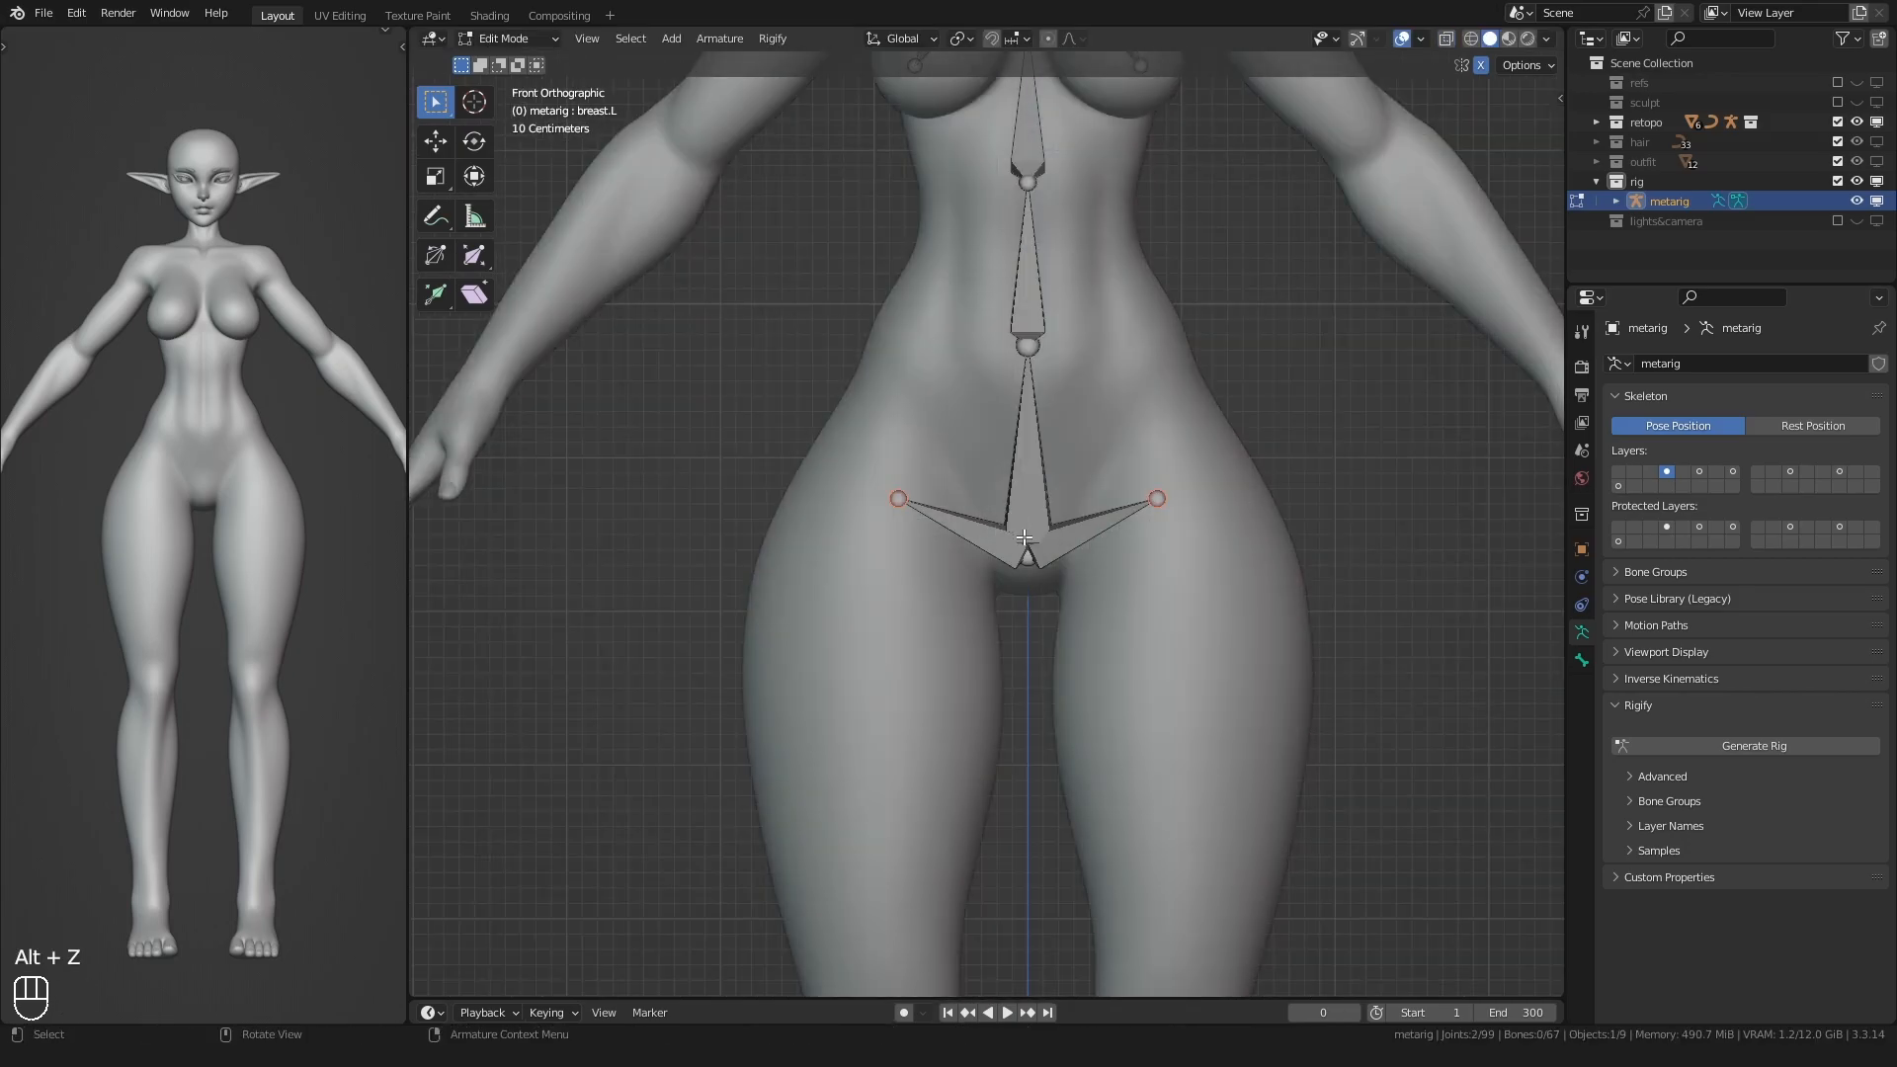
- Raise the outer tips of the pelvis bones in front view
{"action": "key", "text": "alt+z"}
{"action": "key", "text": "g"}
{"action": "left_click", "coordinate": [1025, 403]}
- Reposition the pelvis bone tips together with the lowest spine joint in side view to fit inside the hips
{"action": "middle_click_drag", "start_coordinate": [1025, 404], "coordinate": [856, 537], "text": "alt"}
{"action": "left_click", "coordinate": [837, 434]}
{"action": "scroll", "coordinate": [857, 538], "scroll_direction": "up", "scroll_amount": 1}
{"action": "left_click", "coordinate": [964, 432], "text": "shift"}
{"action": "key", "text": "g"}
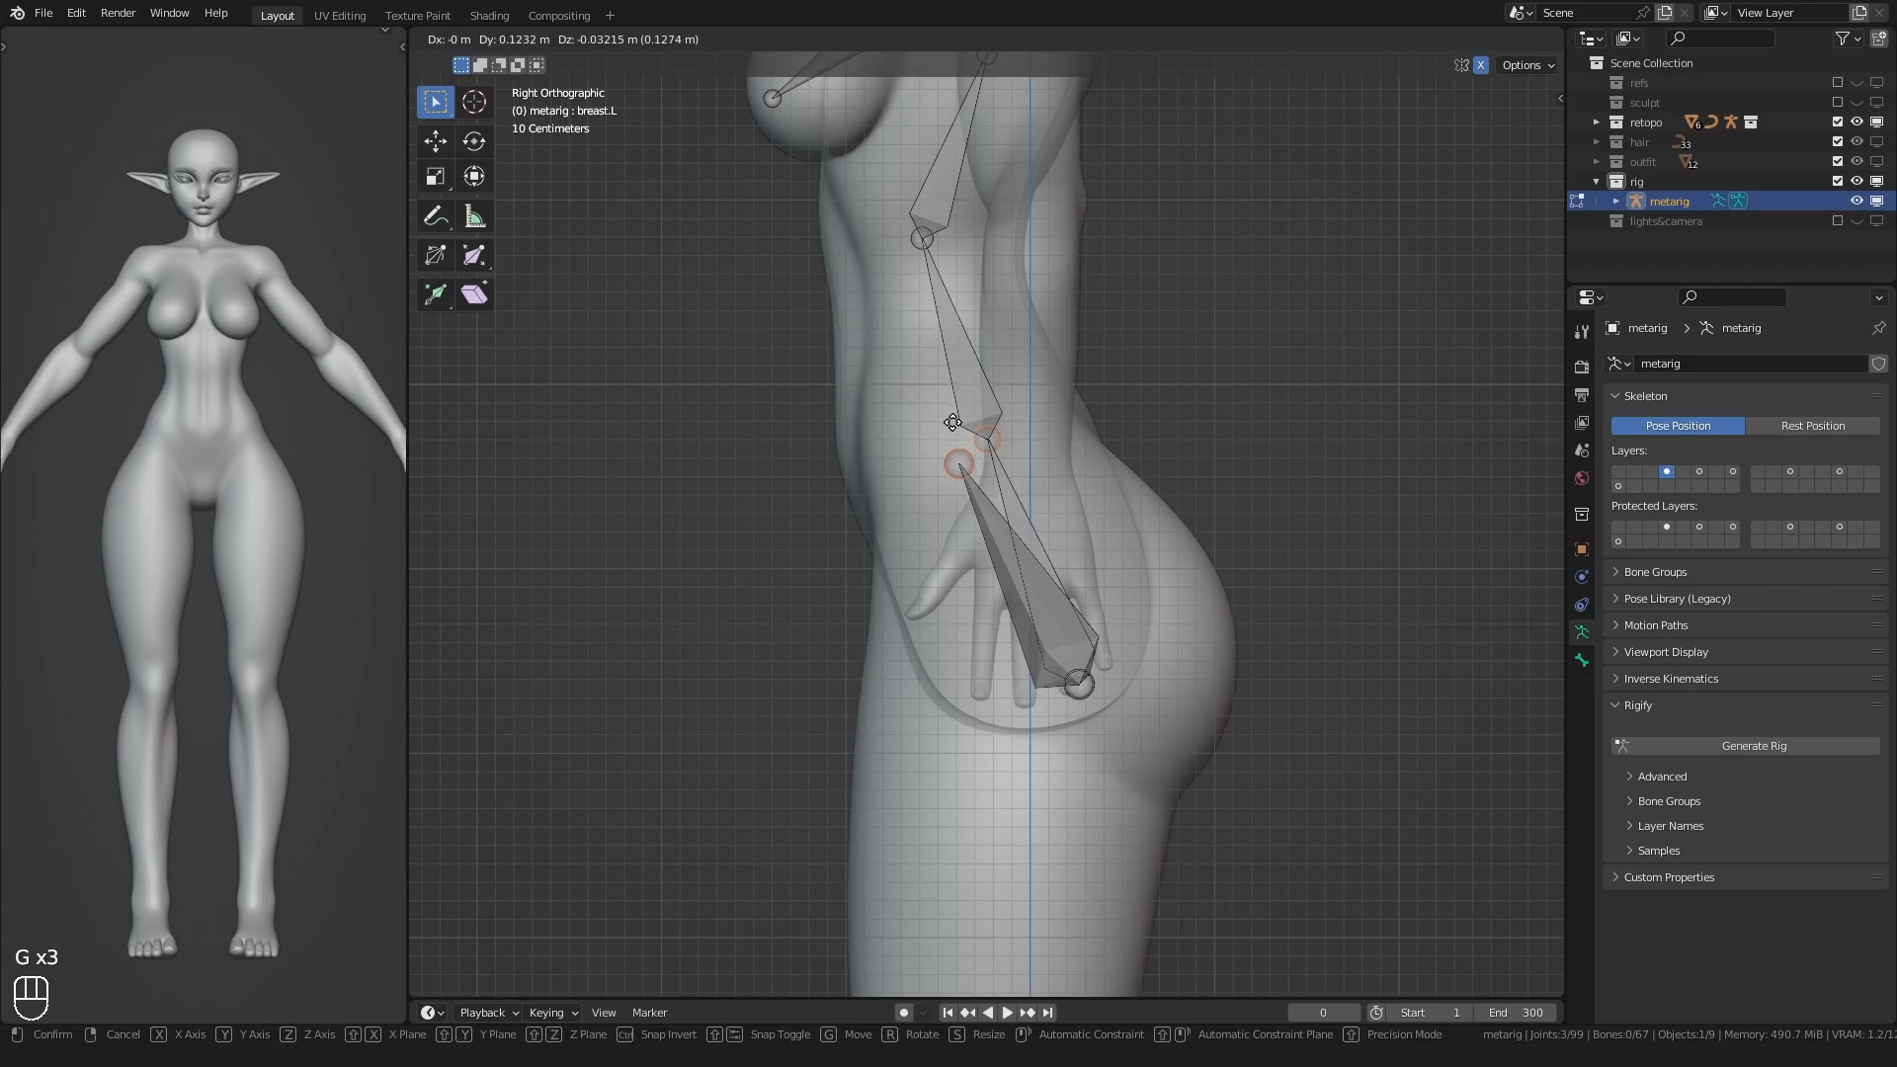
{"action": "key", "text": "g"}
{"action": "left_click", "coordinate": [980, 421]}
- Move the waist and chest spine joints in side view to follow the curve of the torso
{"action": "middle_click_drag", "start_coordinate": [948, 296], "coordinate": [995, 419], "text": "shift"}
{"action": "left_click", "coordinate": [972, 360]}
{"action": "key", "text": "g"}
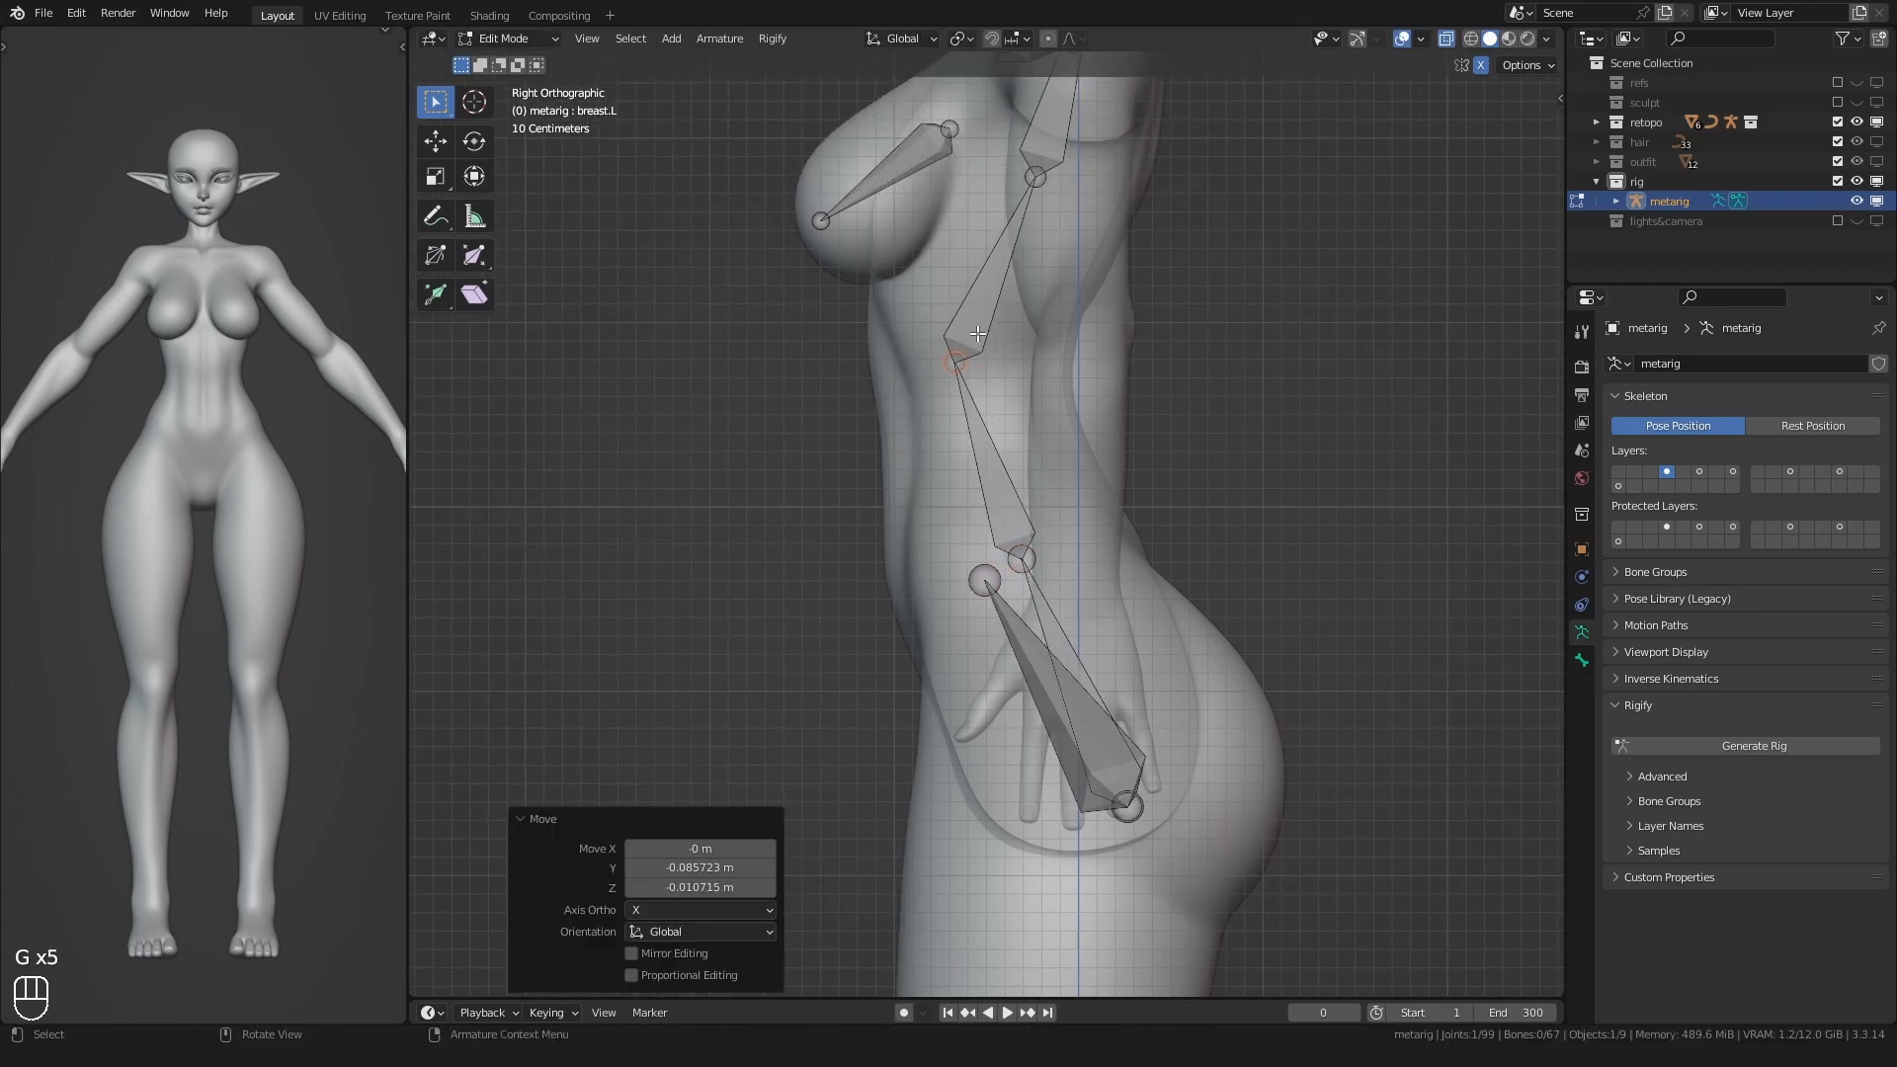
{"action": "left_click", "coordinate": [956, 361]}
{"action": "middle_click_drag", "start_coordinate": [989, 216], "coordinate": [946, 405], "text": "shift"}
{"action": "left_click", "coordinate": [988, 366]}
{"action": "key", "text": "g"}
{"action": "left_click", "coordinate": [888, 347]}
- Shift the pelvis bone tips about 0.045 m inward and 0.039 m upward in front view
{"action": "scroll", "coordinate": [888, 347], "scroll_direction": "down", "scroll_amount": 2}
{"action": "middle_click_drag", "start_coordinate": [866, 543], "coordinate": [947, 538], "text": "shift"}
{"action": "scroll", "coordinate": [1033, 458], "scroll_direction": "up", "scroll_amount": 1}
{"action": "middle_click_drag", "start_coordinate": [1053, 796], "coordinate": [988, 504], "text": "shift"}
{"action": "left_click", "coordinate": [1123, 435]}
{"action": "key", "text": "alt+z"}
{"action": "key", "text": "g"}
{"action": "left_click", "coordinate": [1045, 446]}
- Show only the bone layer of the left arm
{"action": "left_click", "coordinate": [1700, 472]}
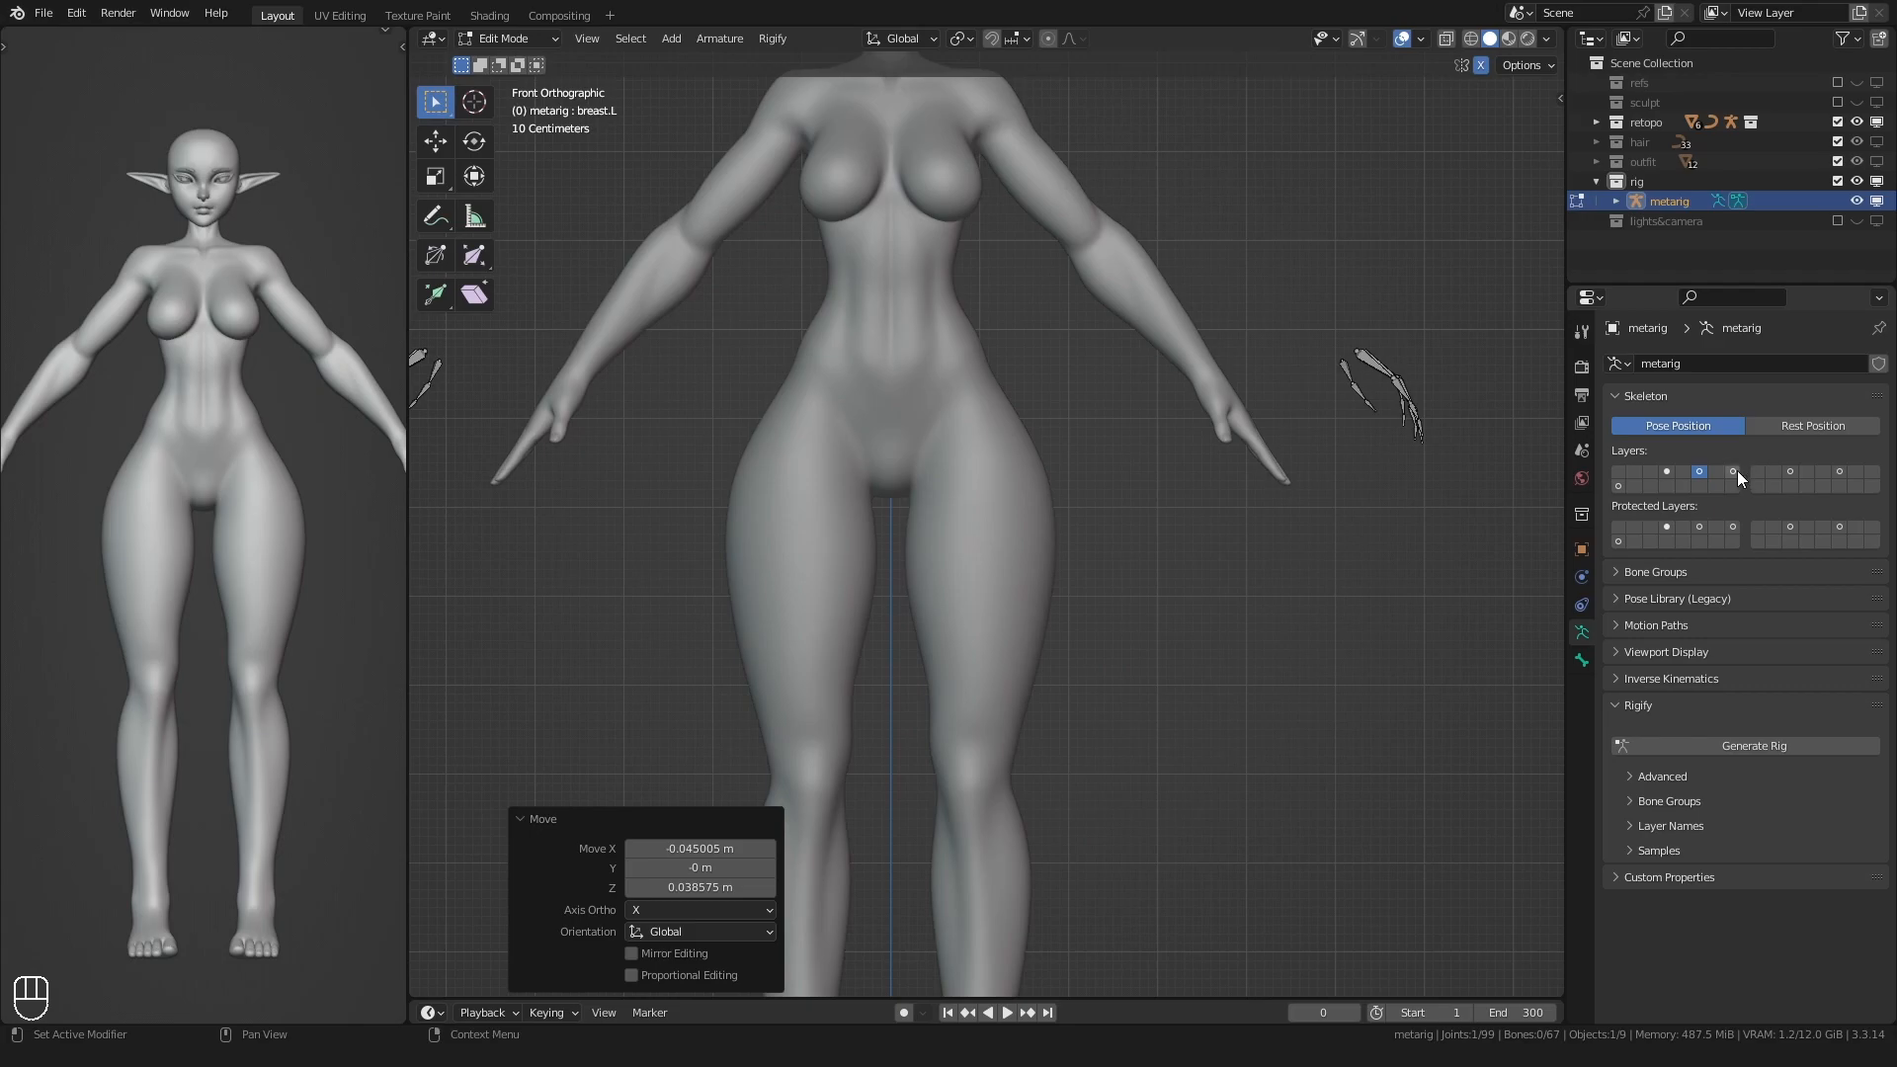
{"action": "left_click", "coordinate": [1733, 471]}
{"action": "scroll", "coordinate": [1093, 432], "scroll_direction": "up", "scroll_amount": 5}
- Set the transform orientation to Normal and the pivot point to Active Element
{"action": "left_click", "coordinate": [902, 37]}
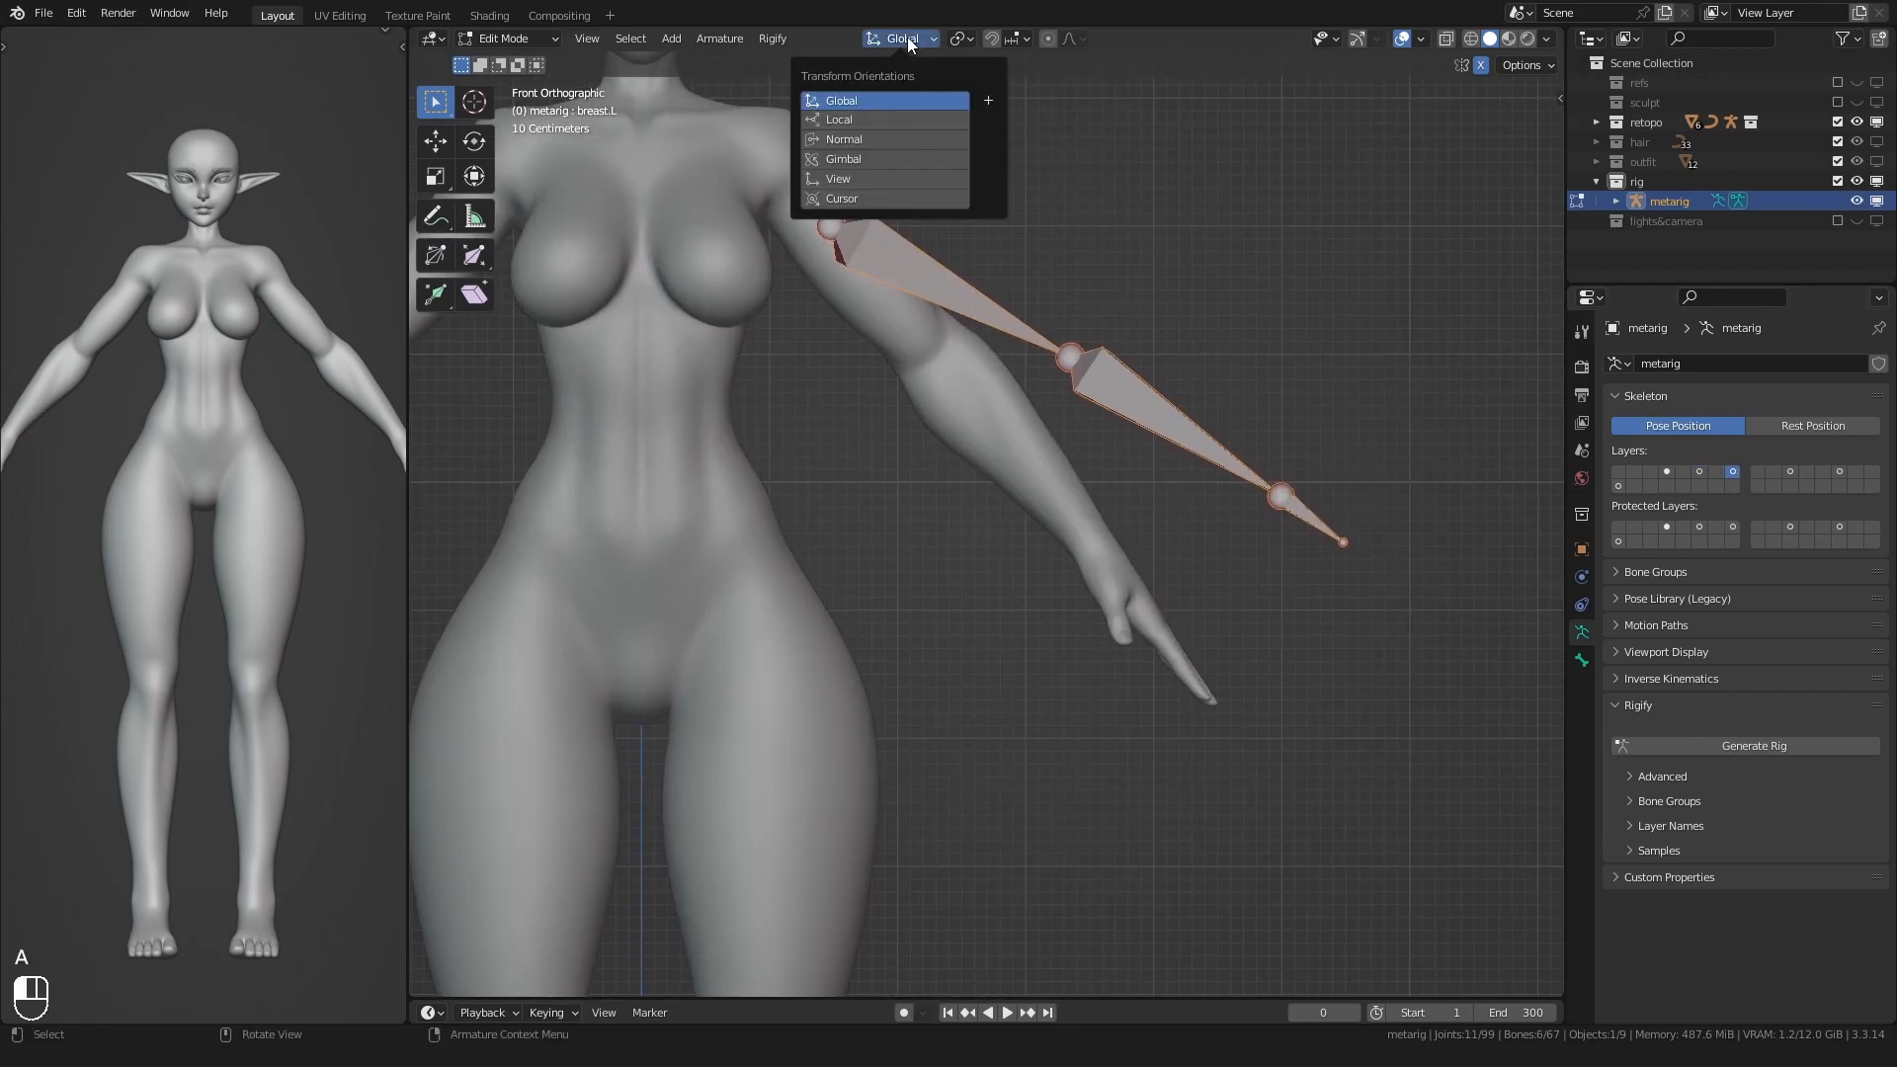
{"action": "left_click", "coordinate": [875, 139]}
{"action": "left_click", "coordinate": [960, 39]}
{"action": "left_click", "coordinate": [999, 150]}
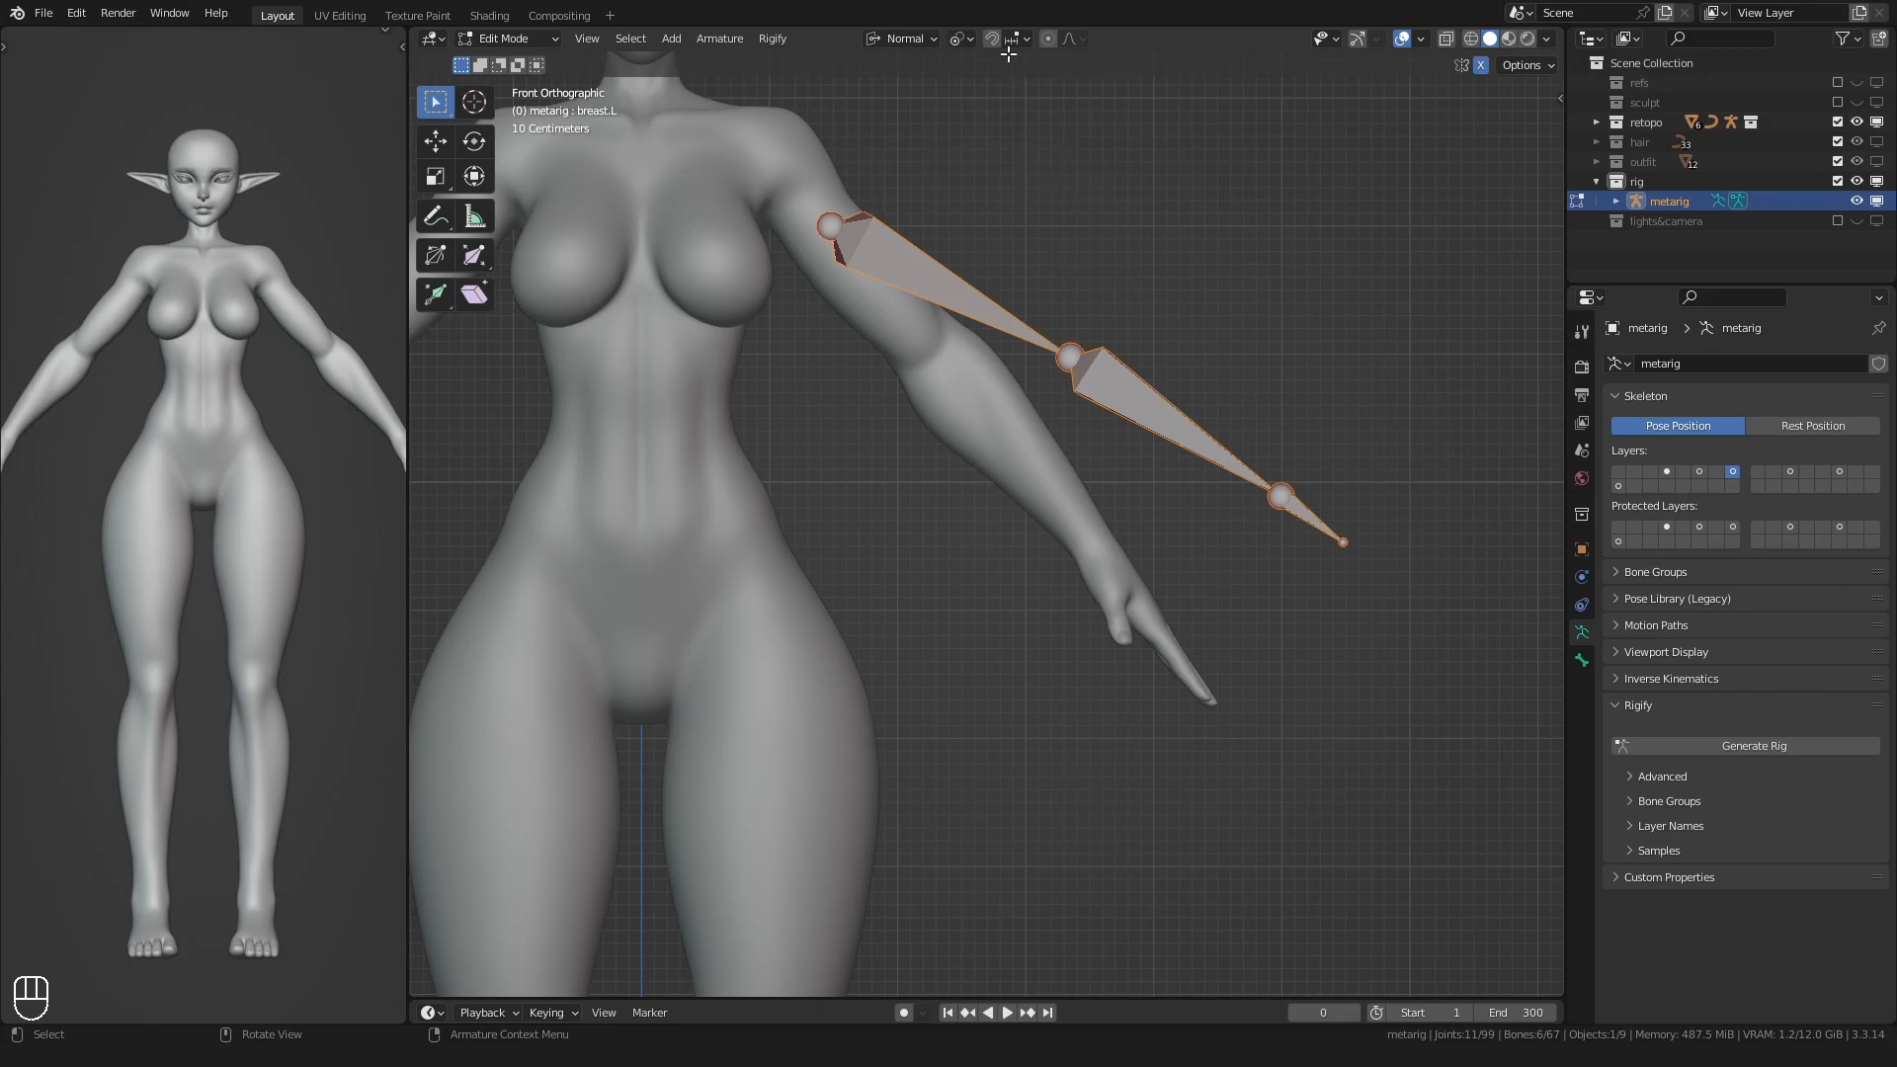
{"action": "key", "text": "r"}
{"action": "right_click", "coordinate": [932, 153]}
{"action": "key", "text": "s"}
{"action": "key", "text": "z"}
{"action": "right_click", "coordinate": [1003, 524]}
- Rotate the left arm bones to nearly horizontal and straighten them with a Z scale of 0 in Global orientation
{"action": "key", "text": "r"}
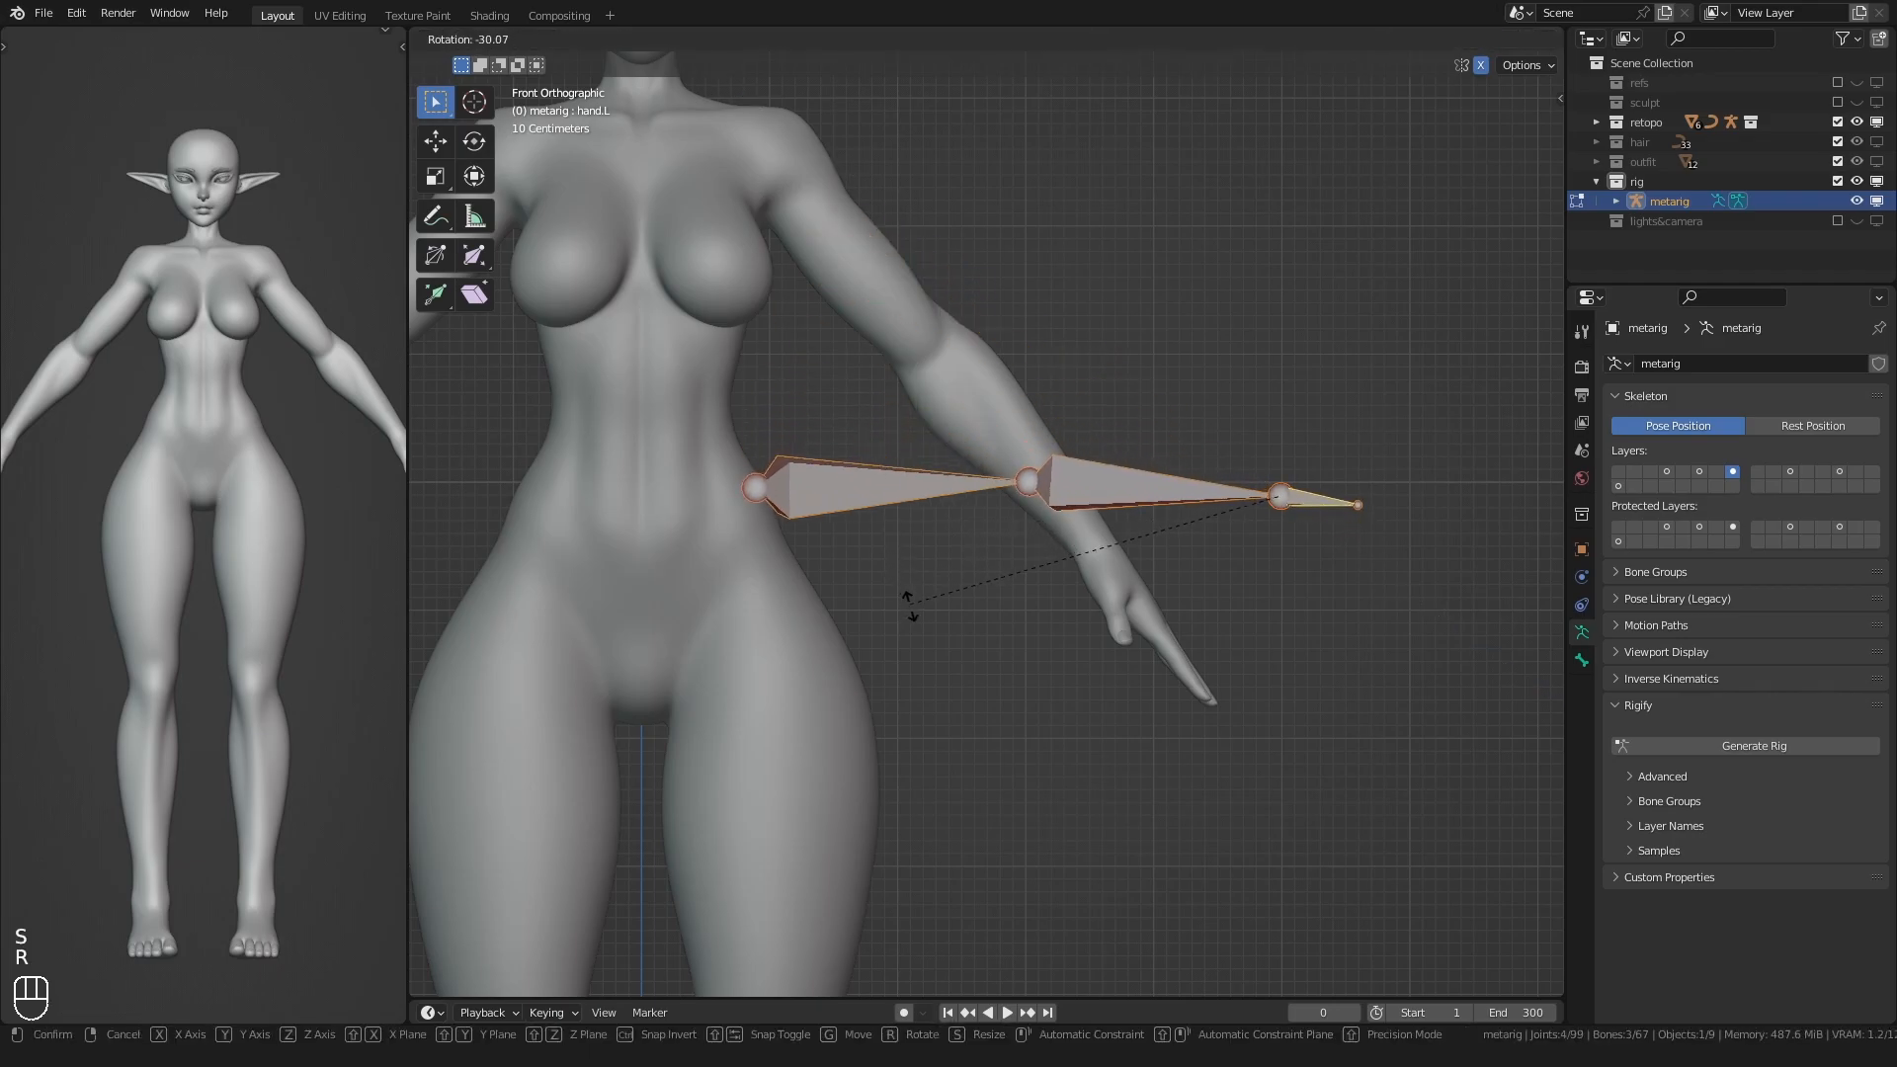
{"action": "left_click", "coordinate": [903, 465]}
{"action": "left_click", "coordinate": [900, 37]}
{"action": "key", "text": "s"}
{"action": "key", "text": "z"}
{"action": "key", "text": "0"}
{"action": "left_click", "coordinate": [811, 455]}
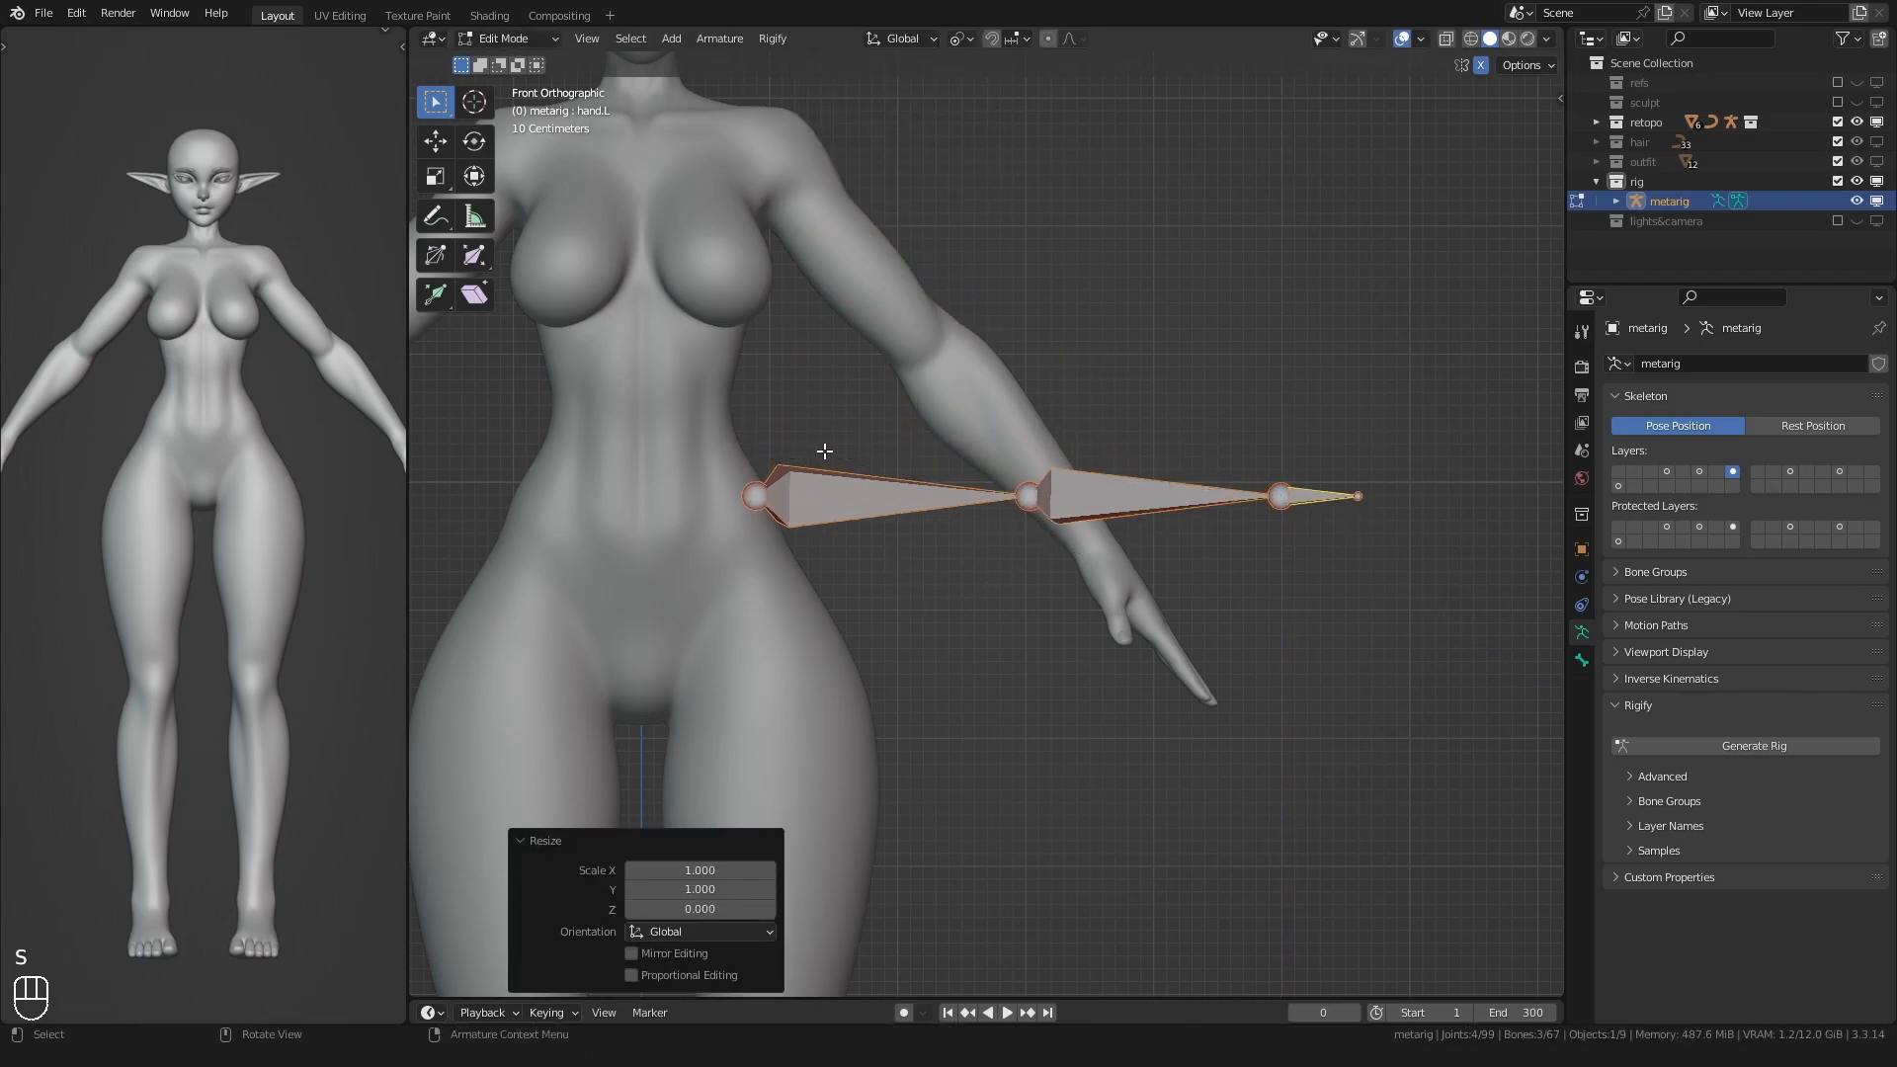
- Rotate the left arm bones about 47° in Normal orientation and move them onto the arm in front view
{"action": "left_click", "coordinate": [899, 37]}
{"action": "left_click", "coordinate": [849, 145]}
{"action": "key", "text": "r"}
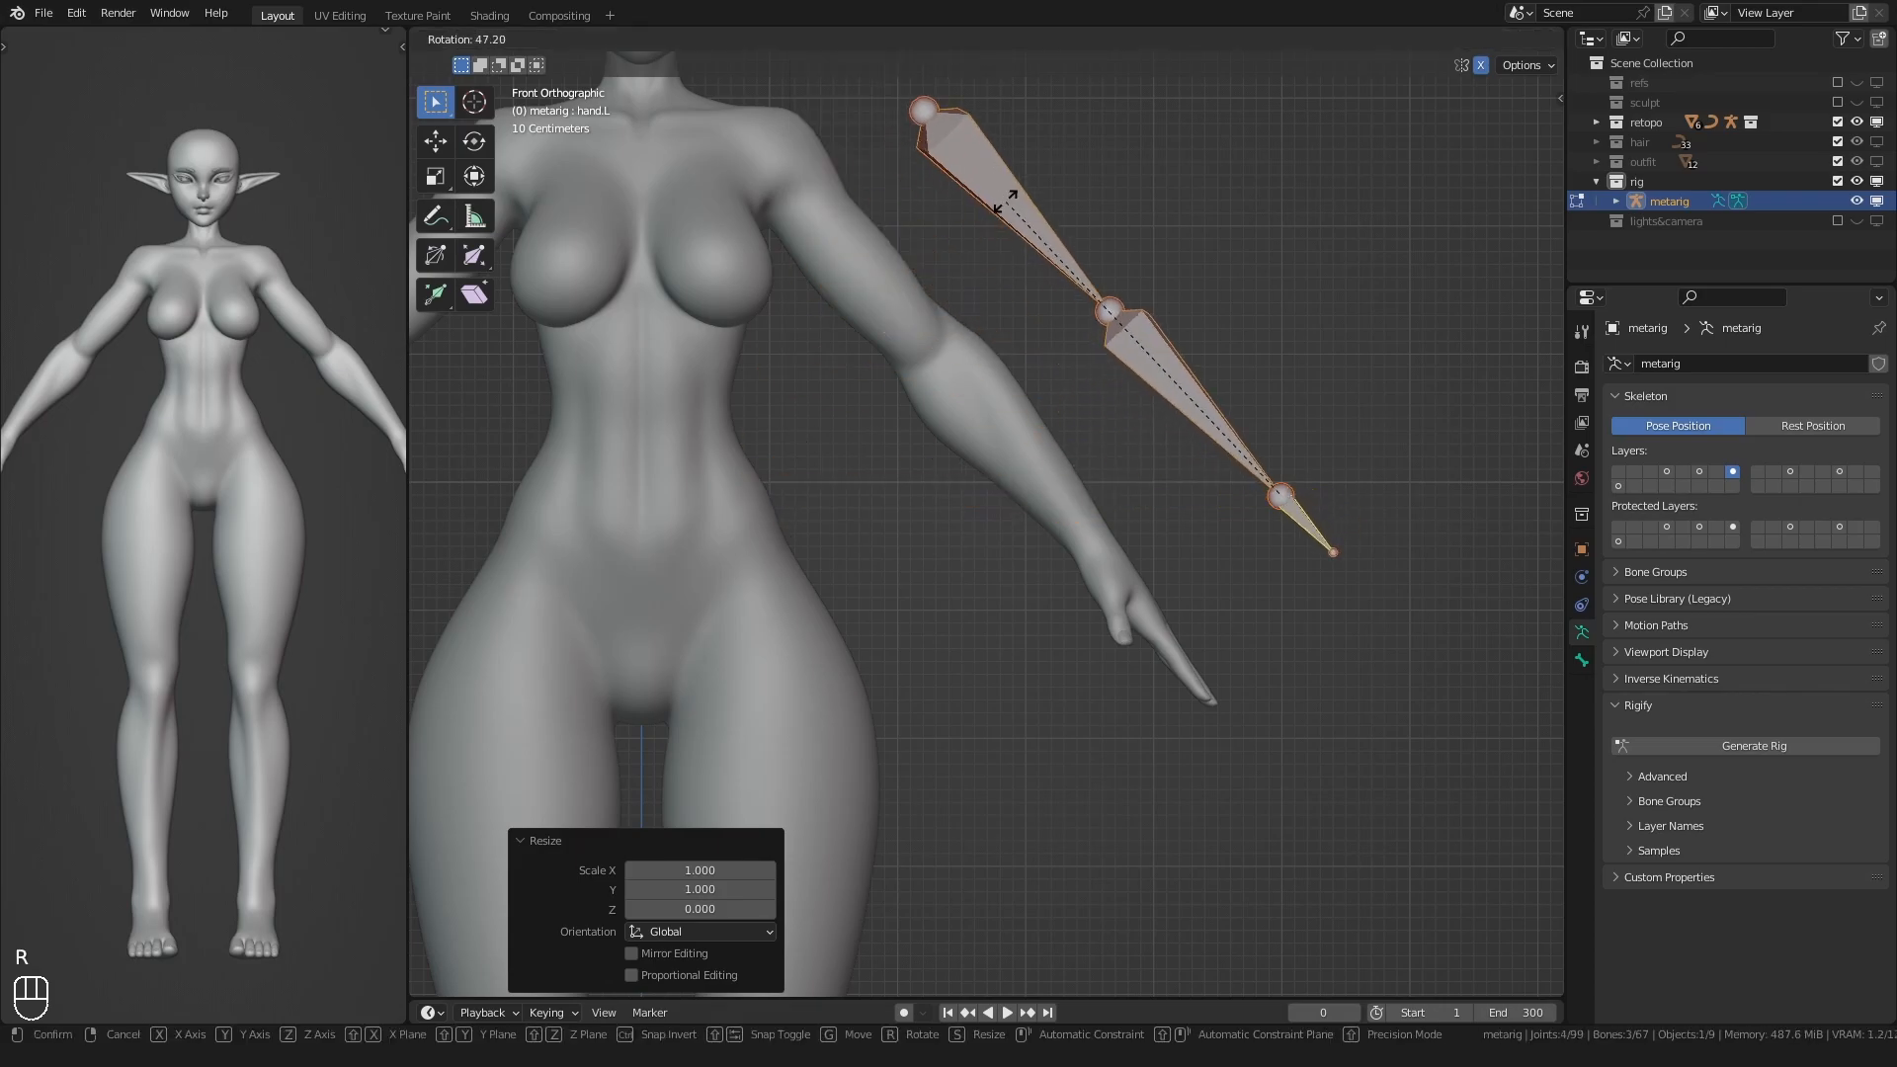
{"action": "left_click", "coordinate": [996, 208]}
{"action": "key", "text": "g"}
{"action": "left_click", "coordinate": [798, 275]}
- Shift the left arm bones forward along the Y axis into the arm in side view
{"action": "key", "text": "KP_3"}
{"action": "key", "text": "g"}
{"action": "key", "text": "g"}
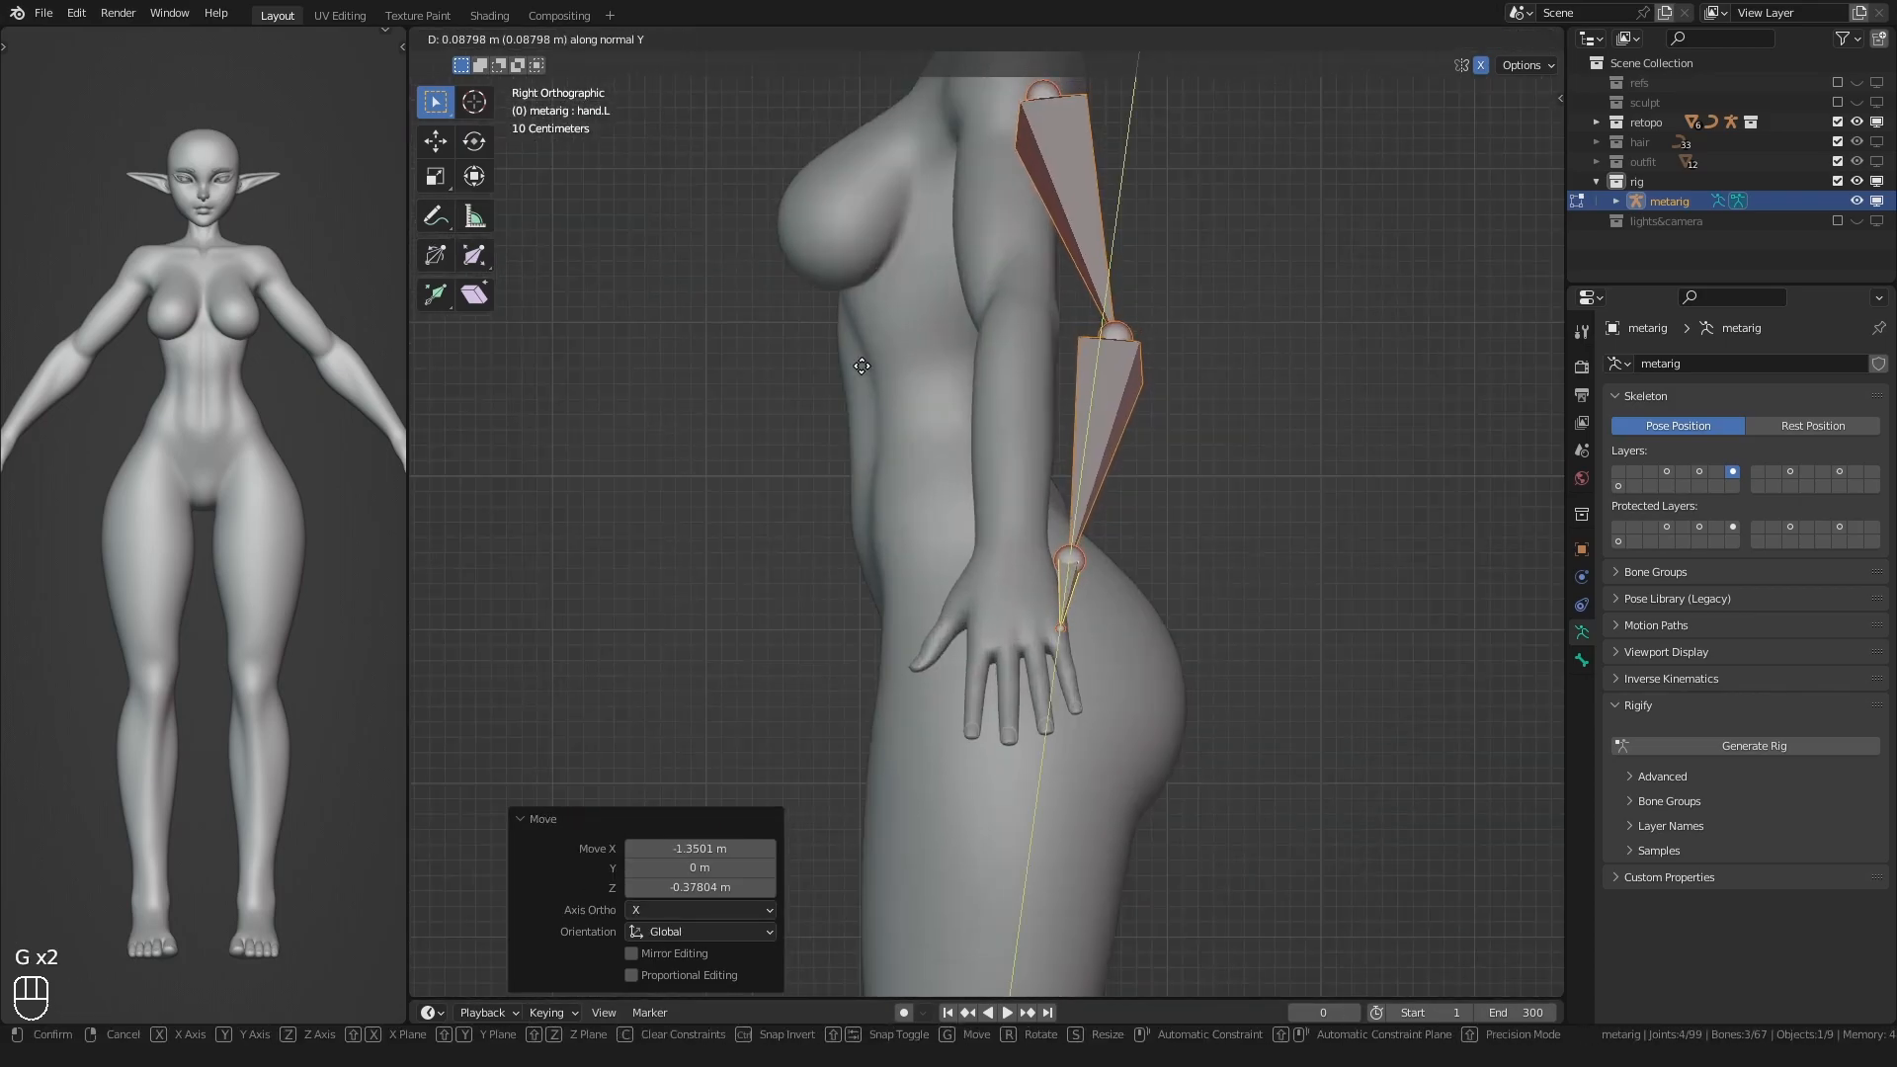
{"action": "key", "text": "g"}
{"action": "left_click", "coordinate": [784, 345]}
- Try to reposition the left elbow joint in front view
{"action": "middle_click_drag", "start_coordinate": [812, 273], "coordinate": [1106, 393], "text": "shift"}
{"action": "scroll", "coordinate": [889, 435], "scroll_direction": "up", "scroll_amount": 3}
{"action": "middle_click_drag", "start_coordinate": [803, 170], "coordinate": [831, 223], "text": "shift"}
{"action": "left_click", "coordinate": [1128, 528]}
{"action": "key", "text": "g"}
{"action": "left_click", "coordinate": [1176, 483]}
{"action": "middle_click_drag", "start_coordinate": [978, 326], "coordinate": [1021, 403], "text": "shift"}
{"action": "key", "text": "ctrl+z"}
- Scale the left upper arm bone to fit the arm
{"action": "left_click", "coordinate": [990, 423]}
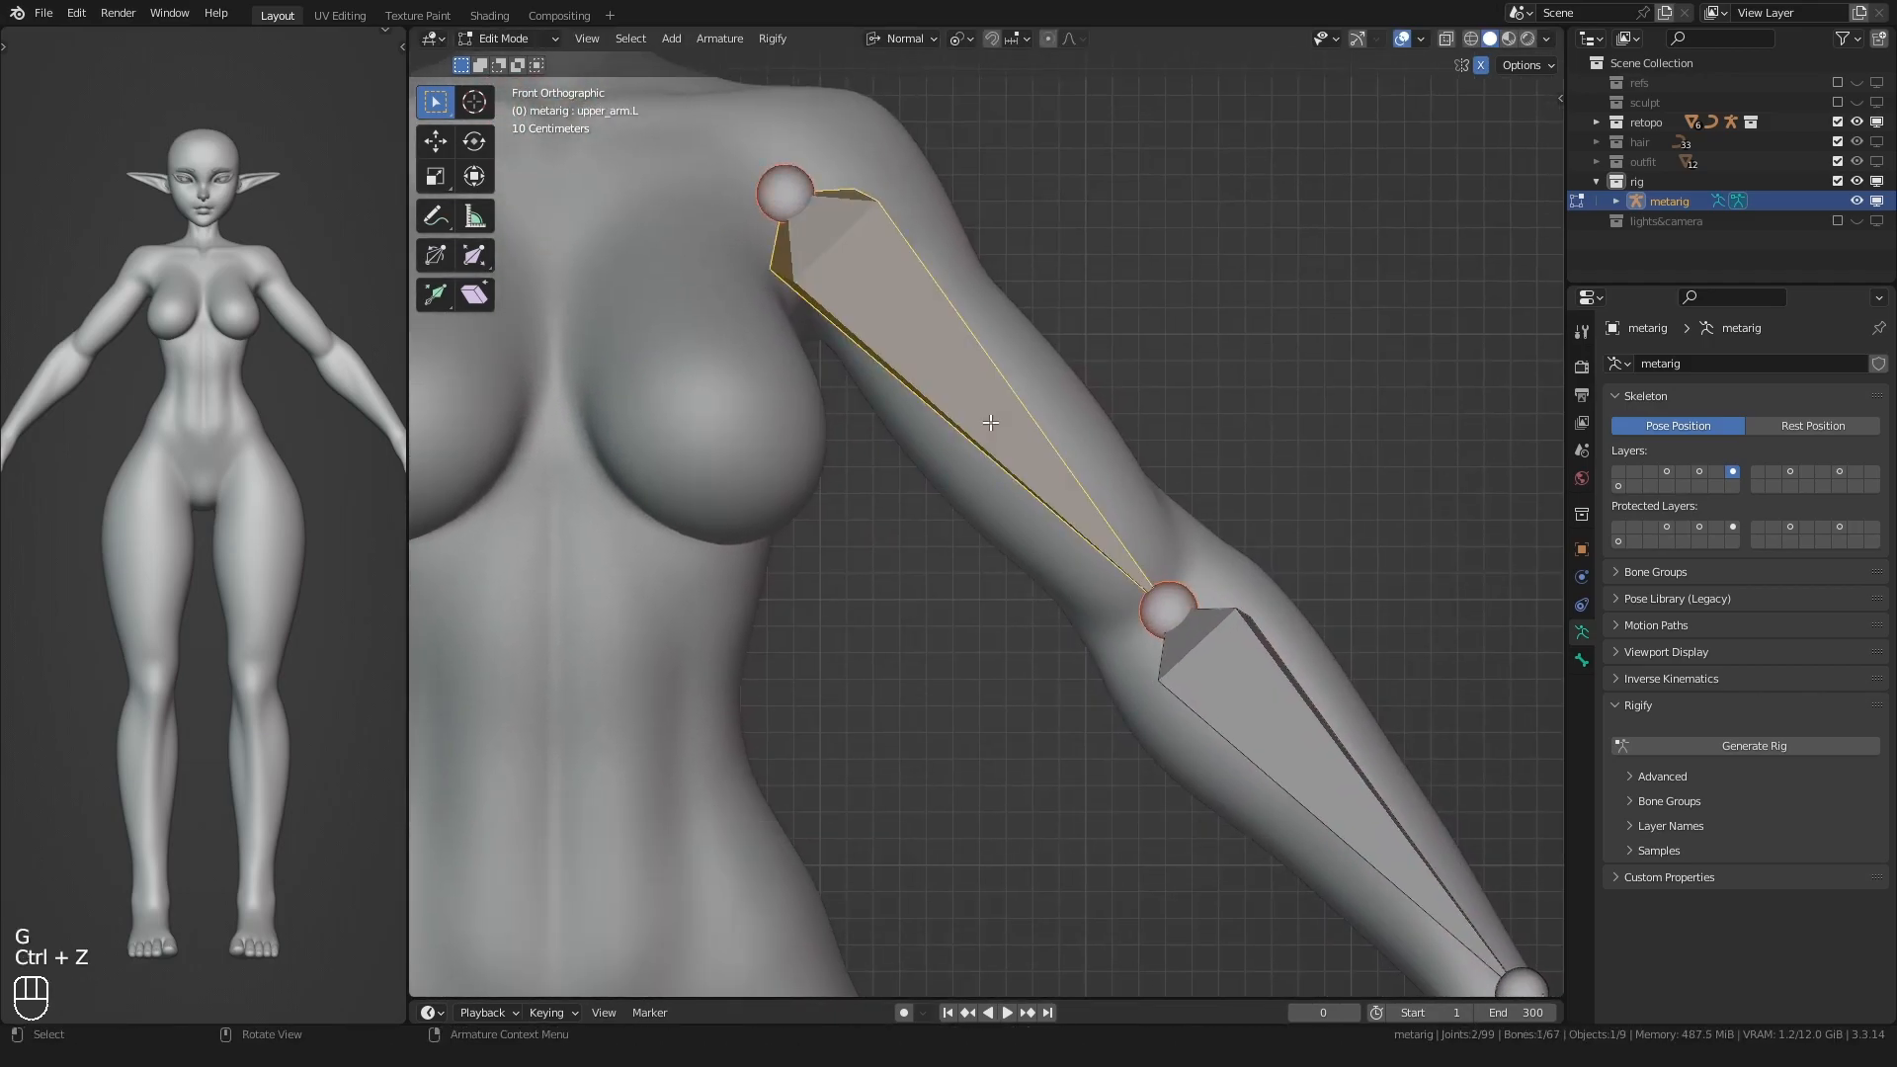
{"action": "scroll", "coordinate": [990, 423], "scroll_direction": "down", "scroll_amount": 2}
{"action": "middle_click_drag", "start_coordinate": [868, 495], "coordinate": [851, 434], "text": "shift"}
{"action": "key", "text": "s"}
{"action": "left_click", "coordinate": [850, 439]}
- Move the upper joint of the left arm along the Y axis and nudge the elbow joint forward in side view
{"action": "left_click", "coordinate": [829, 233]}
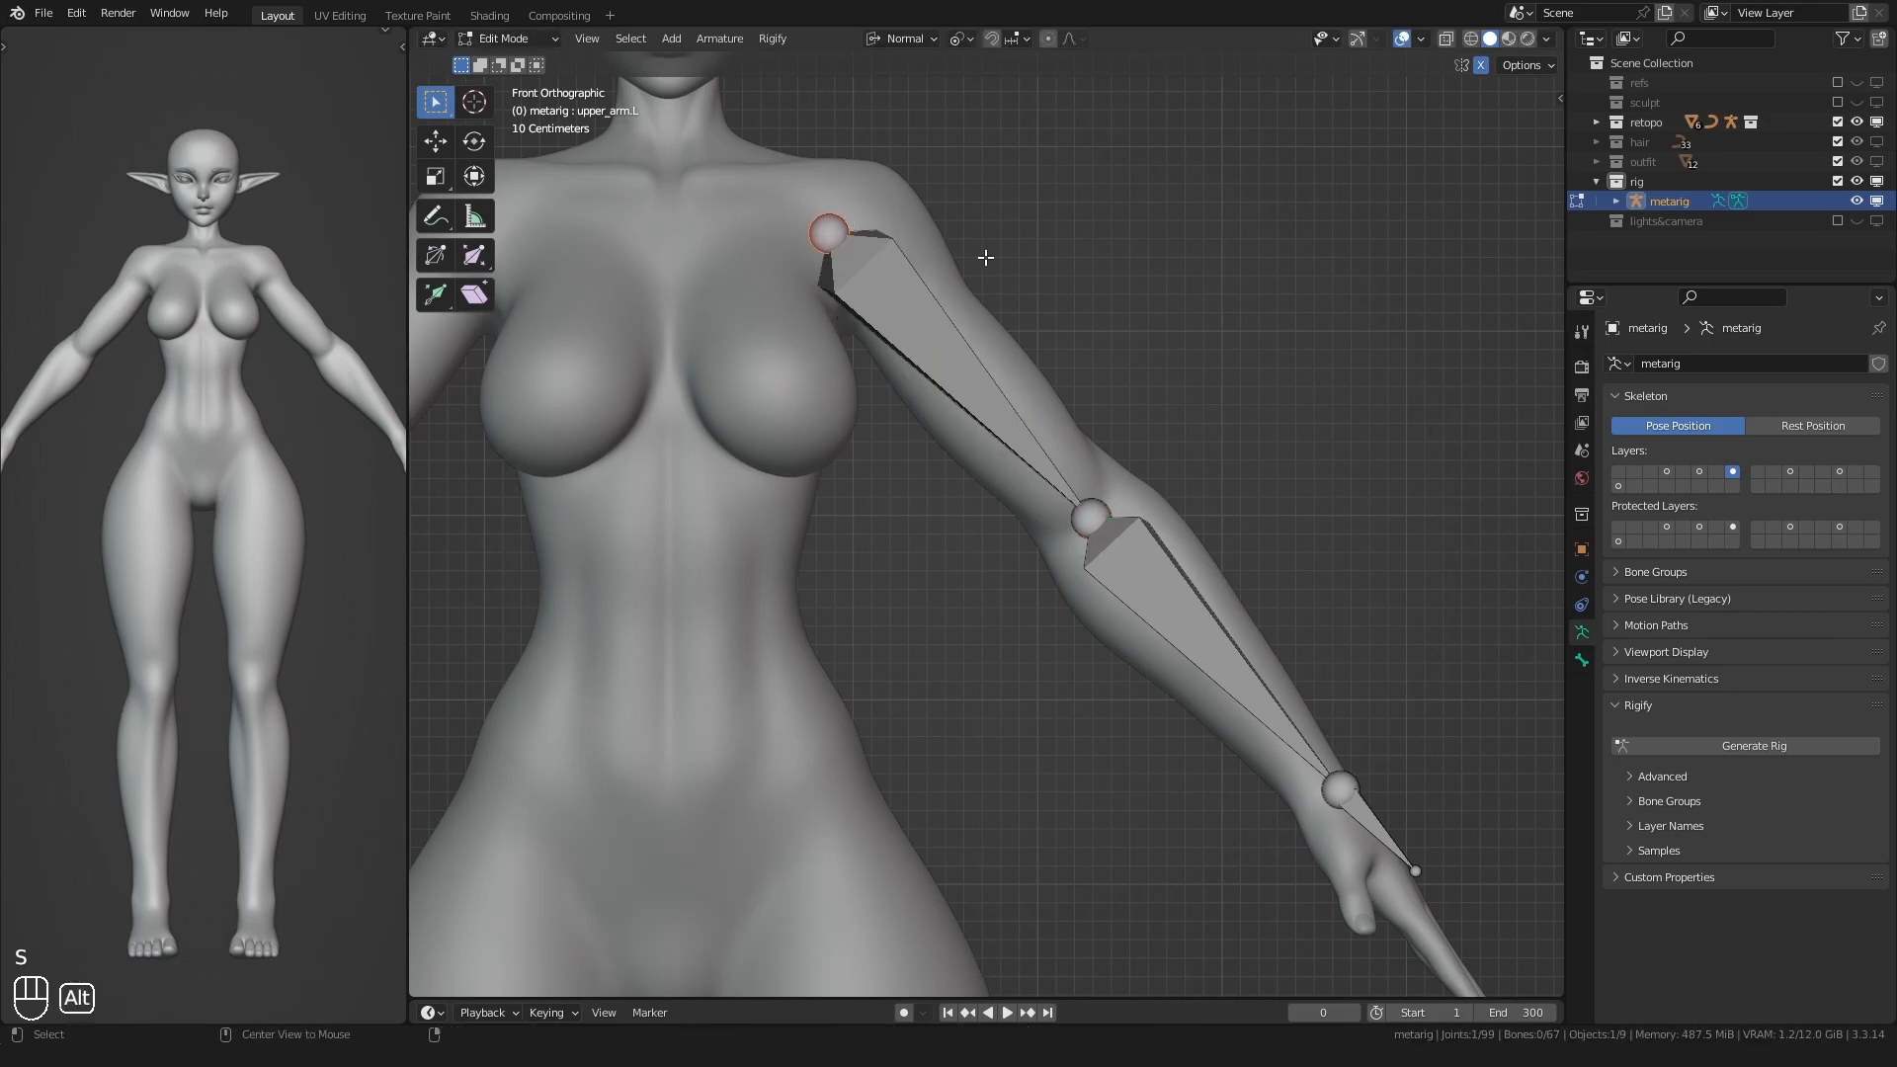
{"action": "middle_click_drag", "start_coordinate": [951, 254], "coordinate": [815, 268], "text": "alt"}
{"action": "key", "text": "g"}
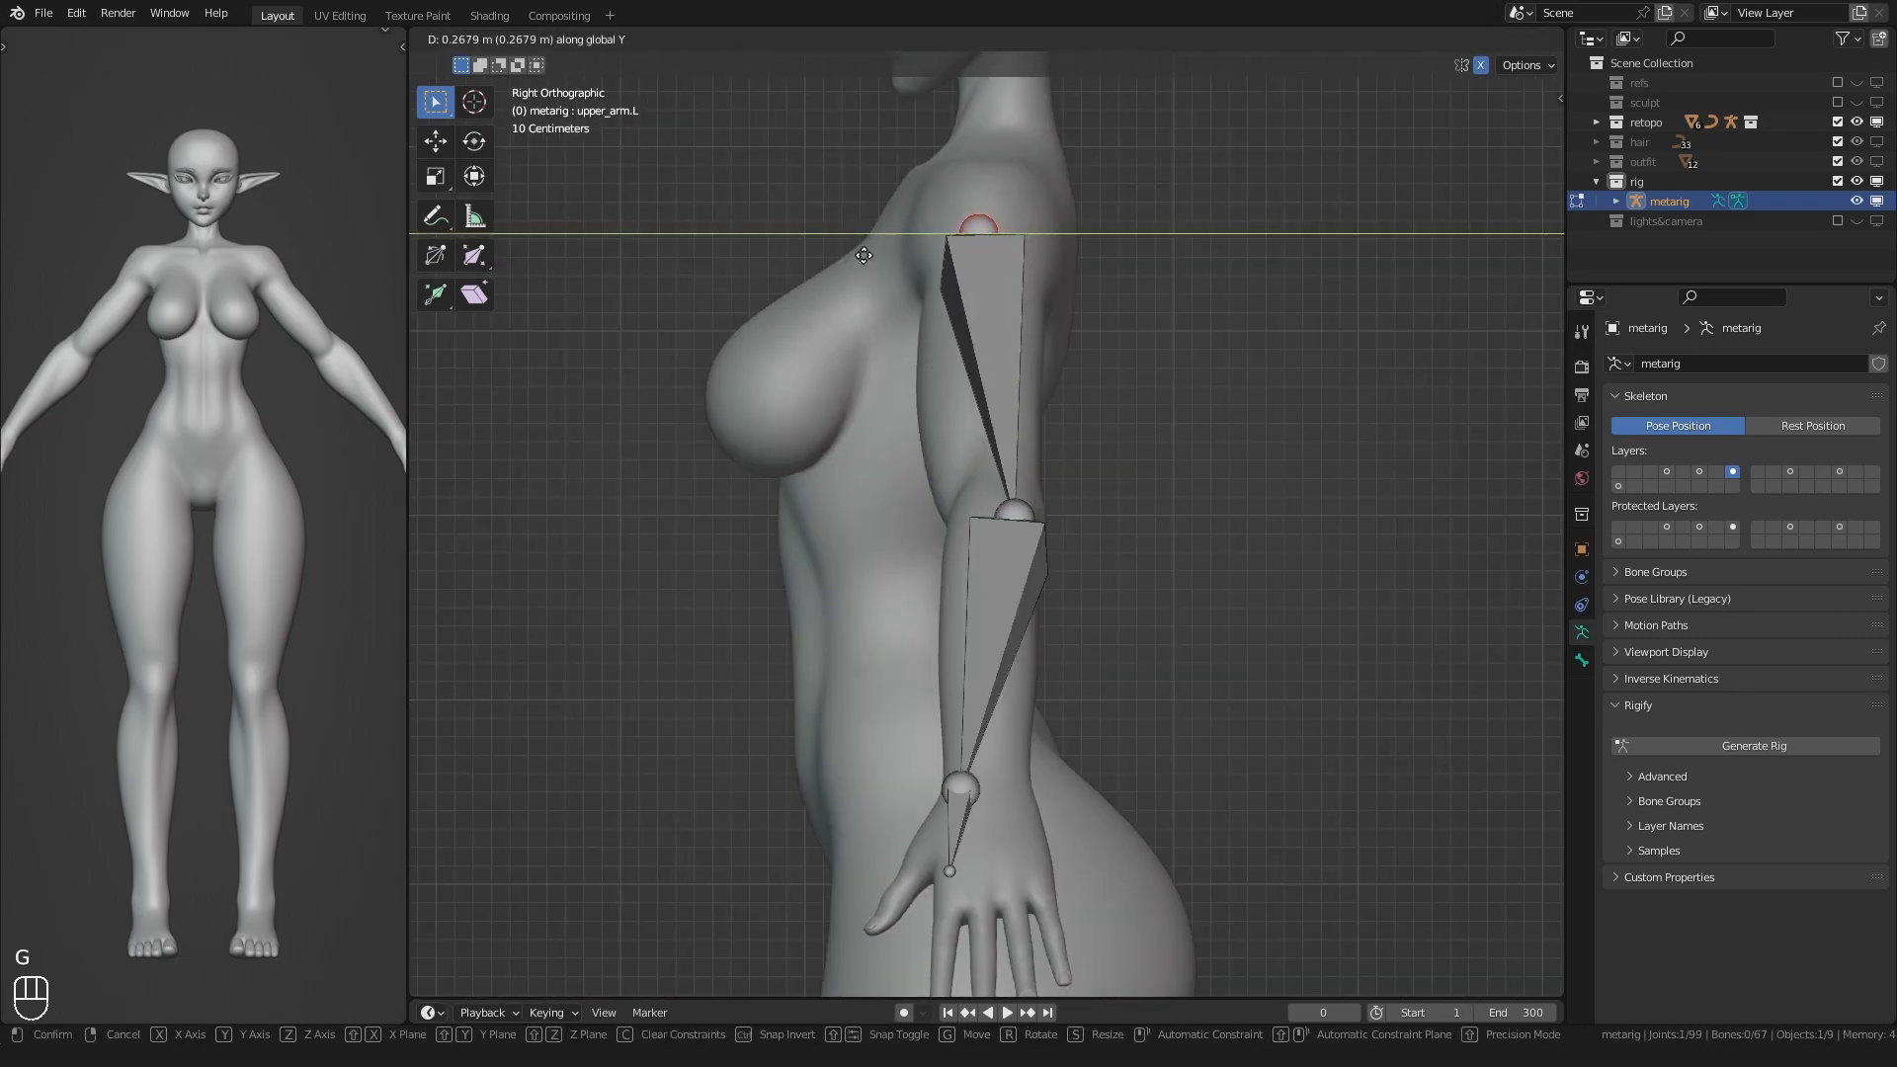
{"action": "left_click", "coordinate": [862, 255]}
{"action": "middle_click_drag", "start_coordinate": [900, 623], "coordinate": [967, 252], "text": "shift"}
{"action": "left_click", "coordinate": [1021, 334]}
{"action": "key", "text": "g"}
{"action": "left_click", "coordinate": [1007, 334]}
- Straighten the left hand bone in side view with a Y scale of 0
{"action": "scroll", "coordinate": [967, 252], "scroll_direction": "up", "scroll_amount": 2}
{"action": "left_click", "coordinate": [944, 480]}
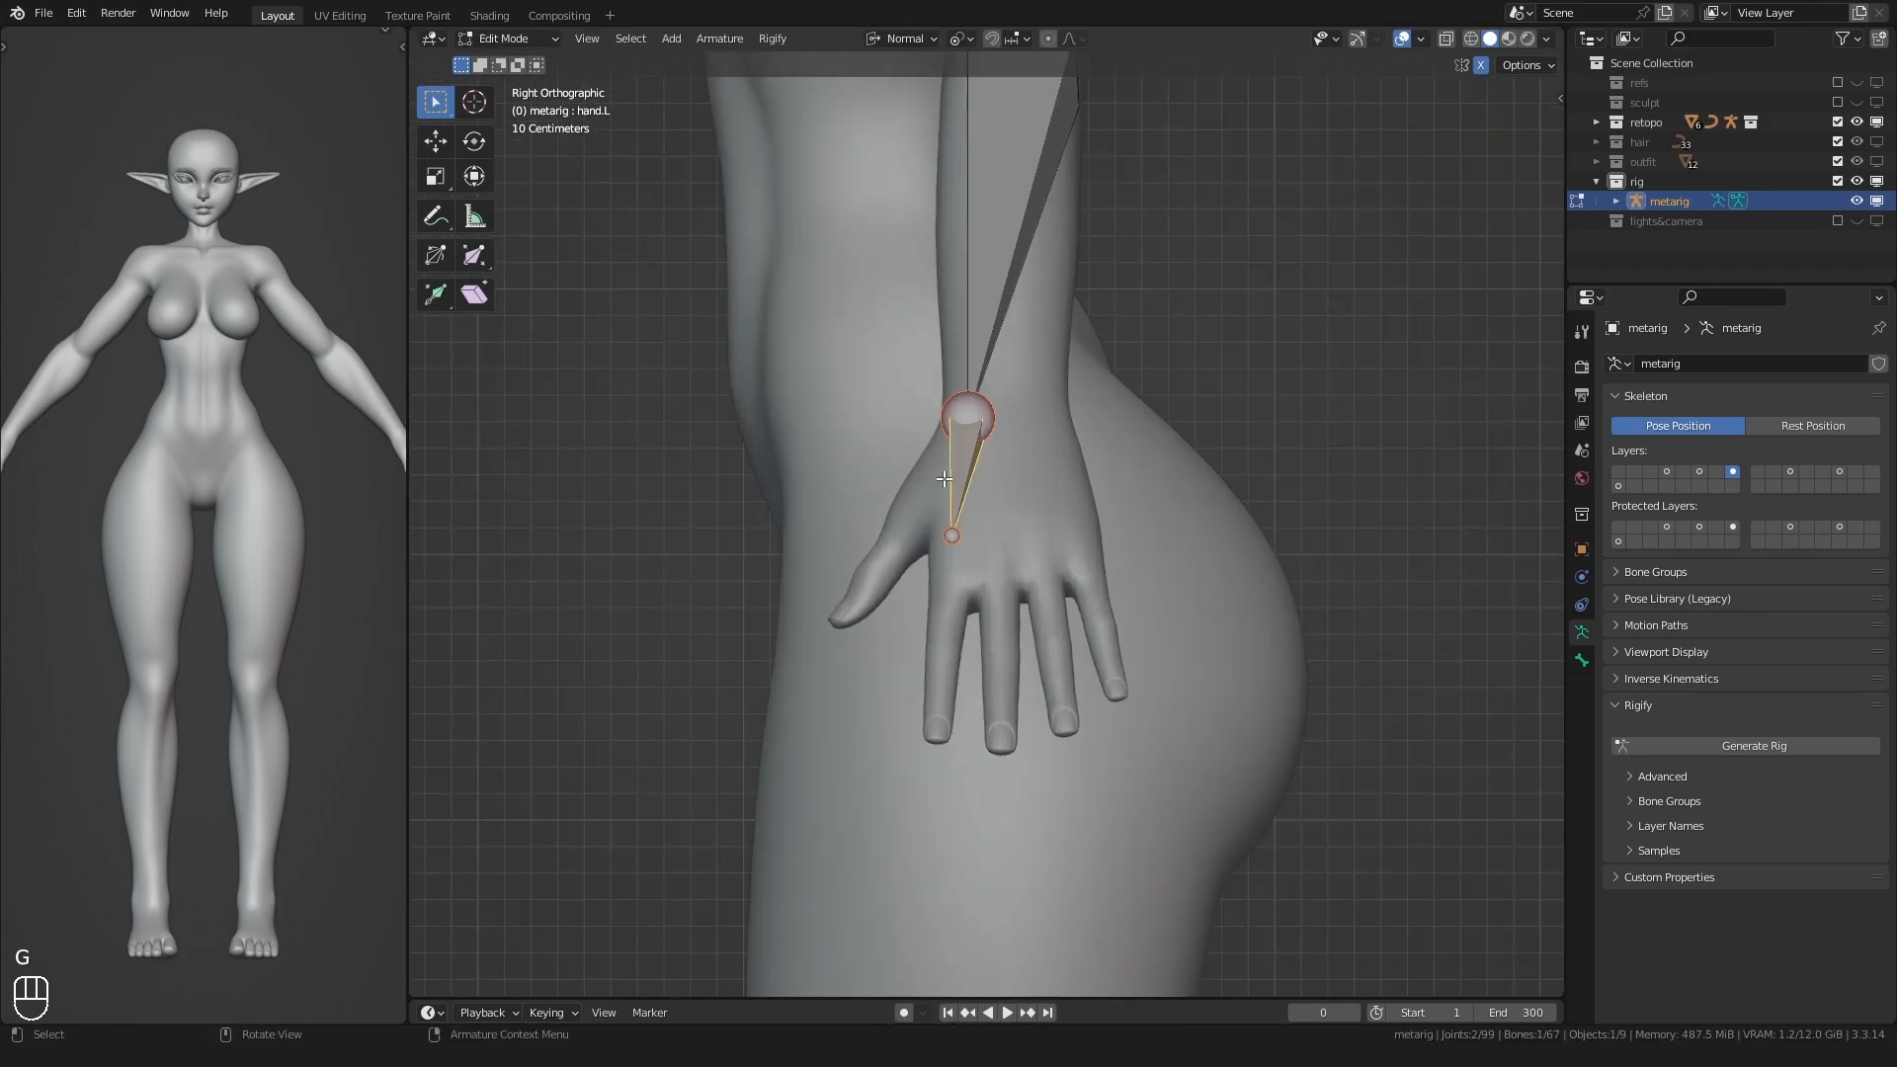
{"action": "key", "text": "s"}
{"action": "key", "text": "y"}
{"action": "left_click", "coordinate": [920, 486]}
- Move the left hand bone along the global Y axis to center it in the wrist
{"action": "key", "text": "g"}
{"action": "key", "text": "y"}
{"action": "key", "text": "y"}
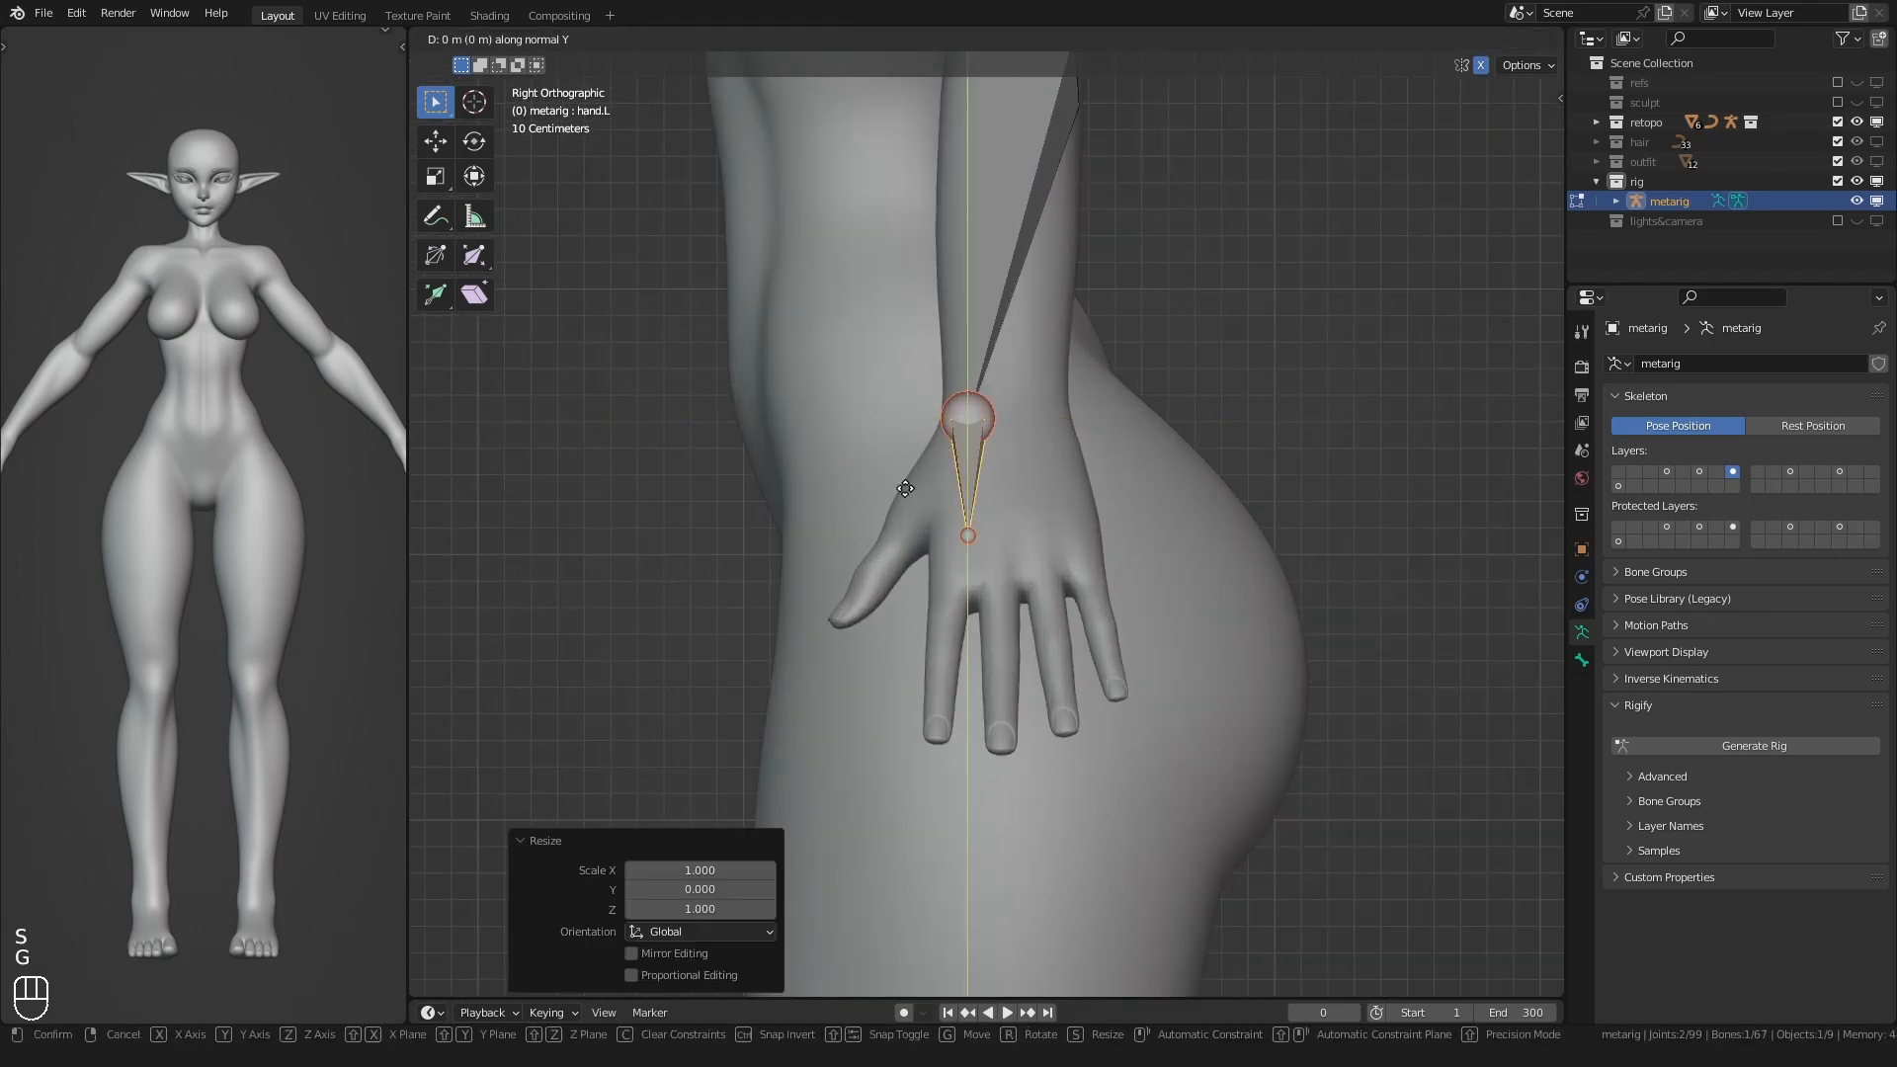
{"action": "left_click", "coordinate": [941, 488]}
{"action": "scroll", "coordinate": [941, 488], "scroll_direction": "down", "scroll_amount": 3}
{"action": "scroll", "coordinate": [958, 505], "scroll_direction": "up", "scroll_amount": 3}
{"action": "key", "text": "g"}
{"action": "key", "text": "y"}
{"action": "key", "text": "y"}
{"action": "left_click", "coordinate": [957, 505]}
- Rotate the left forearm bone about 2.5° in front view to center the wrist joint in the arm
{"action": "key", "text": "KP_1"}
{"action": "scroll", "coordinate": [952, 436], "scroll_direction": "up", "scroll_amount": 2}
{"action": "middle_click_drag", "start_coordinate": [953, 436], "coordinate": [1010, 478], "text": "shift"}
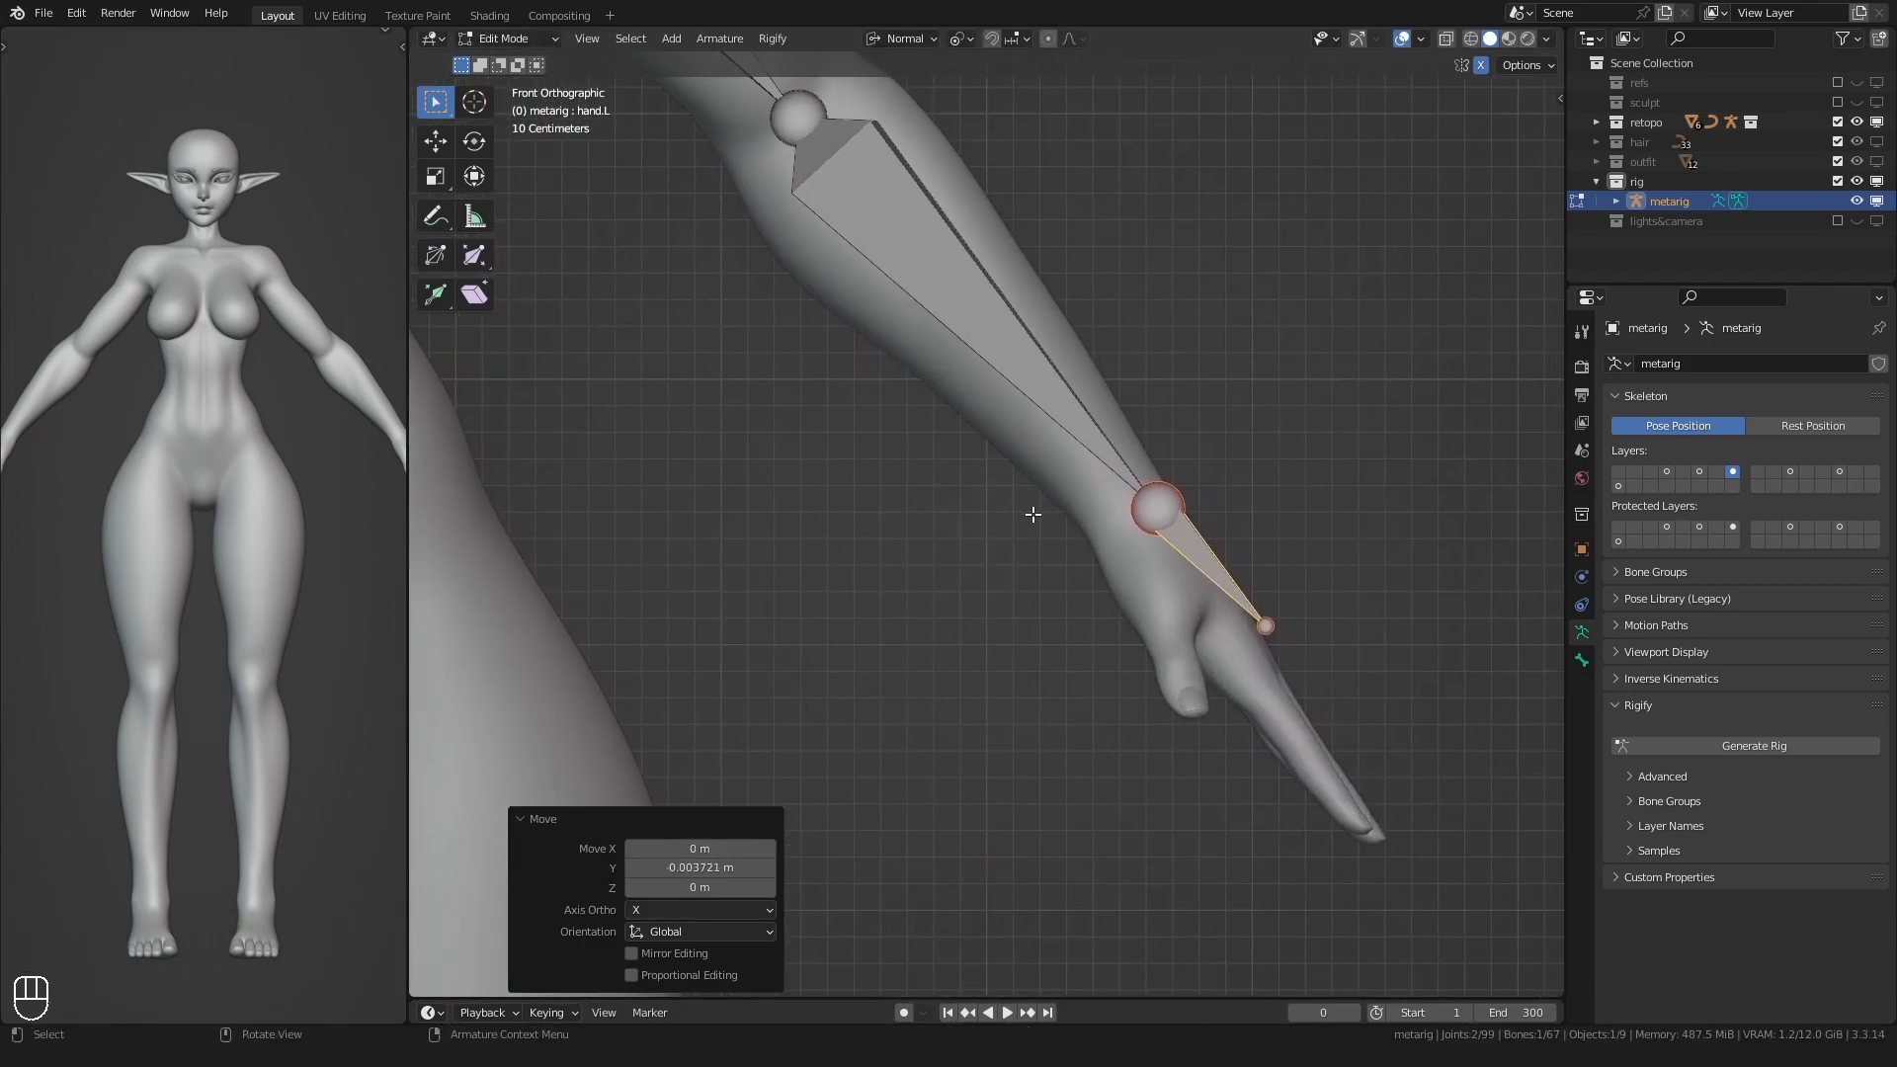
{"action": "left_click", "coordinate": [1020, 436]}
{"action": "key", "text": "r"}
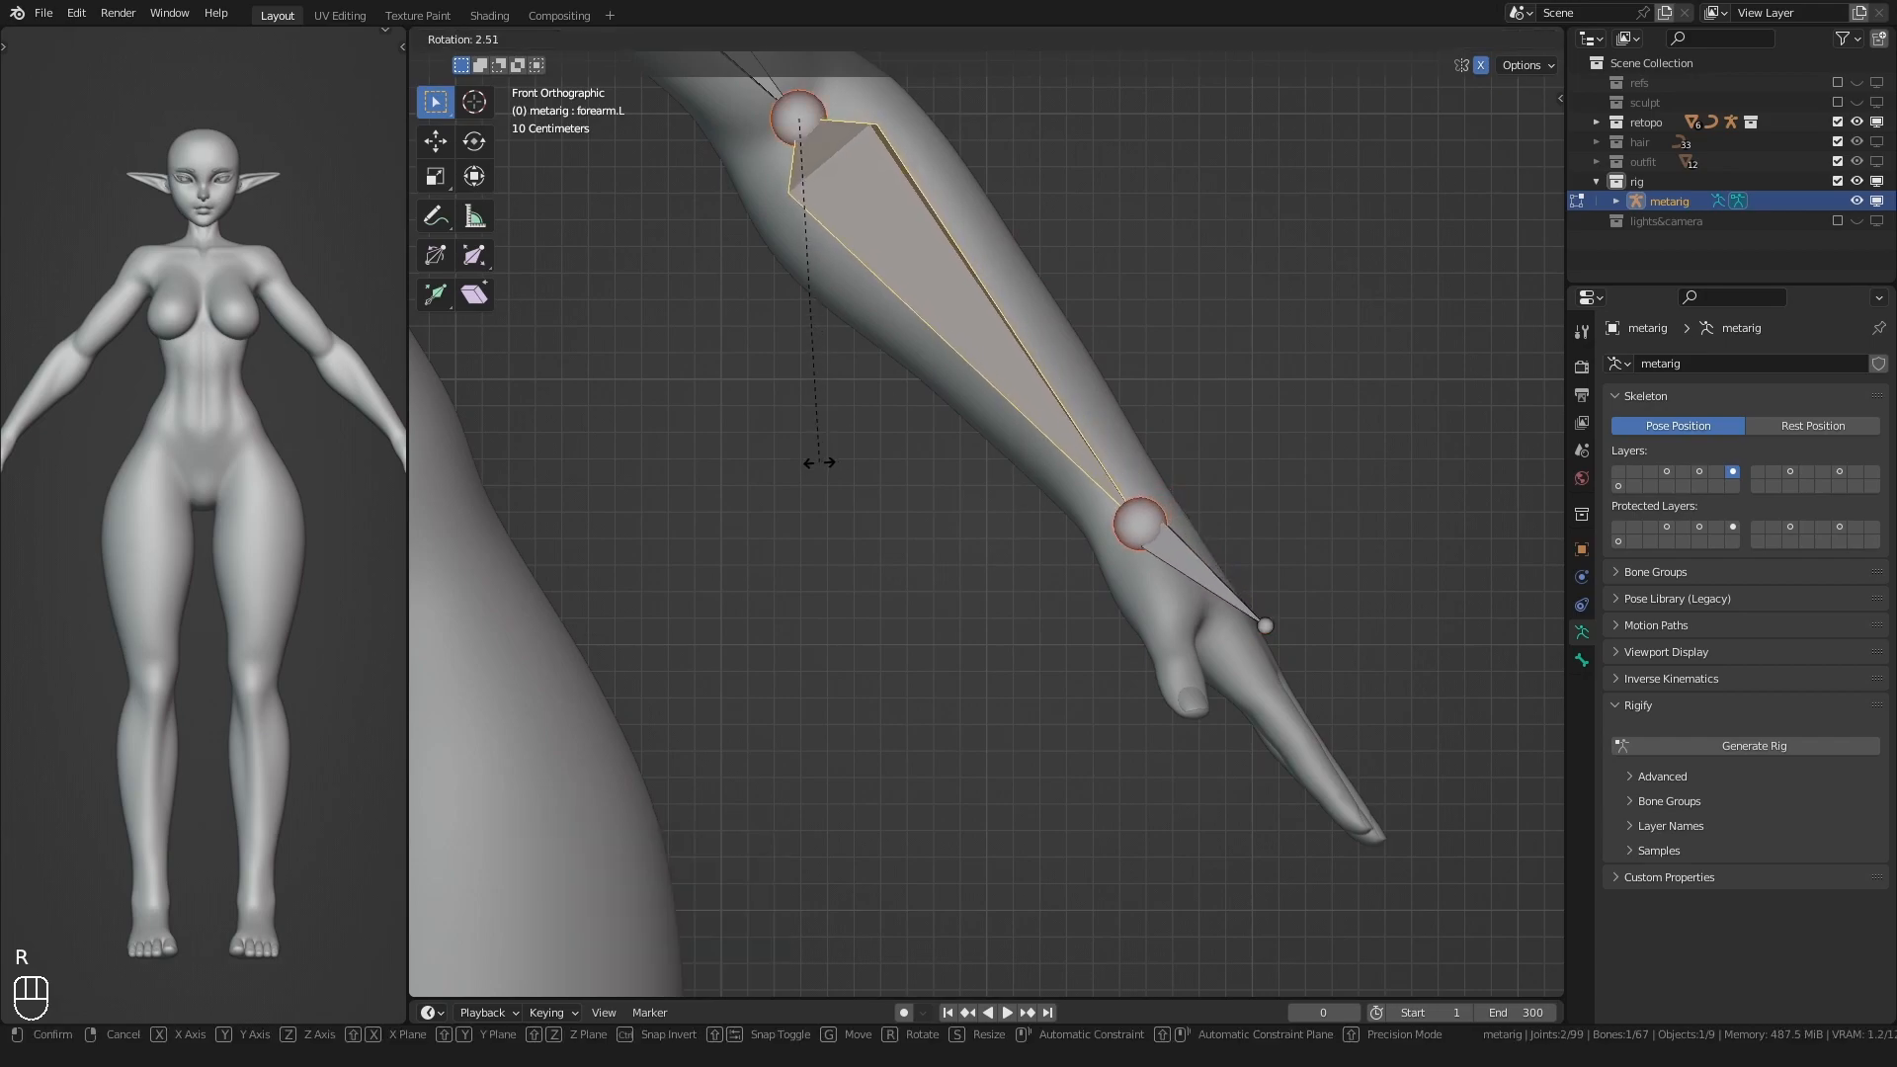
{"action": "left_click", "coordinate": [819, 463]}
- Rotate the left hand bone in front view to follow the direction of the hand
{"action": "middle_click_drag", "start_coordinate": [940, 461], "coordinate": [872, 418], "text": "shift"}
{"action": "left_click", "coordinate": [1109, 518]}
{"action": "key", "text": "r"}
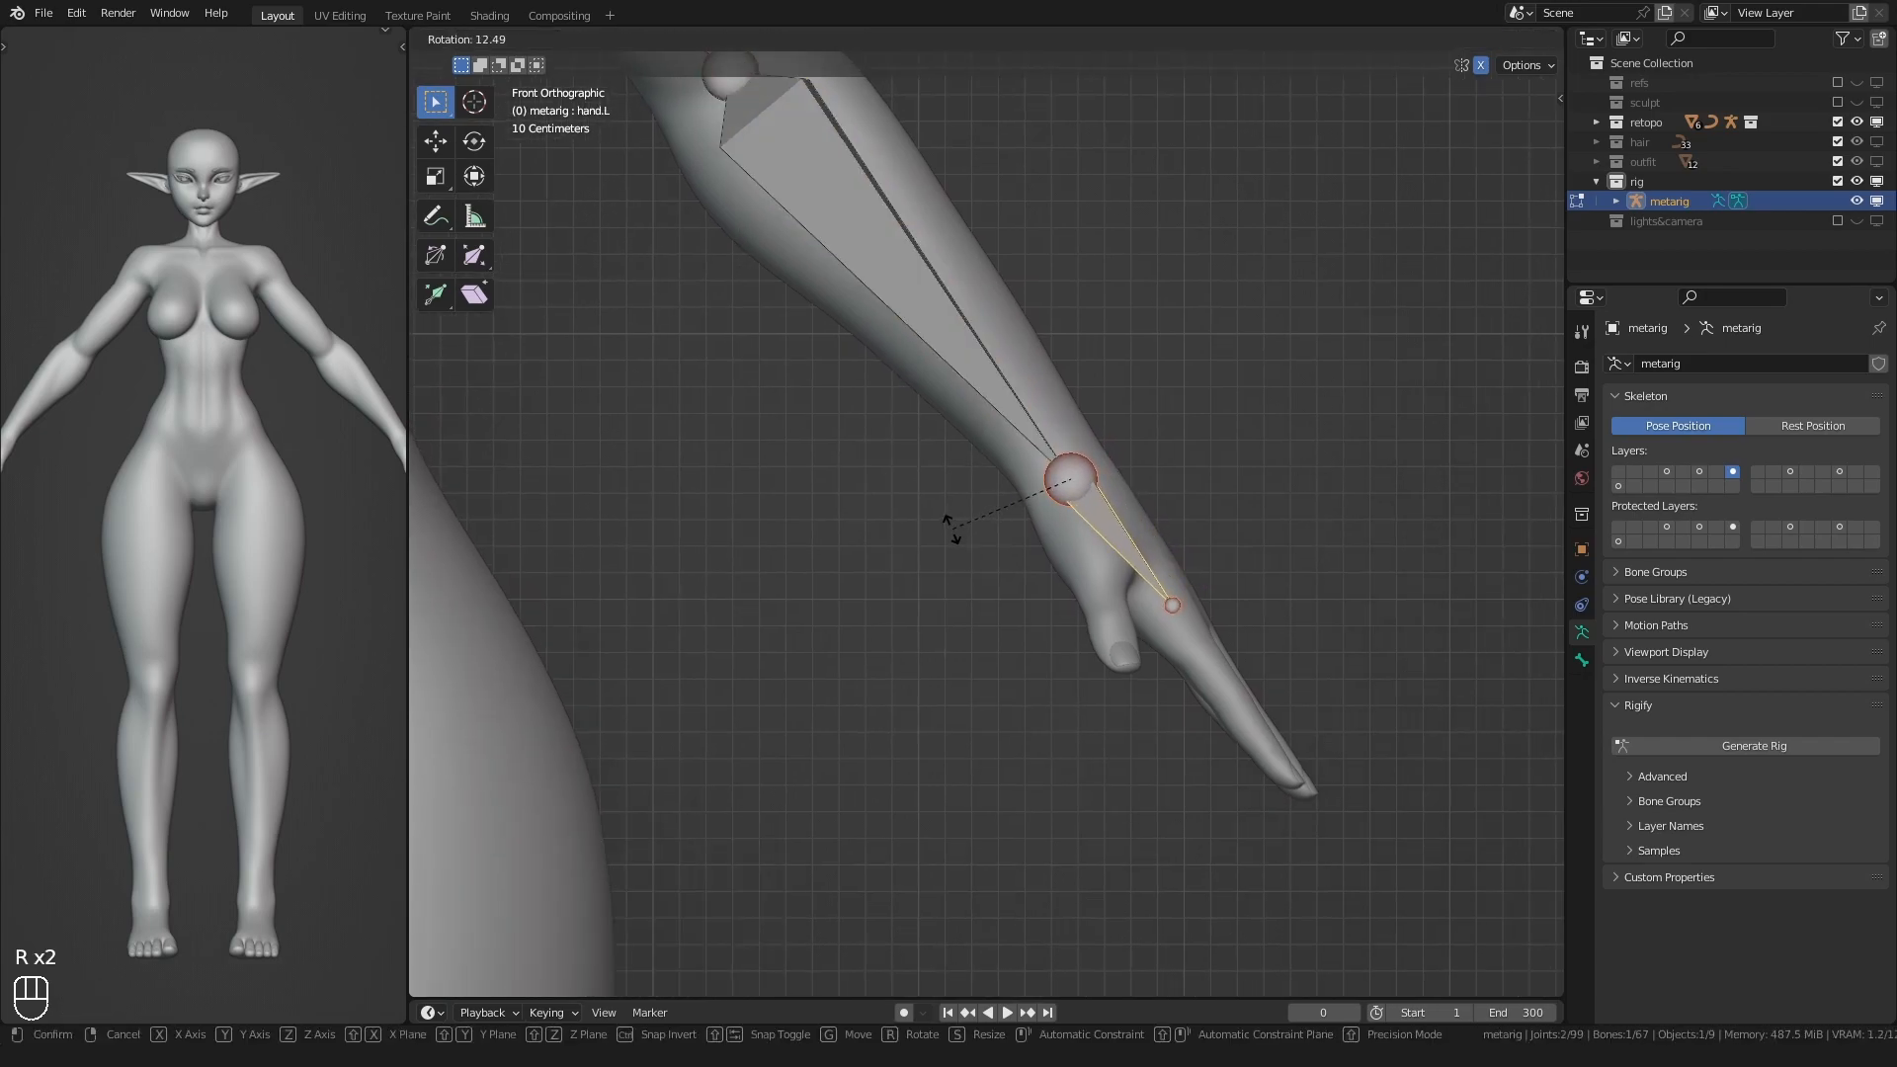
{"action": "right_click", "coordinate": [951, 530]}
{"action": "key", "text": "r"}
{"action": "left_click", "coordinate": [944, 519]}
- Show the torso bone layer together with the left arm layer, with the upper arm's top joint selected
{"action": "scroll", "coordinate": [937, 506], "scroll_direction": "down", "scroll_amount": 6}
{"action": "middle_click_drag", "start_coordinate": [1024, 534], "coordinate": [858, 553]}
{"action": "scroll", "coordinate": [919, 484], "scroll_direction": "up", "scroll_amount": 2}
{"action": "middle_click_drag", "start_coordinate": [857, 533], "coordinate": [953, 490]}
{"action": "left_click", "coordinate": [856, 374]}
{"action": "left_click", "coordinate": [1667, 471], "text": "shift"}
{"action": "scroll", "coordinate": [1021, 414], "scroll_direction": "down", "scroll_amount": 2}
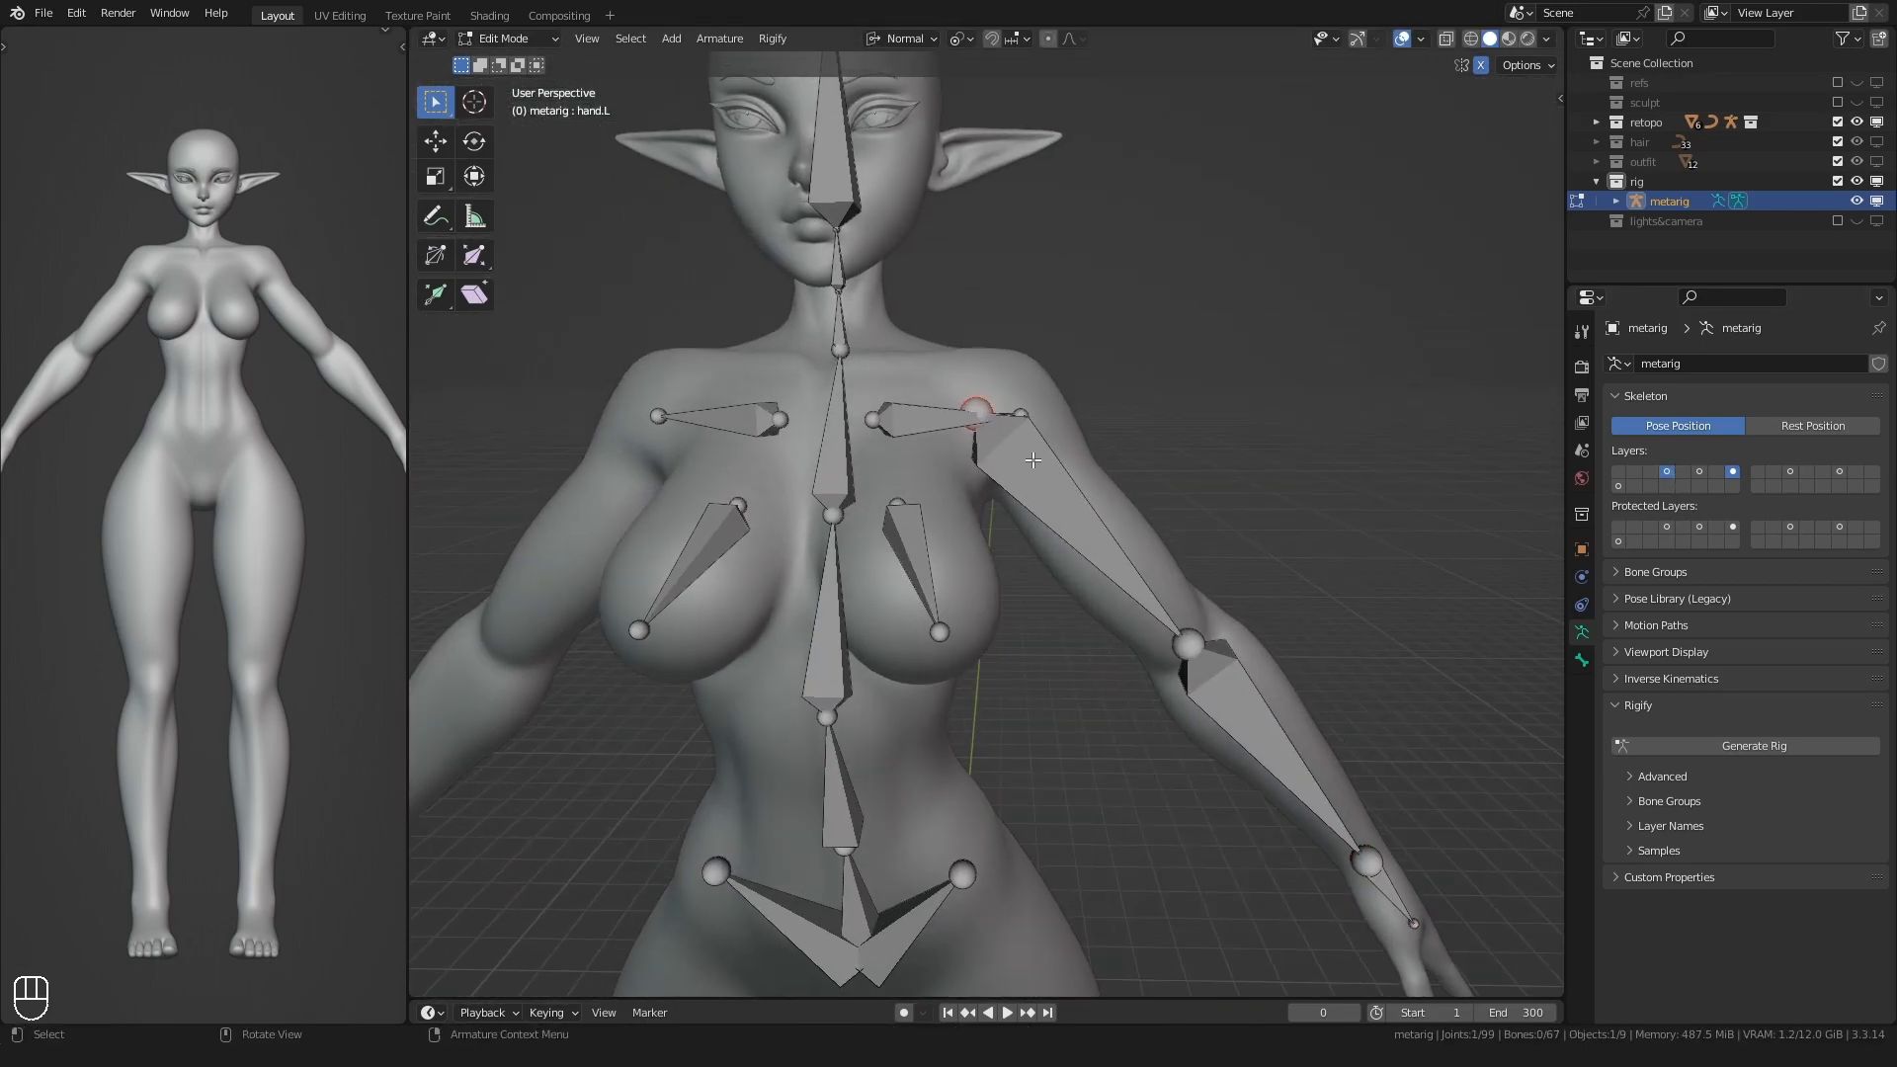
{"action": "scroll", "coordinate": [1022, 414], "scroll_direction": "up", "scroll_amount": 3}
{"action": "scroll", "coordinate": [1028, 424], "scroll_direction": "up", "scroll_amount": 2}
{"action": "left_click", "coordinate": [956, 332]}
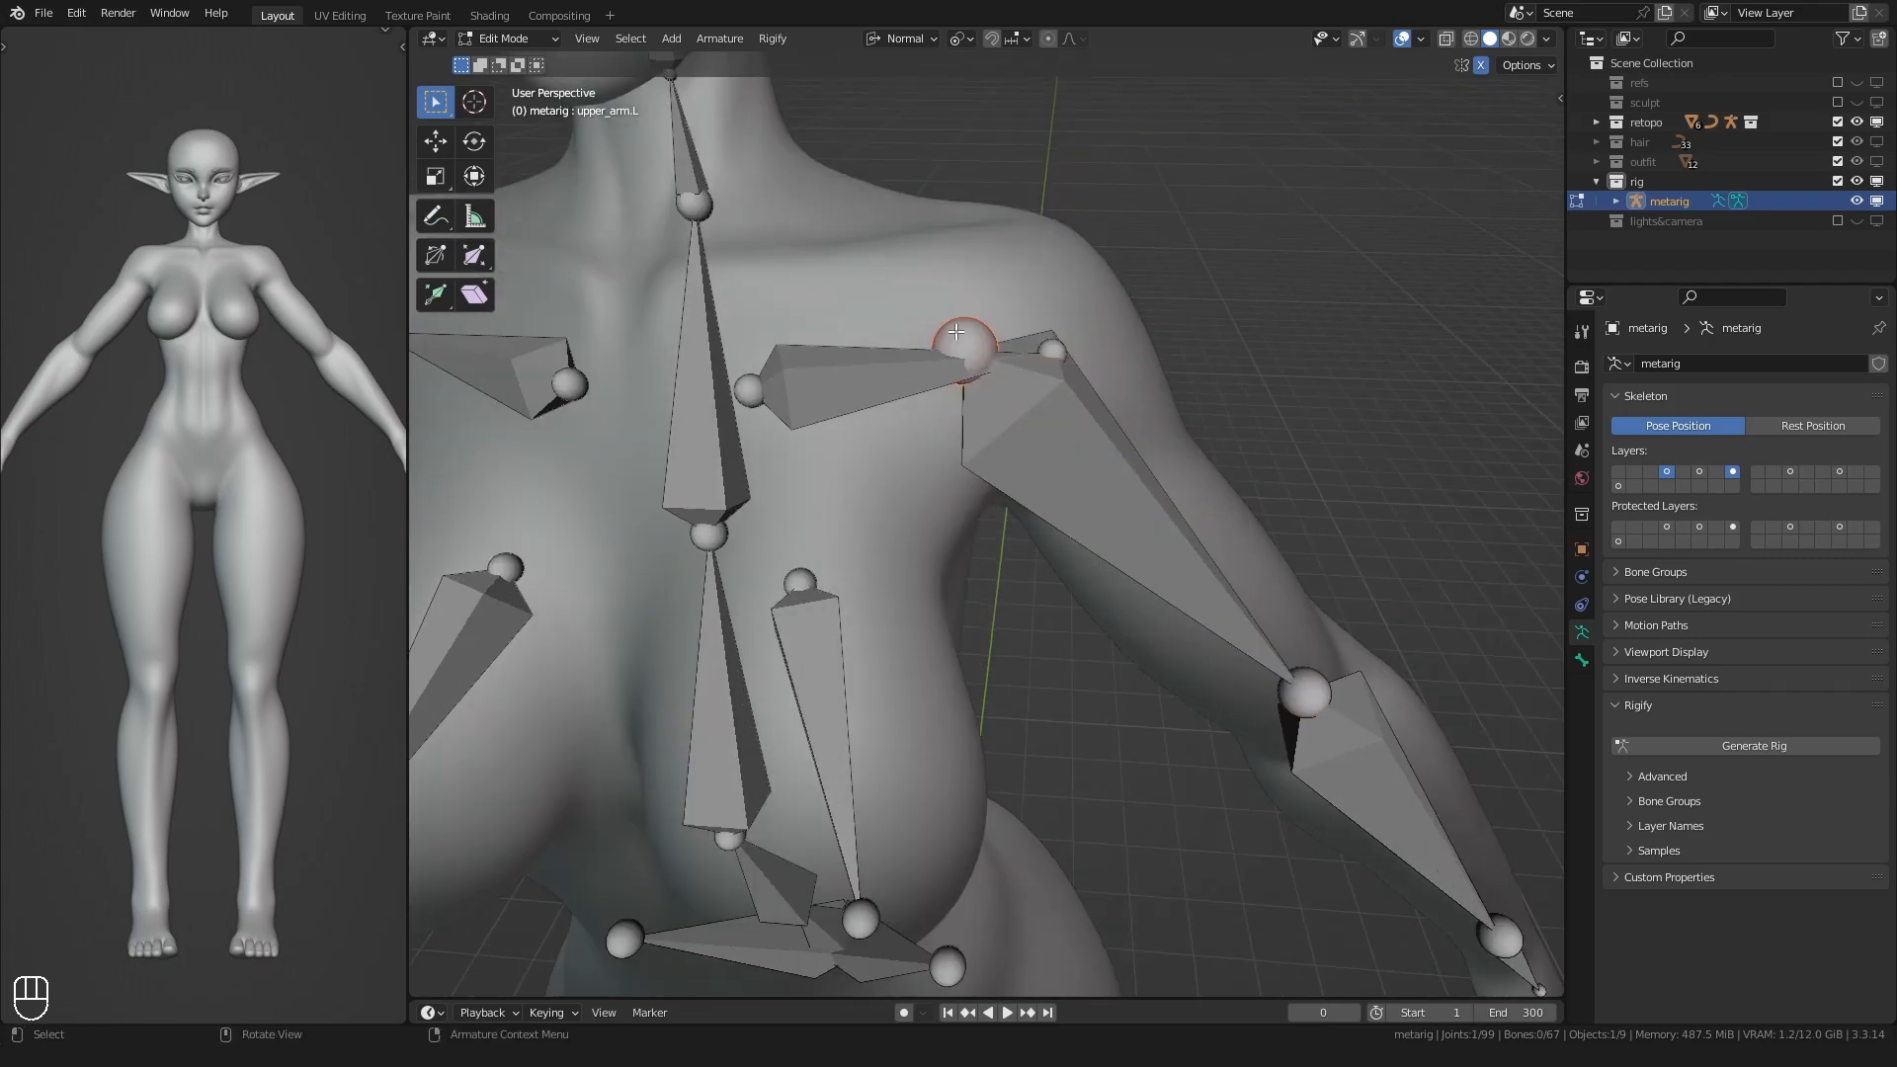
{"action": "left_click", "coordinate": [1050, 345], "text": "shift"}
{"action": "key", "text": "s"}
{"action": "right_click", "coordinate": [931, 395]}
{"action": "key", "text": "s"}
{"action": "key", "text": "s"}
{"action": "right_click", "coordinate": [914, 361]}
- Move the left upper arm's top joint toward the shoulder bone's tip and bring both joints together with a scale of 0
{"action": "left_click", "coordinate": [962, 346]}
{"action": "key", "text": "g"}
{"action": "left_click", "coordinate": [1073, 358]}
{"action": "middle_click_drag", "start_coordinate": [1069, 364], "coordinate": [1118, 364]}
{"action": "left_click", "coordinate": [1026, 351], "text": "shift"}
{"action": "key", "text": "s"}
{"action": "key", "text": "0"}
{"action": "left_click", "coordinate": [978, 381]}
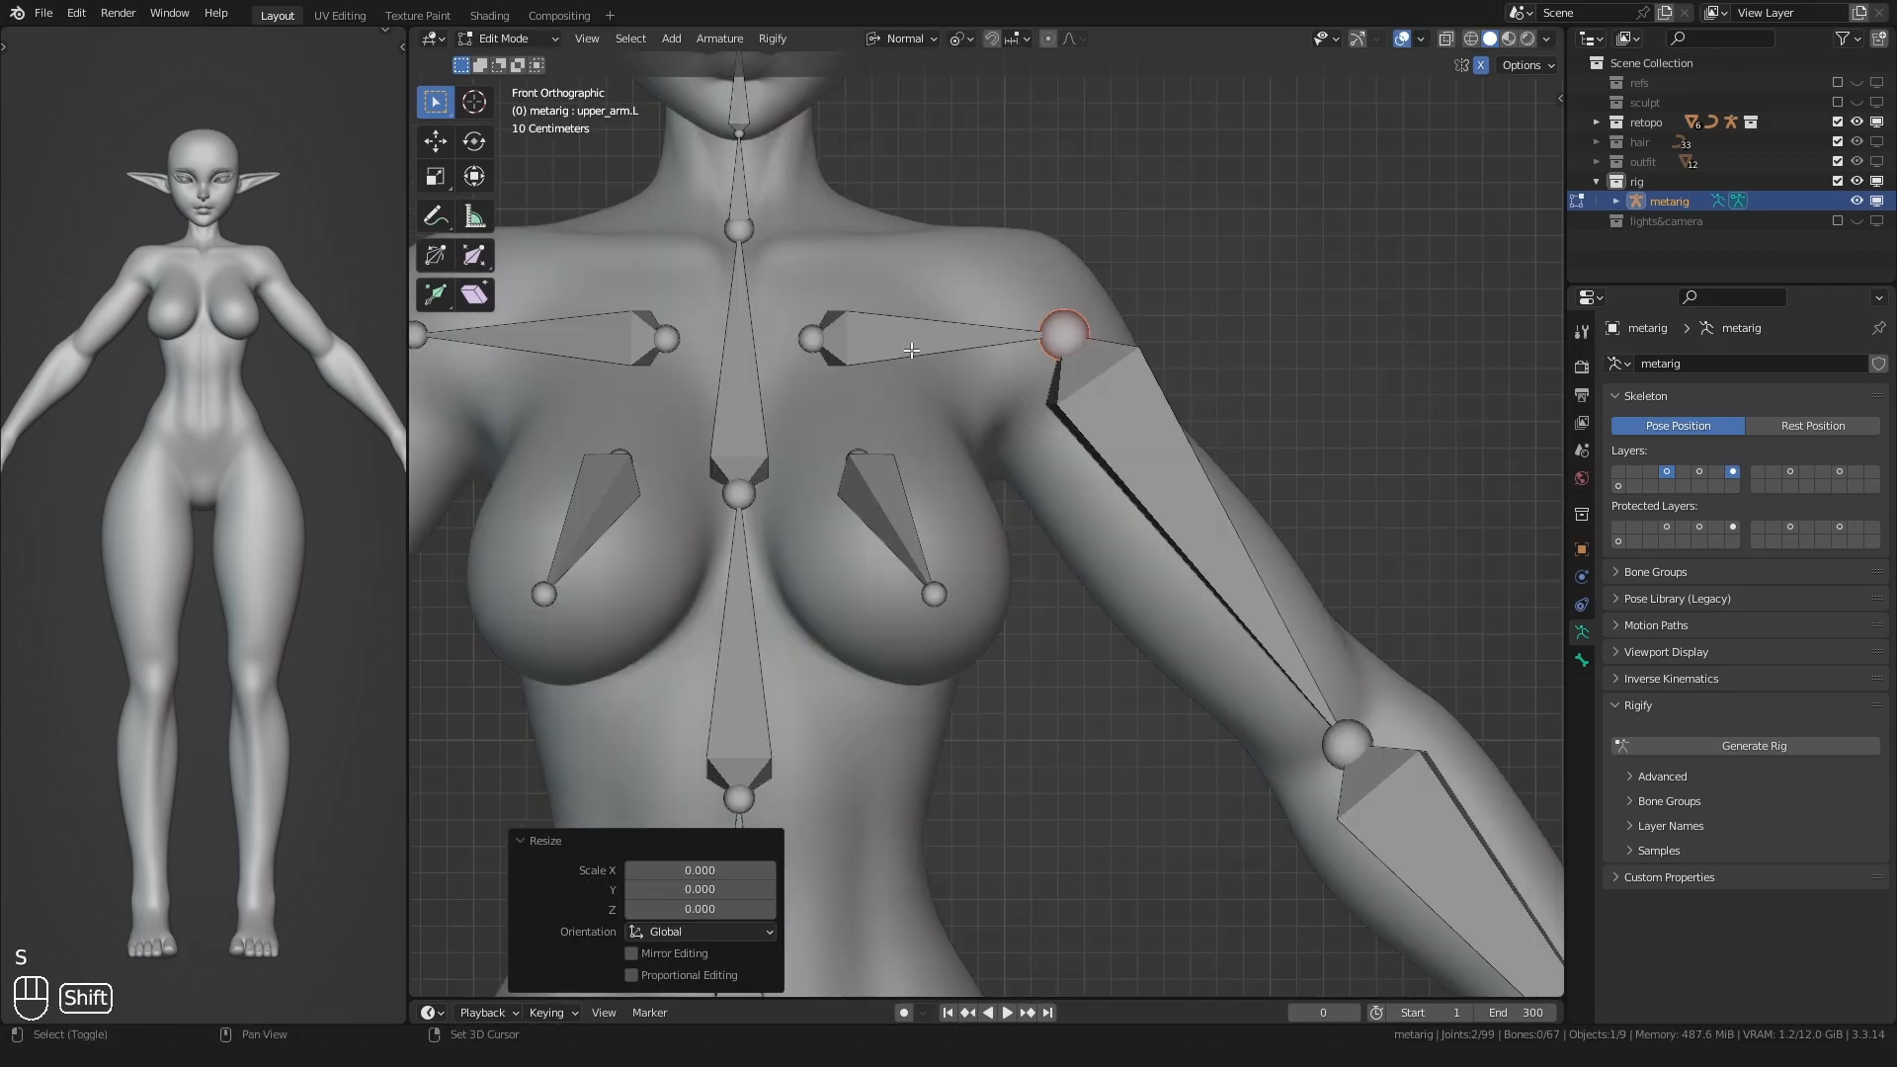
- Level the left shoulder bone and its arm joint with a Z scale of 0
{"action": "left_click", "coordinate": [916, 346], "text": "shift"}
{"action": "key", "text": "s"}
{"action": "key", "text": "z"}
{"action": "left_click", "coordinate": [915, 345]}
- Scale the left shoulder bone together with the arm joint to 0.946 in front view
{"action": "middle_click_drag", "start_coordinate": [915, 347], "coordinate": [862, 377], "text": "alt"}
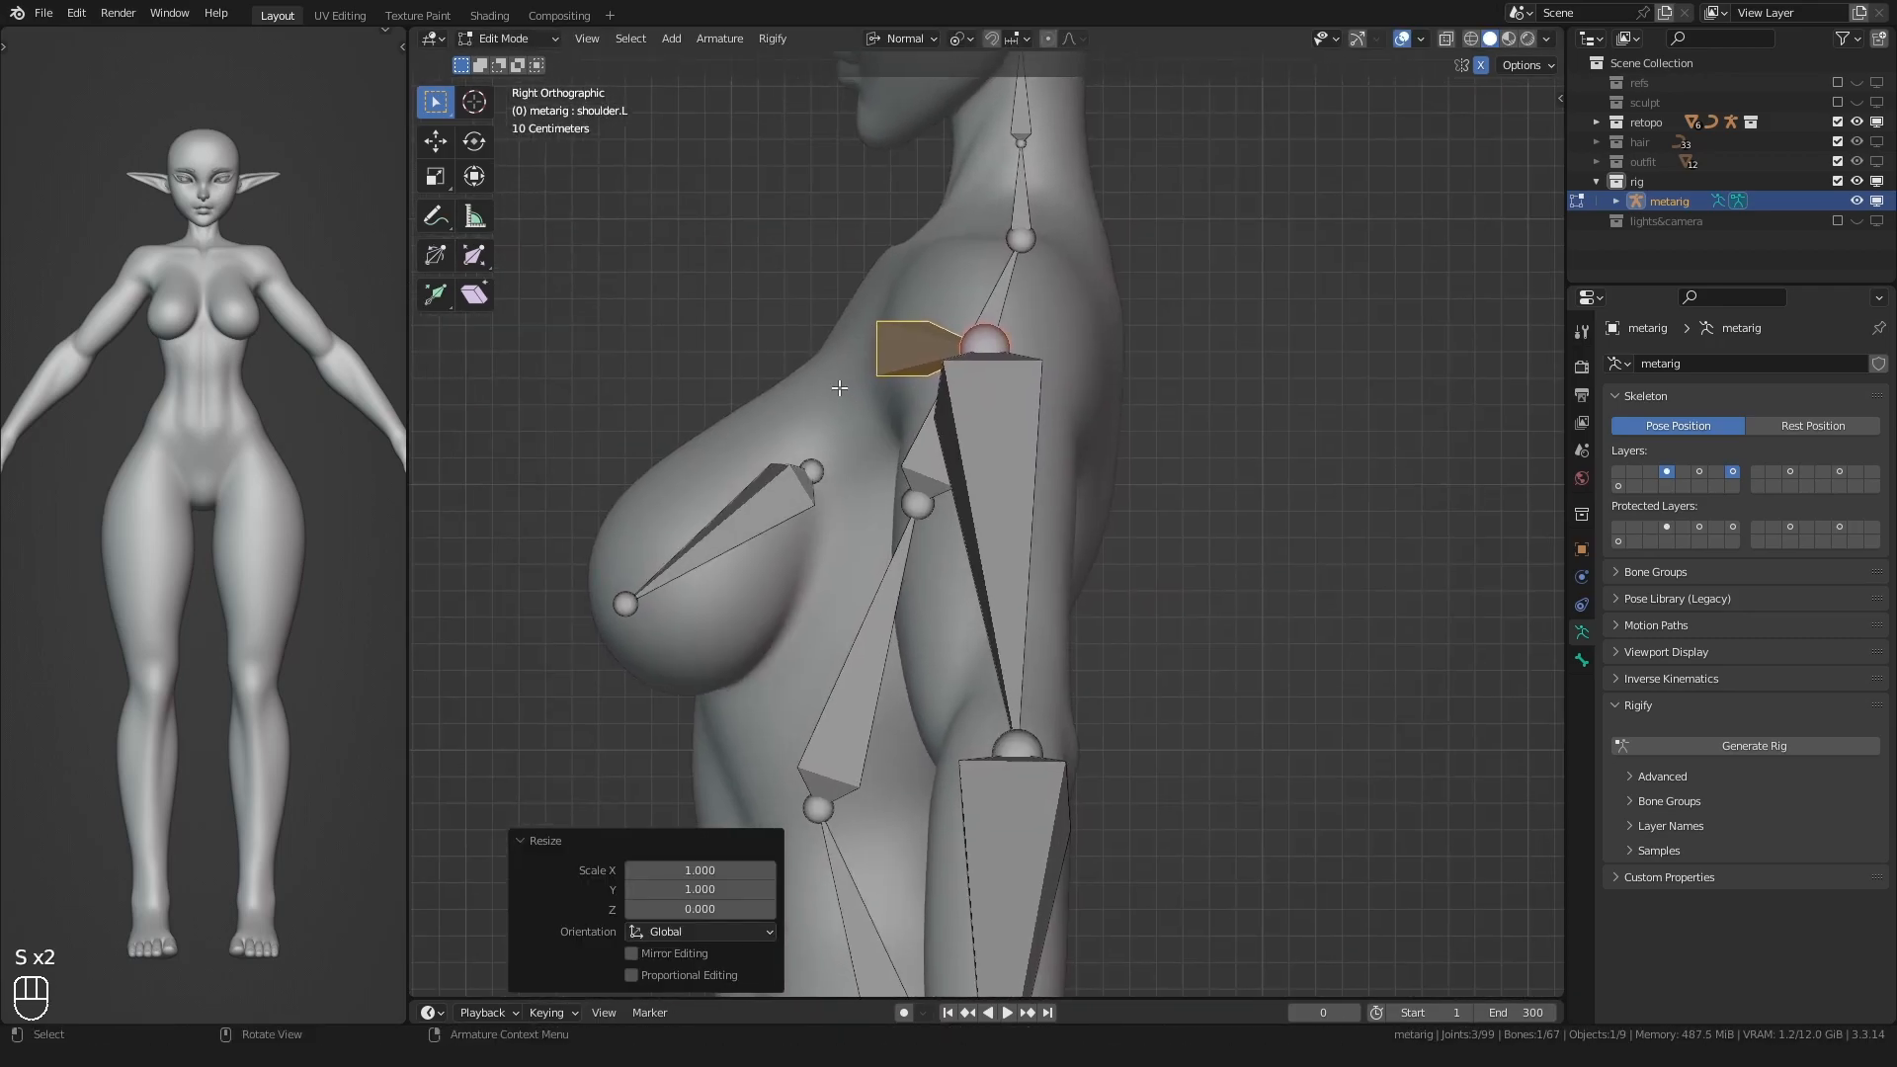
{"action": "scroll", "coordinate": [791, 420], "scroll_direction": "down", "scroll_amount": 3}
{"action": "middle_click_drag", "start_coordinate": [766, 430], "coordinate": [904, 464], "text": "alt"}
{"action": "scroll", "coordinate": [933, 474], "scroll_direction": "down", "scroll_amount": 2}
{"action": "scroll", "coordinate": [935, 475], "scroll_direction": "up", "scroll_amount": 3}
{"action": "key", "text": "s"}
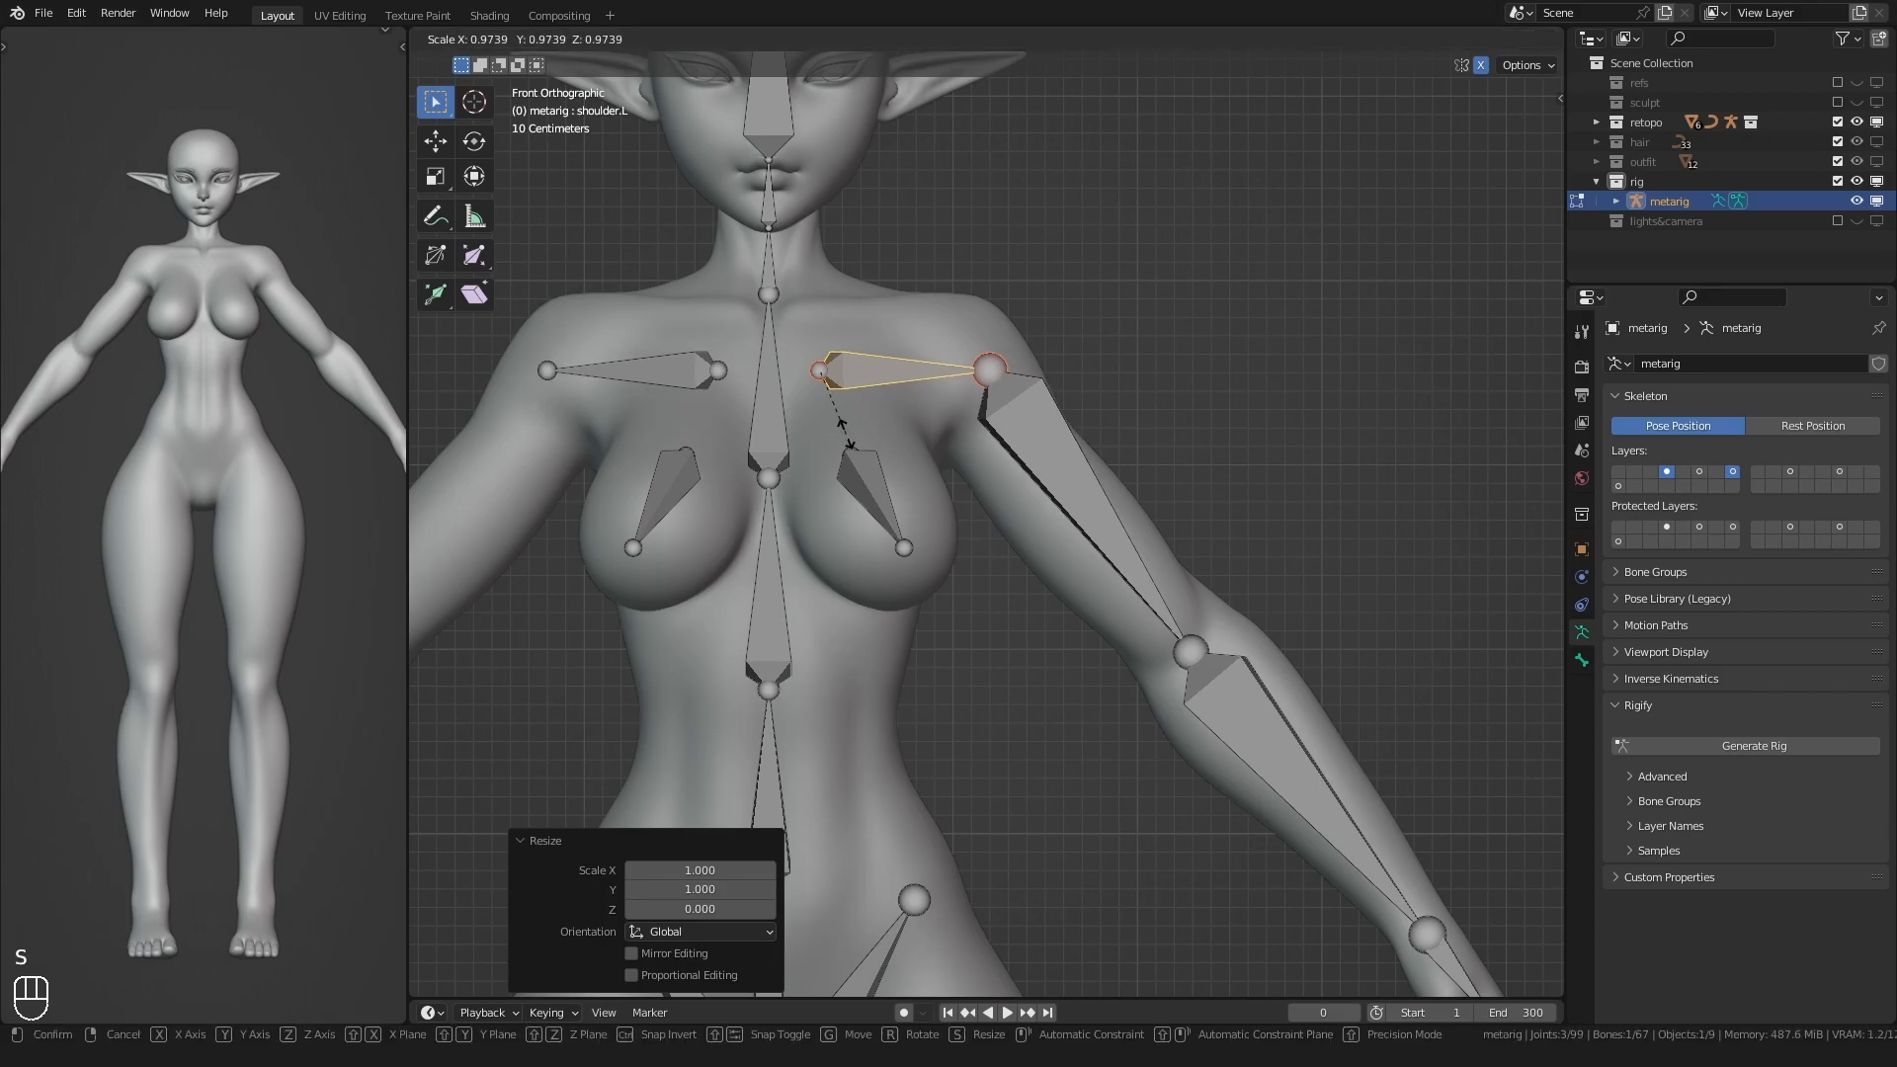
{"action": "left_click", "coordinate": [849, 431]}
- Show only the bone layer of the left leg
{"action": "scroll", "coordinate": [850, 431], "scroll_direction": "down", "scroll_amount": 2}
{"action": "middle_click_drag", "start_coordinate": [889, 474], "coordinate": [908, 384], "text": "shift"}
{"action": "scroll", "coordinate": [810, 474], "scroll_direction": "up", "scroll_amount": 1}
{"action": "scroll", "coordinate": [976, 565], "scroll_direction": "down", "scroll_amount": 2}
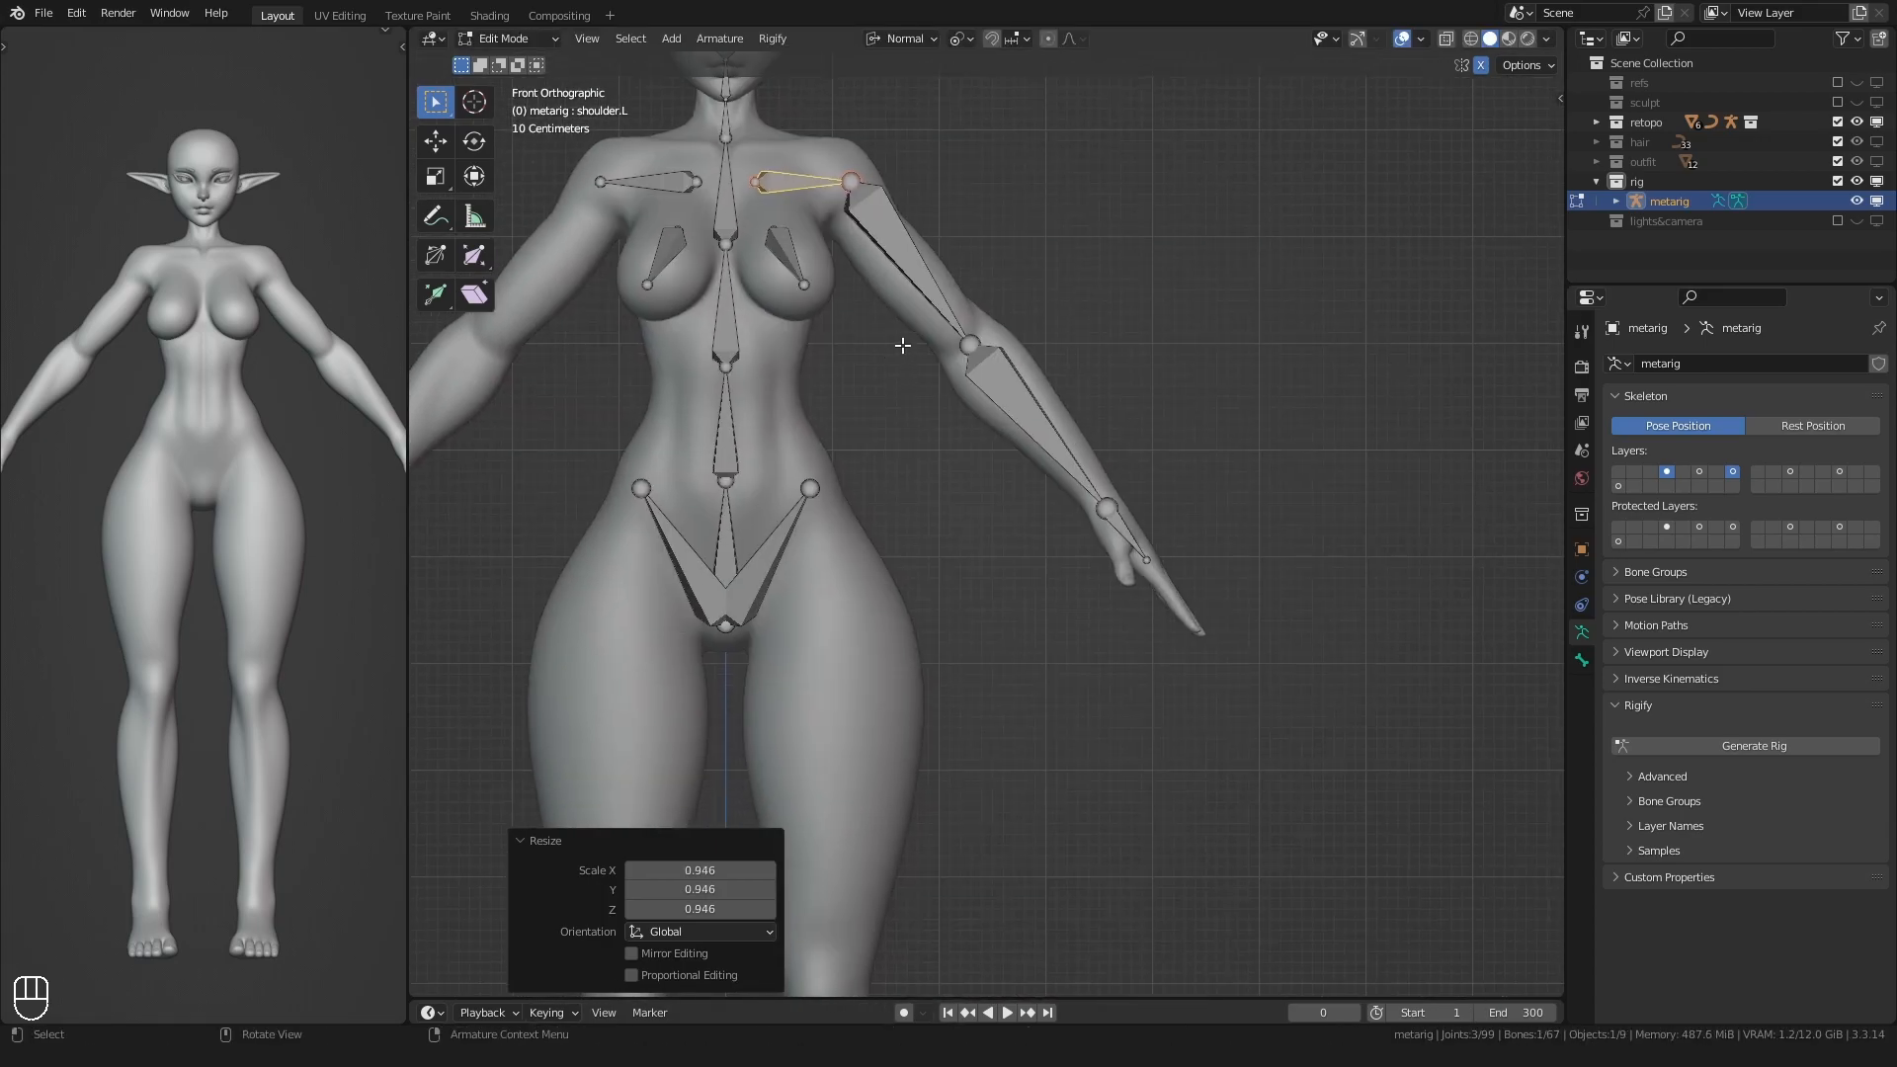
{"action": "left_click", "coordinate": [1790, 471]}
{"action": "scroll", "coordinate": [1116, 531], "scroll_direction": "down", "scroll_amount": 4}
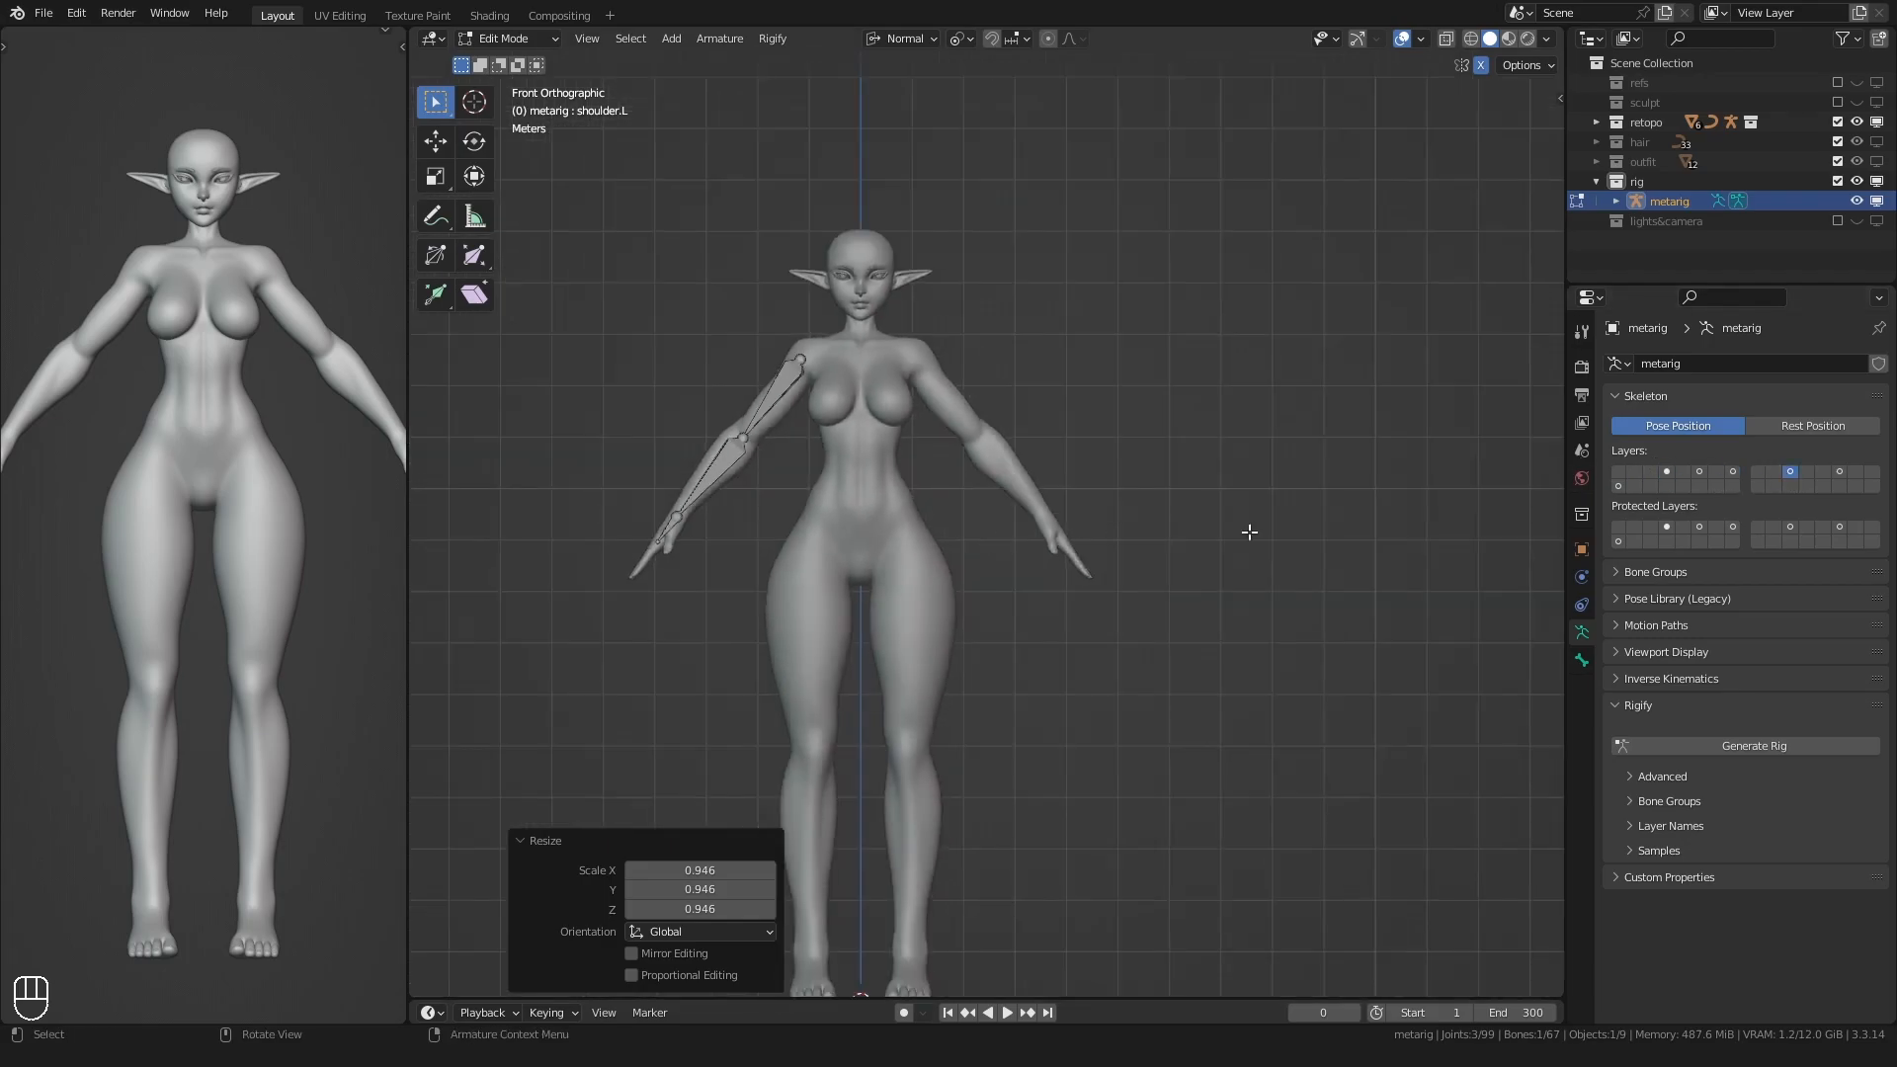
{"action": "left_click", "coordinate": [1840, 471]}
- Set the transform orientation to Global and the pivot point to Median Point
{"action": "middle_click_drag", "start_coordinate": [1026, 586], "coordinate": [1131, 275], "text": "shift"}
{"action": "left_click", "coordinate": [901, 38]}
{"action": "left_click", "coordinate": [870, 93]}
{"action": "left_click", "coordinate": [959, 38]}
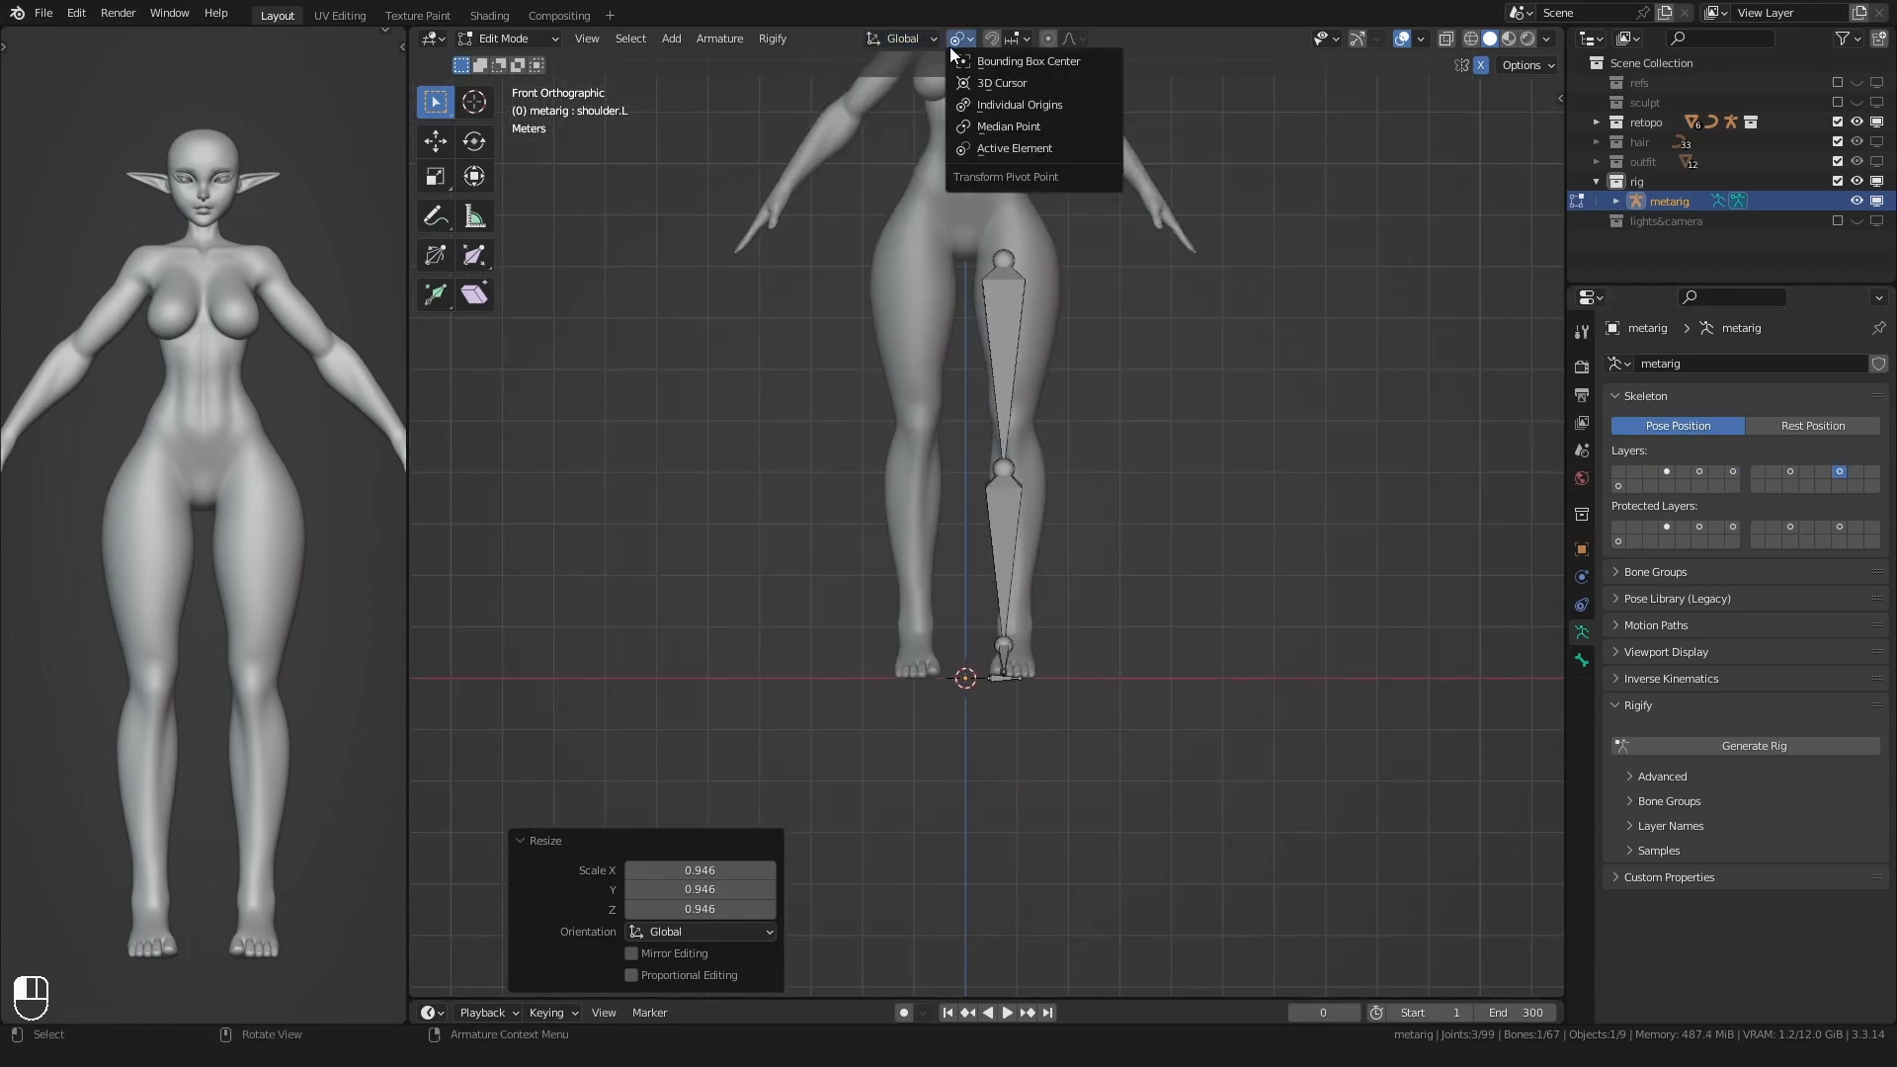
{"action": "left_click", "coordinate": [998, 125]}
- Select the left toe, foot, shin and thigh bones together and straighten them with an X scale of 0
{"action": "scroll", "coordinate": [978, 598], "scroll_direction": "up", "scroll_amount": 4}
{"action": "middle_click_drag", "start_coordinate": [927, 530], "coordinate": [828, 581]}
{"action": "left_click", "coordinate": [944, 755]}
{"action": "left_click", "coordinate": [991, 704], "text": "shift"}
{"action": "left_click", "coordinate": [1002, 558], "text": "shift"}
{"action": "scroll", "coordinate": [991, 524], "scroll_direction": "down", "scroll_amount": 2}
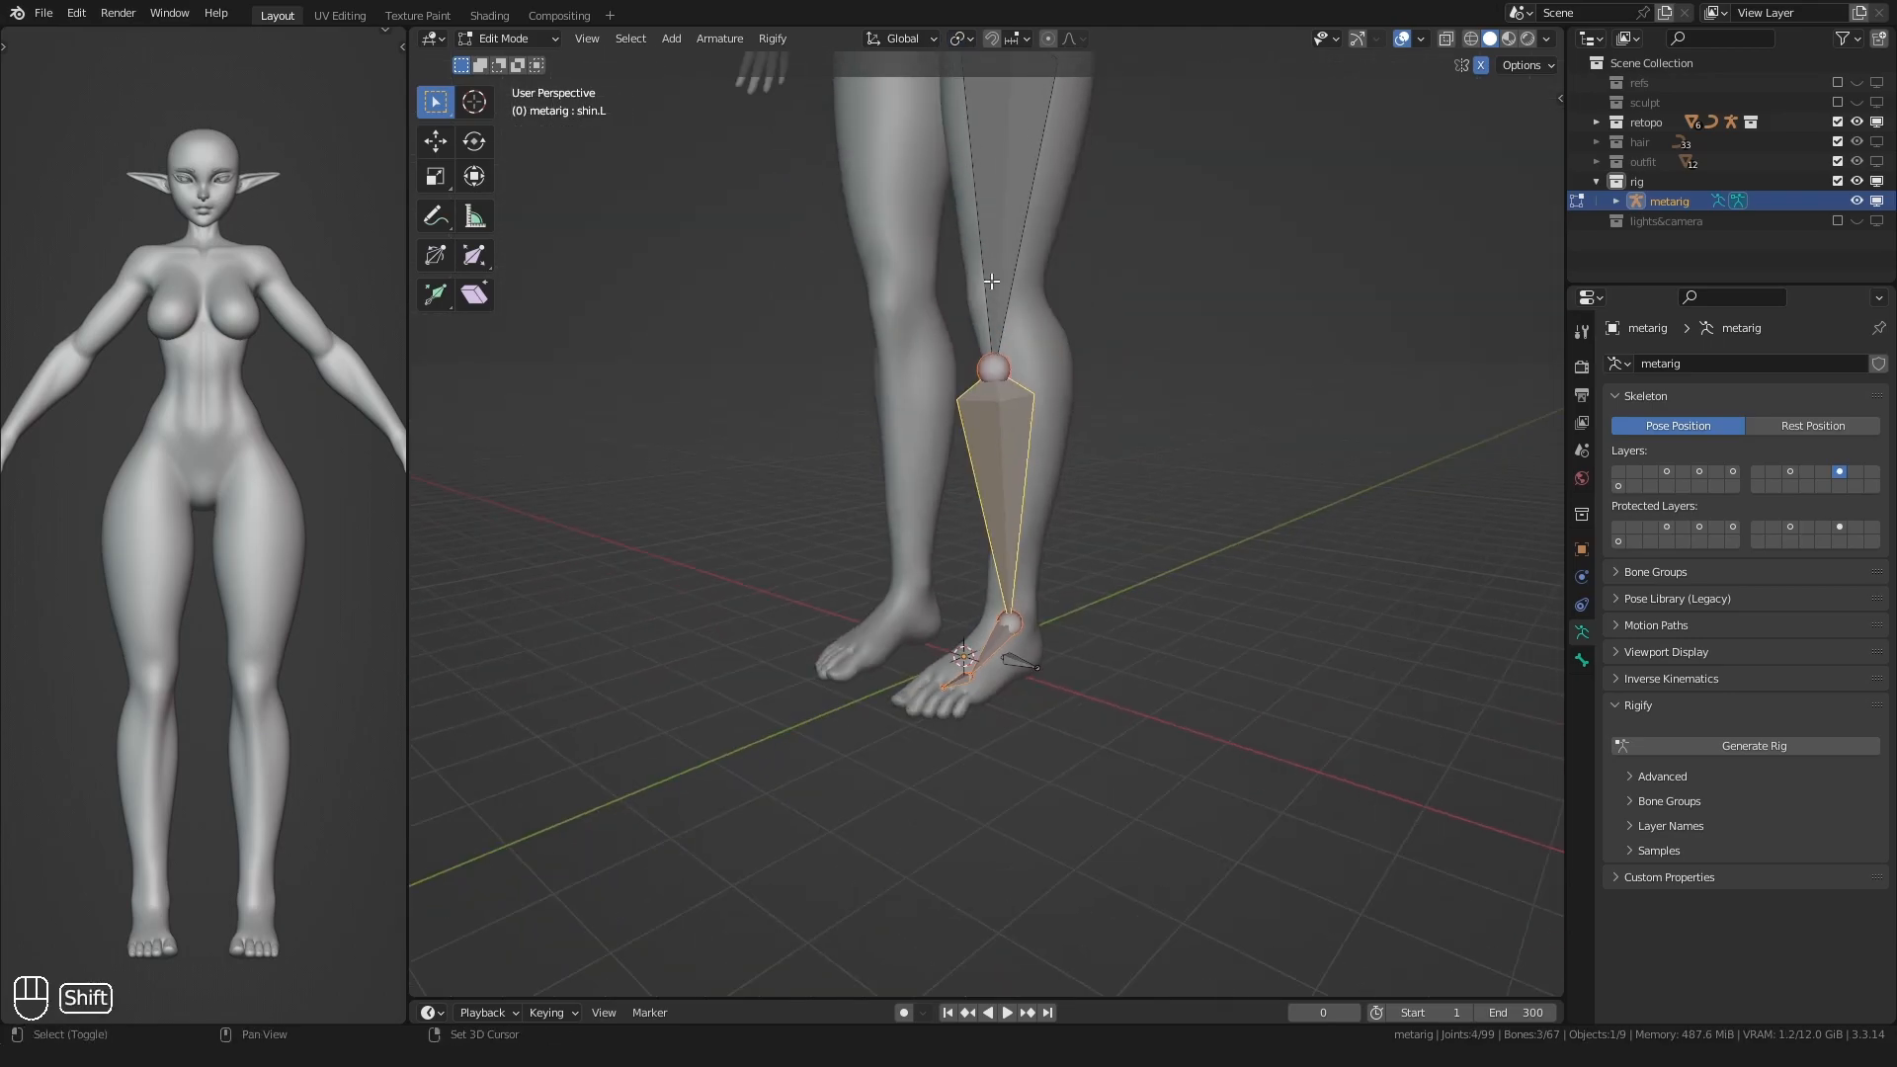
{"action": "left_click", "coordinate": [991, 293], "text": "shift"}
{"action": "middle_click_drag", "start_coordinate": [992, 294], "coordinate": [1037, 381], "text": "alt"}
{"action": "scroll", "coordinate": [834, 427], "scroll_direction": "up", "scroll_amount": 4}
{"action": "middle_click_drag", "start_coordinate": [845, 455], "coordinate": [832, 555], "text": "shift"}
{"action": "key", "text": "s"}
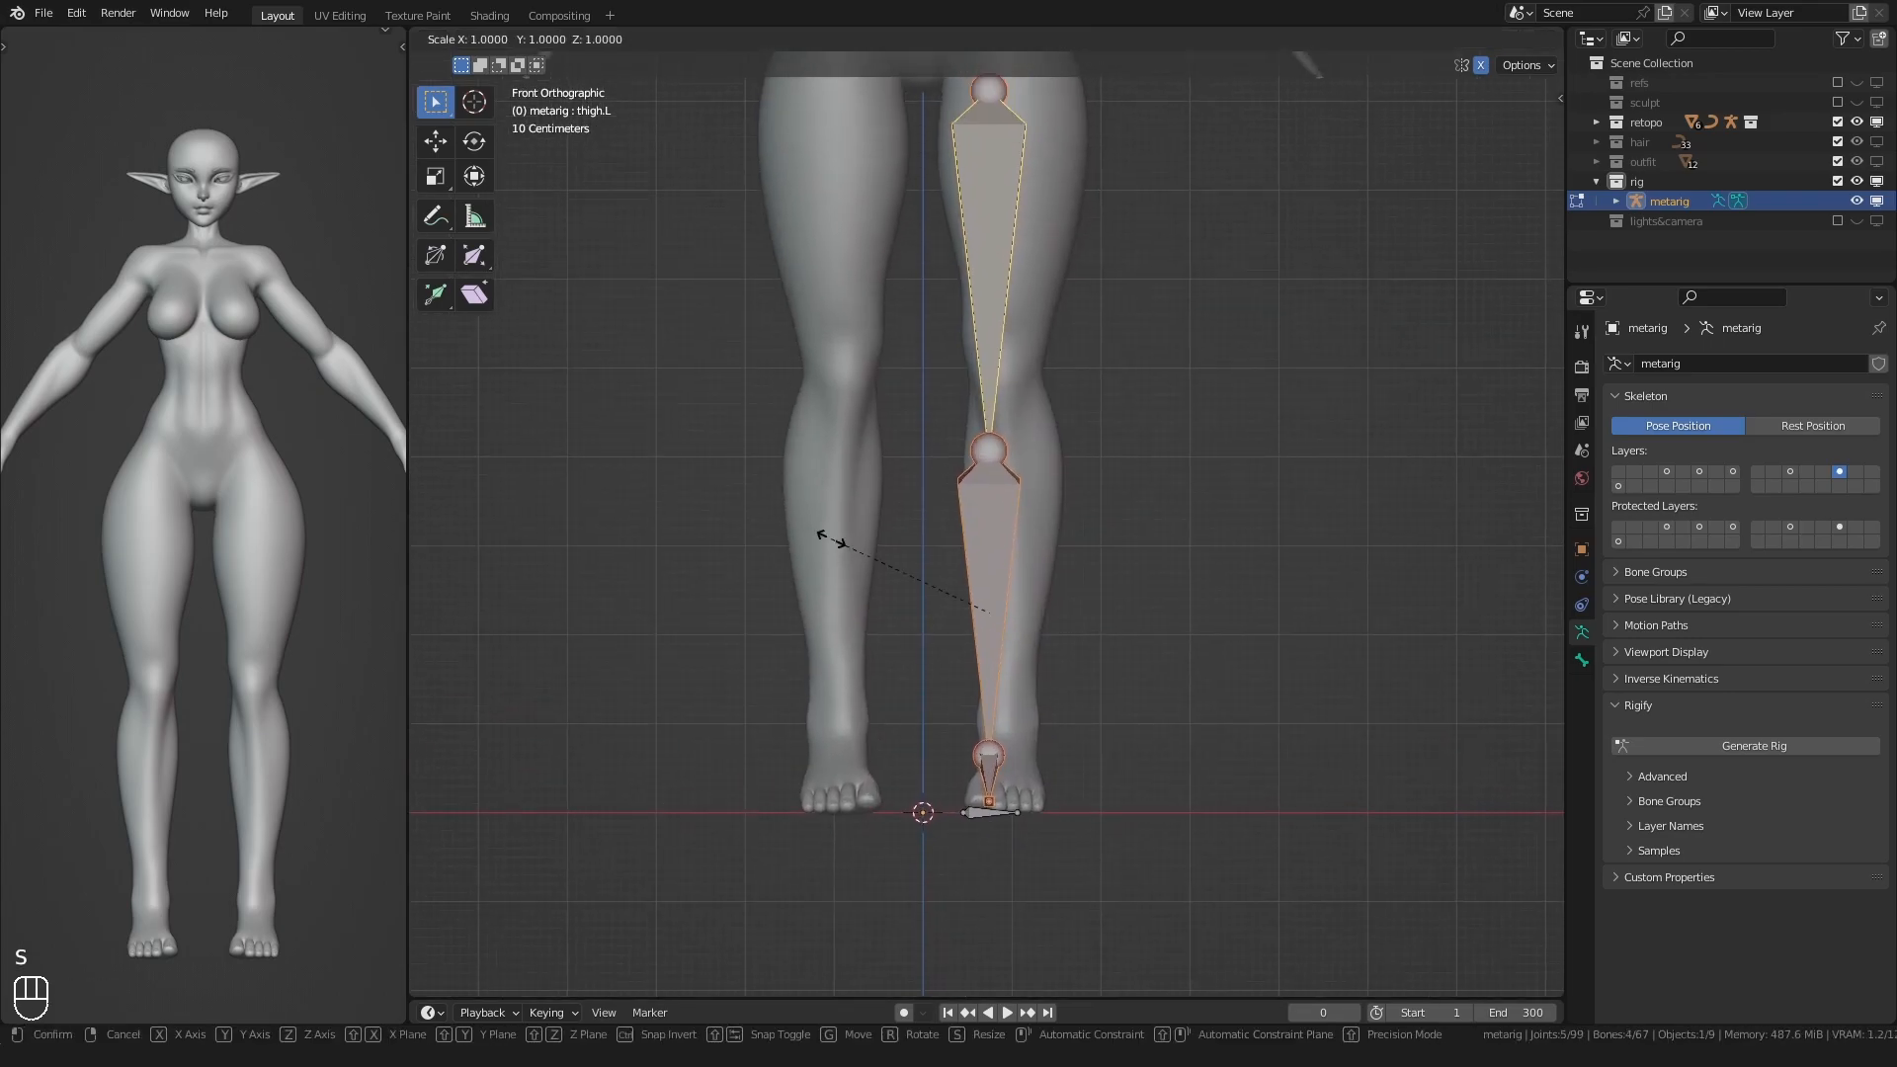
{"action": "key", "text": "Return"}
- Move the straightened left leg chain about 0.19 m along global X into the center of the leg
{"action": "key", "text": "g"}
{"action": "key", "text": "x"}
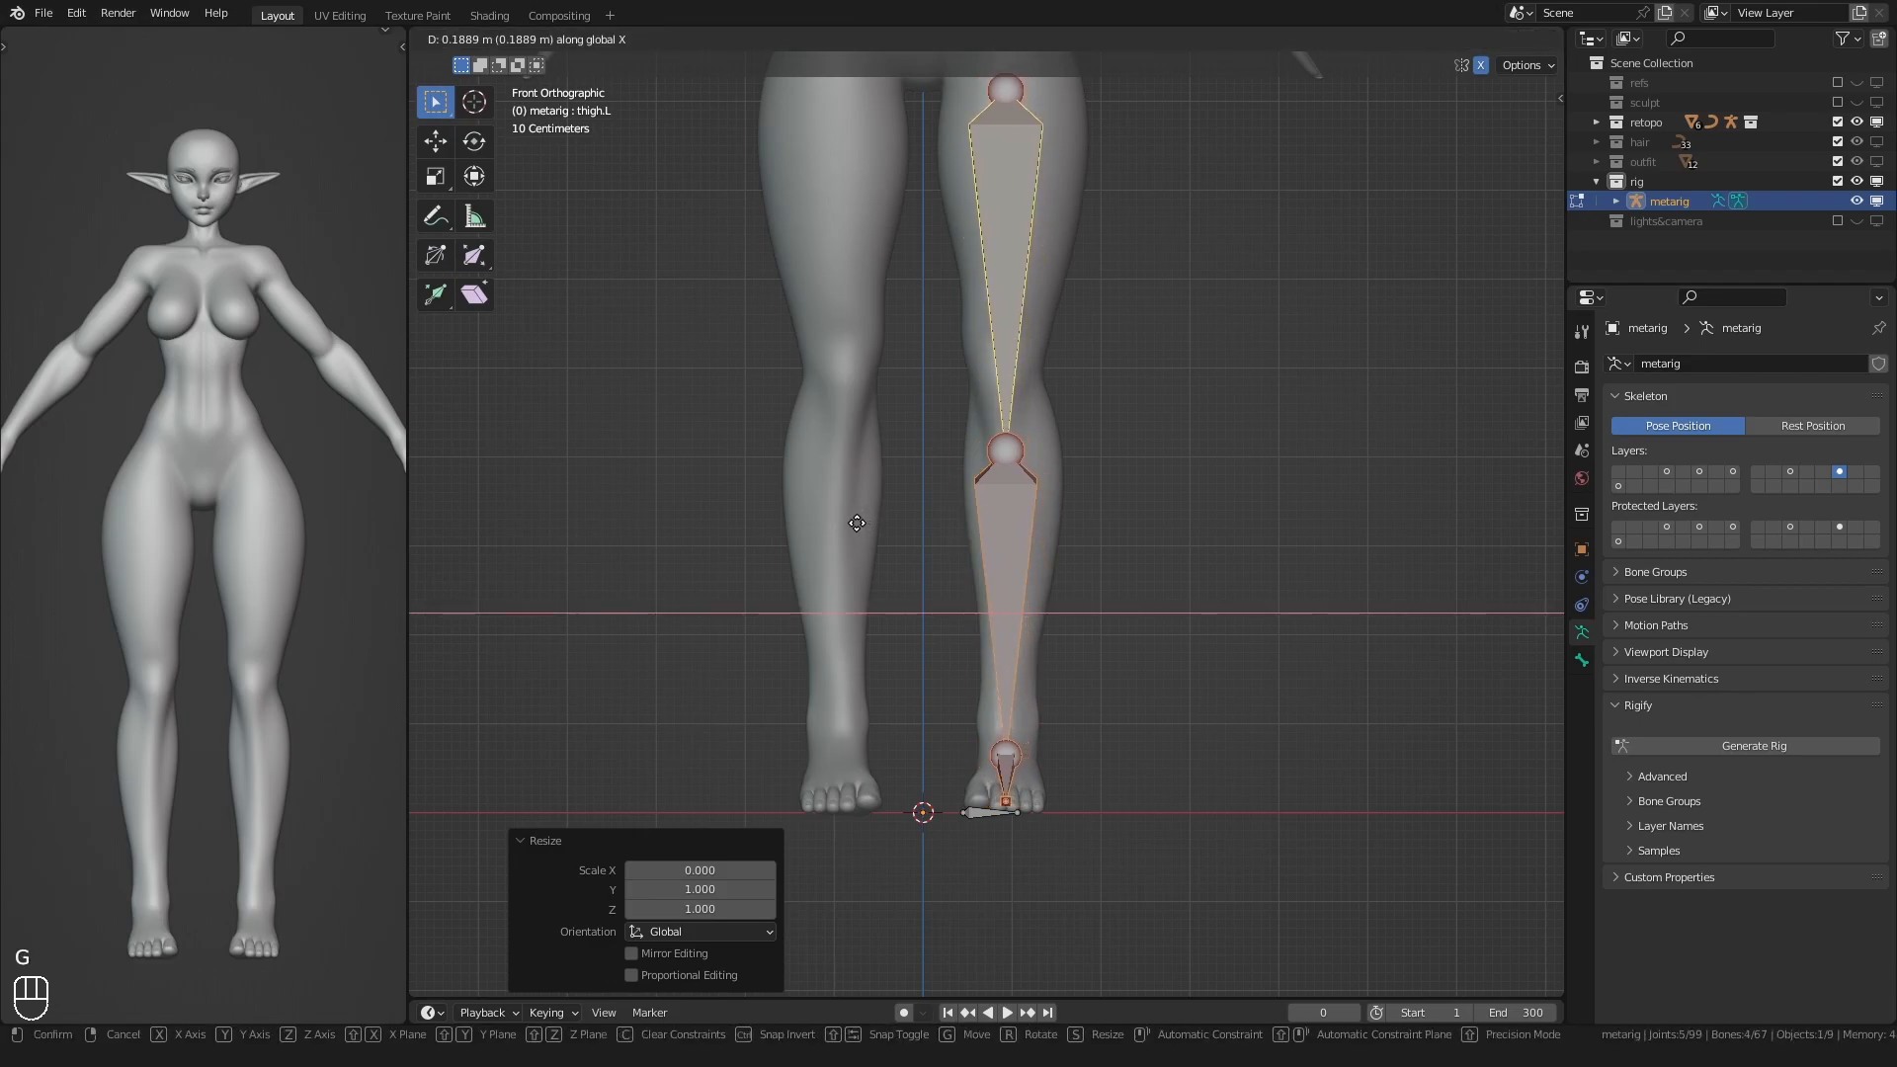
{"action": "left_click", "coordinate": [858, 522]}
- Move the left knee joint into the knee of the body mesh in the right side view
{"action": "key", "text": "KP_3"}
{"action": "left_click", "coordinate": [967, 451]}
{"action": "key", "text": "g"}
{"action": "left_click", "coordinate": [890, 441]}
- Move the upper joint of the left thigh bone up to the hip in side view and refine its position
{"action": "middle_click_drag", "start_coordinate": [889, 440], "coordinate": [886, 710], "text": "shift"}
{"action": "left_click", "coordinate": [992, 357]}
{"action": "key", "text": "g"}
{"action": "left_click", "coordinate": [863, 313]}
{"action": "mouse_move", "coordinate": [866, 315]}
{"action": "middle_mouse_down", "text": "alt"}
{"action": "mouse_move", "coordinate": [945, 355]}
{"action": "mouse_move", "coordinate": [878, 333]}
{"action": "middle_mouse_up", "text": "alt"}
{"action": "key", "text": "g"}
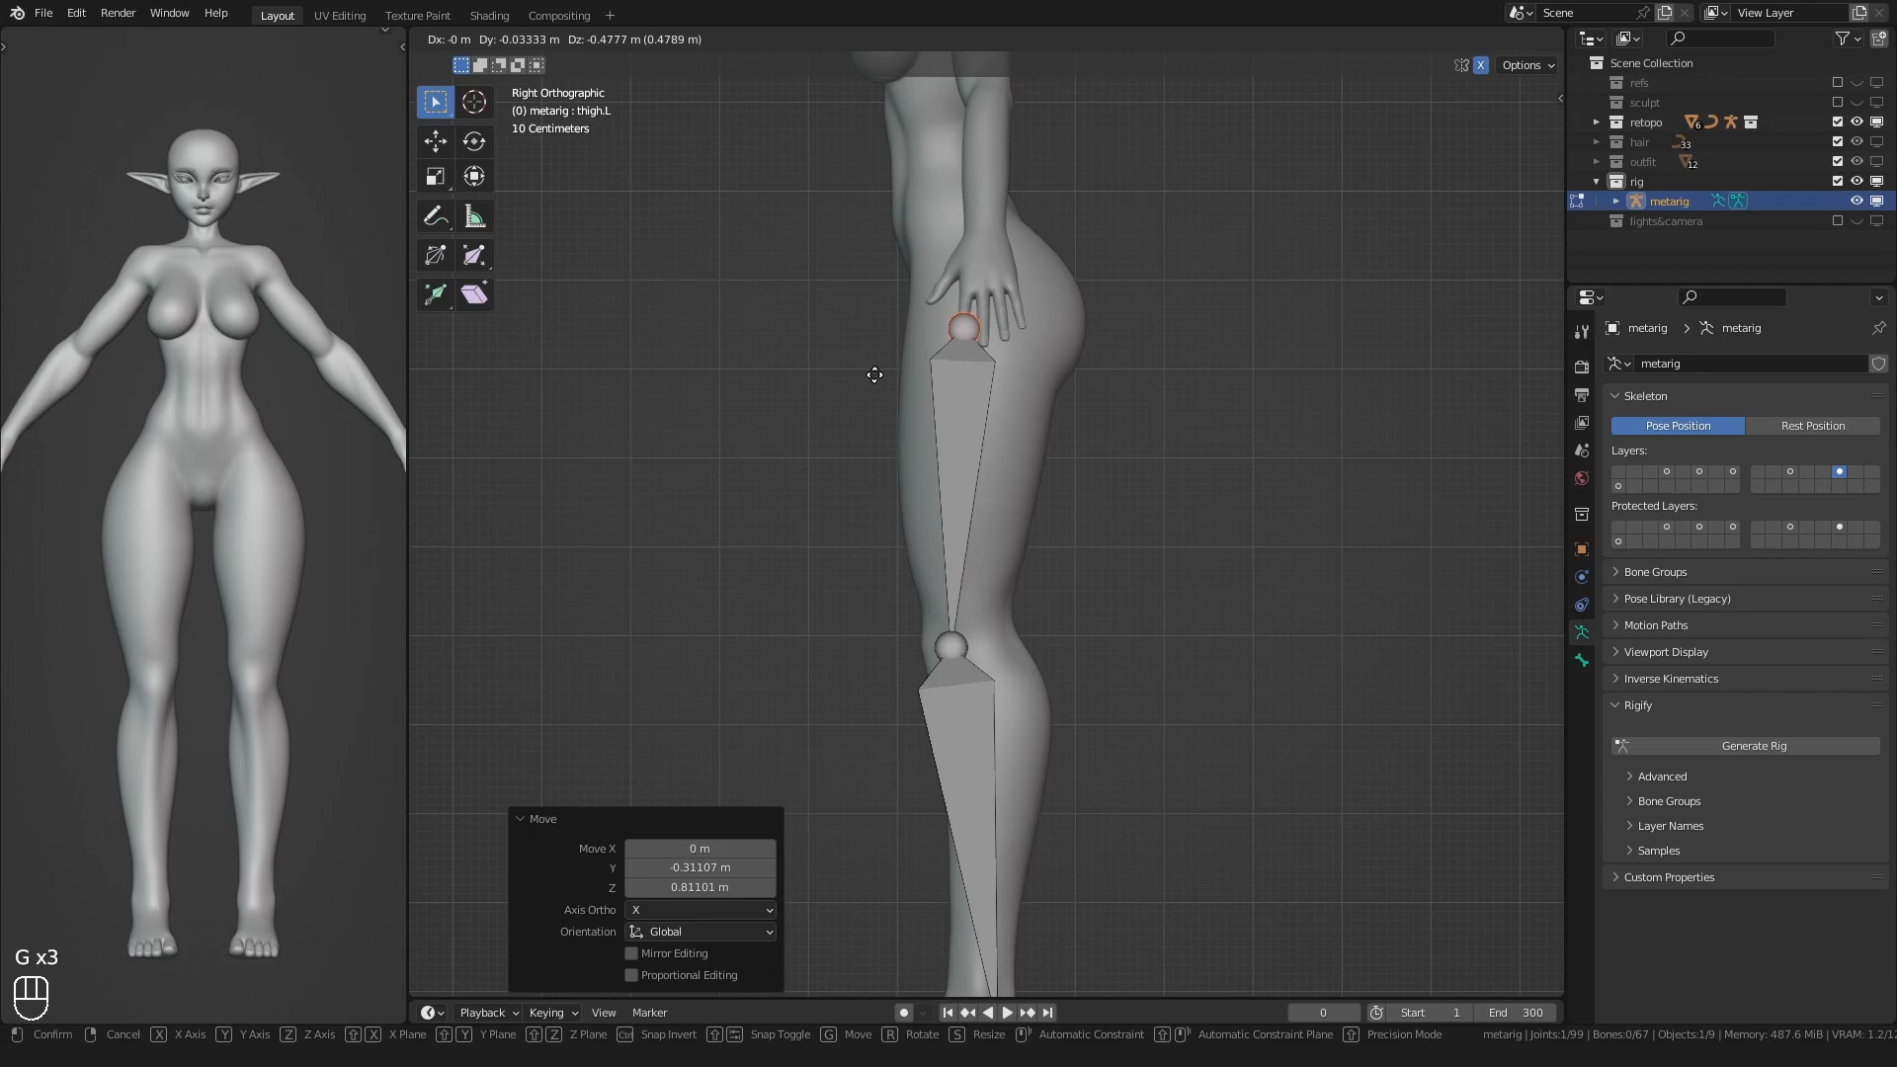
{"action": "left_click", "coordinate": [882, 350]}
- Move the left ankle joint up and slightly forward into the ankle in side view
{"action": "scroll", "coordinate": [860, 445], "scroll_direction": "down", "scroll_amount": 2}
{"action": "middle_click_drag", "start_coordinate": [826, 661], "coordinate": [870, 217], "text": "shift"}
{"action": "scroll", "coordinate": [894, 336], "scroll_direction": "up", "scroll_amount": 5}
{"action": "middle_click_drag", "start_coordinate": [919, 436], "coordinate": [931, 540], "text": "shift"}
{"action": "left_click", "coordinate": [959, 441]}
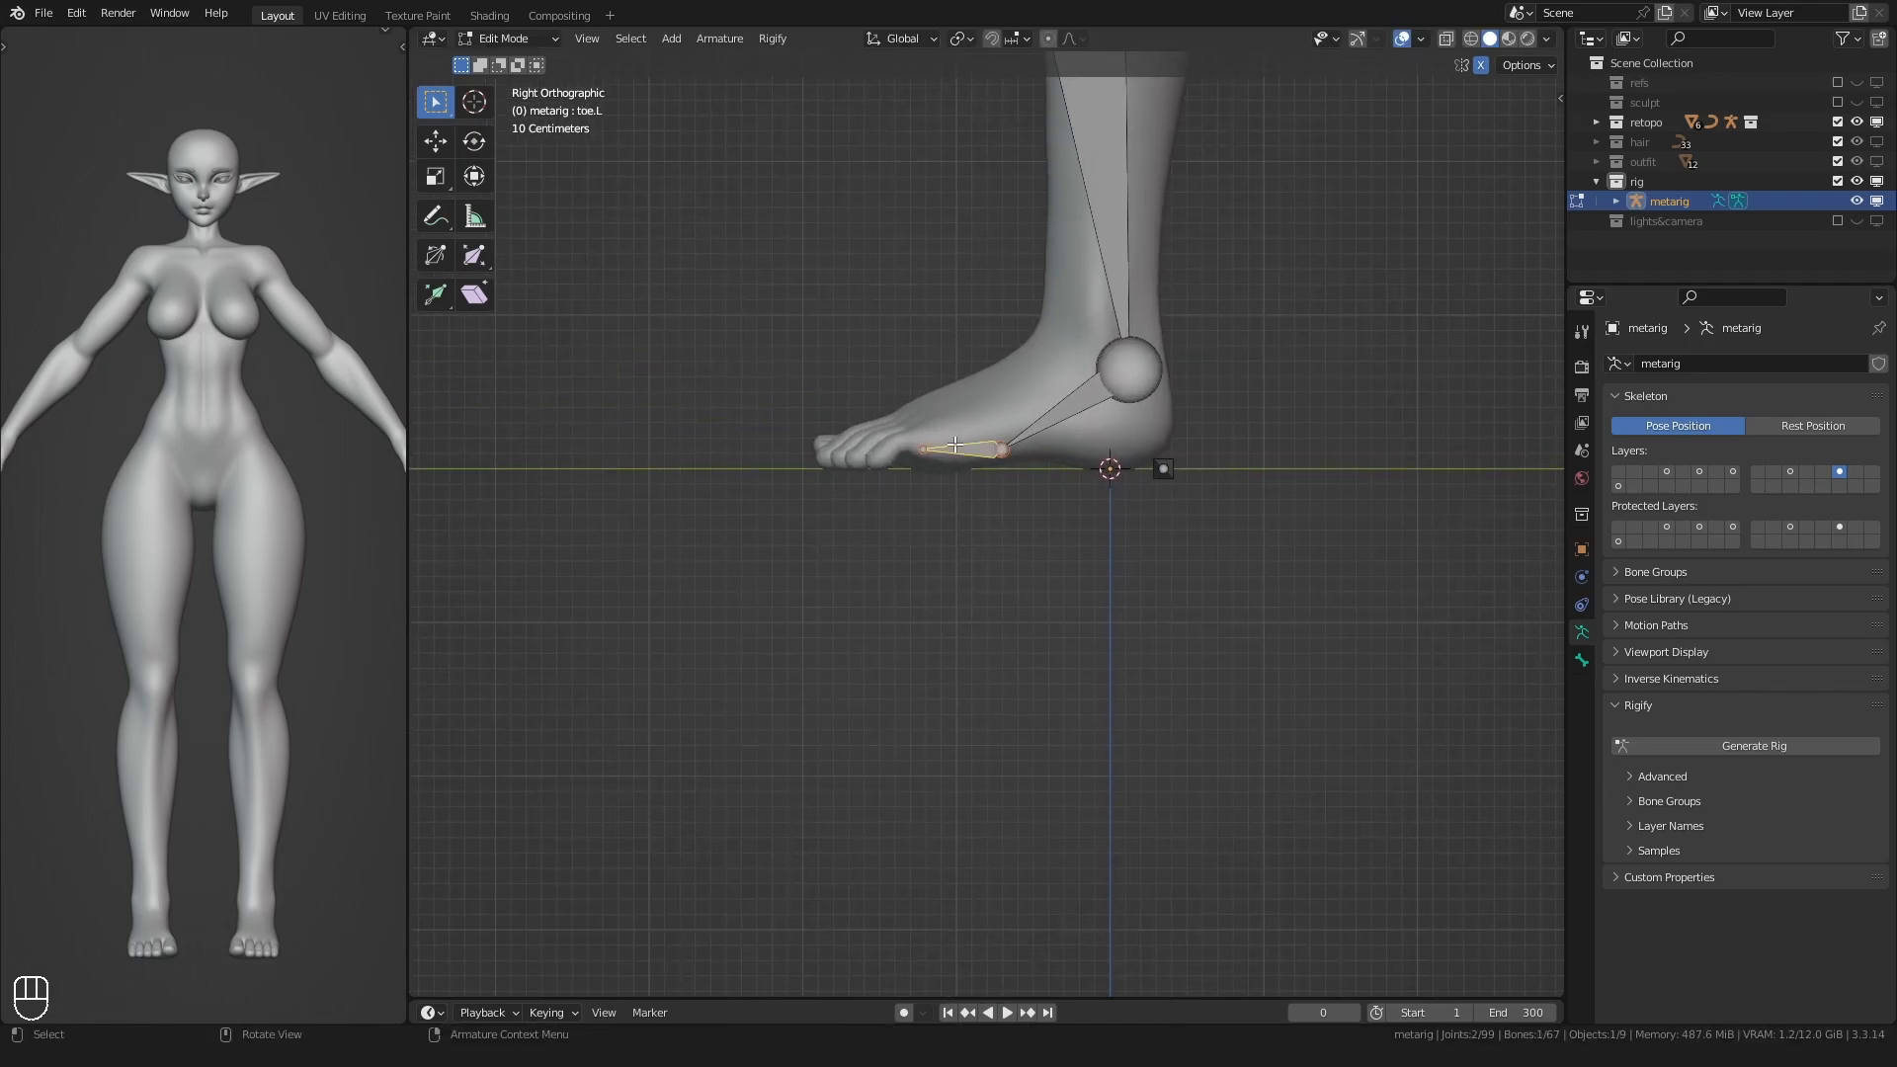
{"action": "key", "text": "g"}
{"action": "left_click", "coordinate": [1077, 302]}
- Move the left toe bone forward into the toes and level it with a Z scale of 0
{"action": "left_click", "coordinate": [950, 449]}
{"action": "middle_click_drag", "start_coordinate": [951, 449], "coordinate": [1038, 506], "text": "shift"}
{"action": "scroll", "coordinate": [1038, 506], "scroll_direction": "up", "scroll_amount": 3}
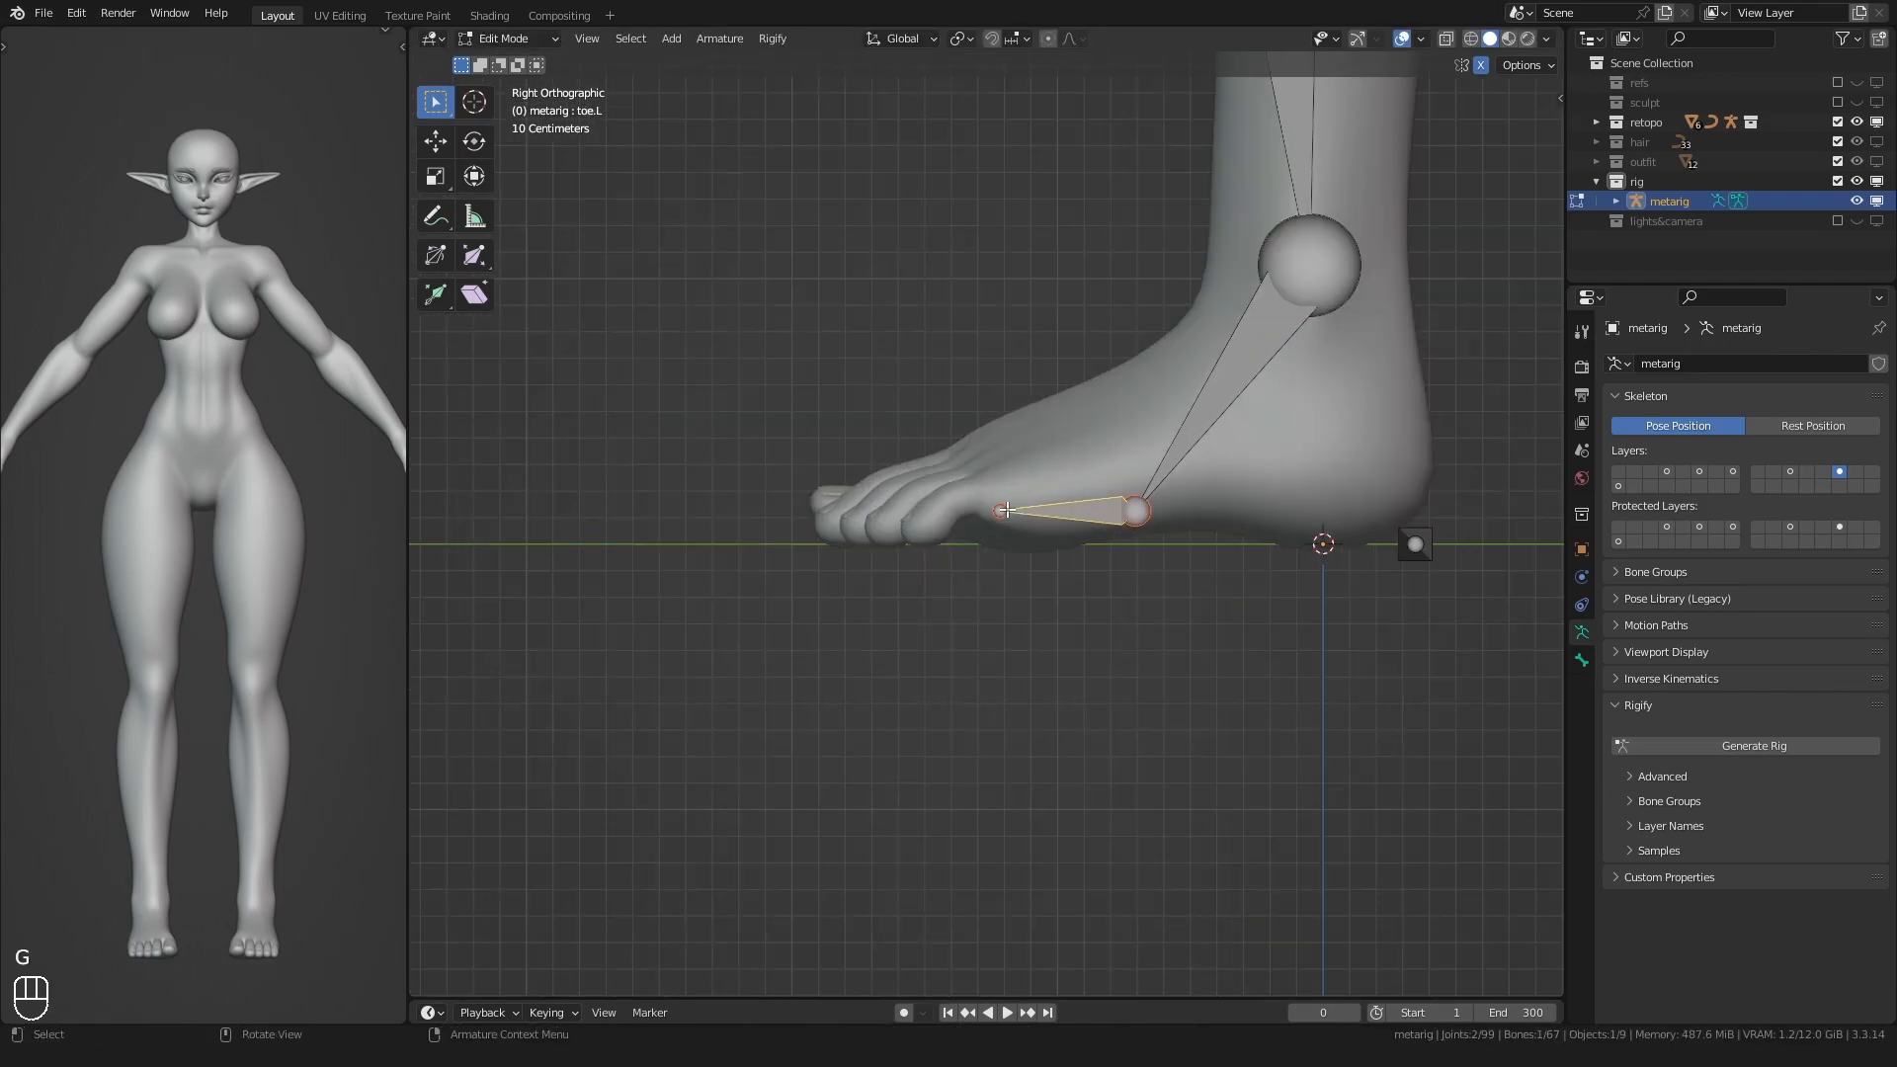
{"action": "key", "text": "g"}
{"action": "middle_click", "coordinate": [939, 497]}
{"action": "left_click", "coordinate": [853, 502]}
{"action": "key", "text": "s"}
{"action": "key", "text": "z"}
{"action": "key", "text": "0"}
{"action": "left_click", "coordinate": [852, 505]}
- Select the left heel bone and move it along Y to sit beneath the heel
{"action": "middle_click_drag", "start_coordinate": [852, 505], "coordinate": [862, 664]}
{"action": "left_click_drag", "start_coordinate": [959, 614], "coordinate": [1079, 529]}
{"action": "key", "text": "g"}
{"action": "key", "text": "y"}
{"action": "left_click", "coordinate": [1071, 530]}
- Move one end joint of the left heel bone along X to the side of the foot
{"action": "left_click_drag", "start_coordinate": [847, 640], "coordinate": [891, 597]}
{"action": "middle_click_drag", "start_coordinate": [870, 593], "coordinate": [910, 584]}
{"action": "scroll", "coordinate": [1086, 574], "scroll_direction": "down", "scroll_amount": 3}
{"action": "middle_click_drag", "start_coordinate": [1323, 565], "coordinate": [998, 560], "text": "alt"}
{"action": "left_click", "coordinate": [974, 526]}
{"action": "scroll", "coordinate": [939, 538], "scroll_direction": "up", "scroll_amount": 2}
{"action": "left_click", "coordinate": [889, 527]}
{"action": "scroll", "coordinate": [865, 534], "scroll_direction": "up", "scroll_amount": 3}
{"action": "key", "text": "g"}
{"action": "key", "text": "x"}
{"action": "left_click", "coordinate": [725, 563]}
- Move the heel bone's opposite end joint 0.124 m along X to match the foot's other side
{"action": "middle_click_drag", "start_coordinate": [791, 556], "coordinate": [952, 542], "text": "alt"}
{"action": "scroll", "coordinate": [1137, 539], "scroll_direction": "down", "scroll_amount": 3}
{"action": "middle_click_drag", "start_coordinate": [1270, 533], "coordinate": [915, 529], "text": "shift"}
{"action": "scroll", "coordinate": [889, 559], "scroll_direction": "up", "scroll_amount": 2}
{"action": "key", "text": "g"}
{"action": "key", "text": "x"}
{"action": "left_click", "coordinate": [841, 557]}
{"action": "scroll", "coordinate": [847, 558], "scroll_direction": "down", "scroll_amount": 3}
{"action": "middle_click_drag", "start_coordinate": [915, 533], "coordinate": [947, 543], "text": "alt"}
{"action": "middle_click_drag", "start_coordinate": [1080, 563], "coordinate": [923, 570], "text": "alt"}
{"action": "key", "text": "KP_3"}
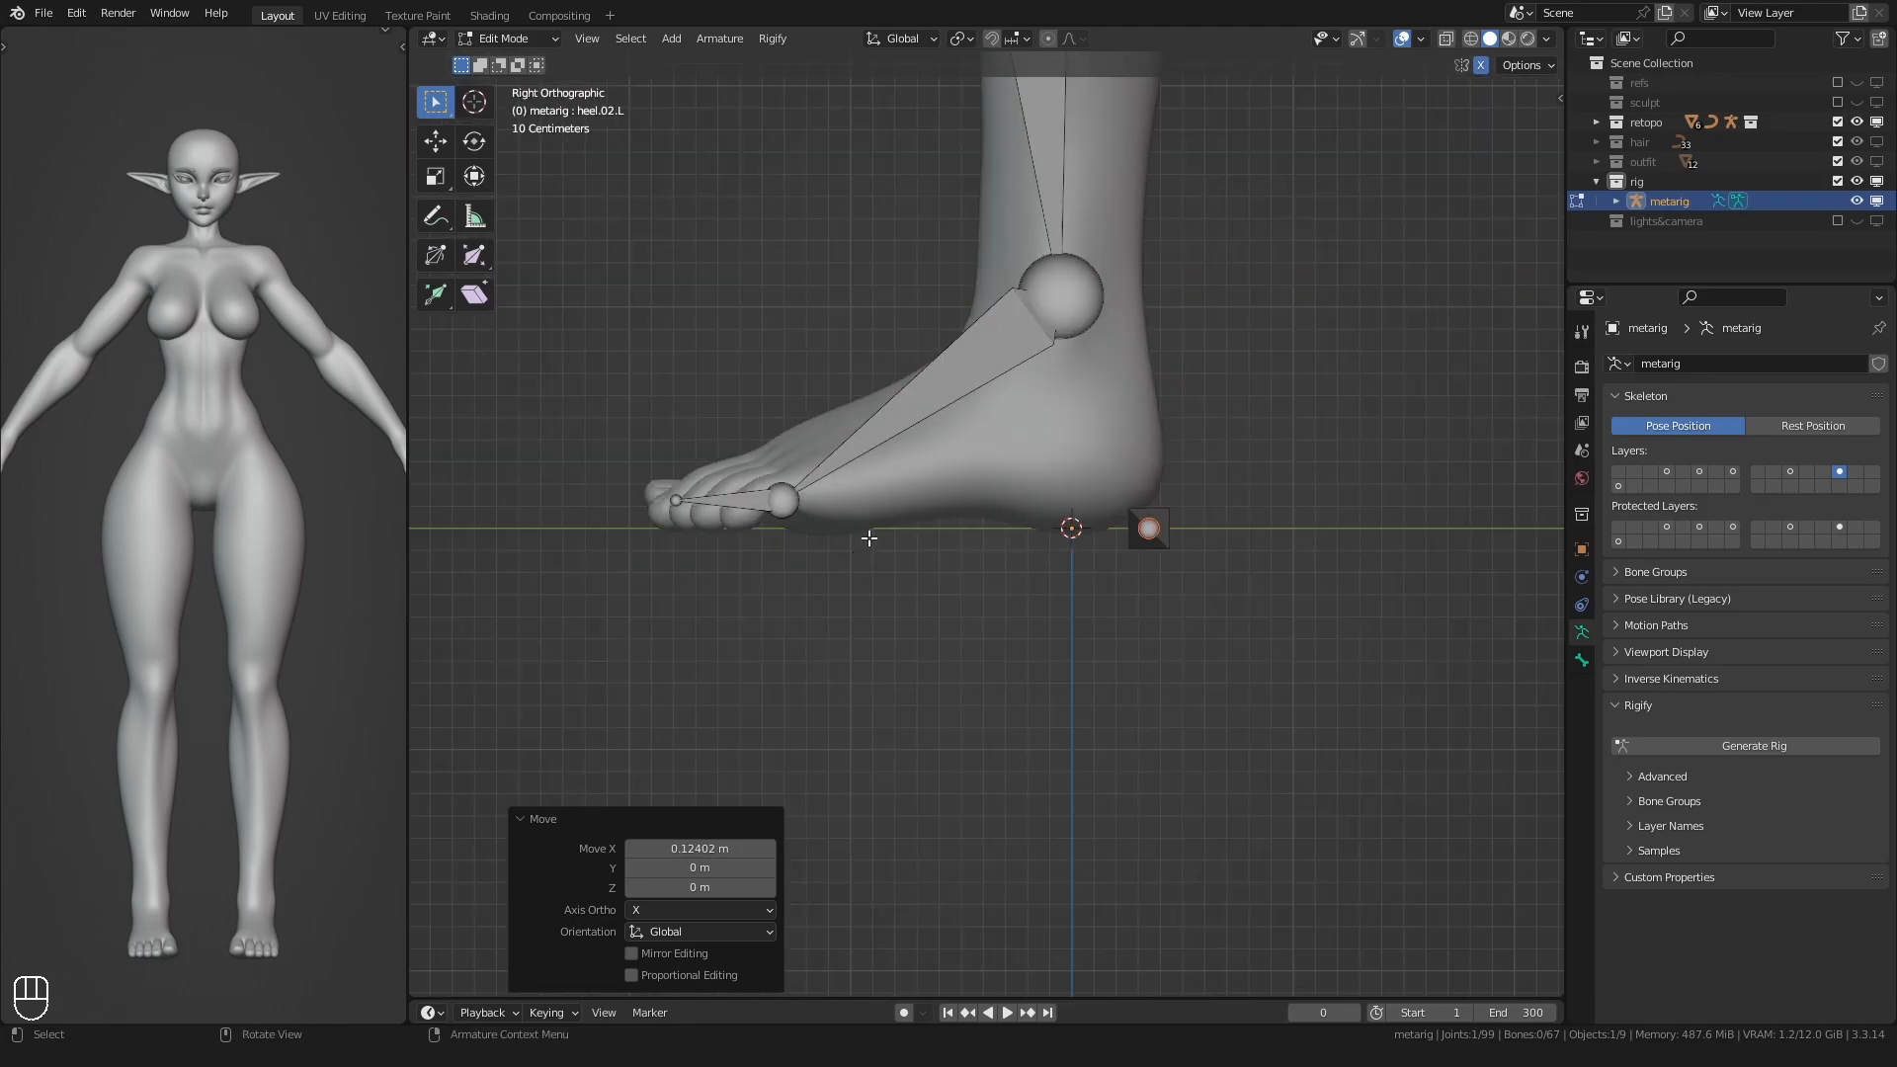
- Show the finger bone layer and move all left finger bones to the hand, about -1.034 m in X and -0.471 m in Z
{"action": "scroll", "coordinate": [870, 535], "scroll_direction": "down", "scroll_amount": 5}
{"action": "middle_click_drag", "start_coordinate": [808, 563], "coordinate": [889, 563], "text": "alt"}
{"action": "middle_click_drag", "start_coordinate": [840, 237], "coordinate": [843, 576], "text": "shift"}
{"action": "middle_click_drag", "start_coordinate": [919, 191], "coordinate": [939, 696], "text": "shift"}
{"action": "middle_click_drag", "start_coordinate": [1147, 491], "coordinate": [800, 360], "text": "shift"}
{"action": "scroll", "coordinate": [830, 405], "scroll_direction": "up", "scroll_amount": 2}
{"action": "left_click_drag", "start_coordinate": [921, 494], "coordinate": [1142, 281]}
{"action": "key", "text": "g"}
{"action": "left_click", "coordinate": [818, 443]}
- Set the transform orientation to Normal and the pivot point to Individual Origins, and enable snapping to the body mesh
{"action": "middle_click_drag", "start_coordinate": [780, 491], "coordinate": [953, 27]}
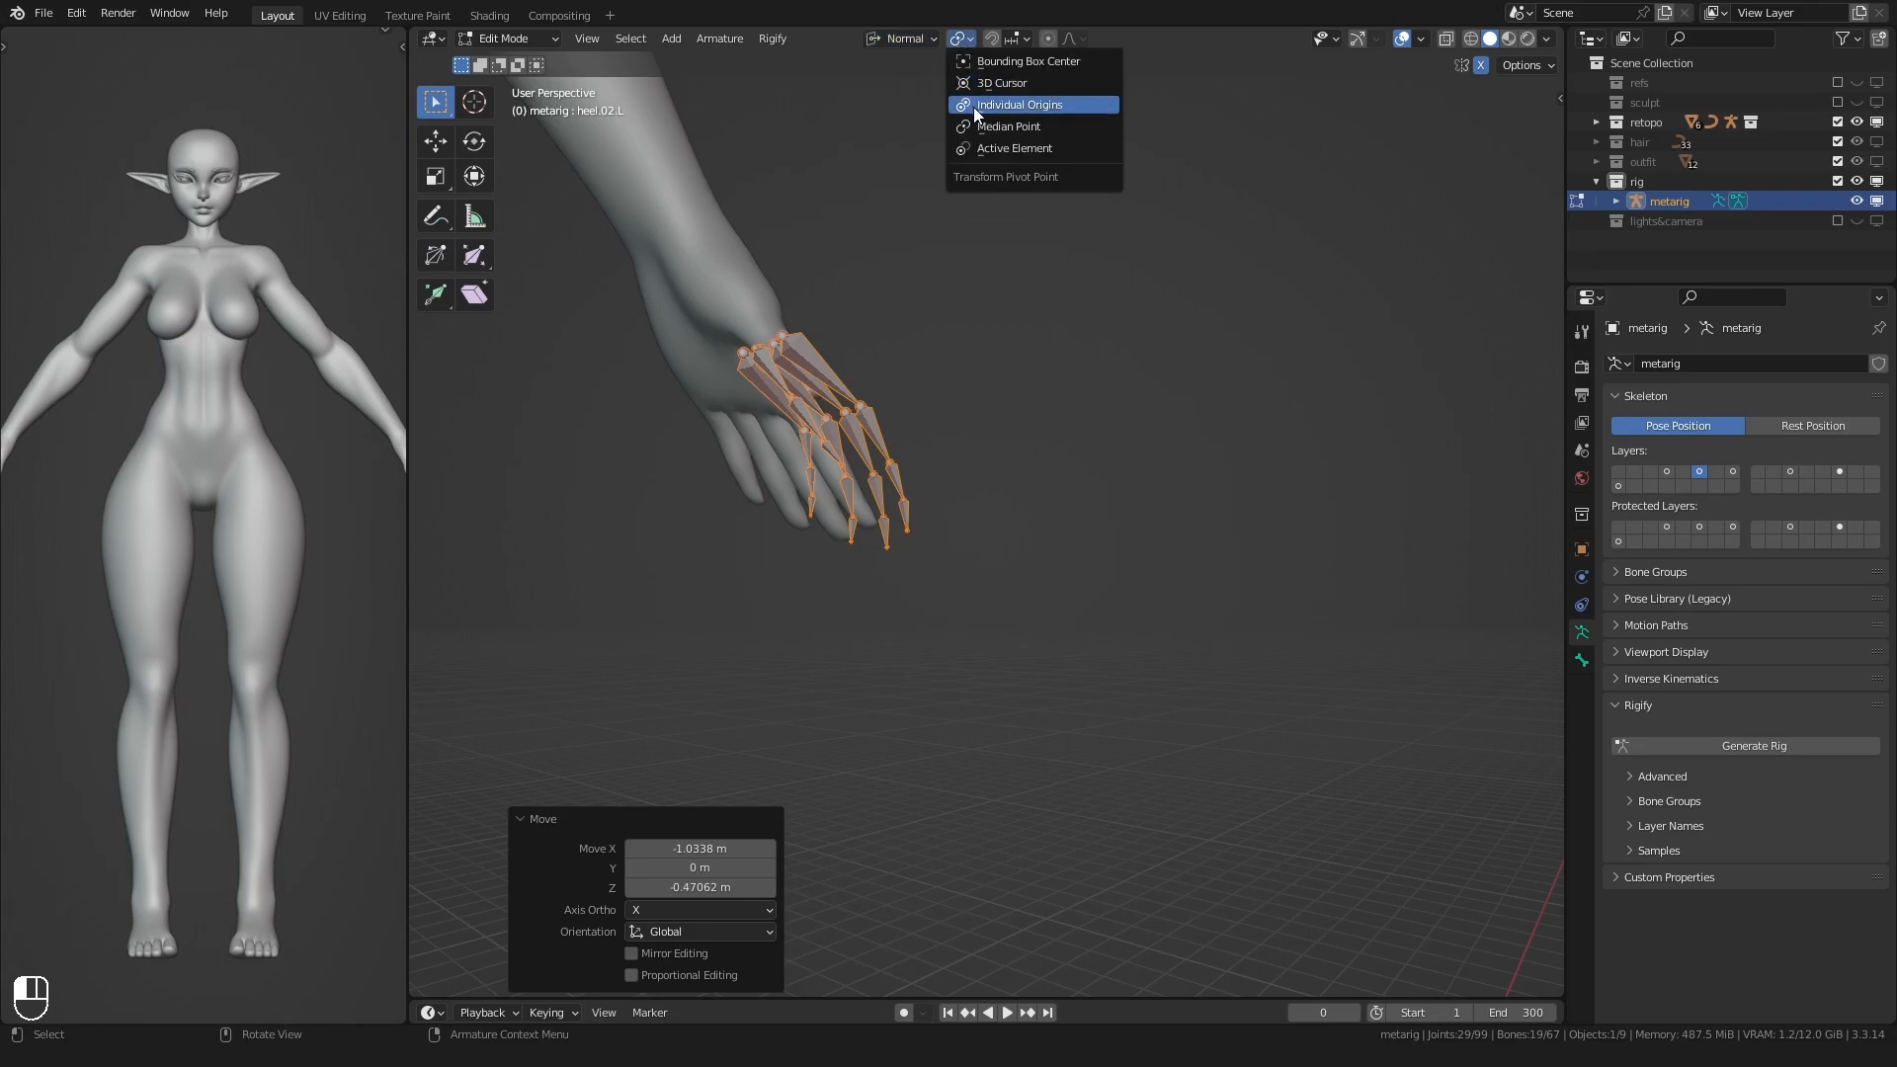
{"action": "left_click_drag", "start_coordinate": [1011, 40], "coordinate": [958, 198]}
- Snap the left thumb chain's base joint and its next joint into the mesh at the base of the thumb
{"action": "middle_click_drag", "start_coordinate": [974, 376], "coordinate": [953, 415]}
{"action": "middle_click_drag", "start_coordinate": [954, 415], "coordinate": [894, 321], "text": "shift"}
{"action": "scroll", "coordinate": [948, 336], "scroll_direction": "up", "scroll_amount": 1}
{"action": "left_click", "coordinate": [831, 331]}
{"action": "key", "text": "g"}
{"action": "left_click", "coordinate": [1097, 278]}
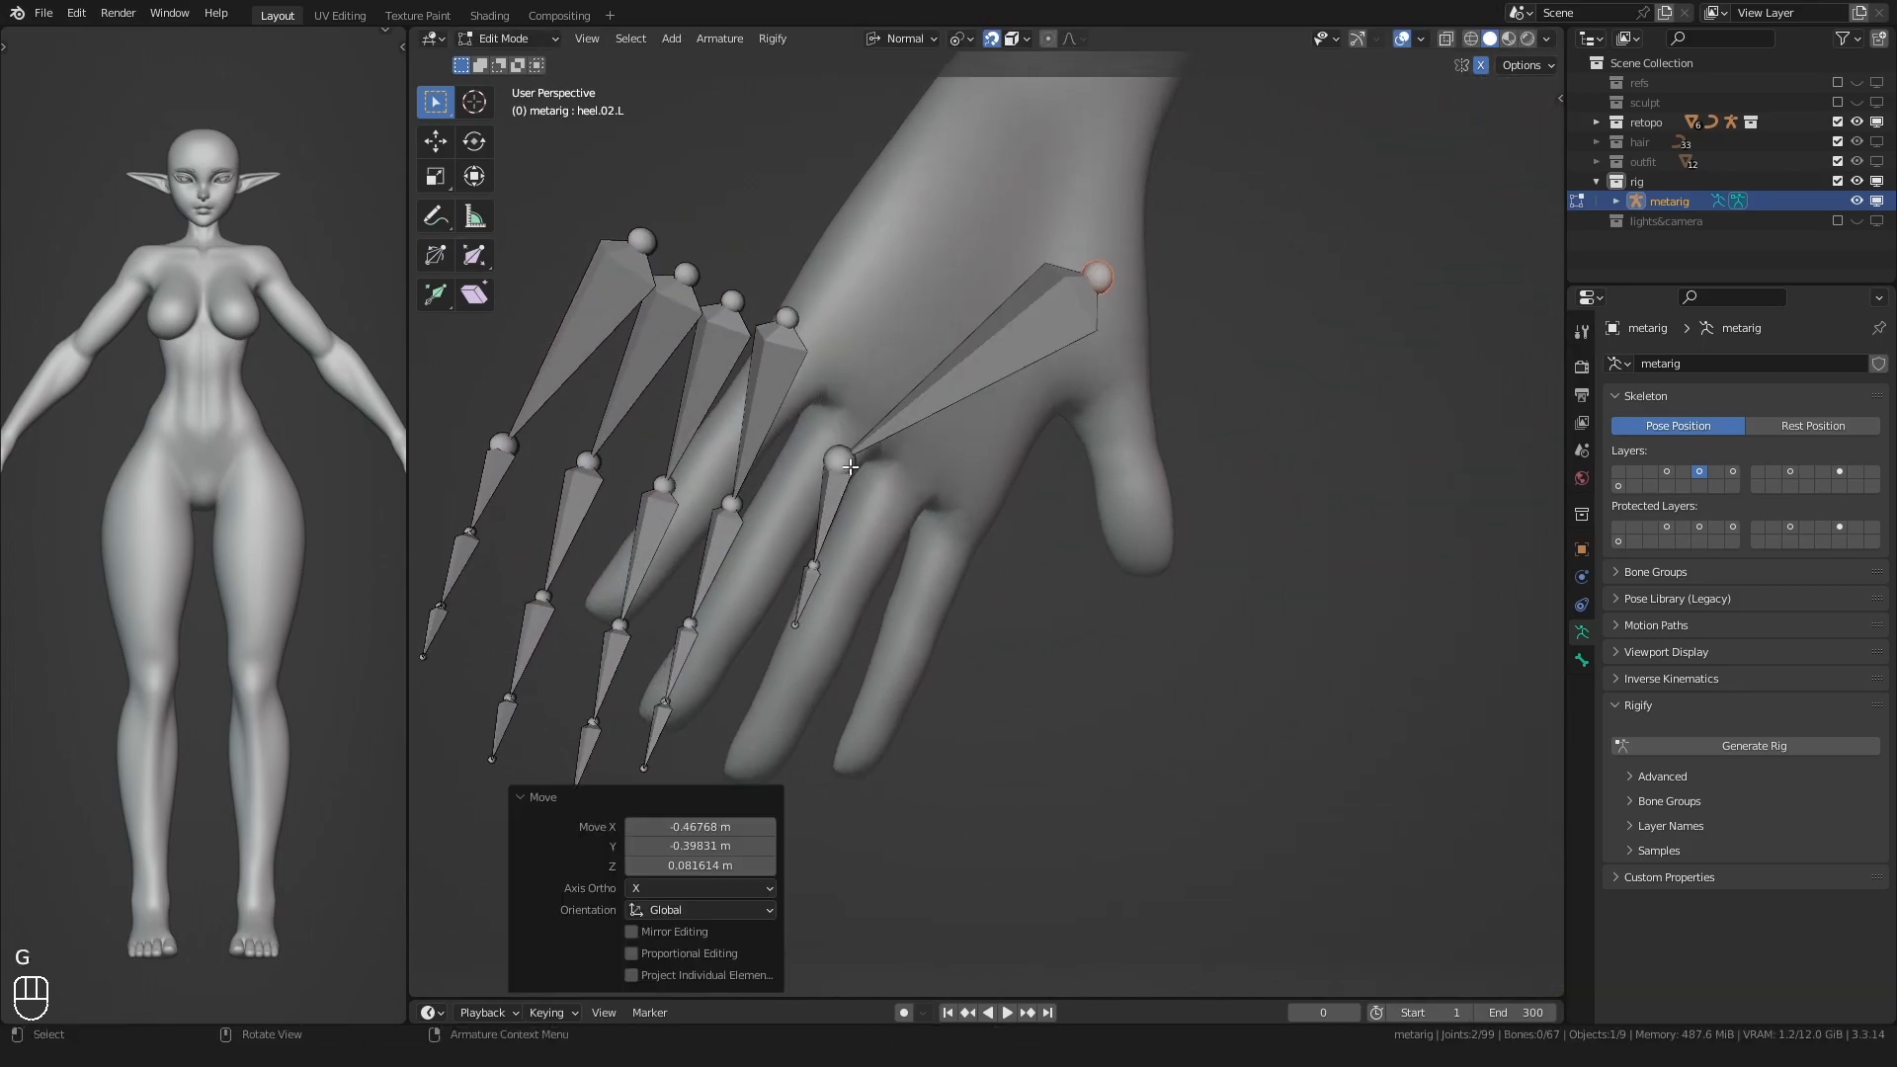
{"action": "left_click", "coordinate": [851, 467]}
{"action": "key", "text": "g"}
{"action": "left_click", "coordinate": [1112, 392]}
- Toggle snapping and reposition the thumb joints from several angles to follow the thumb mesh
{"action": "middle_click_drag", "start_coordinate": [1113, 393], "coordinate": [894, 508]}
{"action": "middle_click_drag", "start_coordinate": [854, 435], "coordinate": [898, 555], "text": "shift"}
{"action": "key", "text": "shift+Tab"}
{"action": "key", "text": "g"}
{"action": "left_click", "coordinate": [991, 449]}
{"action": "middle_click_drag", "start_coordinate": [991, 449], "coordinate": [839, 512]}
{"action": "left_click", "coordinate": [947, 423]}
{"action": "key", "text": "g"}
{"action": "left_click", "coordinate": [934, 343]}
- Turn off snapping and align the other thumb bones to thumb.01.L
{"action": "middle_click_drag", "start_coordinate": [934, 343], "coordinate": [921, 445], "text": "shift"}
{"action": "mouse_move", "coordinate": [921, 444]}
{"action": "middle_mouse_down", "text": "shift"}
{"action": "mouse_move", "coordinate": [925, 479]}
{"action": "mouse_move", "coordinate": [924, 429]}
{"action": "middle_mouse_up", "text": "shift"}
{"action": "key", "text": "shift+Tab"}
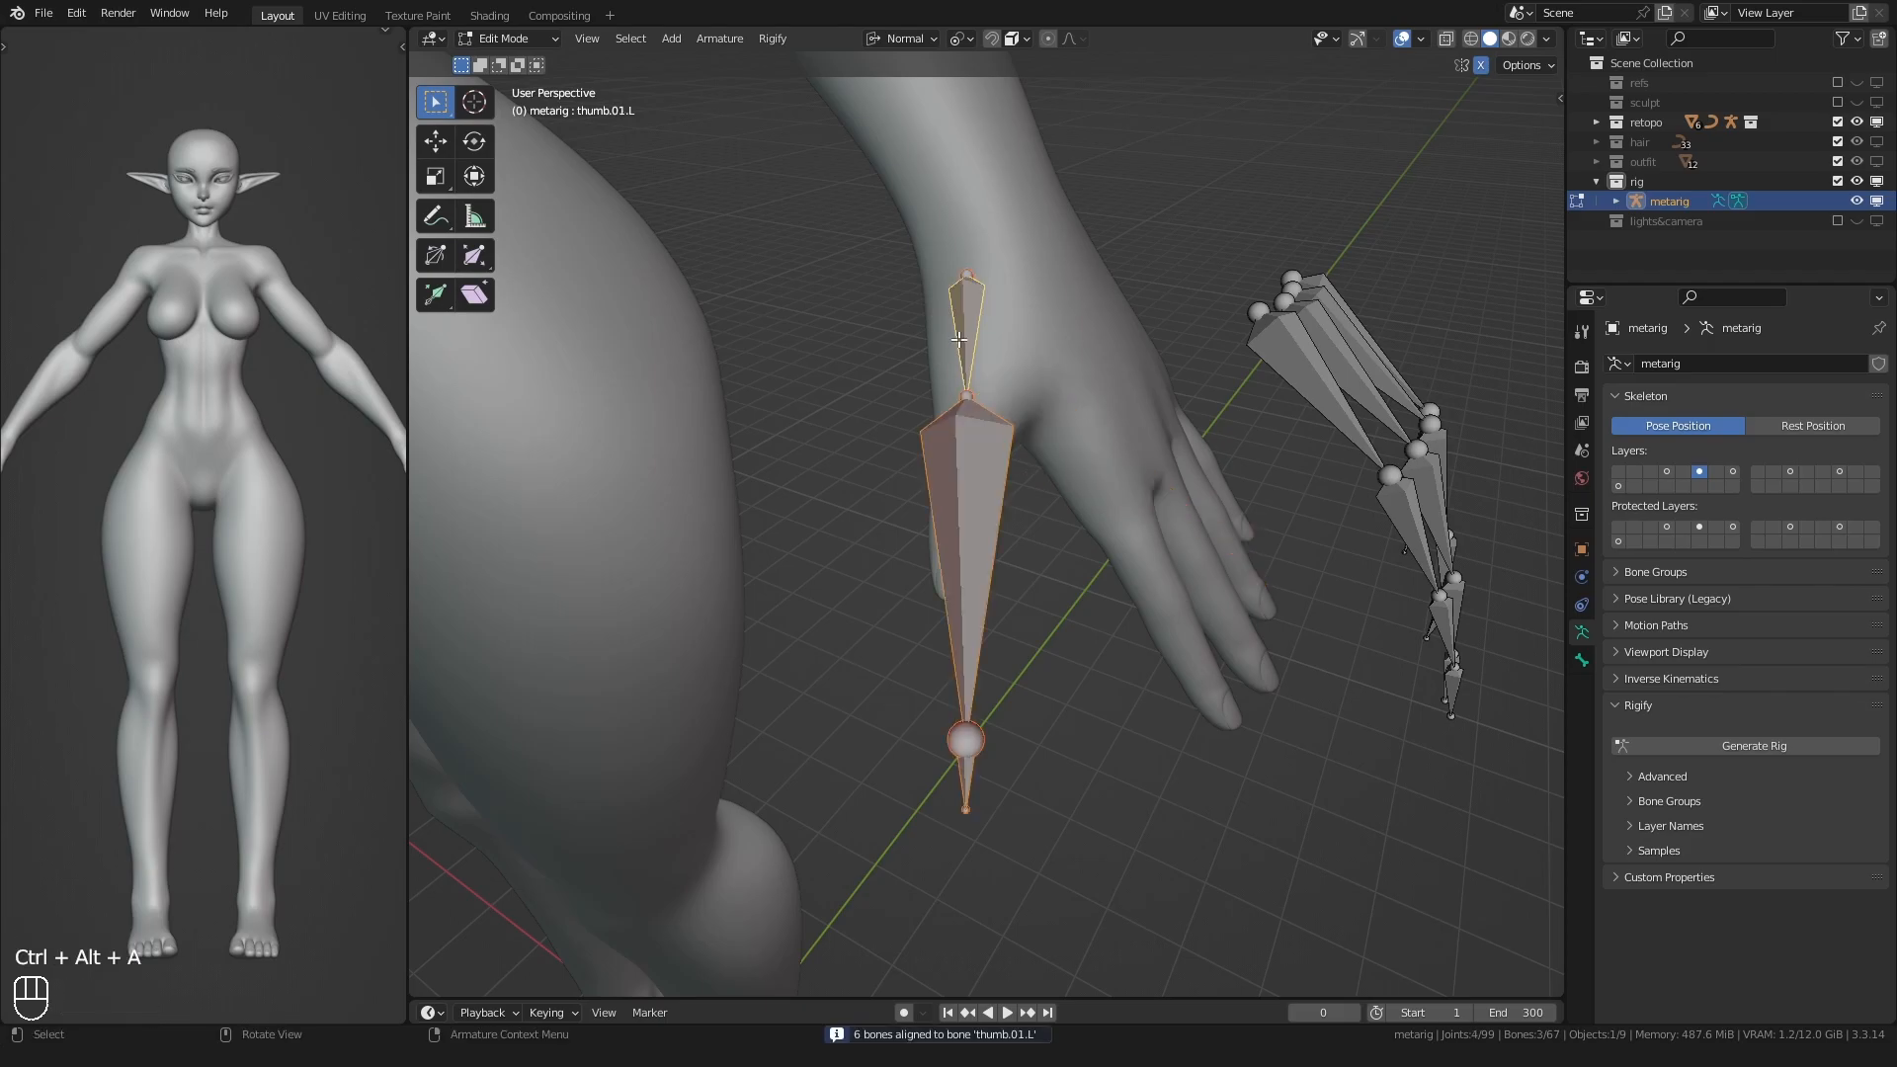
- Scale the middle thumb bone to 0.366 and resize the thumb tip bone to fit the thumb
{"action": "left_click", "coordinate": [887, 475]}
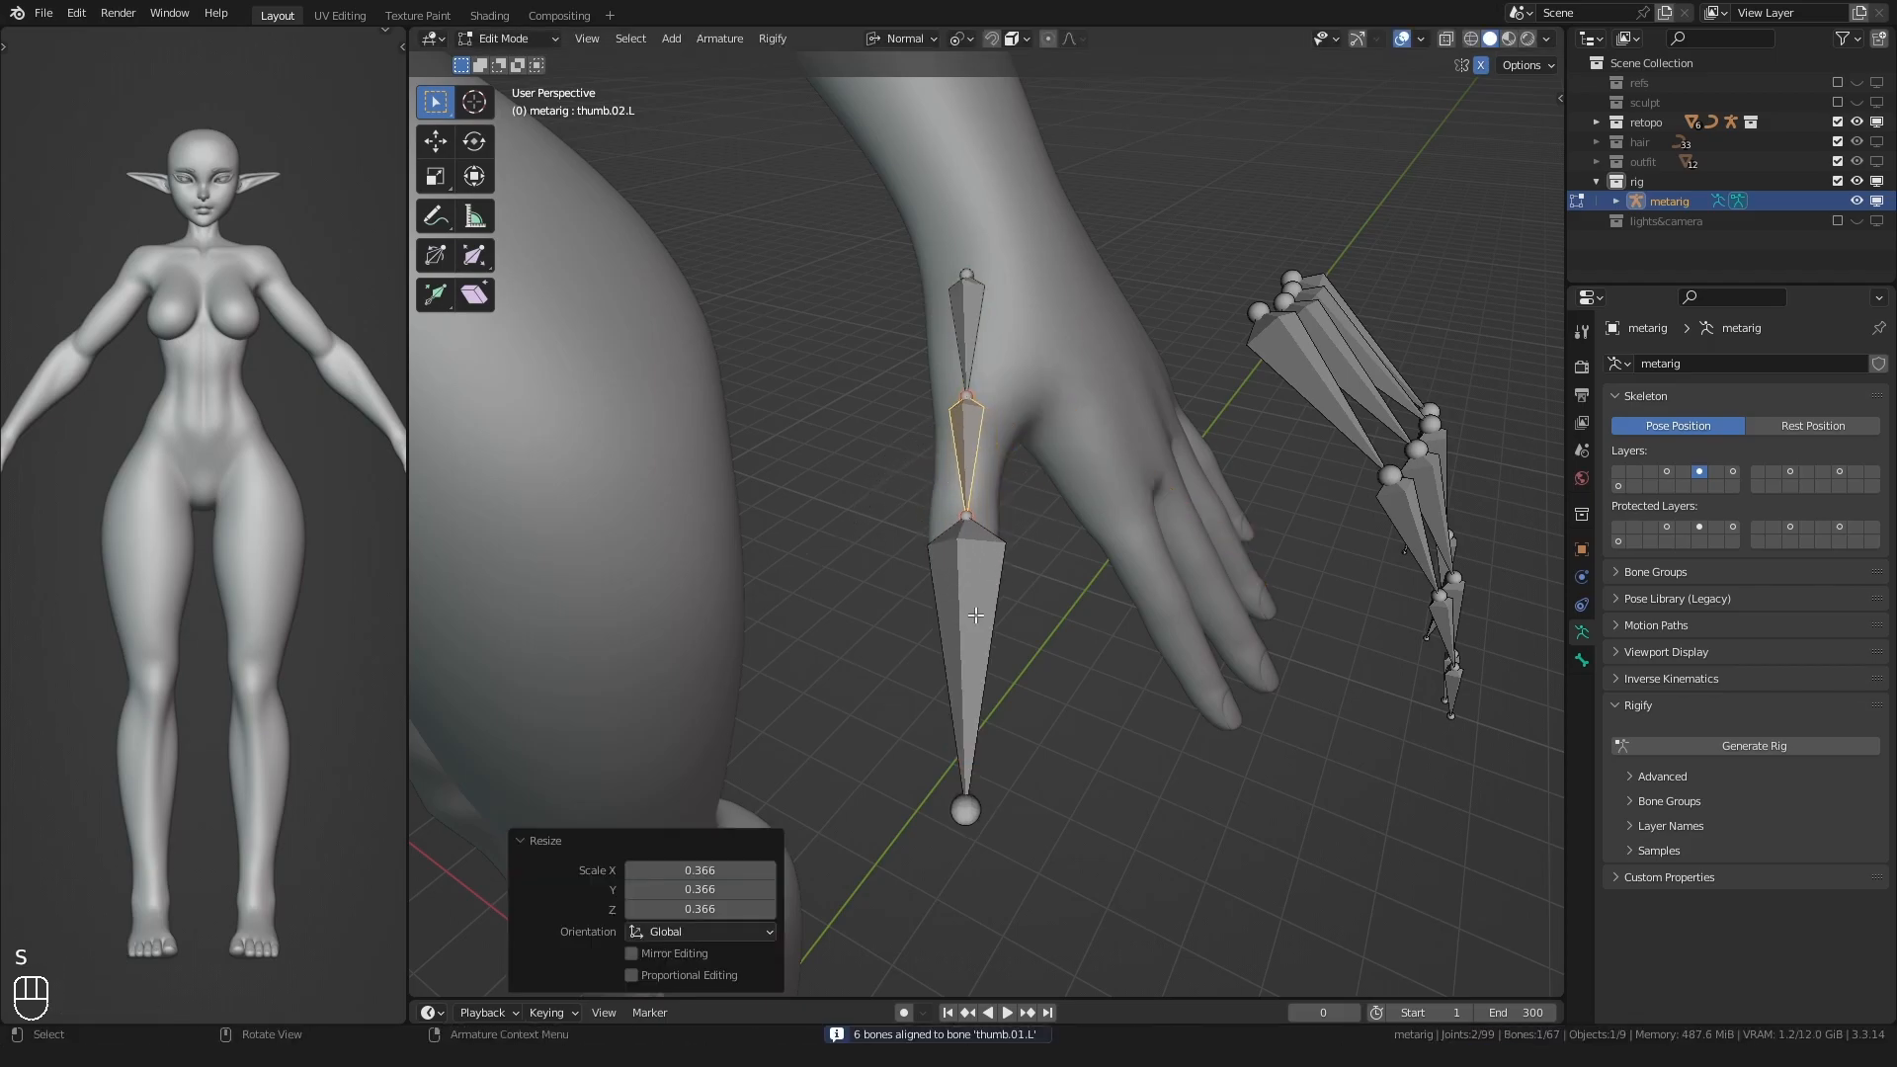
{"action": "left_click", "coordinate": [954, 692]}
{"action": "key", "text": "s"}
{"action": "left_click", "coordinate": [904, 535]}
- Select the whole thumb chain and nudge it about 0.001 m on each axis to center it in the thumb
{"action": "middle_click_drag", "start_coordinate": [904, 536], "coordinate": [857, 518]}
{"action": "key", "text": "a"}
{"action": "key", "text": "KP_Decimal"}
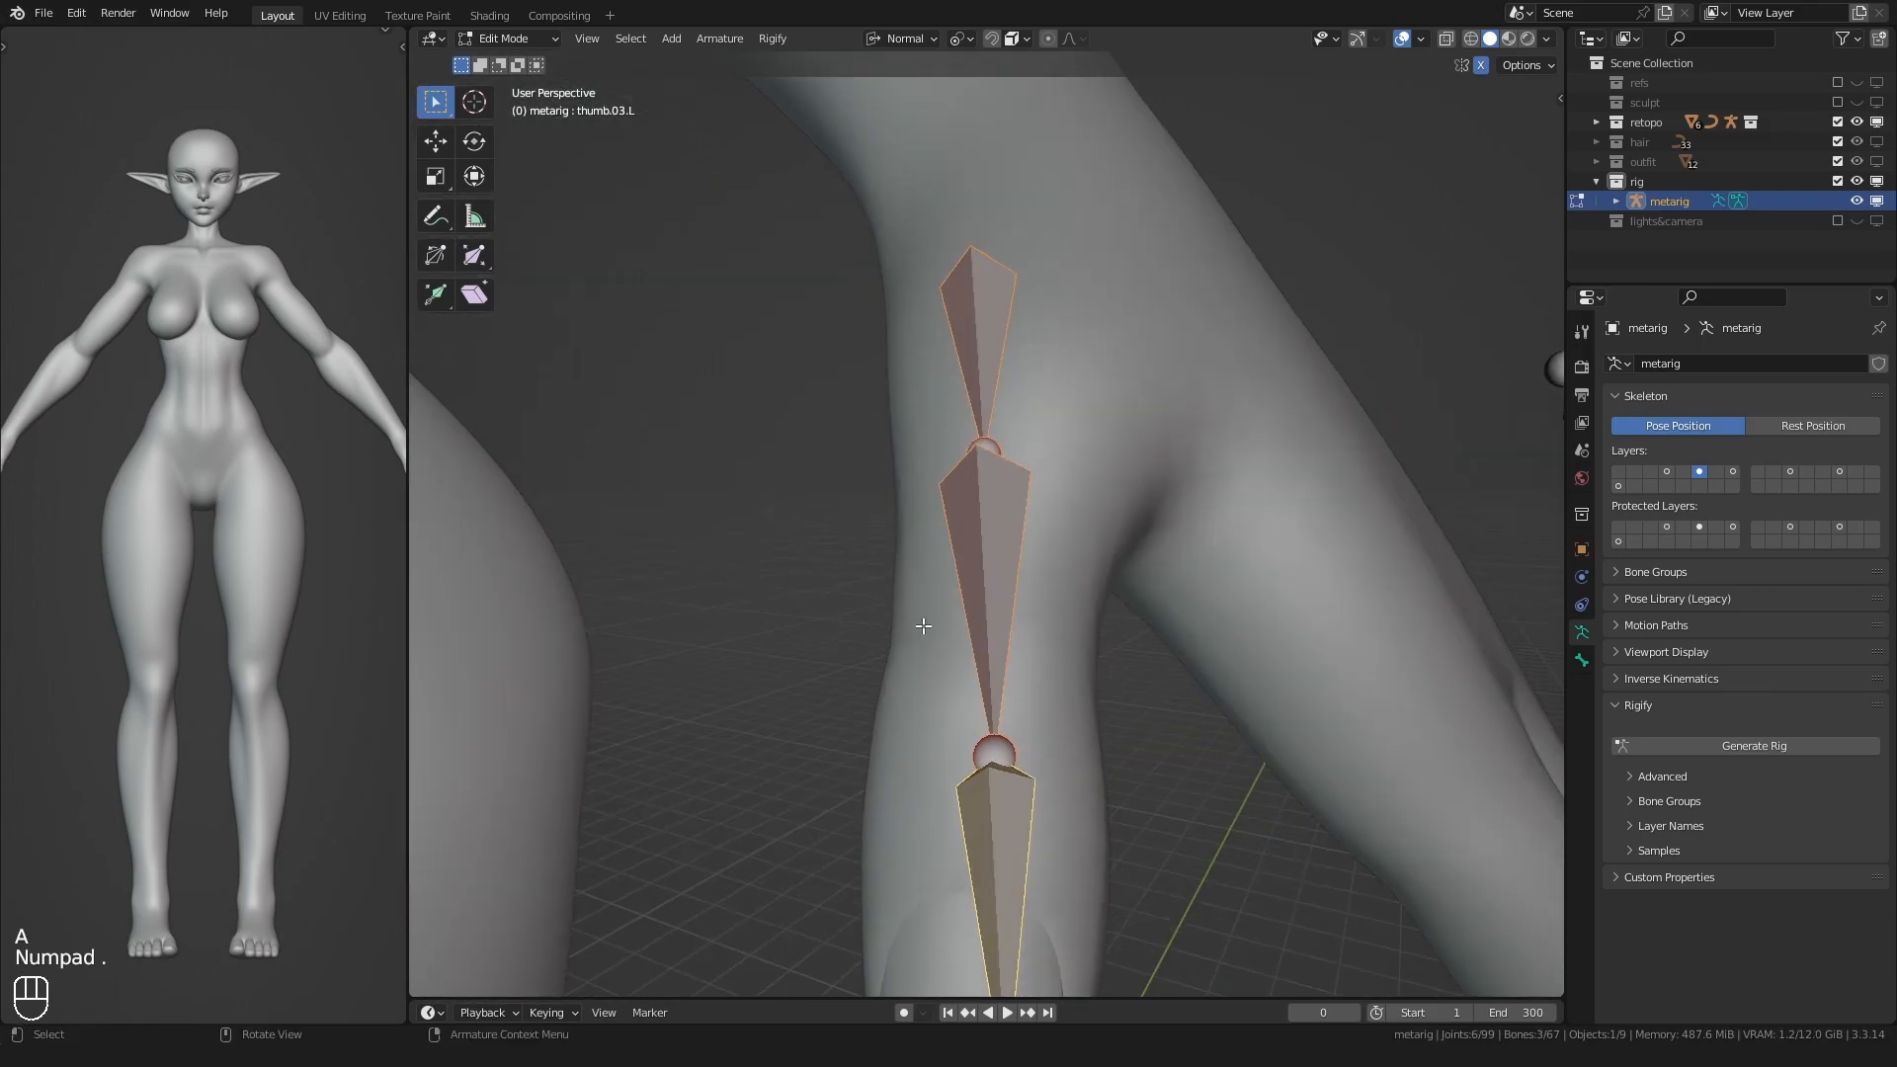
{"action": "key", "text": "KP_Decimal"}
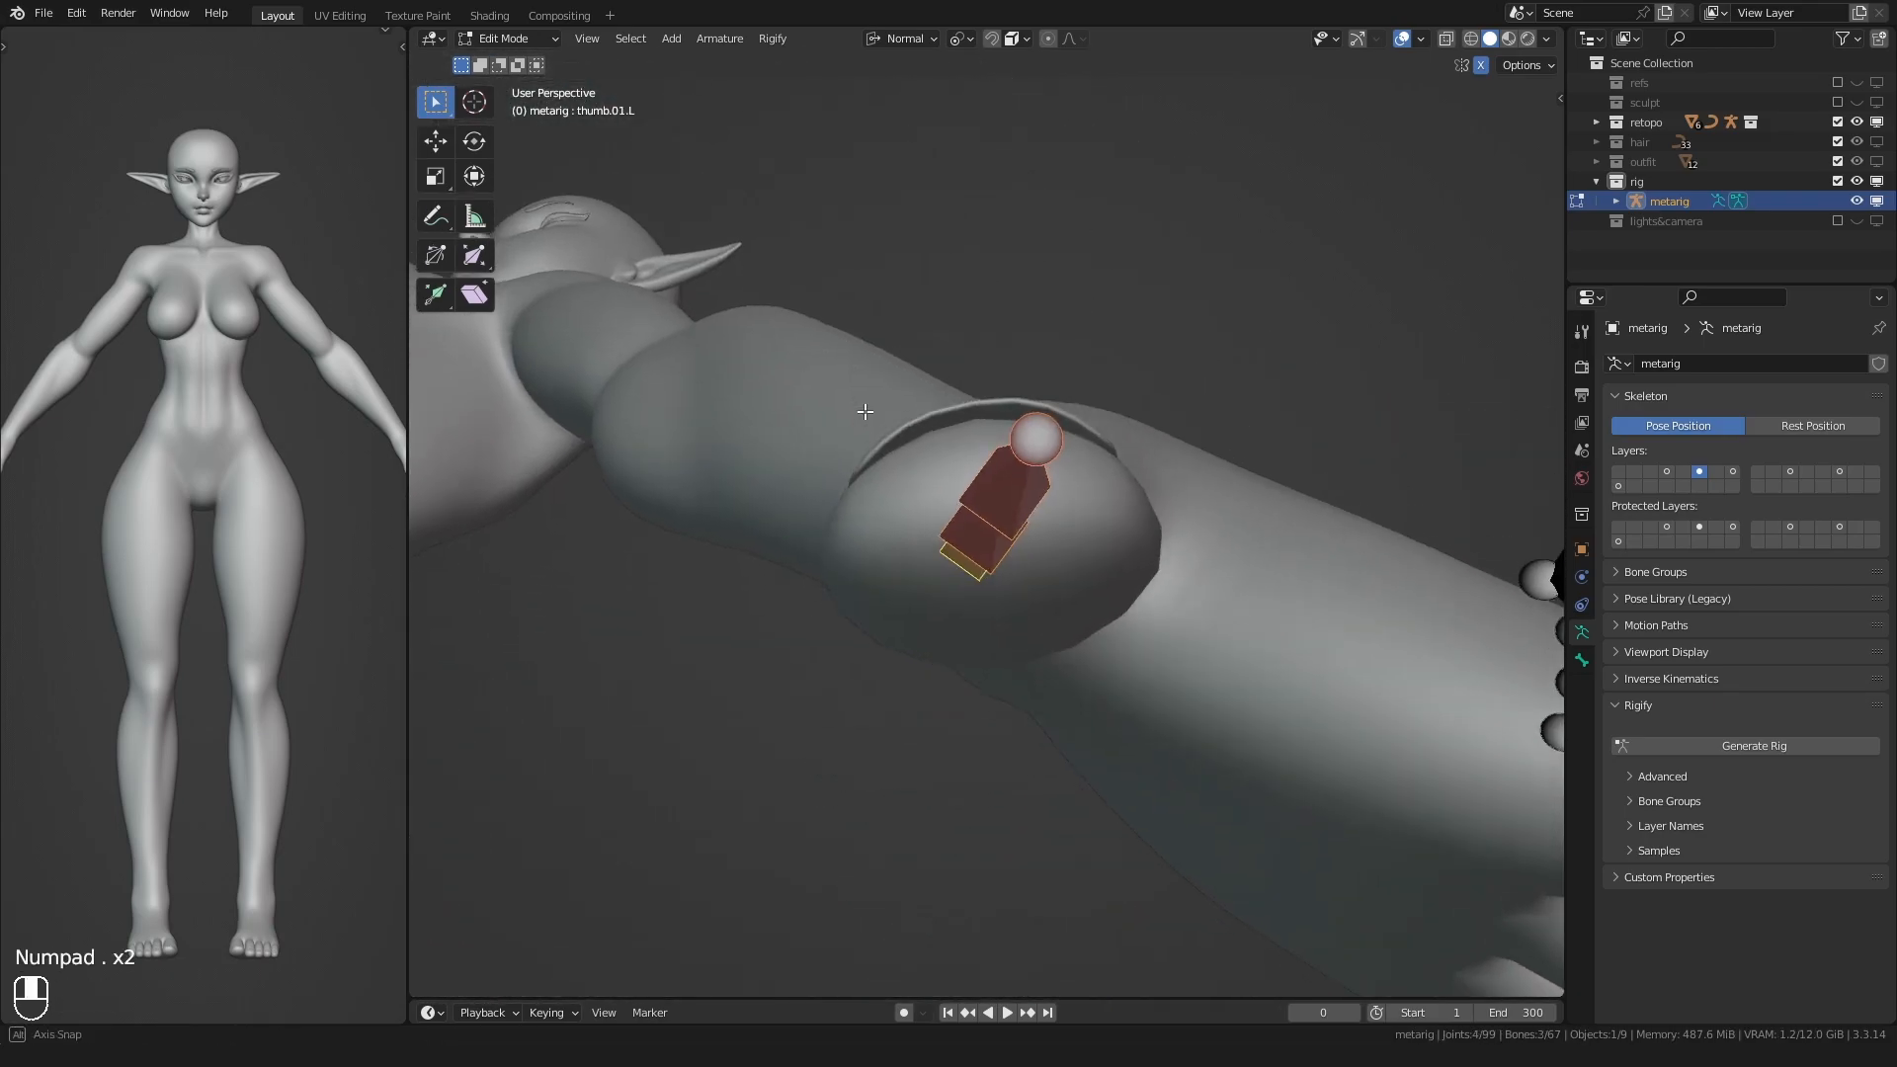
{"action": "left_click", "coordinate": [882, 546]}
{"action": "key", "text": "g"}
{"action": "left_click", "coordinate": [863, 531]}
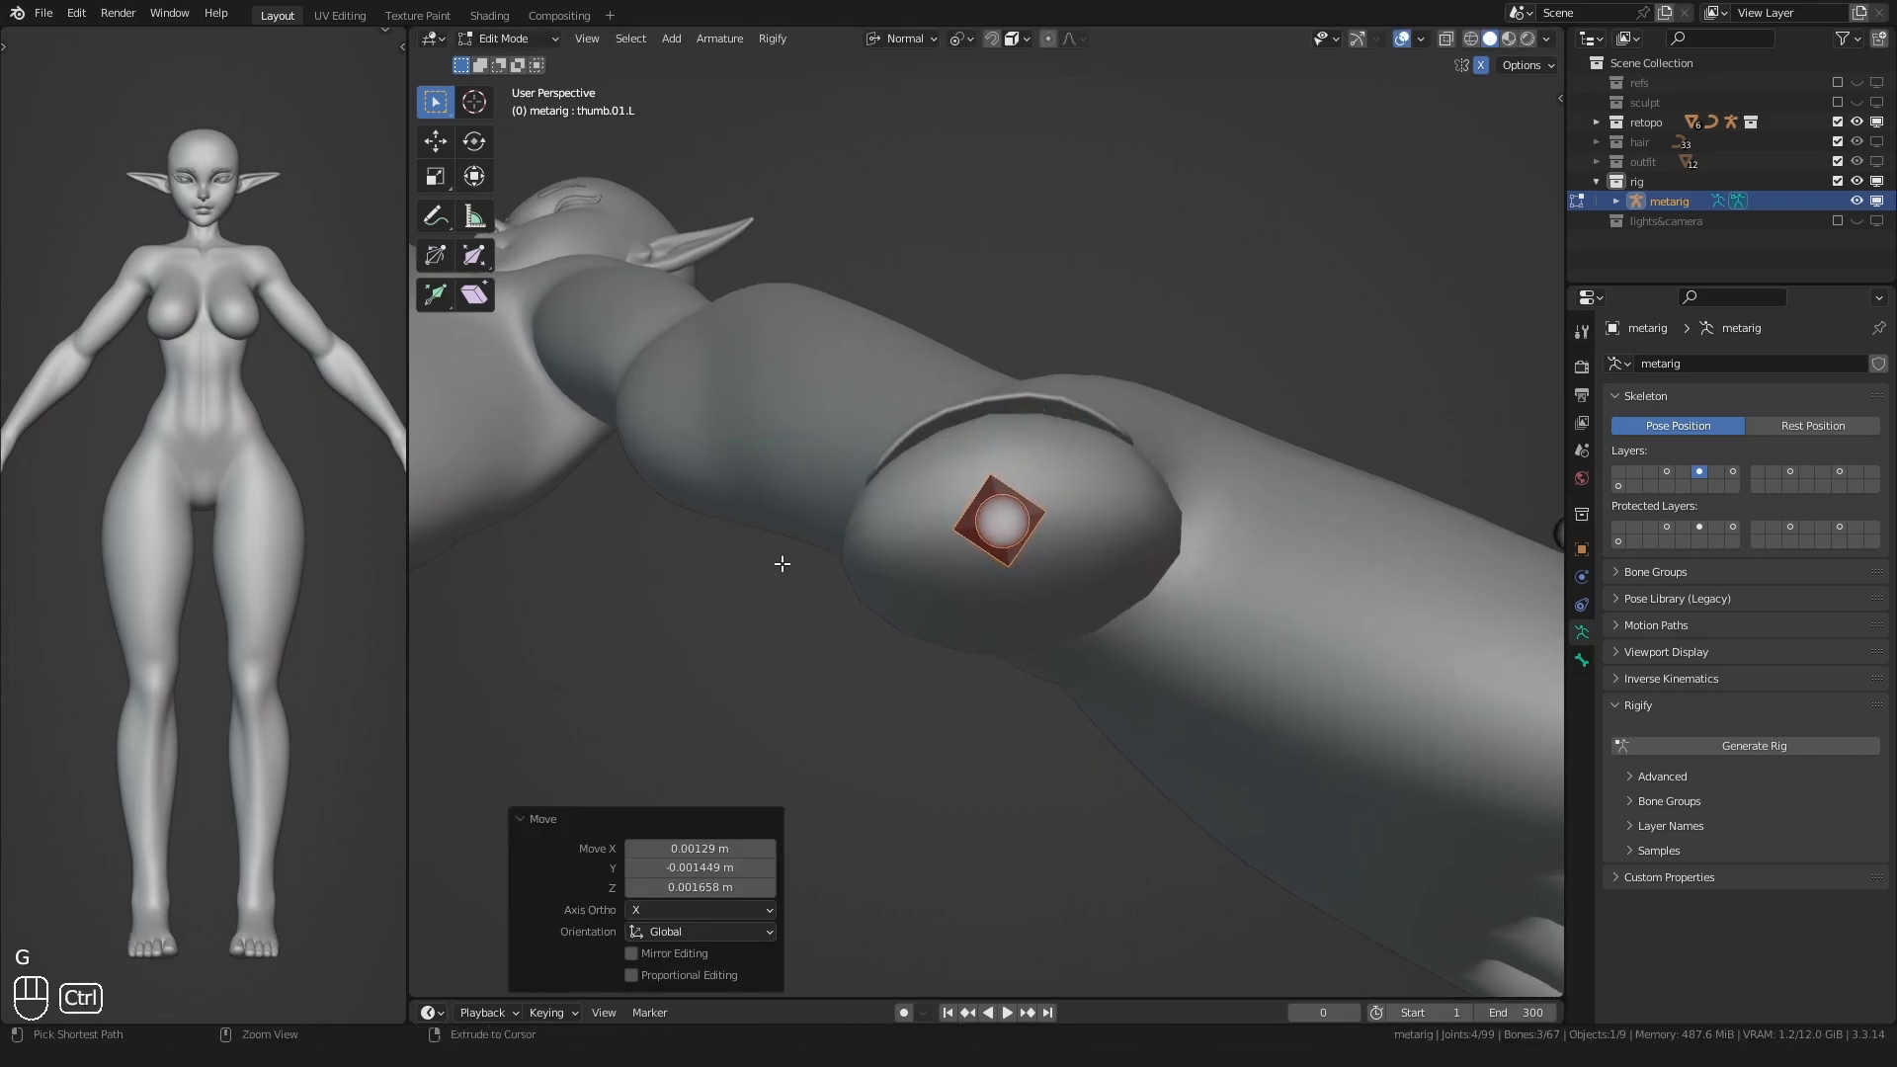
- Adjust the thumb bones along their own Z axis while looking down the length of the thumb
{"action": "left_click", "coordinate": [878, 655]}
{"action": "middle_click_drag", "start_coordinate": [878, 655], "coordinate": [932, 549]}
{"action": "left_click", "coordinate": [1152, 623]}
{"action": "left_click", "coordinate": [1062, 545]}
{"action": "middle_click_drag", "start_coordinate": [1062, 546], "coordinate": [795, 587]}
{"action": "key", "text": "g"}
{"action": "key", "text": "z"}
{"action": "key", "text": "z"}
{"action": "left_click", "coordinate": [1070, 563]}
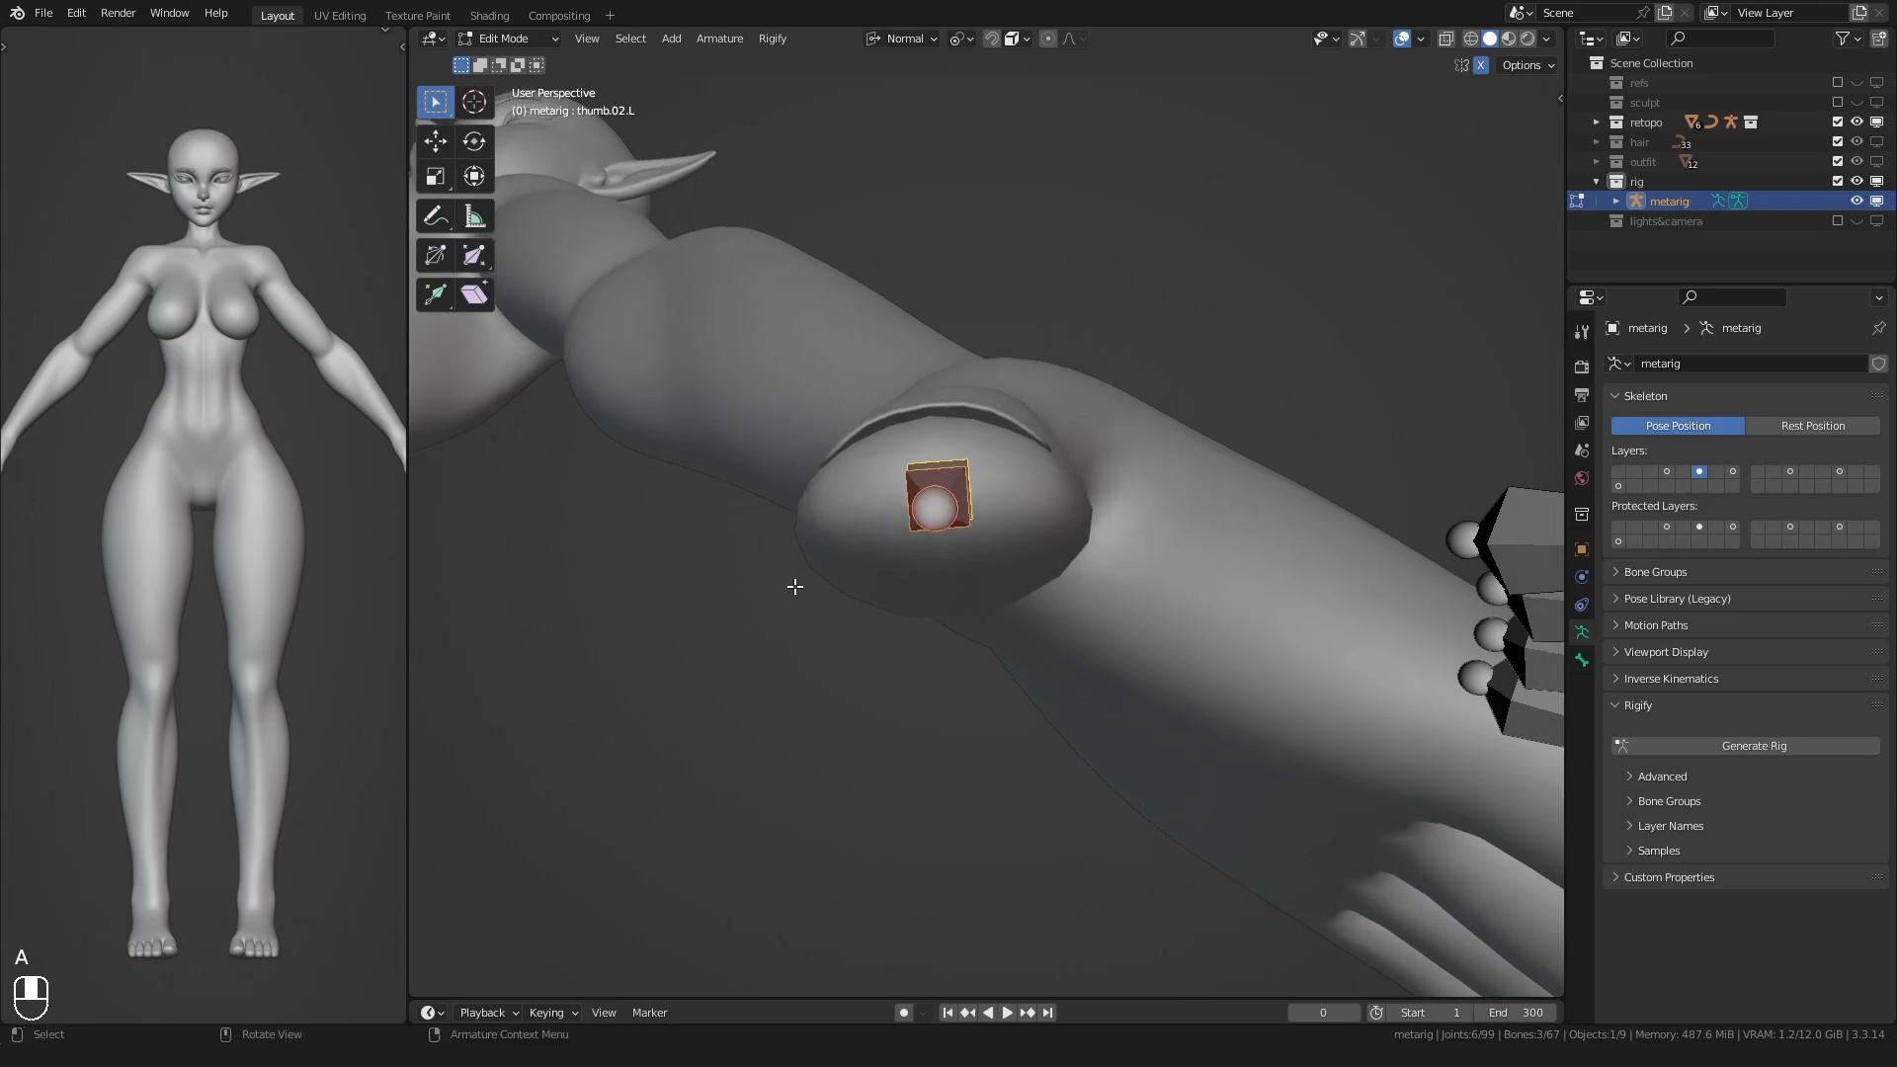
- Move the thumb bones twice more along their own Z axis to match the thumb's depth
{"action": "left_click", "coordinate": [864, 370]}
{"action": "middle_click_drag", "start_coordinate": [863, 369], "coordinate": [1116, 525]}
{"action": "left_click", "coordinate": [1002, 557]}
{"action": "key", "text": "g"}
{"action": "key", "text": "z"}
{"action": "key", "text": "z"}
{"action": "left_click", "coordinate": [969, 532]}
{"action": "key", "text": "g"}
{"action": "key", "text": "z"}
{"action": "key", "text": "z"}
{"action": "left_click", "coordinate": [1059, 514]}
- Scale the thumb tip bone to about 0.91 so it ends inside the thumb tip
{"action": "left_click", "coordinate": [1128, 528]}
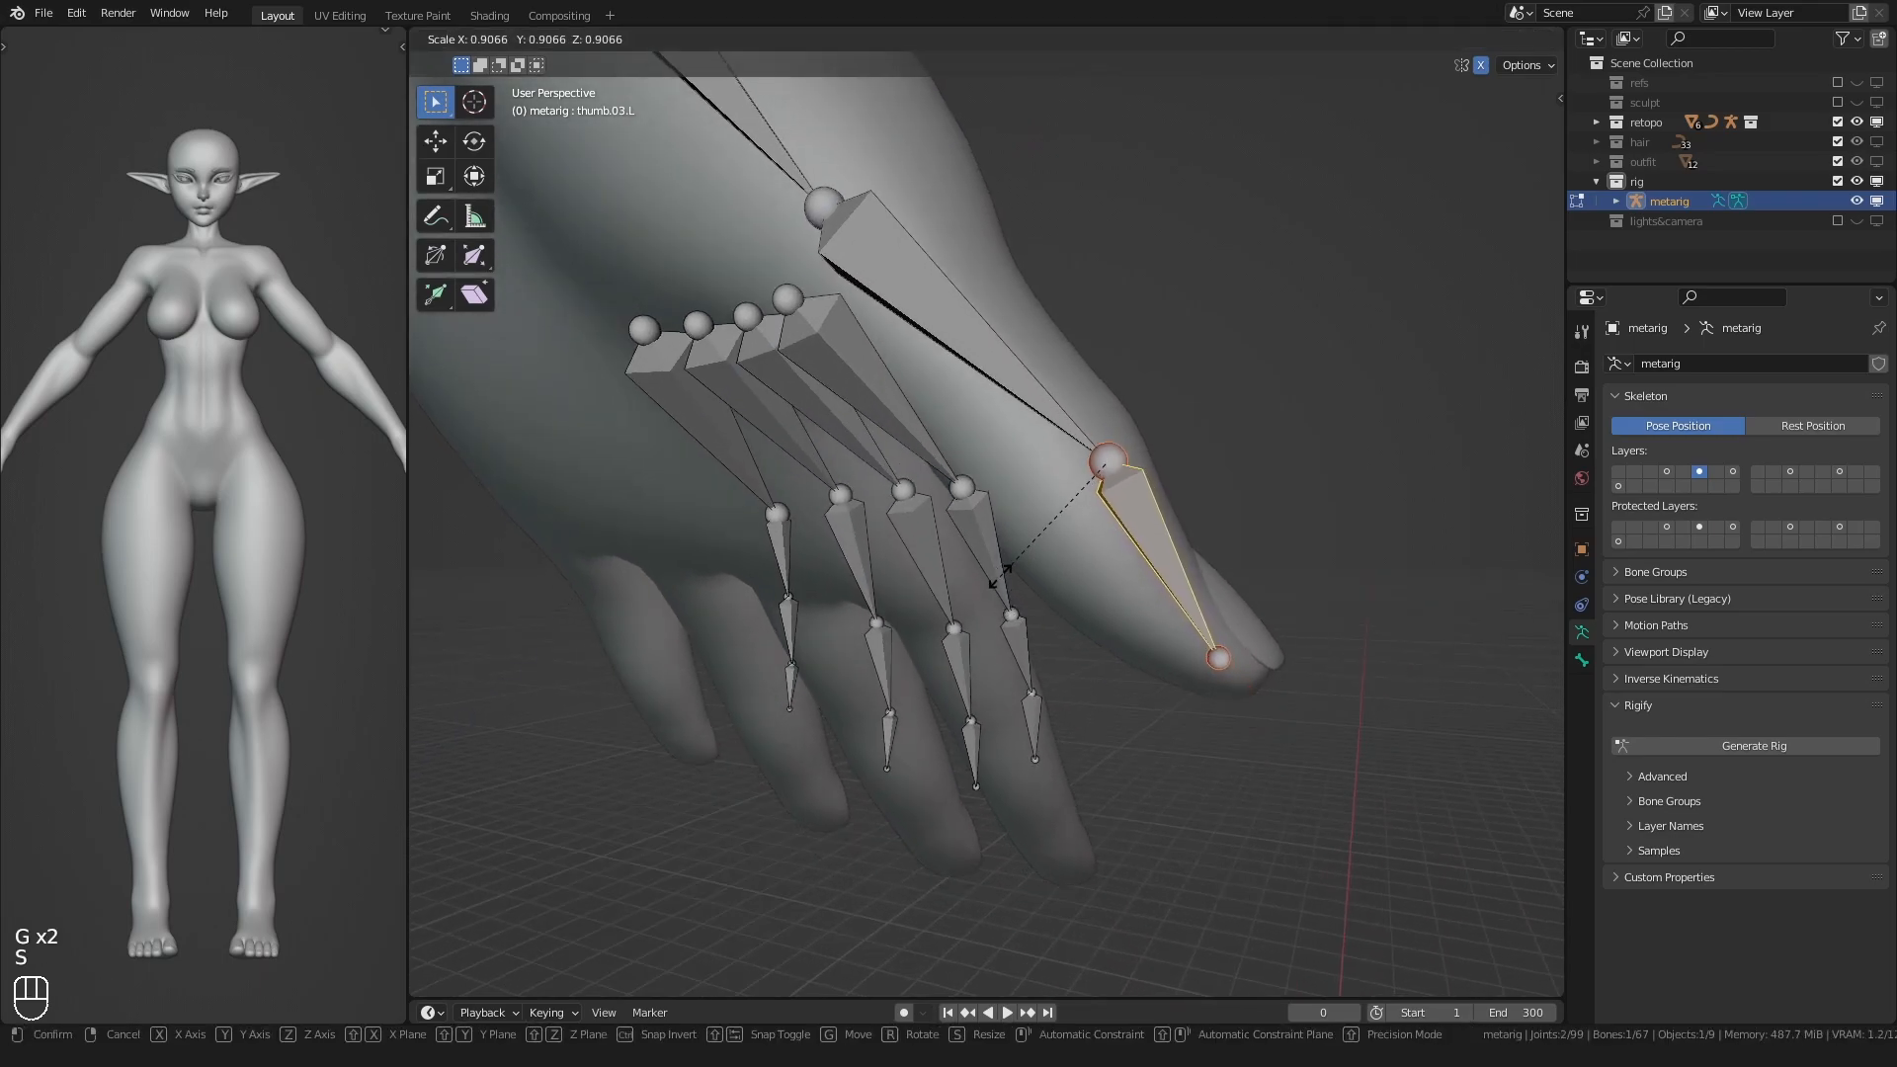
{"action": "left_click", "coordinate": [1001, 578]}
{"action": "middle_click_drag", "start_coordinate": [934, 425], "coordinate": [1012, 508], "text": "shift"}
{"action": "left_click", "coordinate": [907, 307]}
{"action": "left_click", "coordinate": [877, 306]}
{"action": "middle_click_drag", "start_coordinate": [877, 307], "coordinate": [939, 395]}
- Resize the thumb bone again to line up its joint with the thumb knuckle, and clear the selection
{"action": "left_click", "coordinate": [1179, 515]}
{"action": "left_click", "coordinate": [1036, 599]}
{"action": "middle_click_drag", "start_coordinate": [1036, 599], "coordinate": [1072, 601]}
{"action": "key", "text": "s"}
{"action": "left_click", "coordinate": [1072, 602]}
{"action": "middle_click_drag", "start_coordinate": [1087, 514], "coordinate": [1054, 494]}
{"action": "left_click", "coordinate": [1125, 377]}
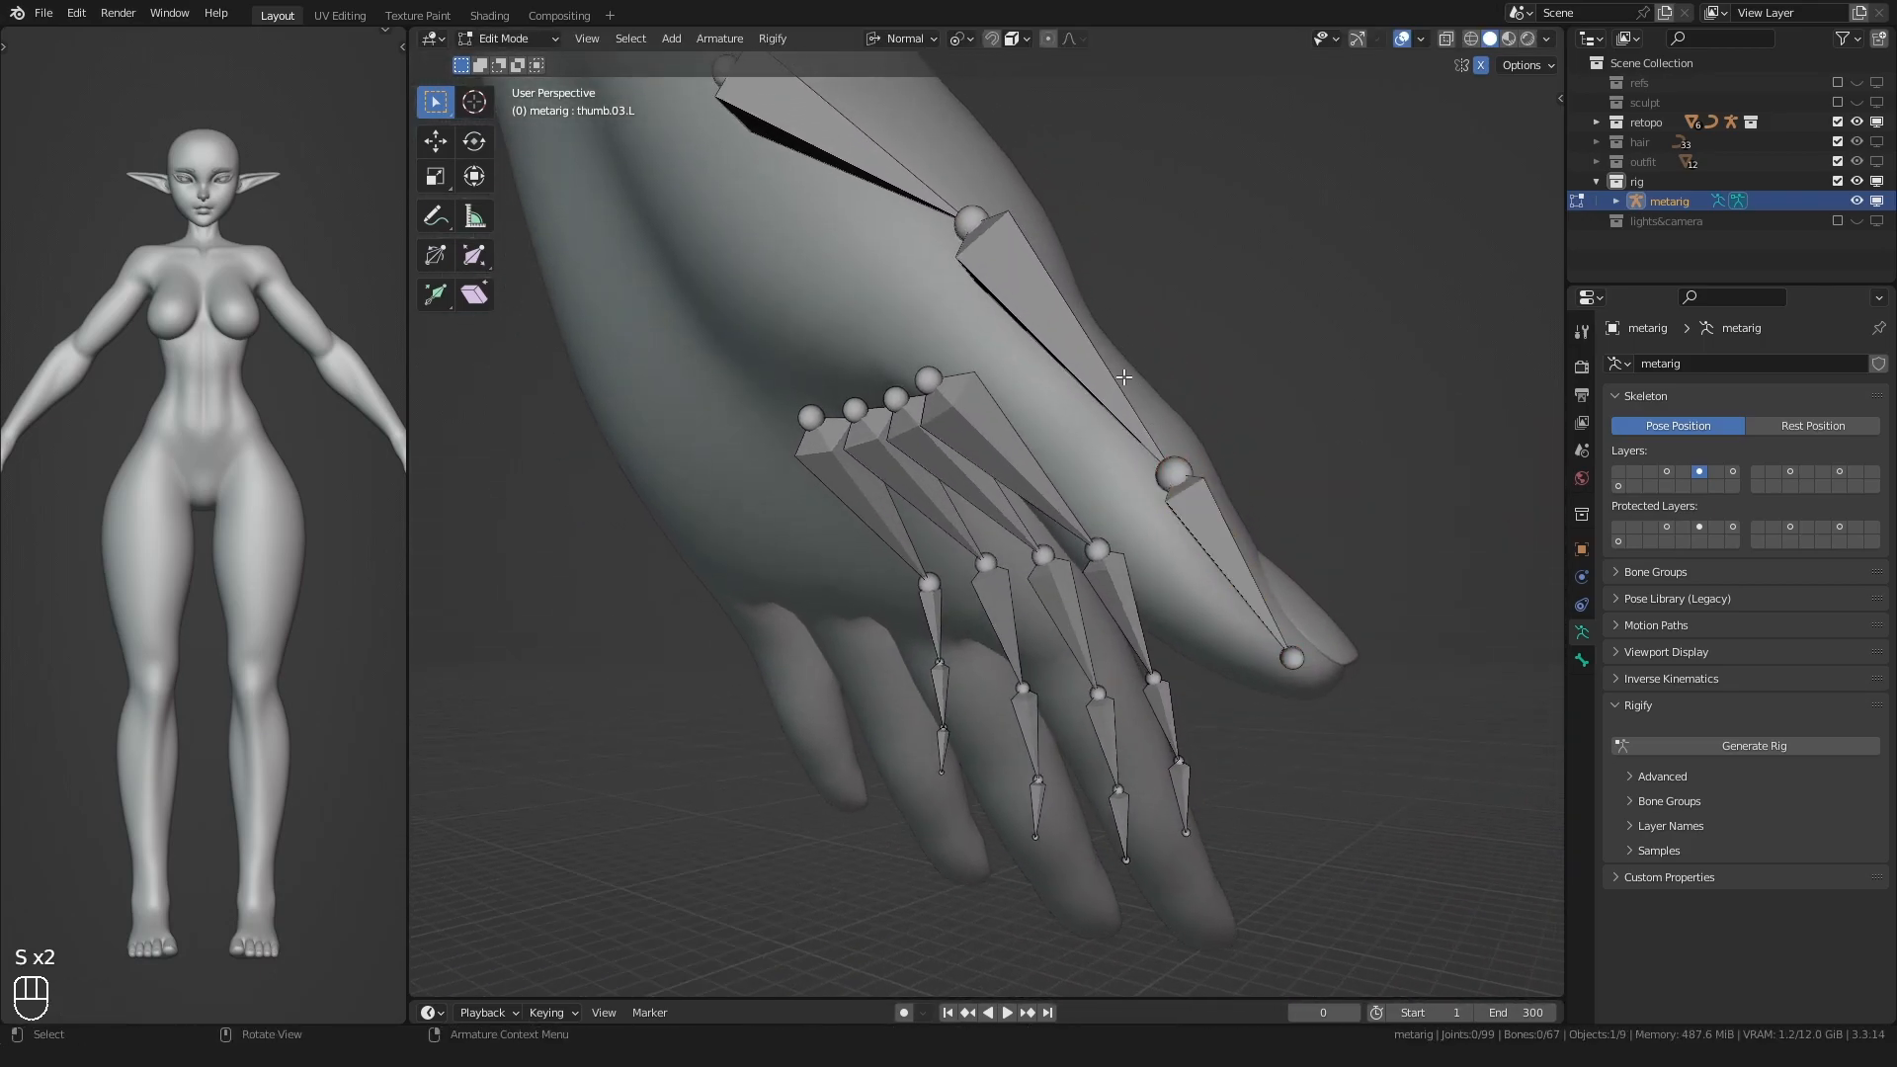
- Fine-tune the thumb bone lengths with two more scale adjustments viewed from different angles
{"action": "left_click", "coordinate": [941, 447]}
{"action": "middle_click_drag", "start_coordinate": [941, 446], "coordinate": [1176, 358]}
{"action": "key", "text": "s"}
{"action": "left_click", "coordinate": [951, 505]}
{"action": "middle_click_drag", "start_coordinate": [951, 505], "coordinate": [961, 423]}
{"action": "key", "text": "s"}
{"action": "left_click", "coordinate": [974, 470]}
- Select the three thumb bones and rotate them -3.83° in the current view
{"action": "scroll", "coordinate": [966, 483], "scroll_direction": "down", "scroll_amount": 2}
{"action": "scroll", "coordinate": [940, 480], "scroll_direction": "up", "scroll_amount": 1}
{"action": "key", "text": "a"}
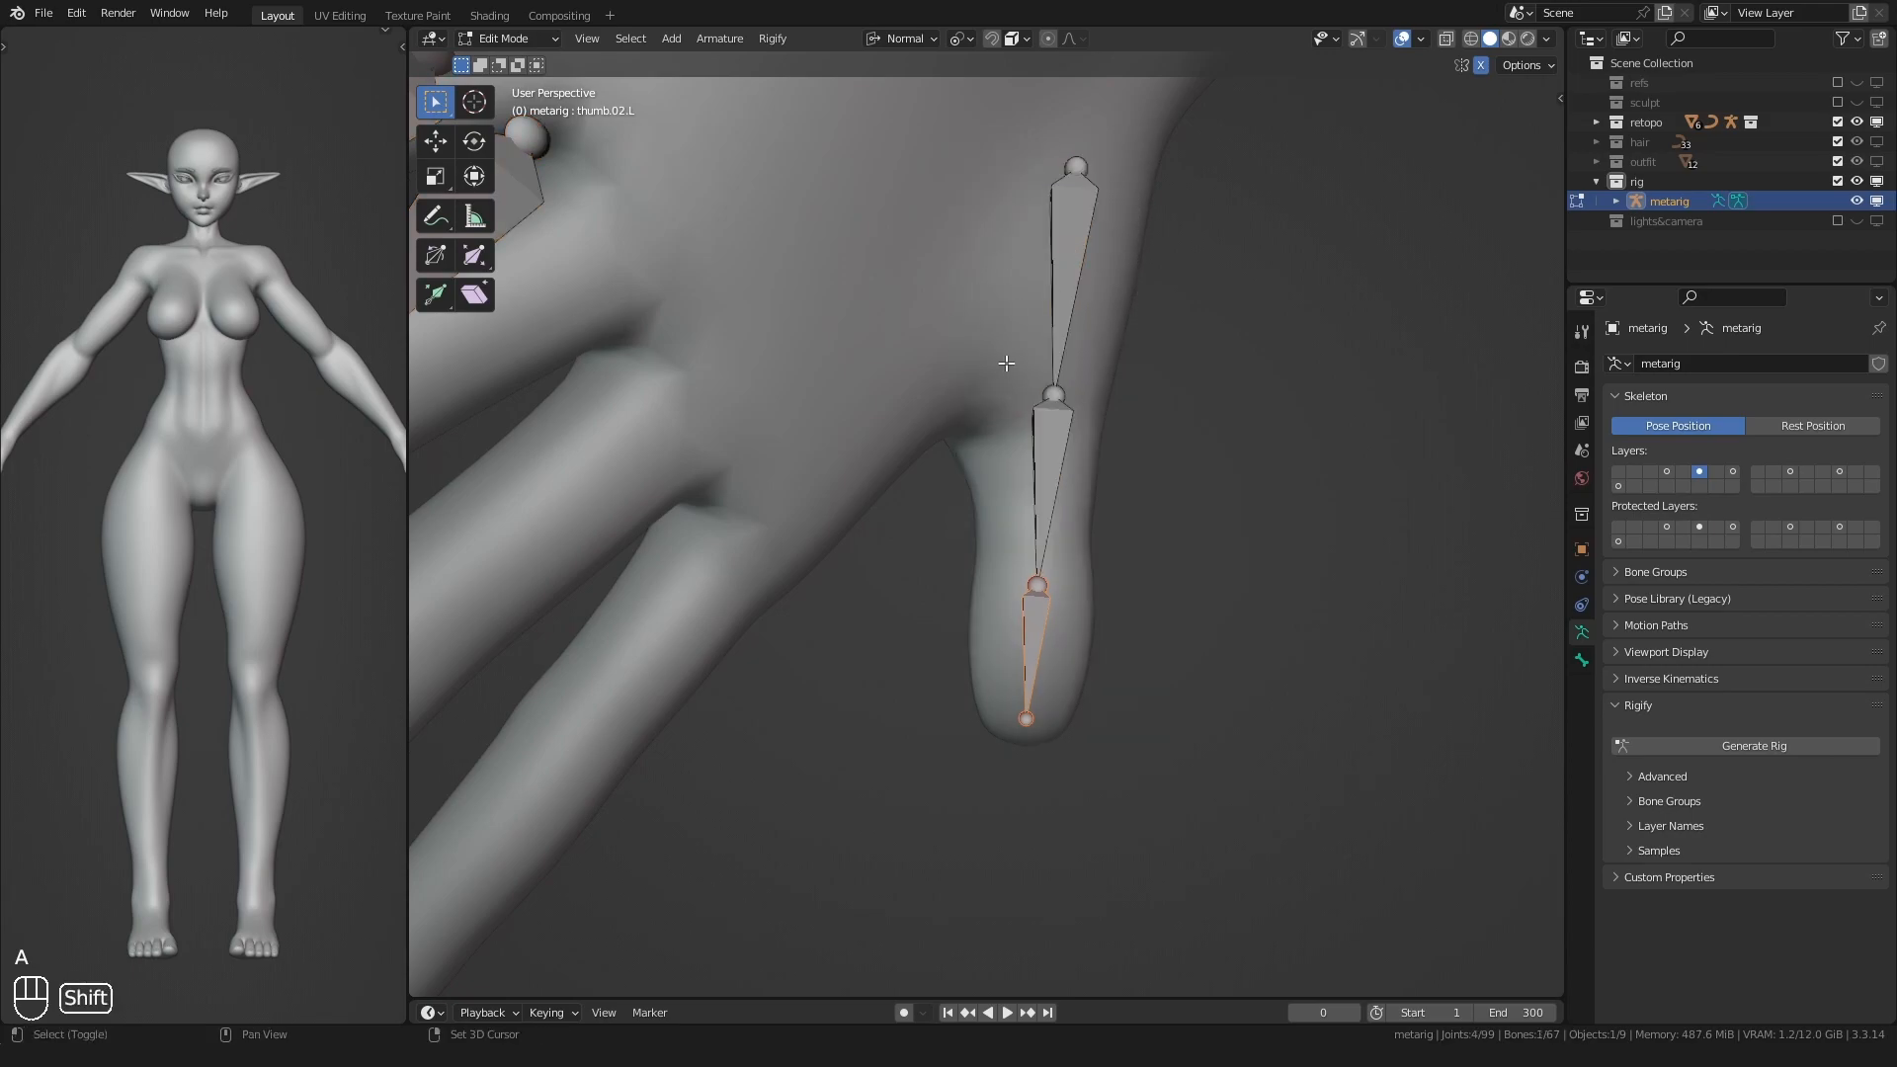
{"action": "left_click", "coordinate": [901, 454]}
{"action": "key", "text": "r"}
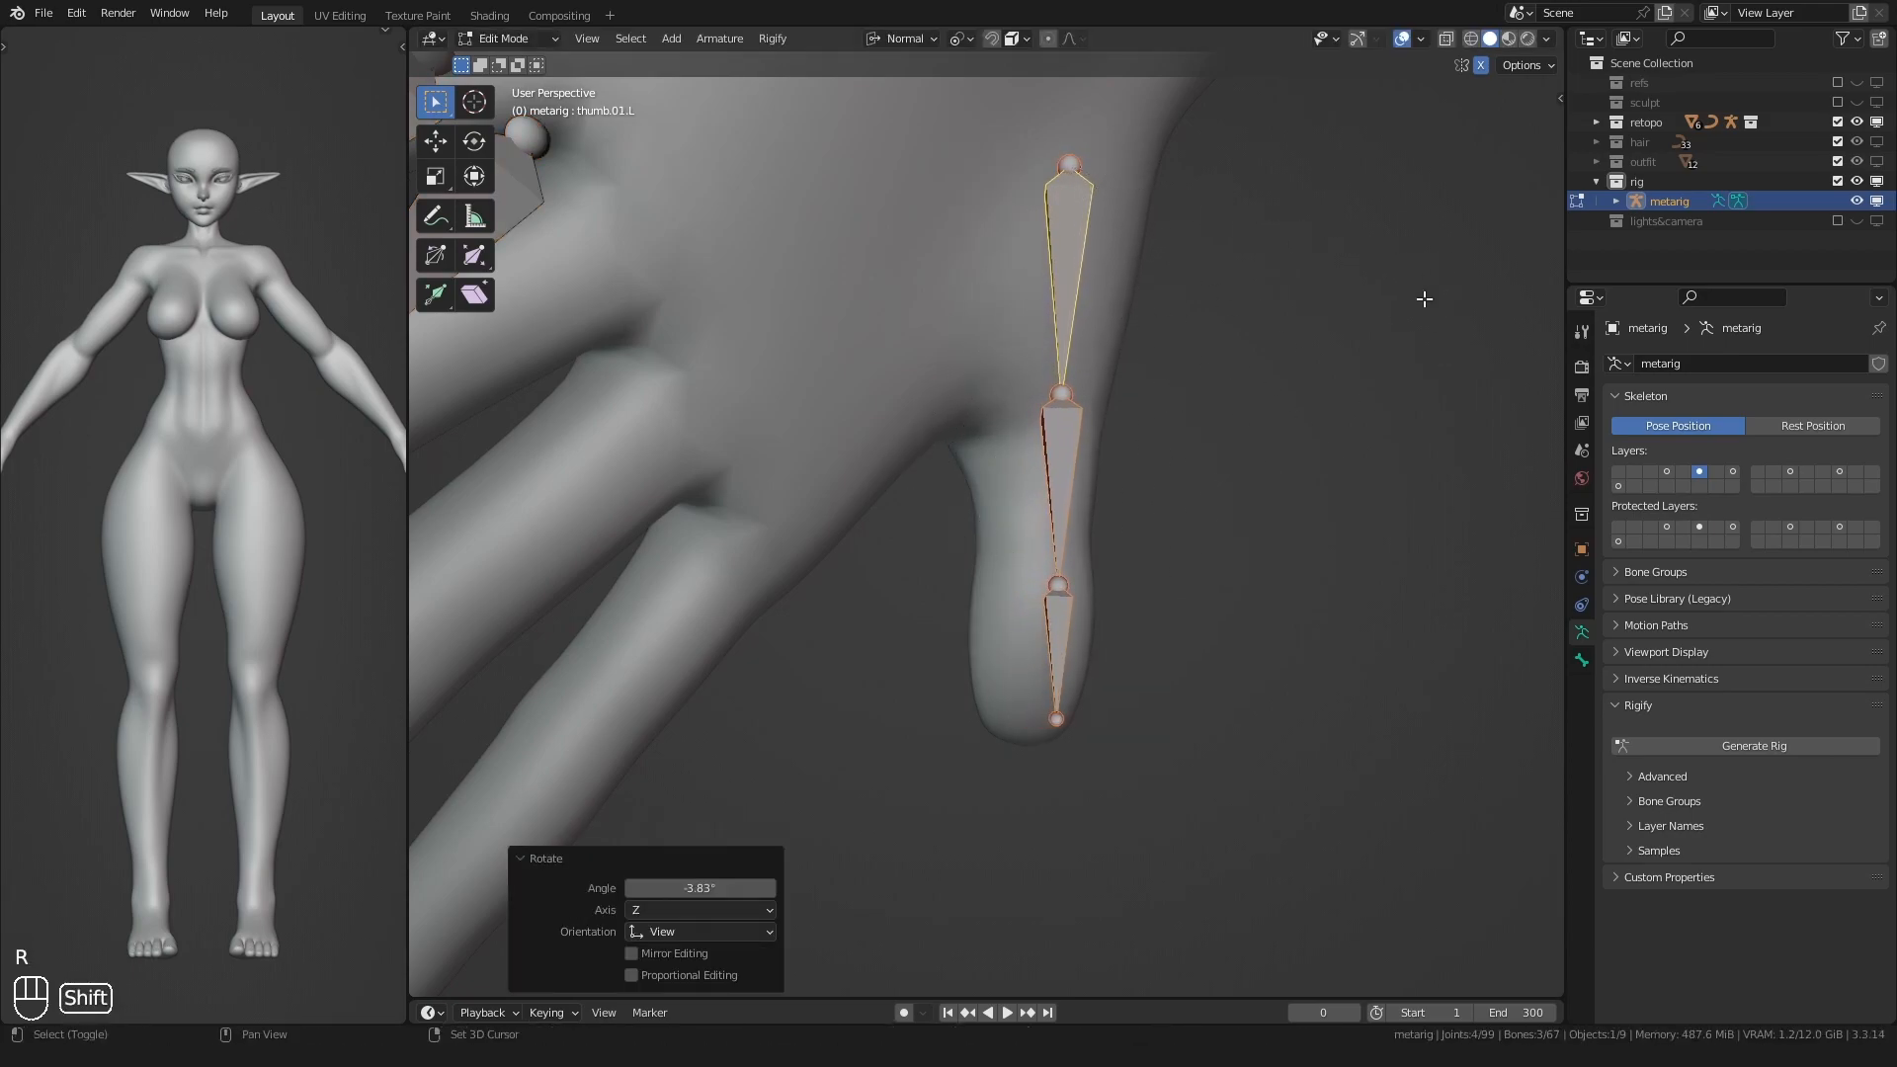
- Move the thumb bones in the current view so they sit centred inside the thumb
{"action": "left_click", "coordinate": [802, 485]}
{"action": "scroll", "coordinate": [802, 485], "scroll_direction": "down", "scroll_amount": 2}
{"action": "middle_click_drag", "start_coordinate": [802, 485], "coordinate": [703, 511]}
{"action": "scroll", "coordinate": [703, 537], "scroll_direction": "up", "scroll_amount": 2}
{"action": "key", "text": "g"}
{"action": "left_click", "coordinate": [689, 532]}
{"action": "left_click", "coordinate": [730, 532]}
- Select the upper joints of the four palm bones and move them onto the wrist with snapping enabled
{"action": "scroll", "coordinate": [724, 530], "scroll_direction": "down", "scroll_amount": 3}
{"action": "middle_click_drag", "start_coordinate": [724, 529], "coordinate": [1055, 583]}
{"action": "left_click_drag", "start_coordinate": [1131, 484], "coordinate": [1340, 389]}
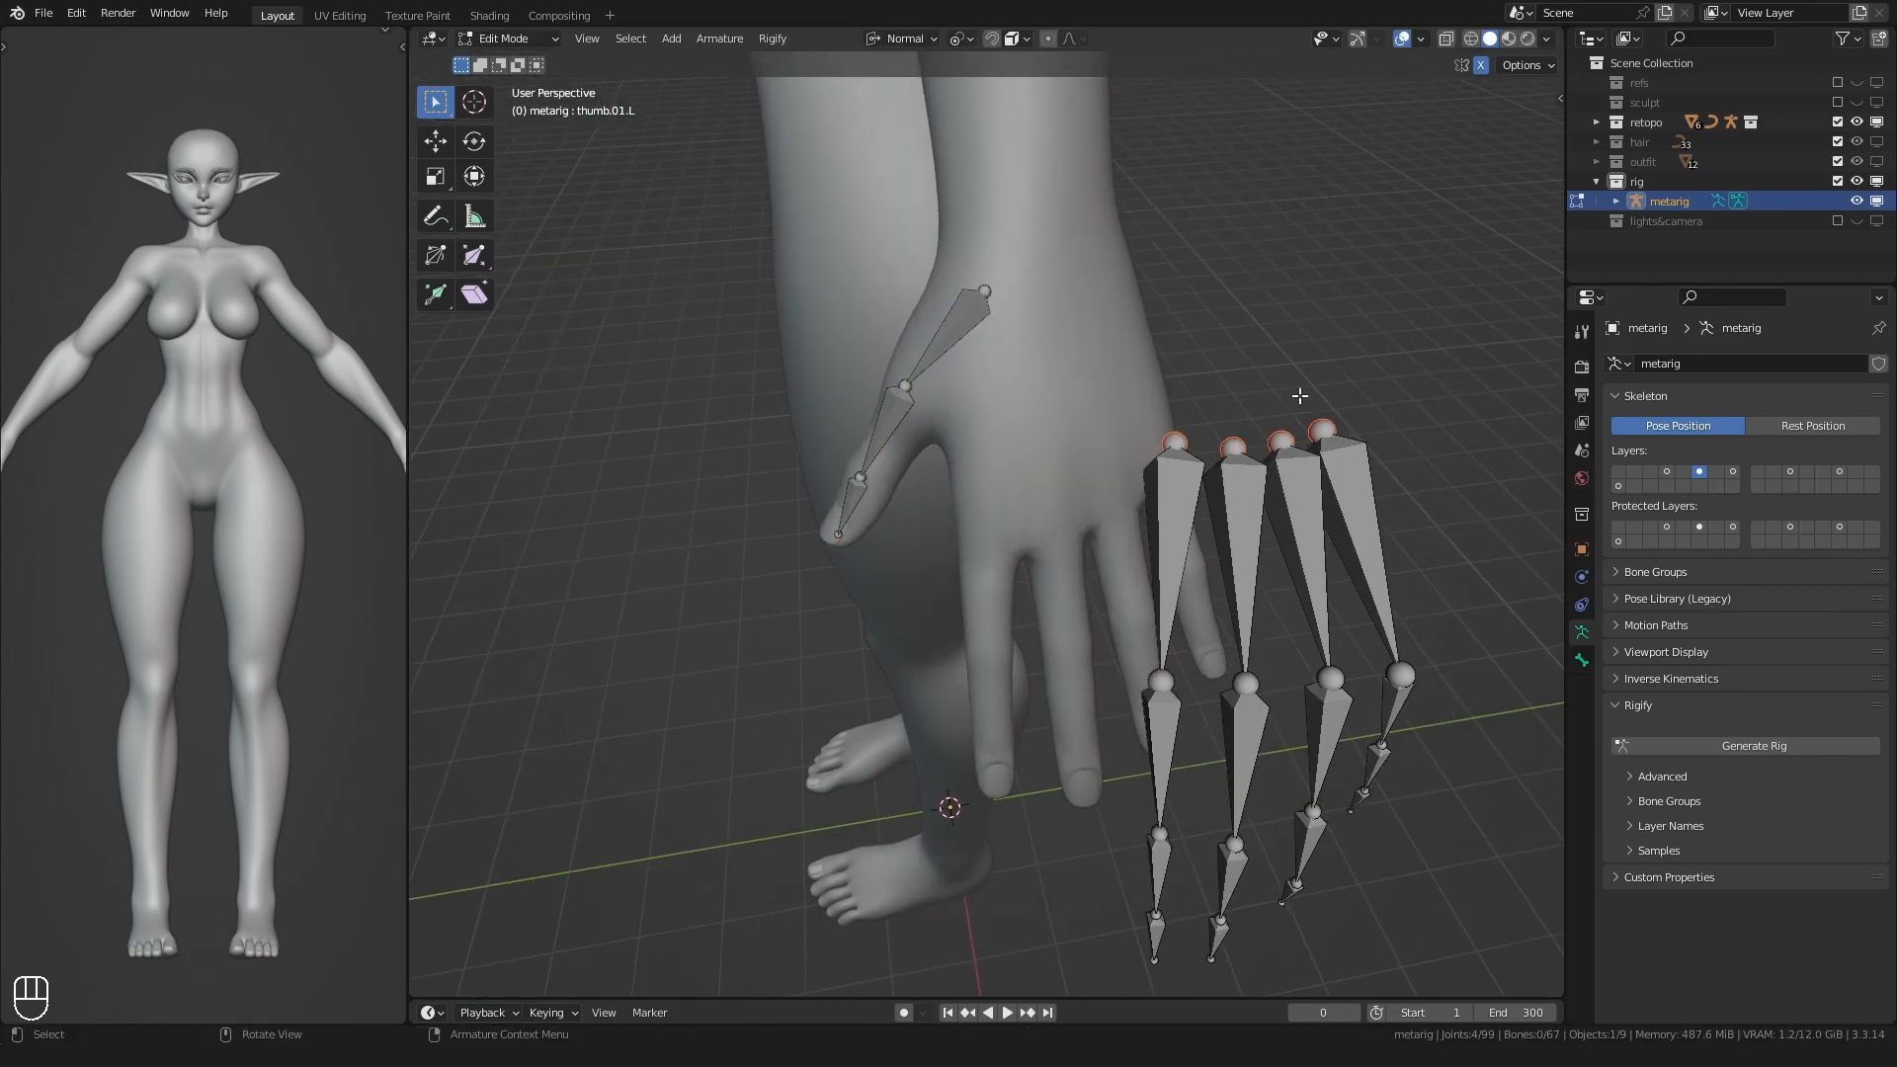
{"action": "middle_click_drag", "start_coordinate": [1112, 429], "coordinate": [1118, 526], "text": "shift"}
{"action": "key", "text": "shift+Tab"}
{"action": "key", "text": "g"}
{"action": "left_click", "coordinate": [1009, 381]}
- Scale the four palm joints to 0.839 so they fit across the wrist
{"action": "key", "text": "s"}
{"action": "right_click", "coordinate": [1026, 373]}
{"action": "key", "text": "s"}
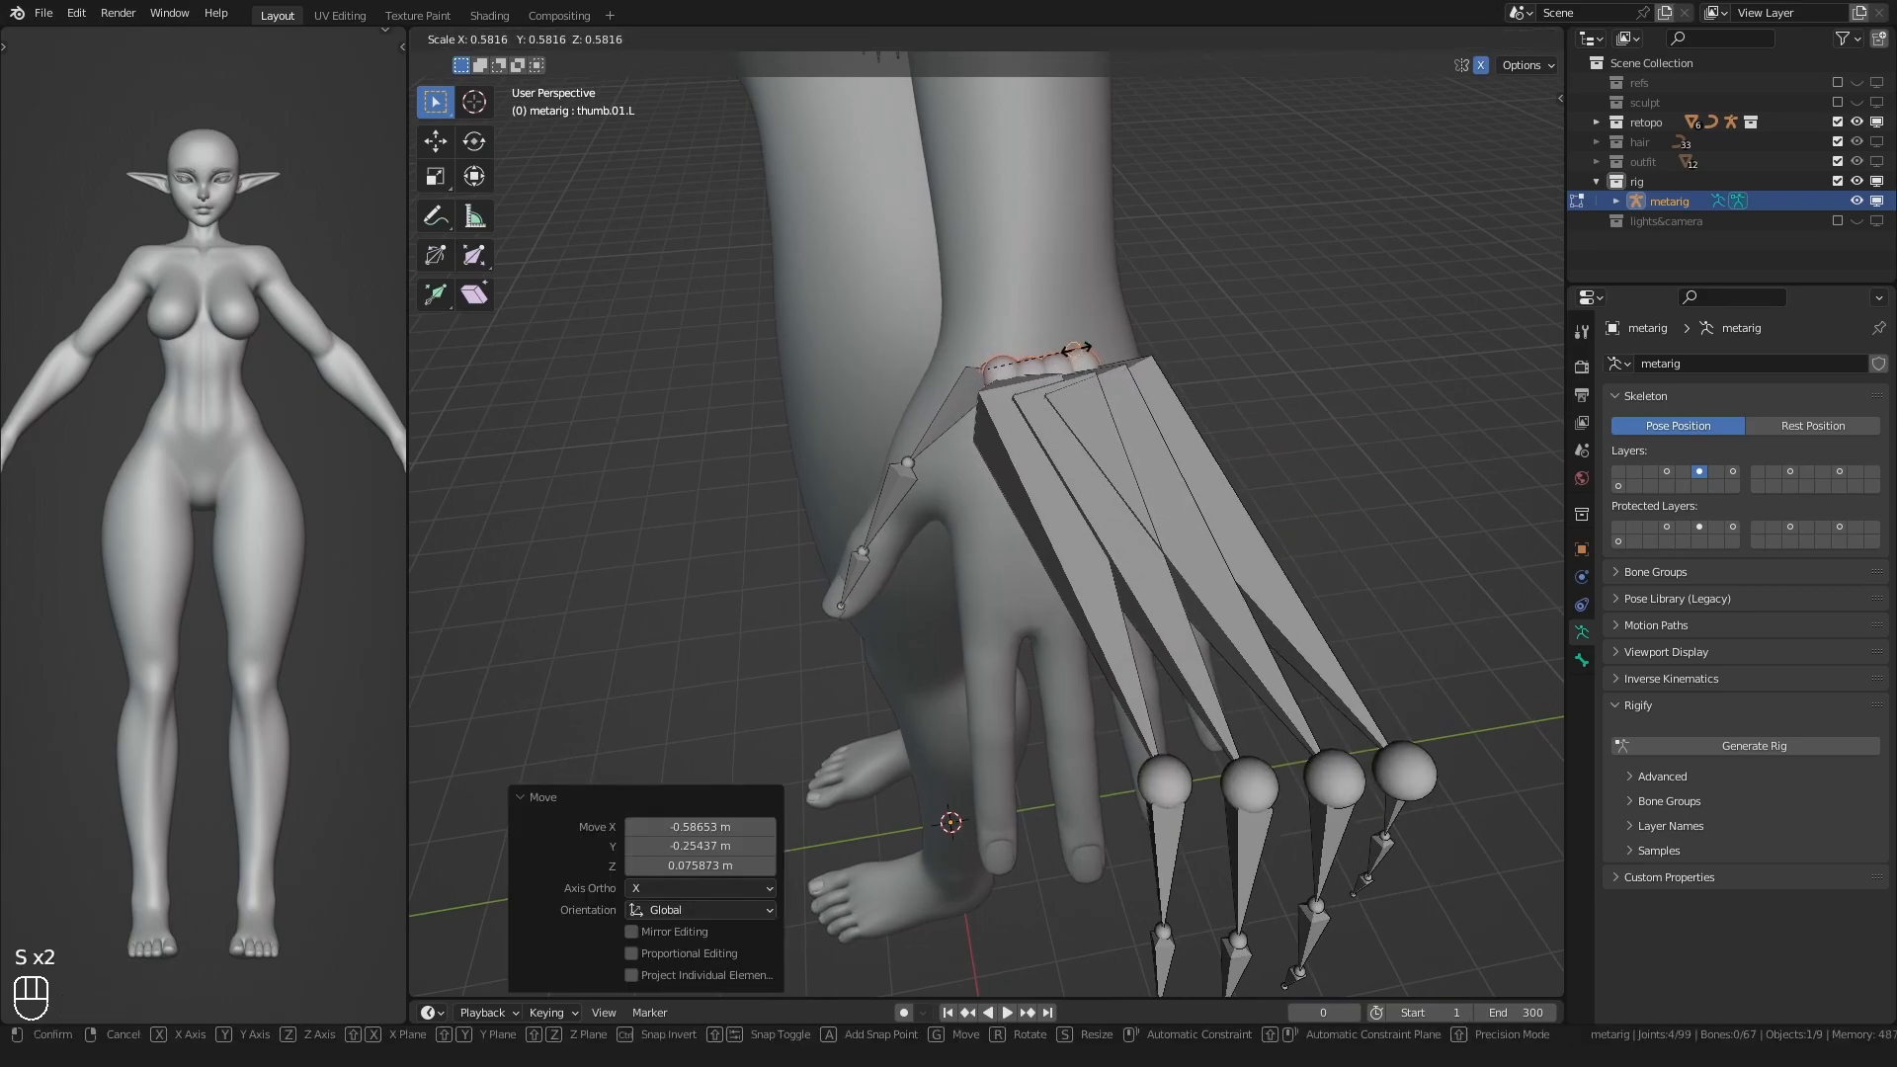
{"action": "left_click", "coordinate": [1119, 360]}
{"action": "middle_click_drag", "start_coordinate": [1119, 360], "coordinate": [1072, 327]}
{"action": "middle_click_drag", "start_coordinate": [1072, 553], "coordinate": [1072, 435], "text": "shift"}
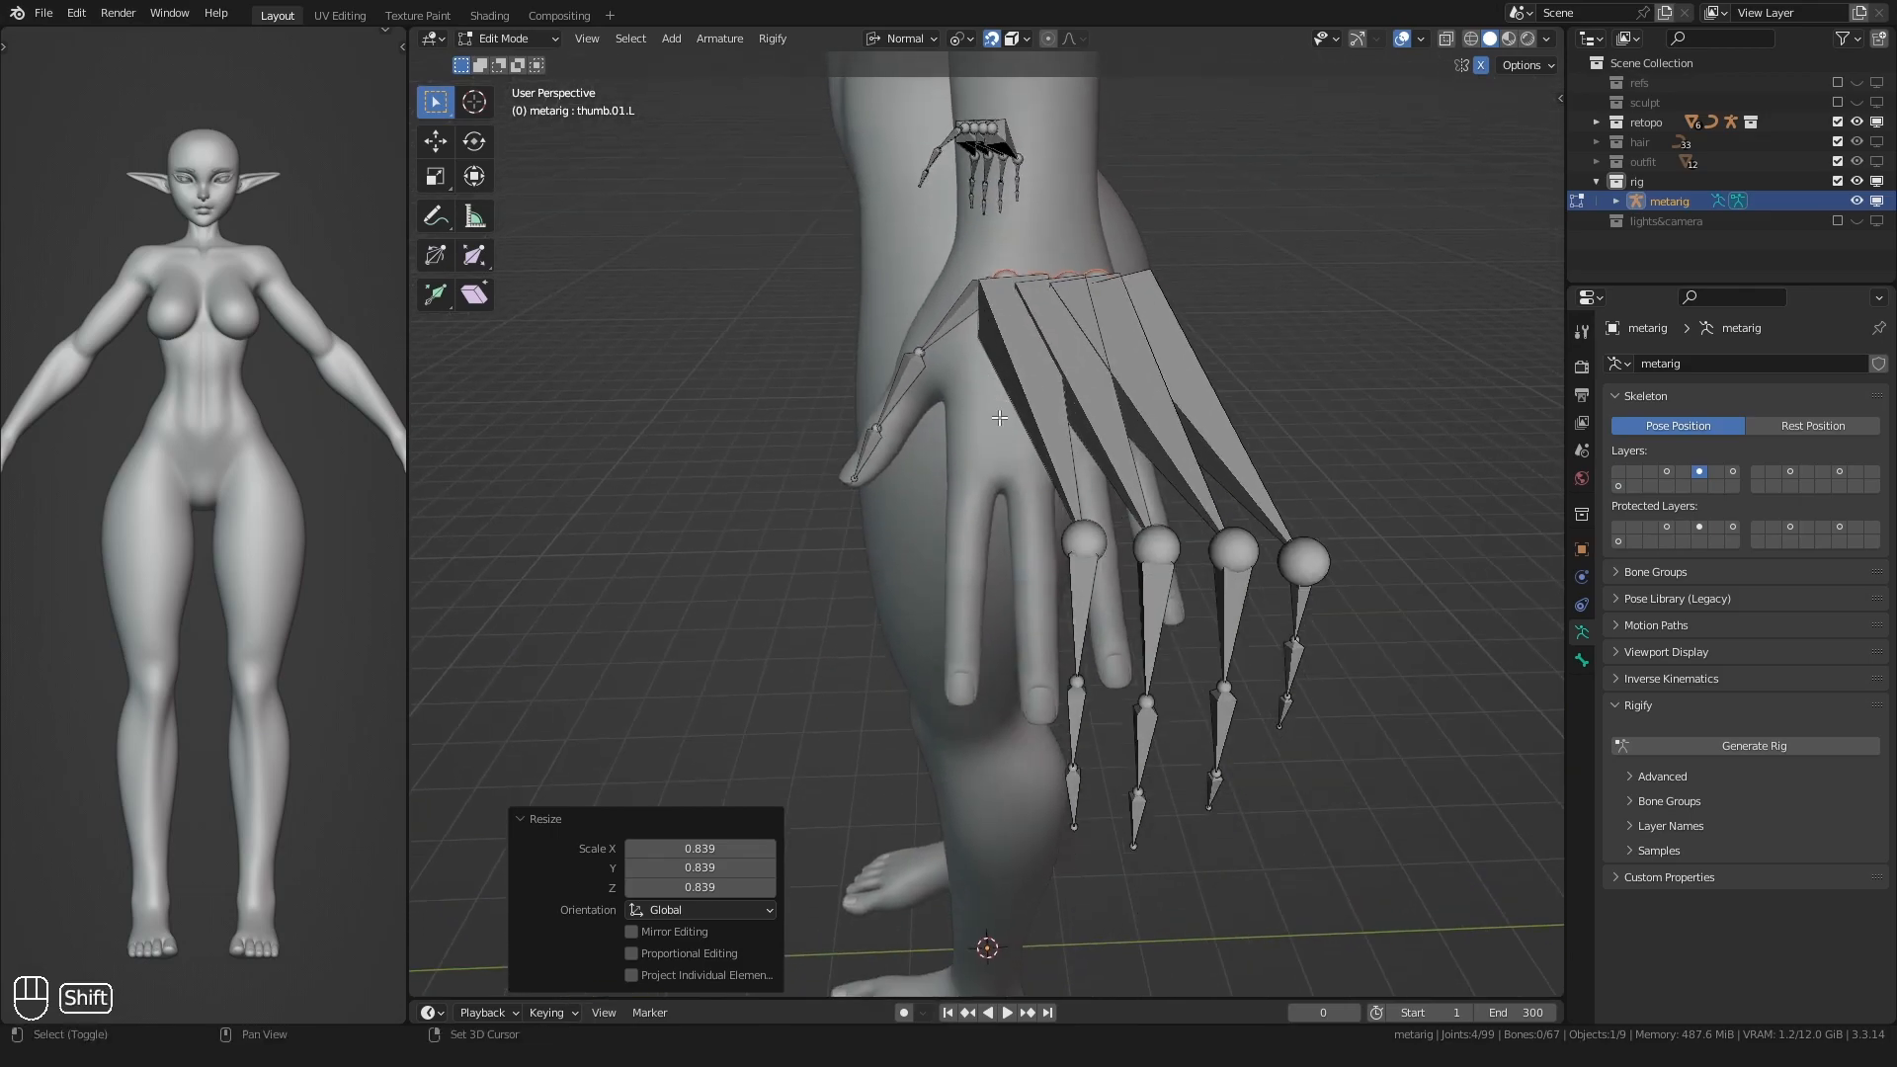
- Snap the joint between palm and index finger onto the index knuckle and refine its position
{"action": "left_click_drag", "start_coordinate": [1126, 499], "coordinate": [1038, 553]}
{"action": "left_click", "coordinate": [975, 468]}
{"action": "middle_click_drag", "start_coordinate": [976, 468], "coordinate": [1364, 435]}
{"action": "scroll", "coordinate": [991, 415], "scroll_direction": "up", "scroll_amount": 6}
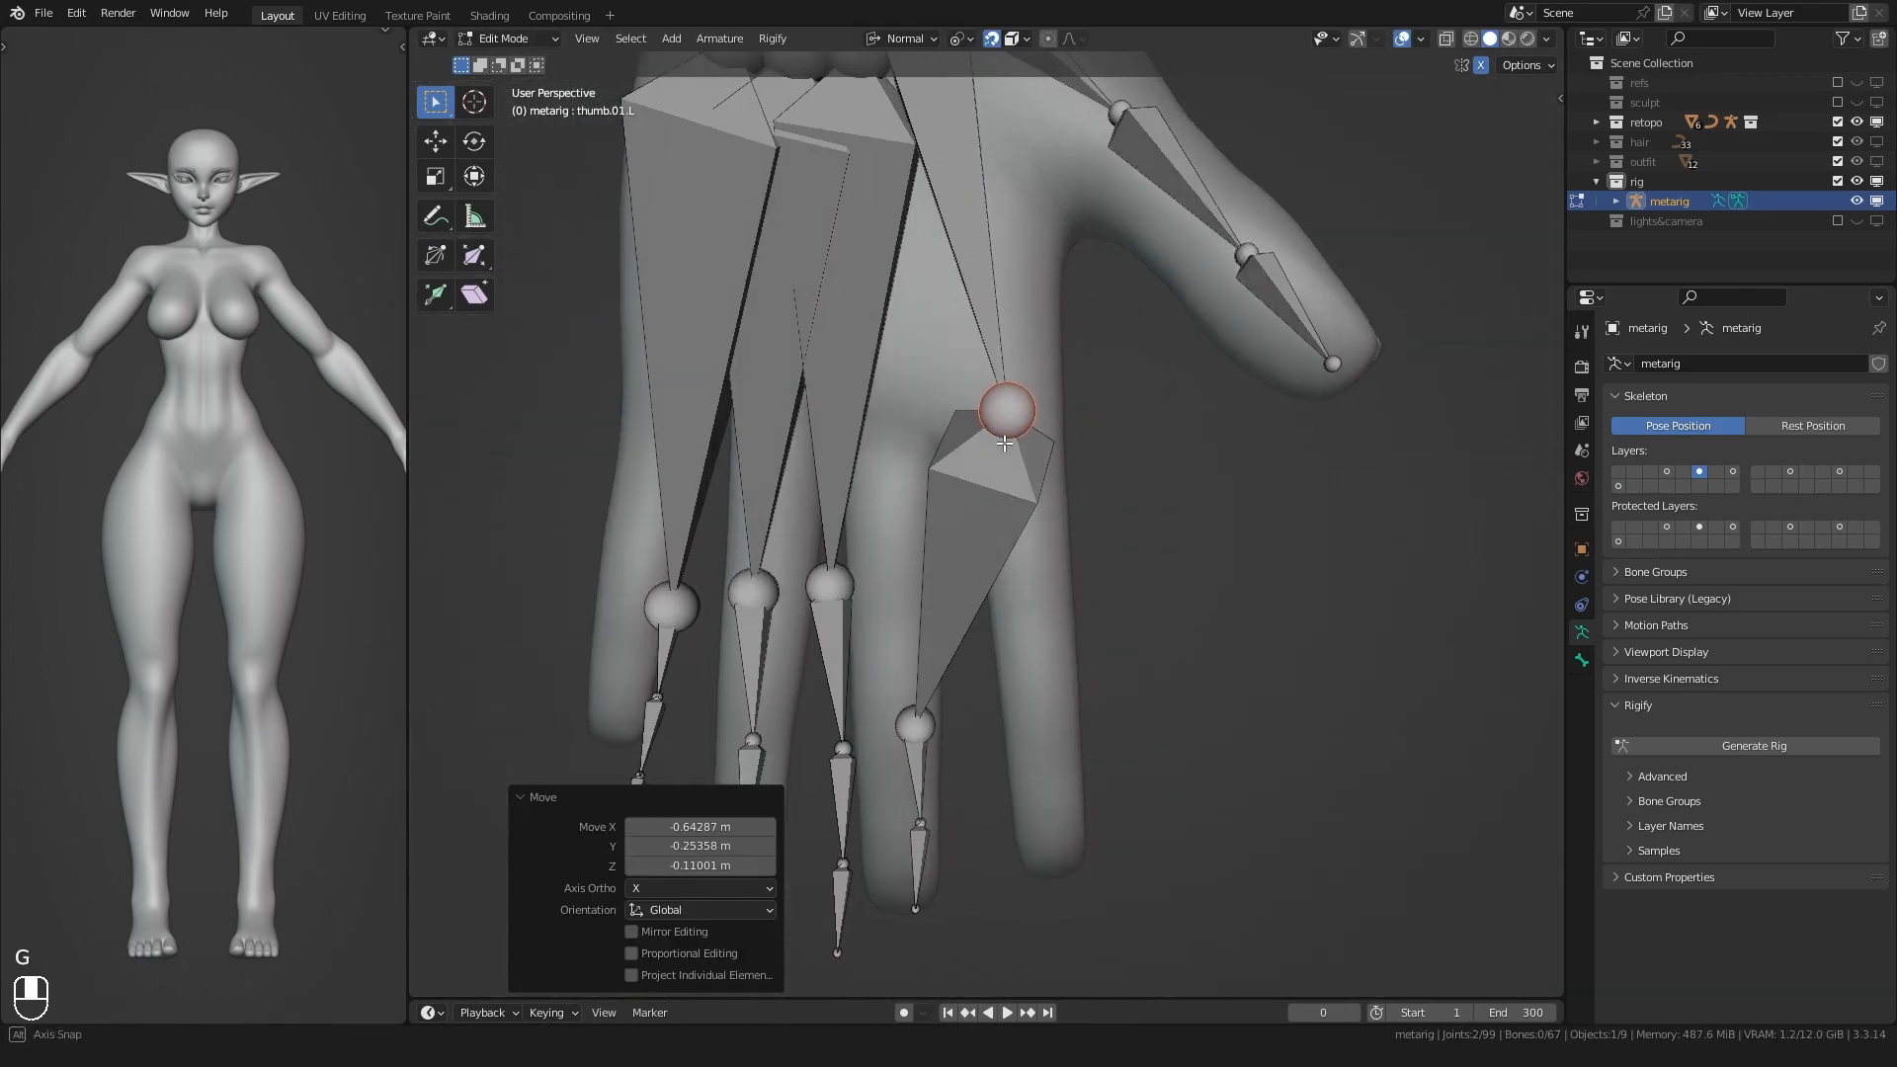
{"action": "middle_click_drag", "start_coordinate": [991, 415], "coordinate": [991, 433]}
{"action": "key", "text": "g"}
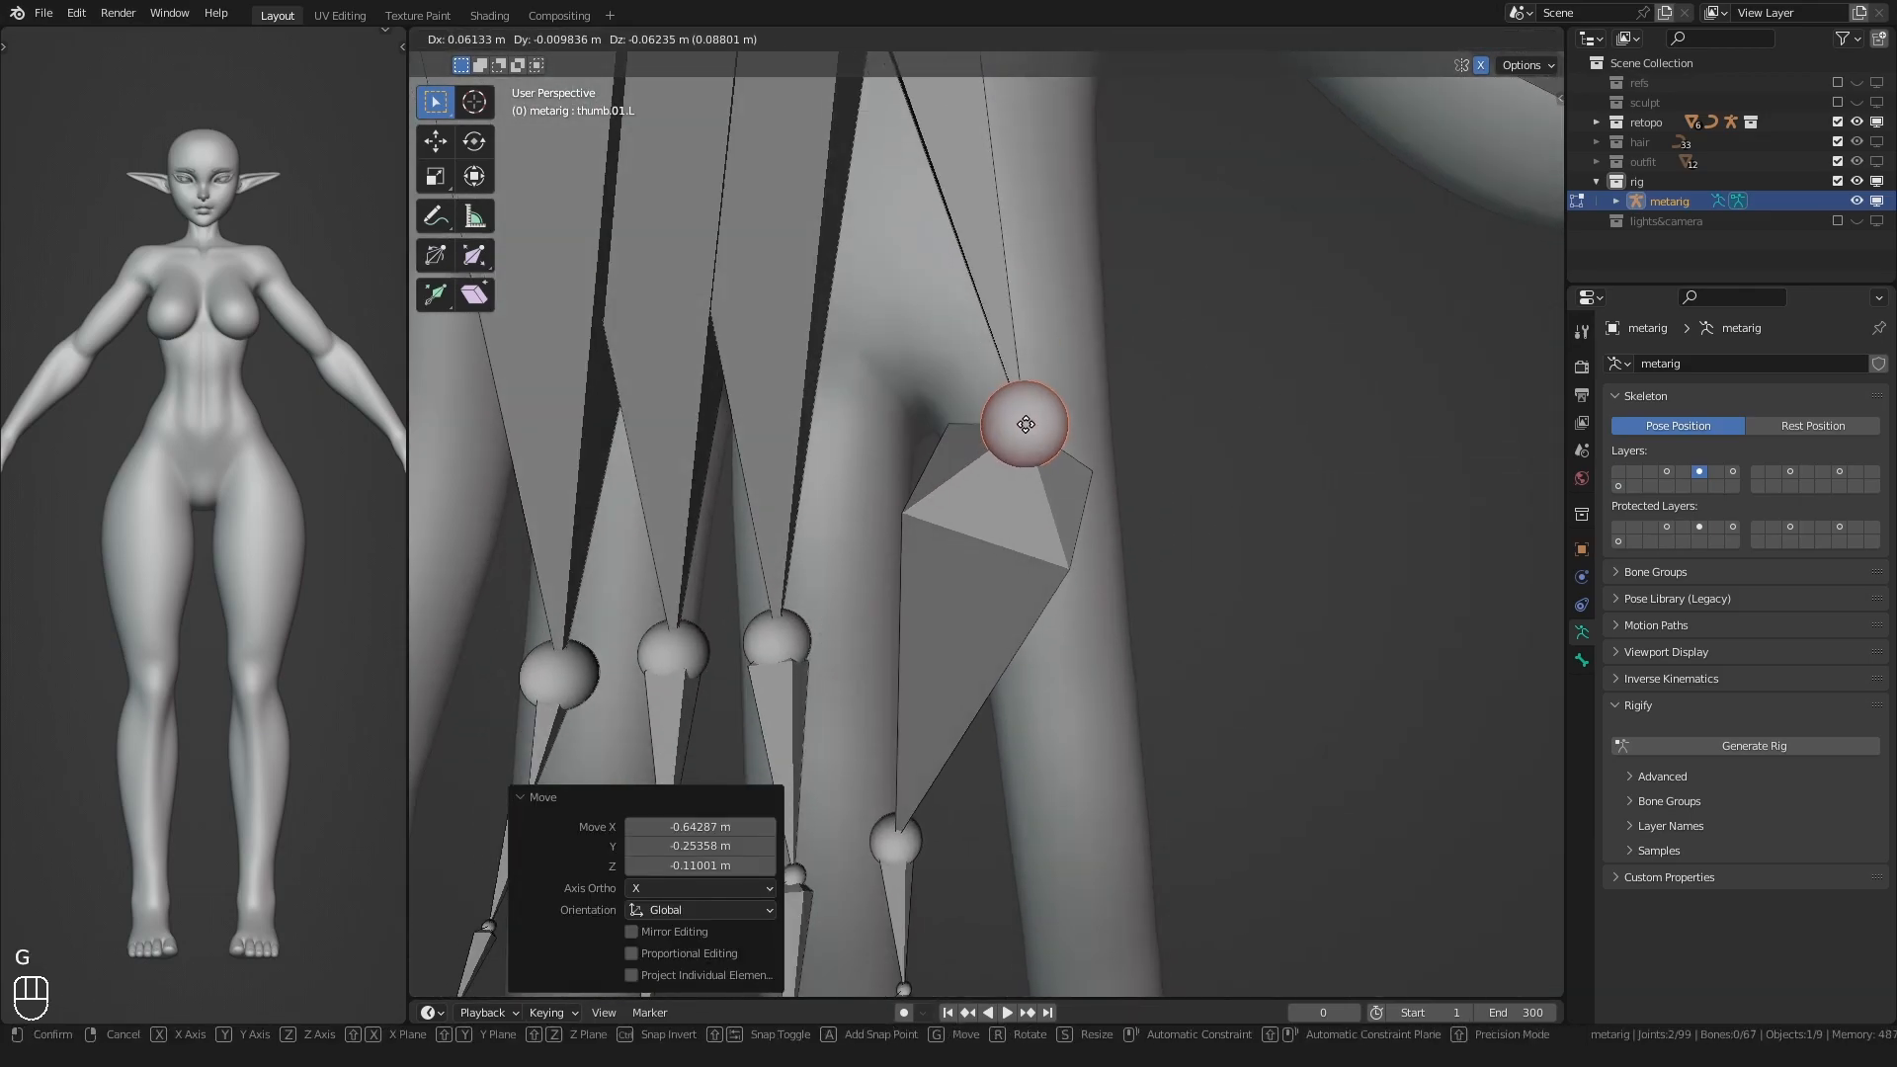
{"action": "left_click", "coordinate": [1028, 408]}
- Snap the tail of the first index bone onto the finger's middle knuckle and turn snapping off
{"action": "scroll", "coordinate": [1037, 415], "scroll_direction": "down", "scroll_amount": 4}
{"action": "middle_click_drag", "start_coordinate": [1076, 440], "coordinate": [885, 516]}
{"action": "scroll", "coordinate": [889, 519], "scroll_direction": "down", "scroll_amount": 2}
{"action": "left_click", "coordinate": [1193, 610]}
{"action": "middle_click_drag", "start_coordinate": [872, 609], "coordinate": [879, 524]}
{"action": "left_click", "coordinate": [1062, 438]}
{"action": "scroll", "coordinate": [1061, 438], "scroll_direction": "down", "scroll_amount": 3}
{"action": "left_click", "coordinate": [1280, 692]}
{"action": "key", "text": "shift+Tab"}
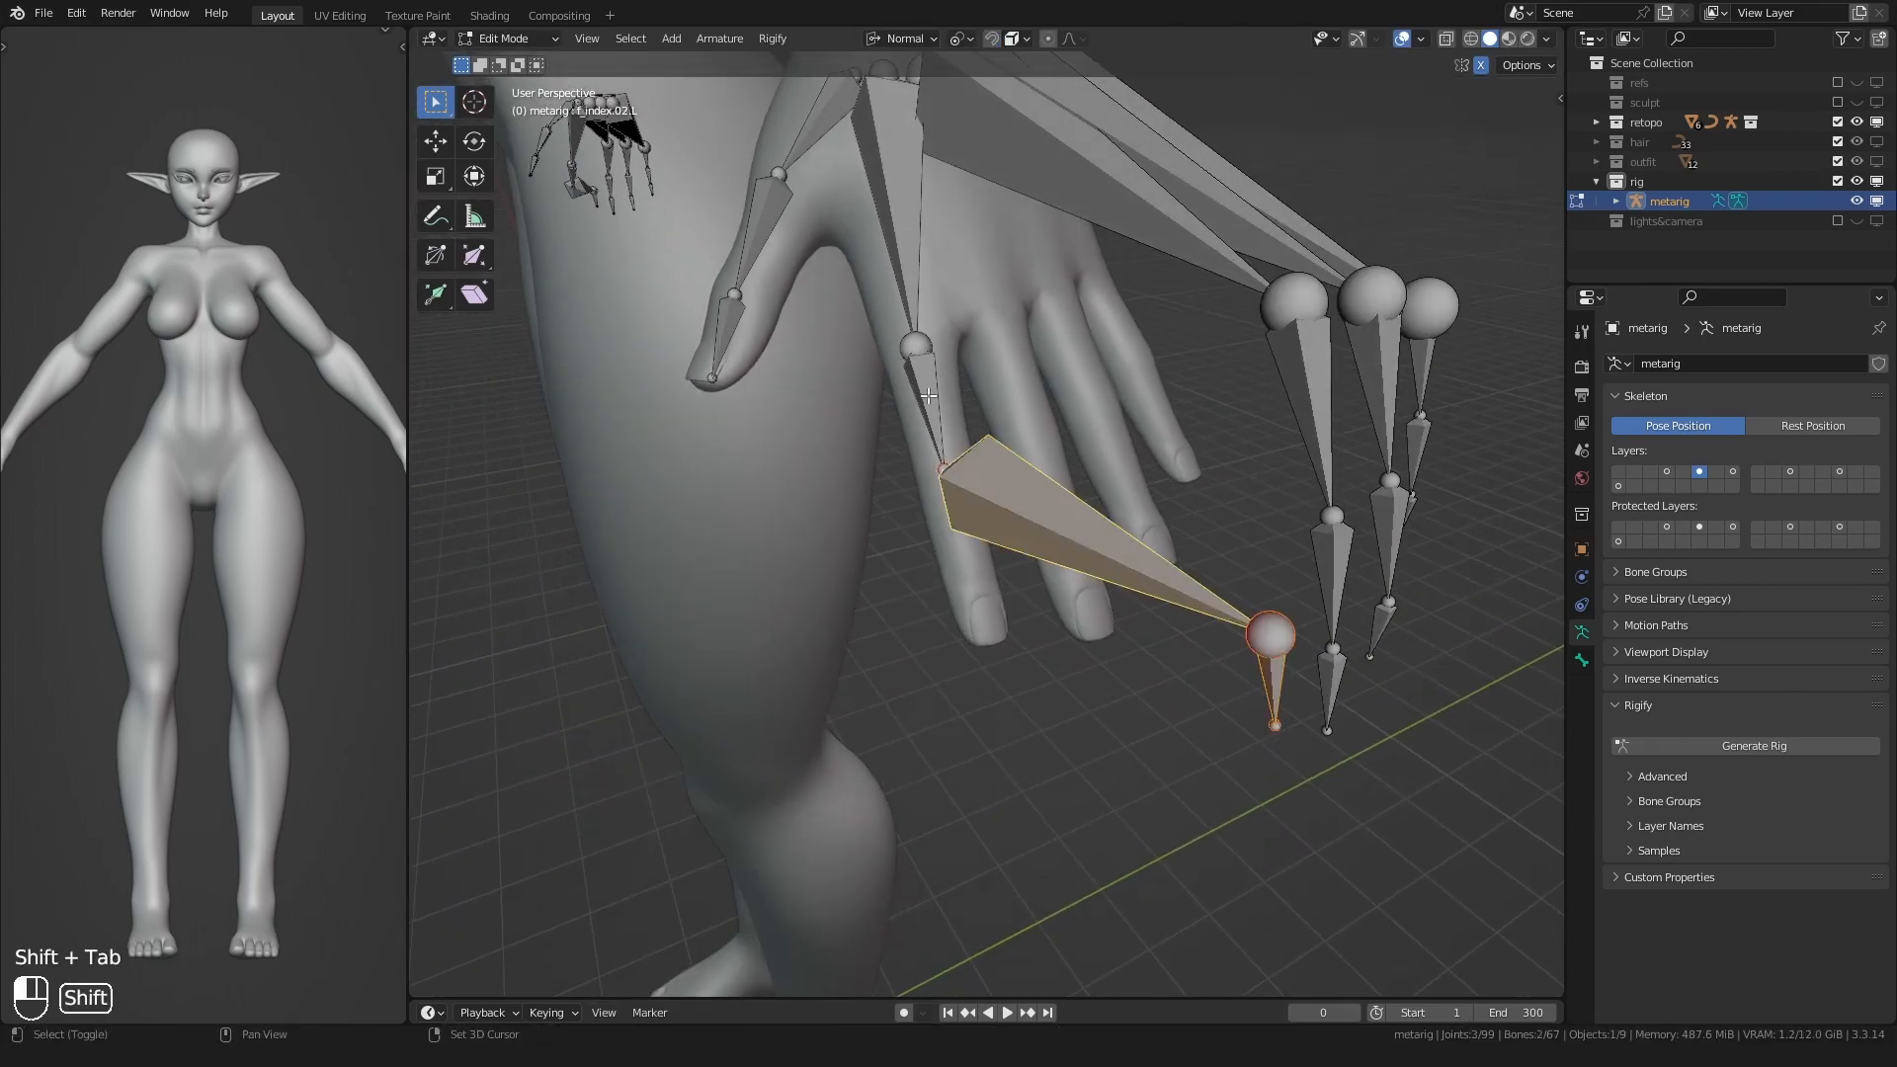
- Align the two outer index bones to the first index bone and scale them to the finger's segments
{"action": "left_click", "coordinate": [870, 535]}
{"action": "left_click", "coordinate": [870, 536]}
{"action": "left_click", "coordinate": [907, 608]}
{"action": "scroll", "coordinate": [907, 609], "scroll_direction": "up", "scroll_amount": 4}
{"action": "mouse_move", "coordinate": [907, 609]}
{"action": "middle_mouse_down", "text": "shift"}
{"action": "mouse_move", "coordinate": [890, 665]}
{"action": "mouse_move", "coordinate": [974, 580]}
{"action": "mouse_move", "coordinate": [876, 567]}
{"action": "mouse_move", "coordinate": [886, 612]}
{"action": "middle_mouse_up", "text": "shift"}
{"action": "left_click", "coordinate": [885, 393]}
{"action": "key", "text": "s"}
{"action": "left_click", "coordinate": [785, 455]}
{"action": "left_click", "coordinate": [957, 478]}
{"action": "left_click", "coordinate": [917, 491]}
{"action": "middle_click_drag", "start_coordinate": [835, 454], "coordinate": [883, 573], "text": "shift"}
- Move an index finger joint along Z so it lies inside the finger
{"action": "left_click", "coordinate": [901, 456]}
{"action": "key", "text": "g"}
{"action": "key", "text": "z"}
{"action": "left_click", "coordinate": [868, 449]}
{"action": "middle_click_drag", "start_coordinate": [868, 449], "coordinate": [959, 613], "text": "shift"}
{"action": "left_click", "coordinate": [847, 420]}
{"action": "key", "text": "g"}
{"action": "right_click", "coordinate": [791, 421]}
- Reposition the index finger's joints within the finger's thickness from the side, adjusting the last one along Z
{"action": "middle_click_drag", "start_coordinate": [854, 434], "coordinate": [751, 296]}
{"action": "key", "text": "g"}
{"action": "left_click", "coordinate": [757, 476]}
{"action": "key", "text": "g"}
{"action": "left_click", "coordinate": [790, 502]}
{"action": "middle_click_drag", "start_coordinate": [924, 570], "coordinate": [894, 517], "text": "shift"}
{"action": "left_click", "coordinate": [952, 450]}
{"action": "key", "text": "g"}
{"action": "key", "text": "z"}
{"action": "left_click", "coordinate": [955, 457]}
- Move the end of the last index bone into the fingertip and fine-tune its position
{"action": "middle_click_drag", "start_coordinate": [1016, 638], "coordinate": [959, 469], "text": "shift"}
{"action": "left_click", "coordinate": [985, 518]}
{"action": "key", "text": "g"}
{"action": "left_click", "coordinate": [1045, 634]}
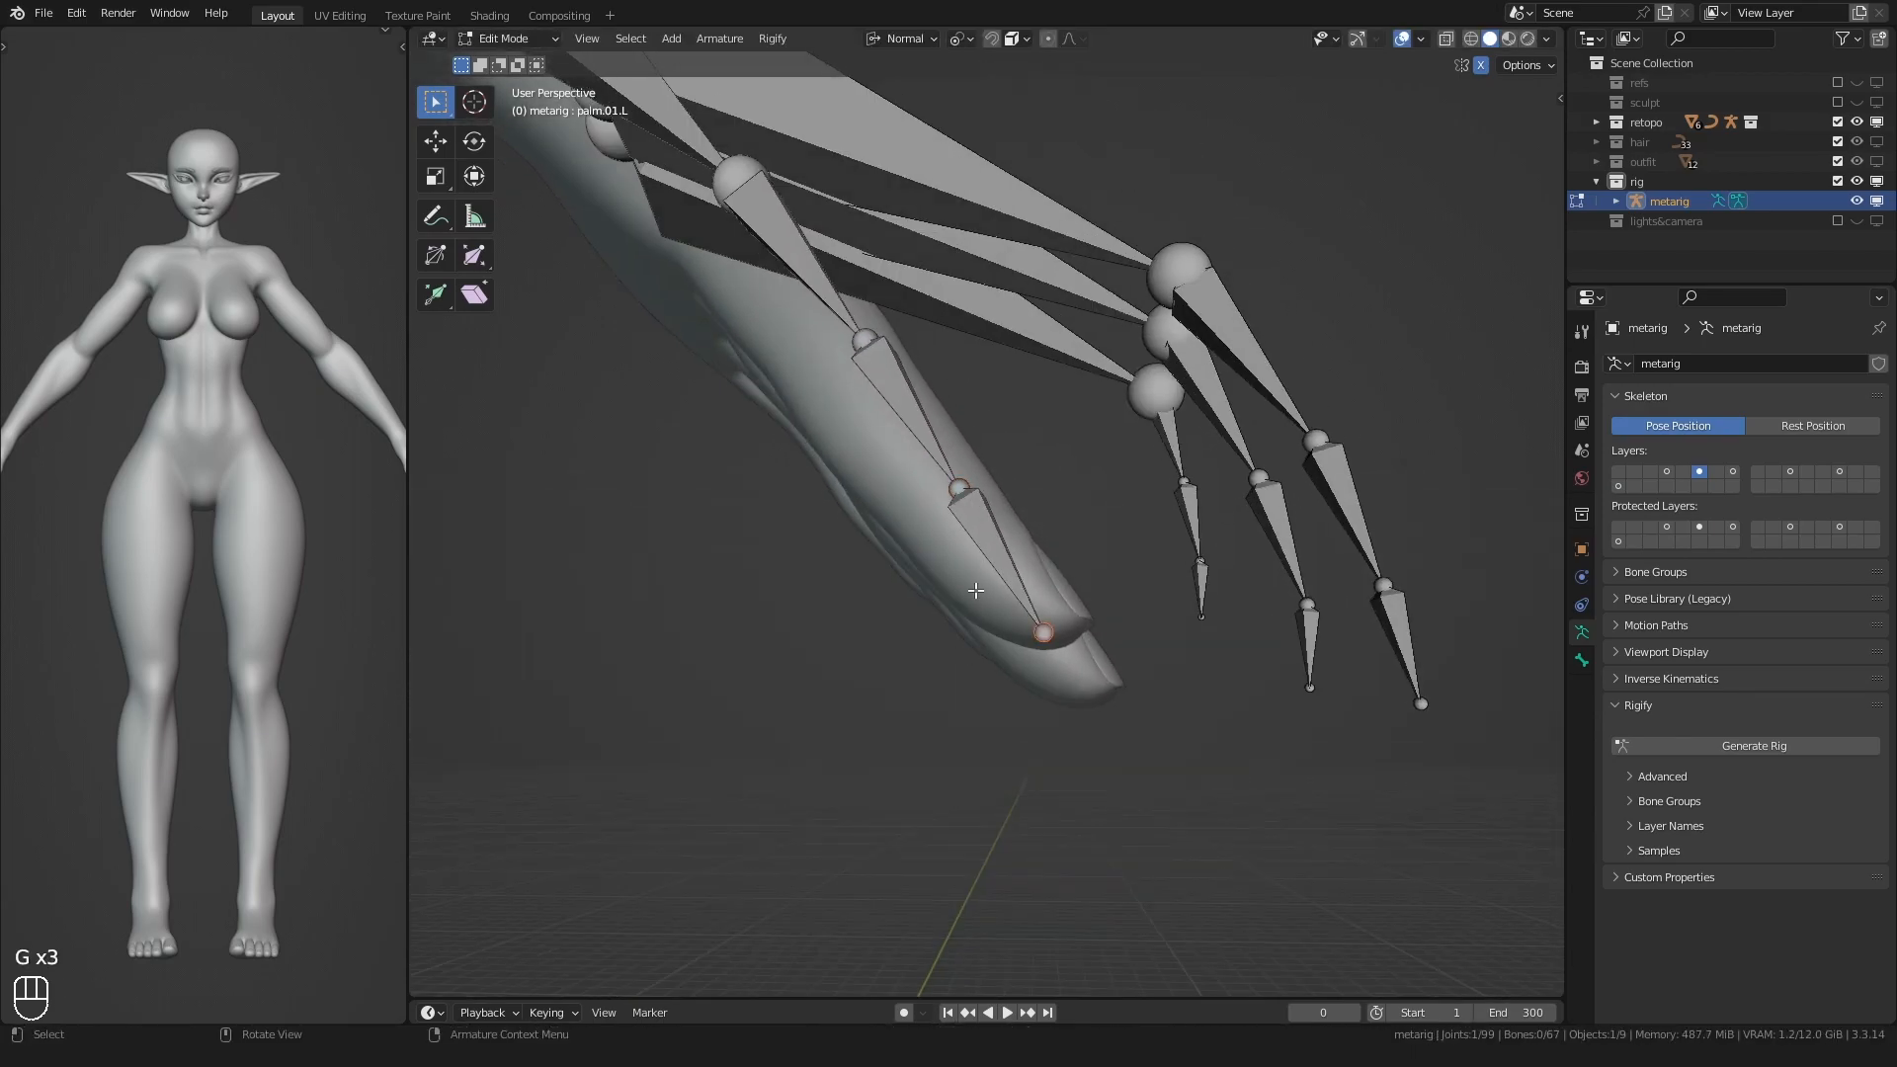
{"action": "left_click", "coordinate": [927, 601]}
{"action": "left_click", "coordinate": [1038, 629]}
{"action": "key", "text": "g"}
{"action": "left_click", "coordinate": [961, 629]}
{"action": "middle_click_drag", "start_coordinate": [960, 628], "coordinate": [856, 665]}
{"action": "scroll", "coordinate": [856, 665], "scroll_direction": "down", "scroll_amount": 2}
- Select the index finger bone chain and rotate it to follow the direction of the finger
{"action": "left_click_drag", "start_coordinate": [870, 745], "coordinate": [1009, 318]}
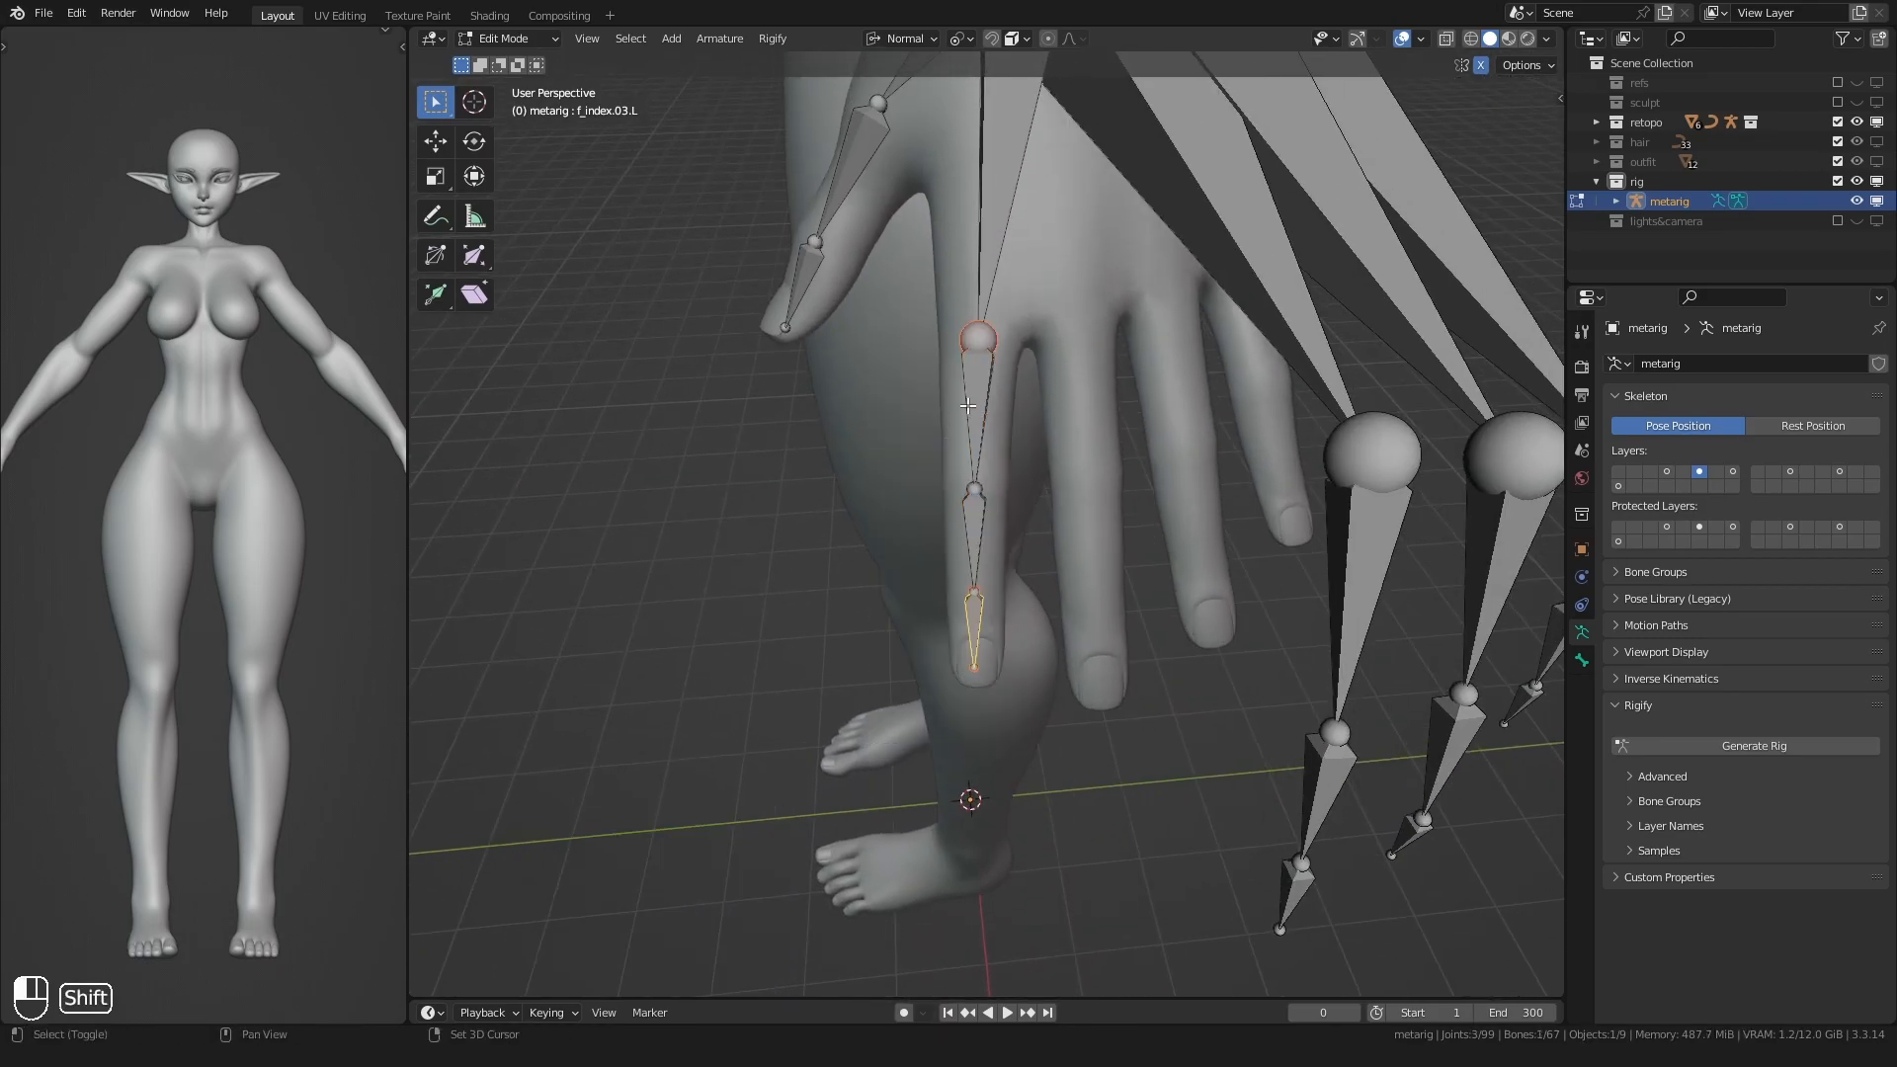
{"action": "middle_click_drag", "start_coordinate": [881, 520], "coordinate": [739, 597]}
{"action": "key", "text": "r"}
{"action": "left_click", "coordinate": [847, 667]}
{"action": "middle_click_drag", "start_coordinate": [848, 667], "coordinate": [1164, 574]}
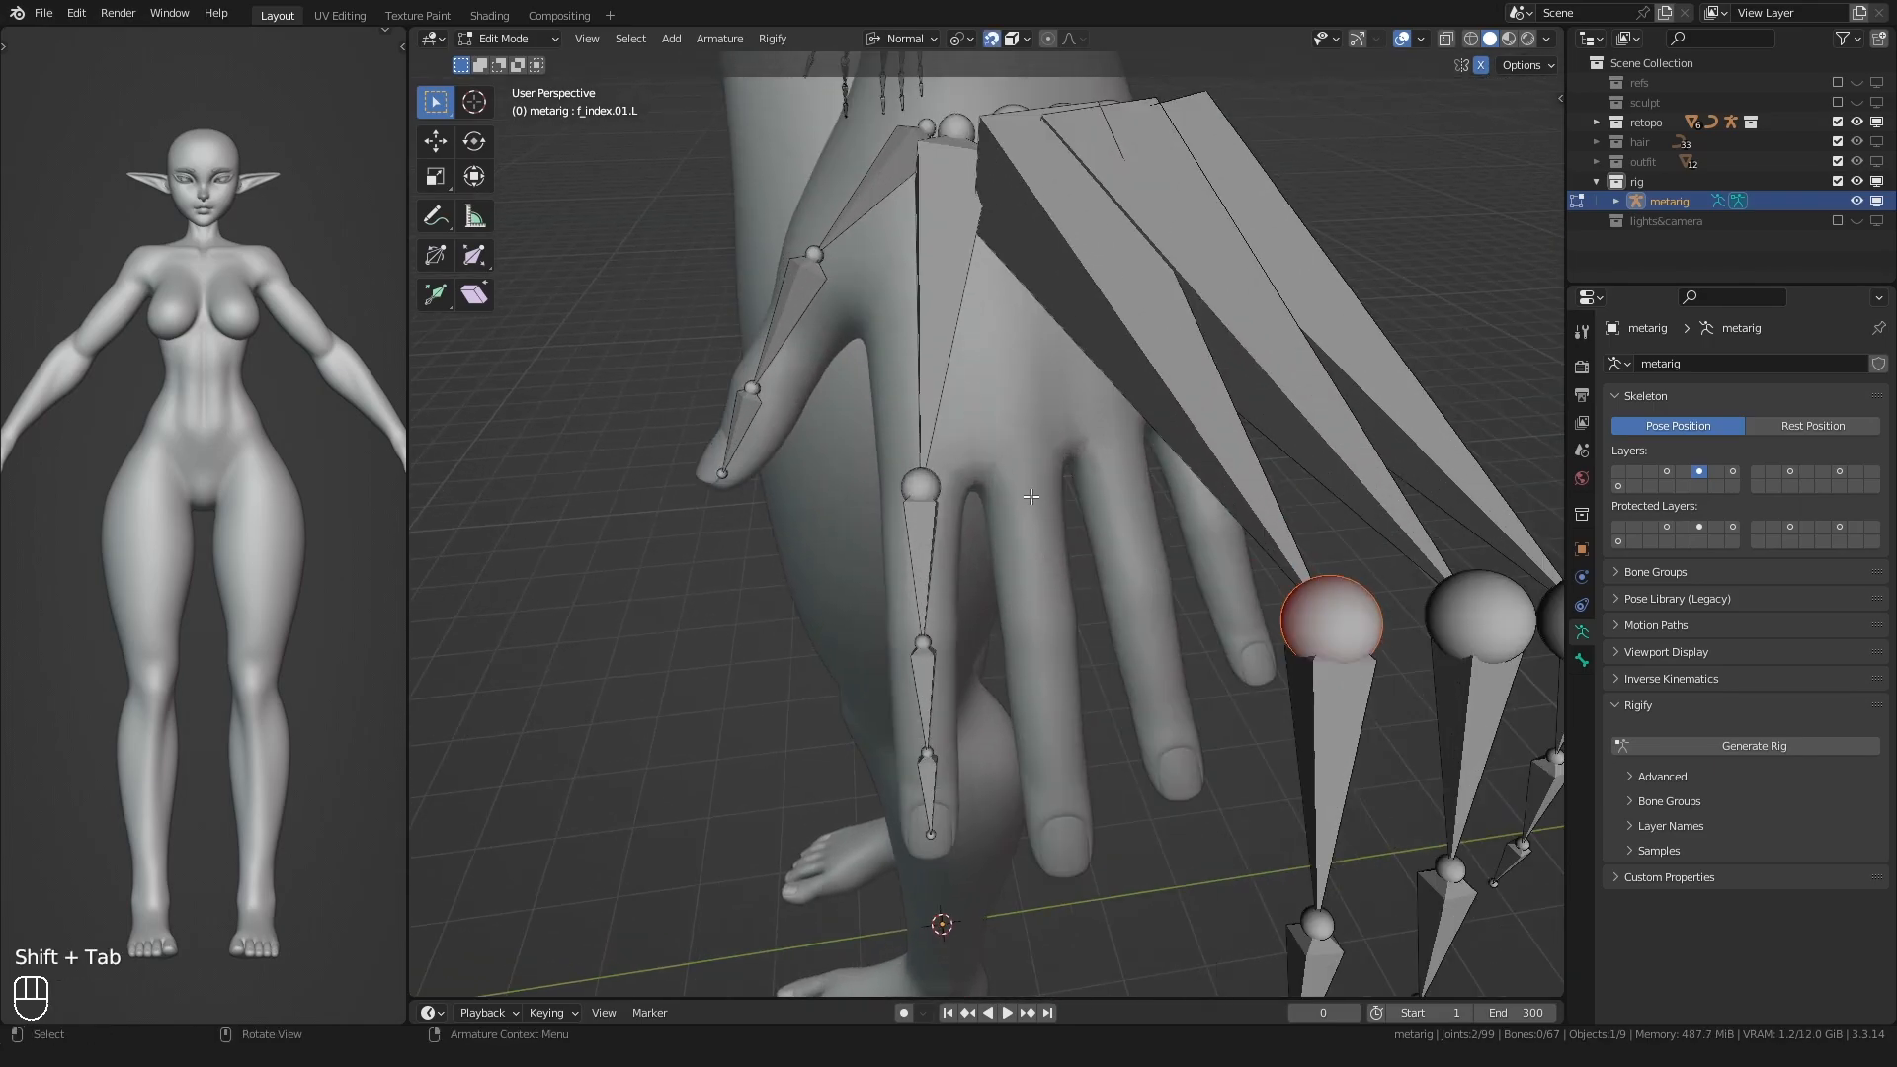
- Snap the middle finger's base joint onto its knuckle and its next joint onto the middle knuckle, then turn snapping off
{"action": "key", "text": "g"}
{"action": "left_click", "coordinate": [1017, 461]}
{"action": "scroll", "coordinate": [1211, 857], "scroll_direction": "down", "scroll_amount": 1}
{"action": "left_click", "coordinate": [1265, 857]}
{"action": "key", "text": "g"}
{"action": "left_click", "coordinate": [1021, 594]}
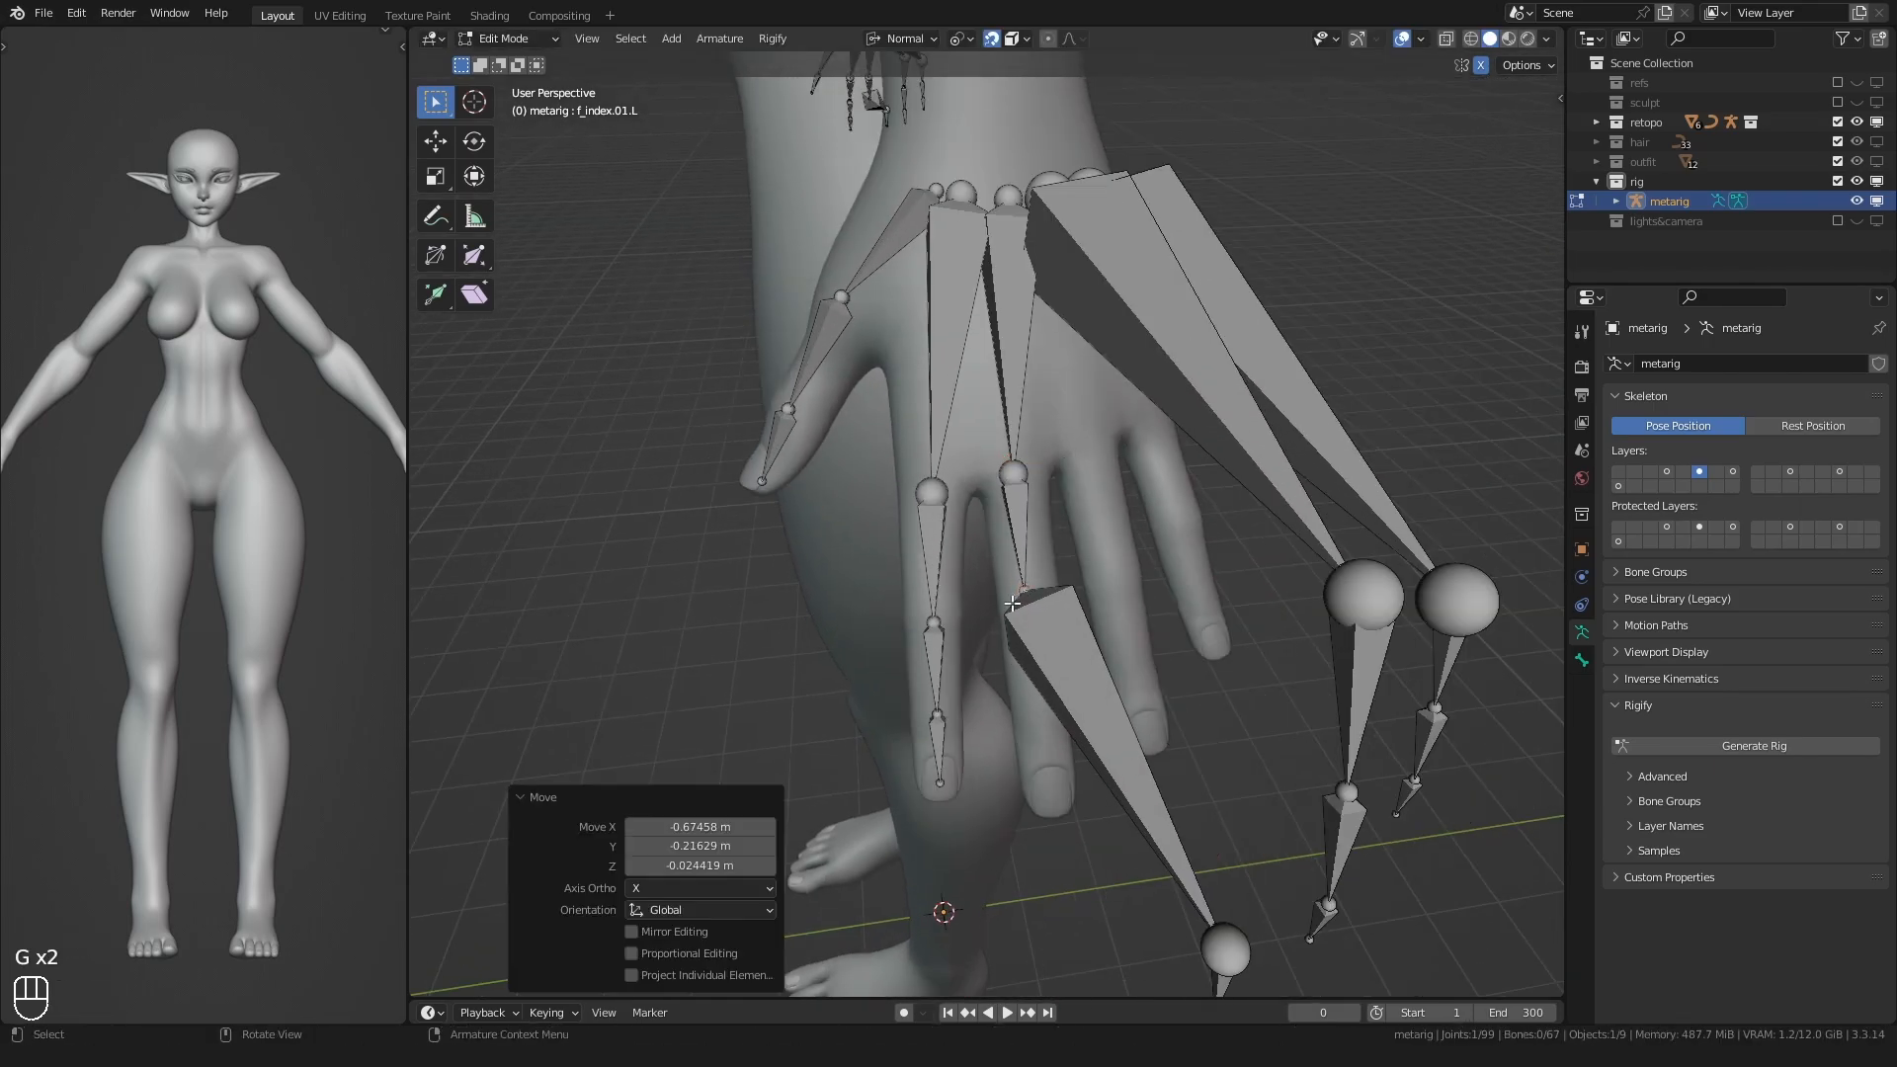
{"action": "scroll", "coordinate": [1113, 793], "scroll_direction": "down", "scroll_amount": 2}
{"action": "key", "text": "shift+Tab"}
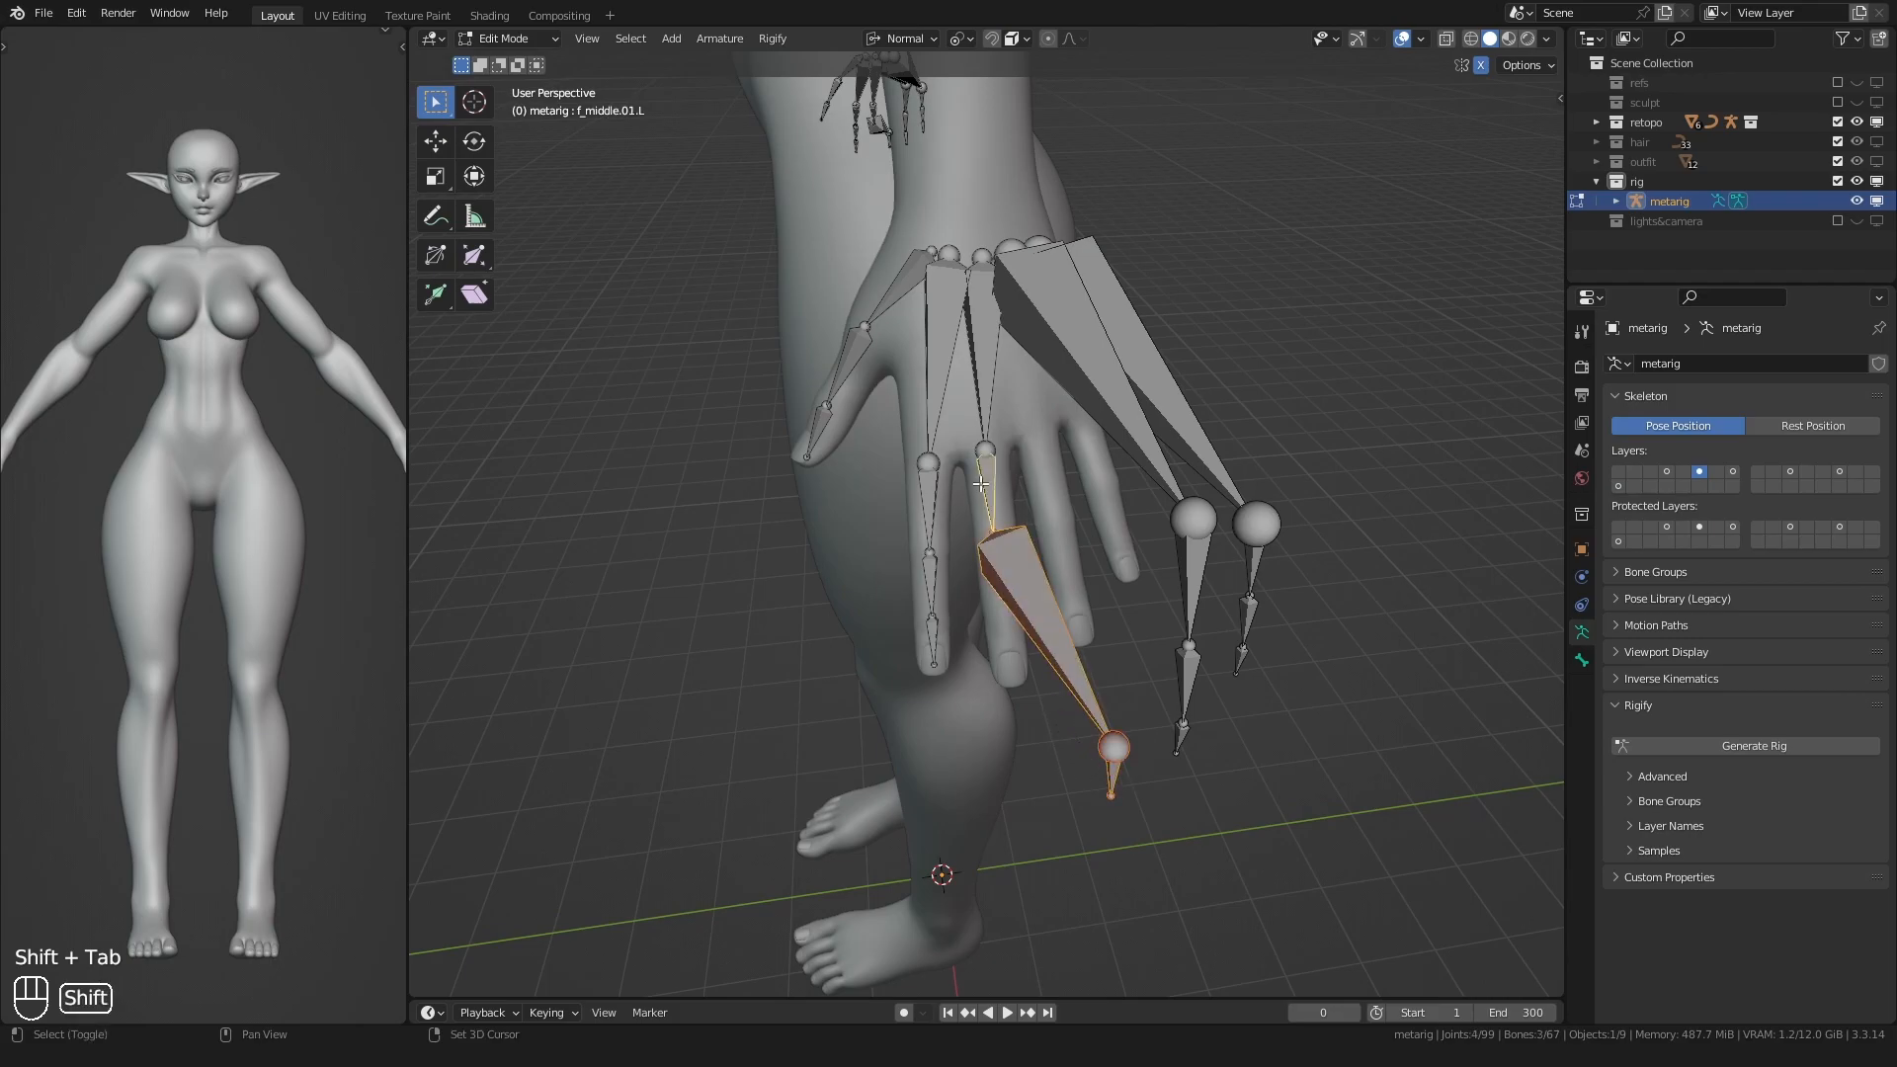
- Align the outer middle finger bones to the first one and shrink them to finger length, scaling the tip bone to 0.304
{"action": "key", "text": "ctrl+alt+a"}
{"action": "scroll", "coordinate": [946, 517], "scroll_direction": "up", "scroll_amount": 2}
{"action": "middle_click_drag", "start_coordinate": [939, 534], "coordinate": [938, 470], "text": "shift"}
{"action": "left_click", "coordinate": [1024, 766]}
{"action": "key", "text": "s"}
{"action": "left_click", "coordinate": [963, 526]}
{"action": "left_click", "coordinate": [1030, 874]}
{"action": "key", "text": "s"}
{"action": "left_click", "coordinate": [929, 612]}
{"action": "middle_click_drag", "start_coordinate": [929, 612], "coordinate": [956, 625], "text": "shift"}
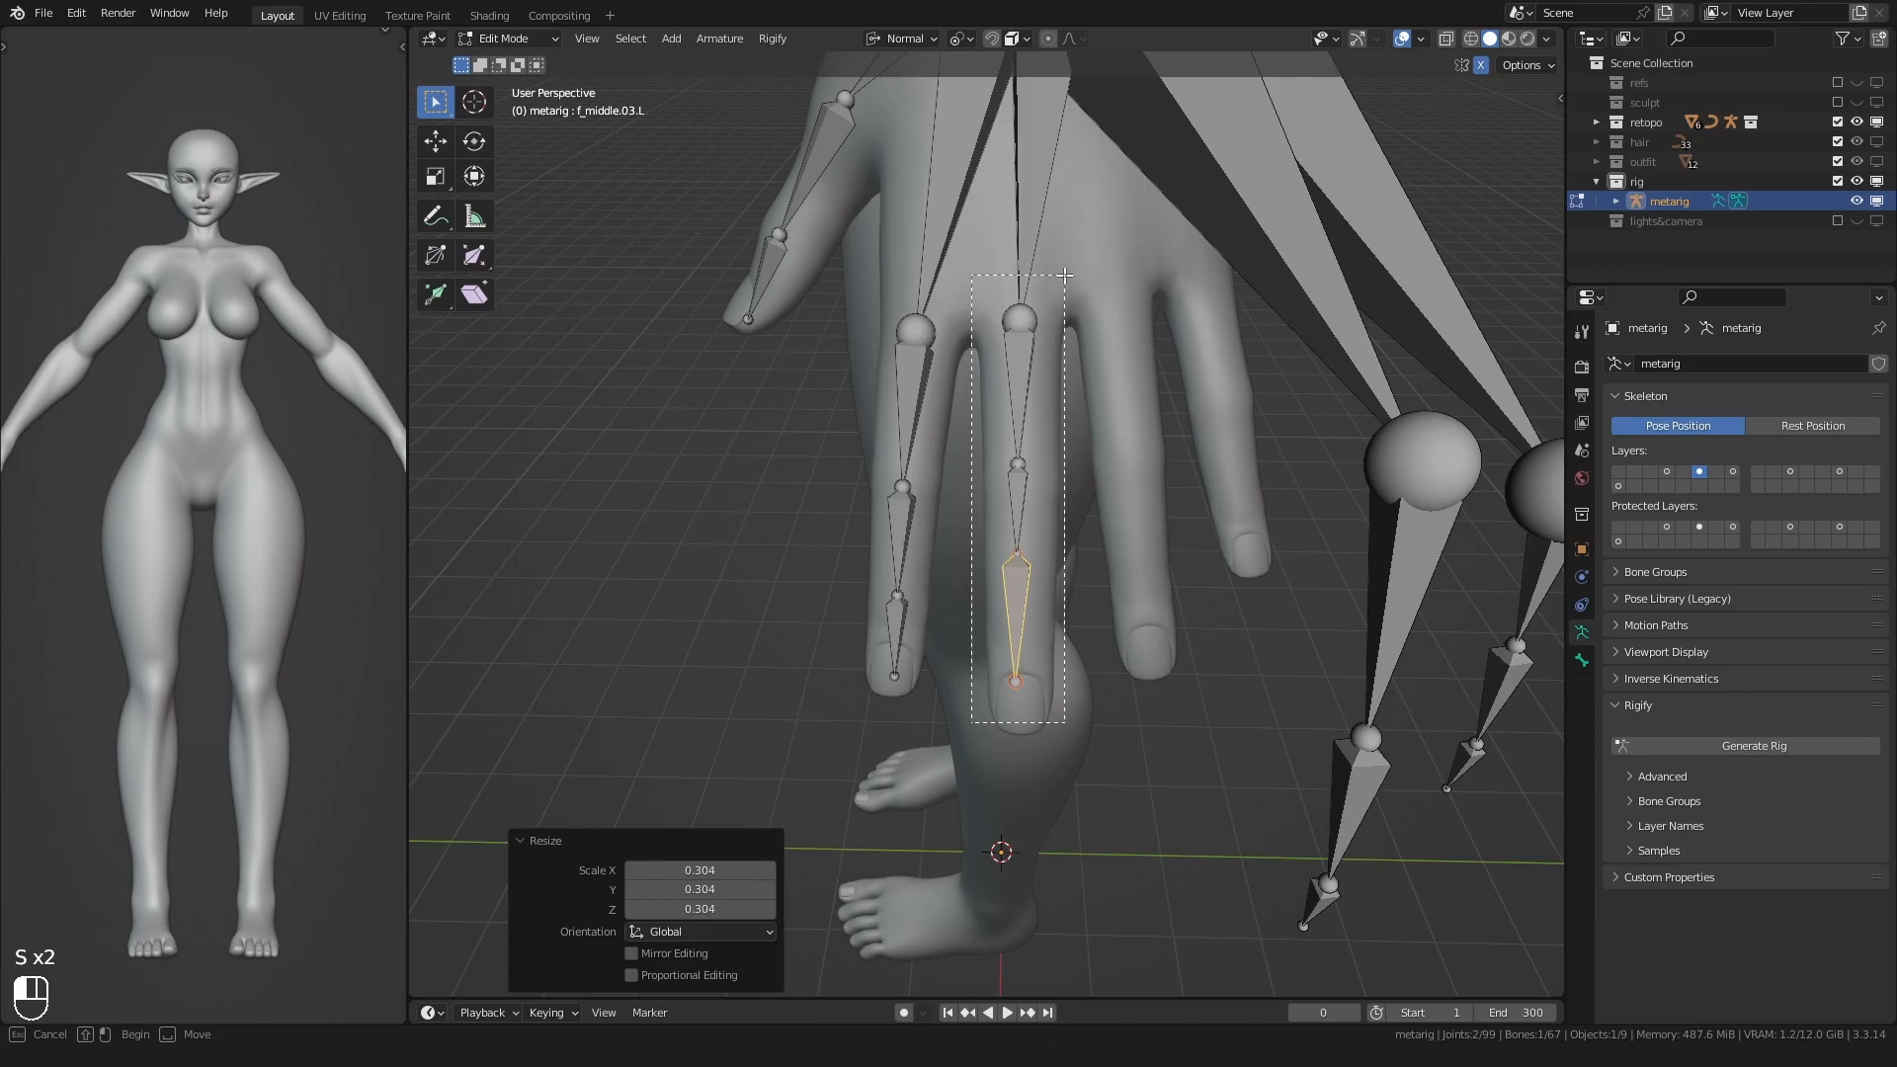
- Select the middle finger bone chain and rotate it to follow the finger
{"action": "left_click_drag", "start_coordinate": [971, 722], "coordinate": [1064, 274]}
{"action": "key", "text": "r"}
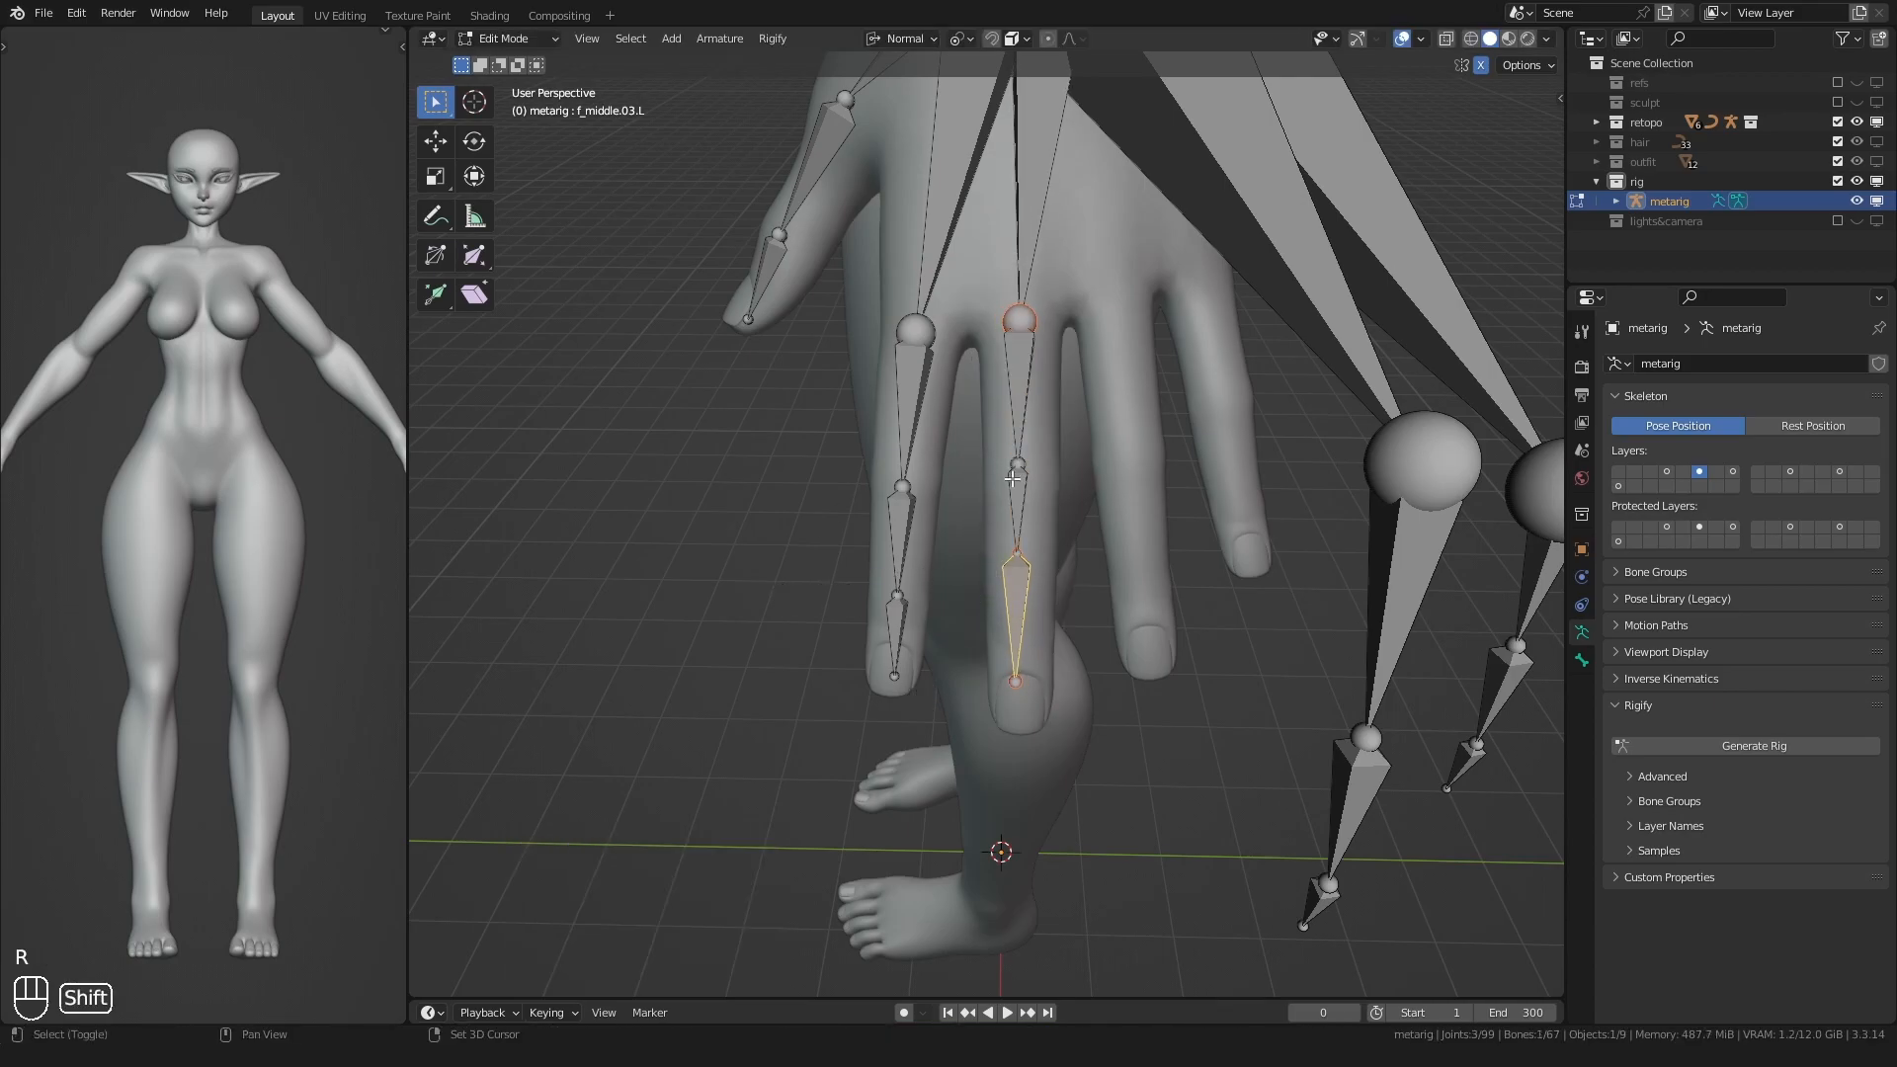
{"action": "left_click", "coordinate": [945, 707]}
{"action": "middle_click_drag", "start_coordinate": [992, 680], "coordinate": [1077, 543], "text": "shift"}
{"action": "scroll", "coordinate": [974, 602], "scroll_direction": "up", "scroll_amount": 2}
{"action": "left_click", "coordinate": [1008, 608]}
{"action": "middle_click_drag", "start_coordinate": [879, 539], "coordinate": [870, 589]}
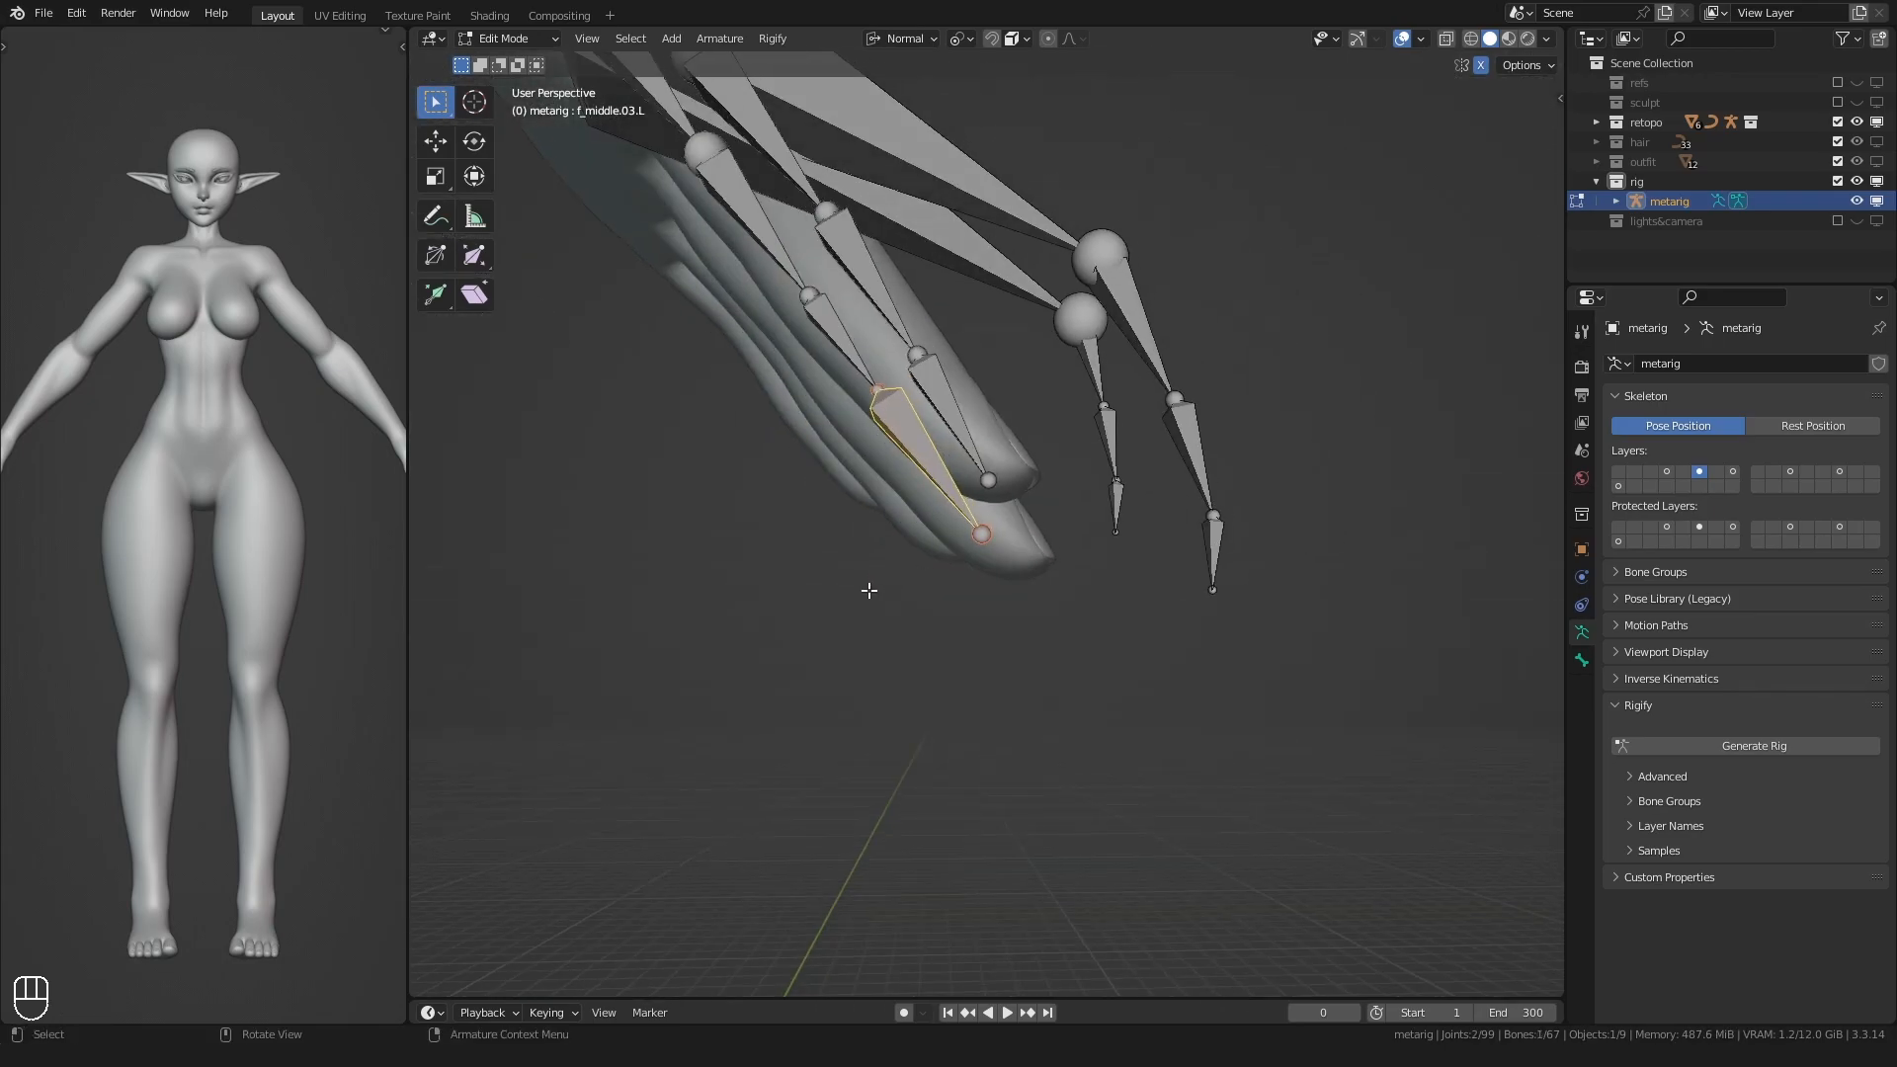
{"action": "left_click", "coordinate": [757, 599]}
- Rescale the outer middle finger bones from two angles and move the tip into line with the finger
{"action": "middle_click_drag", "start_coordinate": [924, 439], "coordinate": [851, 411]}
{"action": "left_click", "coordinate": [883, 457]}
{"action": "key", "text": "s"}
{"action": "left_click", "coordinate": [628, 583]}
{"action": "middle_click_drag", "start_coordinate": [629, 583], "coordinate": [1246, 506]}
{"action": "key", "text": "s"}
{"action": "left_click", "coordinate": [1024, 559]}
{"action": "key", "text": "g"}
{"action": "left_click", "coordinate": [832, 626]}
{"action": "middle_click_drag", "start_coordinate": [832, 627], "coordinate": [853, 748], "text": "shift"}
- Resize the first middle finger bone, first by 1.183 and again slightly smaller, and shift its joint into the finger
{"action": "left_click", "coordinate": [885, 505]}
{"action": "middle_click_drag", "start_coordinate": [1077, 503], "coordinate": [948, 522]}
{"action": "left_click", "coordinate": [875, 525]}
{"action": "key", "text": "s"}
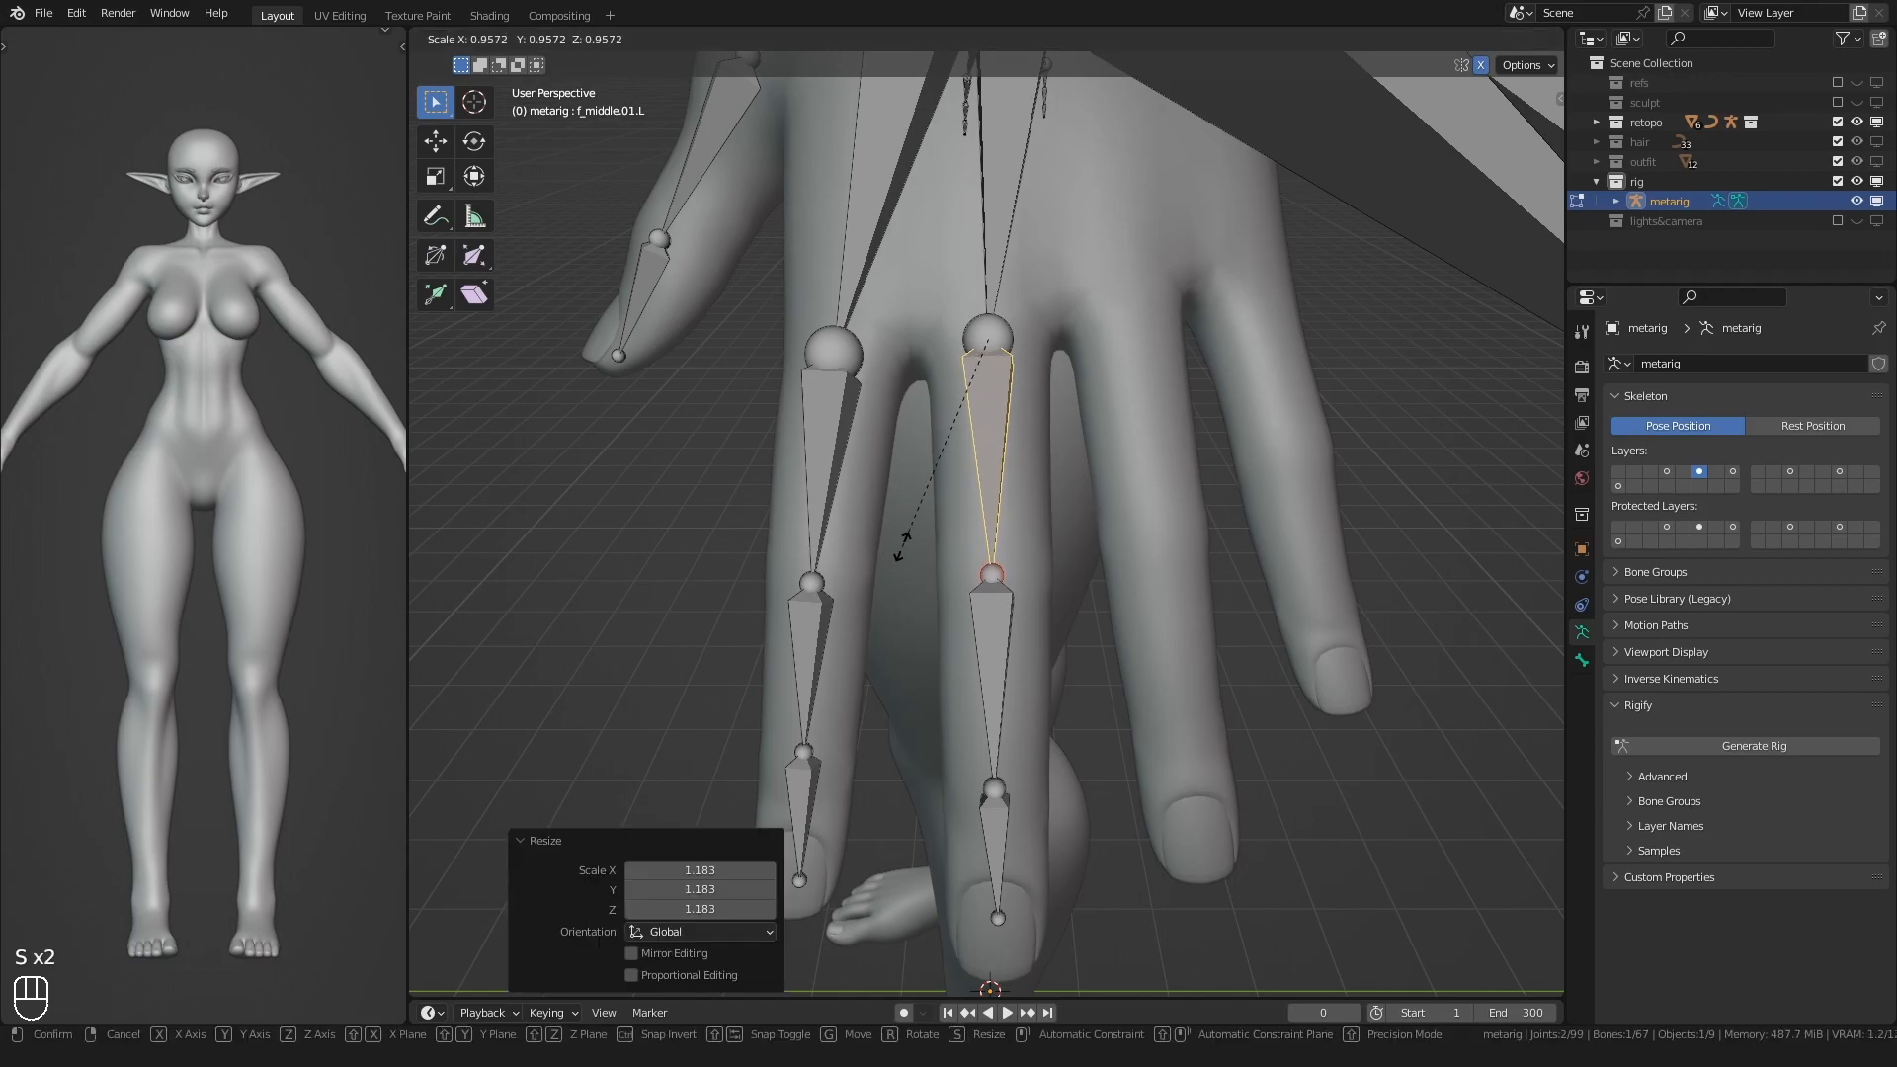
{"action": "middle_click_drag", "start_coordinate": [859, 589], "coordinate": [771, 514]}
{"action": "key", "text": "g"}
{"action": "middle_click", "coordinate": [880, 525]}
{"action": "left_click", "coordinate": [880, 525]}
- Select the middle finger's knuckle joint and move it to sit inside the hand
{"action": "middle_click_drag", "start_coordinate": [830, 306], "coordinate": [894, 474], "text": "shift"}
{"action": "left_click_drag", "start_coordinate": [882, 479], "coordinate": [938, 428]}
{"action": "left_click", "coordinate": [938, 427]}
{"action": "mouse_move", "coordinate": [939, 427]}
{"action": "middle_mouse_down"}
{"action": "mouse_move", "coordinate": [897, 472]}
{"action": "mouse_move", "coordinate": [942, 451]}
{"action": "middle_mouse_up"}
{"action": "left_click", "coordinate": [918, 441]}
{"action": "left_click", "coordinate": [958, 435]}
{"action": "key", "text": "g"}
{"action": "left_click", "coordinate": [973, 450]}
- Nudge the next middle finger joint into place and rescale the adjoining bone to match the finger
{"action": "left_click", "coordinate": [1015, 565]}
{"action": "key", "text": "g"}
{"action": "left_click", "coordinate": [1021, 558]}
{"action": "left_click", "coordinate": [1006, 509]}
{"action": "key", "text": "s"}
{"action": "left_click", "coordinate": [933, 516]}
- Snap the ring finger's base joint and its next joint onto the matching knuckles, then turn snapping off
{"action": "middle_click_drag", "start_coordinate": [933, 515], "coordinate": [975, 503]}
{"action": "key", "text": "shift+Tab"}
{"action": "left_click", "coordinate": [966, 404]}
{"action": "middle_click_drag", "start_coordinate": [966, 404], "coordinate": [1215, 396]}
{"action": "scroll", "coordinate": [949, 415], "scroll_direction": "up", "scroll_amount": 3}
{"action": "middle_click_drag", "start_coordinate": [948, 415], "coordinate": [838, 568], "text": "shift"}
{"action": "left_click_drag", "start_coordinate": [804, 663], "coordinate": [860, 607]}
{"action": "middle_click_drag", "start_coordinate": [861, 607], "coordinate": [902, 620]}
{"action": "key", "text": "g"}
{"action": "left_click", "coordinate": [982, 532]}
{"action": "middle_click_drag", "start_coordinate": [983, 532], "coordinate": [1225, 628]}
{"action": "key", "text": "shift+Tab"}
- Align the outer ring finger bones to the first ring bone and scale that first bone to 0.827
{"action": "middle_click_drag", "start_coordinate": [988, 590], "coordinate": [1029, 711]}
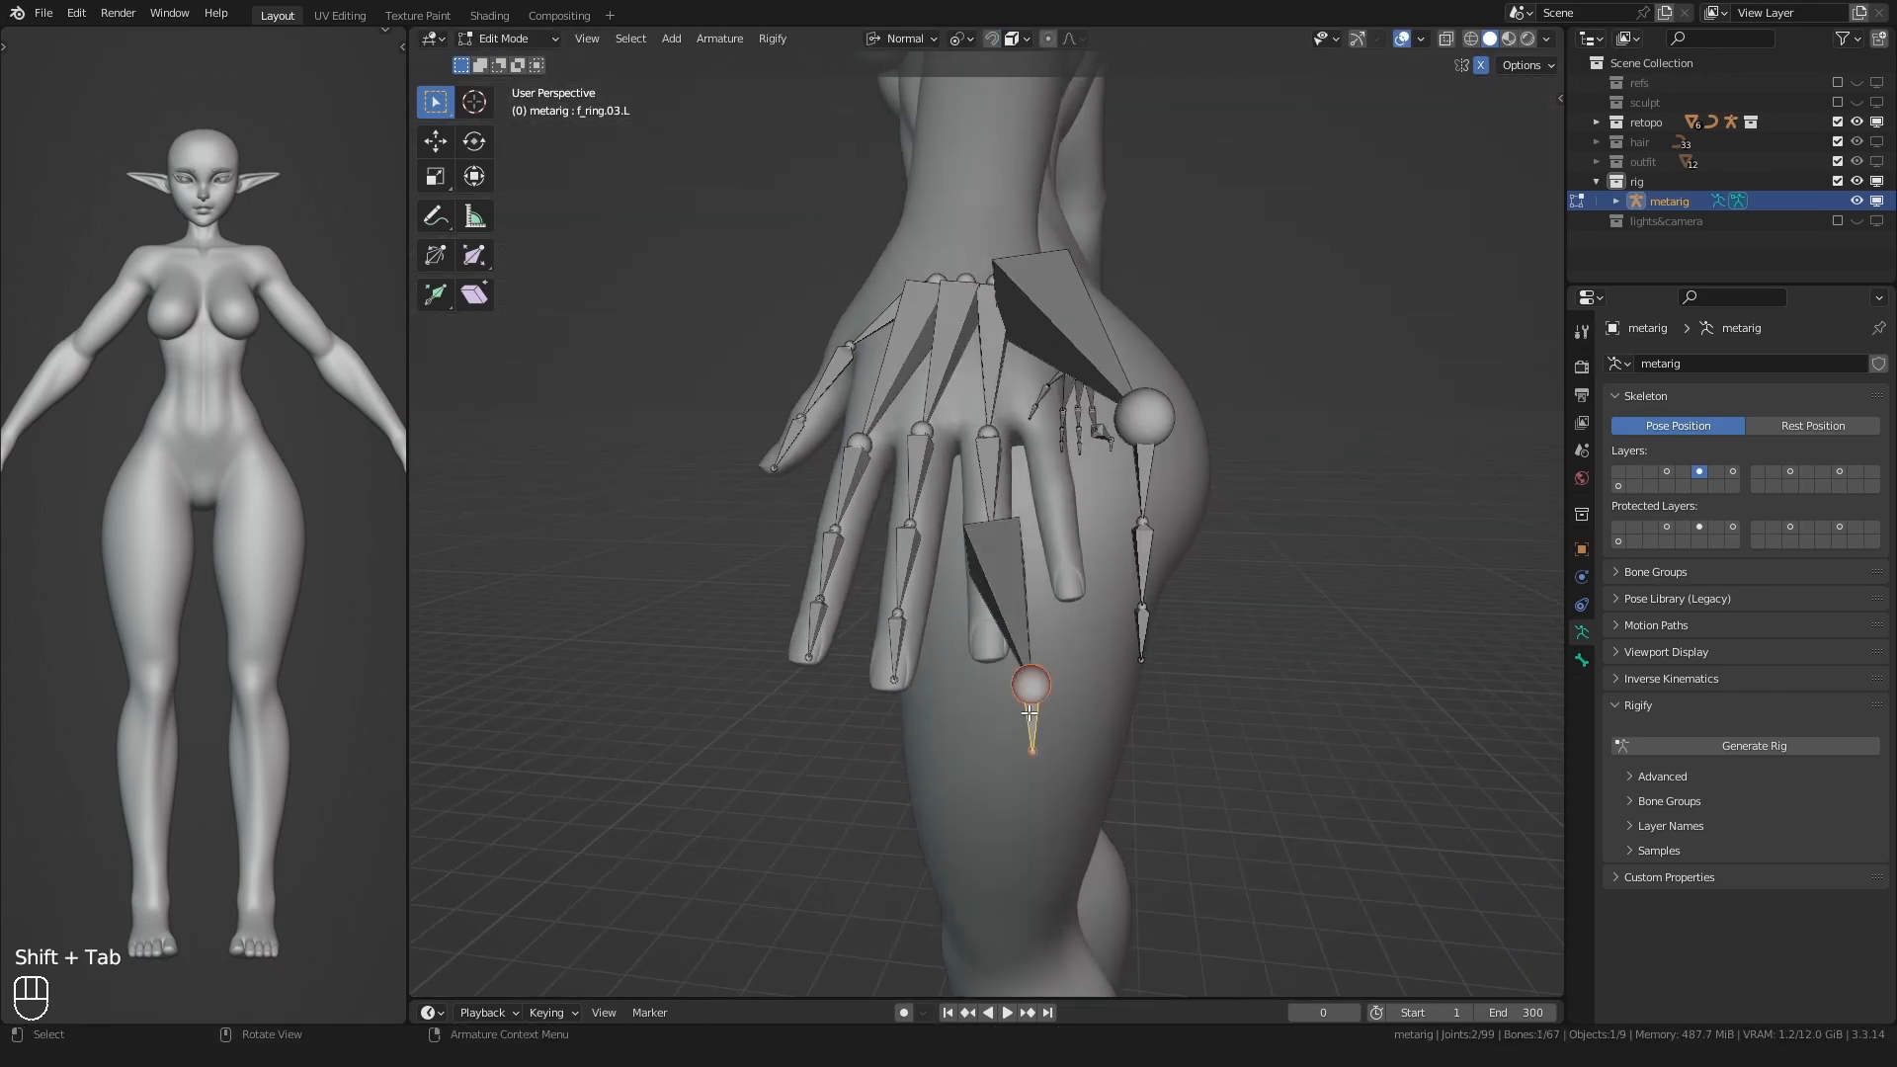
{"action": "middle_click_drag", "start_coordinate": [891, 571], "coordinate": [944, 623]}
{"action": "scroll", "coordinate": [952, 465], "scroll_direction": "up", "scroll_amount": 2}
{"action": "left_click", "coordinate": [987, 420]}
{"action": "key", "text": "s"}
{"action": "left_click", "coordinate": [755, 585]}
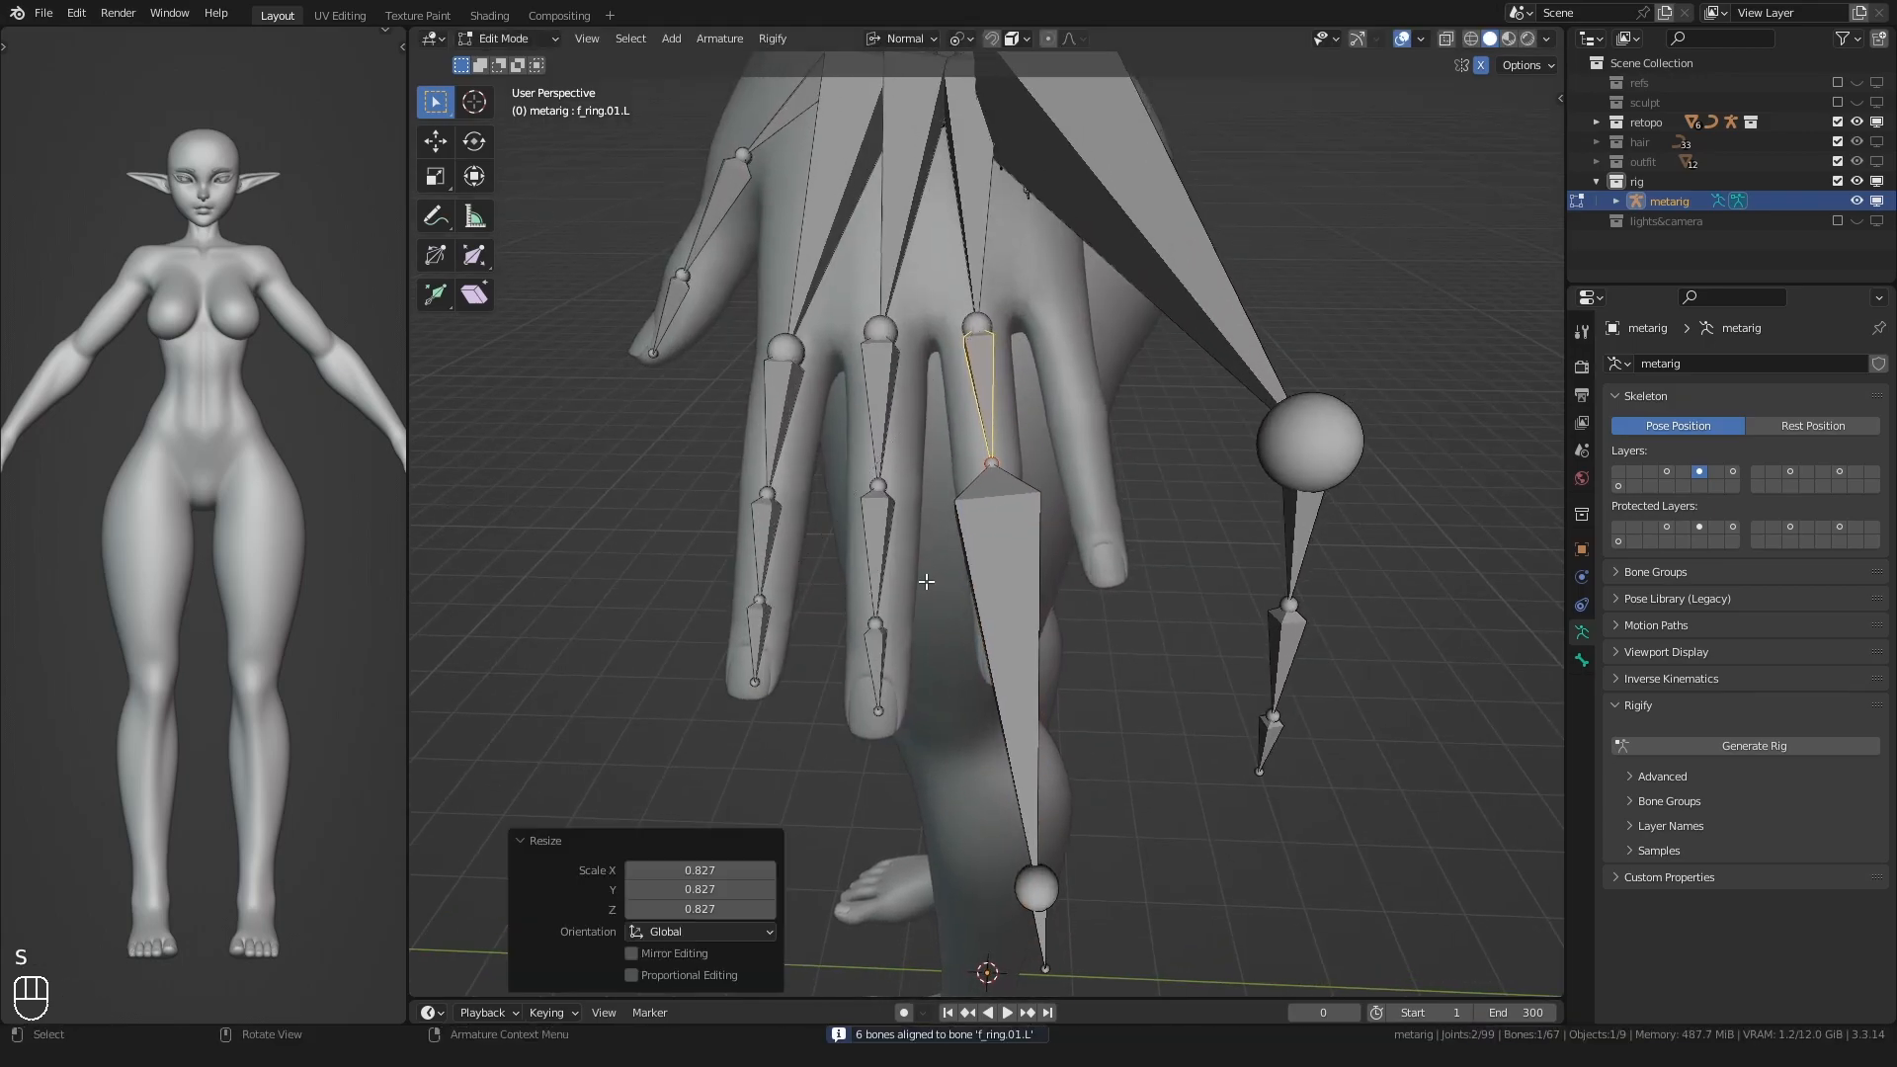
- Scale down the second ring finger bone to match the length of that finger segment
{"action": "left_click", "coordinate": [1011, 780]}
{"action": "key", "text": "s"}
{"action": "left_click", "coordinate": [966, 591]}
- Select all three ring finger bones and rotate them slightly so the chain follows the finger
{"action": "middle_click_drag", "start_coordinate": [964, 565], "coordinate": [968, 615]}
{"action": "left_click", "coordinate": [1000, 509], "text": "shift"}
{"action": "left_click", "coordinate": [990, 410], "text": "shift"}
{"action": "middle_click_drag", "start_coordinate": [873, 534], "coordinate": [860, 541]}
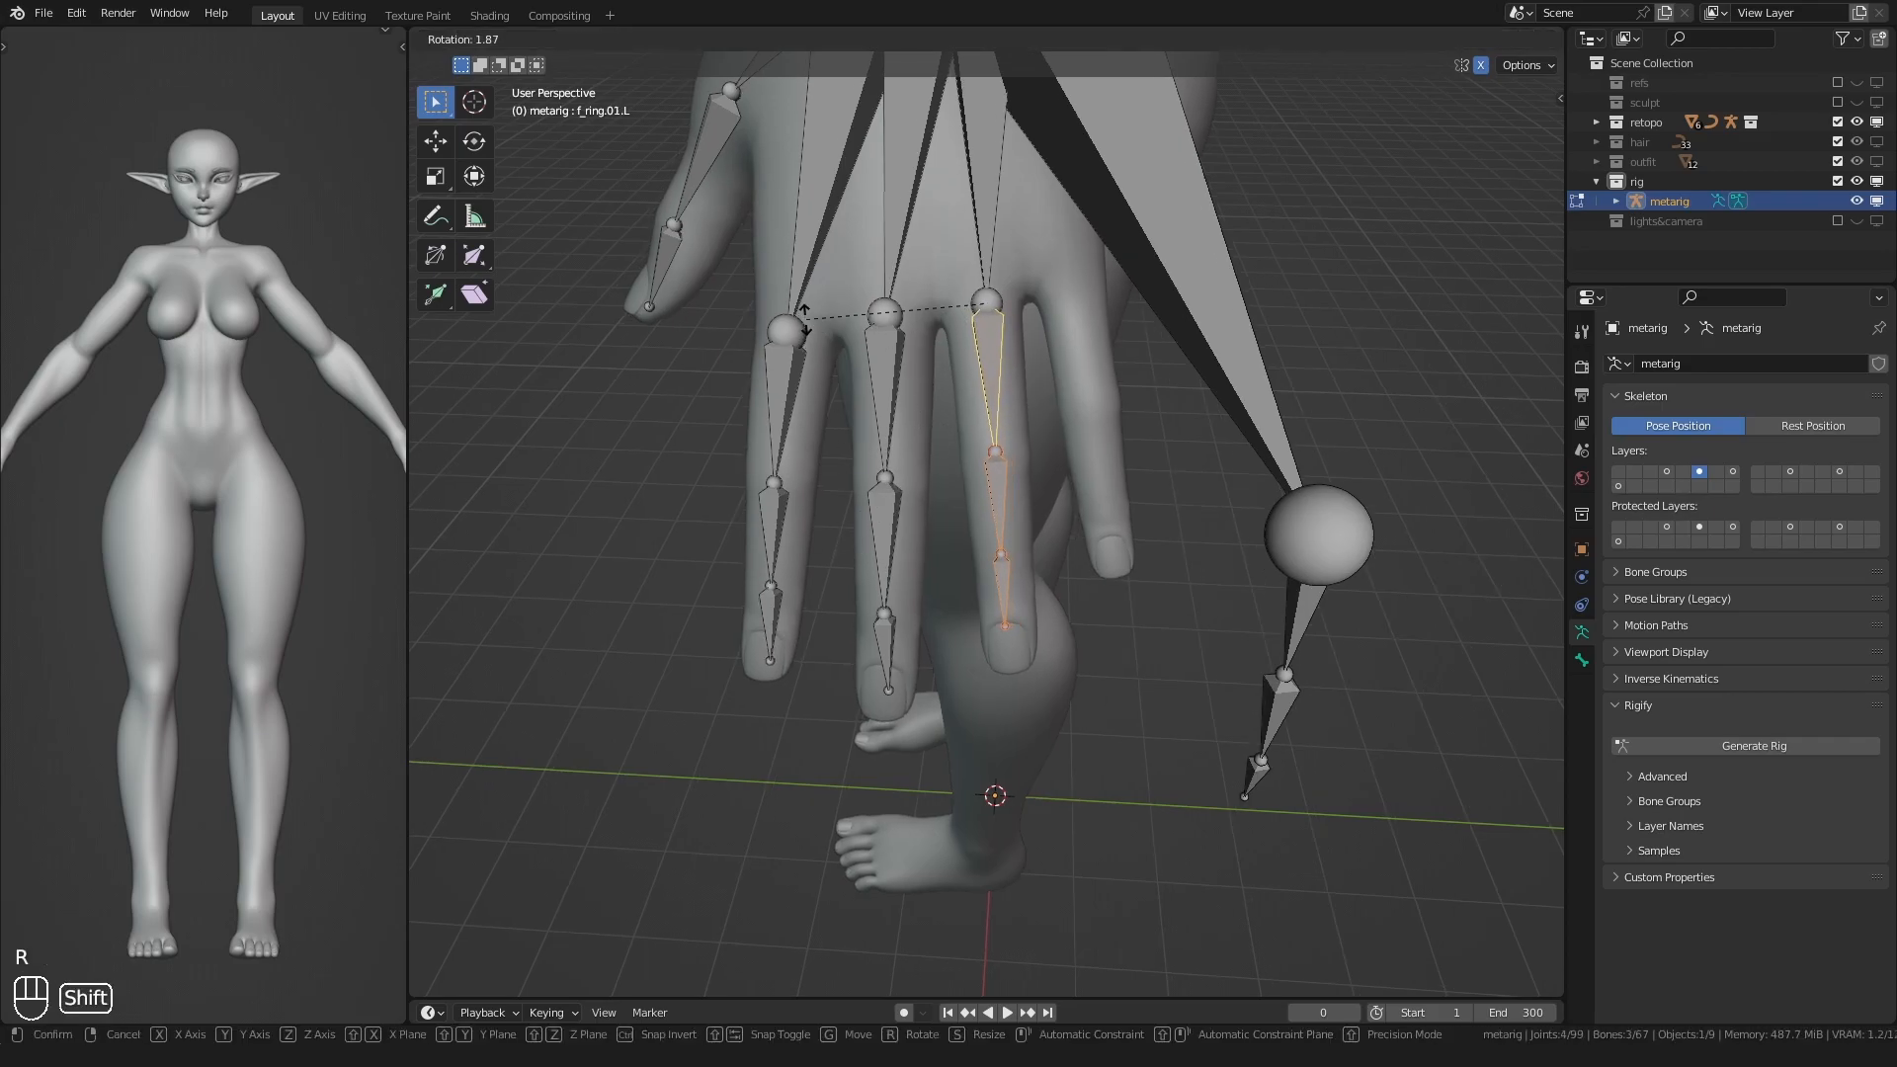
{"action": "left_click", "coordinate": [808, 356]}
- Move the ring finger's tip joint to center it inside the fingertip
{"action": "middle_click_drag", "start_coordinate": [820, 375], "coordinate": [820, 306]}
{"action": "scroll", "coordinate": [948, 593], "scroll_direction": "up", "scroll_amount": 2}
{"action": "middle_click_drag", "start_coordinate": [950, 682], "coordinate": [827, 550], "text": "shift"}
{"action": "left_click", "coordinate": [993, 541]}
{"action": "scroll", "coordinate": [958, 553], "scroll_direction": "up", "scroll_amount": 2}
{"action": "key", "text": "g"}
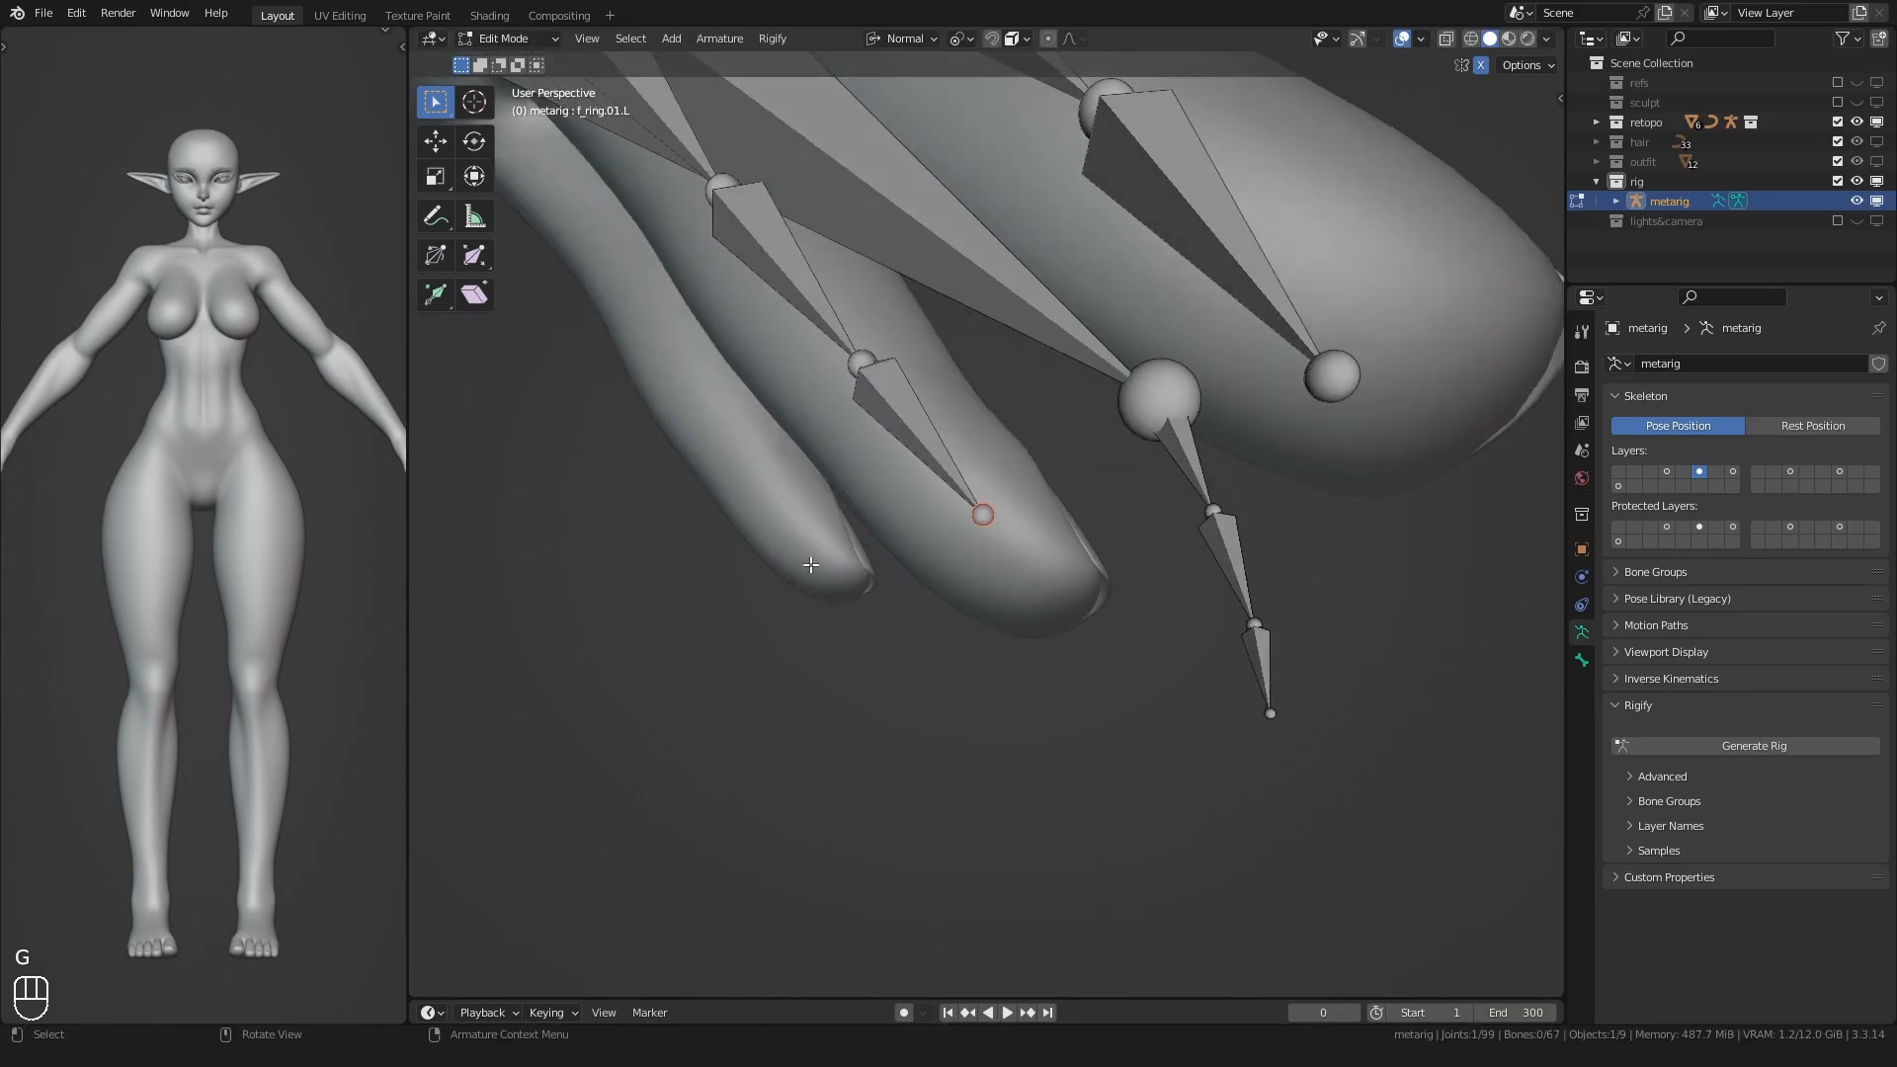
{"action": "left_click", "coordinate": [759, 482]}
- Rescale the outer ring finger bones so their joints sit at the finger's creases
{"action": "middle_click_drag", "start_coordinate": [759, 484], "coordinate": [762, 546], "text": "shift"}
{"action": "left_click", "coordinate": [872, 415]}
{"action": "middle_click_drag", "start_coordinate": [870, 420], "coordinate": [998, 573]}
{"action": "key", "text": "s"}
{"action": "left_click", "coordinate": [775, 520]}
{"action": "key", "text": "s"}
{"action": "left_click", "coordinate": [858, 571]}
{"action": "left_click", "coordinate": [1009, 549]}
{"action": "middle_click_drag", "start_coordinate": [976, 366], "coordinate": [948, 515], "text": "shift"}
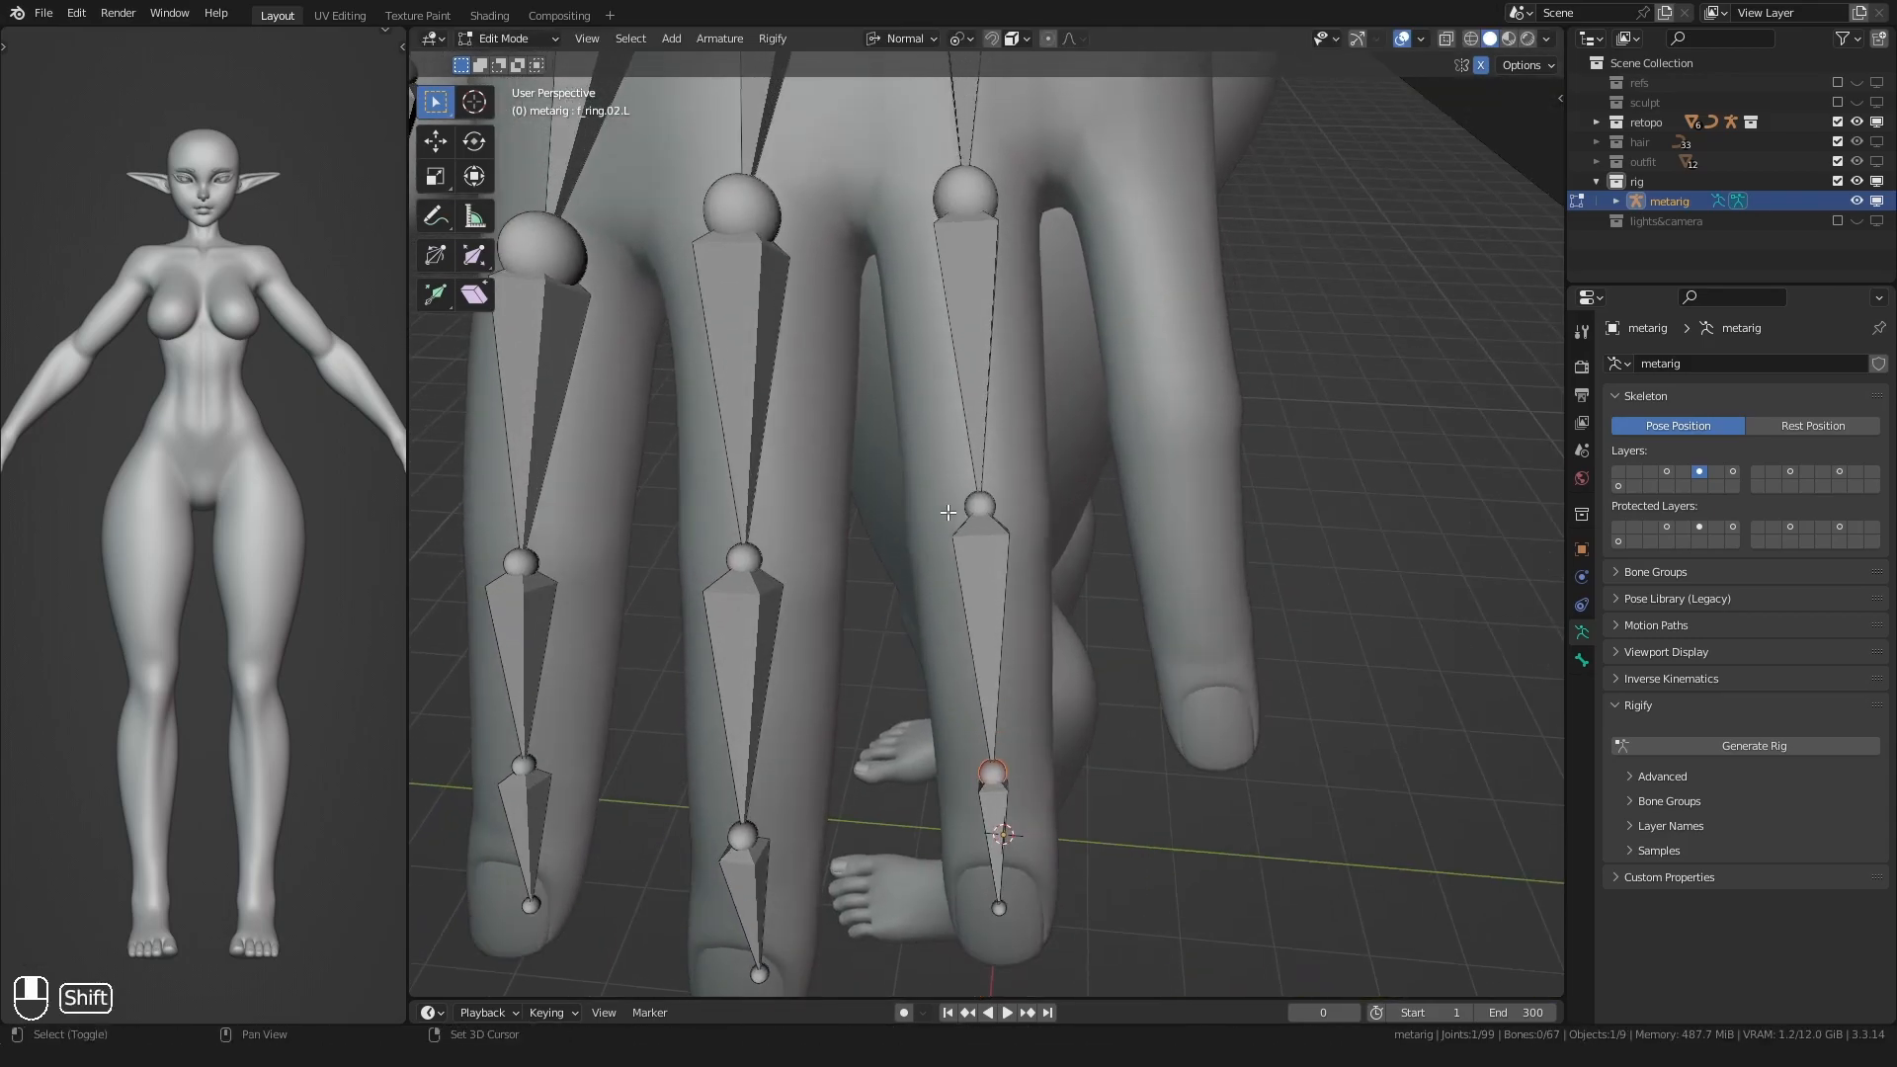
- Select a ring finger joint and shift it along Z to sit inside the finger
{"action": "left_click", "coordinate": [822, 474]}
{"action": "middle_click_drag", "start_coordinate": [822, 474], "coordinate": [870, 444]}
{"action": "left_click", "coordinate": [1008, 462]}
{"action": "middle_click_drag", "start_coordinate": [1003, 459], "coordinate": [943, 482]}
{"action": "key", "text": "g"}
{"action": "key", "text": "z"}
{"action": "left_click", "coordinate": [821, 442]}
- Adjust the remaining ring finger joints along Z so the chain runs through the finger's middle
{"action": "left_click", "coordinate": [971, 611]}
{"action": "key", "text": "g"}
{"action": "key", "text": "z"}
{"action": "left_click", "coordinate": [814, 585]}
{"action": "key", "text": "g"}
{"action": "key", "text": "z"}
{"action": "left_click", "coordinate": [822, 590]}
{"action": "left_click", "coordinate": [996, 620]}
{"action": "key", "text": "g"}
{"action": "key", "text": "z"}
{"action": "left_click", "coordinate": [1013, 638]}
- Shift the ring finger's knuckle joint along Z and rescale its palm bone to fit the hand
{"action": "middle_click_drag", "start_coordinate": [1137, 425], "coordinate": [859, 341], "text": "shift"}
{"action": "left_click", "coordinate": [1123, 427]}
{"action": "key", "text": "g"}
{"action": "key", "text": "z"}
{"action": "left_click", "coordinate": [1064, 419]}
{"action": "key", "text": "s"}
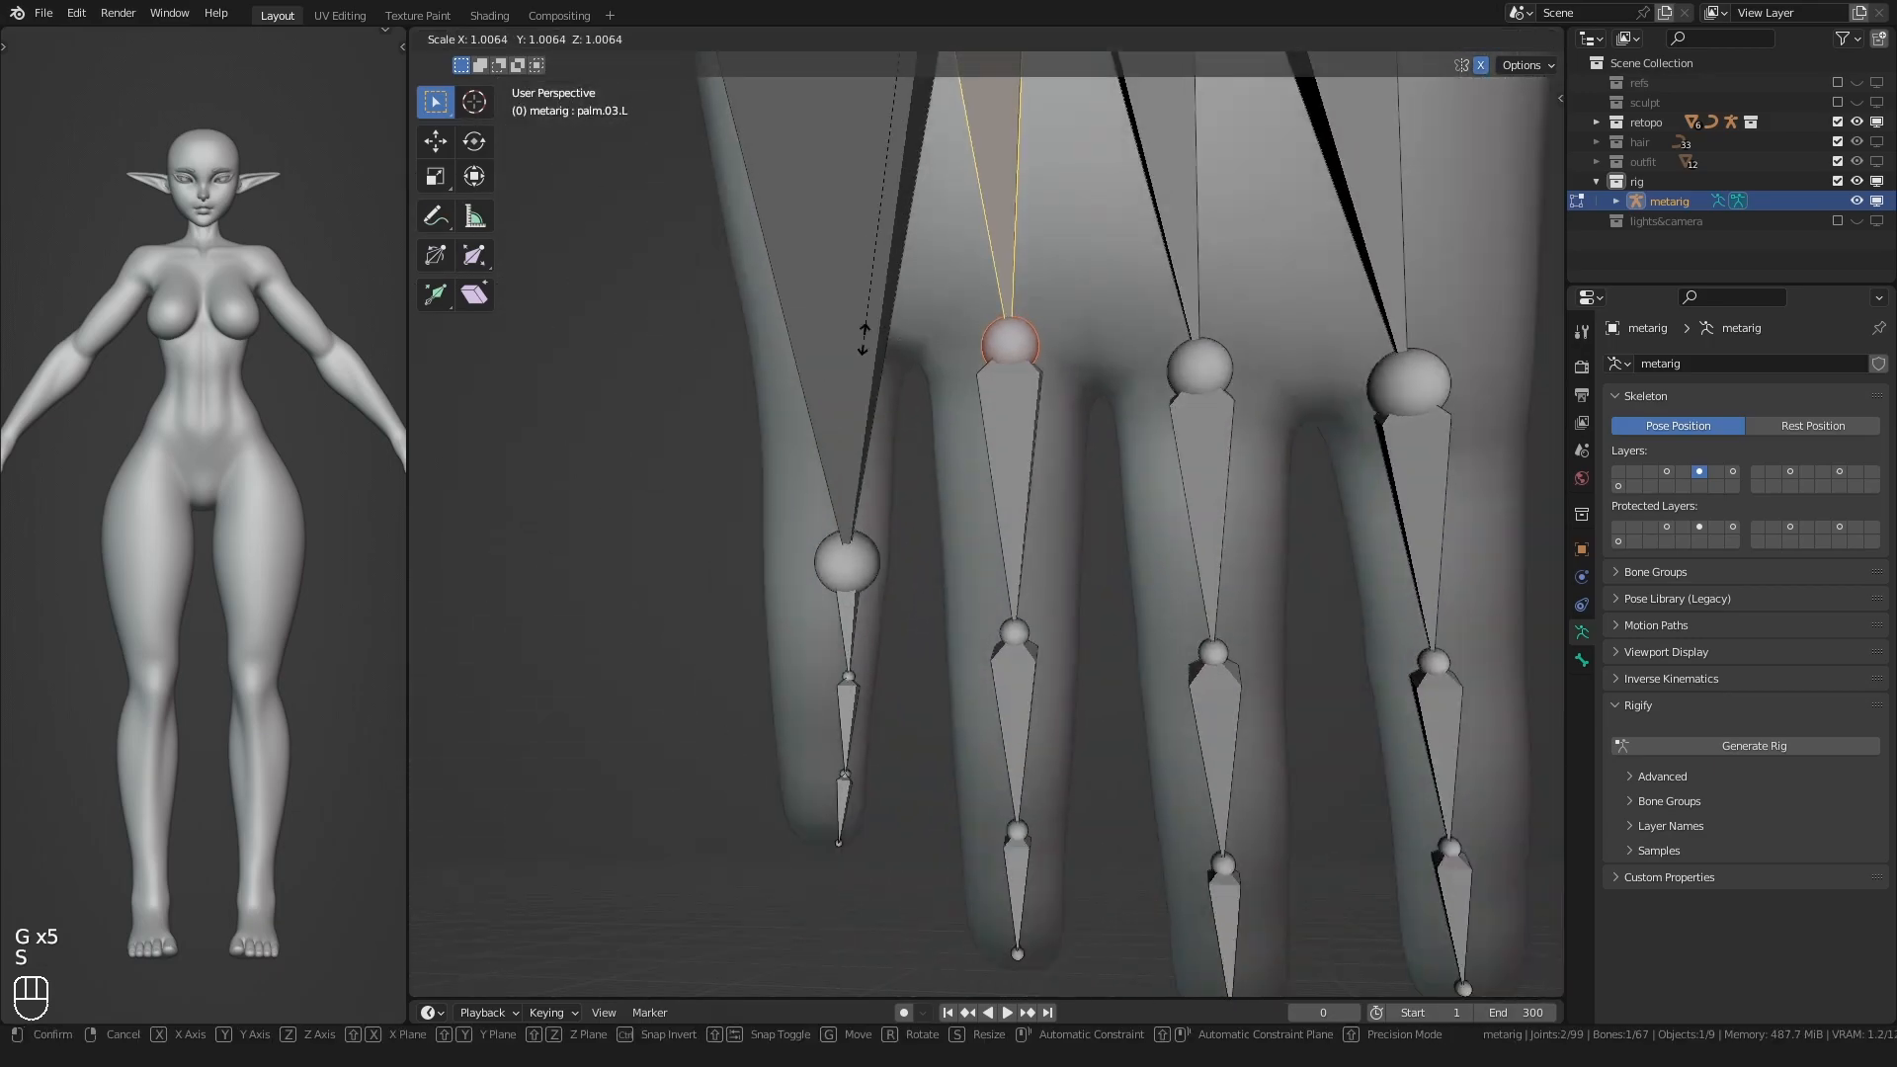
{"action": "left_click", "coordinate": [747, 372]}
- Select the middle finger's knuckle joint and adjust the palm bone's scale to line up the knuckles
{"action": "middle_click_drag", "start_coordinate": [1136, 383], "coordinate": [1088, 401], "text": "shift"}
{"action": "left_click_drag", "start_coordinate": [1195, 440], "coordinate": [1127, 320]}
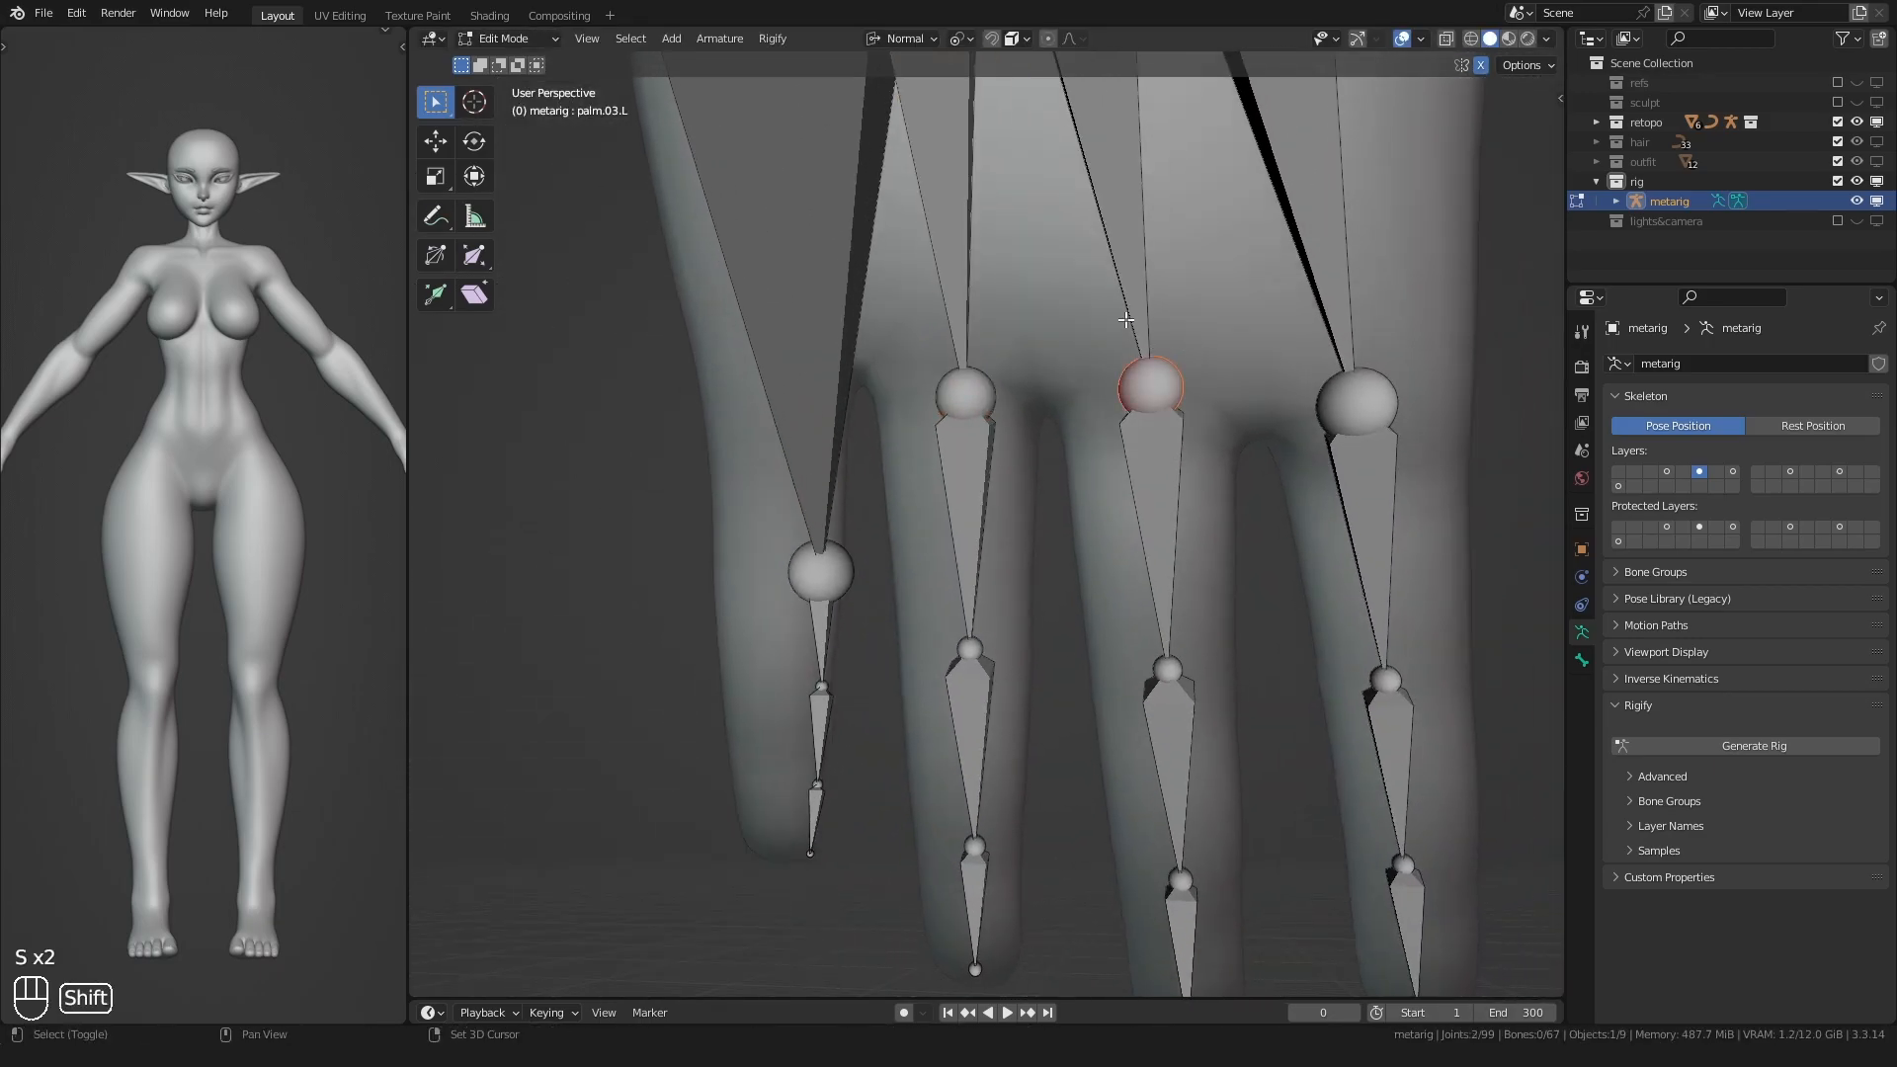
{"action": "left_click", "coordinate": [875, 429]}
{"action": "middle_click_drag", "start_coordinate": [915, 424], "coordinate": [970, 354]}
{"action": "left_click_drag", "start_coordinate": [1067, 290], "coordinate": [1069, 287]}
{"action": "key", "text": "s"}
{"action": "left_click", "coordinate": [1069, 287]}
- Select the three ring finger bones and try rotating them around the knuckle
{"action": "scroll", "coordinate": [924, 509], "scroll_direction": "down", "scroll_amount": 1}
{"action": "middle_click_drag", "start_coordinate": [924, 512], "coordinate": [1028, 698]}
{"action": "left_click", "coordinate": [1027, 699]}
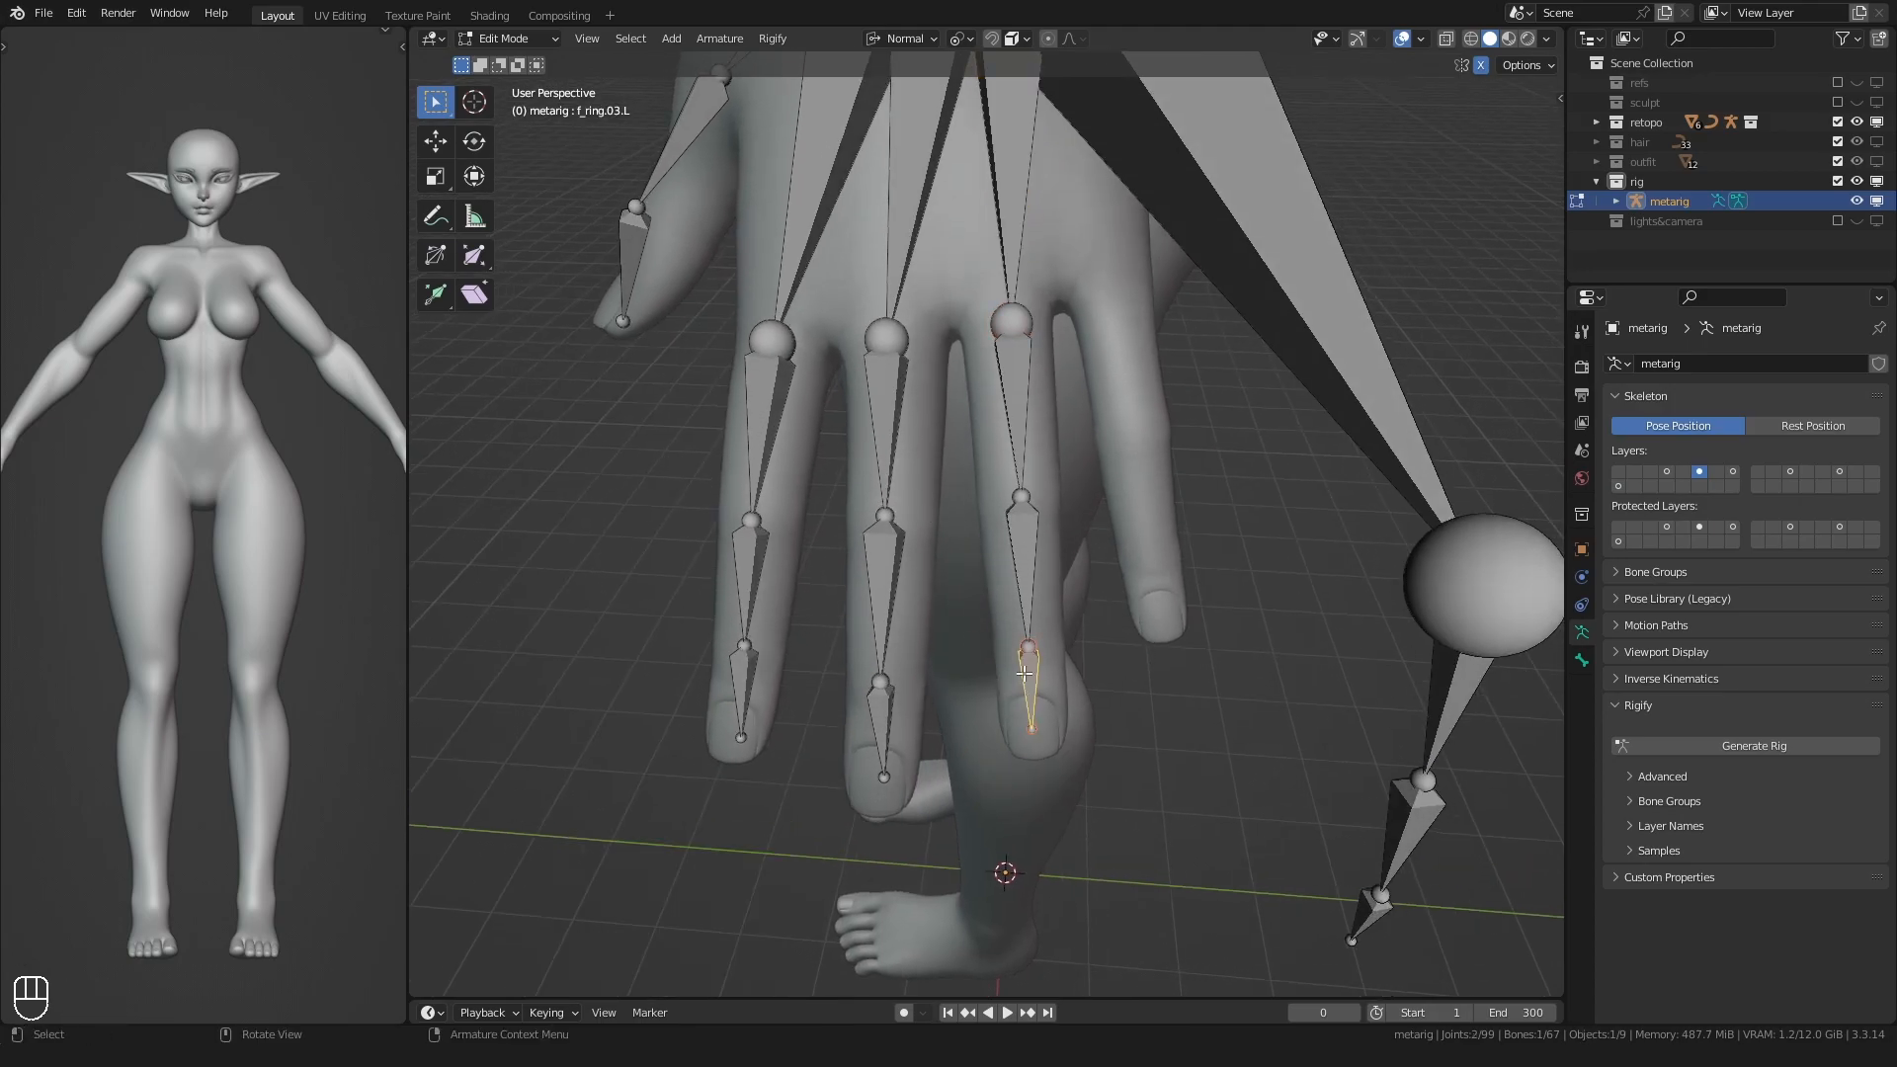
{"action": "key", "text": "r"}
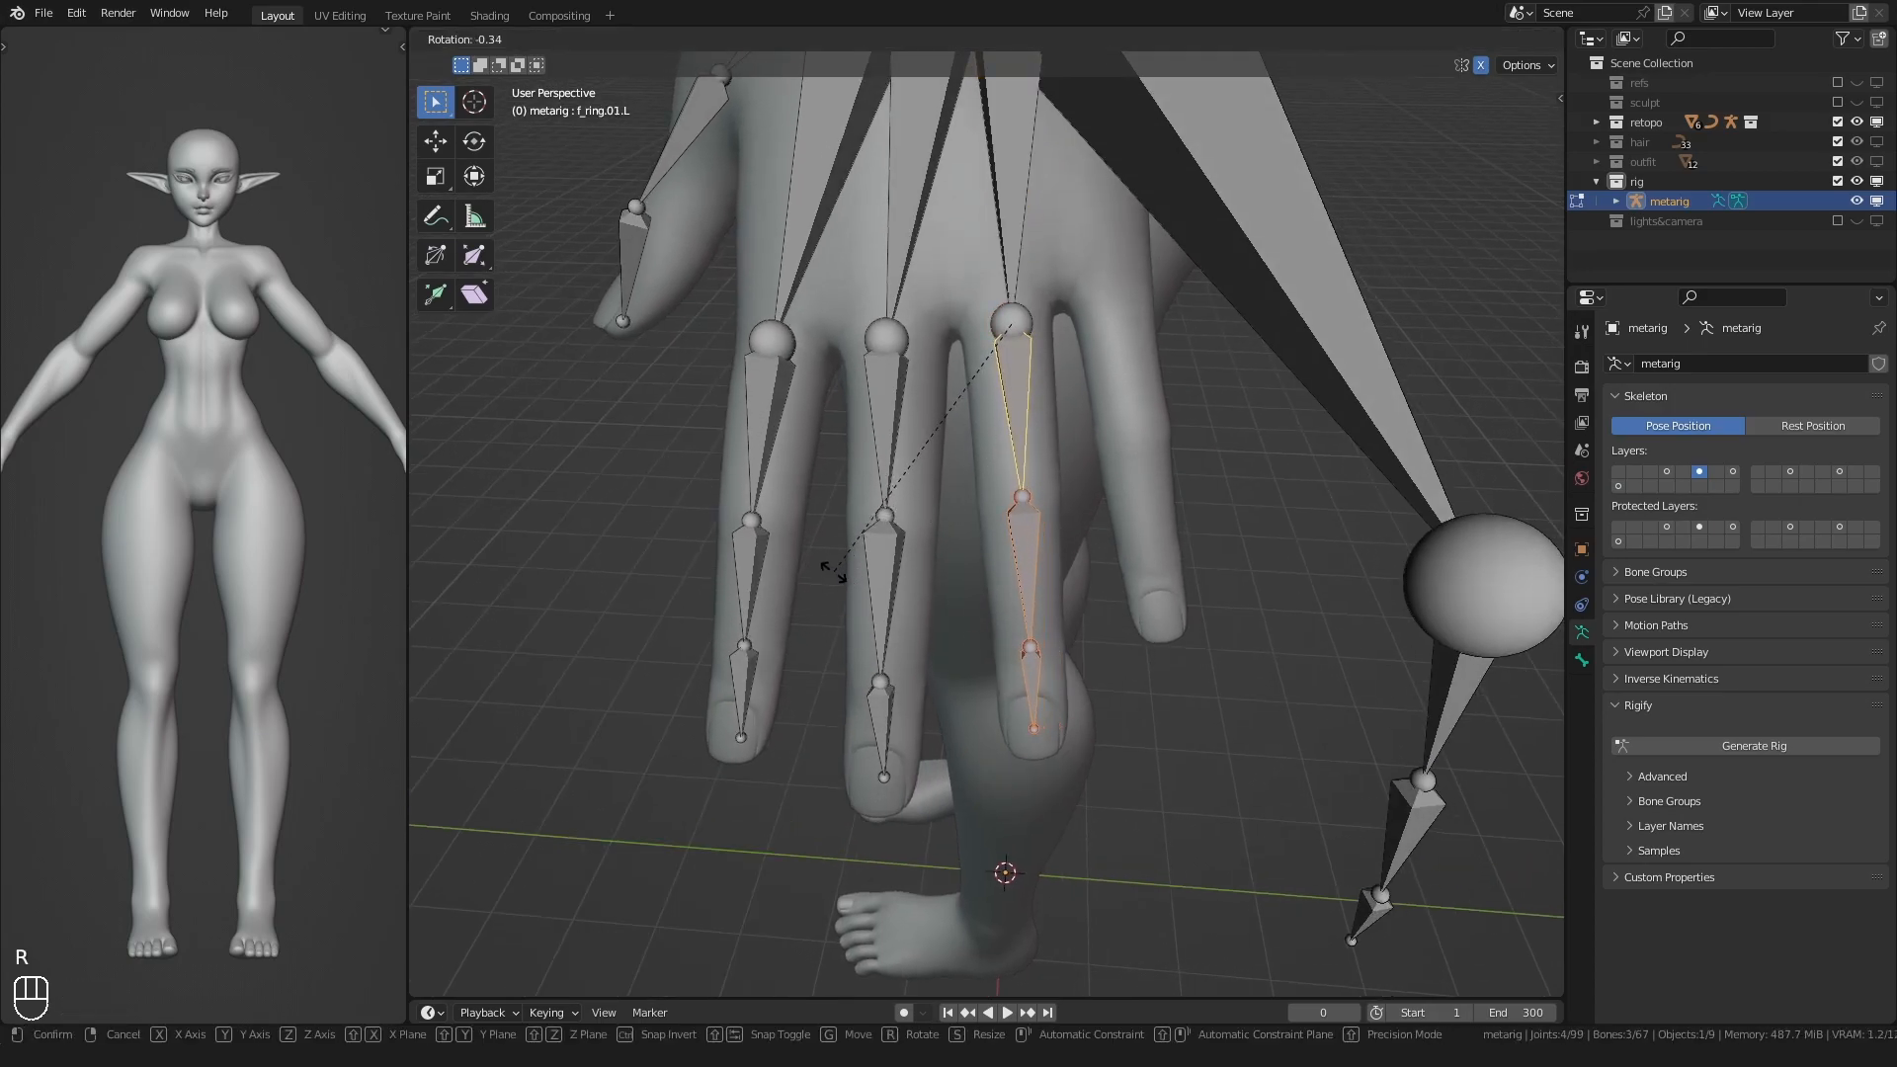
{"action": "right_click", "coordinate": [834, 572]}
{"action": "middle_click_drag", "start_coordinate": [929, 421], "coordinate": [947, 422], "text": "shift"}
{"action": "key", "text": "r"}
{"action": "right_click", "coordinate": [928, 437]}
- Nudge the three ring finger bones and rotate them to center the chain in the finger
{"action": "key", "text": "g"}
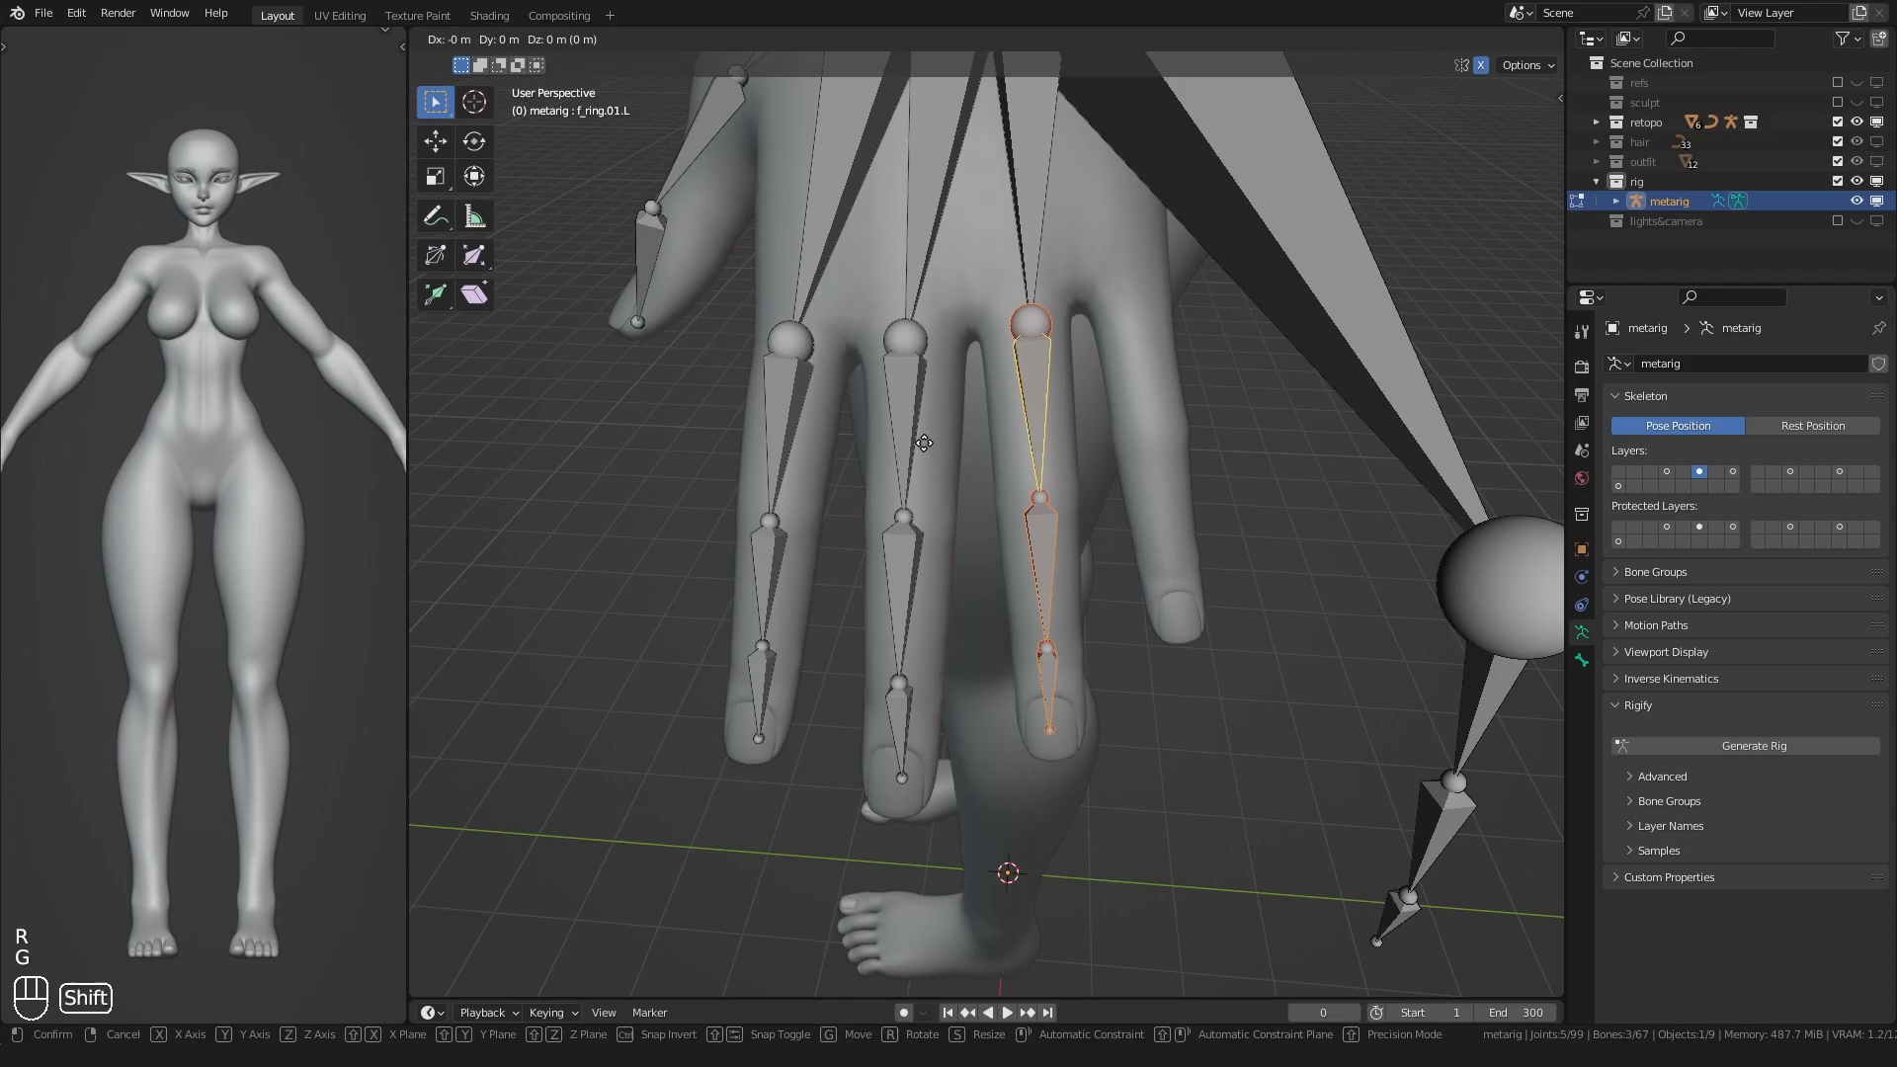
{"action": "left_click", "coordinate": [921, 455]}
{"action": "key", "text": "r"}
{"action": "left_click", "coordinate": [887, 514]}
{"action": "middle_click_drag", "start_coordinate": [882, 521], "coordinate": [875, 565]}
{"action": "left_click", "coordinate": [1024, 431]}
{"action": "left_click", "coordinate": [917, 455]}
- Snap the pinky's knuckle joint and its next joint onto the matching points of the finger, then turn snapping off
{"action": "scroll", "coordinate": [880, 517], "scroll_direction": "down", "scroll_amount": 2}
{"action": "left_click_drag", "start_coordinate": [1156, 555], "coordinate": [1193, 587]}
{"action": "middle_click_drag", "start_coordinate": [1192, 586], "coordinate": [1181, 590]}
{"action": "key", "text": "shift+Tab"}
{"action": "key", "text": "g"}
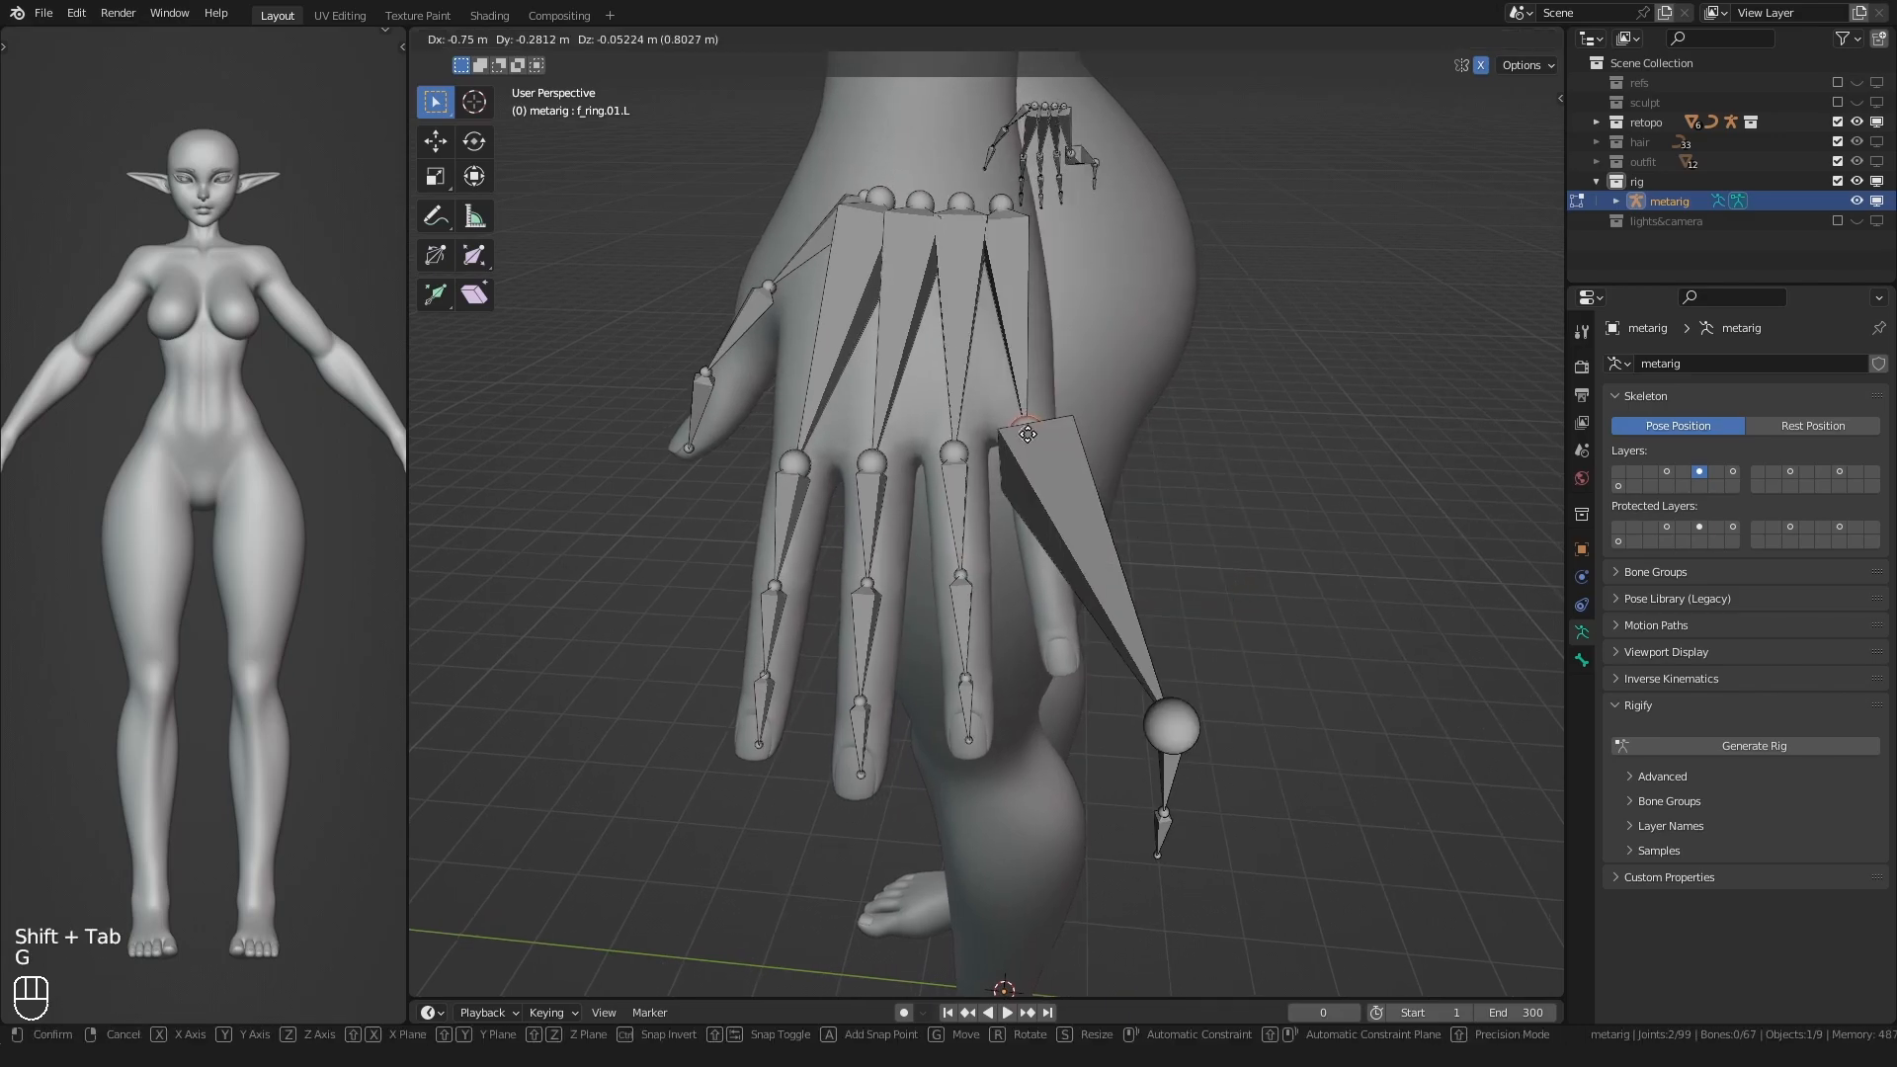
{"action": "key", "text": "g"}
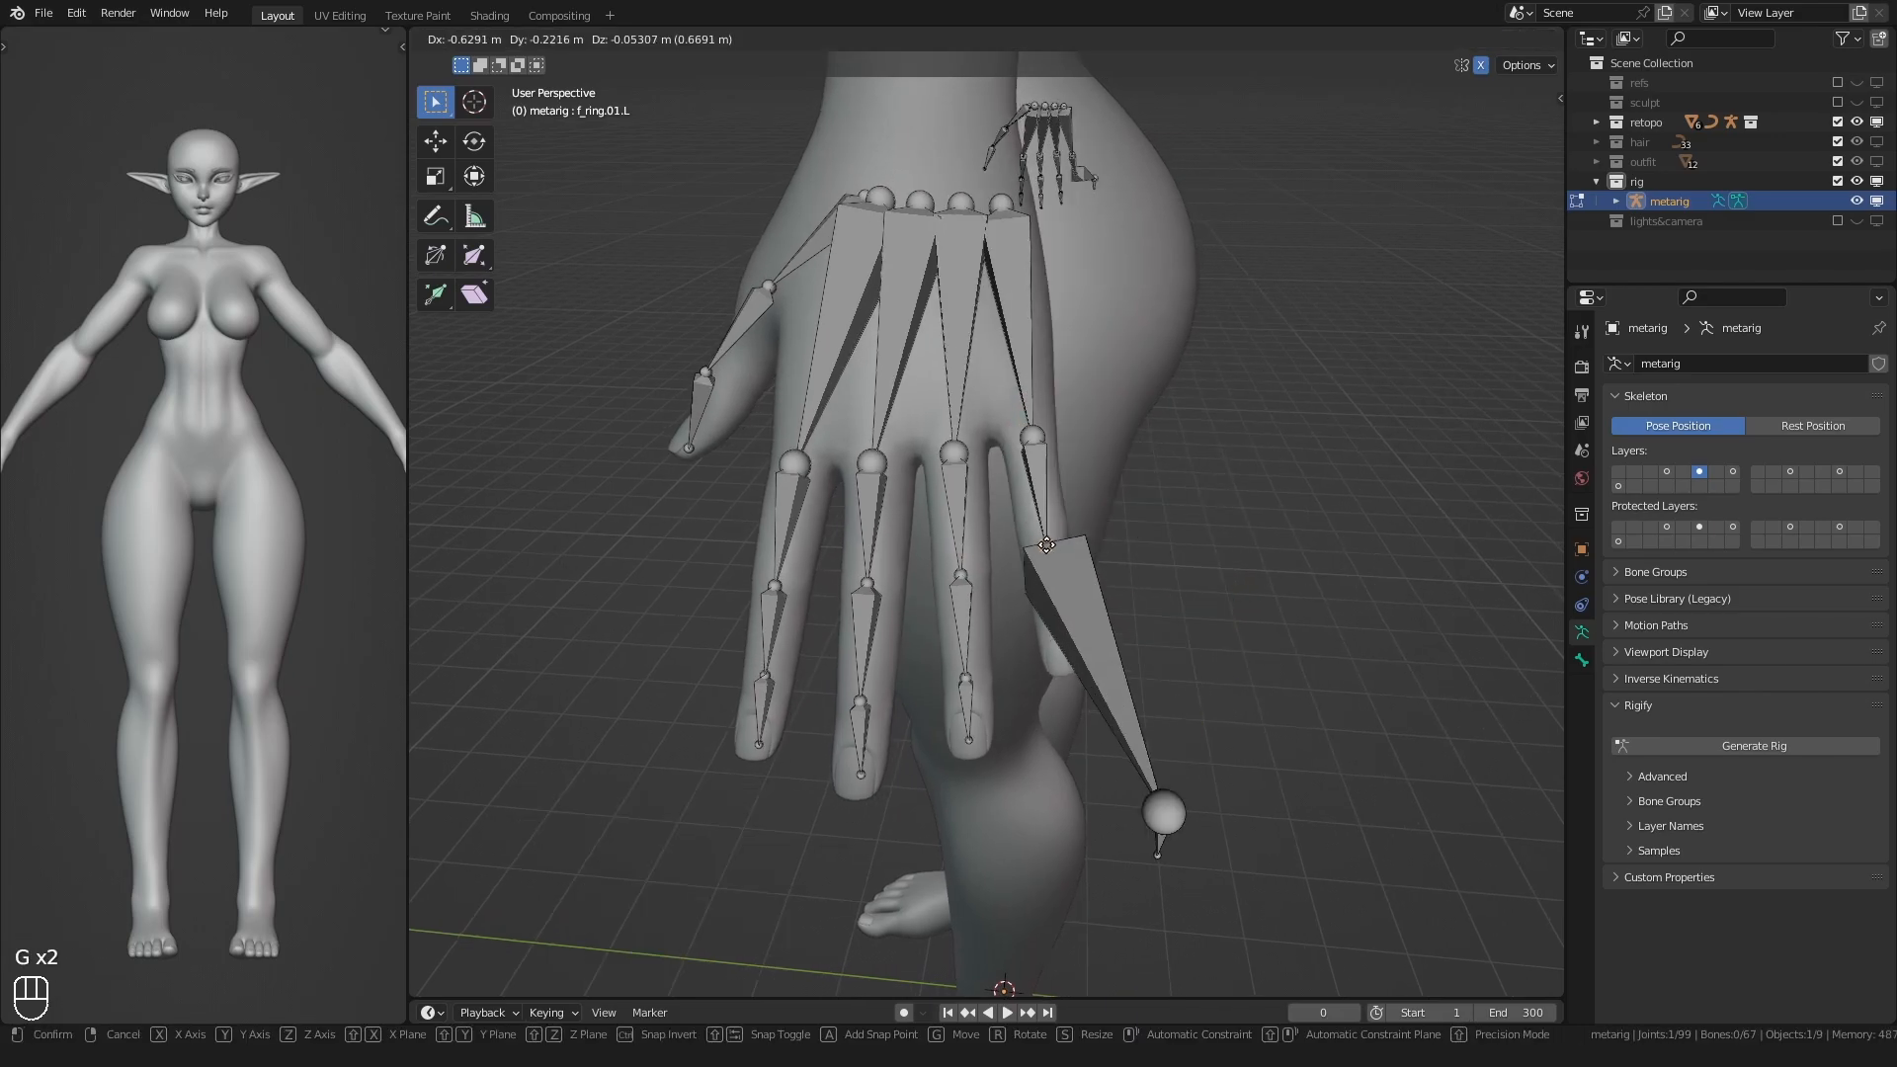
{"action": "left_click", "coordinate": [1046, 544]}
{"action": "key", "text": "shift+Tab"}
- Align the outer pinky bones to the first pinky bone, then scale down the second bone and scale the third to 0.194
{"action": "middle_click_drag", "start_coordinate": [1156, 781], "coordinate": [1189, 831]}
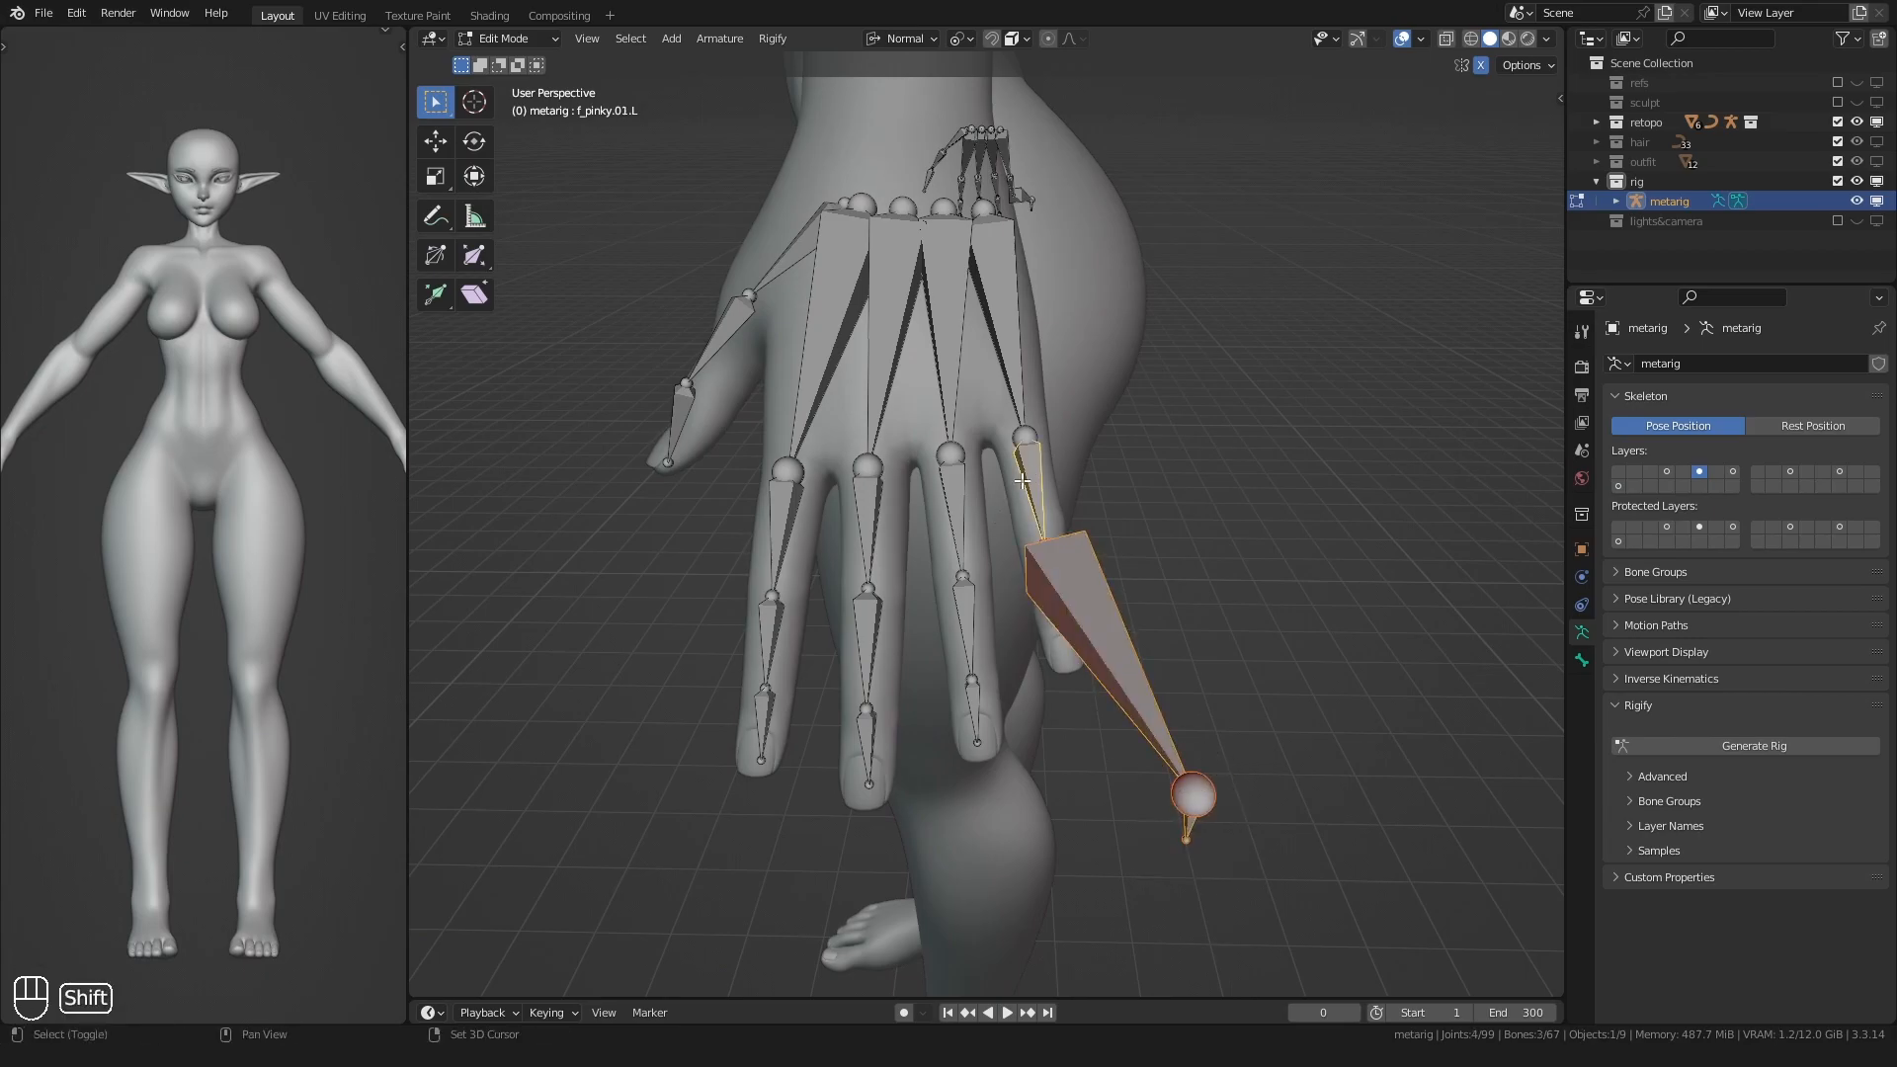
{"action": "middle_click_drag", "start_coordinate": [1003, 488], "coordinate": [932, 495]}
{"action": "left_click", "coordinate": [1043, 791]}
{"action": "key", "text": "s"}
{"action": "left_click", "coordinate": [993, 585]}
{"action": "left_click", "coordinate": [1044, 870]}
{"action": "key", "text": "s"}
{"action": "left_click", "coordinate": [979, 632]}
- Select all three pinky bones and move them to the middle of the little finger
{"action": "middle_click_drag", "start_coordinate": [979, 633], "coordinate": [1012, 584]}
{"action": "scroll", "coordinate": [1012, 584], "scroll_direction": "up", "scroll_amount": 1}
{"action": "left_click_drag", "start_coordinate": [1026, 806], "coordinate": [1099, 549]}
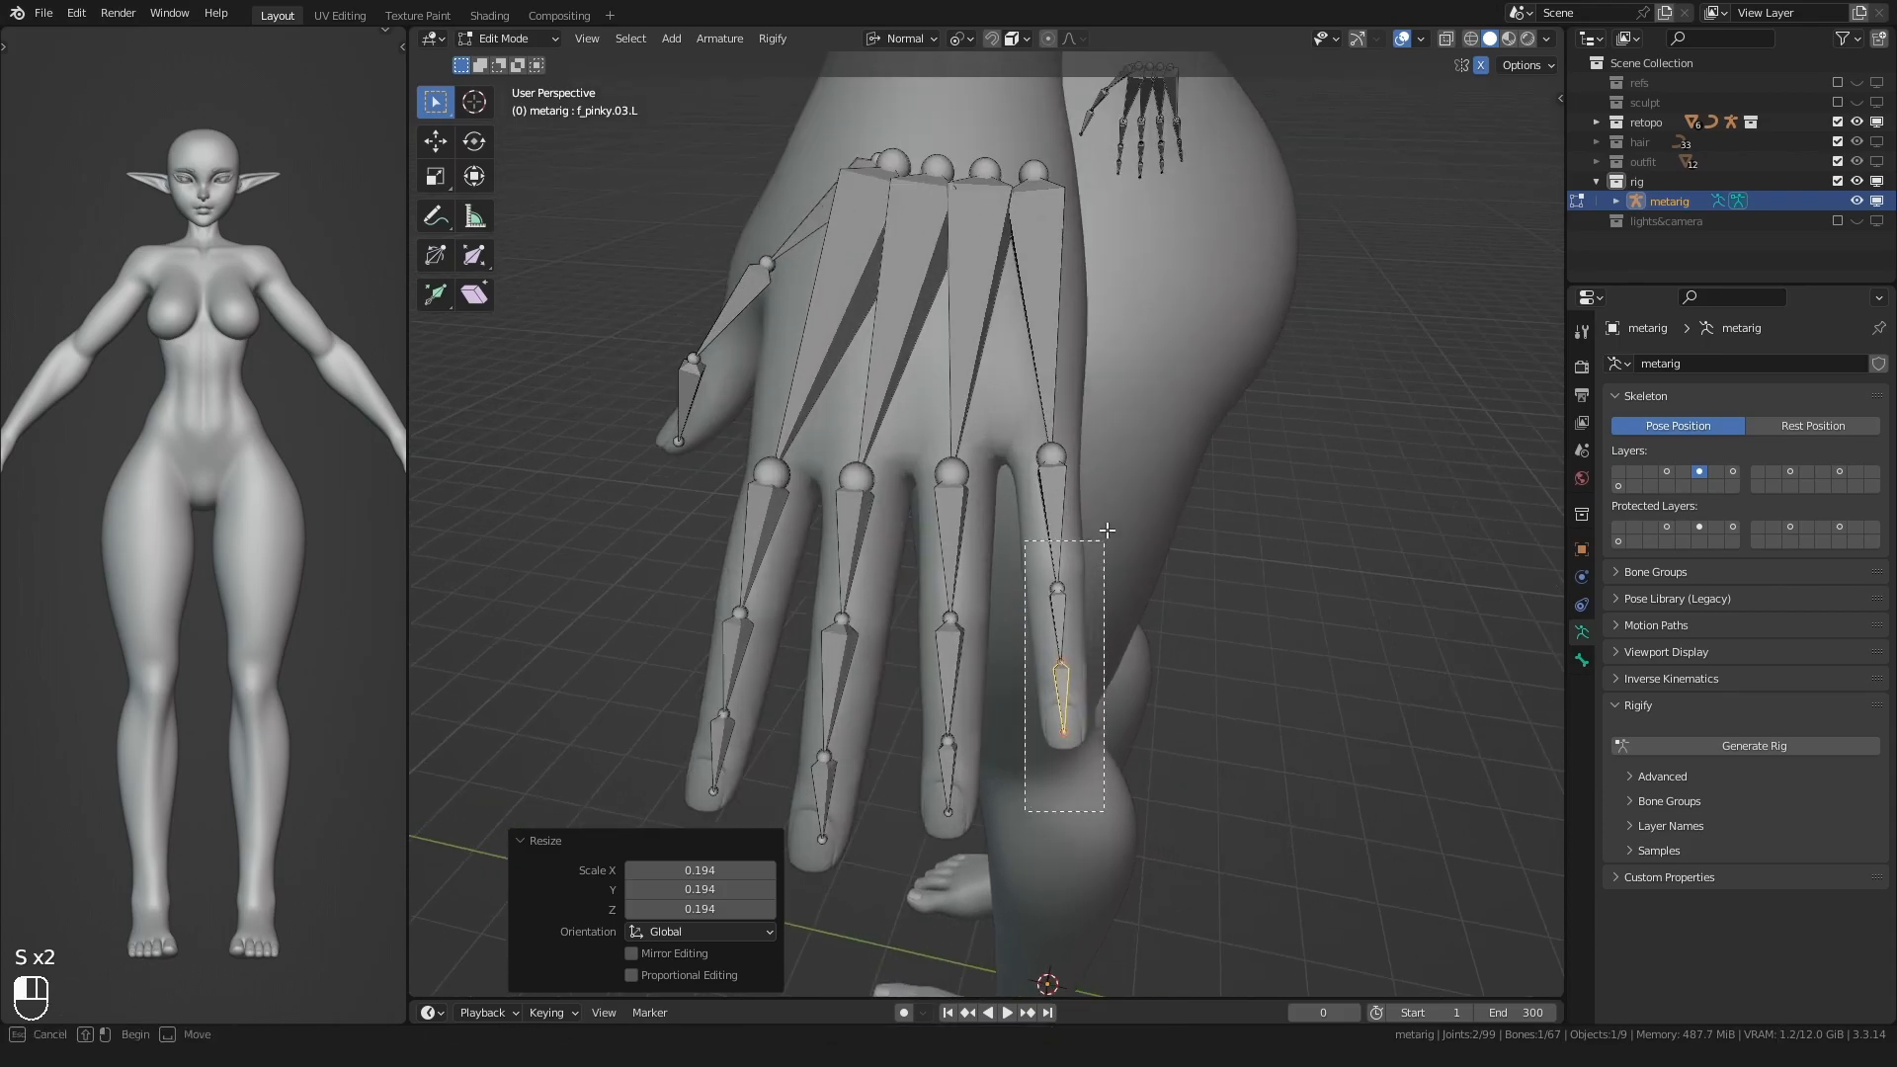
{"action": "left_click", "coordinate": [1053, 523], "text": "shift"}
{"action": "left_click_drag", "start_coordinate": [1003, 410], "coordinate": [1091, 499], "text": "shift"}
{"action": "middle_click_drag", "start_coordinate": [988, 583], "coordinate": [973, 637]}
{"action": "key", "text": "g"}
{"action": "left_click", "coordinate": [958, 578]}
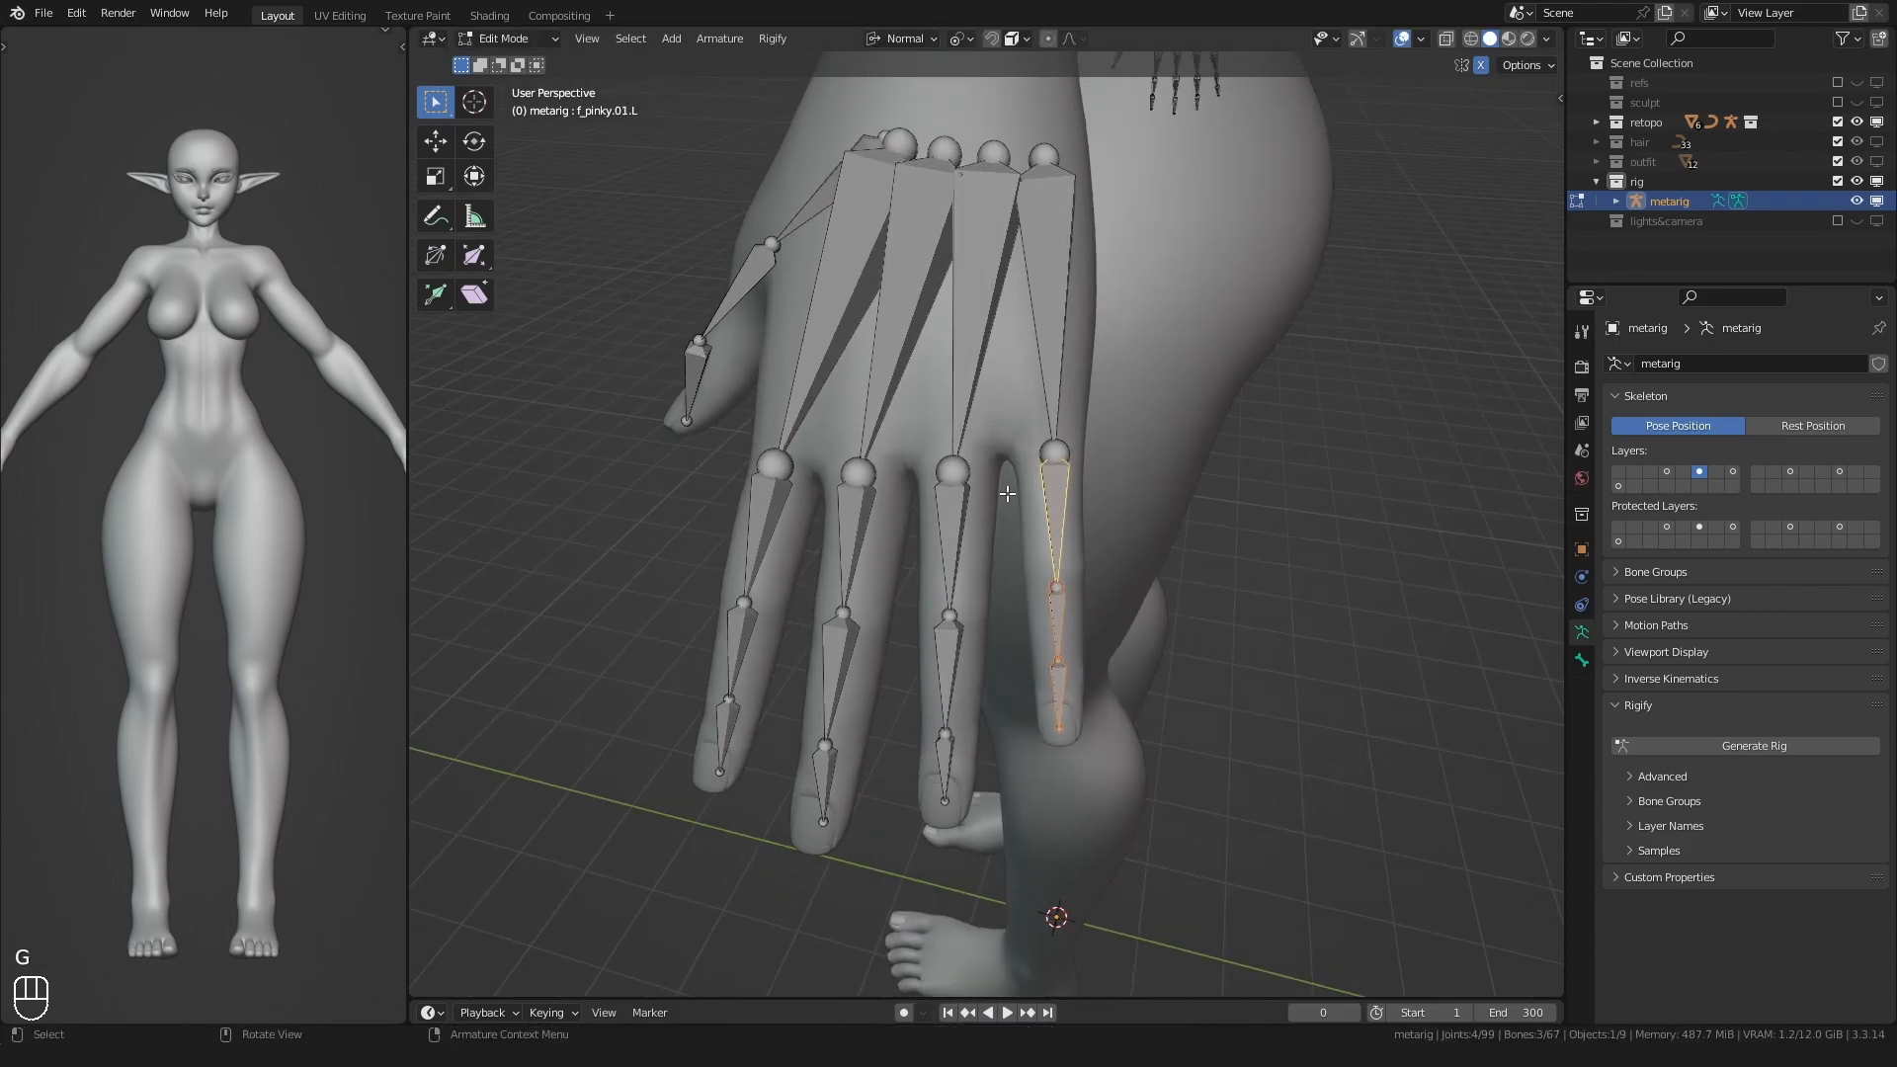
- Nudge the pinky bones by about 0.002, -0.007 and -0.001 m in X, Y and Z, and rotate them along the finger
{"action": "middle_click_drag", "start_coordinate": [954, 573], "coordinate": [934, 536]}
{"action": "key", "text": "g"}
{"action": "left_click", "coordinate": [886, 563]}
{"action": "key", "text": "r"}
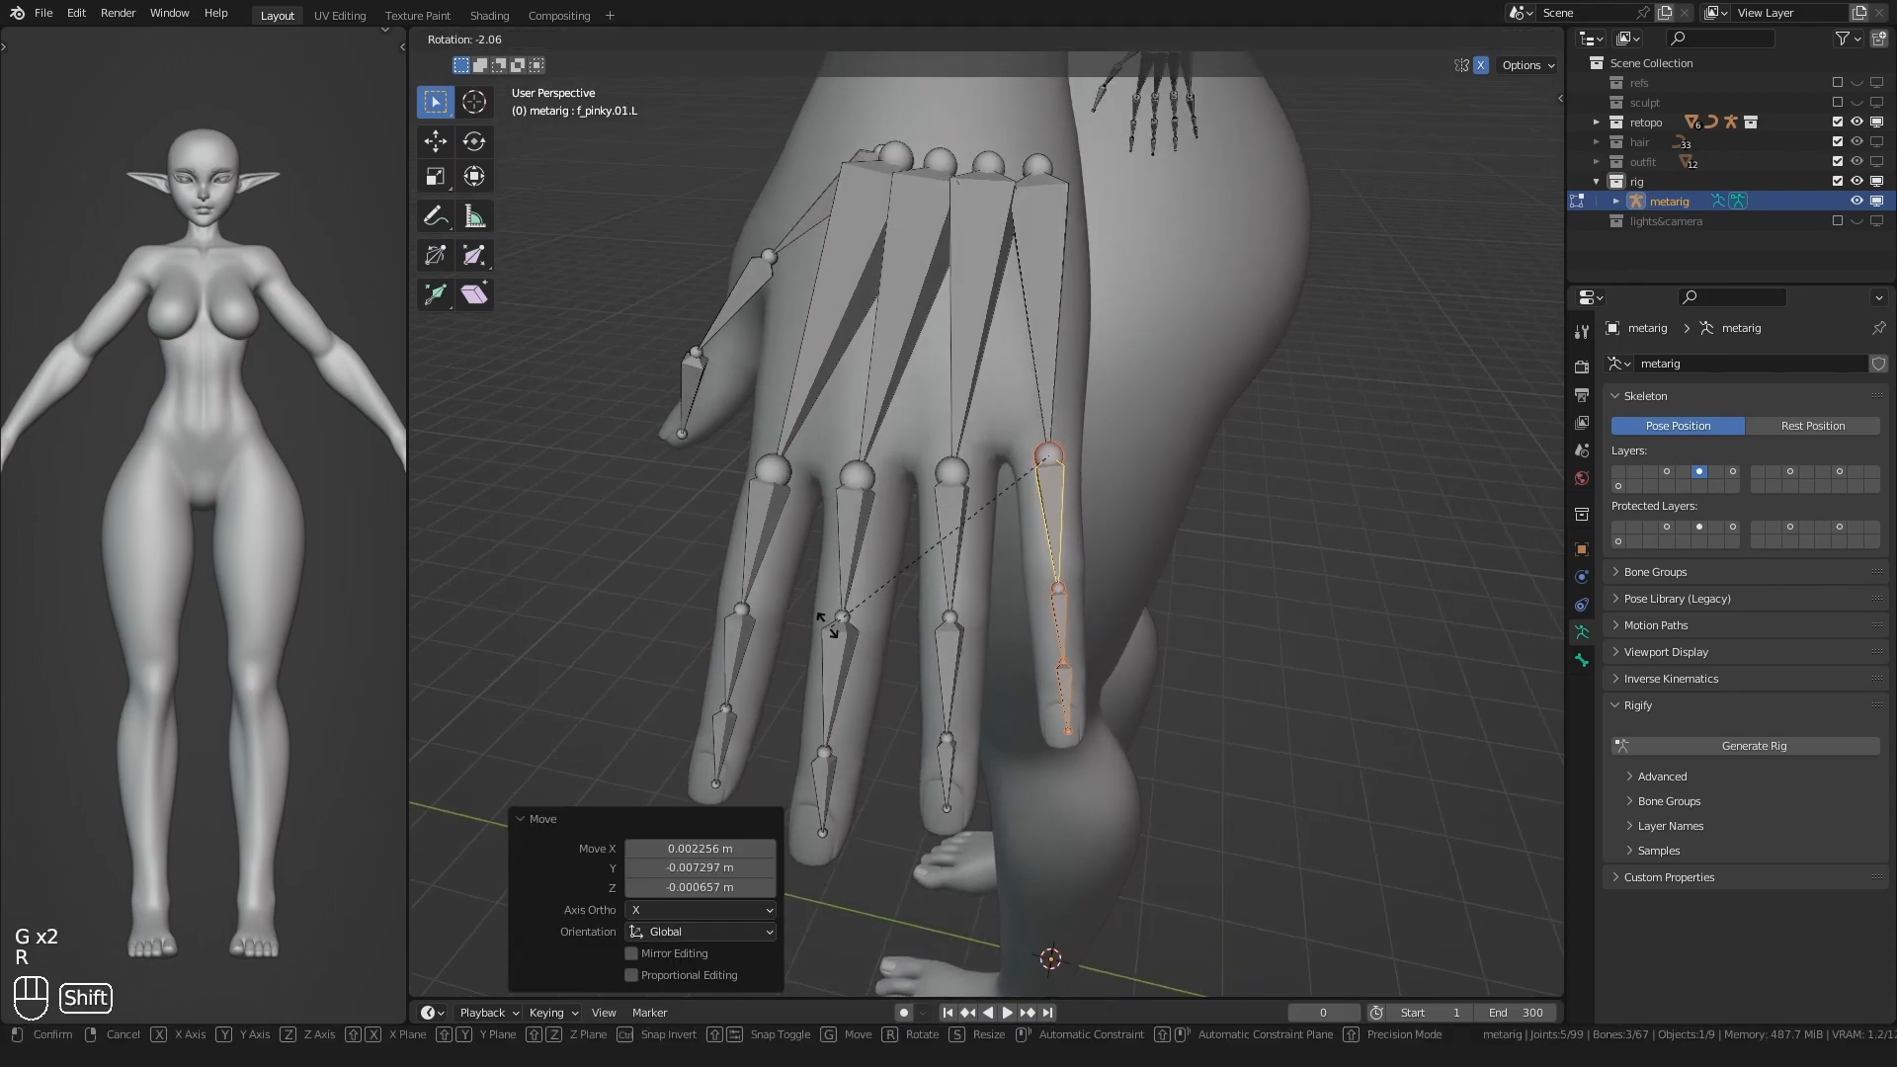
{"action": "left_click", "coordinate": [765, 493]}
- Rescale individual pinky bones so their joints match the little finger's segments
{"action": "scroll", "coordinate": [1033, 597], "scroll_direction": "up", "scroll_amount": 1}
{"action": "left_click", "coordinate": [1061, 543]}
{"action": "key", "text": "s"}
{"action": "left_click", "coordinate": [997, 630]}
{"action": "middle_click_drag", "start_coordinate": [997, 631], "coordinate": [978, 517], "text": "shift"}
{"action": "scroll", "coordinate": [978, 517], "scroll_direction": "up", "scroll_amount": 2}
{"action": "left_click", "coordinate": [1028, 450]}
{"action": "key", "text": "s"}
{"action": "left_click", "coordinate": [982, 530]}
- Shift two of the pinky's joints along Z to center them within the finger's thickness
{"action": "left_click", "coordinate": [1054, 636]}
{"action": "middle_click_drag", "start_coordinate": [1057, 637], "coordinate": [1028, 509]}
{"action": "key", "text": "g"}
{"action": "key", "text": "z"}
{"action": "left_click", "coordinate": [826, 606]}
{"action": "left_click", "coordinate": [1006, 494]}
{"action": "key", "text": "g"}
{"action": "key", "text": "z"}
{"action": "left_click", "coordinate": [868, 474]}
- Reposition the other pinky joints so they sit inside the little finger
{"action": "left_click", "coordinate": [1122, 441]}
{"action": "key", "text": "g"}
{"action": "left_click", "coordinate": [1000, 435]}
{"action": "left_click_drag", "start_coordinate": [1229, 494], "coordinate": [1121, 396]}
{"action": "key", "text": "g"}
{"action": "middle_click", "coordinate": [1073, 410]}
{"action": "left_click", "coordinate": [1038, 415]}
- Select a pinky bone and scale it to fit its finger segment
{"action": "middle_click_drag", "start_coordinate": [1038, 415], "coordinate": [1057, 623]}
{"action": "left_click", "coordinate": [1025, 340]}
{"action": "middle_click_drag", "start_coordinate": [1026, 341], "coordinate": [1195, 720]}
{"action": "key", "text": "s"}
{"action": "left_click", "coordinate": [1004, 358]}
- Rotate the pinky bone chain and move its selected joints to follow the little finger's direction
{"action": "scroll", "coordinate": [1003, 739], "scroll_direction": "up", "scroll_amount": 3}
{"action": "left_click_drag", "start_coordinate": [1068, 335], "coordinate": [1069, 335]}
{"action": "mouse_move", "coordinate": [986, 580]}
{"action": "middle_mouse_down"}
{"action": "mouse_move", "coordinate": [949, 424]}
{"action": "mouse_move", "coordinate": [929, 632]}
{"action": "mouse_move", "coordinate": [961, 734]}
{"action": "mouse_move", "coordinate": [1007, 584]}
{"action": "mouse_move", "coordinate": [993, 601]}
{"action": "middle_mouse_up"}
{"action": "left_click", "coordinate": [919, 601]}
{"action": "left_click", "coordinate": [1049, 509], "text": "shift"}
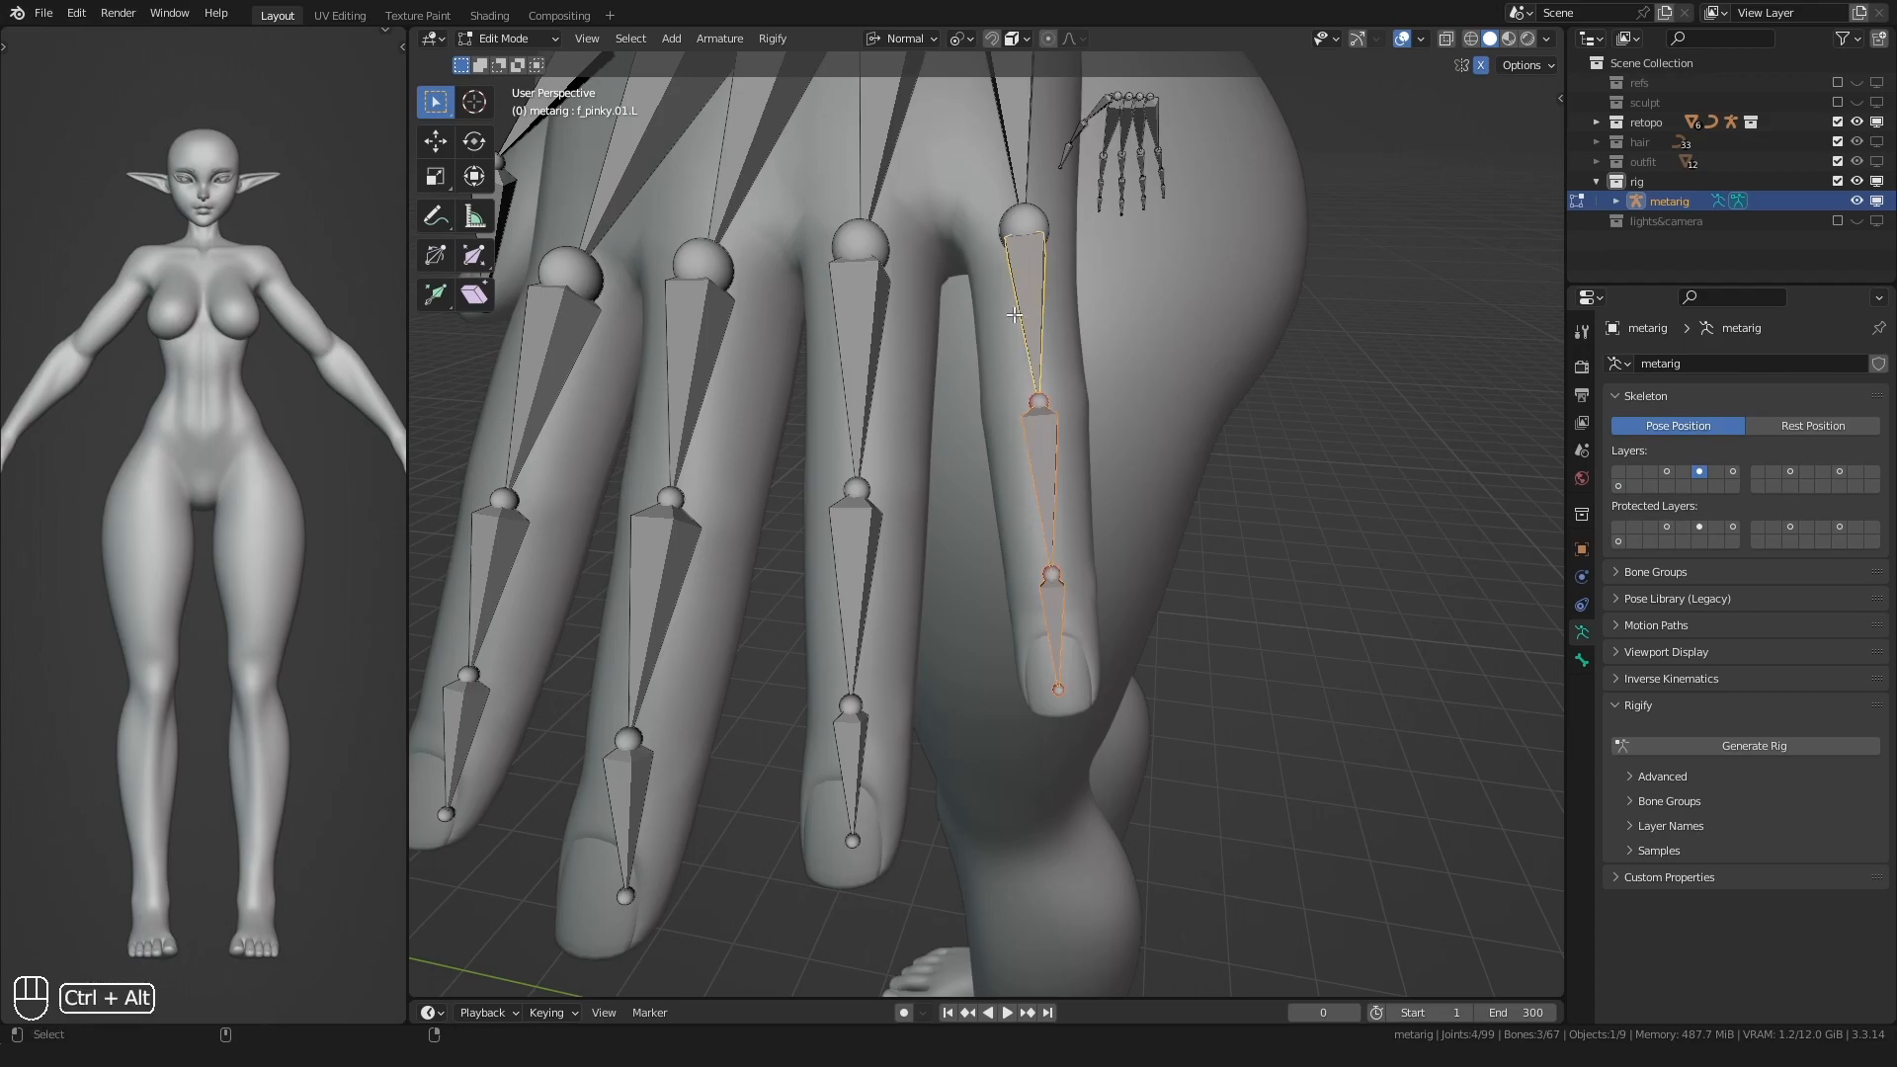
{"action": "middle_click_drag", "start_coordinate": [1018, 430], "coordinate": [1003, 494]}
{"action": "key", "text": "g"}
{"action": "left_click", "coordinate": [995, 524]}
- Shift the pinky joints along their local Z axis and reposition them inside the little finger
{"action": "left_click_drag", "start_coordinate": [998, 528], "coordinate": [1083, 604]}
{"action": "middle_click_drag", "start_coordinate": [1083, 604], "coordinate": [837, 577]}
{"action": "key", "text": "g"}
{"action": "key", "text": "z"}
{"action": "key", "text": "z"}
{"action": "left_click", "coordinate": [854, 608]}
{"action": "left_click", "coordinate": [864, 595]}
{"action": "key", "text": "g"}
{"action": "left_click", "coordinate": [906, 640]}
{"action": "left_click", "coordinate": [1002, 594]}
- Scale the selected pinky bone to its finger segment and shift the joints along local Z to center them
{"action": "middle_click_drag", "start_coordinate": [906, 640], "coordinate": [1008, 435]}
{"action": "key", "text": "s"}
{"action": "left_click", "coordinate": [925, 642]}
{"action": "left_click_drag", "start_coordinate": [1023, 430], "coordinate": [1085, 494]}
{"action": "middle_click_drag", "start_coordinate": [1085, 494], "coordinate": [1008, 533]}
{"action": "left_click_drag", "start_coordinate": [1082, 331], "coordinate": [1161, 413]}
{"action": "key", "text": "g"}
{"action": "key", "text": "z"}
{"action": "key", "text": "z"}
{"action": "middle_click_drag", "start_coordinate": [1161, 413], "coordinate": [1190, 564]}
{"action": "left_click", "coordinate": [1017, 368]}
- Deselect the pinky bones and display all of the metarig's occupied bone layers together
{"action": "scroll", "coordinate": [1186, 523], "scroll_direction": "down", "scroll_amount": 4}
{"action": "left_click", "coordinate": [1228, 525]}
{"action": "left_click", "coordinate": [1668, 472], "text": "shift"}
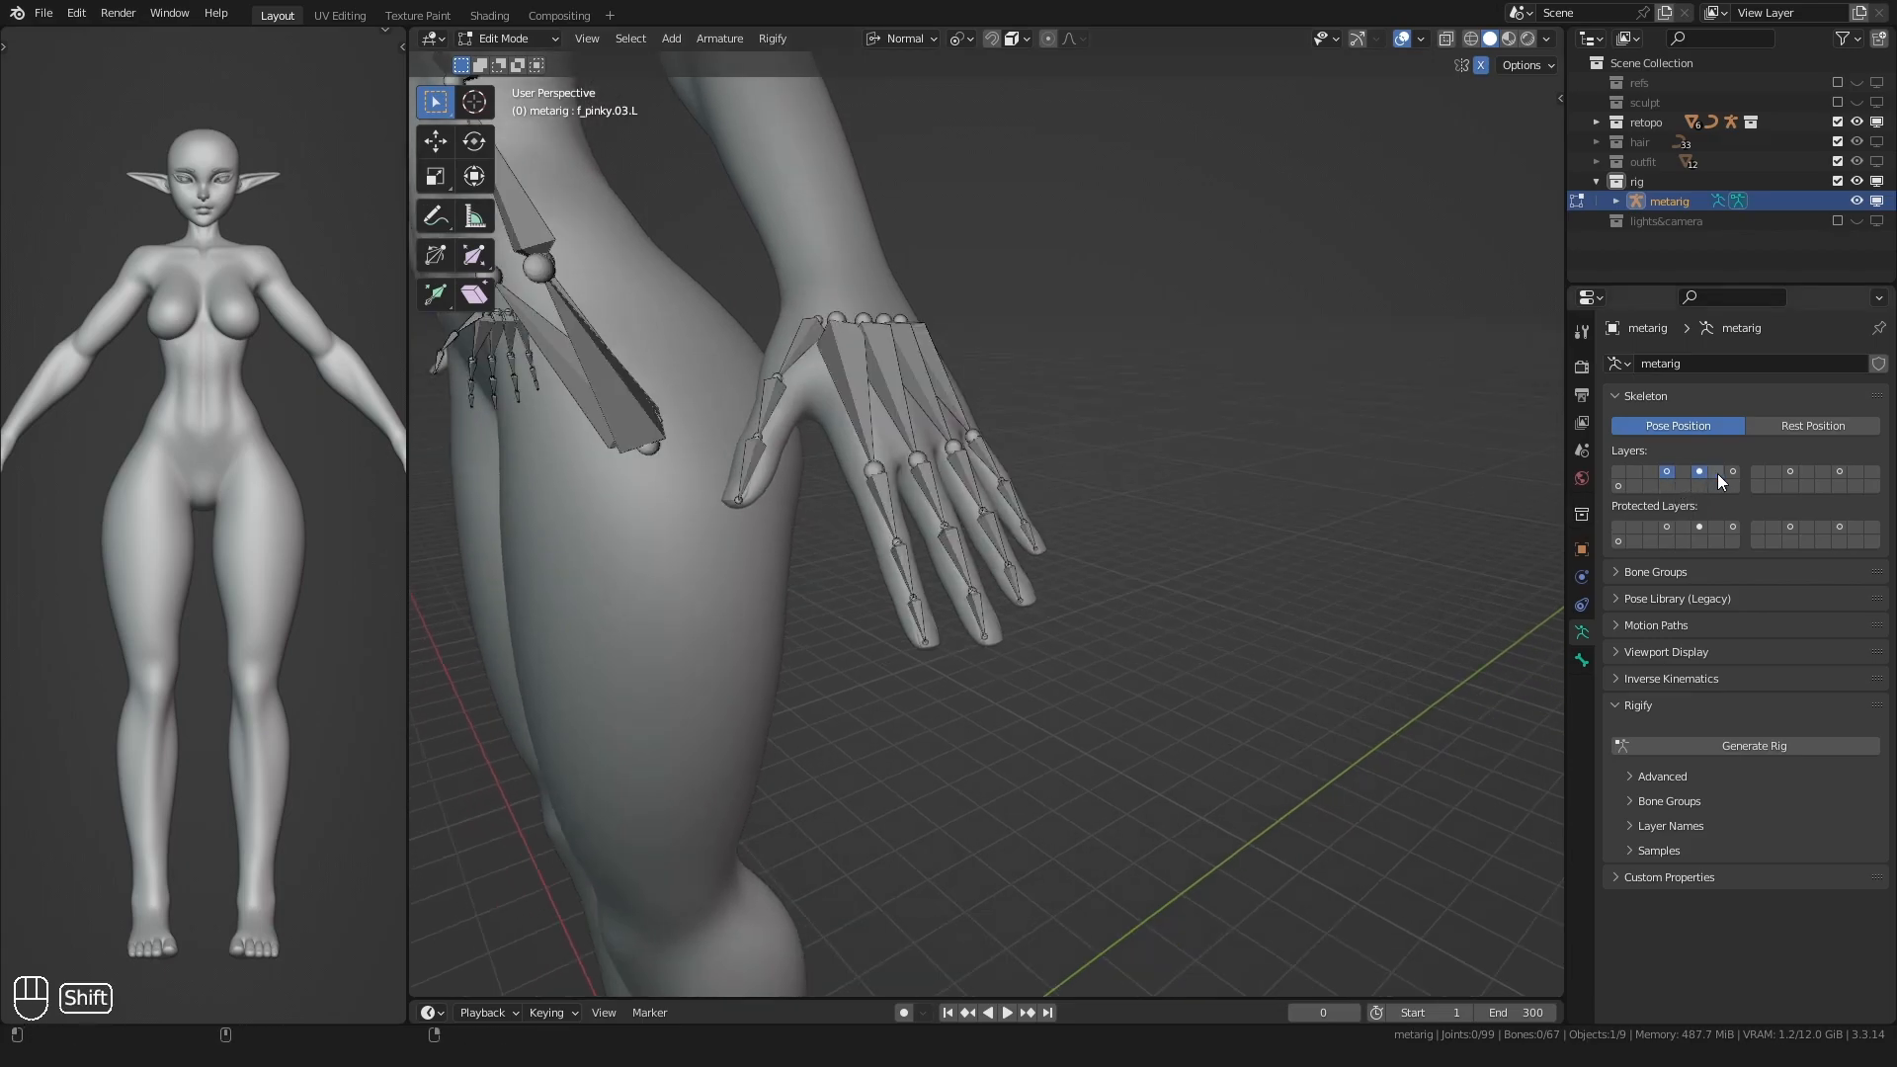
{"action": "left_click", "coordinate": [1790, 471], "text": "shift"}
{"action": "left_click", "coordinate": [1840, 471], "text": "shift"}
{"action": "left_click", "coordinate": [1618, 487], "text": "shift"}
{"action": "scroll", "coordinate": [855, 584], "scroll_direction": "down", "scroll_amount": 5}
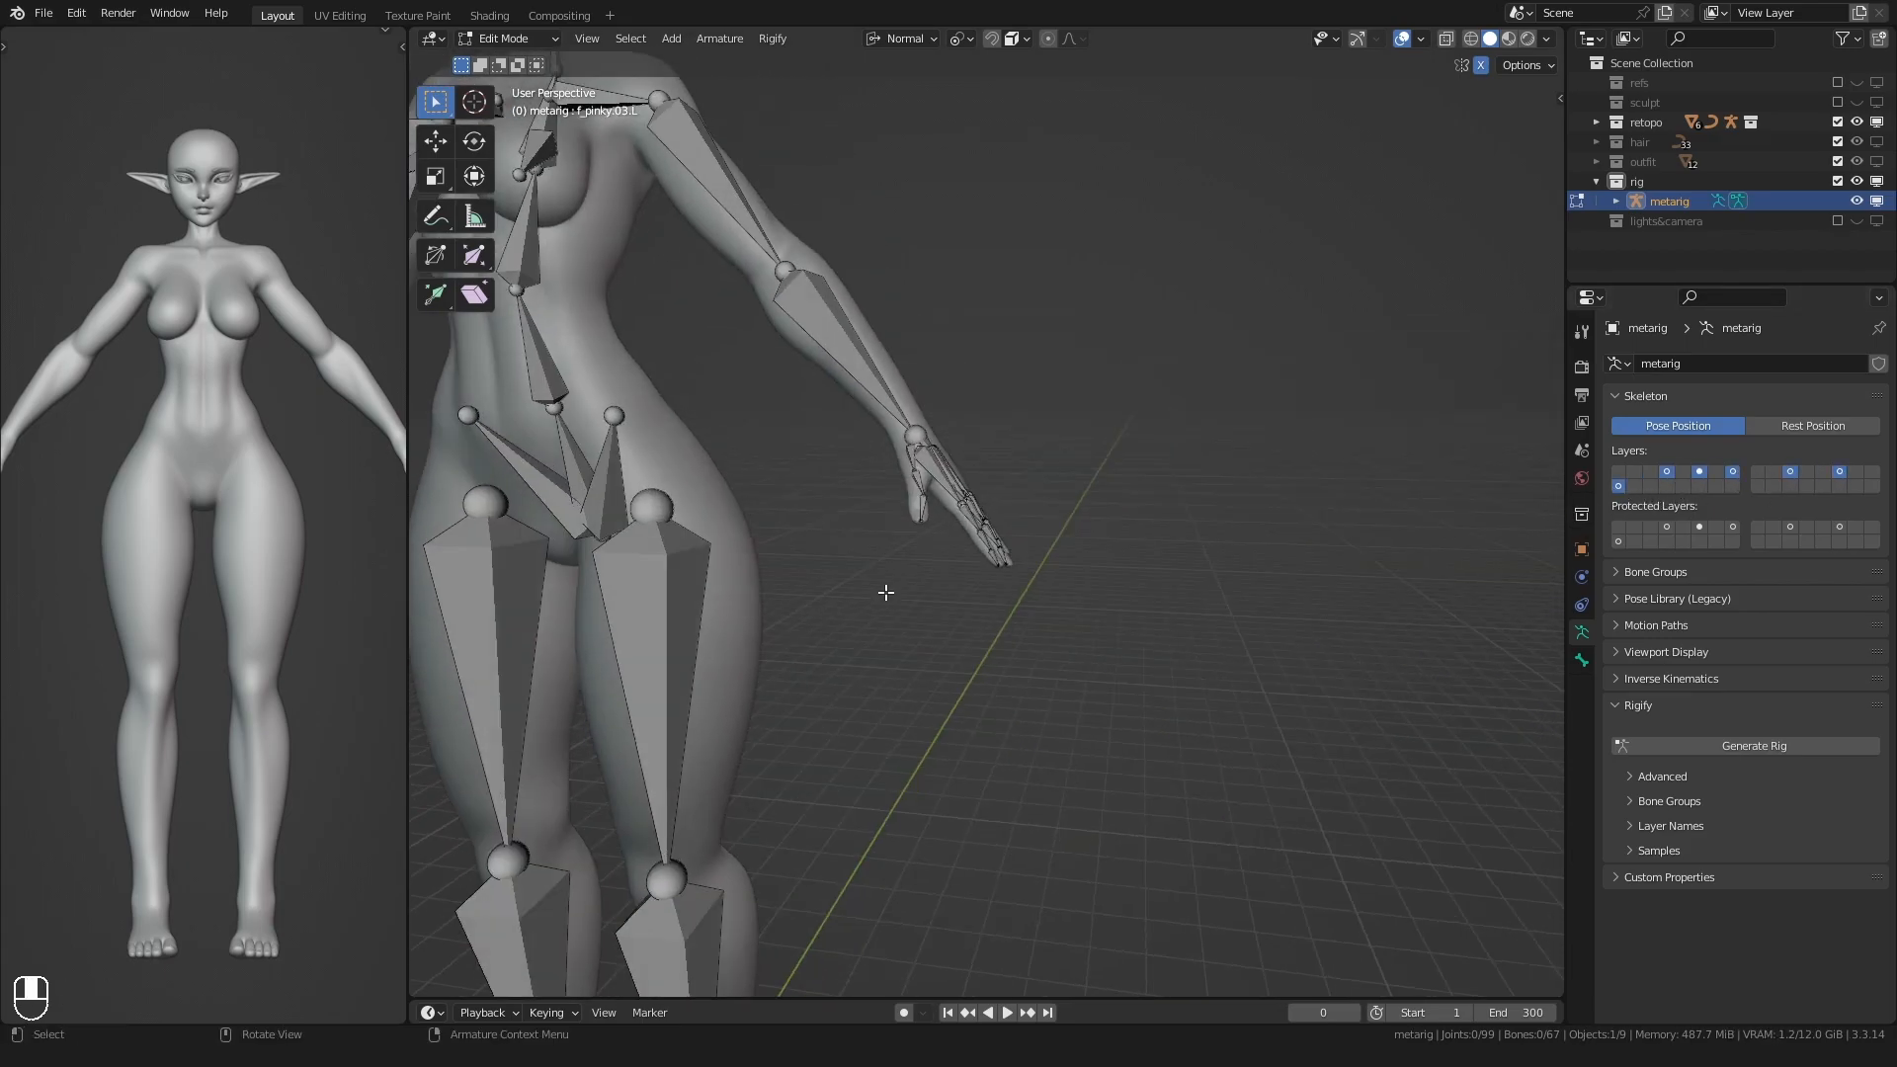
{"action": "scroll", "coordinate": [958, 518], "scroll_direction": "up", "scroll_amount": 3}
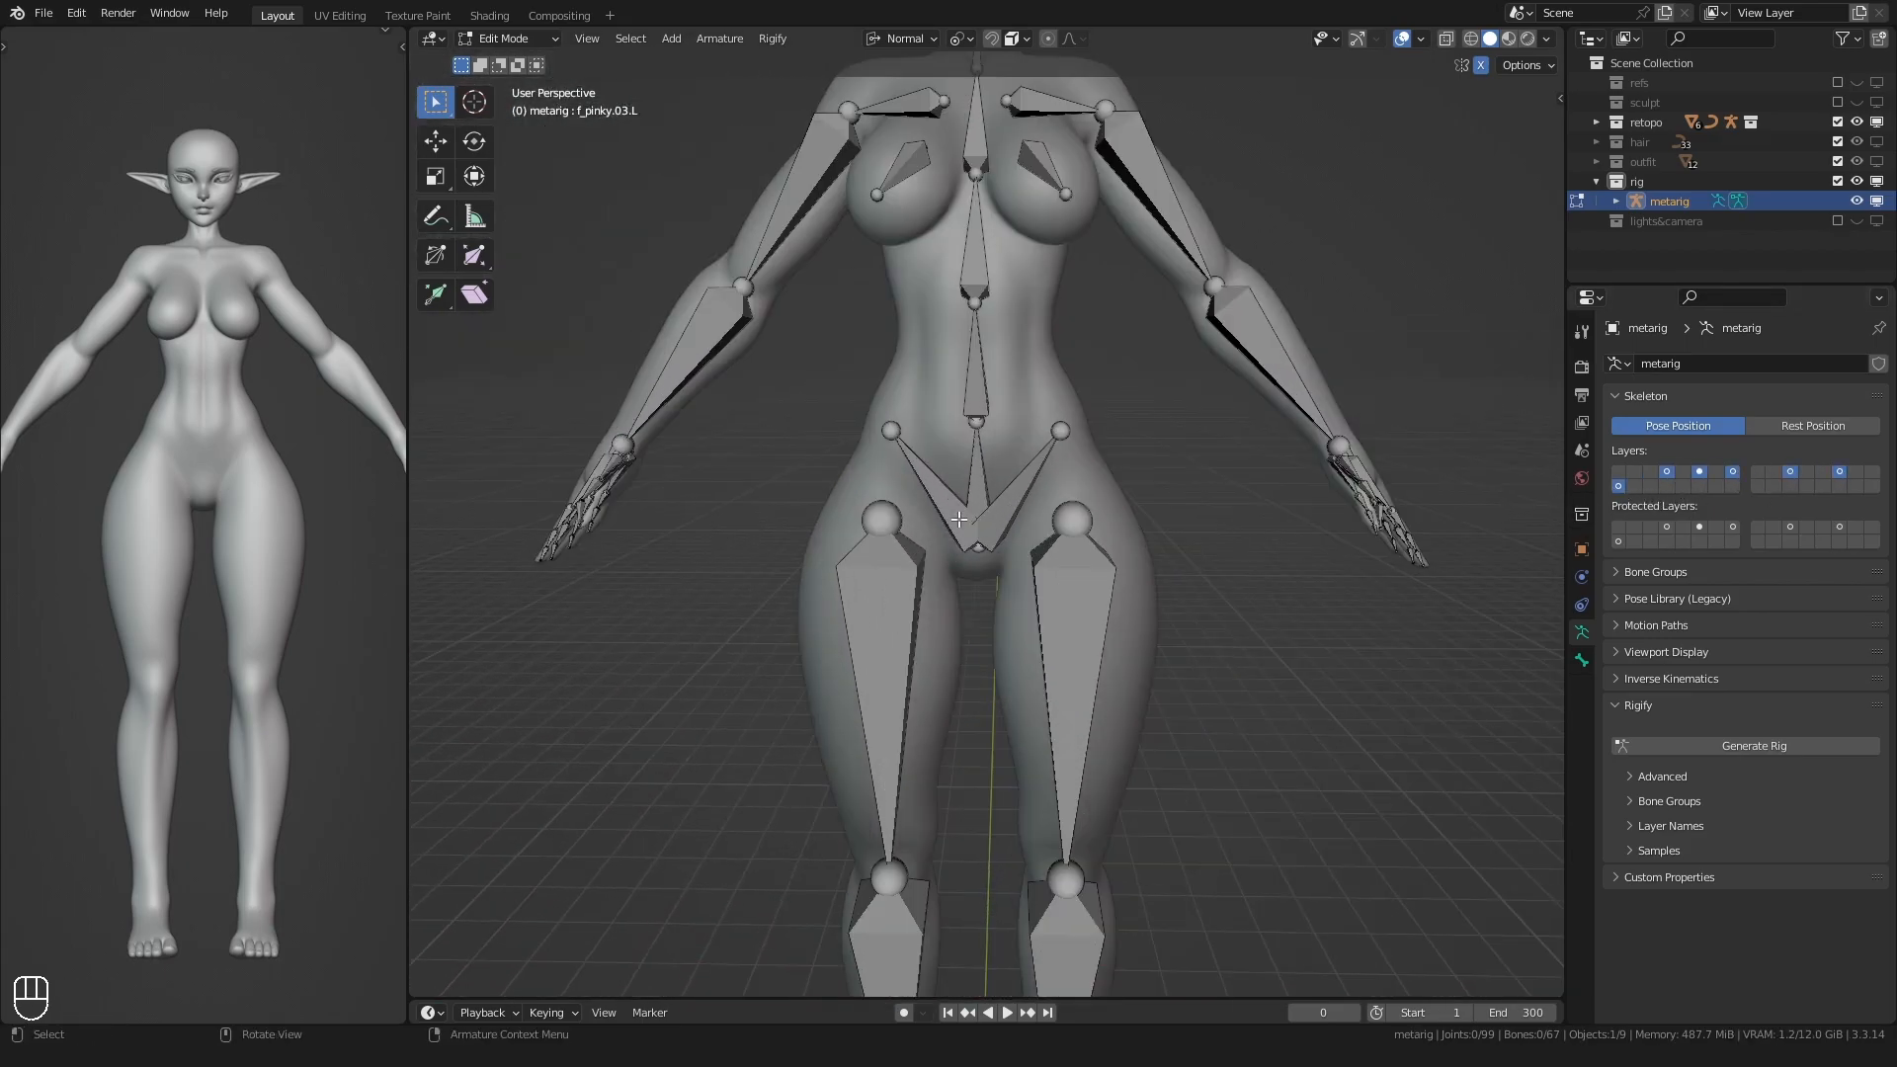
- Isolate the bone layer holding the torso bones
{"action": "left_click", "coordinate": [1668, 471]}
{"action": "middle_click_drag", "start_coordinate": [1047, 593], "coordinate": [1170, 612]}
{"action": "scroll", "coordinate": [1170, 612], "scroll_direction": "up", "scroll_amount": 2}
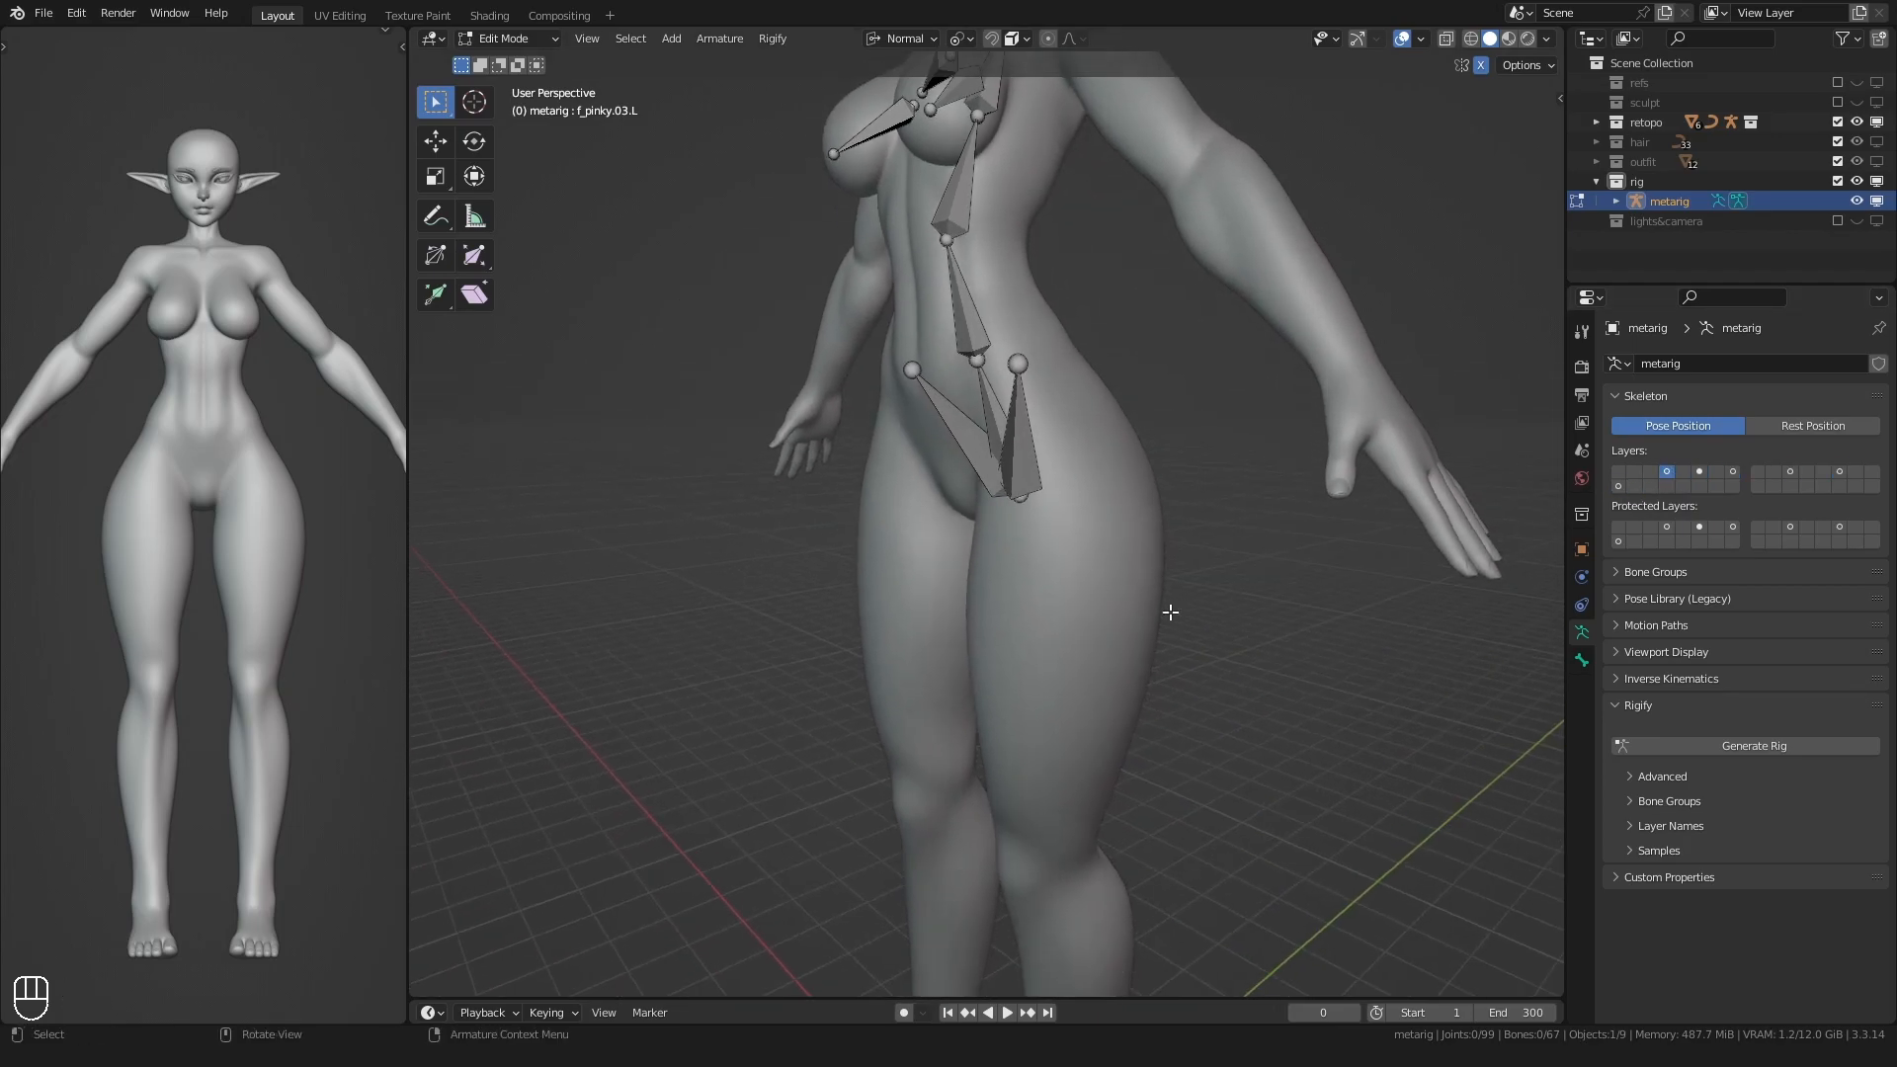
- Add a basic.super_copy Rigify sample bone to the metarig
{"action": "left_click", "coordinate": [1632, 776]}
{"action": "left_click", "coordinate": [1635, 776]}
{"action": "left_click", "coordinate": [1629, 798]}
{"action": "left_click", "coordinate": [1629, 799]}
{"action": "left_click", "coordinate": [1632, 826]}
{"action": "left_click", "coordinate": [1633, 826]}
{"action": "left_click", "coordinate": [1635, 850]}
{"action": "scroll", "coordinate": [1648, 832], "scroll_direction": "down", "scroll_amount": 1}
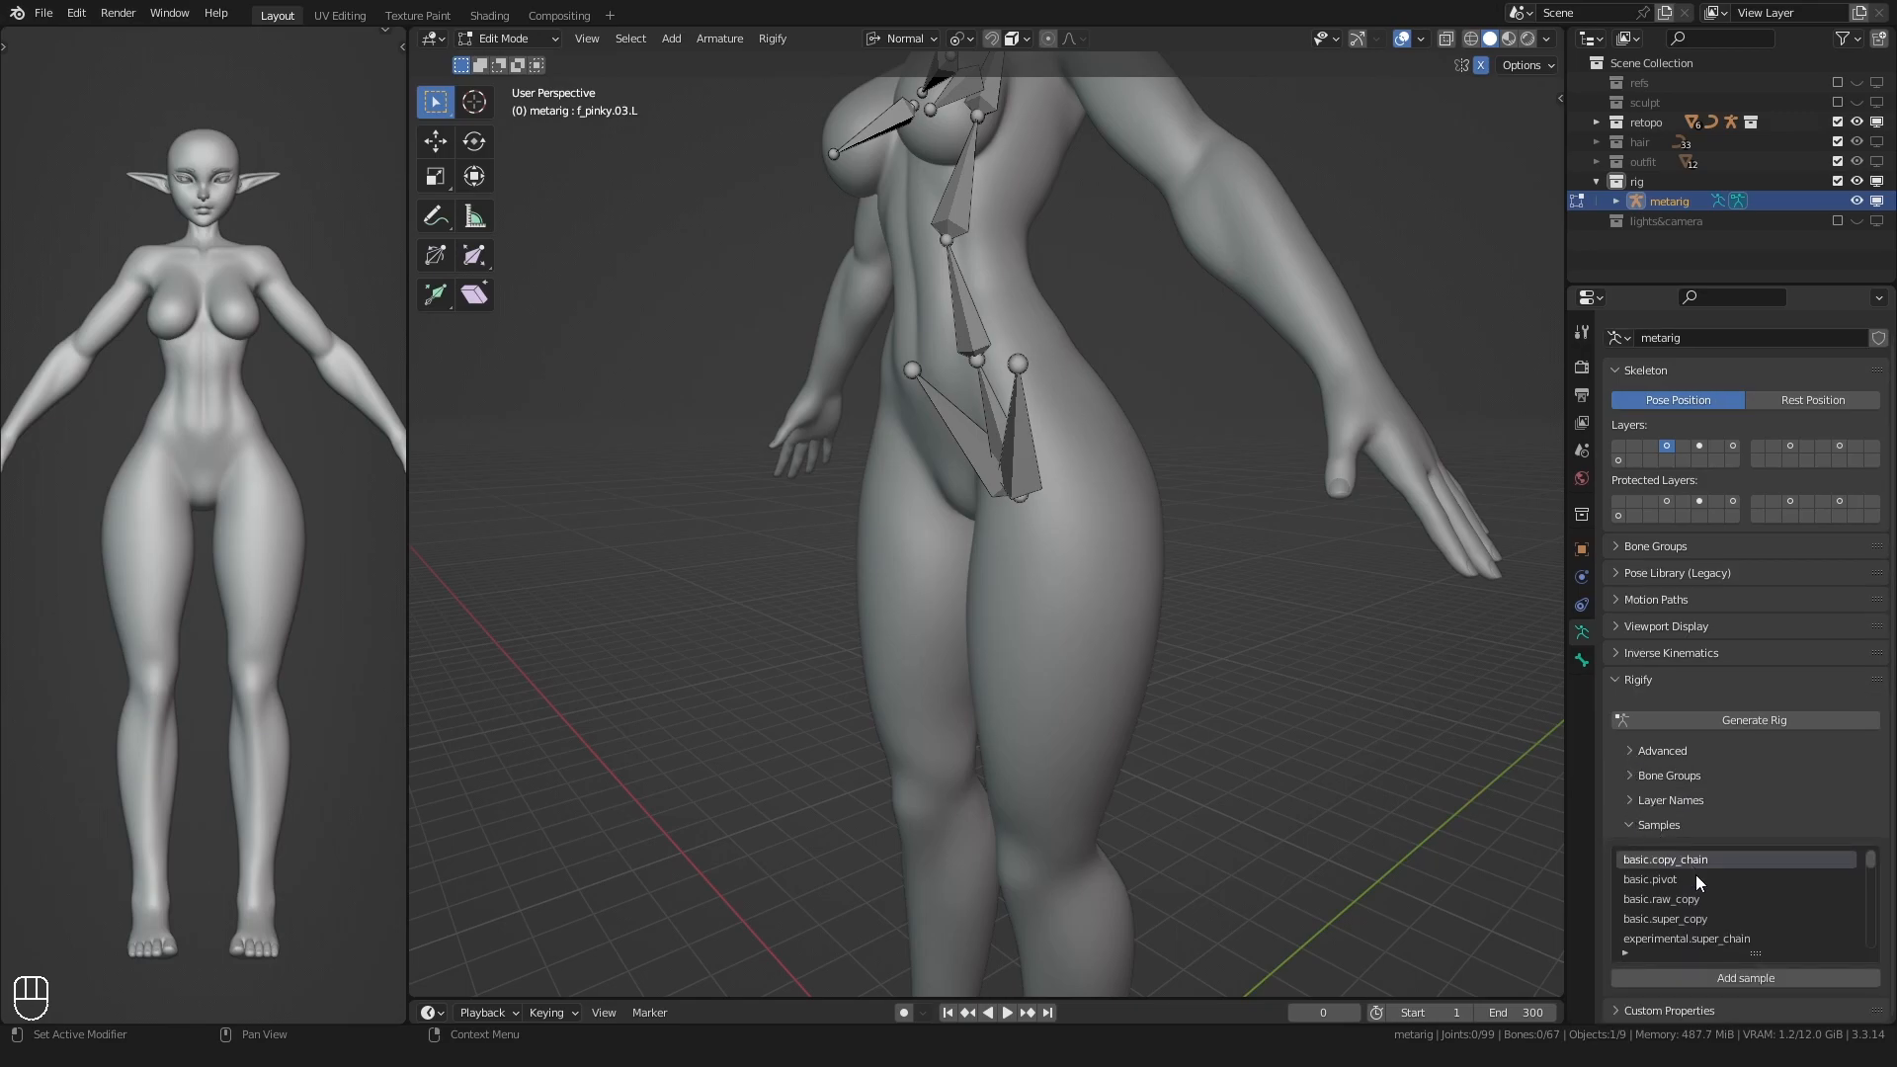
{"action": "left_click", "coordinate": [1680, 918]}
{"action": "left_click", "coordinate": [1701, 977]}
- In the right side view, move the new sample bone up from the floor to hip height behind the body
{"action": "scroll", "coordinate": [884, 657], "scroll_direction": "down", "scroll_amount": 4}
{"action": "middle_click_drag", "start_coordinate": [884, 657], "coordinate": [845, 567], "text": "alt"}
{"action": "key", "text": "g"}
{"action": "left_click", "coordinate": [1049, 247]}
{"action": "middle_click_drag", "start_coordinate": [1048, 247], "coordinate": [851, 724], "text": "shift"}
{"action": "key", "text": "g"}
{"action": "left_click", "coordinate": [874, 412]}
{"action": "middle_click_drag", "start_coordinate": [874, 412], "coordinate": [910, 761], "text": "shift"}
{"action": "scroll", "coordinate": [909, 763], "scroll_direction": "up", "scroll_amount": 2}
{"action": "key", "text": "g"}
{"action": "left_click", "coordinate": [862, 421]}
- Rotate the sample bone by 90 degrees so it points backward and move it into the buttock
{"action": "type", "text": "r"}
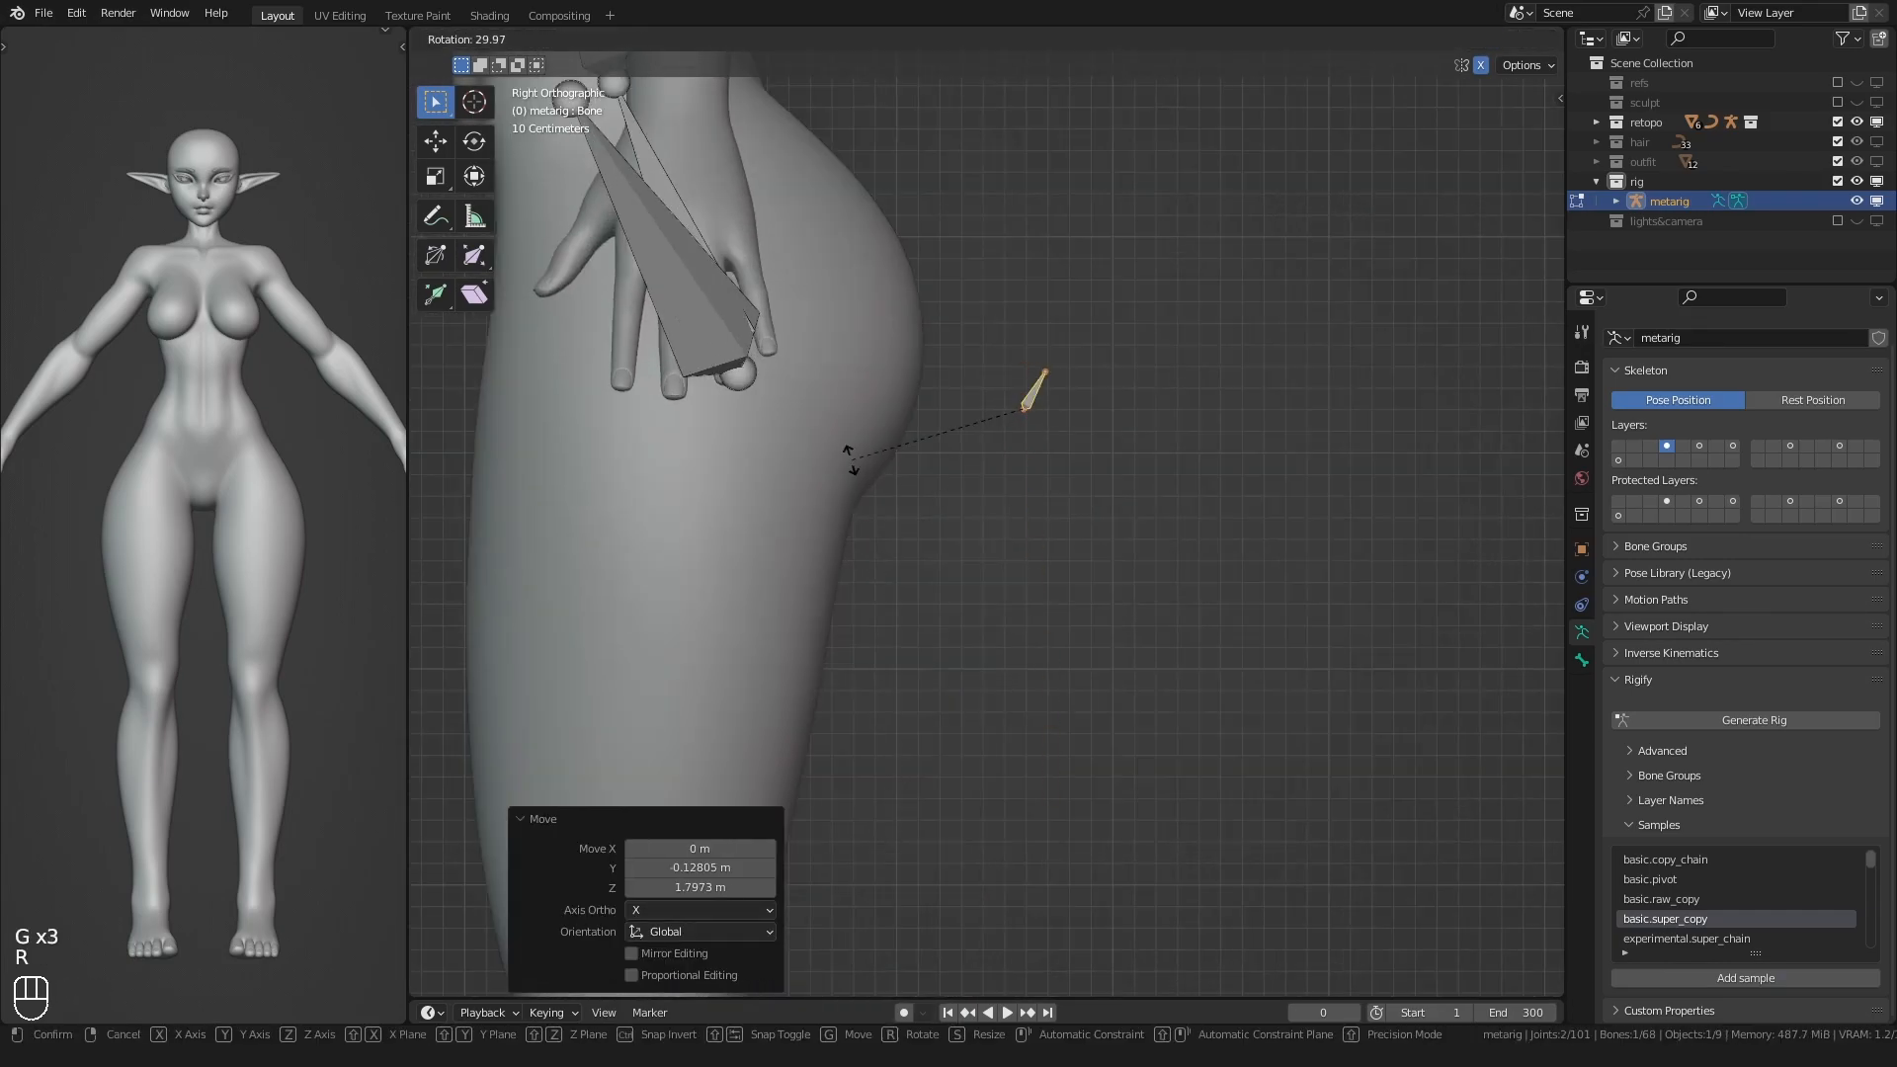
{"action": "type", "text": "90"}
{"action": "left_click", "coordinate": [851, 460]}
{"action": "scroll", "coordinate": [877, 471], "scroll_direction": "down", "scroll_amount": 1}
{"action": "middle_click_drag", "start_coordinate": [928, 471], "coordinate": [1012, 550], "text": "shift"}
{"action": "scroll", "coordinate": [1079, 597], "scroll_direction": "up", "scroll_amount": 2}
{"action": "key", "text": "g"}
{"action": "left_click", "coordinate": [1049, 582]}
- Scale and reposition the sample bone so it runs from the pelvis to just inside the buttock's rear surface
{"action": "key", "text": "s"}
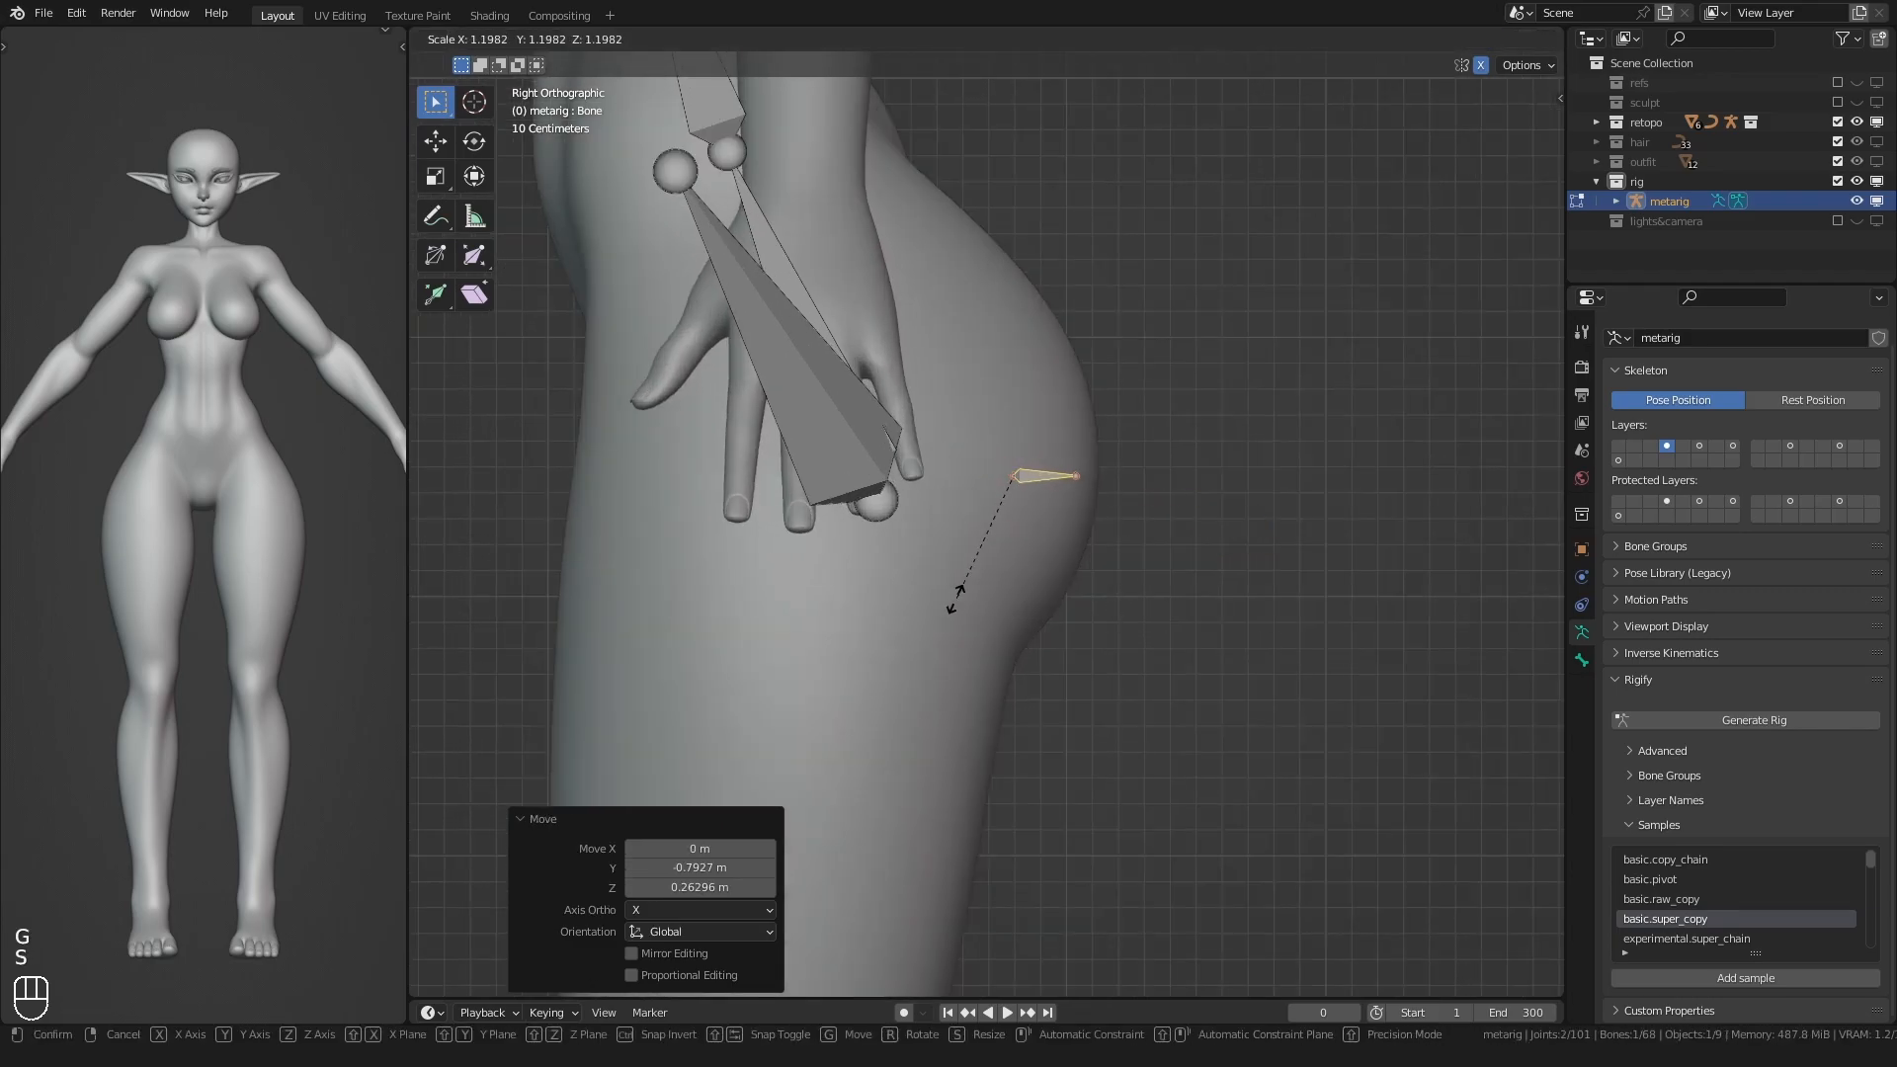
{"action": "left_click", "coordinate": [957, 603]}
{"action": "key", "text": "s"}
{"action": "left_click", "coordinate": [836, 605]}
{"action": "key", "text": "s"}
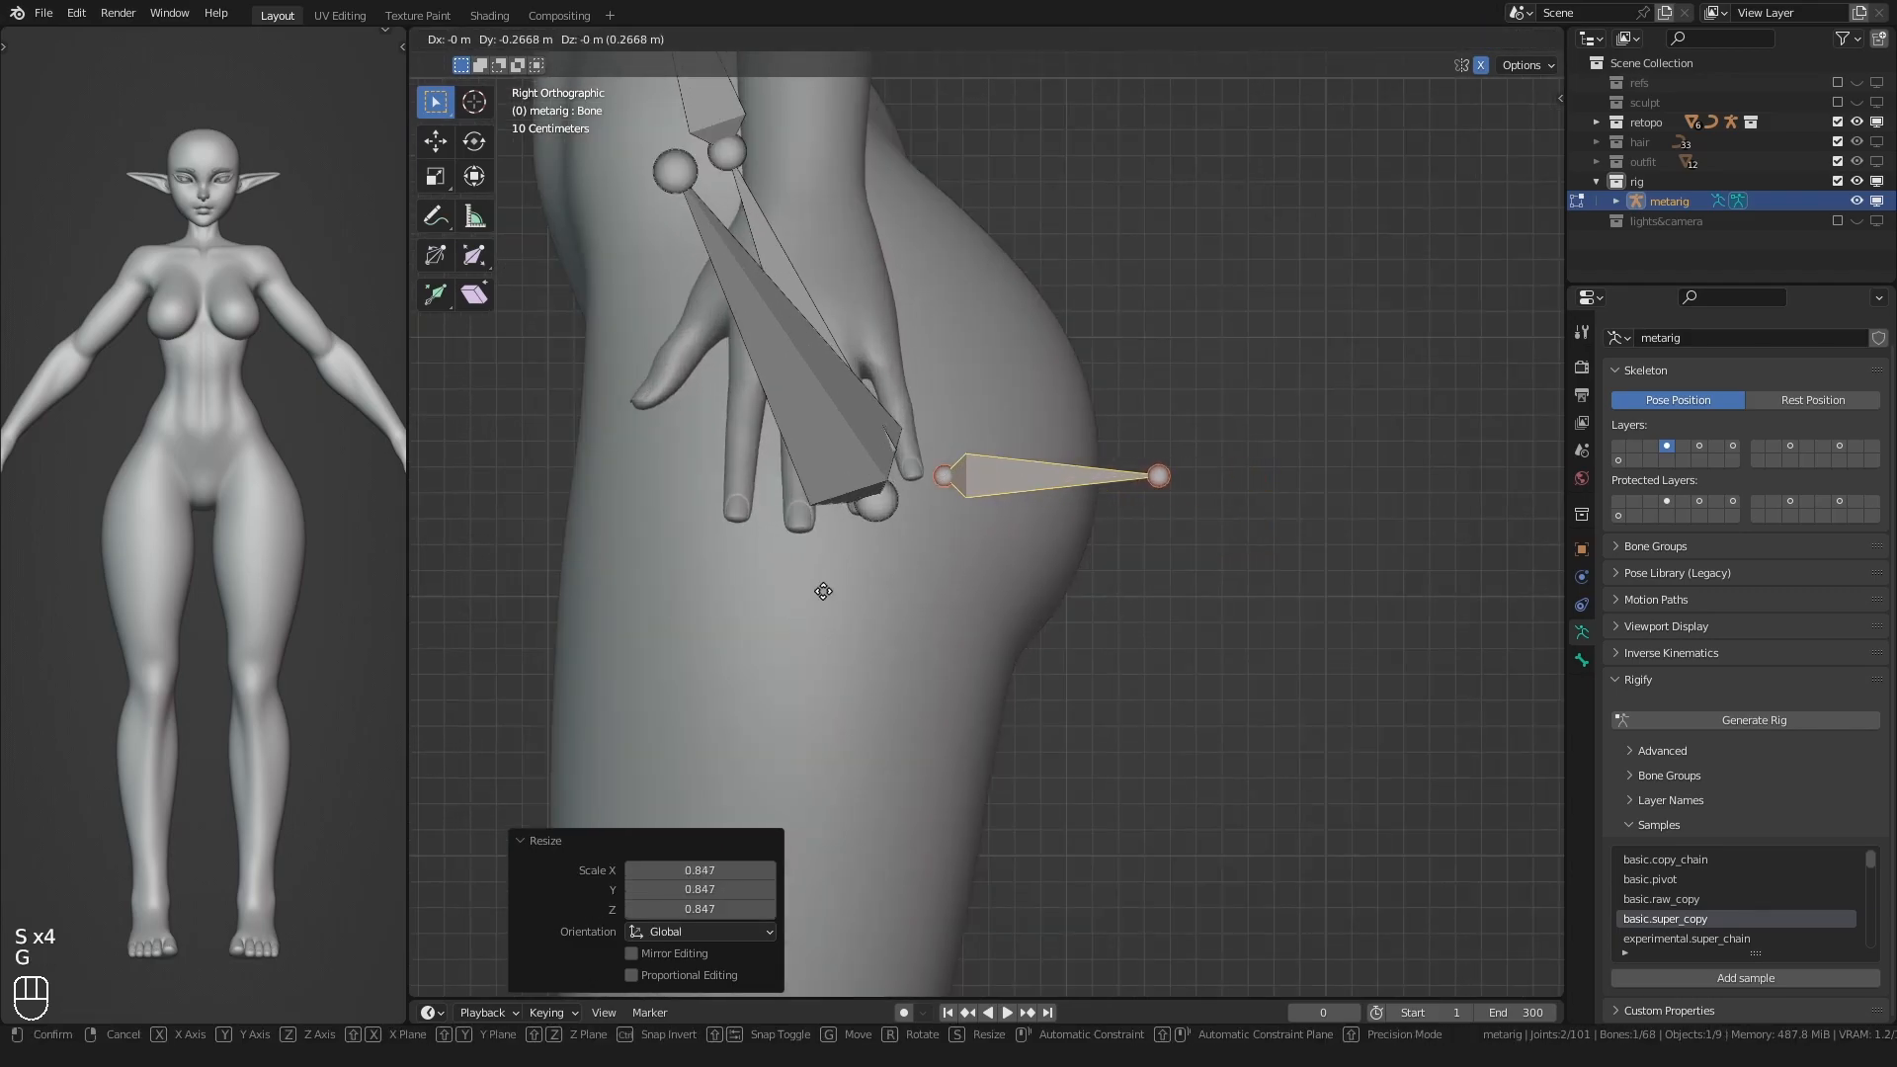
{"action": "left_click", "coordinate": [766, 585]}
{"action": "key", "text": "g"}
{"action": "left_click", "coordinate": [770, 582]}
{"action": "key", "text": "s"}
{"action": "left_click", "coordinate": [778, 586]}
{"action": "key", "text": "g"}
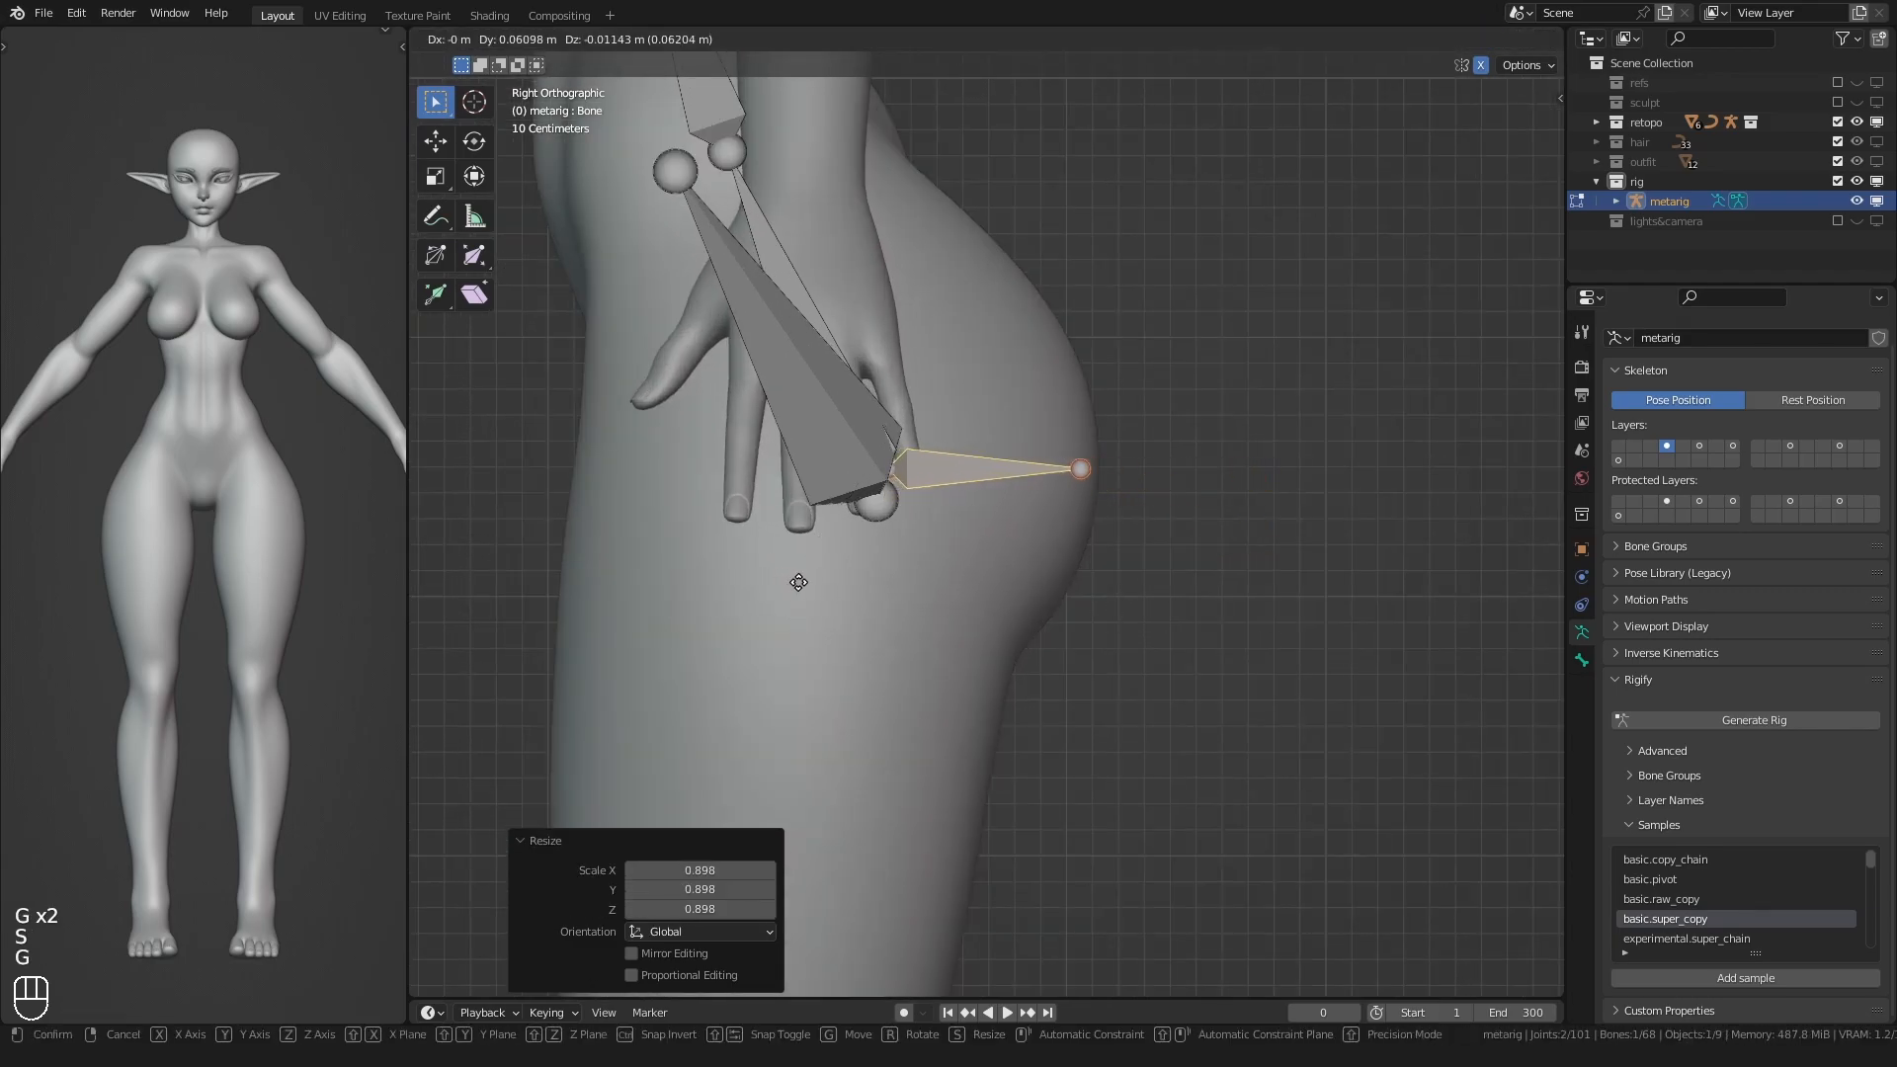
{"action": "left_click", "coordinate": [798, 581]}
- Move the sample bone sideways to the center of the character's left buttock and fine-tune its scale
{"action": "middle_click_drag", "start_coordinate": [799, 581], "coordinate": [850, 636], "text": "alt"}
{"action": "middle_click", "coordinate": [816, 627], "text": "alt"}
{"action": "key", "text": "g"}
{"action": "middle_click", "coordinate": [899, 618]}
{"action": "left_click", "coordinate": [987, 610]}
{"action": "key", "text": "g"}
{"action": "left_click", "coordinate": [996, 585]}
{"action": "middle_click_drag", "start_coordinate": [996, 585], "coordinate": [892, 563], "text": "alt"}
{"action": "key", "text": "s"}
{"action": "left_click", "coordinate": [868, 603]}
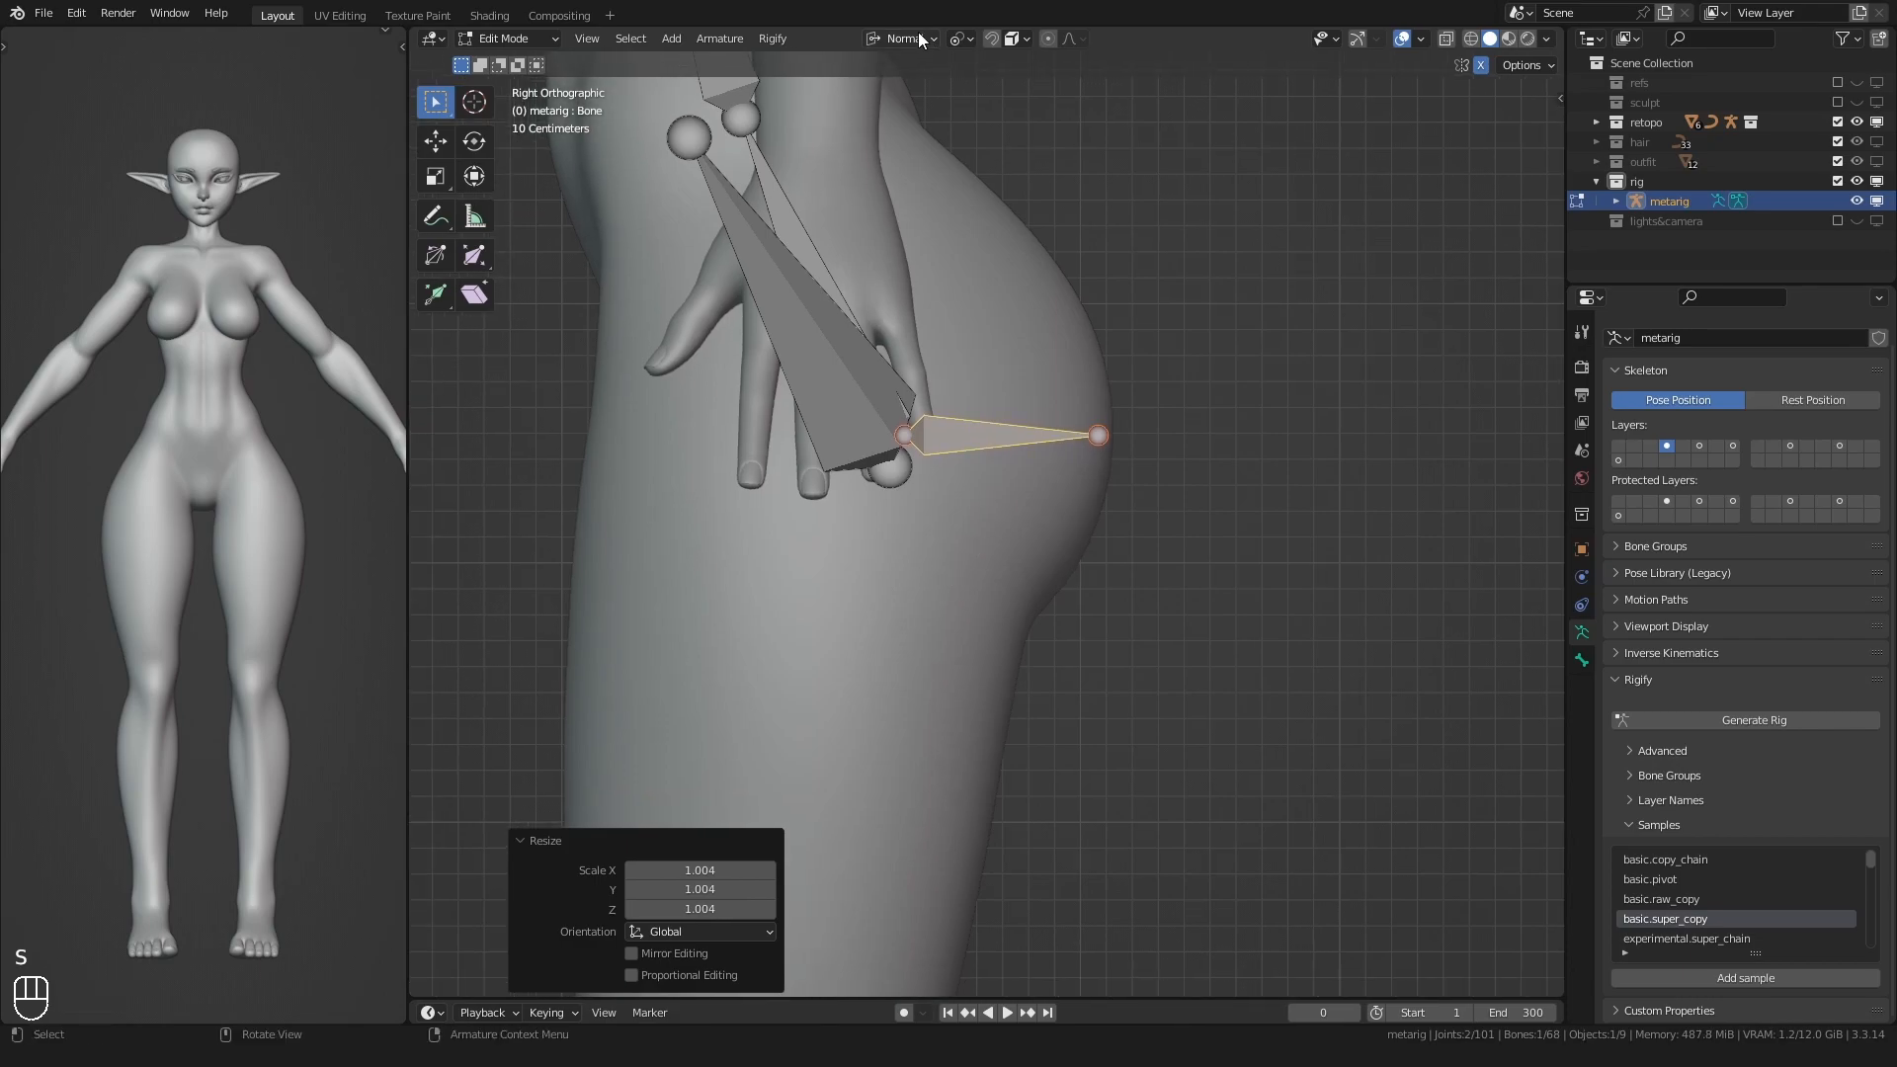
- Set the transform orientation to Global
{"action": "left_click", "coordinate": [917, 38]}
{"action": "key", "text": "Escape"}
{"action": "left_click", "coordinate": [1017, 38]}
{"action": "left_click", "coordinate": [1000, 99]}
- Select the new buttock bone from behind and rename it butt.L
{"action": "scroll", "coordinate": [1116, 474], "scroll_direction": "down", "scroll_amount": 2}
{"action": "middle_click_drag", "start_coordinate": [1117, 474], "coordinate": [744, 543]}
{"action": "scroll", "coordinate": [926, 491], "scroll_direction": "up", "scroll_amount": 1}
{"action": "scroll", "coordinate": [925, 477], "scroll_direction": "down", "scroll_amount": 3}
{"action": "left_click", "coordinate": [1002, 419]}
{"action": "scroll", "coordinate": [978, 454], "scroll_direction": "up", "scroll_amount": 1}
{"action": "left_click", "coordinate": [973, 454]}
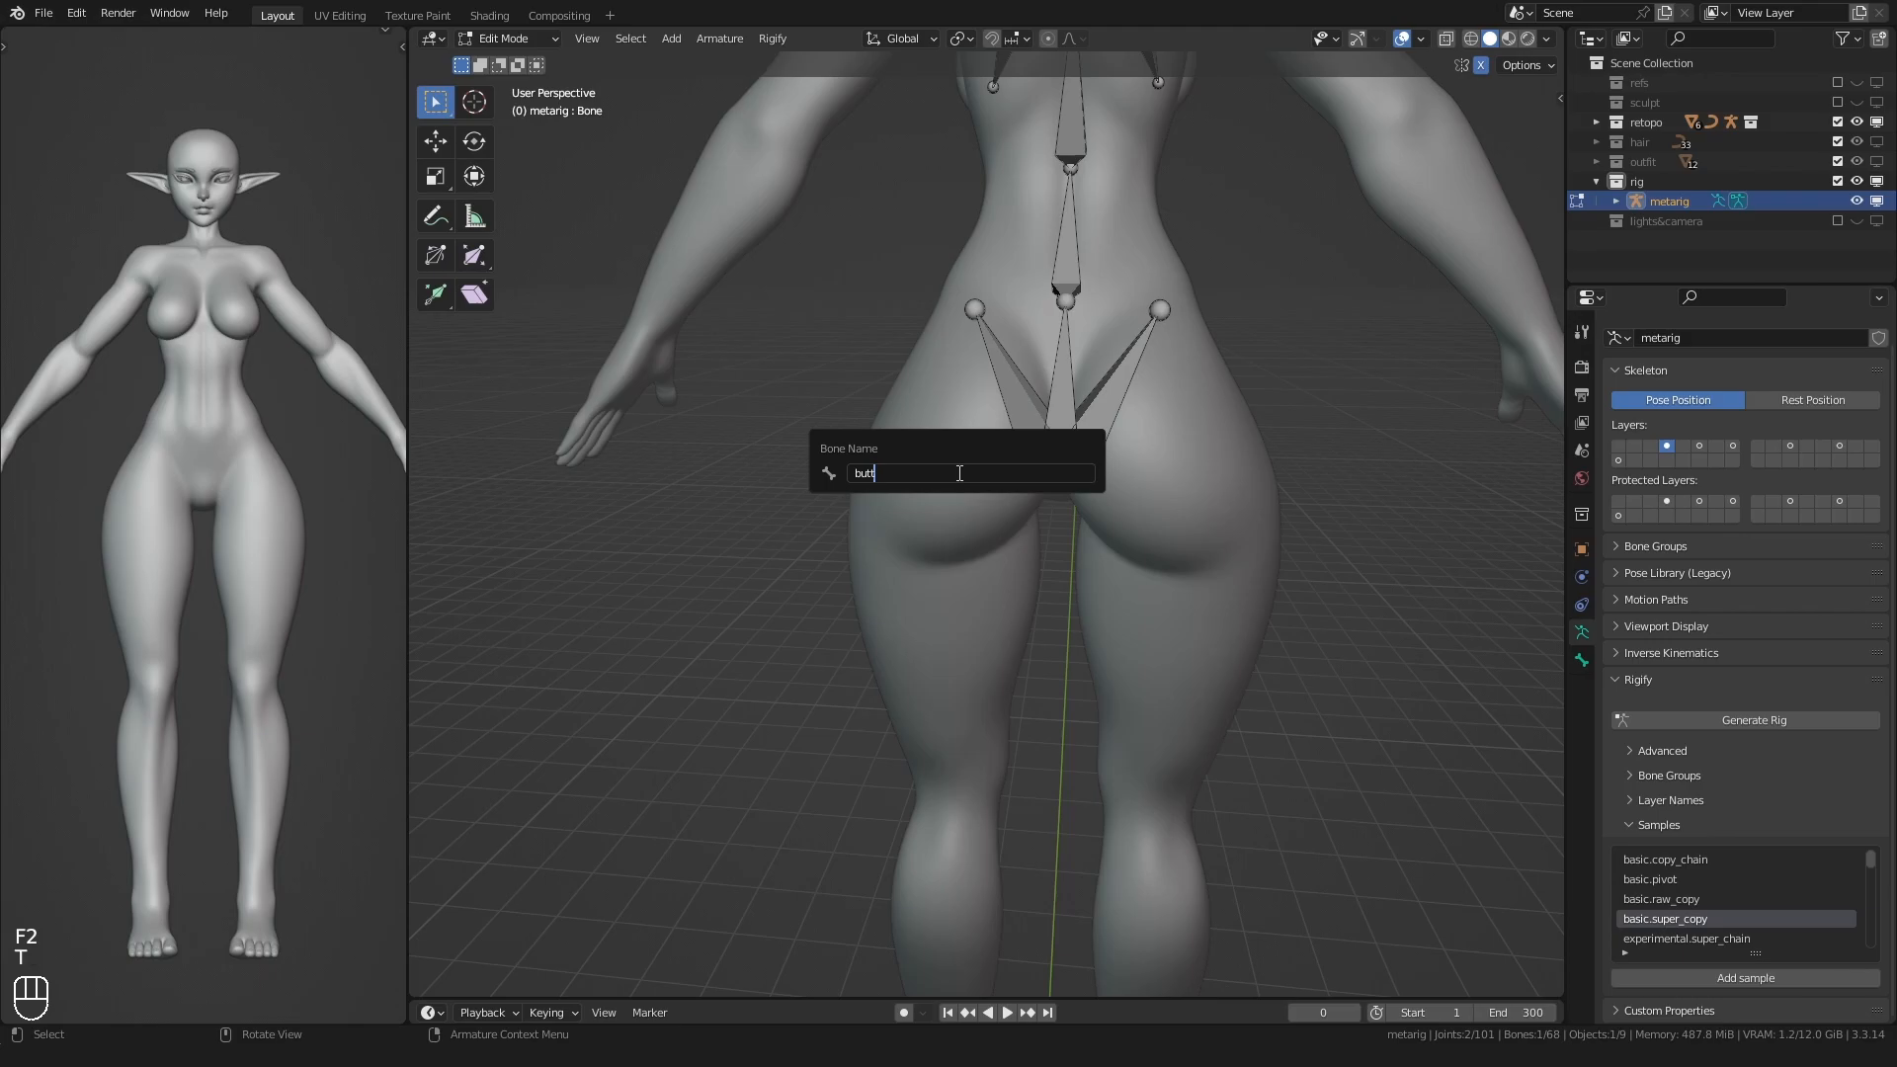
- Set the spine bone as the parent of butt.L
{"action": "left_click", "coordinate": [1582, 660]}
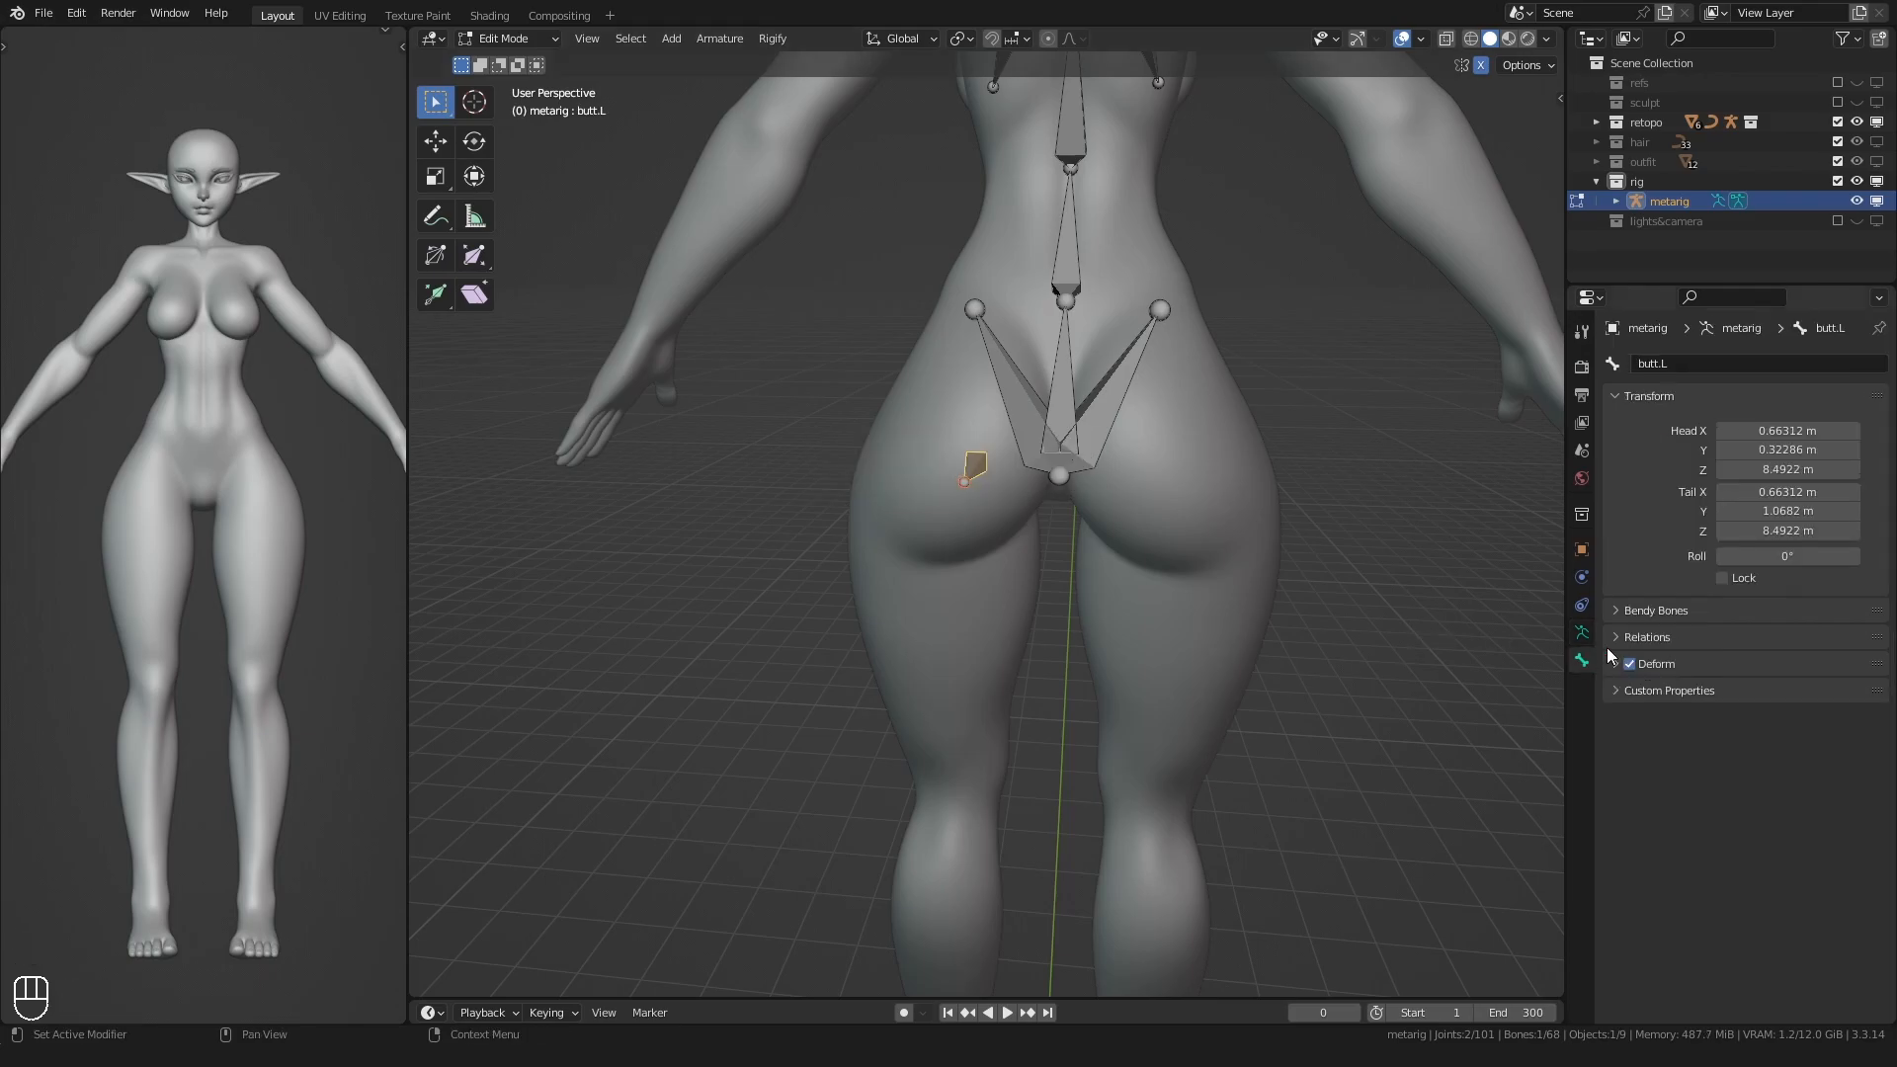
{"action": "left_click", "coordinate": [1624, 638]}
{"action": "left_click", "coordinate": [1731, 712]}
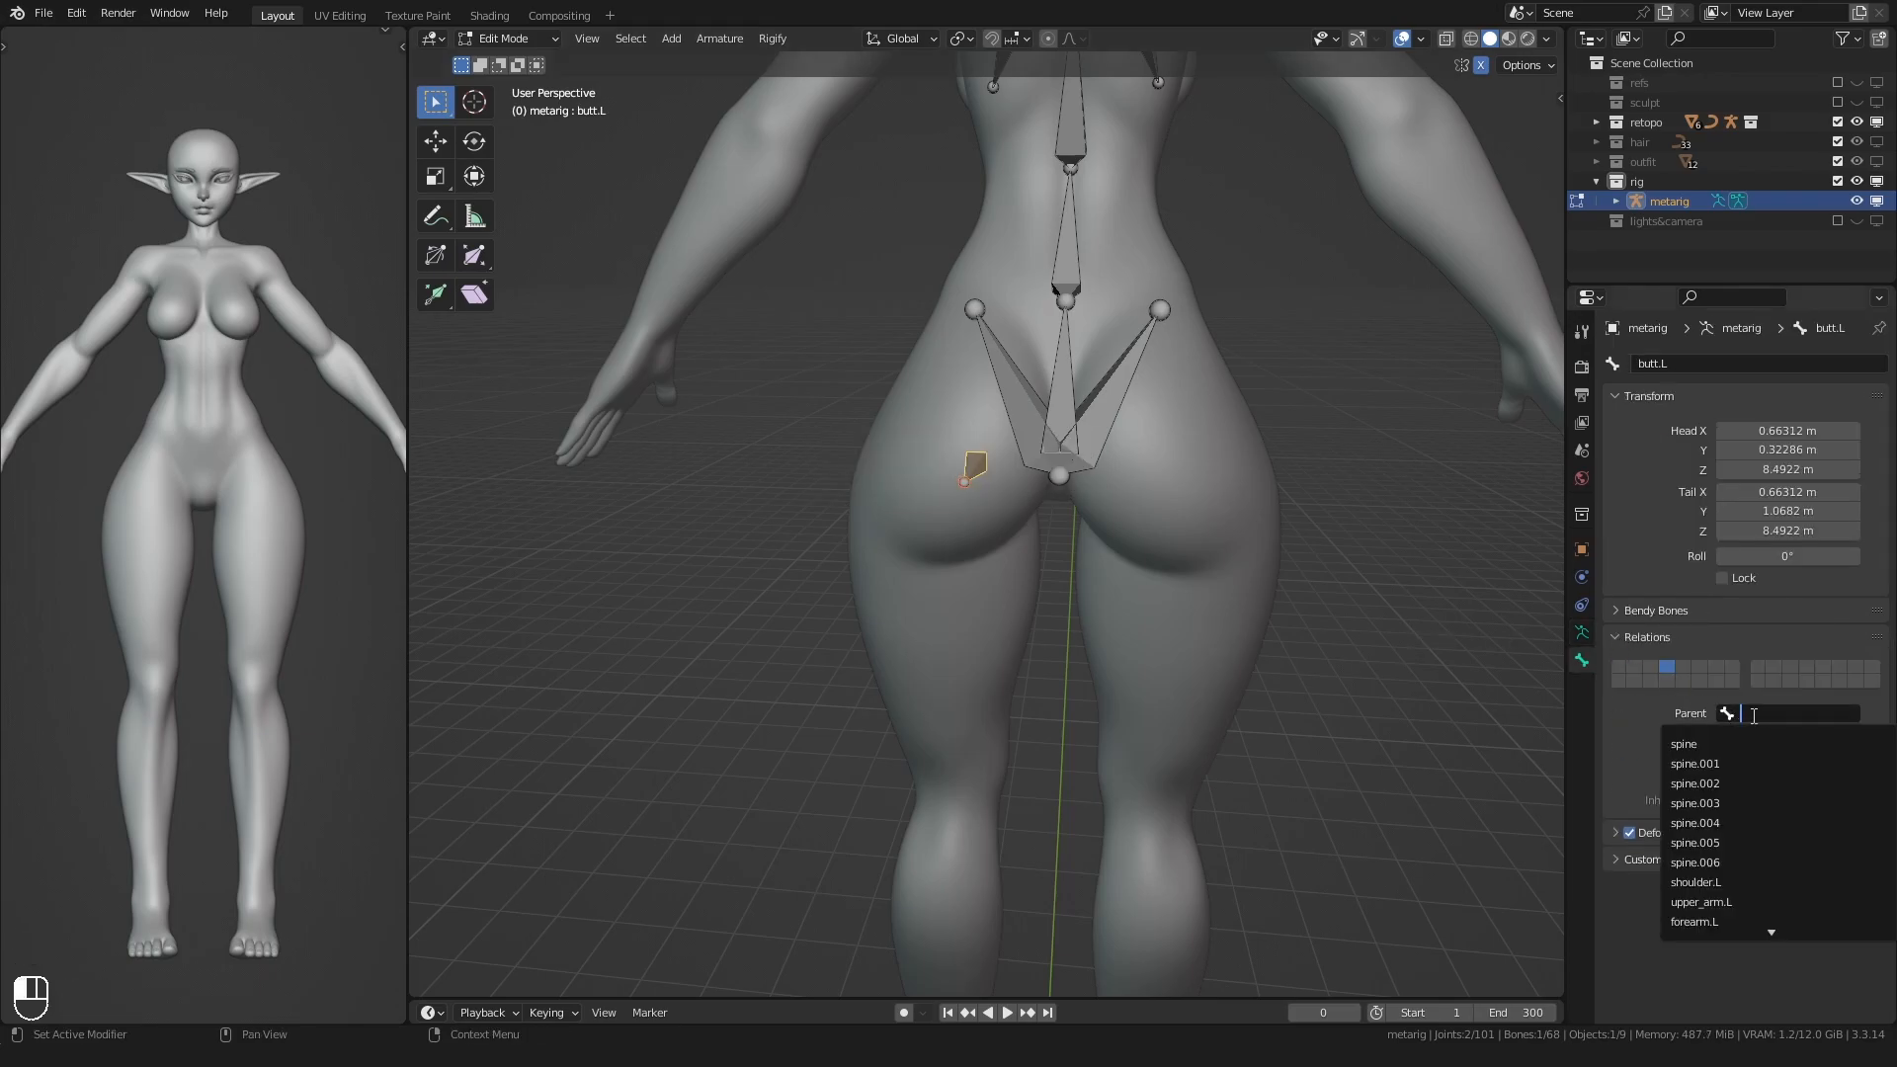
{"action": "left_click", "coordinate": [1665, 743]}
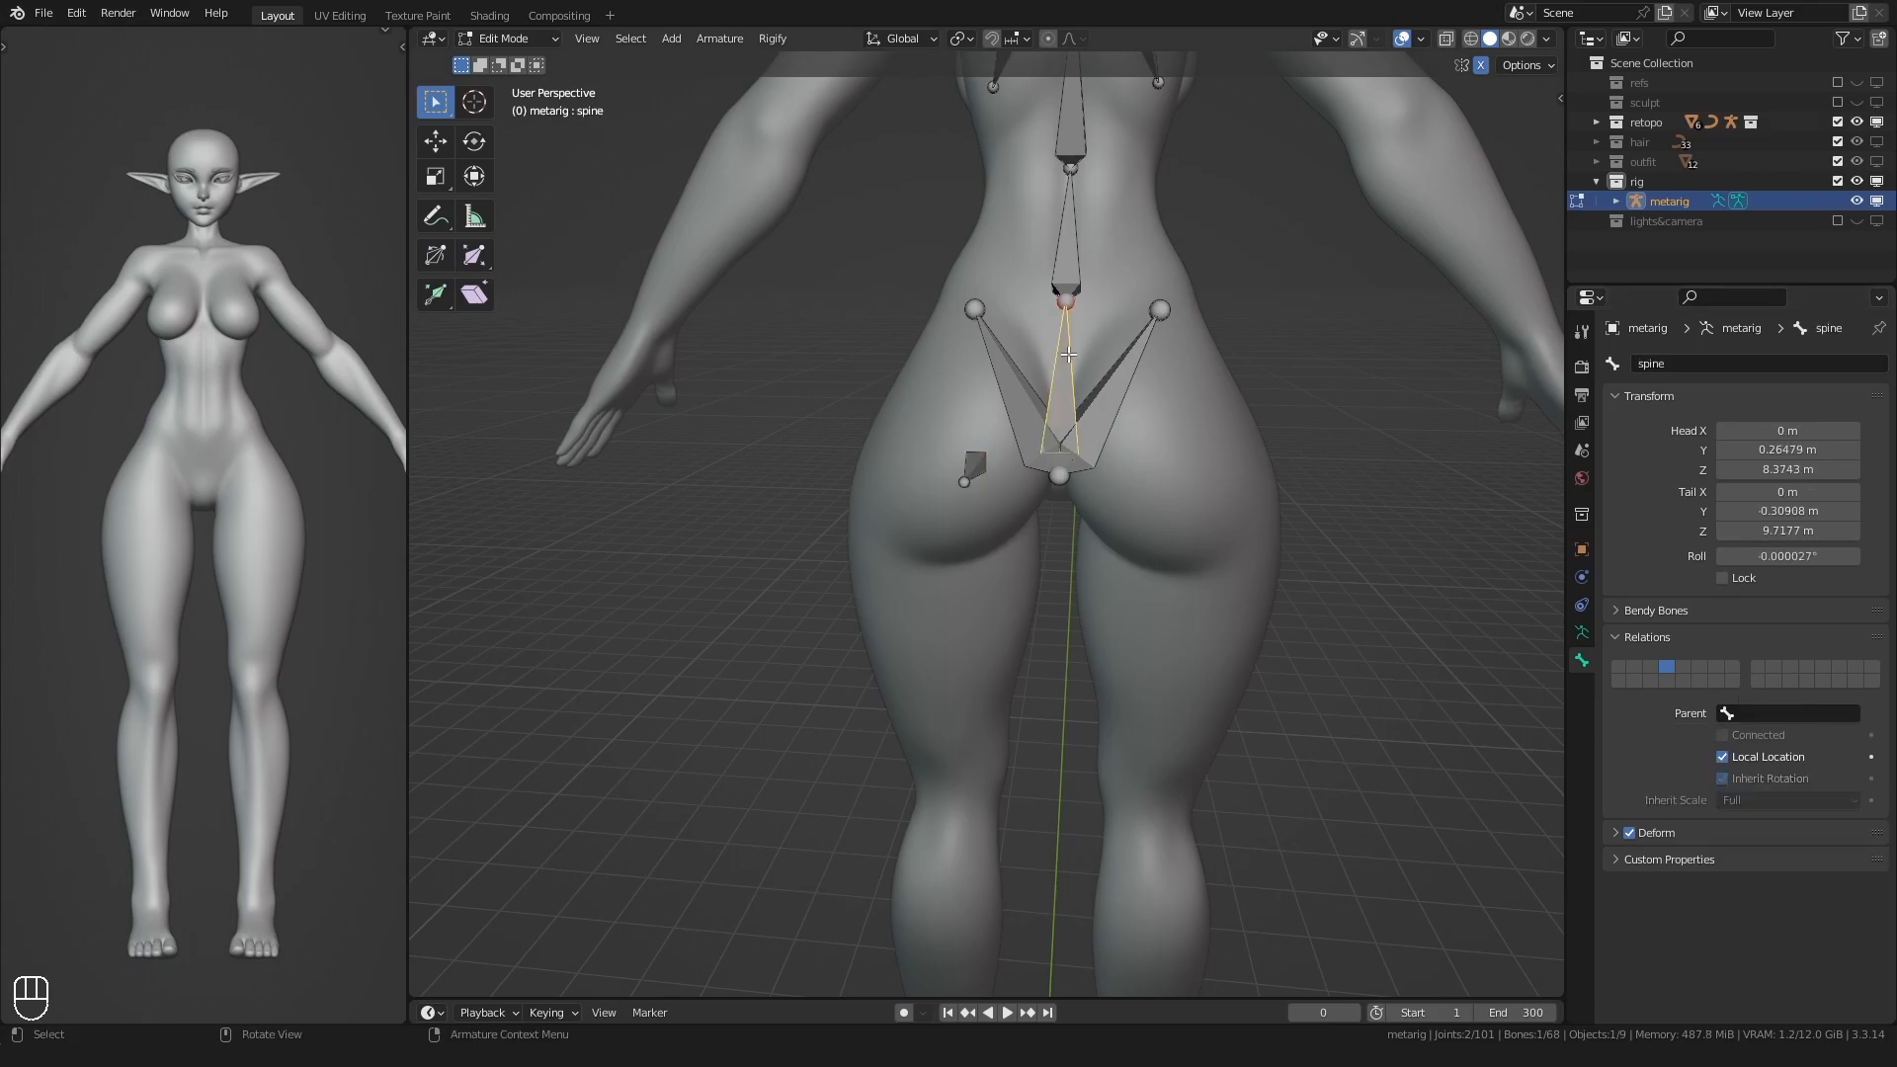
- Symmetrize the butt.L bone to create its counterpart in the opposite buttock
{"action": "scroll", "coordinate": [1151, 597], "scroll_direction": "up", "scroll_amount": 2}
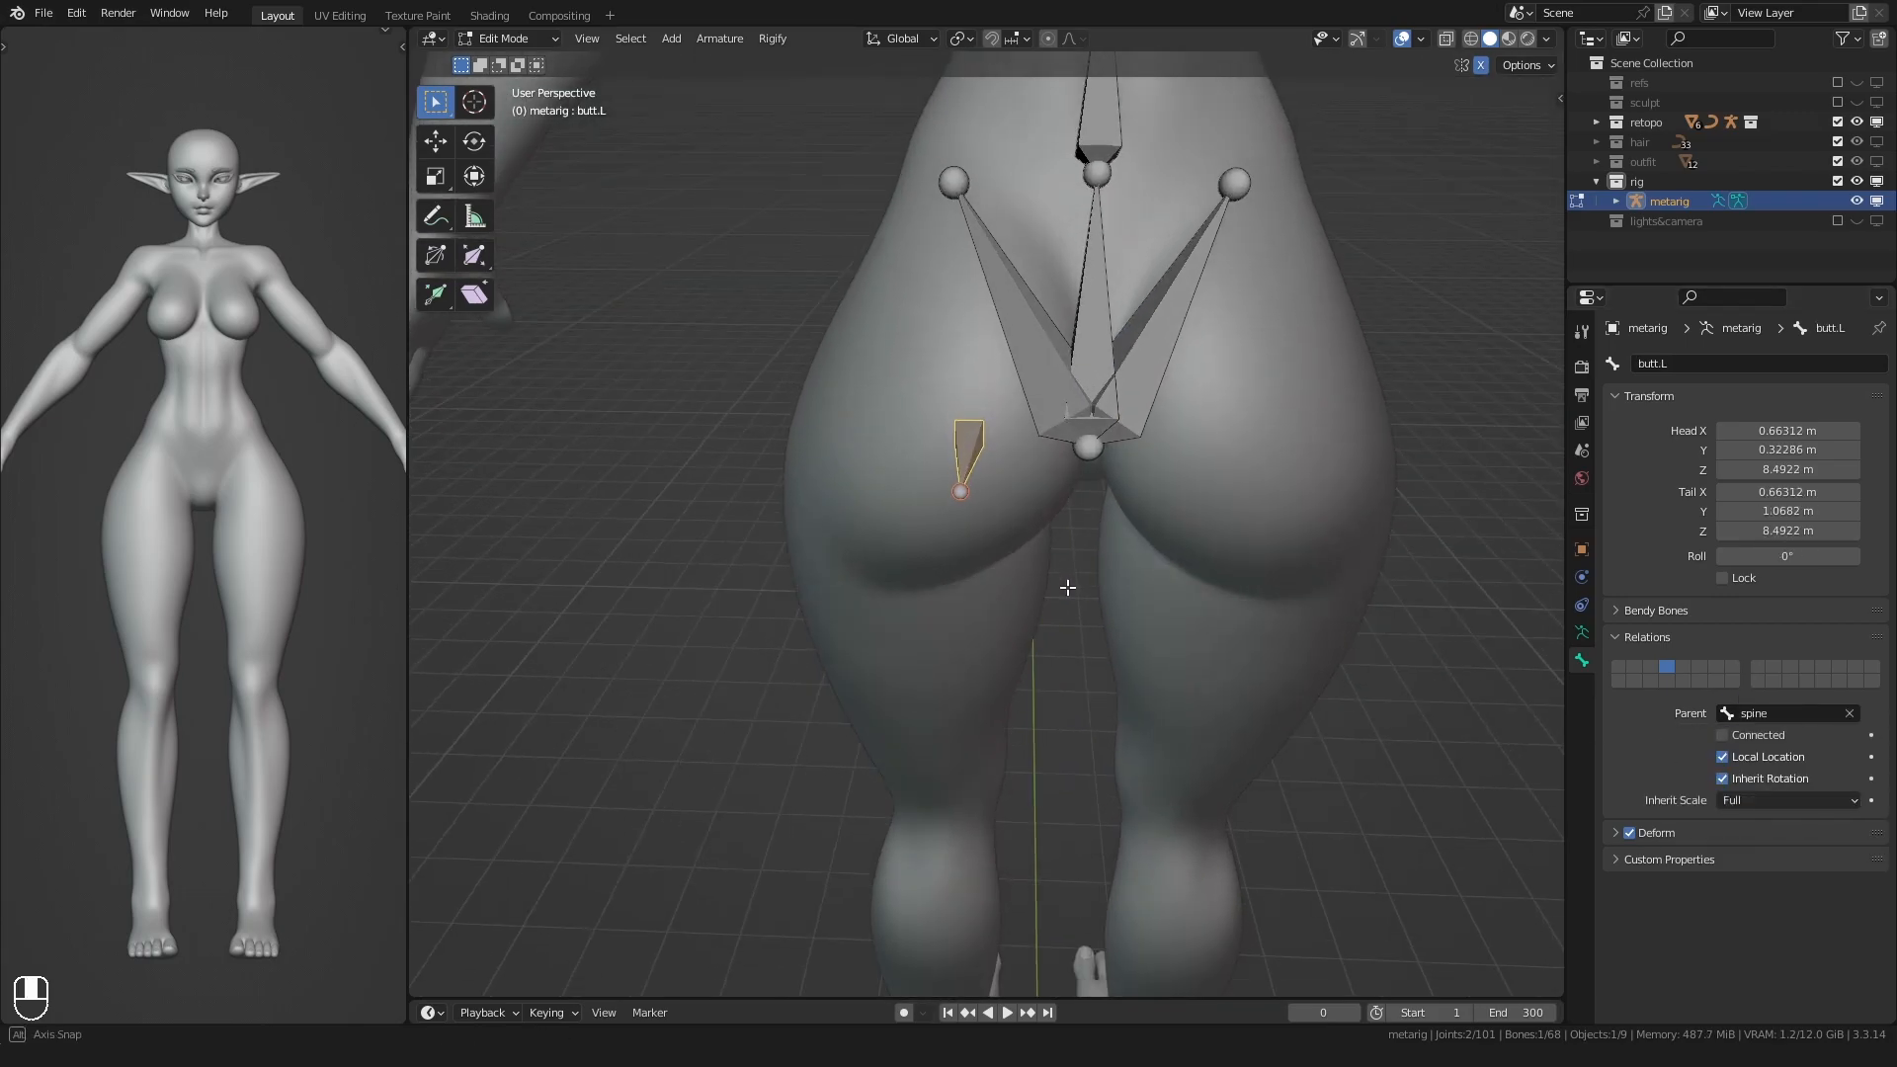
{"action": "right_click", "coordinate": [970, 464]}
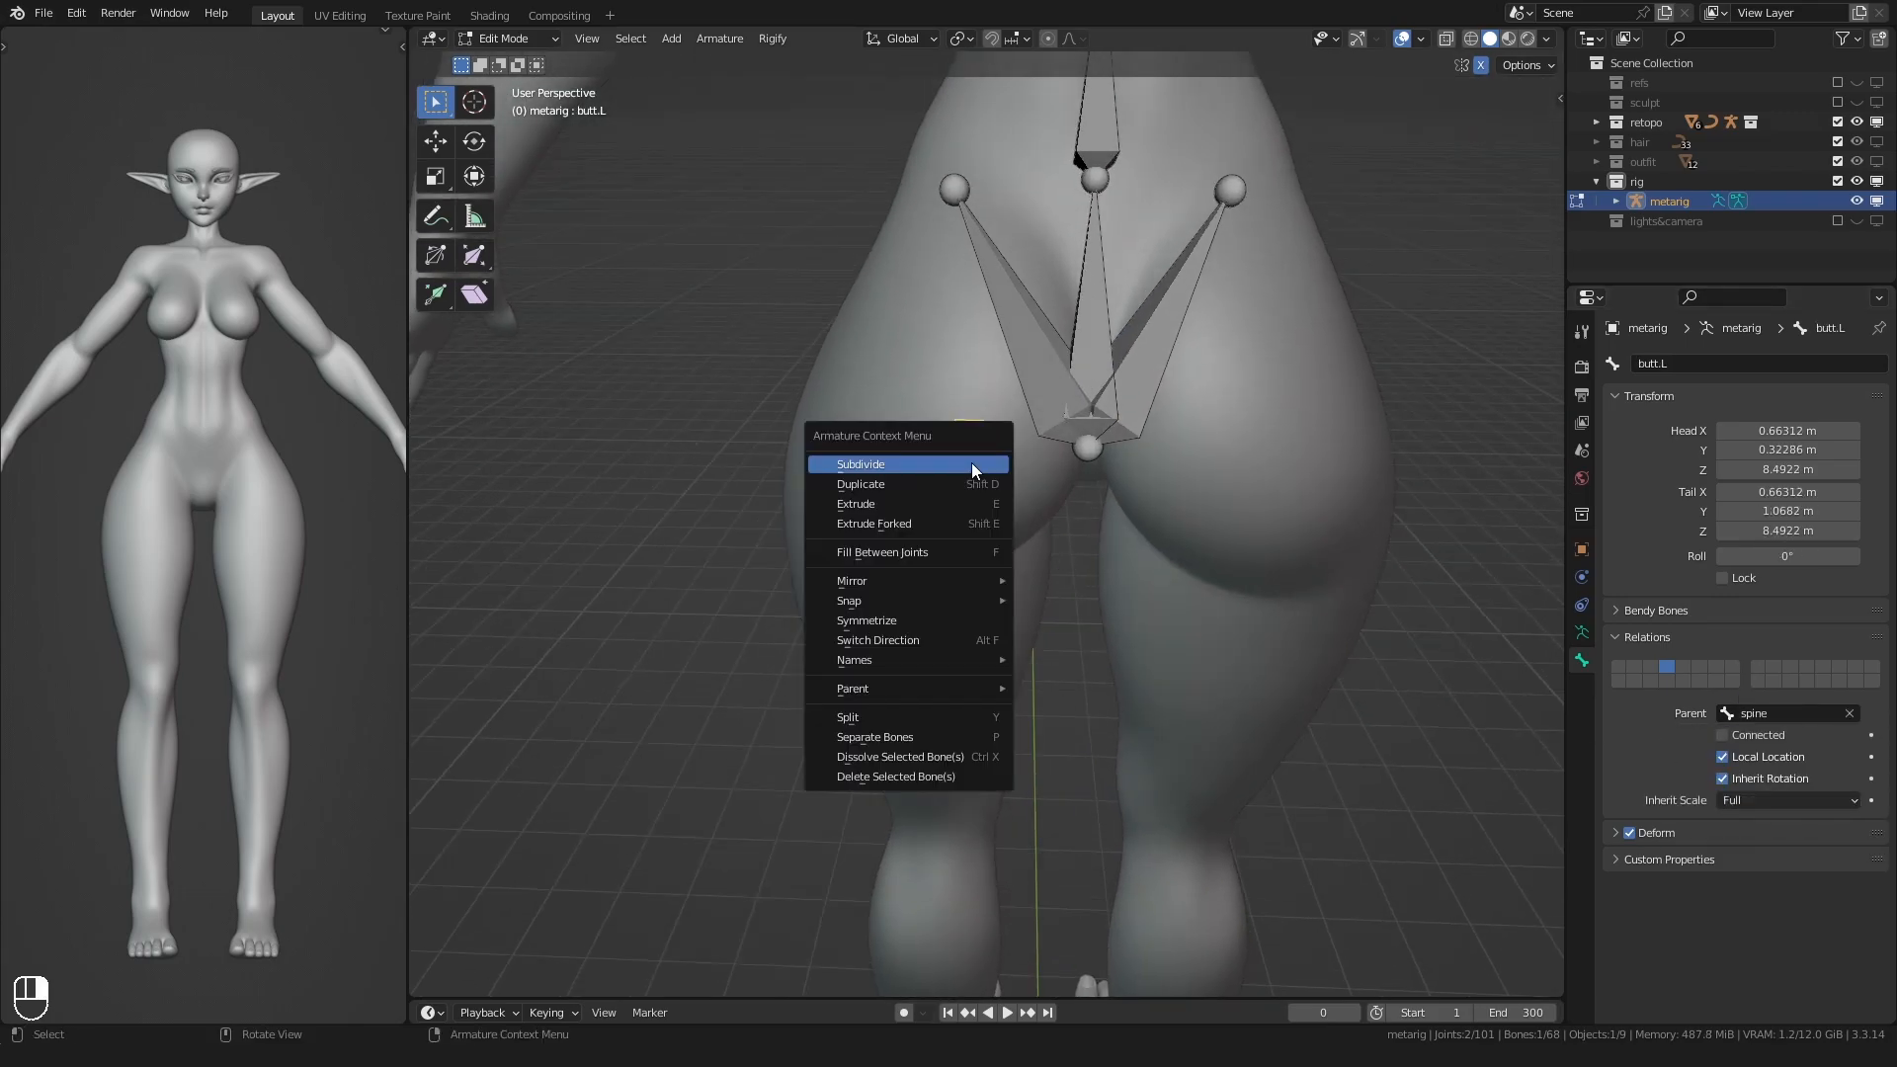
{"action": "left_click", "coordinate": [900, 619]}
{"action": "key", "text": "g"}
{"action": "right_click", "coordinate": [1176, 475]}
- Turn the metarig's other occupied bone layers back on alongside the torso layer
{"action": "scroll", "coordinate": [938, 633], "scroll_direction": "down", "scroll_amount": 2}
{"action": "middle_click_drag", "start_coordinate": [939, 632], "coordinate": [1185, 593]}
{"action": "scroll", "coordinate": [956, 614], "scroll_direction": "down", "scroll_amount": 2}
{"action": "left_click", "coordinate": [1581, 634]}
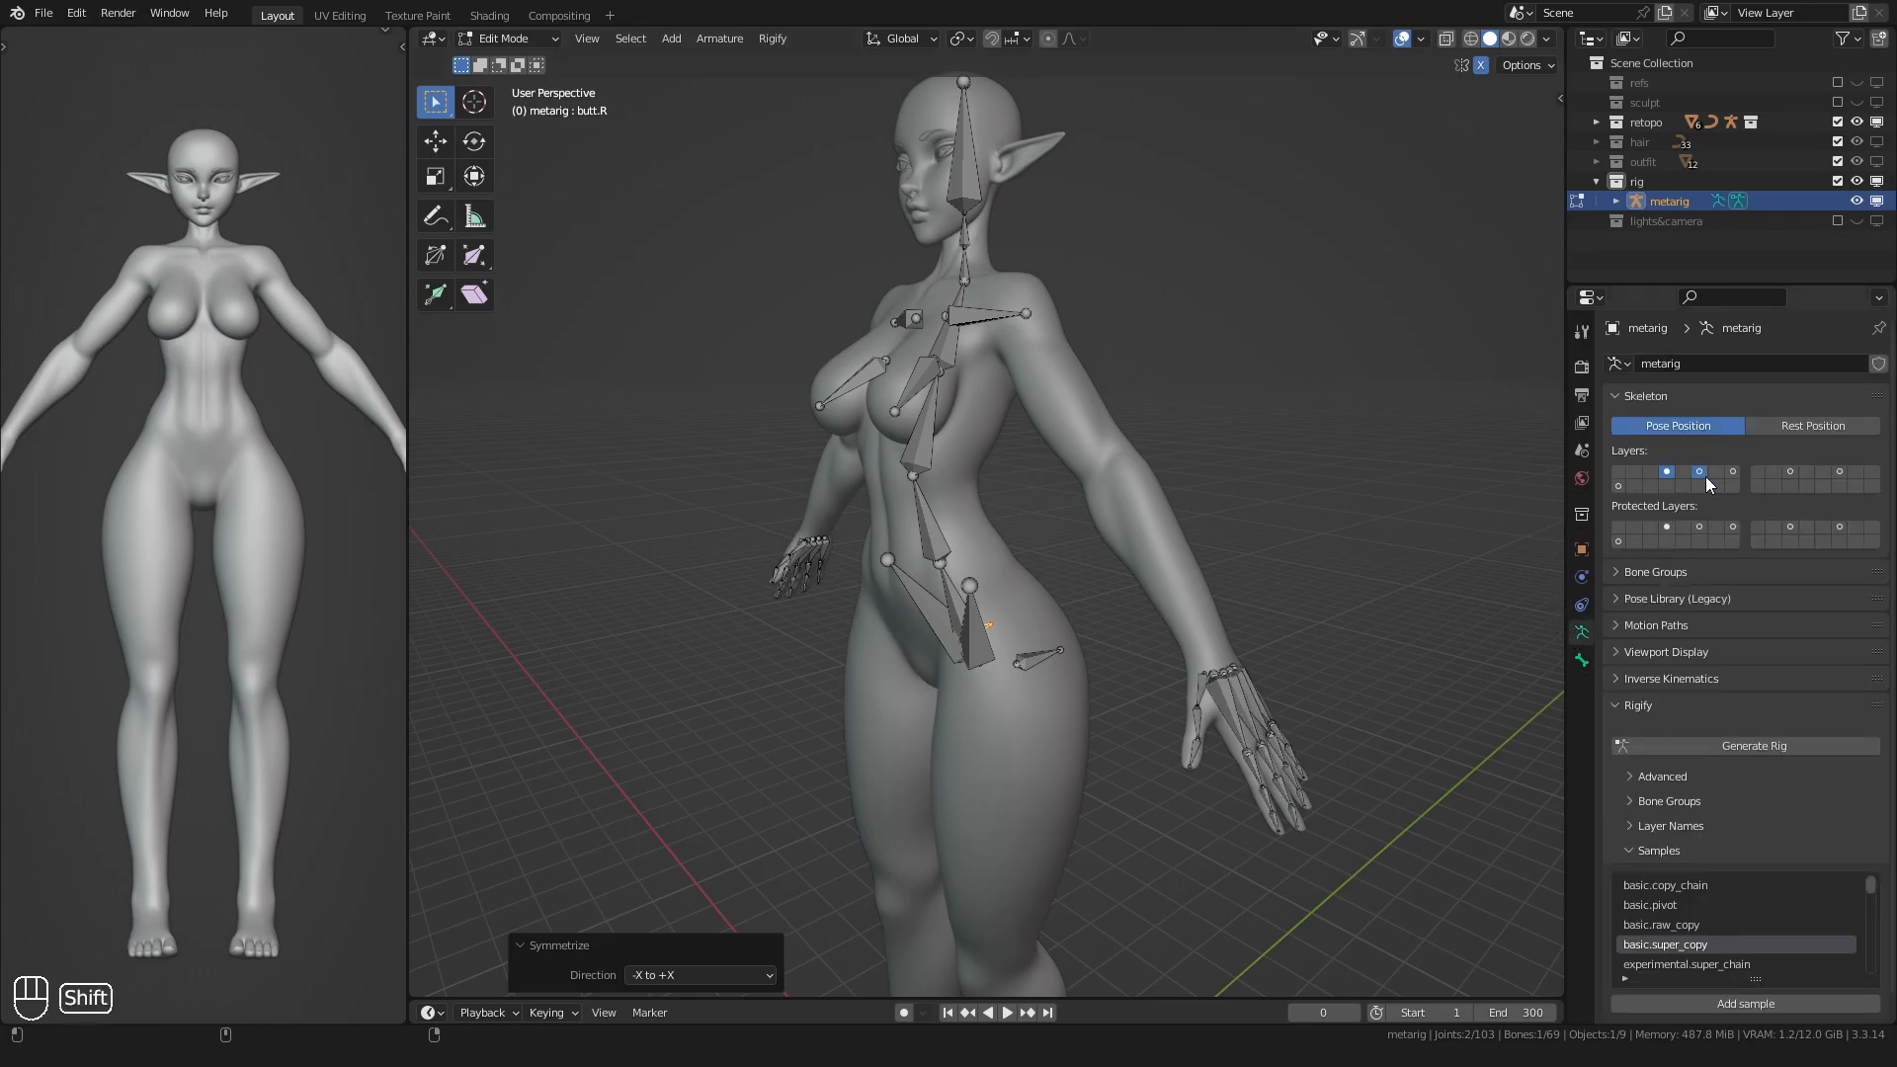
{"action": "left_click", "coordinate": [1617, 485], "text": "shift"}
- Look over the full skeleton and select the two lowest spine bones
{"action": "mouse_move", "coordinate": [1047, 592]}
{"action": "middle_mouse_down"}
{"action": "mouse_move", "coordinate": [1136, 604]}
{"action": "mouse_move", "coordinate": [846, 626]}
{"action": "mouse_move", "coordinate": [1034, 600]}
{"action": "mouse_move", "coordinate": [860, 607]}
{"action": "mouse_move", "coordinate": [1023, 583]}
{"action": "middle_mouse_up"}
{"action": "middle_click_drag", "start_coordinate": [1028, 840], "coordinate": [1033, 420], "text": "shift"}
{"action": "mouse_move", "coordinate": [1032, 494]}
{"action": "middle_mouse_down"}
{"action": "mouse_move", "coordinate": [871, 458]}
{"action": "mouse_move", "coordinate": [1082, 474]}
{"action": "mouse_move", "coordinate": [1117, 504]}
{"action": "mouse_move", "coordinate": [1047, 495]}
{"action": "middle_mouse_up"}
{"action": "middle_click_drag", "start_coordinate": [993, 242], "coordinate": [998, 618], "text": "shift"}
{"action": "scroll", "coordinate": [998, 617], "scroll_direction": "up", "scroll_amount": 2}
{"action": "scroll", "coordinate": [998, 593], "scroll_direction": "up", "scroll_amount": 1}
{"action": "left_click", "coordinate": [1013, 526]}
{"action": "left_click", "coordinate": [991, 480]}
{"action": "left_click", "coordinate": [990, 396], "text": "shift"}
{"action": "middle_click_drag", "start_coordinate": [990, 395], "coordinate": [1018, 526], "text": "shift"}
{"action": "scroll", "coordinate": [828, 569], "scroll_direction": "down", "scroll_amount": 3}
{"action": "scroll", "coordinate": [994, 593], "scroll_direction": "down", "scroll_amount": 2}
{"action": "scroll", "coordinate": [1018, 526], "scroll_direction": "up", "scroll_amount": 1}
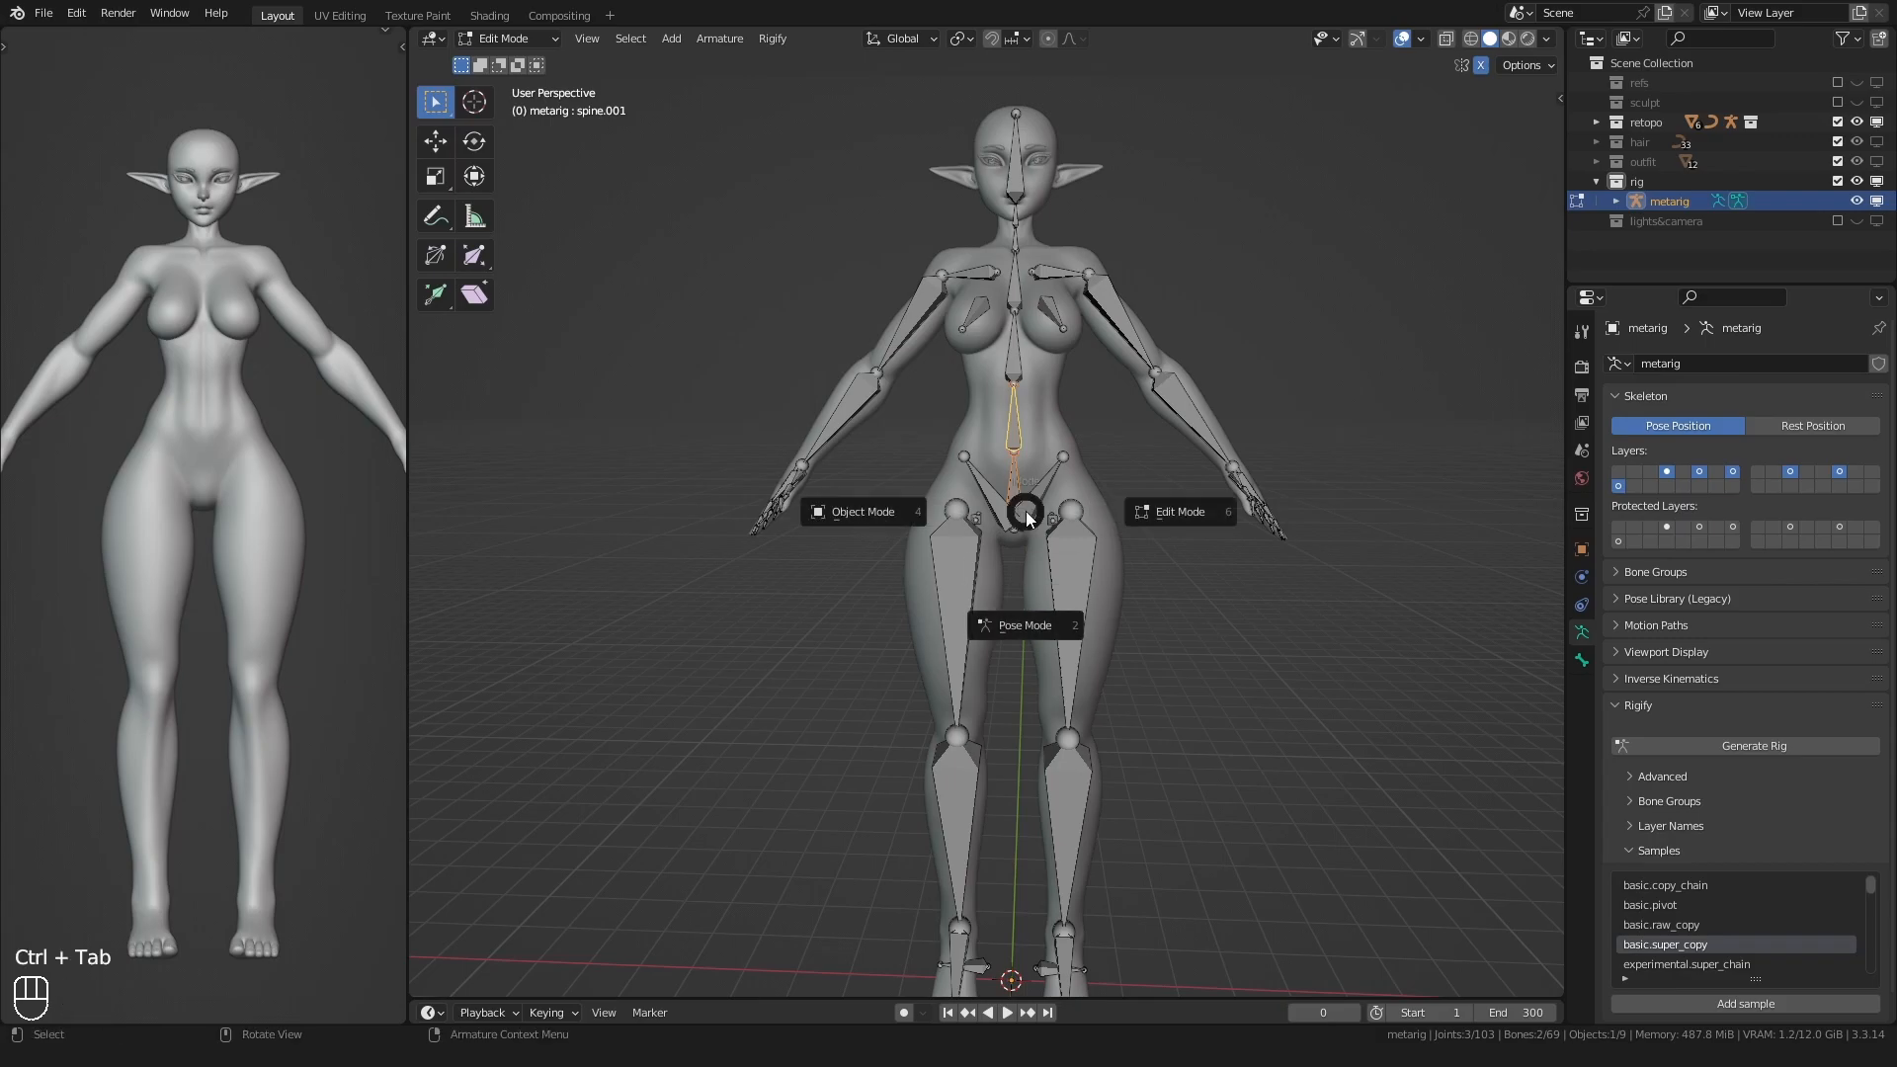
- Switch the metarig to Object Mode and apply all its transforms
{"action": "left_click", "coordinate": [960, 547]}
{"action": "key", "text": "ctrl+a"}
{"action": "left_click", "coordinate": [930, 549]}
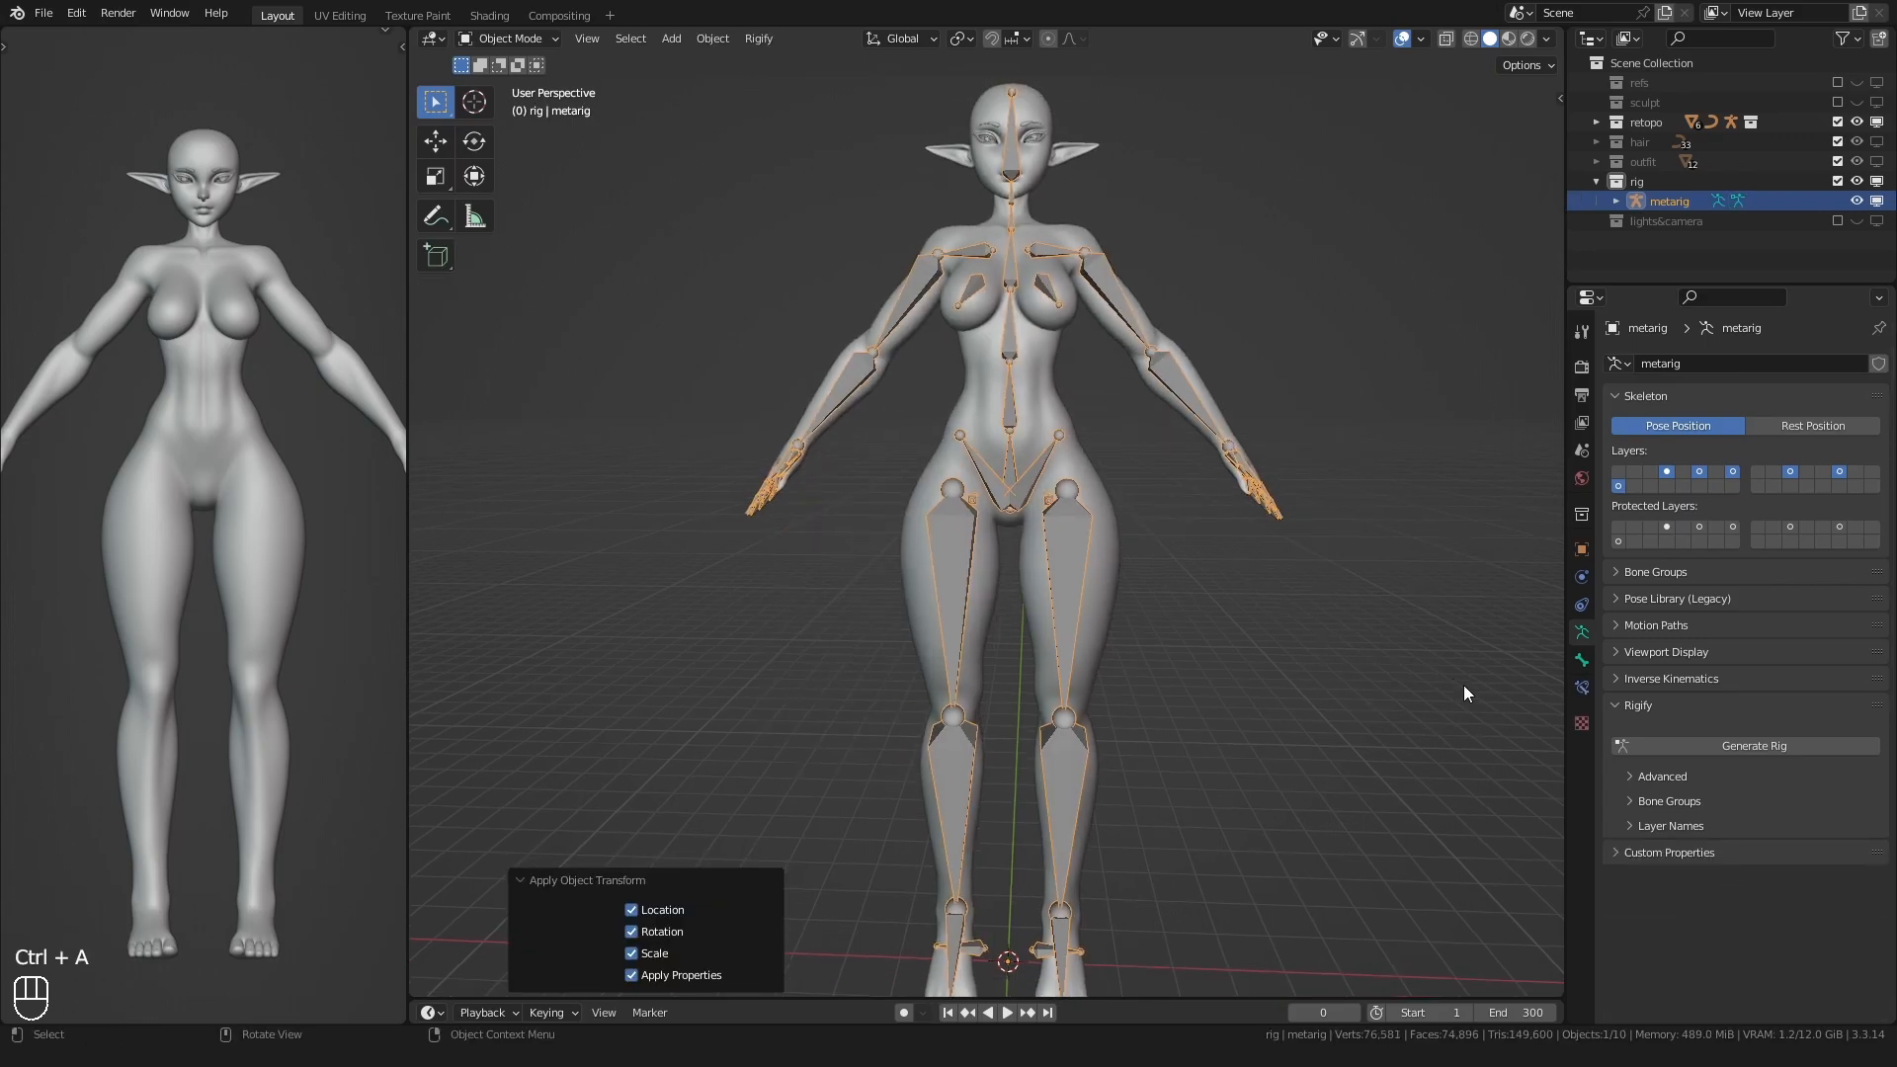
- Generate the Rigify rig from the metarig in the rig collection and hide the metarig
{"action": "left_click", "coordinate": [1652, 180]}
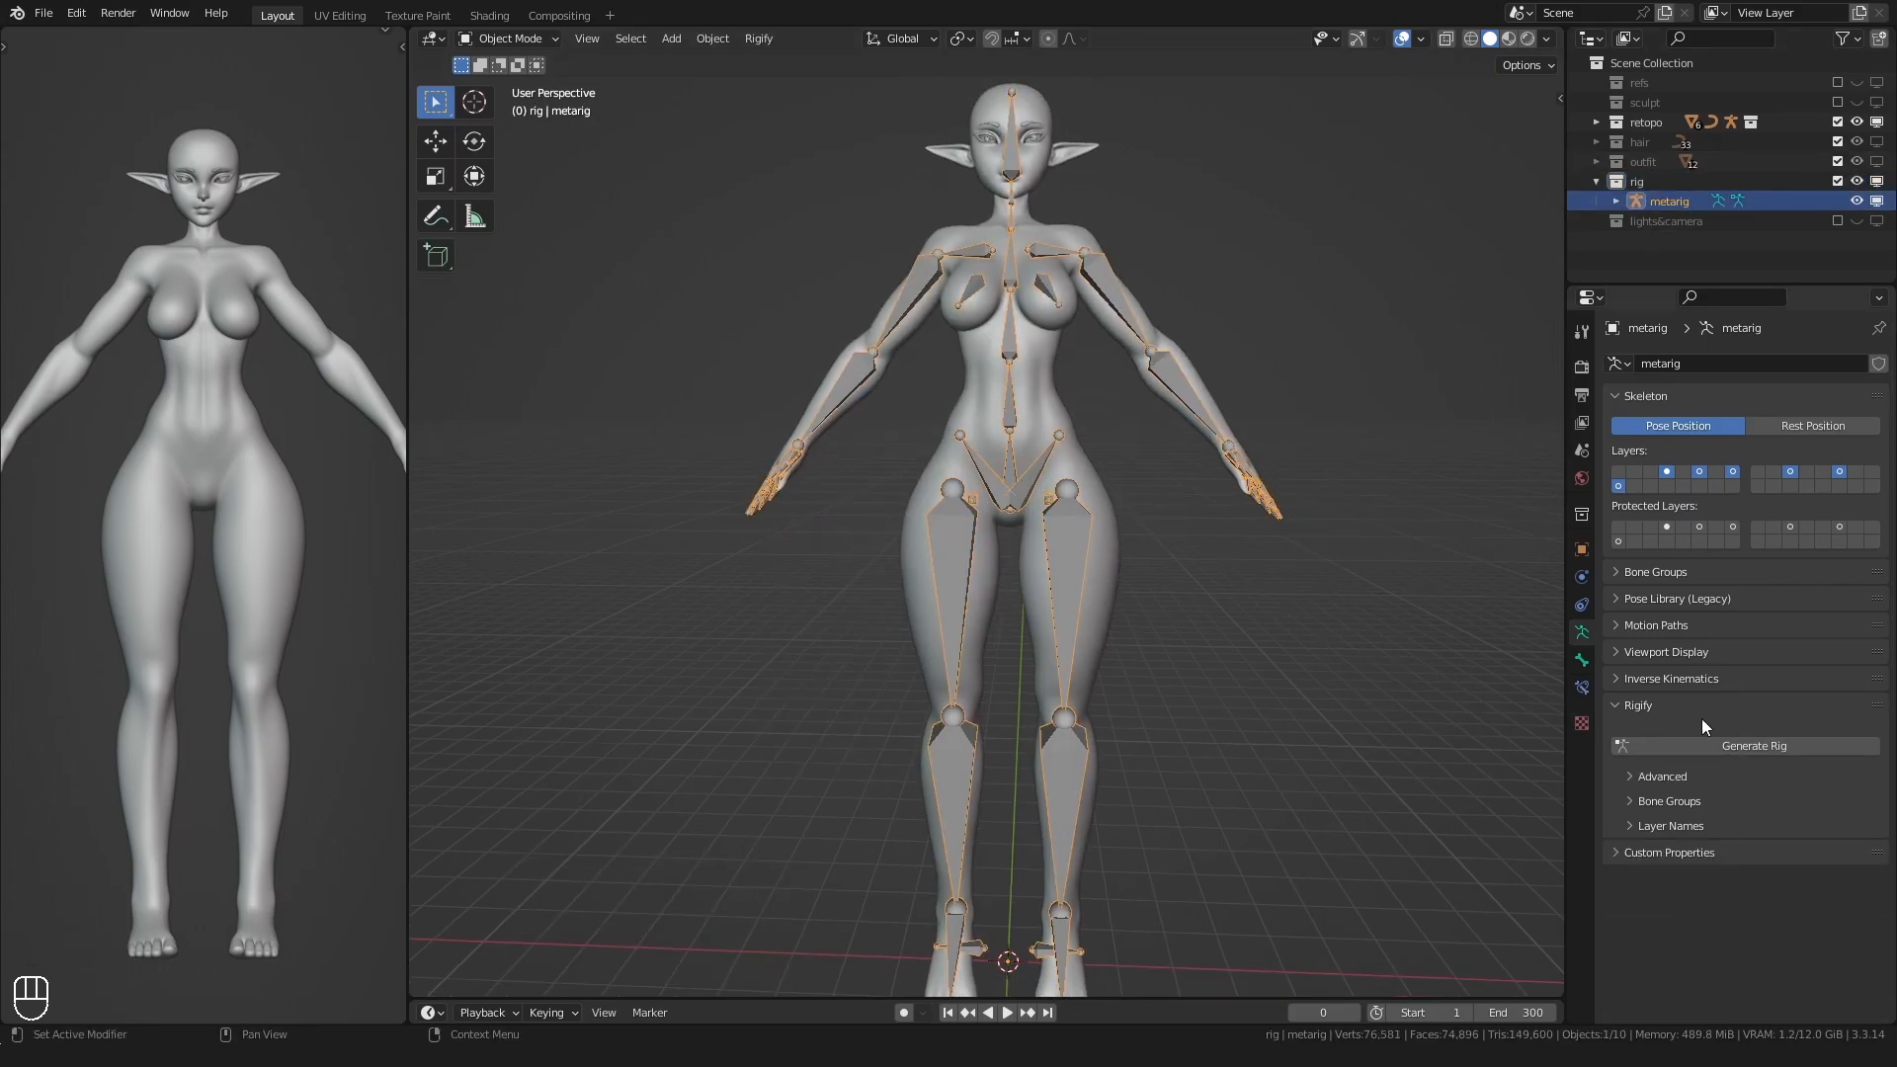
{"action": "left_click", "coordinate": [1736, 746]}
{"action": "left_click", "coordinate": [1858, 220]}
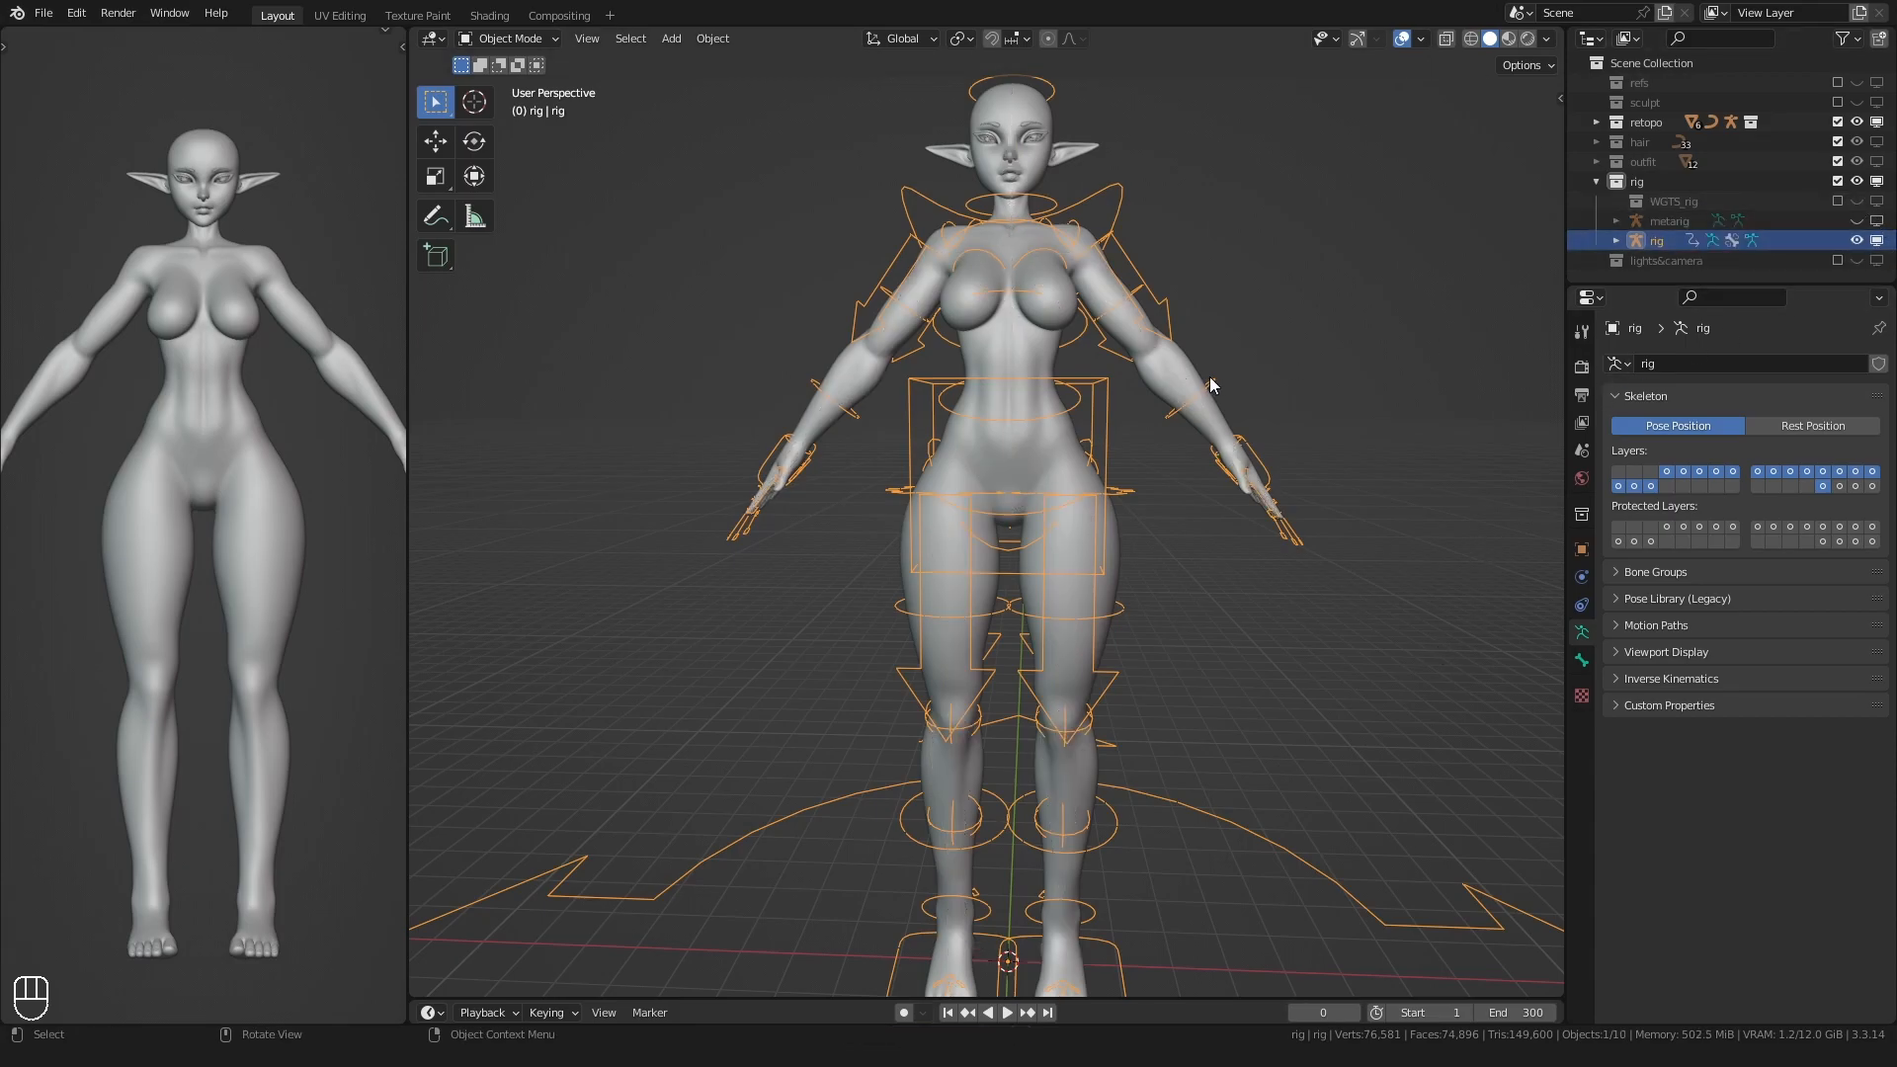
- Set the generated rig to display in front of the body mesh
{"action": "left_click", "coordinate": [1640, 652]}
{"action": "left_click", "coordinate": [1728, 768]}
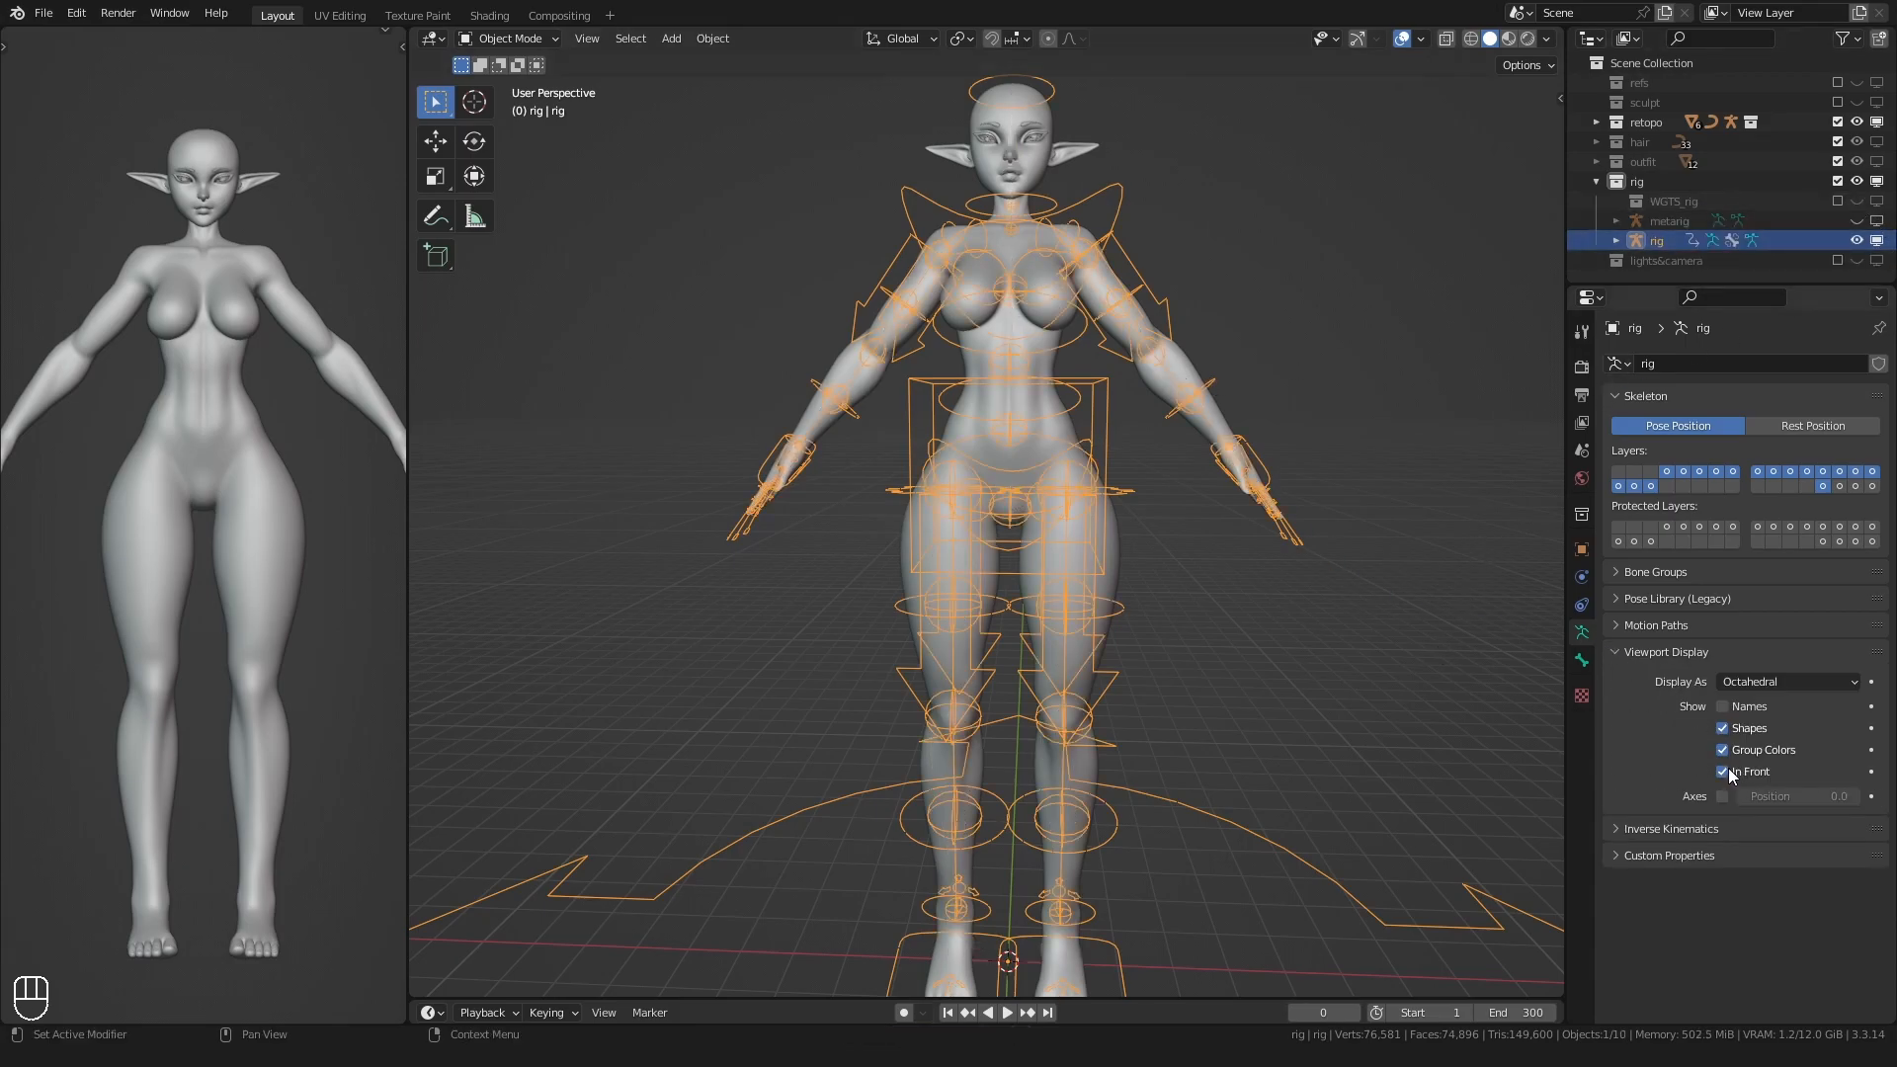
{"action": "left_click", "coordinate": [1623, 650]}
- Parent the body retopo mesh to the rig with automatic weights
{"action": "middle_click_drag", "start_coordinate": [1202, 453], "coordinate": [990, 478]}
{"action": "scroll", "coordinate": [993, 472], "scroll_direction": "up", "scroll_amount": 2}
{"action": "left_click", "coordinate": [953, 449]}
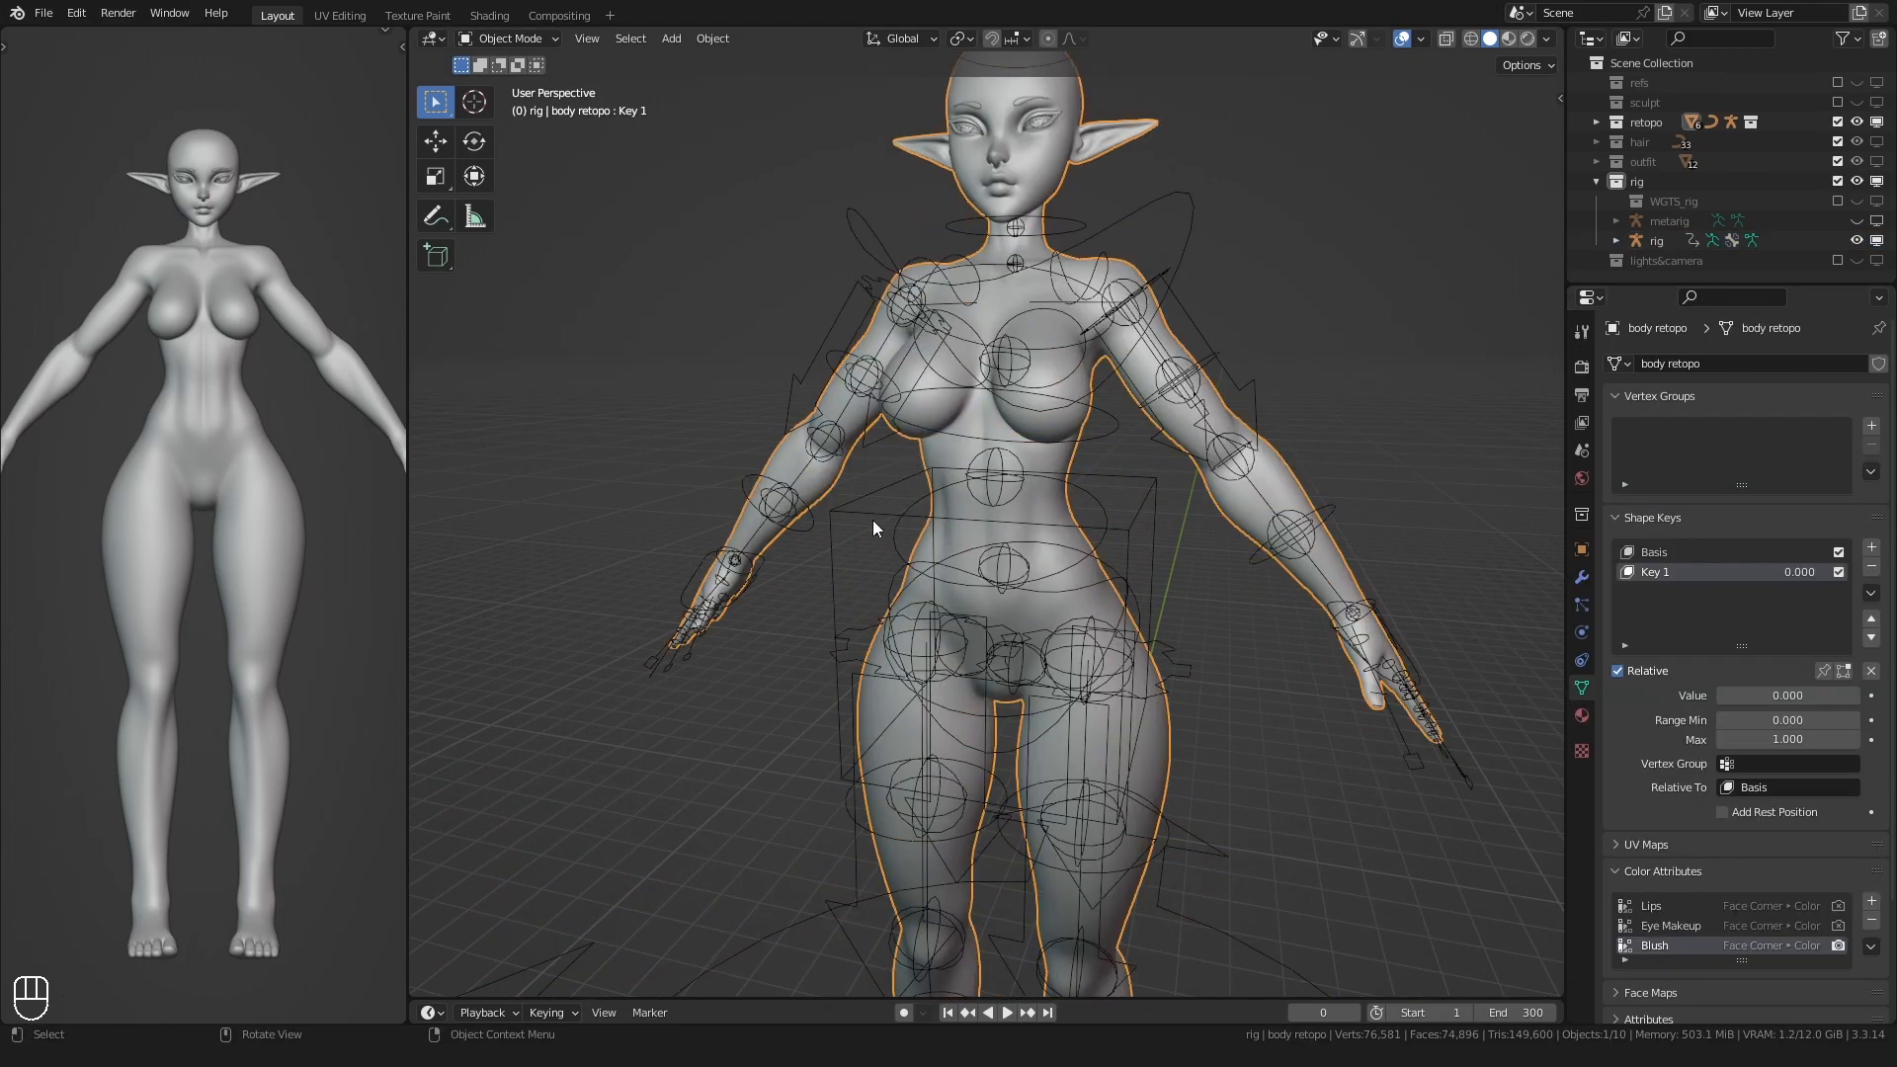
{"action": "left_click", "coordinate": [836, 515], "text": "shift"}
{"action": "key", "text": "ctrl+p"}
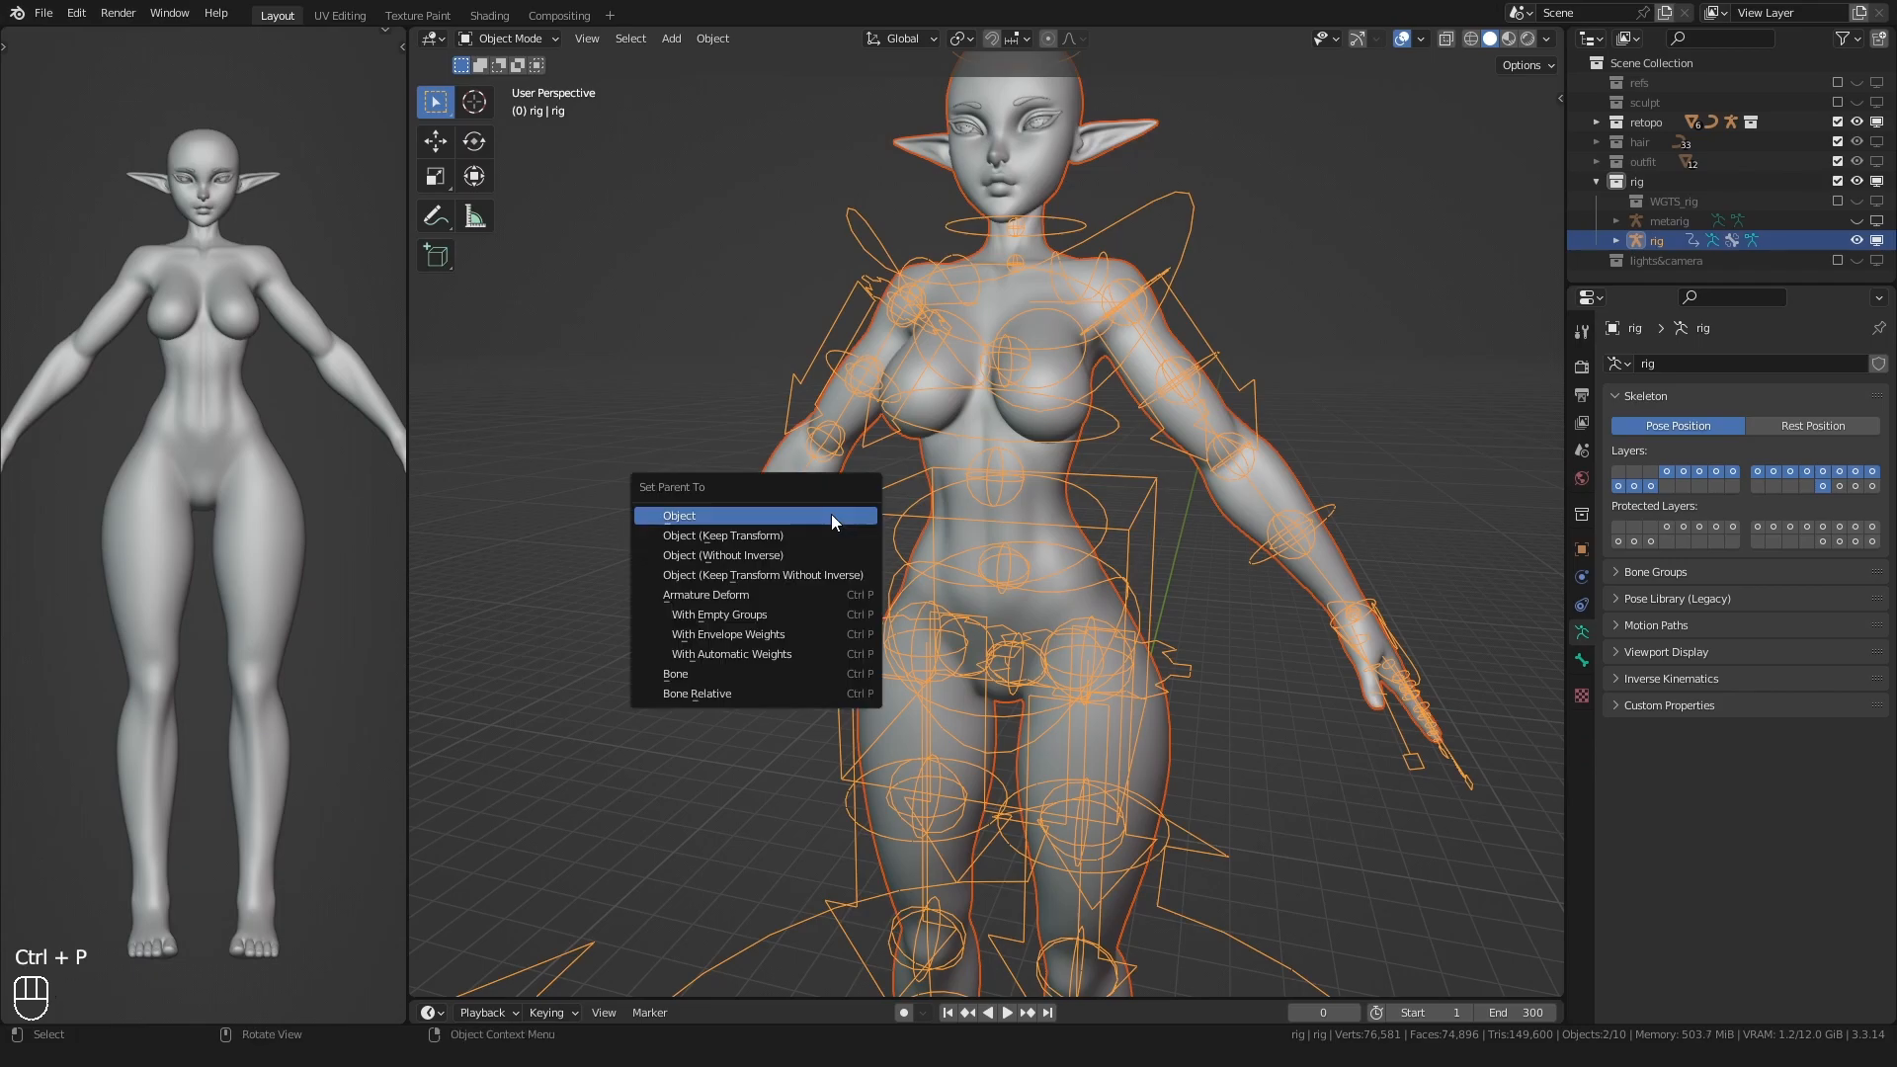
{"action": "left_click", "coordinate": [757, 654]}
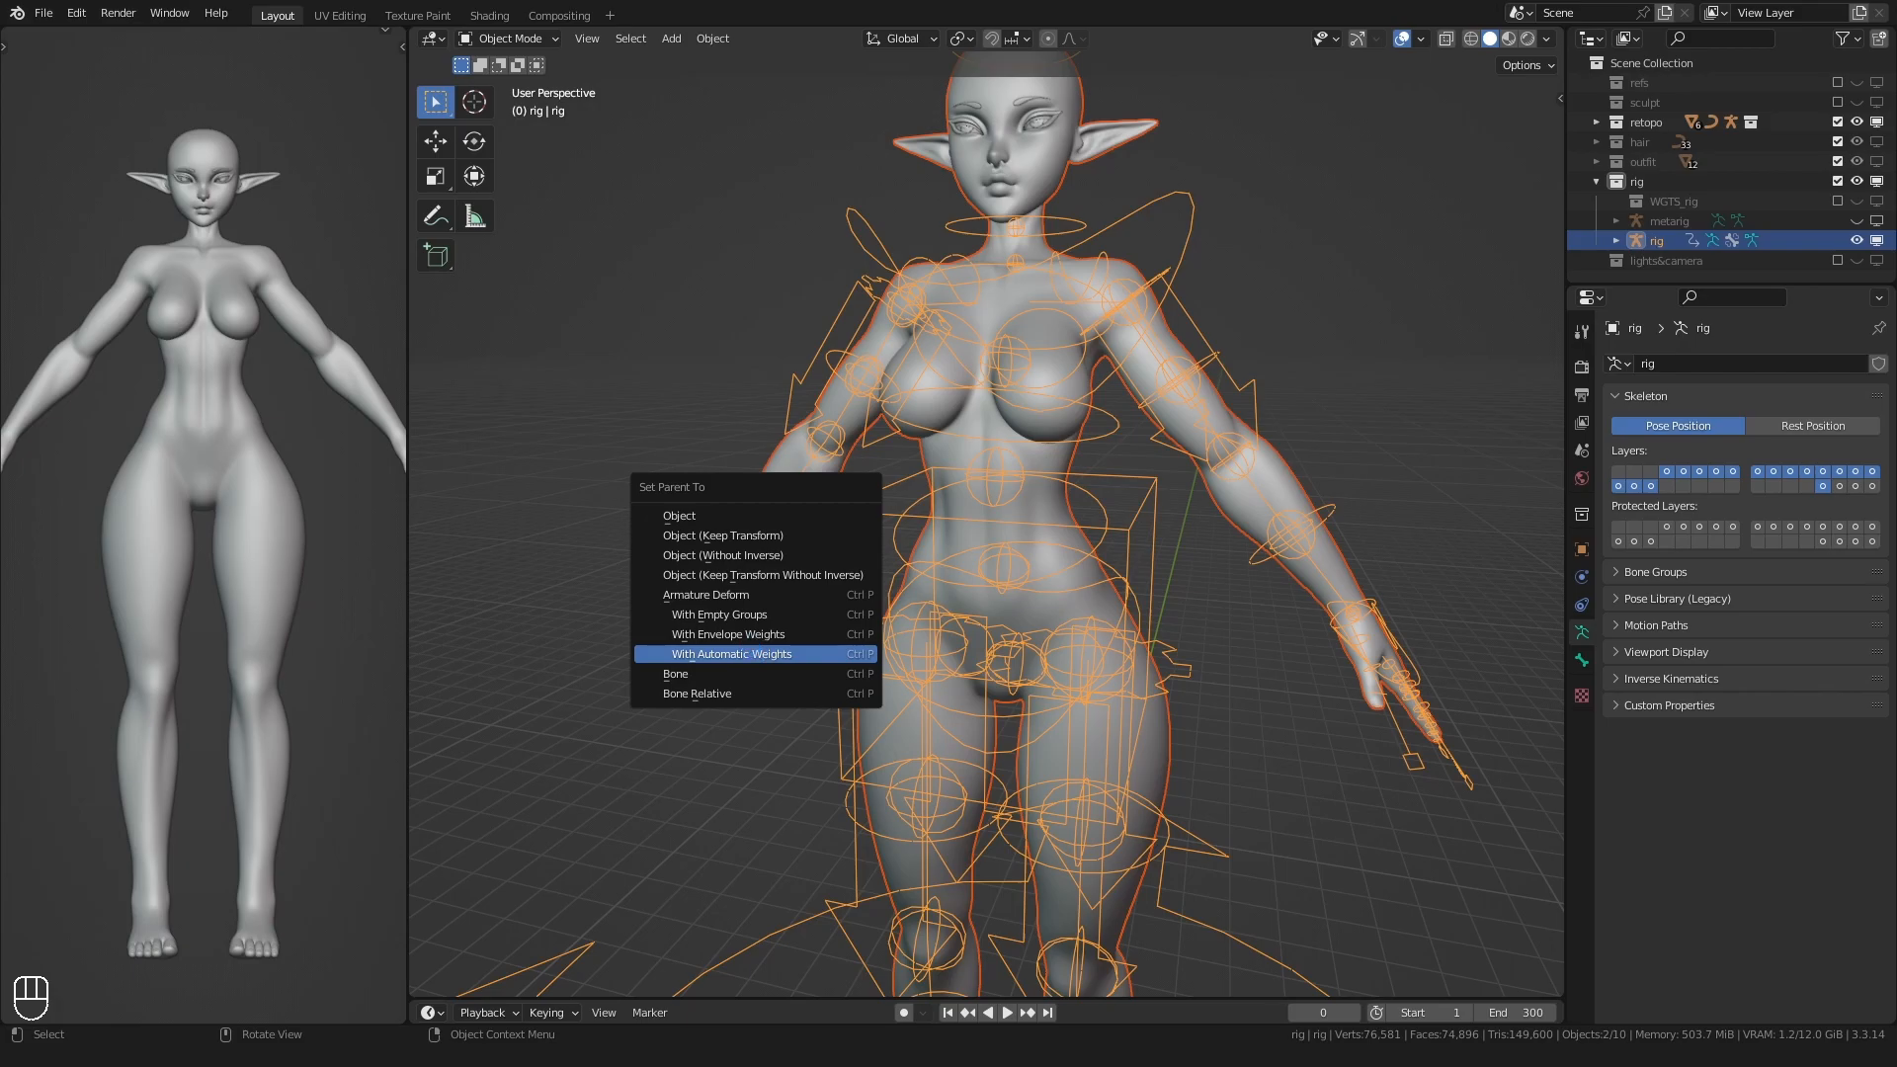
- Show only the rig's deformation bone layer and move the body's Armature modifier between Mirror and Subdivision
{"action": "left_click", "coordinate": [1840, 487]}
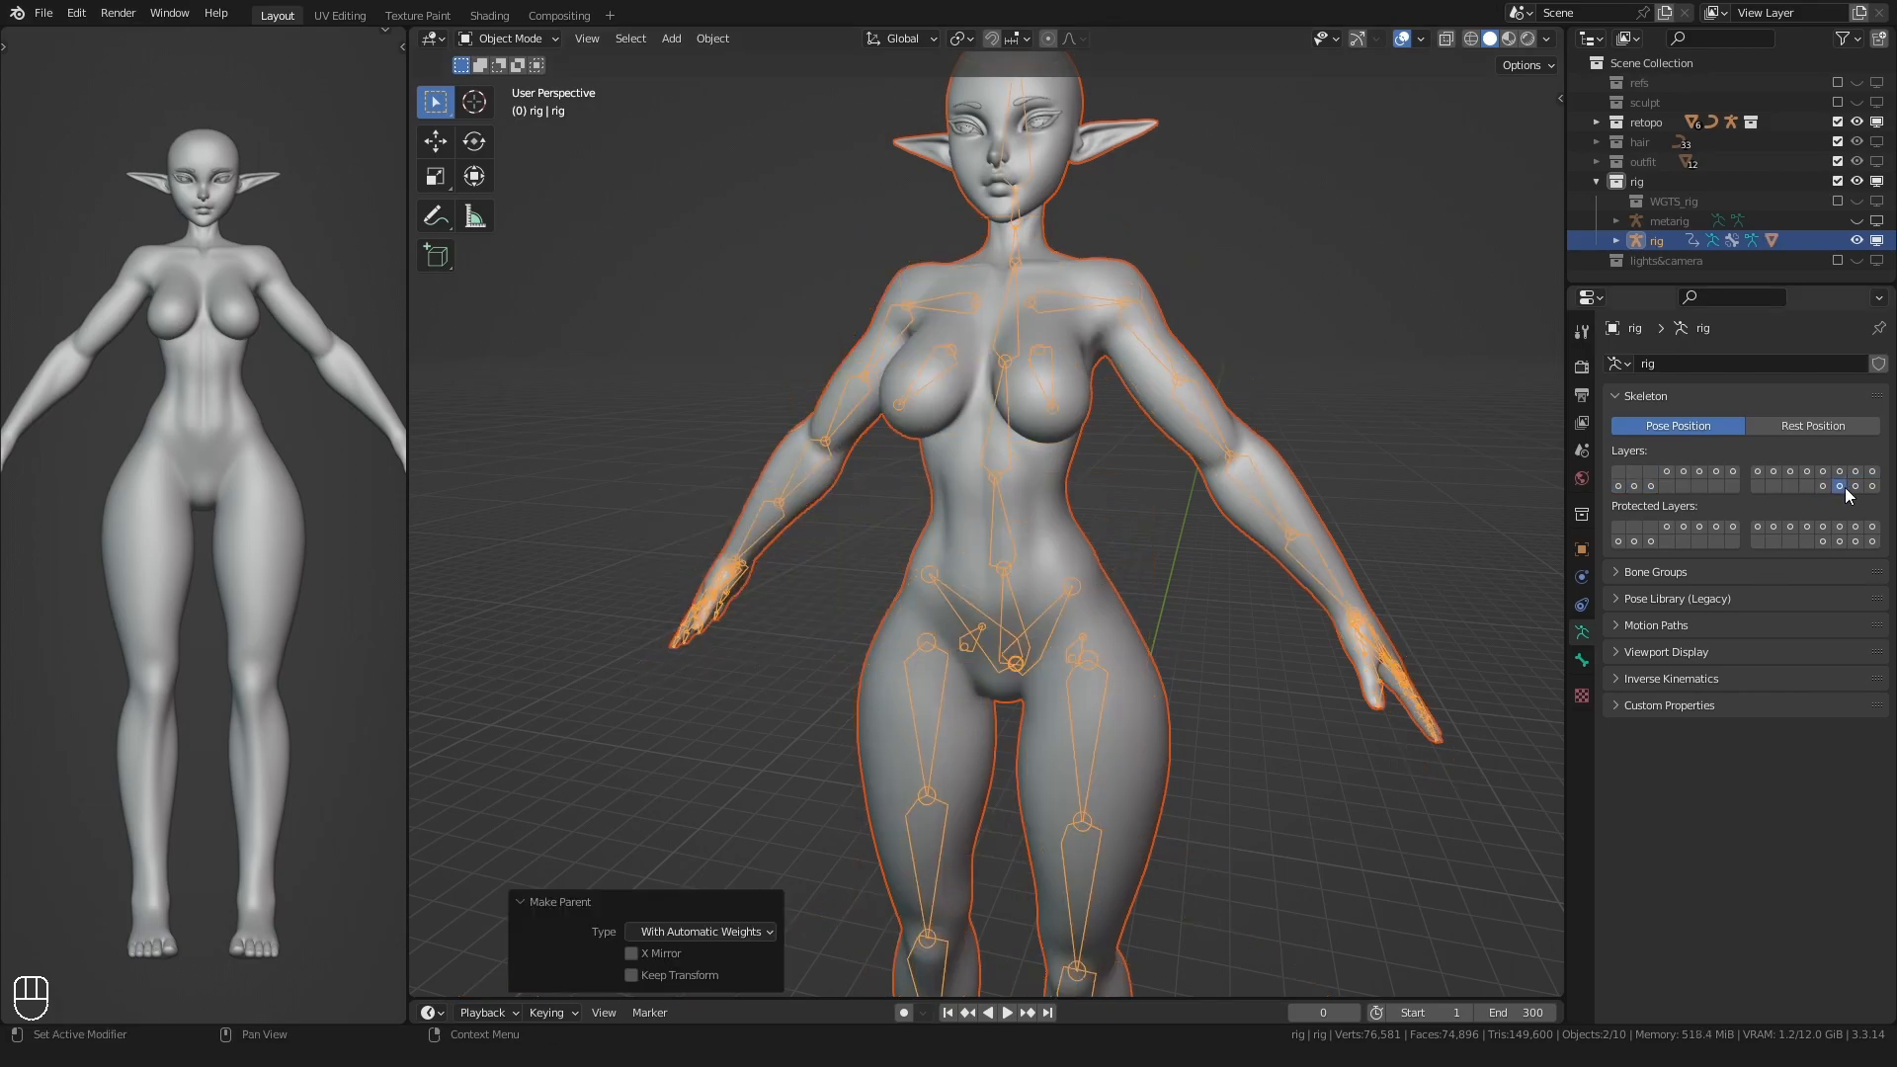
{"action": "left_click", "coordinate": [1873, 486]}
{"action": "scroll", "coordinate": [988, 571], "scroll_direction": "down", "scroll_amount": 3}
{"action": "left_click", "coordinate": [915, 430]}
{"action": "left_click", "coordinate": [1582, 578]}
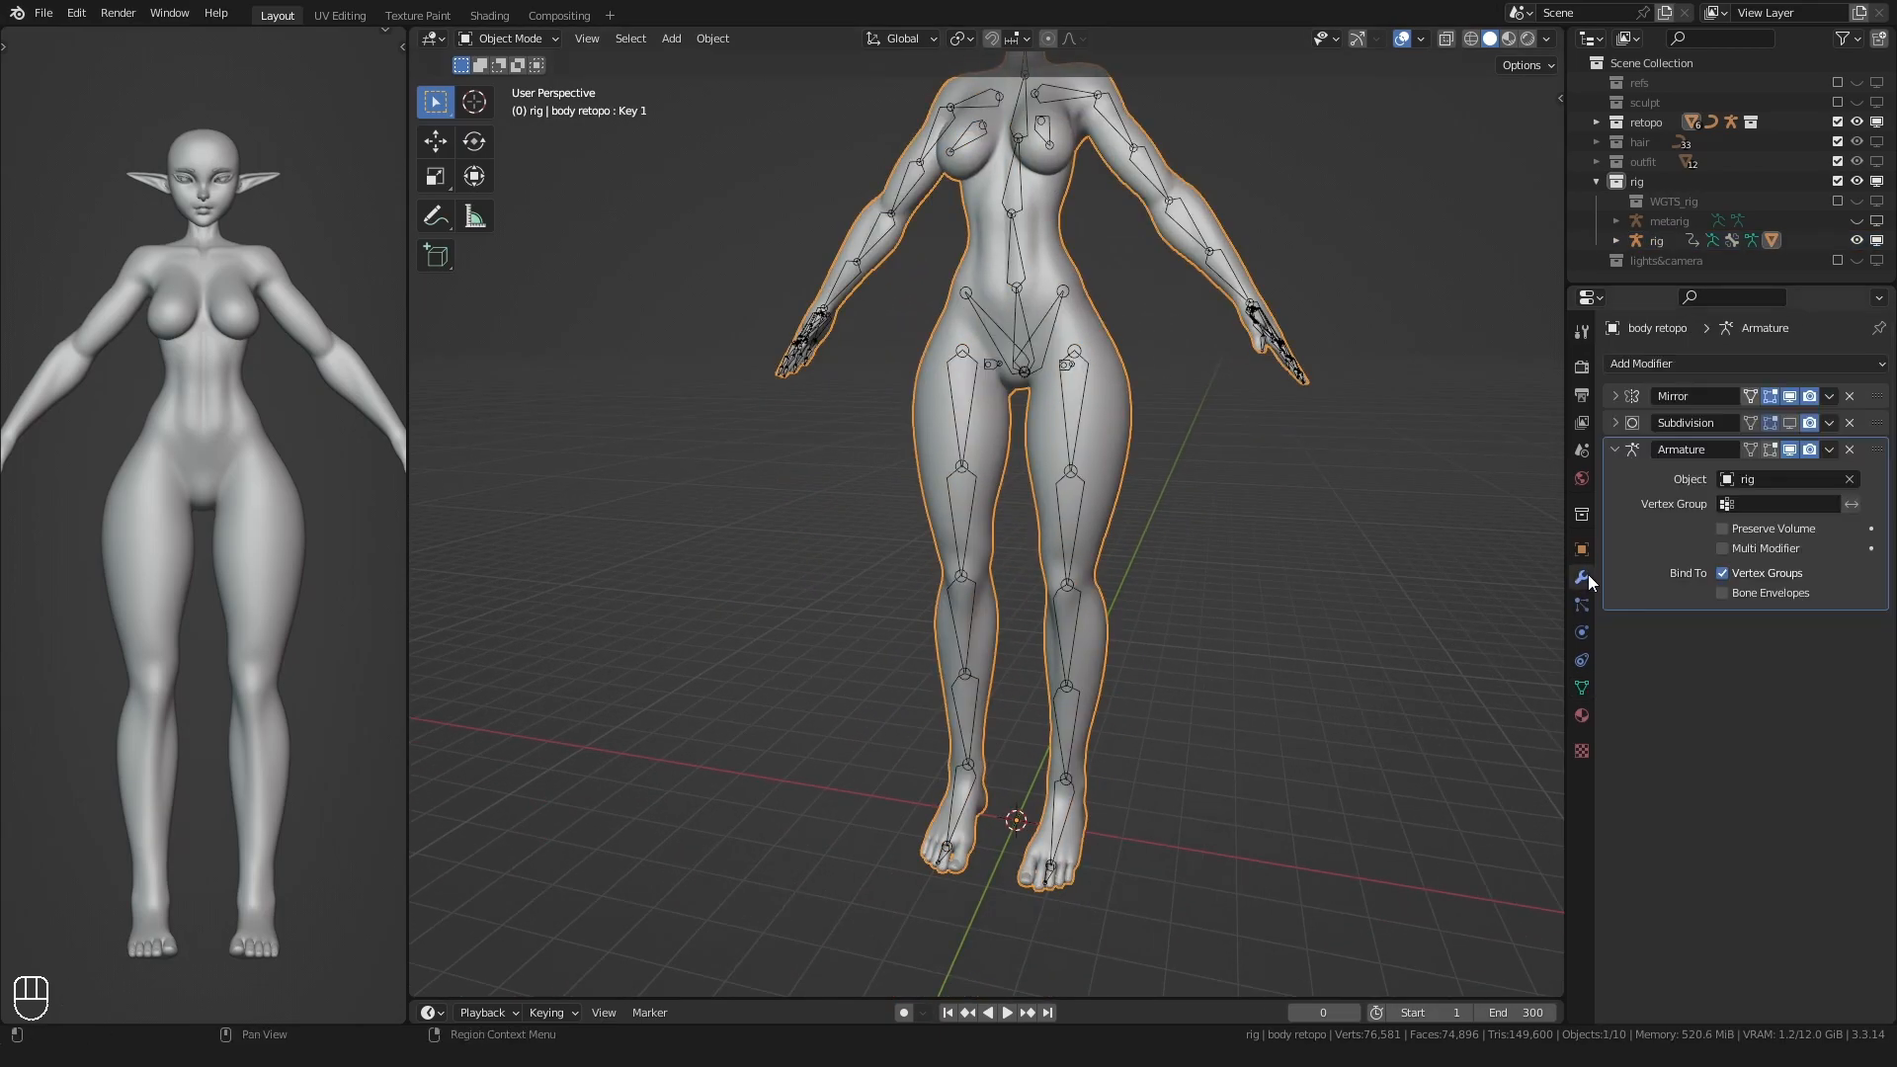
{"action": "left_click", "coordinate": [1648, 455]}
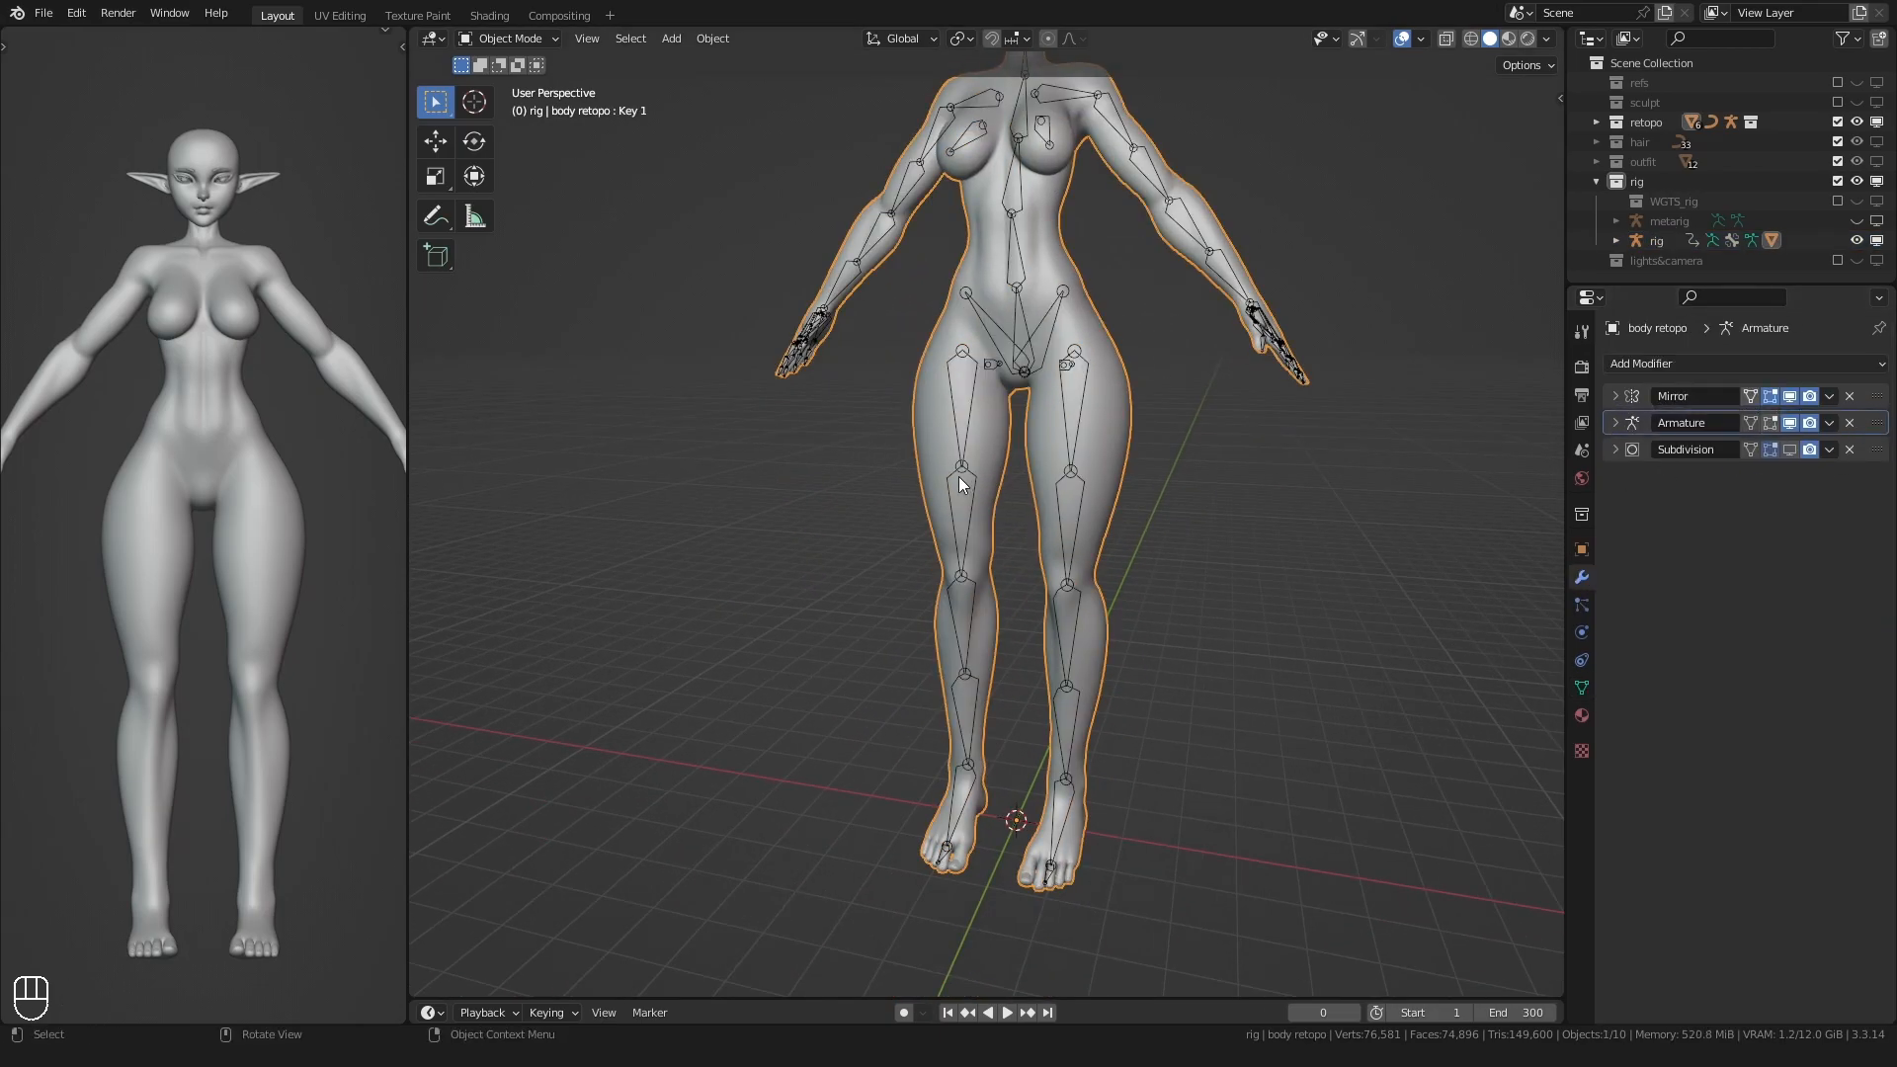
- Select the rig together with the body mesh and enter Weight Paint mode on the body
{"action": "scroll", "coordinate": [959, 477], "scroll_direction": "up", "scroll_amount": 3}
{"action": "left_click", "coordinate": [935, 295]}
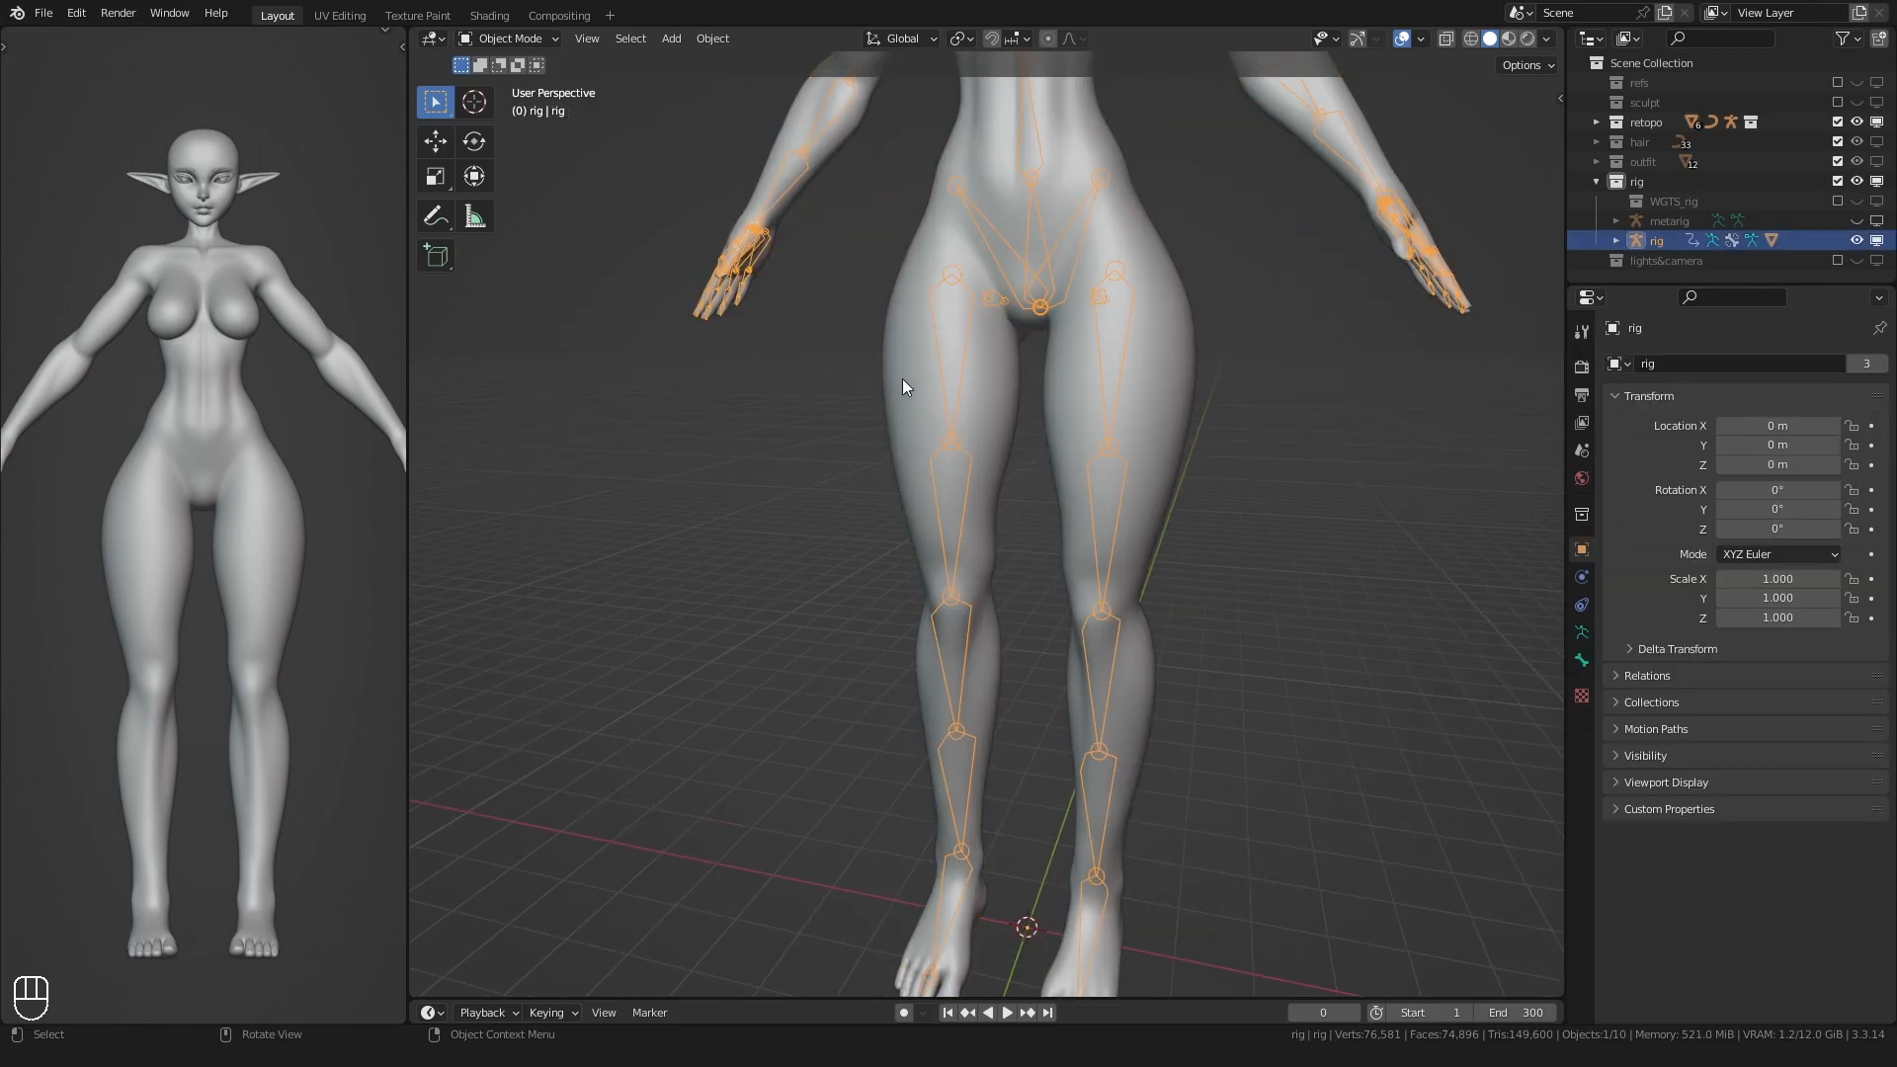
{"action": "left_click", "coordinate": [897, 352], "text": "shift"}
{"action": "key", "text": "ctrl+Tab"}
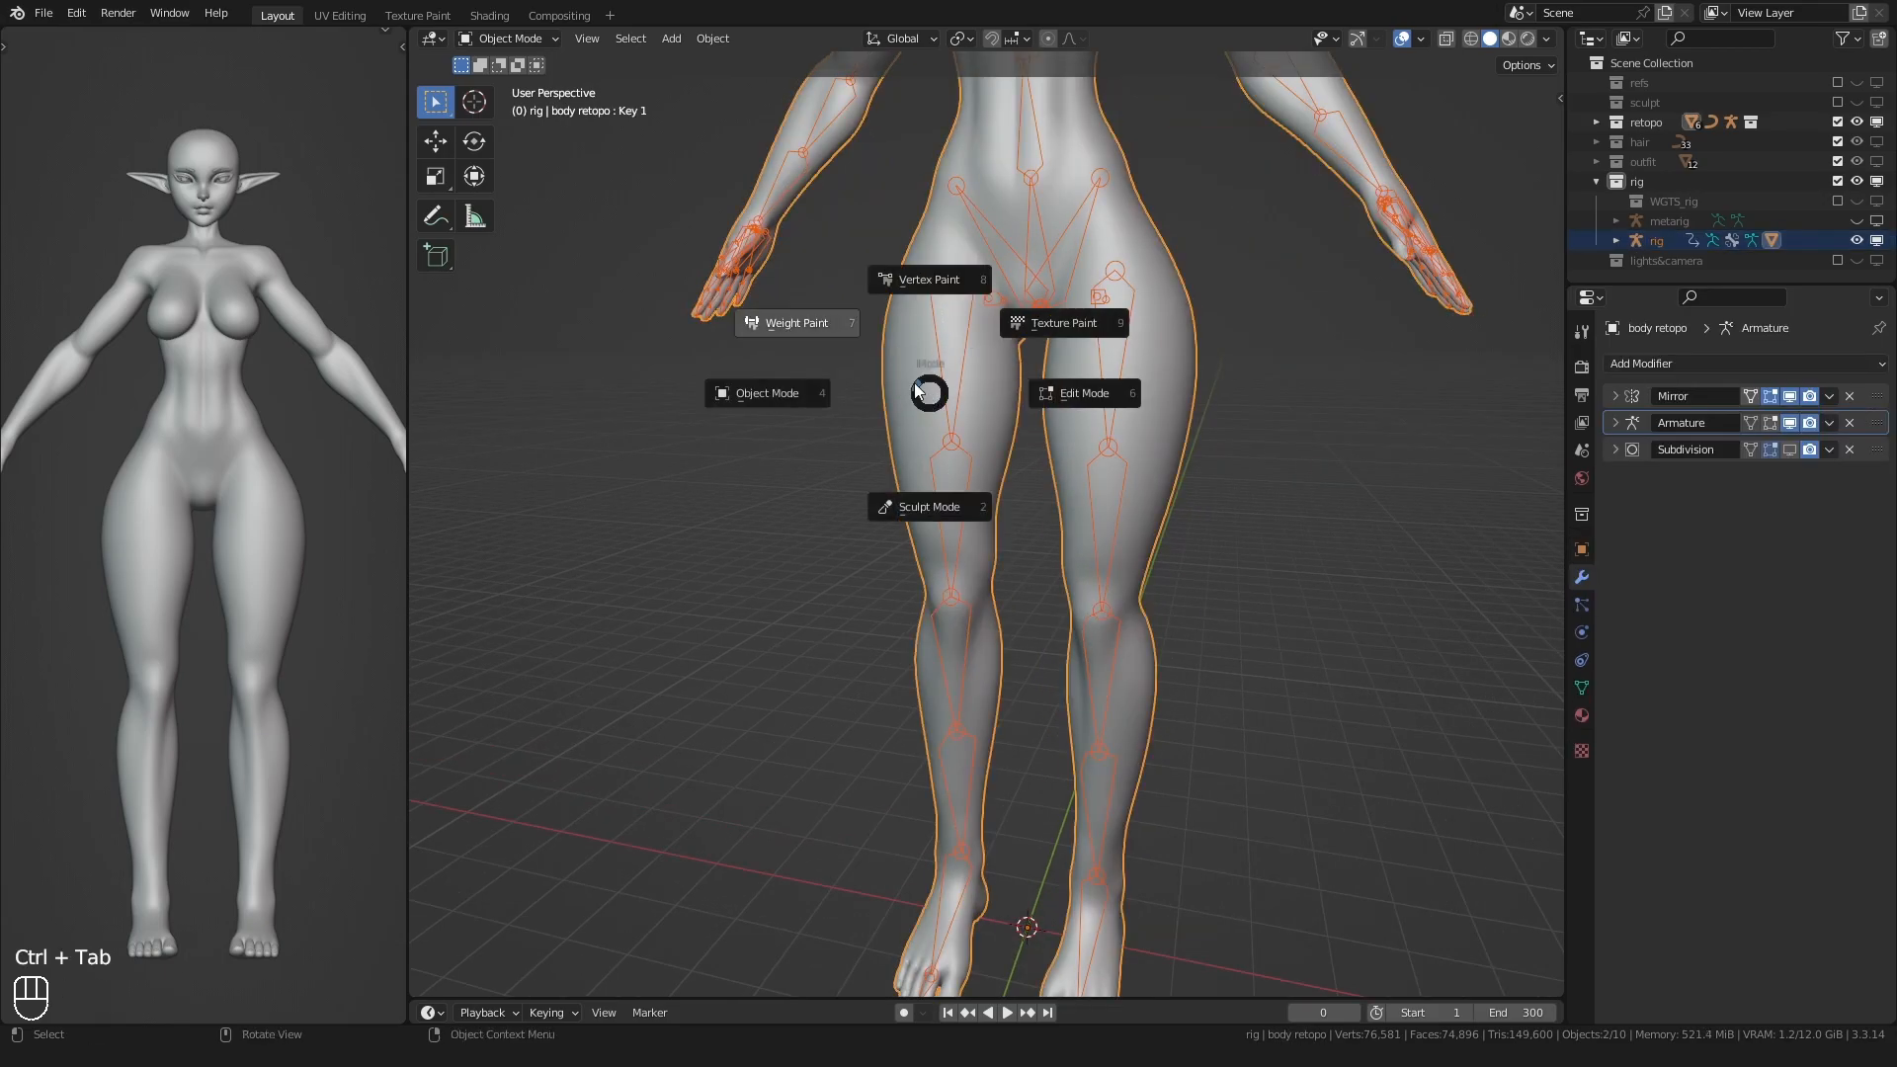
{"action": "left_click", "coordinate": [810, 326]}
- Examine the foot weights, ending with the DEF-toe.R bone selected
{"action": "middle_click_drag", "start_coordinate": [896, 465], "coordinate": [855, 563]}
{"action": "middle_click_drag", "start_coordinate": [855, 563], "coordinate": [919, 435], "text": "shift"}
{"action": "key", "text": "shift+b"}
{"action": "left_click_drag", "start_coordinate": [919, 435], "coordinate": [1067, 579]}
{"action": "left_click", "coordinate": [973, 395], "text": "ctrl"}
{"action": "scroll", "coordinate": [973, 415], "scroll_direction": "down", "scroll_amount": 3}
{"action": "middle_click_drag", "start_coordinate": [973, 415], "coordinate": [978, 484]}
{"action": "middle_click_drag", "start_coordinate": [978, 485], "coordinate": [1057, 531], "text": "shift"}
{"action": "scroll", "coordinate": [940, 513], "scroll_direction": "down", "scroll_amount": 3}
{"action": "middle_click_drag", "start_coordinate": [940, 513], "coordinate": [988, 512]}
{"action": "left_click", "coordinate": [674, 483], "text": "ctrl"}
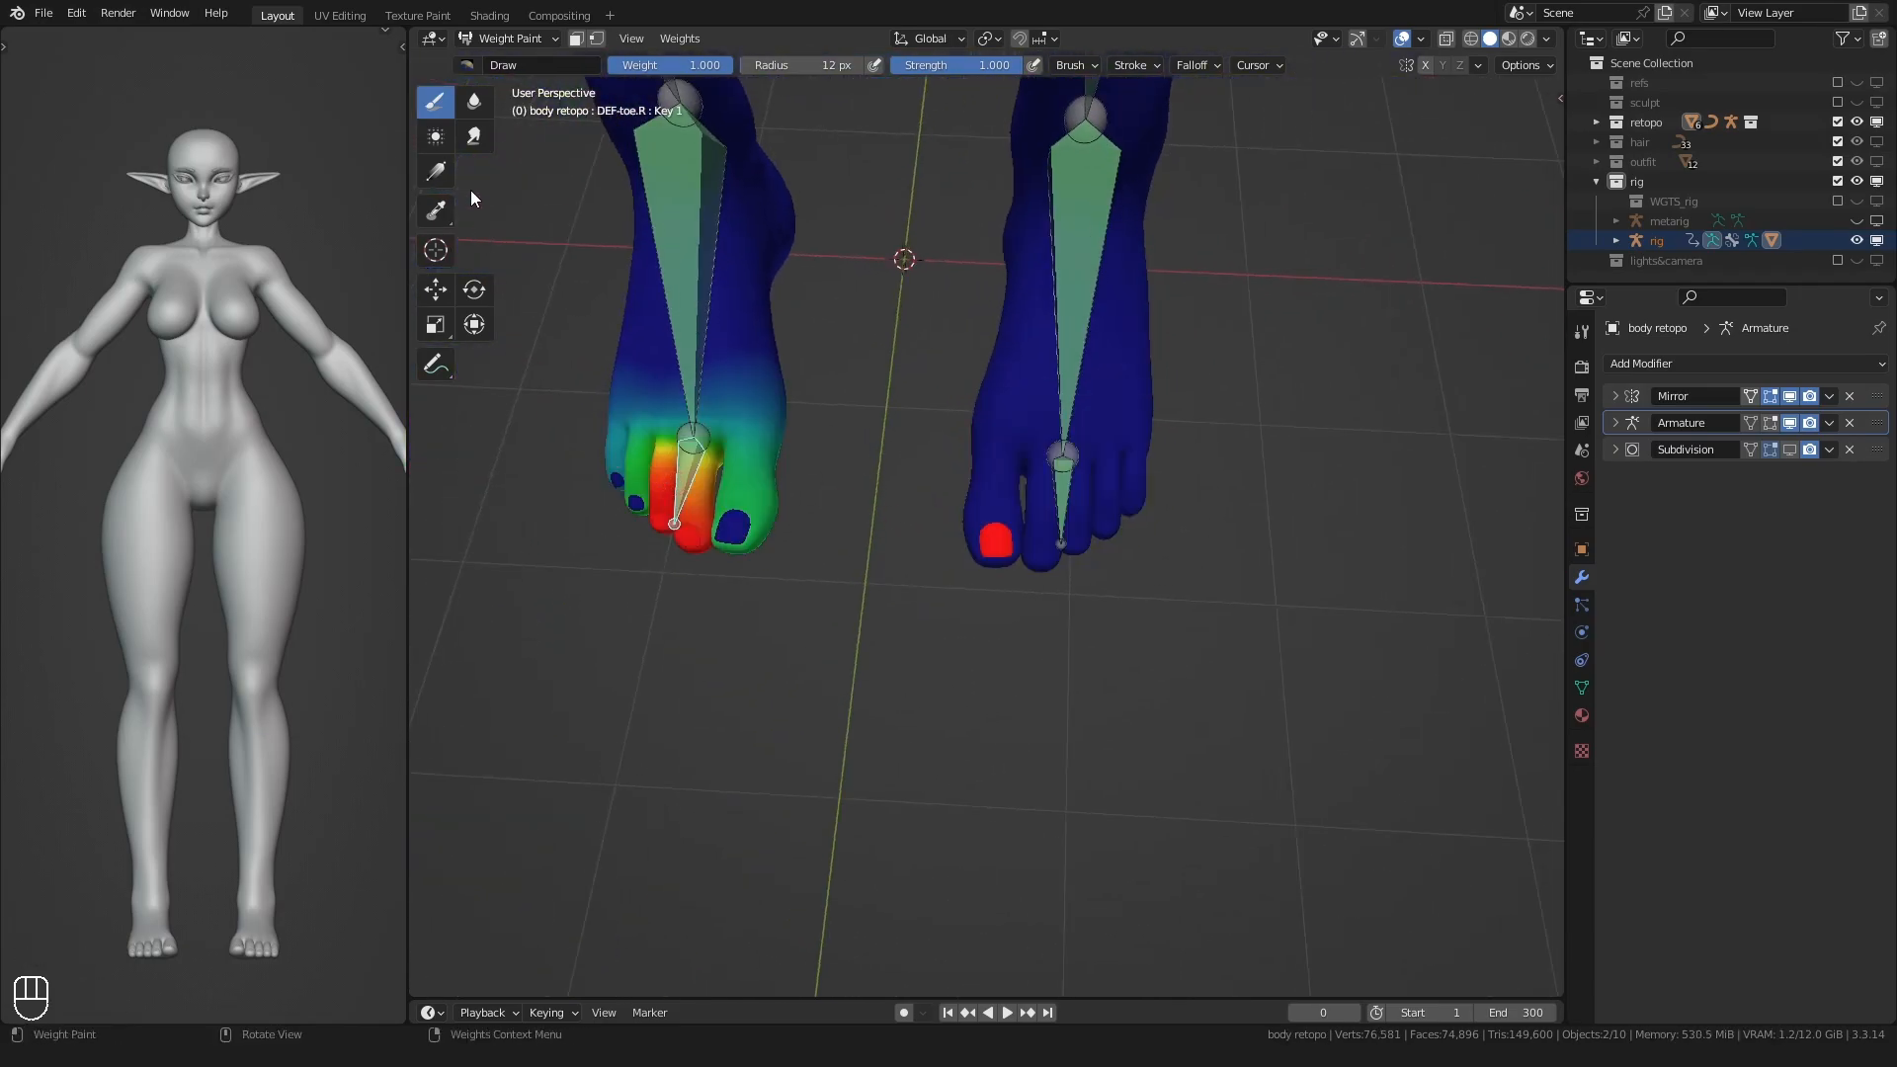
- Use the Gradient tool to give the left toes weight 1.000 for DEF-toe.L and weight 0 for DEF-foot.L
{"action": "left_click", "coordinate": [440, 172]}
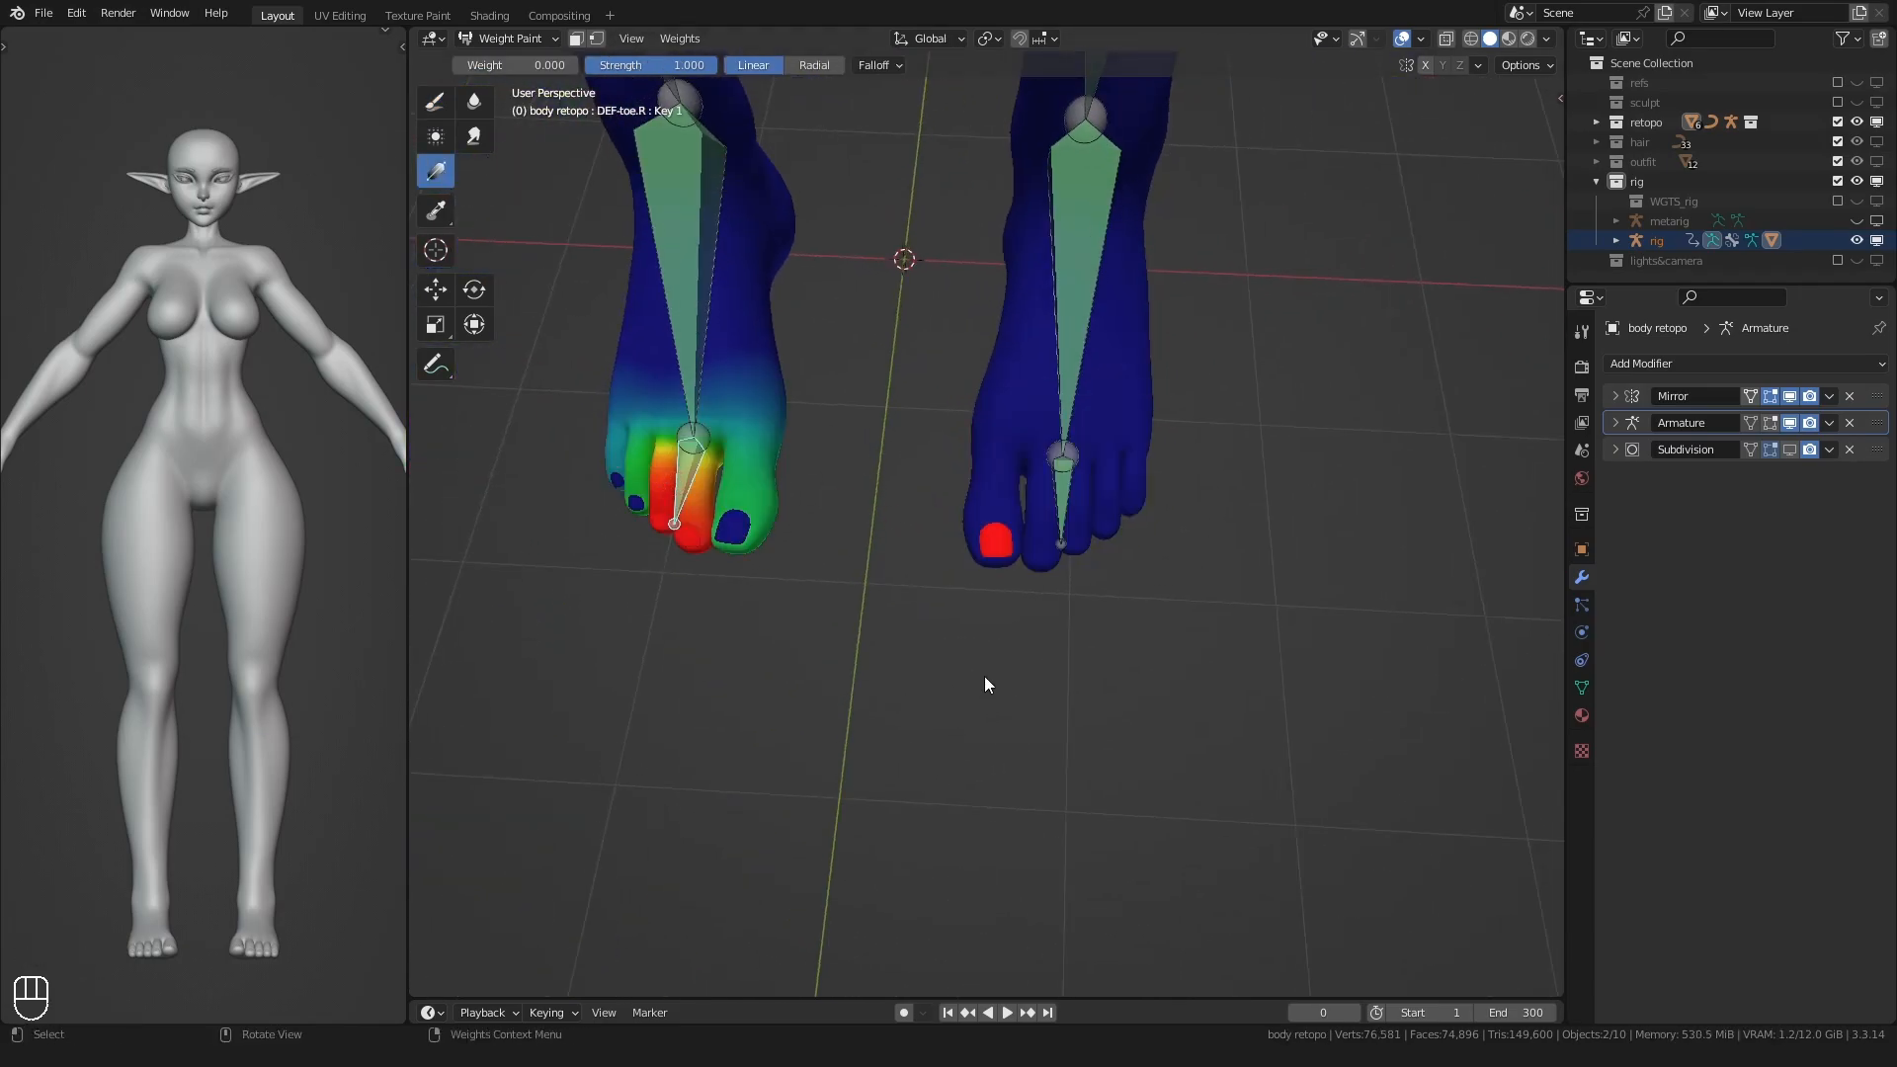
{"action": "left_click_drag", "start_coordinate": [998, 739], "coordinate": [986, 679]}
{"action": "middle_click_drag", "start_coordinate": [996, 560], "coordinate": [964, 539], "text": "shift"}
{"action": "scroll", "coordinate": [955, 568], "scroll_direction": "up", "scroll_amount": 2}
{"action": "left_click", "coordinate": [1010, 512], "text": "ctrl"}
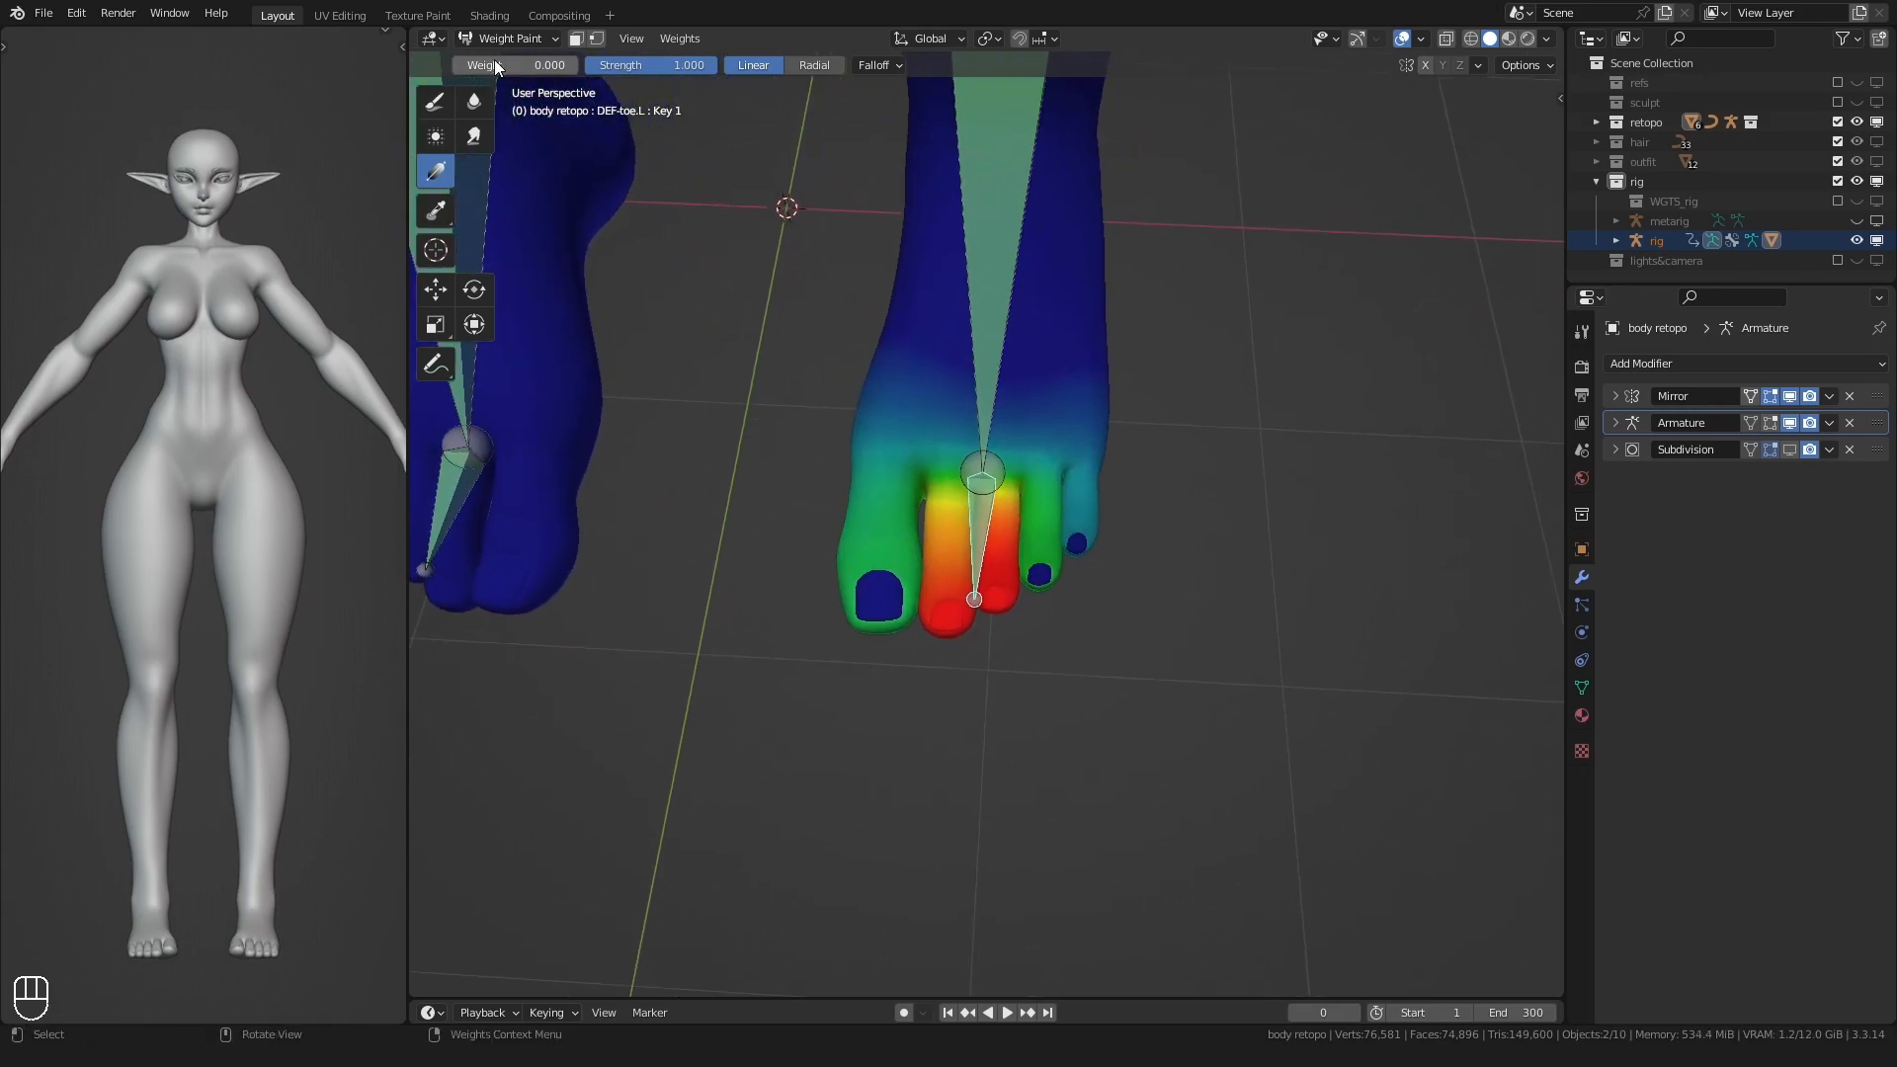
{"action": "scroll", "coordinate": [806, 471], "scroll_direction": "up", "scroll_amount": 2}
{"action": "left_click_drag", "start_coordinate": [984, 488], "coordinate": [988, 443]}
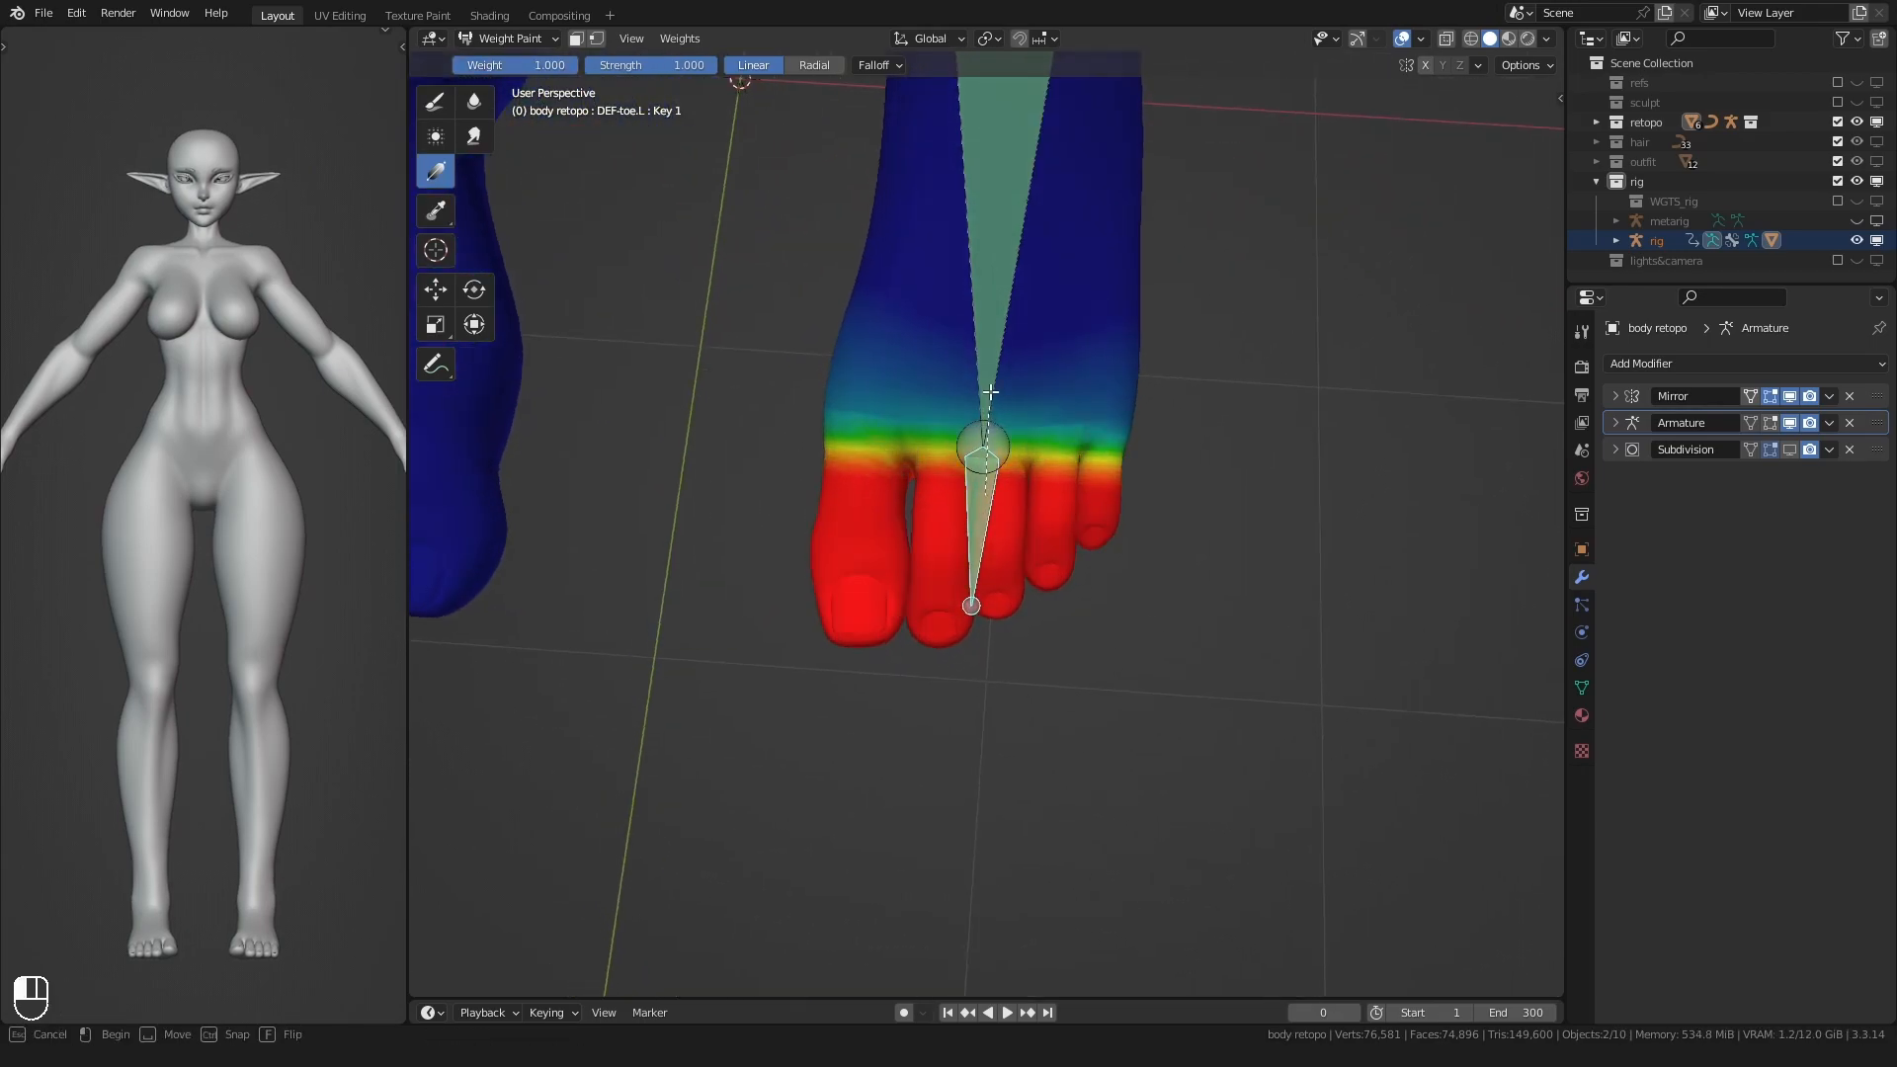
{"action": "left_click", "coordinate": [989, 358], "text": "ctrl"}
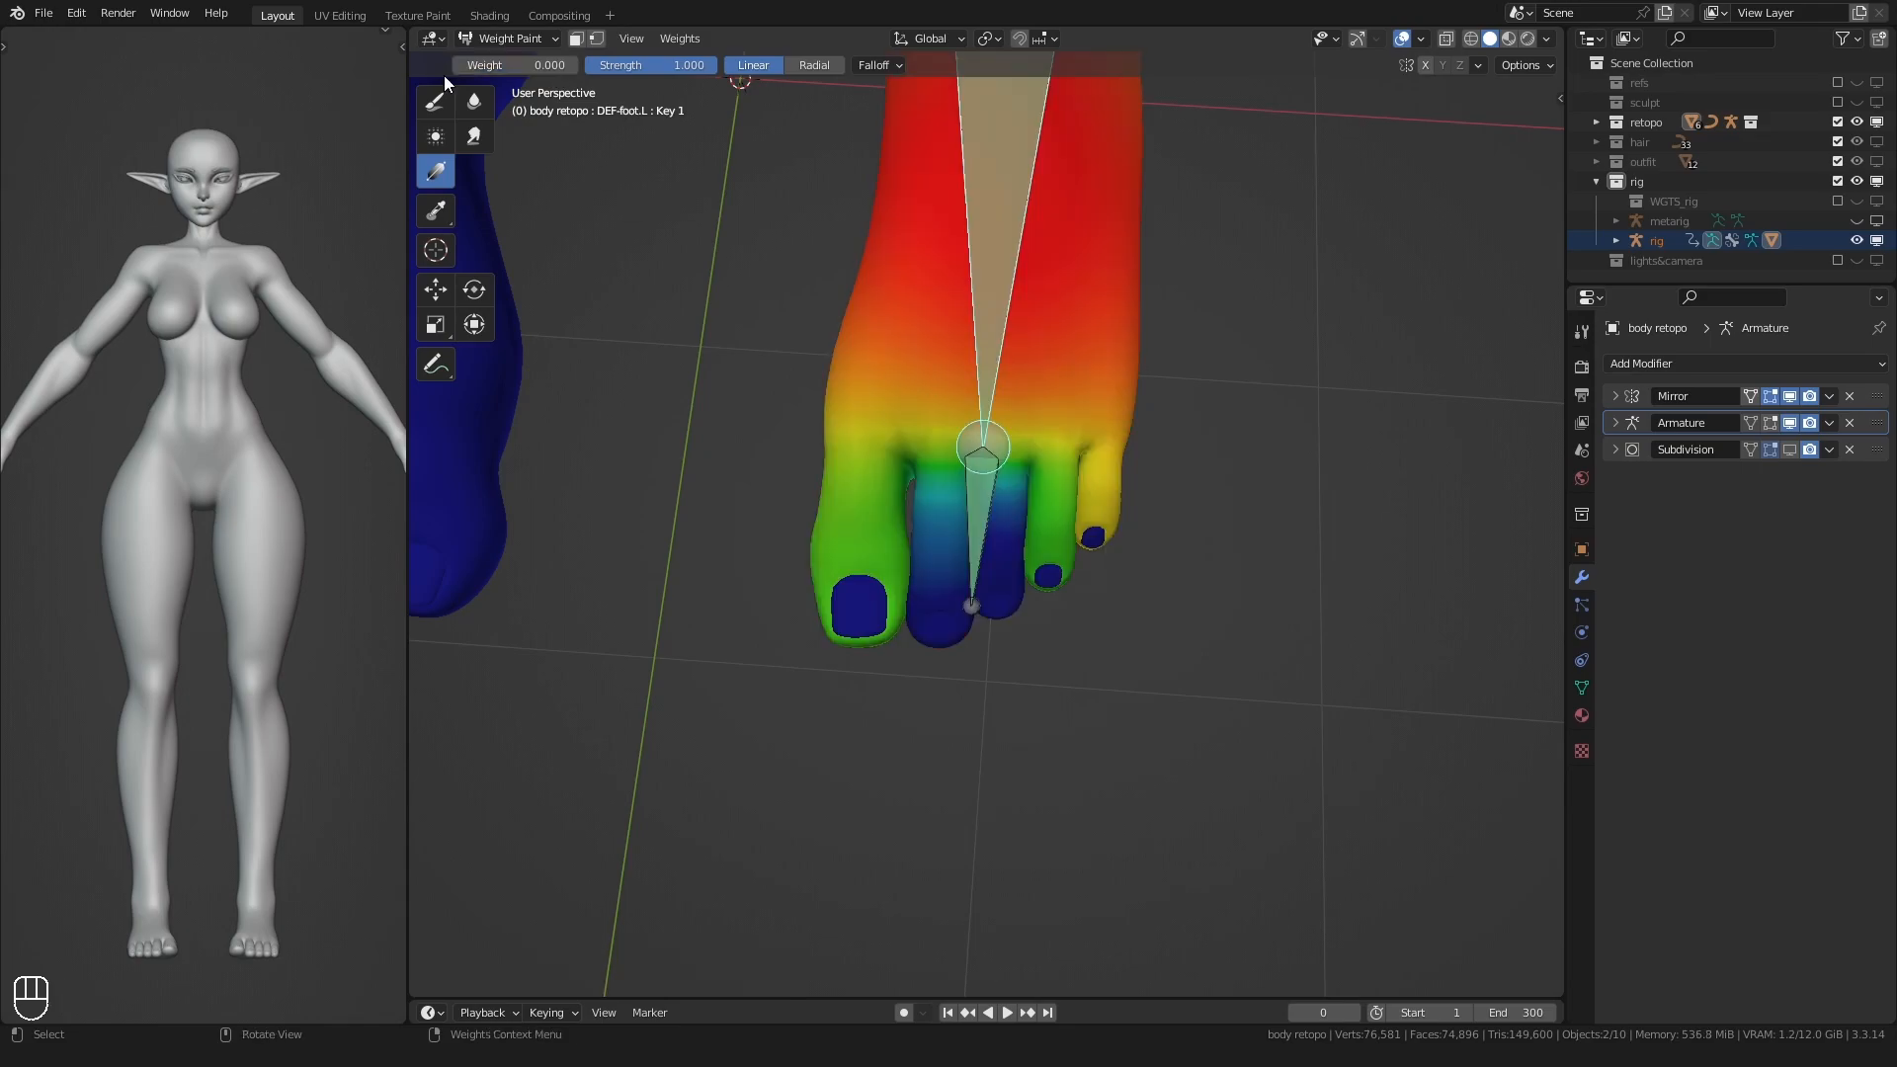
{"action": "left_click_drag", "start_coordinate": [984, 508], "coordinate": [989, 338]}
- Examine the left leg's weights bone by bone from the ankle up through DEF-shin.L
{"action": "scroll", "coordinate": [979, 375], "scroll_direction": "down", "scroll_amount": 3}
{"action": "middle_click_drag", "start_coordinate": [973, 464], "coordinate": [939, 346]}
{"action": "middle_click_drag", "start_coordinate": [974, 134], "coordinate": [956, 385], "text": "shift"}
{"action": "left_click", "coordinate": [967, 379], "text": "ctrl"}
{"action": "scroll", "coordinate": [964, 346], "scroll_direction": "down", "scroll_amount": 3}
{"action": "middle_click_drag", "start_coordinate": [957, 272], "coordinate": [981, 555], "text": "shift"}
{"action": "left_click", "coordinate": [1008, 524], "text": "ctrl"}
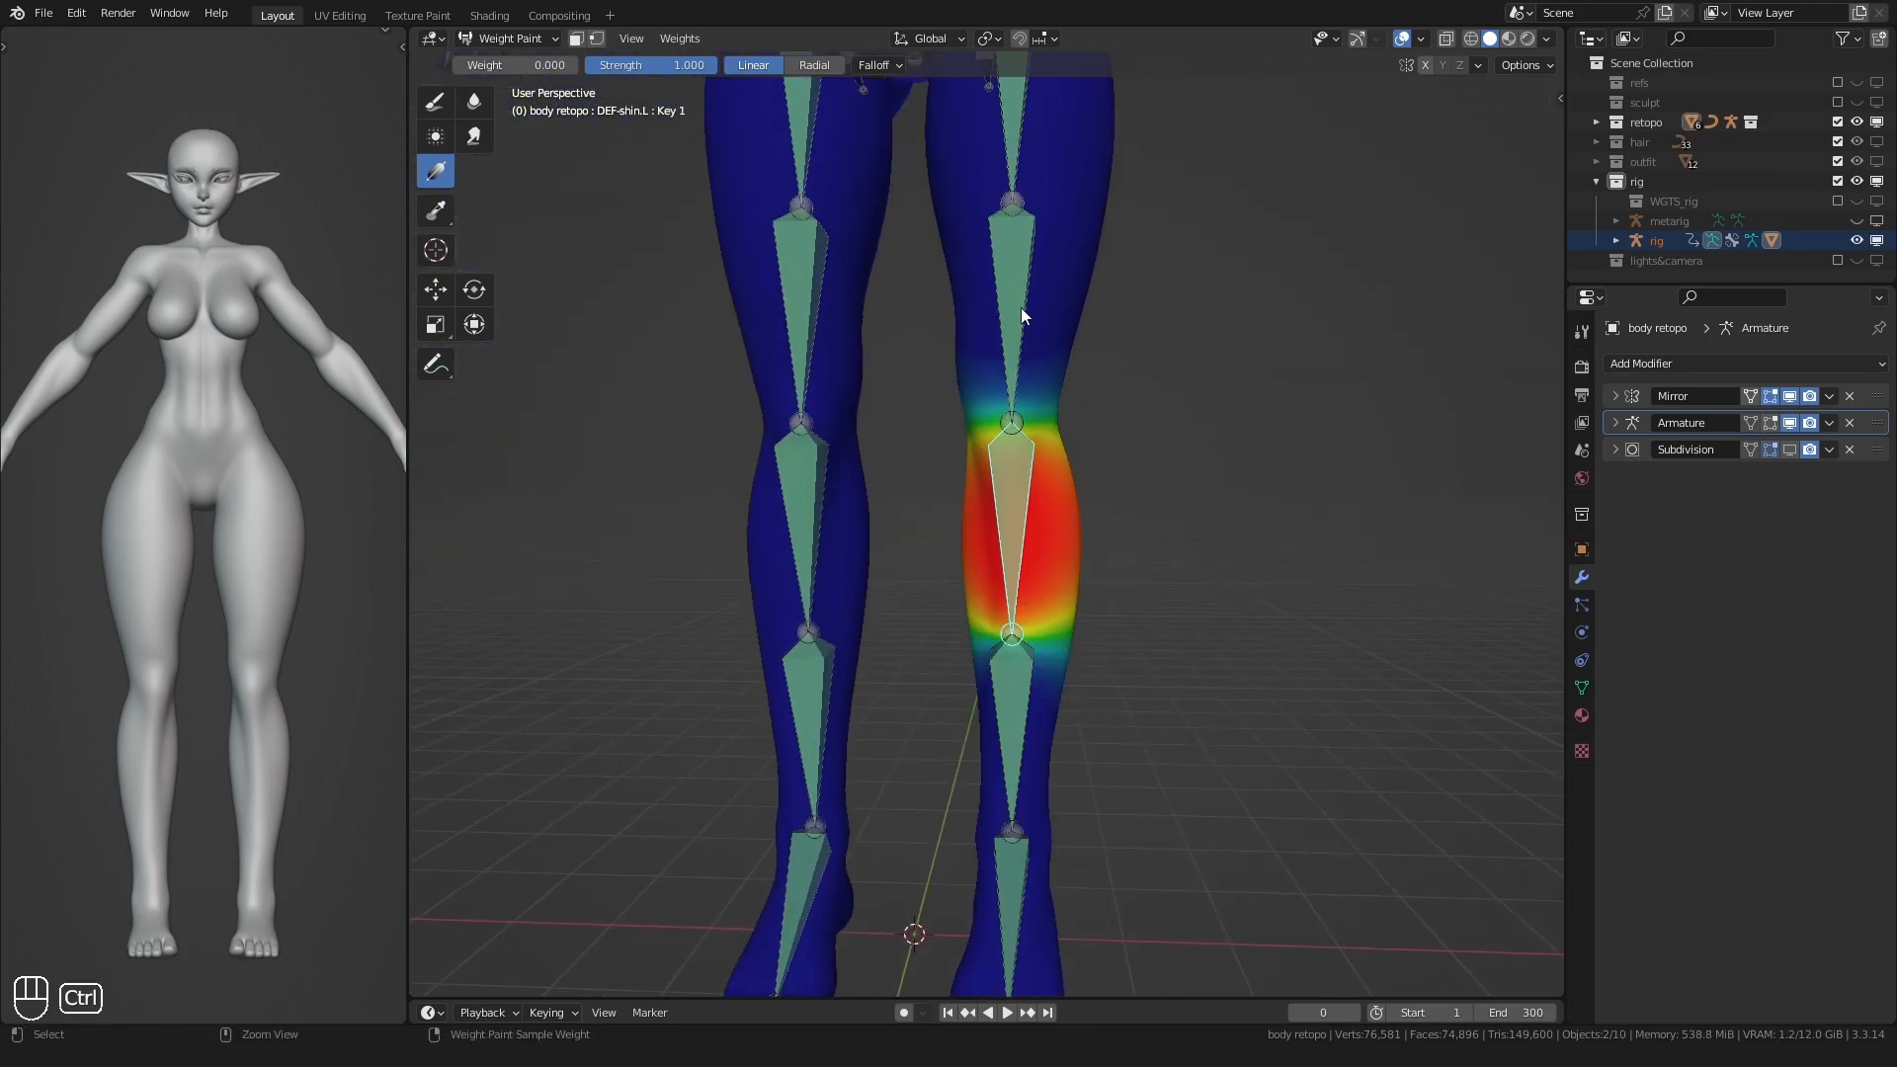
{"action": "middle_click_drag", "start_coordinate": [1021, 307], "coordinate": [1024, 479], "text": "shift"}
{"action": "left_click", "coordinate": [1024, 480], "text": "ctrl"}
- Fade the DEF-thigh.L weights to 0 at the crotch with a linear gradient in front view
{"action": "left_click", "coordinate": [1018, 287], "text": "ctrl"}
{"action": "middle_click_drag", "start_coordinate": [1018, 284], "coordinate": [964, 509], "text": "shift"}
{"action": "middle_click_drag", "start_coordinate": [929, 514], "coordinate": [869, 510]}
{"action": "scroll", "coordinate": [865, 509], "scroll_direction": "up", "scroll_amount": 3}
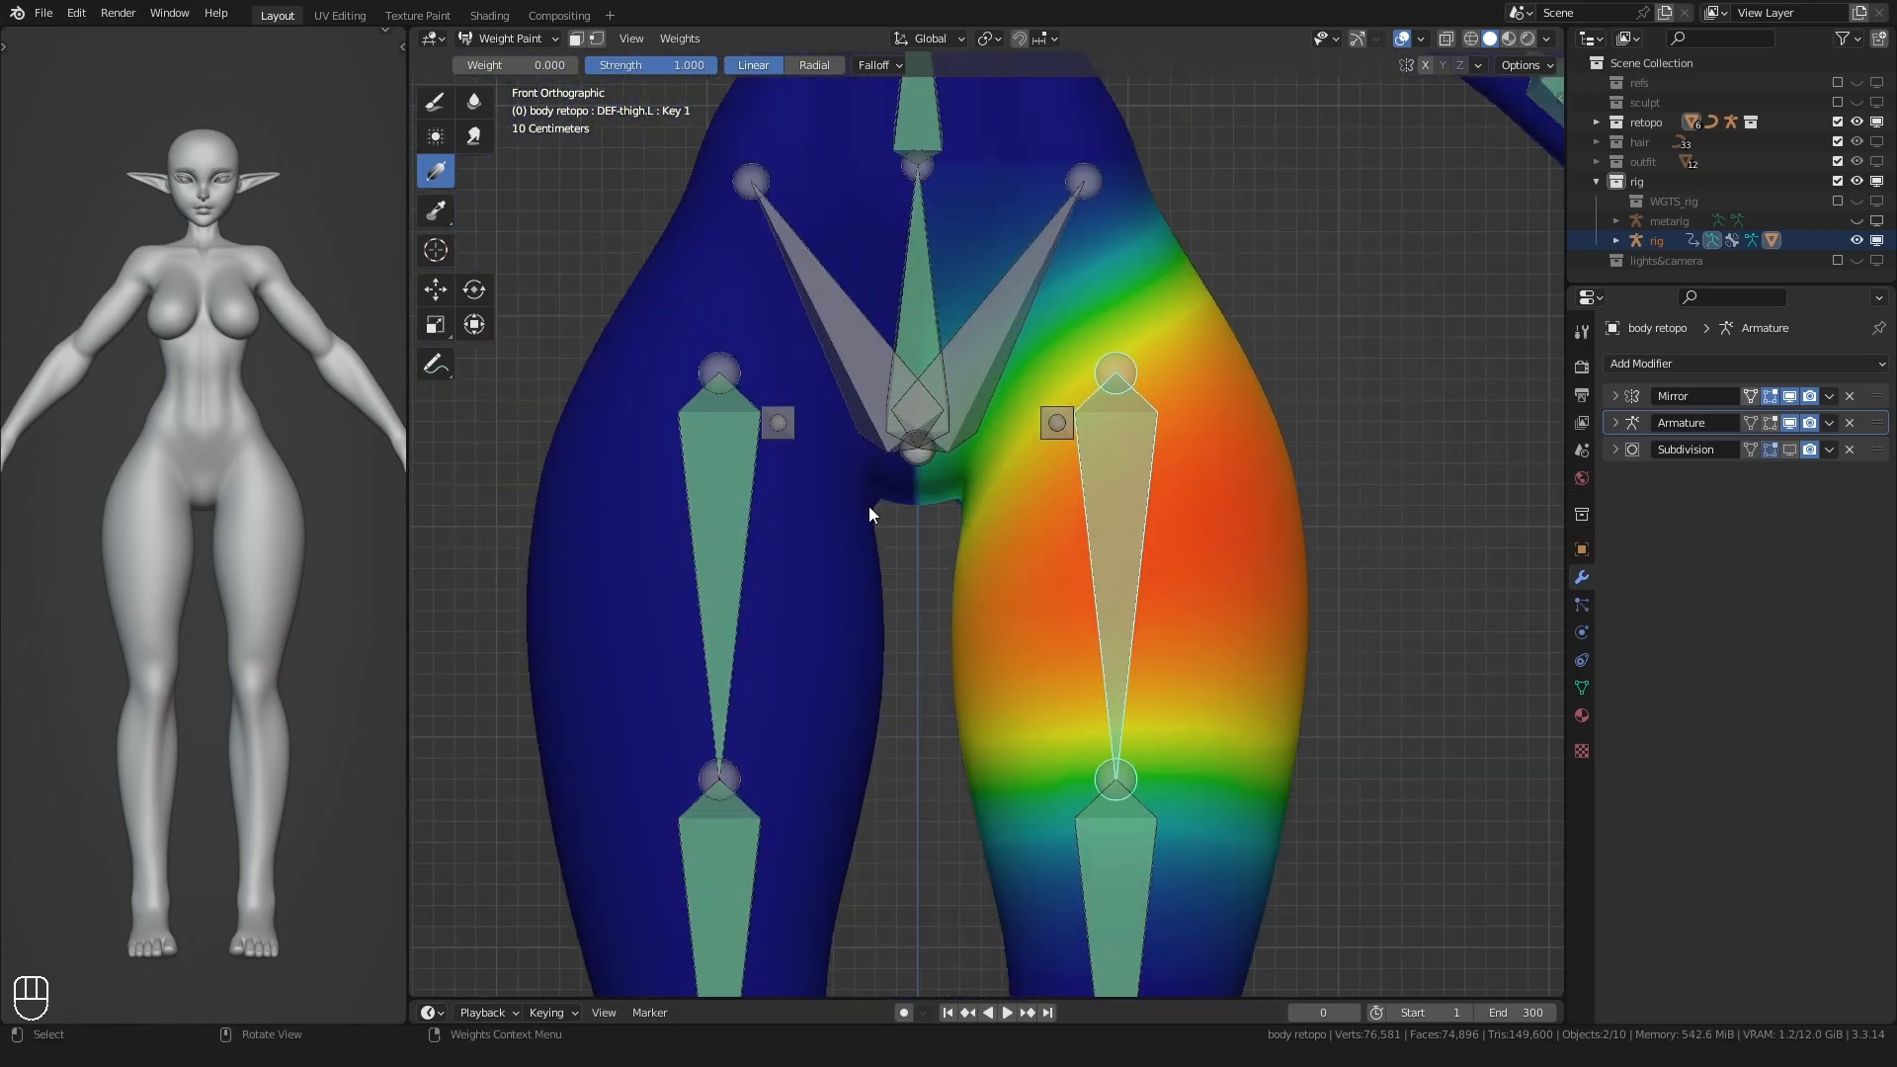
{"action": "left_click_drag", "start_coordinate": [998, 393], "coordinate": [1060, 436]}
- Examine the weights of the hip, spine and chest bones, ending on DEF-breast.L
{"action": "scroll", "coordinate": [1057, 678], "scroll_direction": "down", "scroll_amount": 1}
{"action": "left_click", "coordinate": [1081, 802], "text": "ctrl"}
{"action": "left_click", "coordinate": [1023, 467], "text": "ctrl"}
{"action": "middle_click_drag", "start_coordinate": [1023, 466], "coordinate": [836, 524]}
{"action": "left_click", "coordinate": [1113, 612], "text": "ctrl"}
{"action": "middle_click_drag", "start_coordinate": [1113, 613], "coordinate": [981, 625]}
{"action": "middle_click_drag", "start_coordinate": [1002, 279], "coordinate": [1020, 506], "text": "shift"}
{"action": "left_click", "coordinate": [1020, 506], "text": "ctrl"}
{"action": "middle_click_drag", "start_coordinate": [998, 350], "coordinate": [994, 523], "text": "shift"}
{"action": "left_click", "coordinate": [998, 519], "text": "ctrl"}
{"action": "middle_click_drag", "start_coordinate": [860, 506], "coordinate": [1082, 463]}
{"action": "left_click", "coordinate": [1000, 432], "text": "ctrl"}
{"action": "middle_click_drag", "start_coordinate": [840, 472], "coordinate": [958, 477]}
{"action": "scroll", "coordinate": [958, 477], "scroll_direction": "up", "scroll_amount": 2}
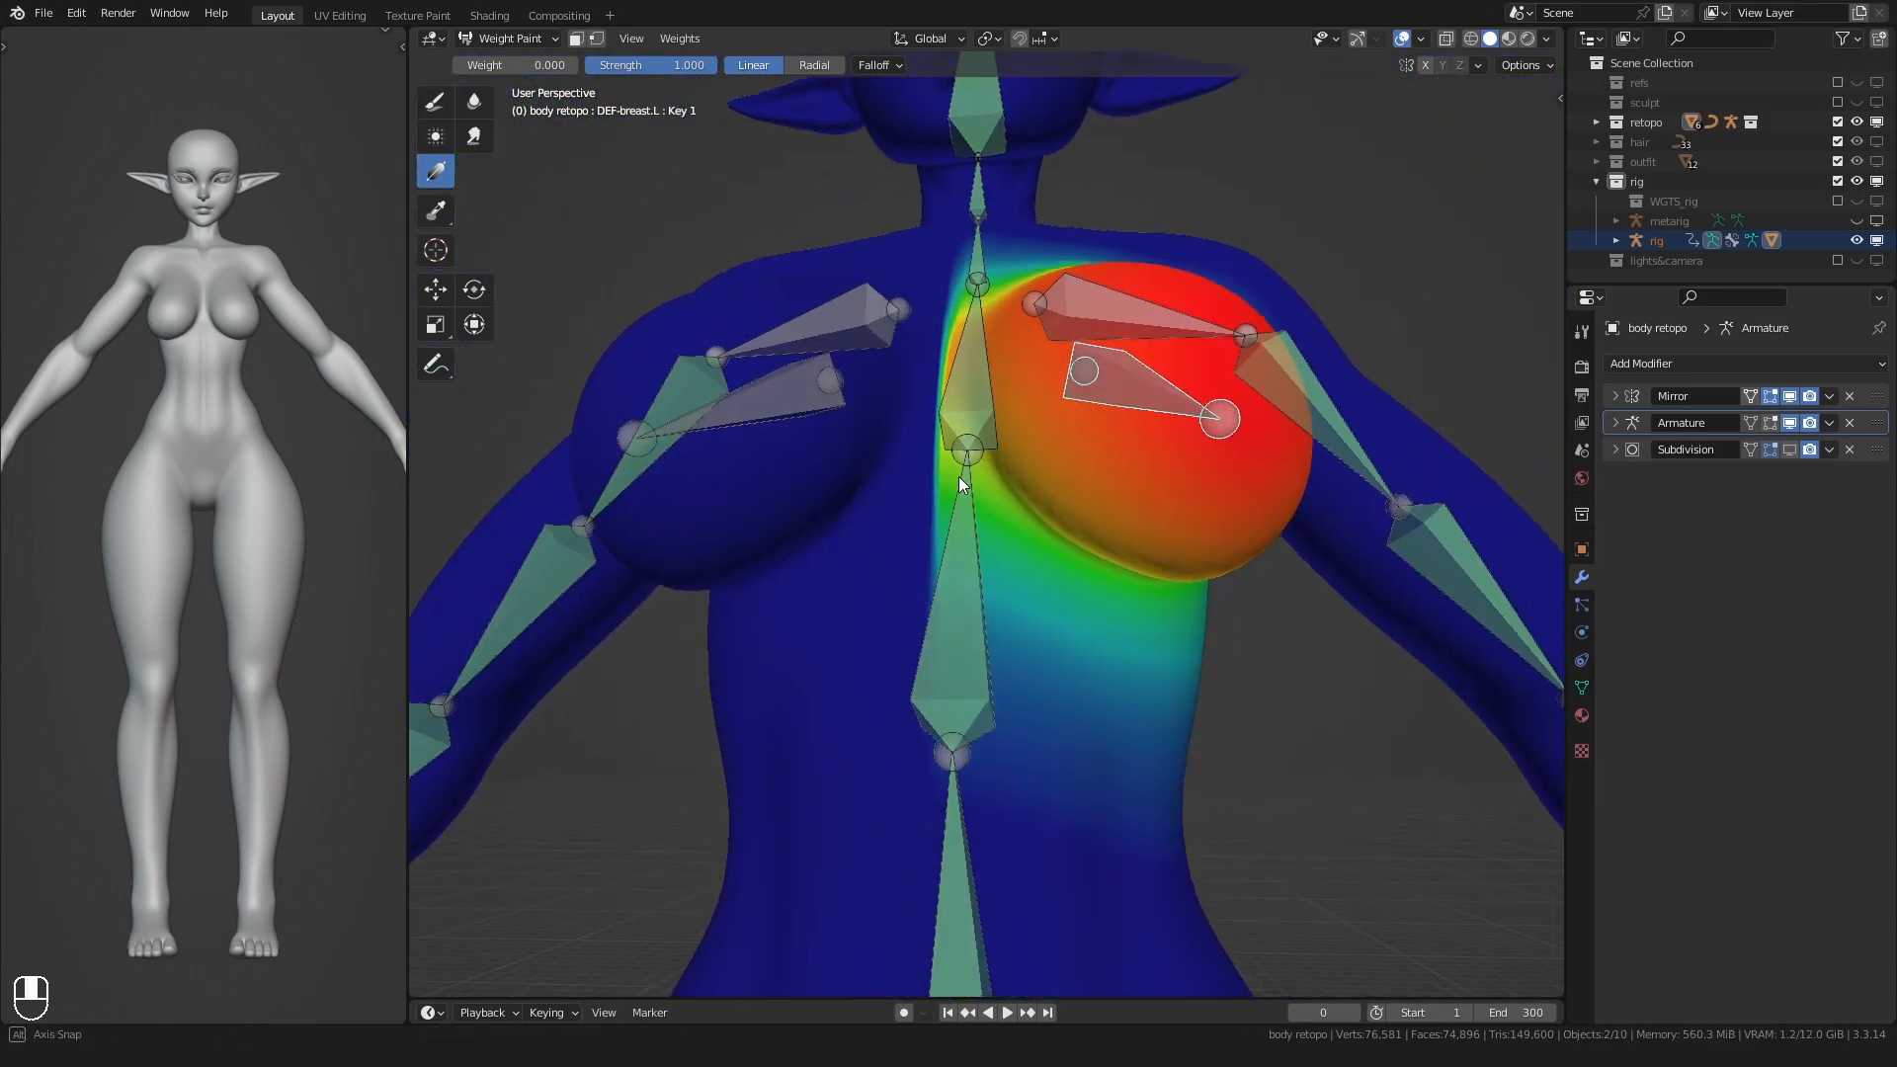
- Enter Edit Mode on the body and make the Basis shape key active
{"action": "key", "text": "Tab"}
{"action": "scroll", "coordinate": [1041, 521], "scroll_direction": "up", "scroll_amount": 2}
{"action": "scroll", "coordinate": [1092, 563], "scroll_direction": "down", "scroll_amount": 2}
{"action": "middle_click_drag", "start_coordinate": [1093, 564], "coordinate": [1117, 575]}
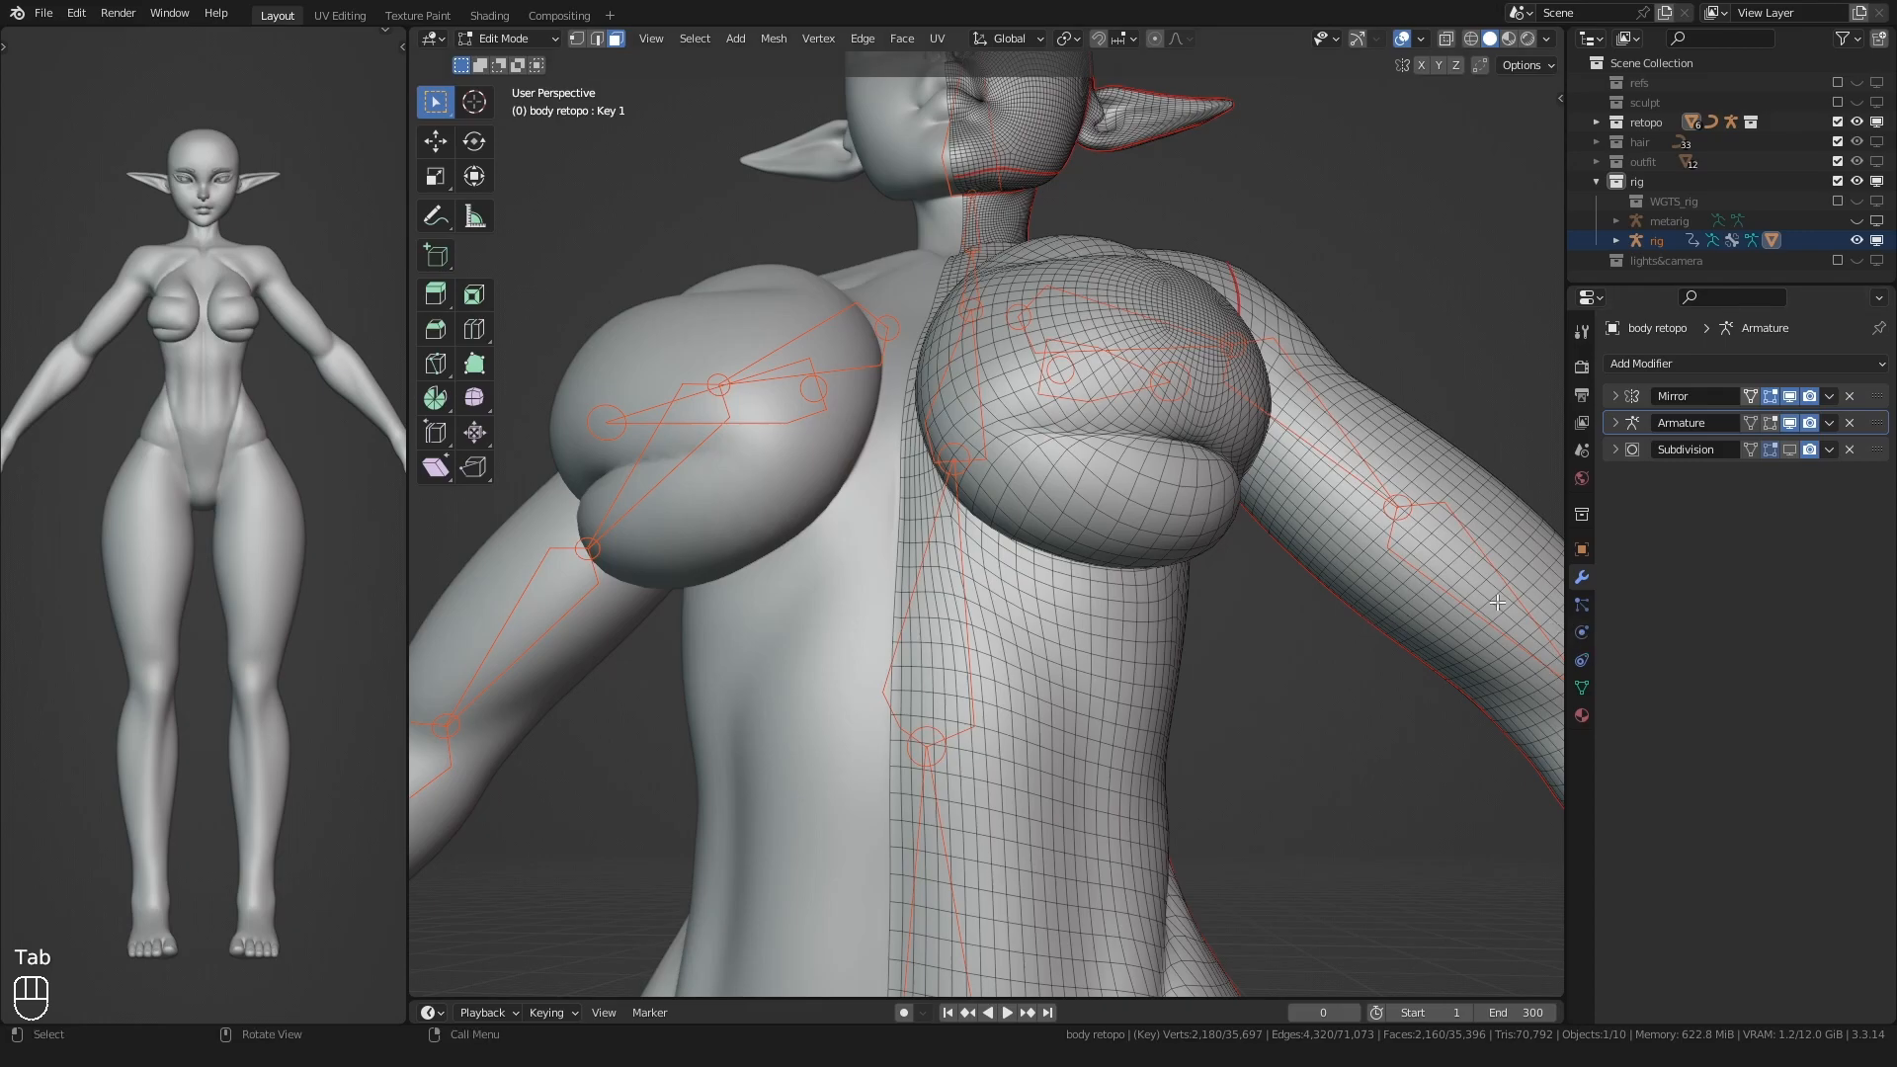
{"action": "left_click", "coordinate": [1582, 688]}
{"action": "left_click", "coordinate": [1656, 642]}
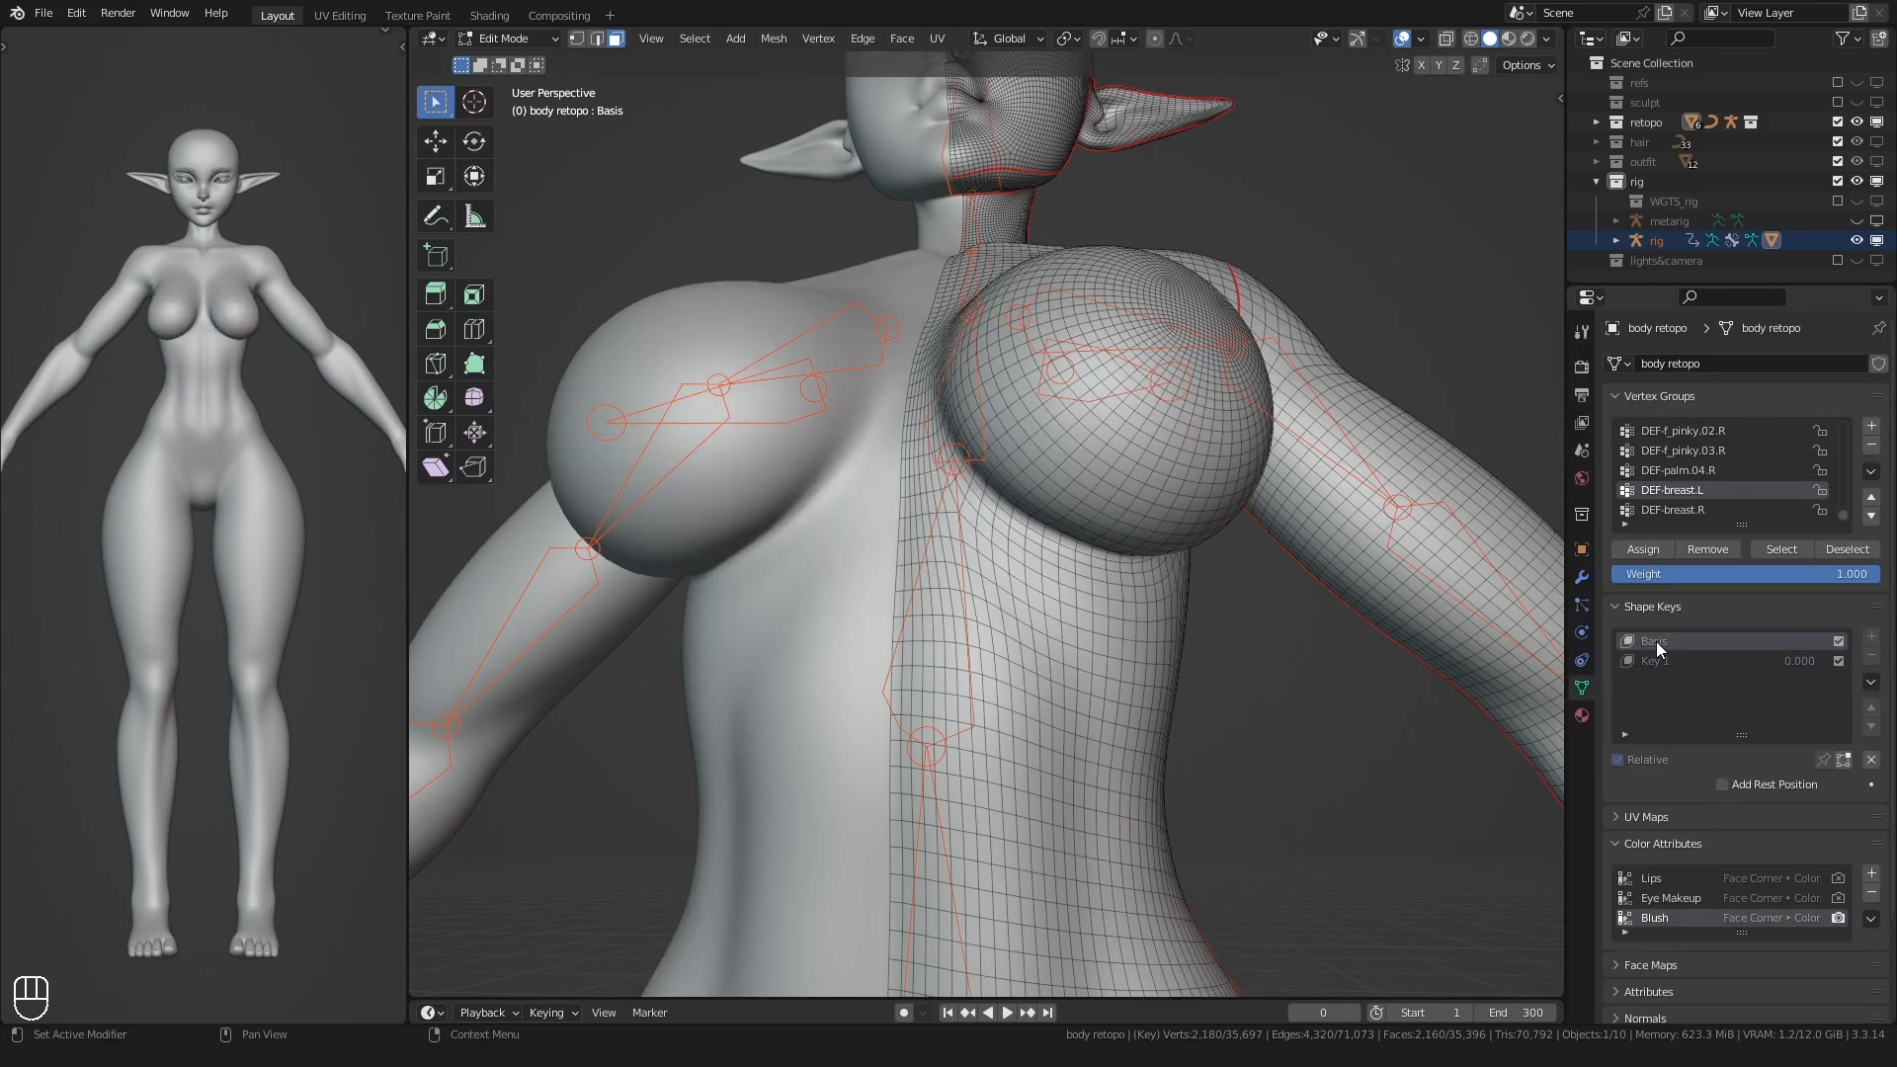
- Select the left breast's geometry inside its boundary edge loop and reveal the hidden vertices
{"action": "scroll", "coordinate": [1042, 421], "scroll_direction": "up", "scroll_amount": 5}
{"action": "key", "text": "1"}
{"action": "left_click", "coordinate": [1049, 413], "text": "alt"}
{"action": "scroll", "coordinate": [1049, 413], "scroll_direction": "down", "scroll_amount": 3}
{"action": "middle_click_drag", "start_coordinate": [1049, 413], "coordinate": [956, 465]}
{"action": "key", "text": "l"}
{"action": "key", "text": "alt+h"}
- Return to Weight Paint, mask painting to the breast faces and fill them with weight 1.000 for DEF-breast.L
{"action": "key", "text": "ctrl+Tab"}
{"action": "left_click", "coordinate": [957, 464]}
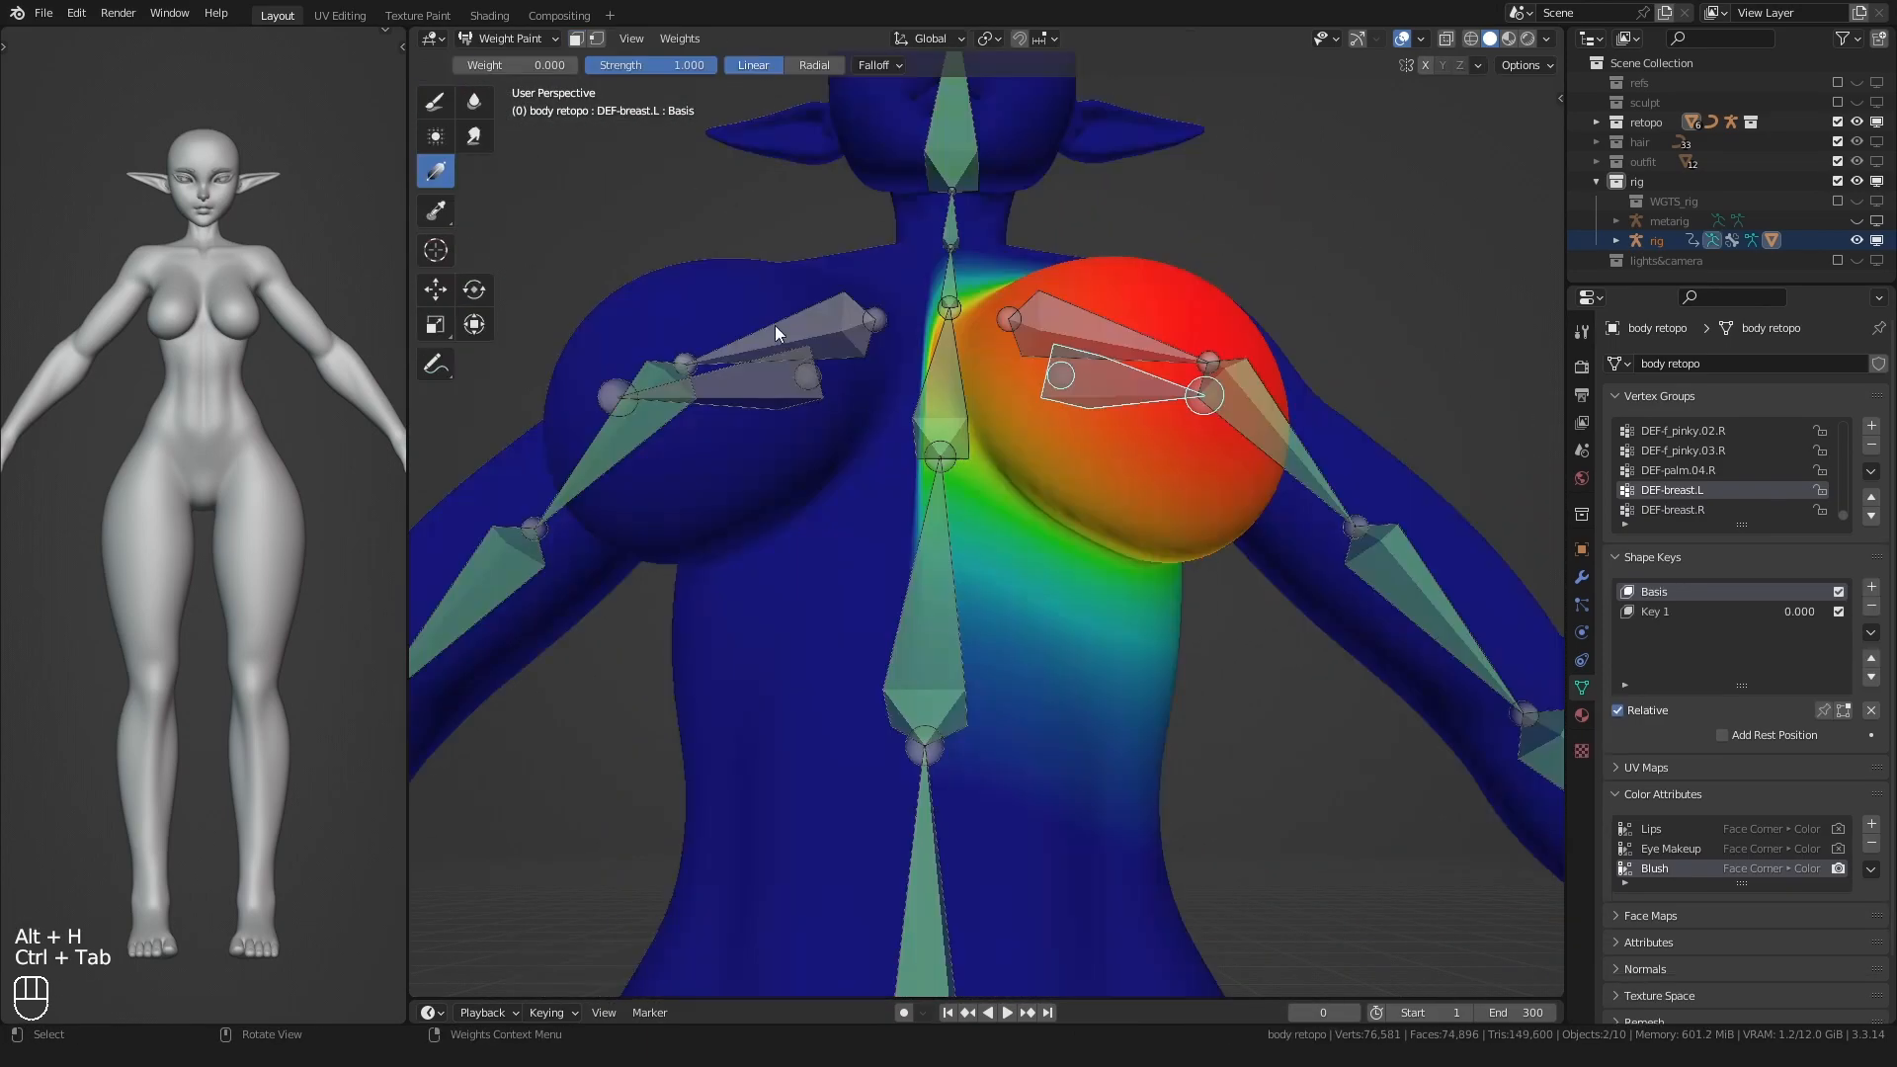
{"action": "left_click", "coordinate": [576, 39]}
{"action": "scroll", "coordinate": [720, 361], "scroll_direction": "down", "scroll_amount": 4}
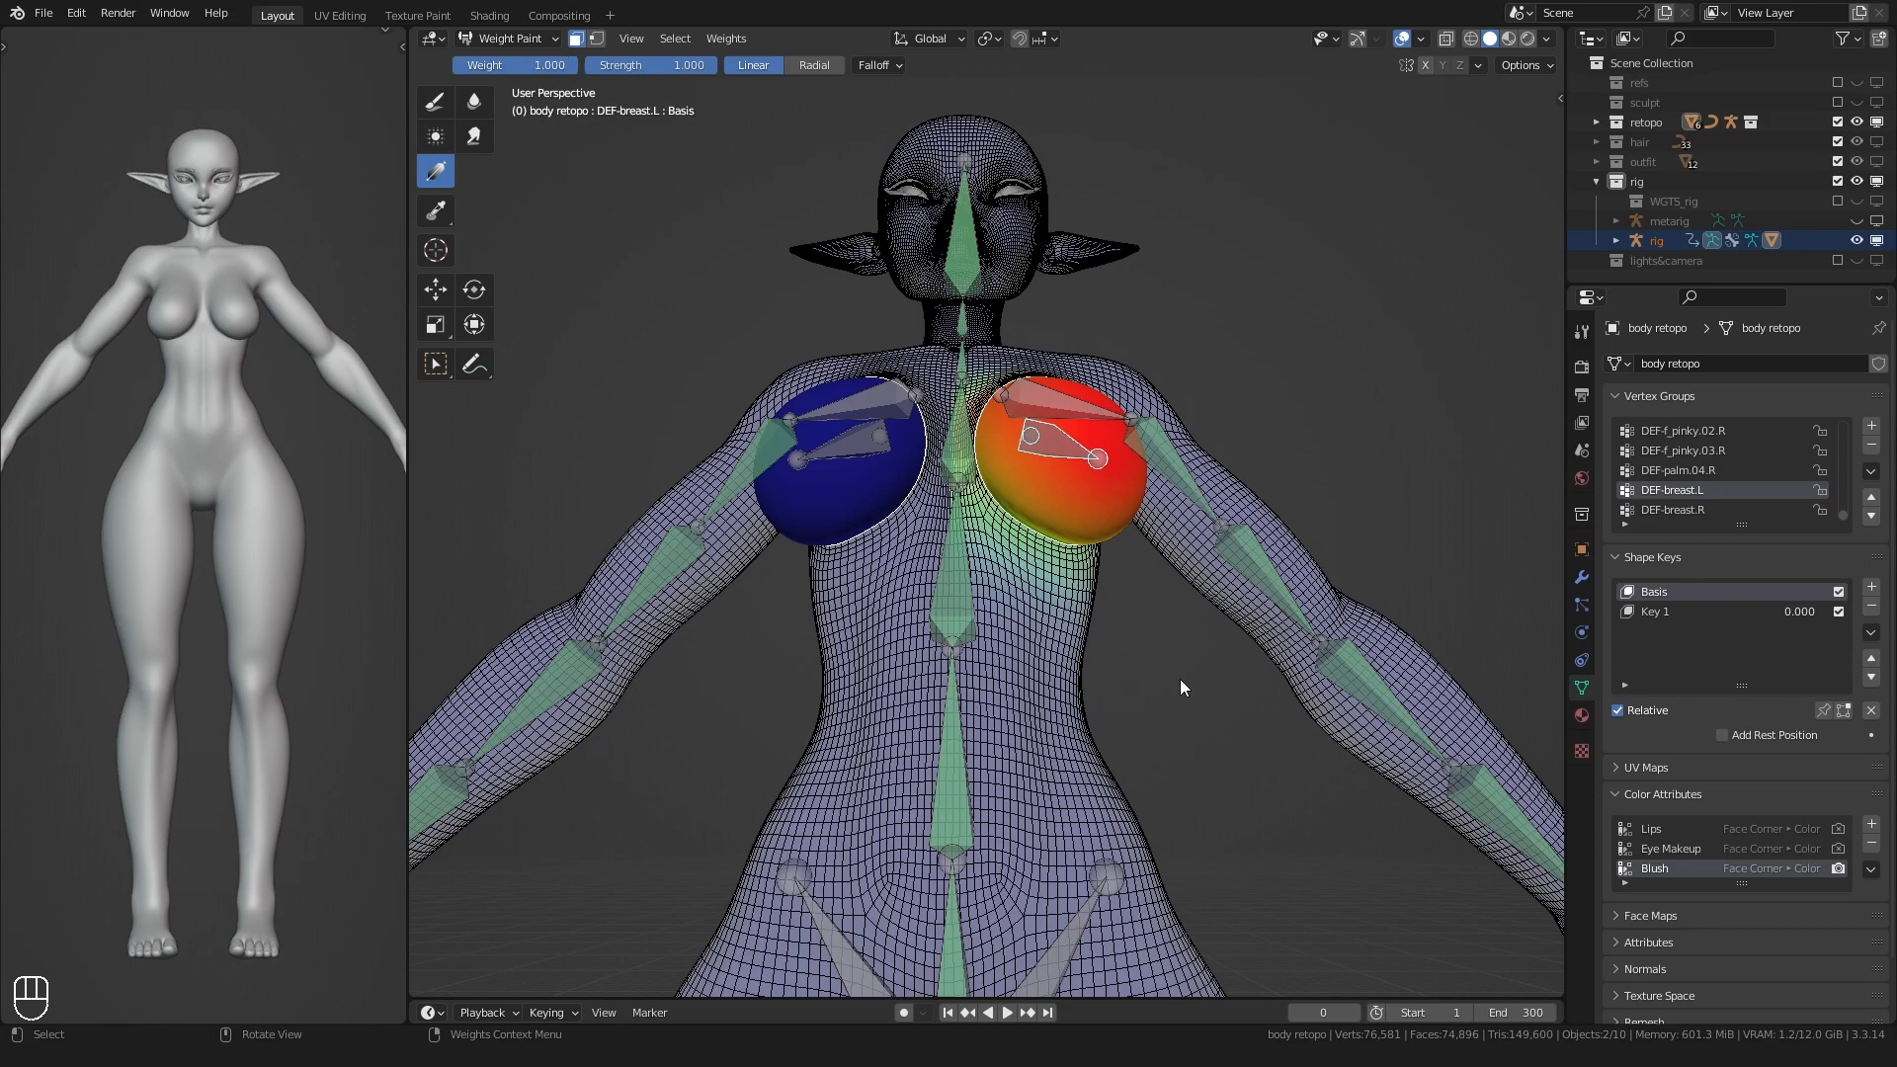
- Invert and grow the face selection, and clear the DEF-breast.L weights outside the breast to 0
{"action": "key", "text": "Tab"}
{"action": "scroll", "coordinate": [1215, 757], "scroll_direction": "up", "scroll_amount": 4}
{"action": "key", "text": "ctrl+i"}
{"action": "middle_click_drag", "start_coordinate": [973, 672], "coordinate": [952, 513]}
{"action": "key", "text": "ctrl+KP_Add"}
{"action": "key", "text": "Tab"}
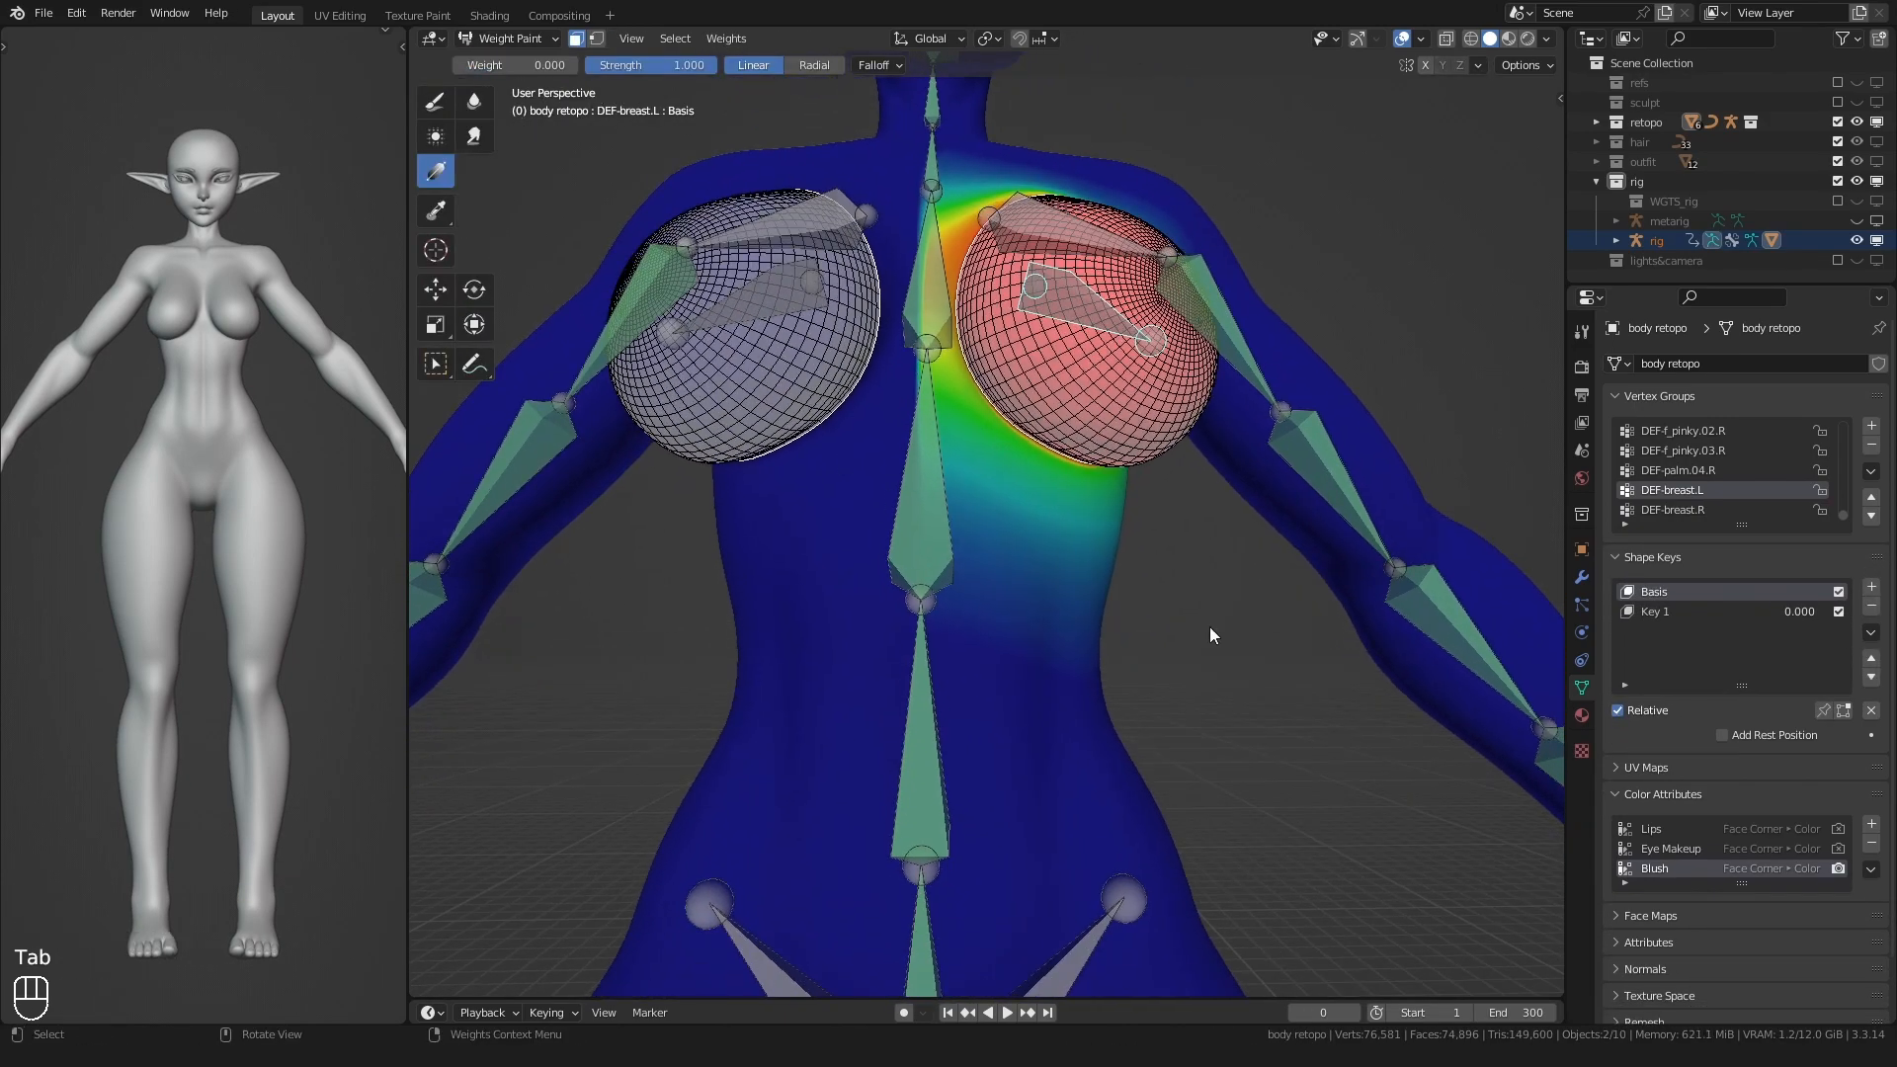
{"action": "left_click_drag", "start_coordinate": [1241, 656], "coordinate": [1358, 801]}
- Turn off the face mask, select DEF-shoulder.L and fade its weights to 0 along the chest's midline
{"action": "middle_click_drag", "start_coordinate": [1358, 801], "coordinate": [802, 450]}
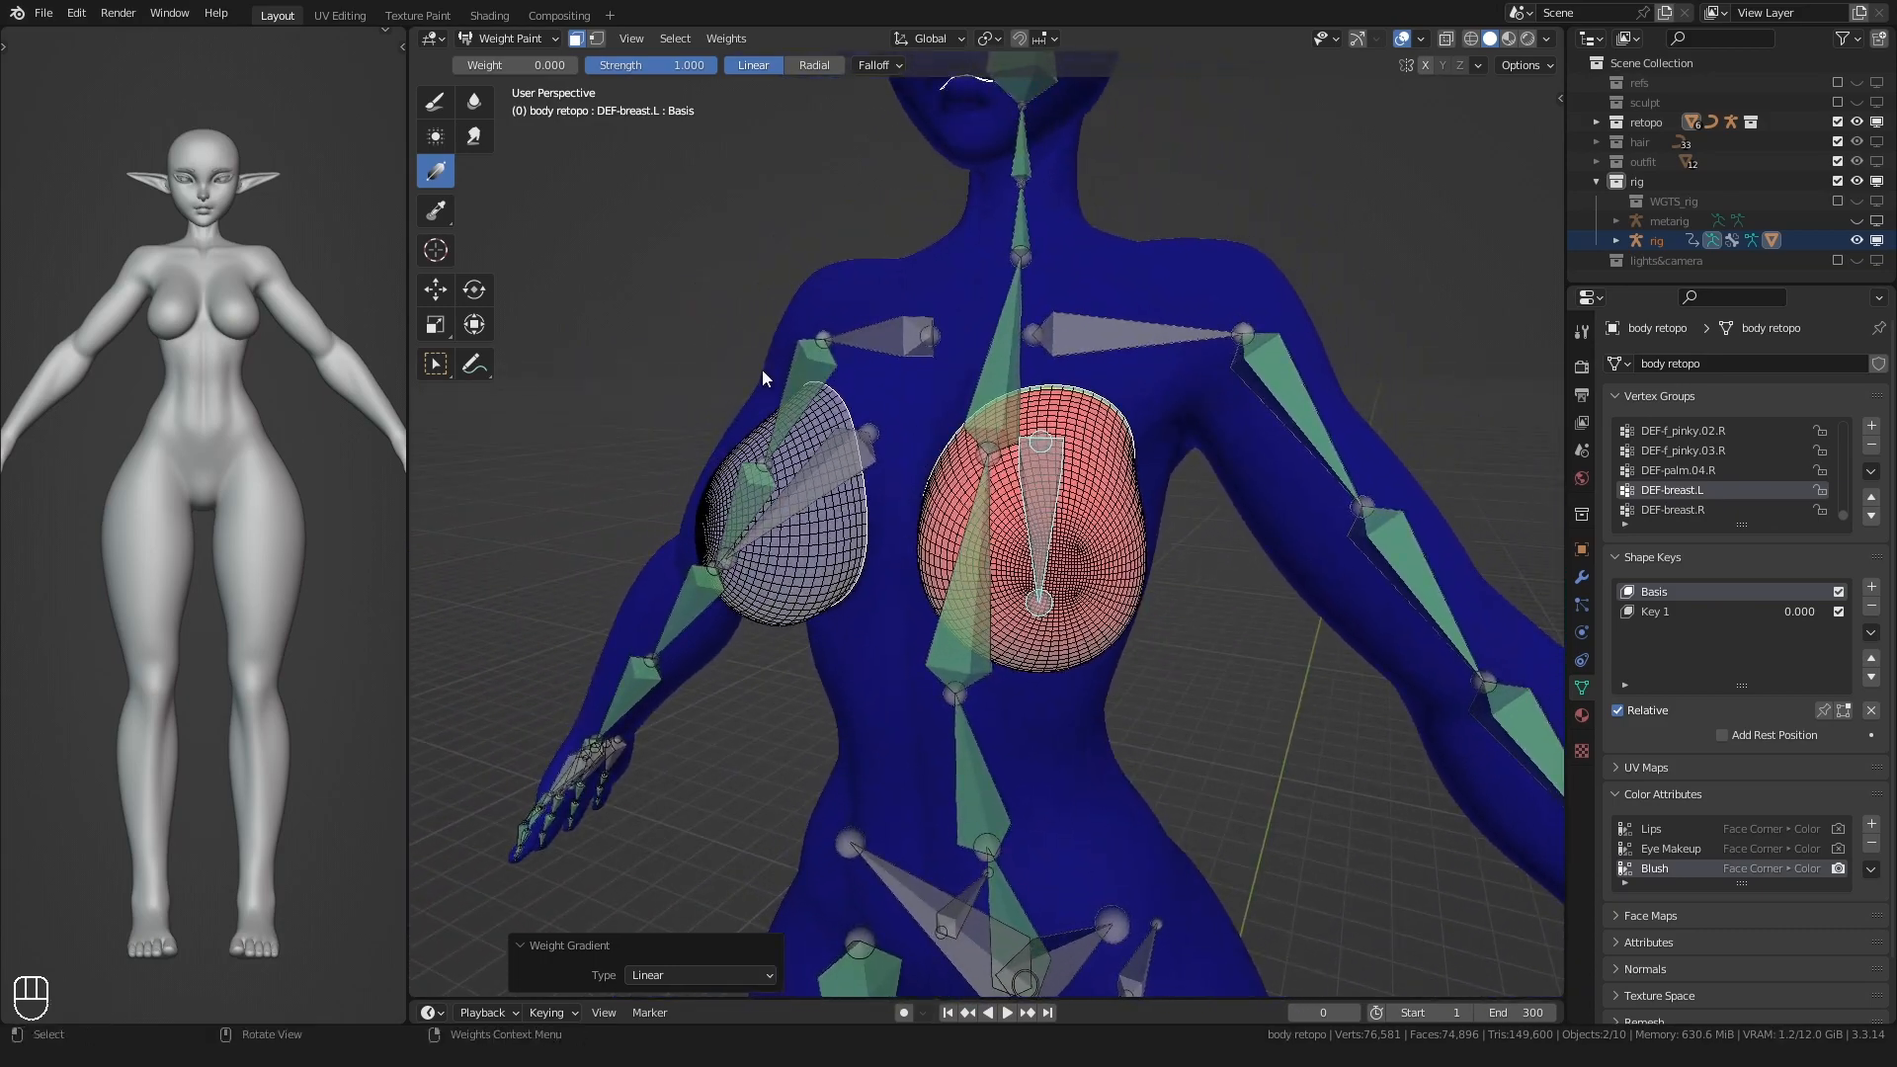
{"action": "left_click", "coordinate": [578, 37]}
{"action": "middle_click_drag", "start_coordinate": [894, 318], "coordinate": [861, 455]}
{"action": "left_click", "coordinate": [999, 319], "text": "ctrl"}
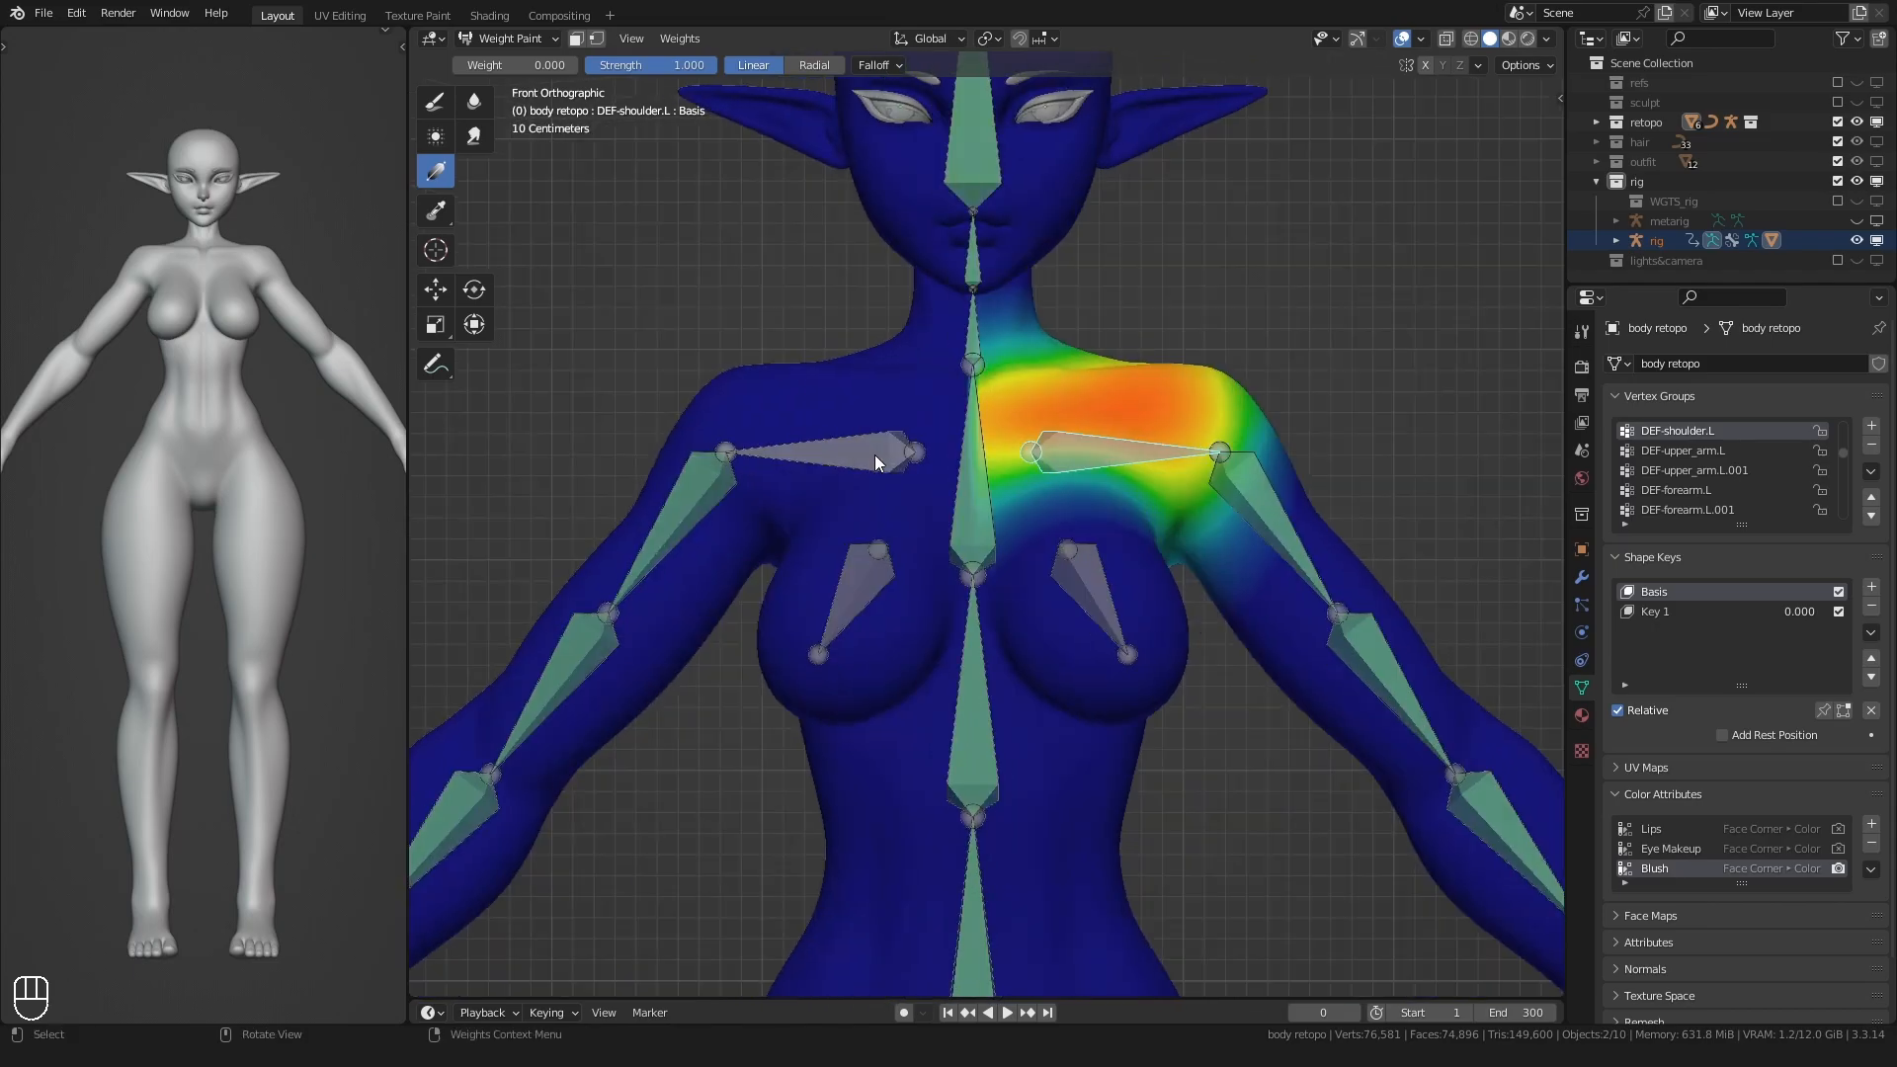
{"action": "scroll", "coordinate": [910, 453], "scroll_direction": "up", "scroll_amount": 4}
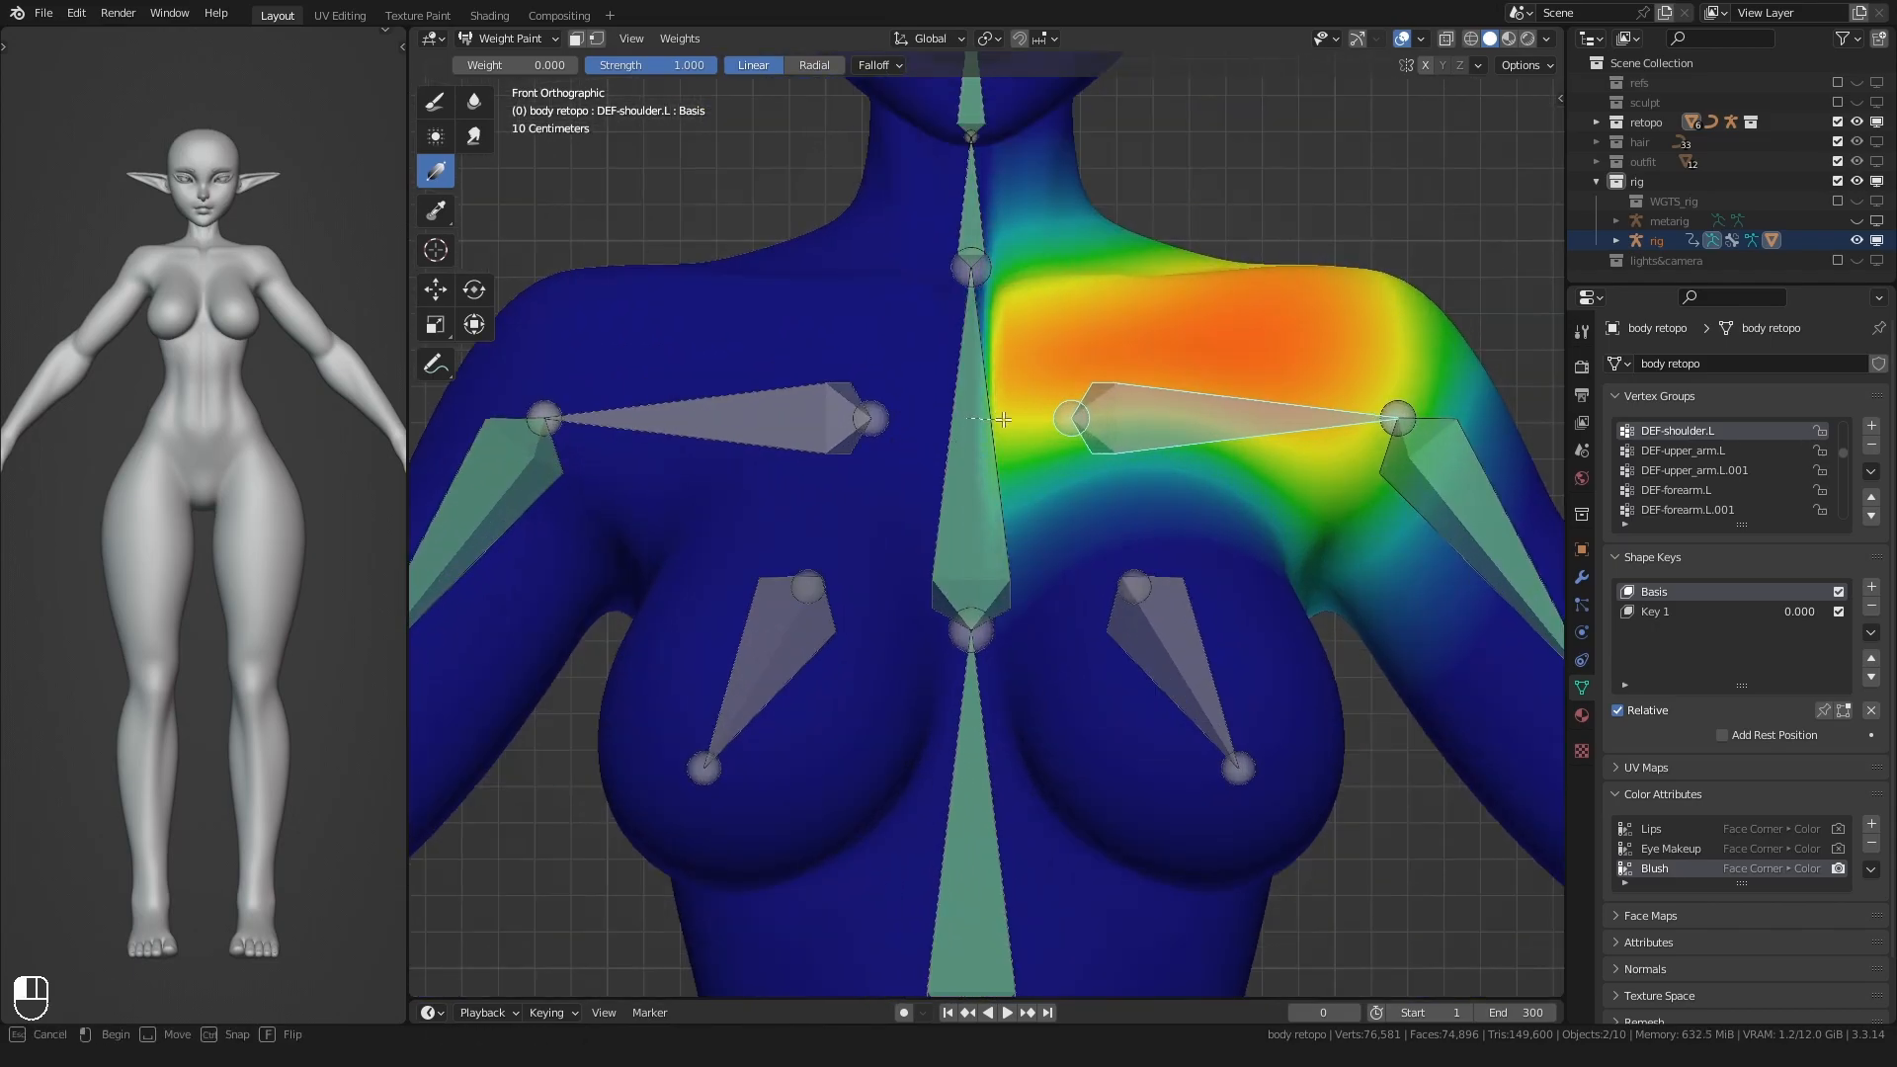
- Examine the weights of the opposite shoulder bone and the lower neck bone DEF-spine.004
{"action": "left_click", "coordinate": [825, 412], "text": "ctrl"}
{"action": "left_click", "coordinate": [968, 207], "text": "ctrl"}
{"action": "middle_click_drag", "start_coordinate": [969, 207], "coordinate": [976, 407], "text": "shift"}
{"action": "scroll", "coordinate": [976, 407], "scroll_direction": "down", "scroll_amount": 2}
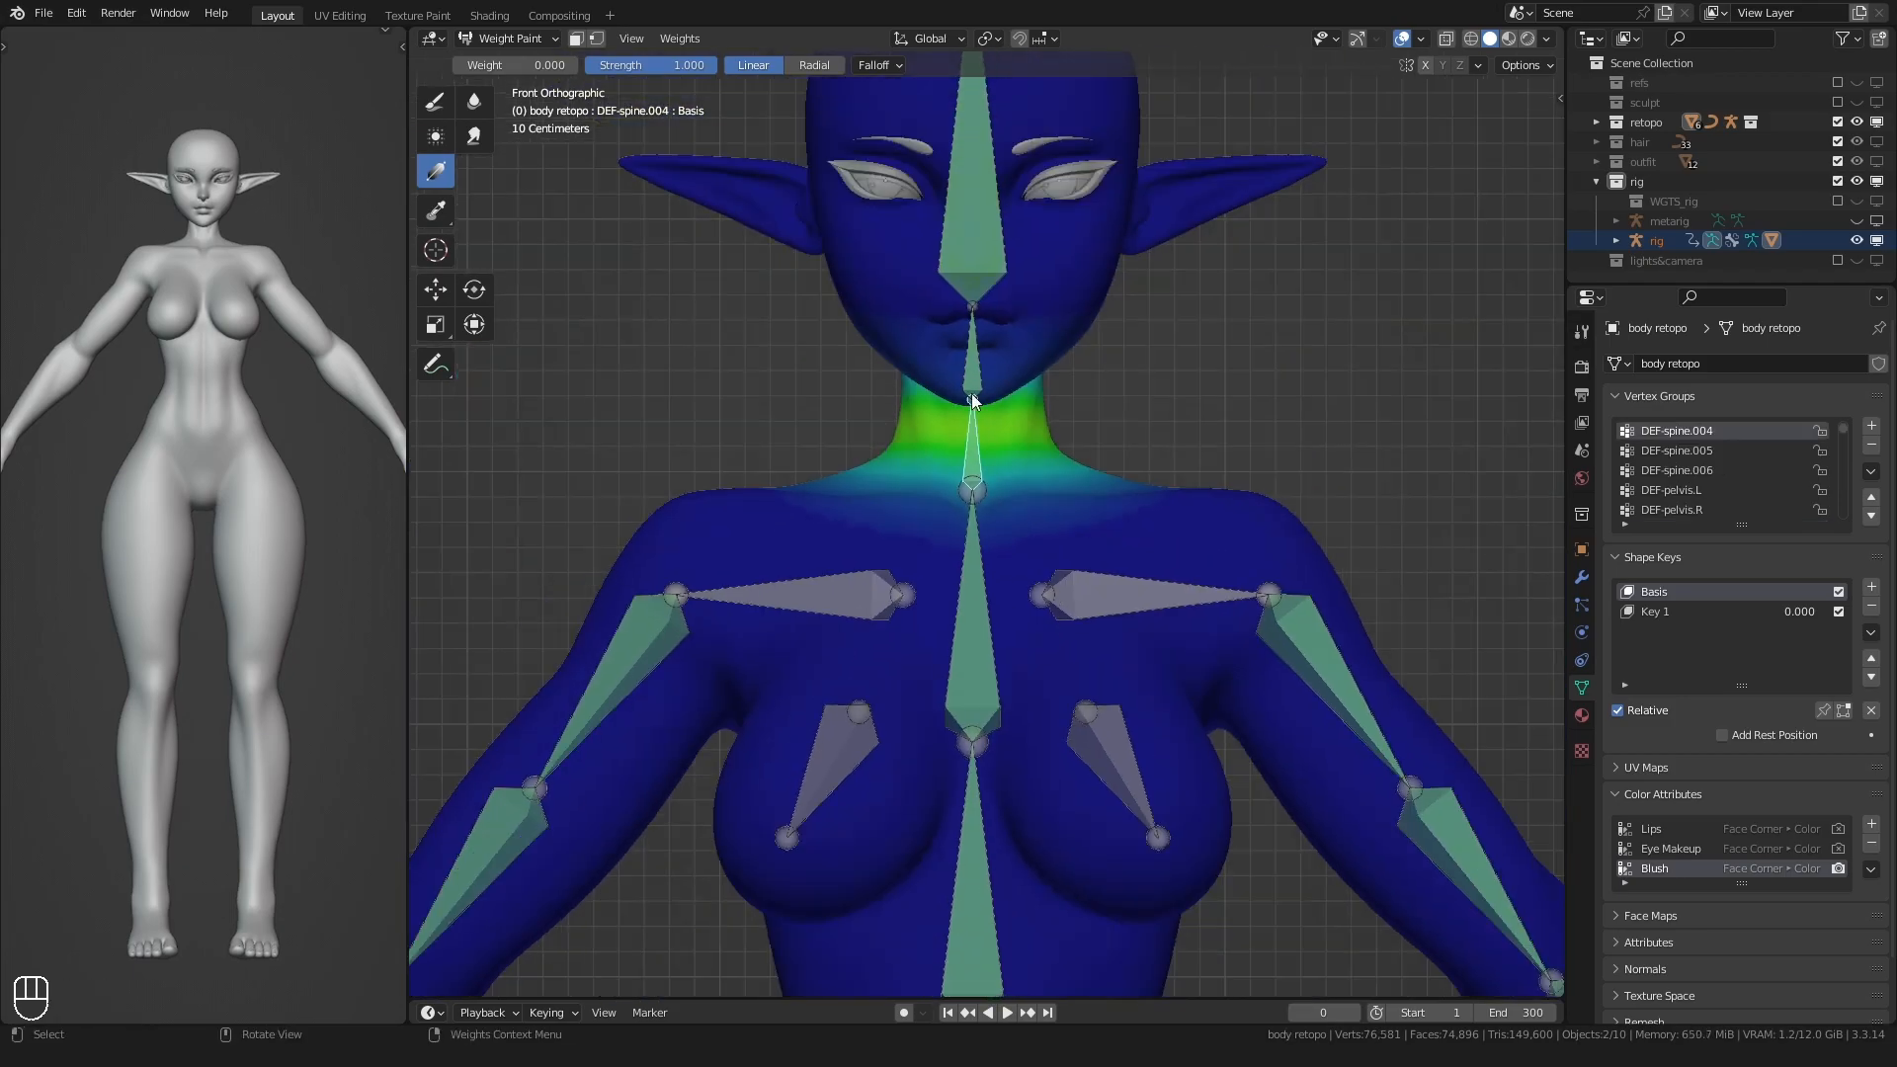
- Select the head bone DEF-spine.006 and, in Edit Mode, the head geometry above the neck's boundary loop
{"action": "left_click", "coordinate": [983, 314], "text": "ctrl"}
{"action": "middle_click_drag", "start_coordinate": [984, 326], "coordinate": [893, 327], "text": "alt"}
{"action": "middle_click_drag", "start_coordinate": [893, 326], "coordinate": [857, 422], "text": "shift"}
{"action": "scroll", "coordinate": [957, 430], "scroll_direction": "up", "scroll_amount": 3}
{"action": "middle_click_drag", "start_coordinate": [1053, 418], "coordinate": [927, 346], "text": "shift"}
{"action": "key", "text": "Tab"}
{"action": "scroll", "coordinate": [924, 405], "scroll_direction": "up", "scroll_amount": 2}
{"action": "key", "text": "1"}
{"action": "left_click", "coordinate": [919, 340], "text": "alt"}
{"action": "scroll", "coordinate": [919, 345], "scroll_direction": "down", "scroll_amount": 4}
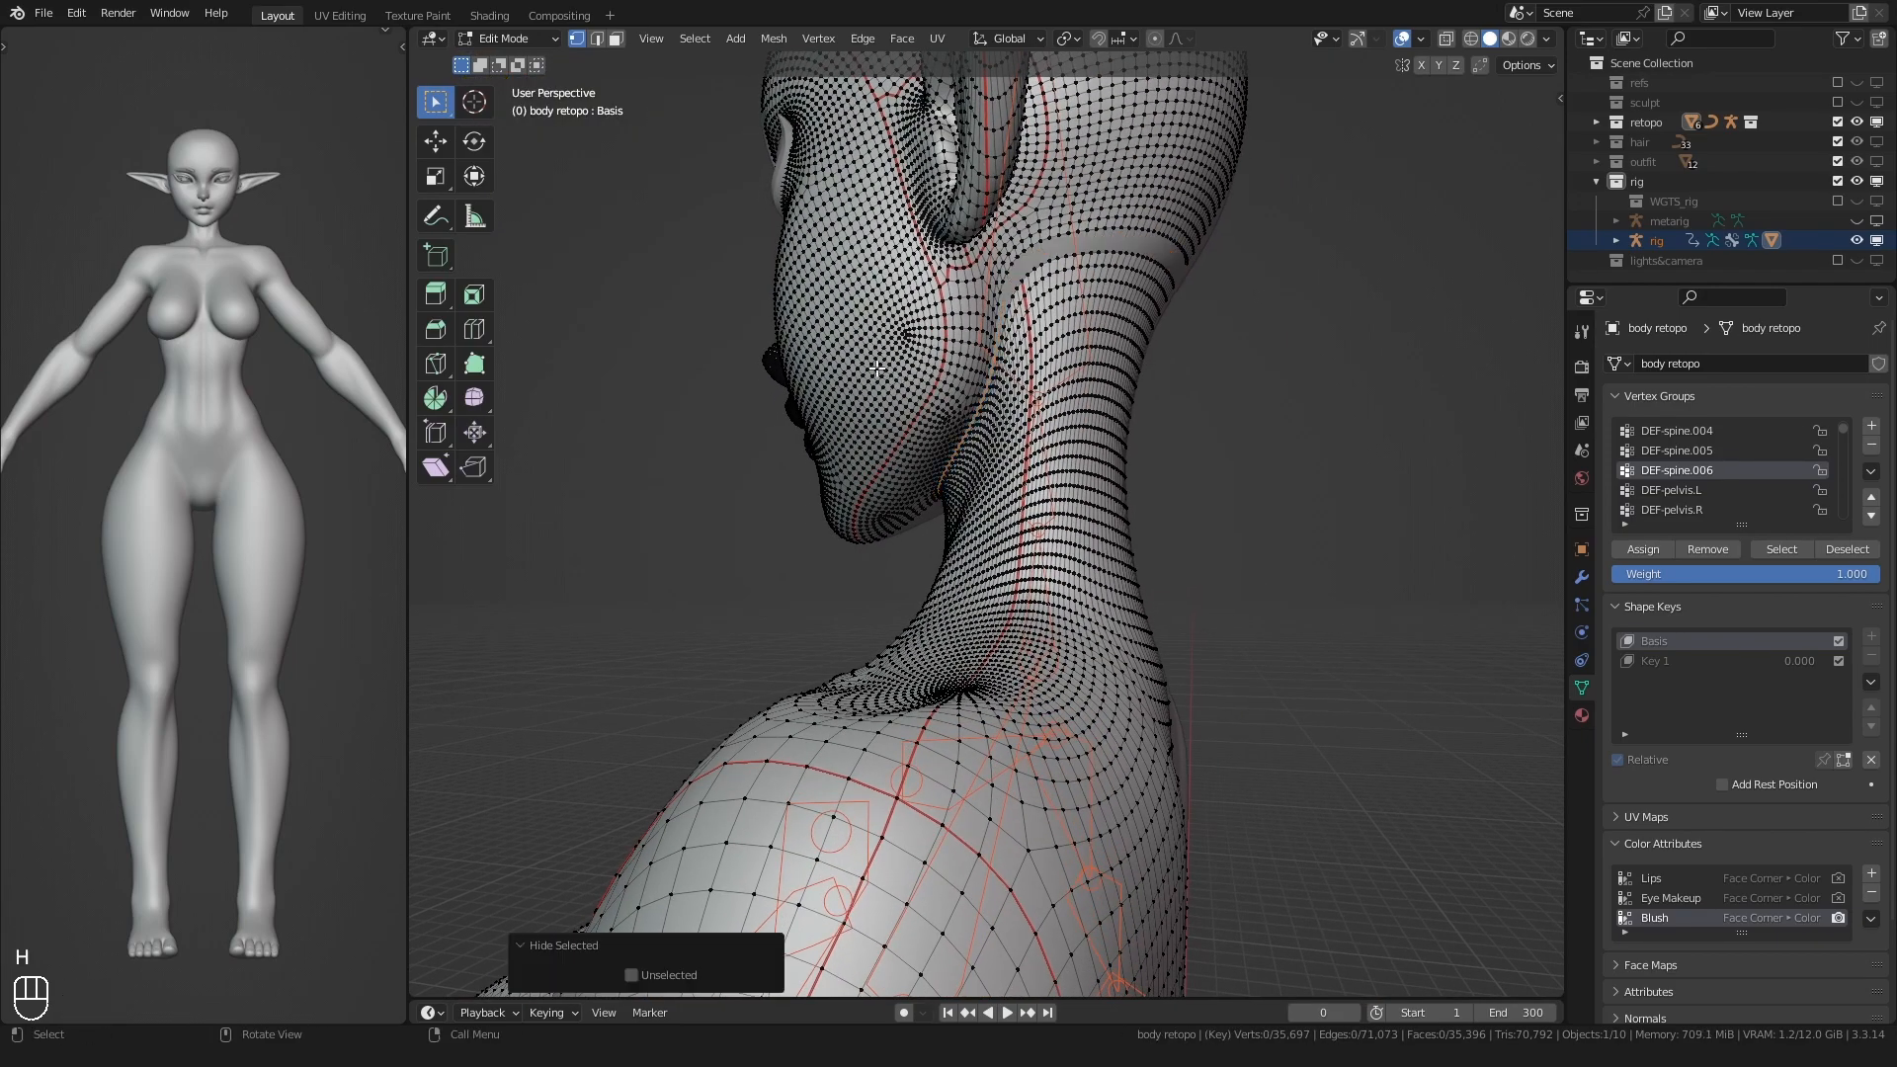
{"action": "key", "text": "l"}
- Return to Weight Paint, mask painting to the head and fill it with weight 1.000 for DEF-spine.006
{"action": "left_click", "coordinate": [753, 314]}
{"action": "mouse_move", "coordinate": [755, 370]}
{"action": "middle_mouse_down", "text": "alt"}
{"action": "mouse_move", "coordinate": [692, 368]}
{"action": "mouse_move", "coordinate": [729, 366]}
{"action": "mouse_move", "coordinate": [733, 346]}
{"action": "middle_mouse_up", "text": "alt"}
{"action": "left_click", "coordinate": [576, 38]}
{"action": "scroll", "coordinate": [734, 346], "scroll_direction": "down", "scroll_amount": 2}
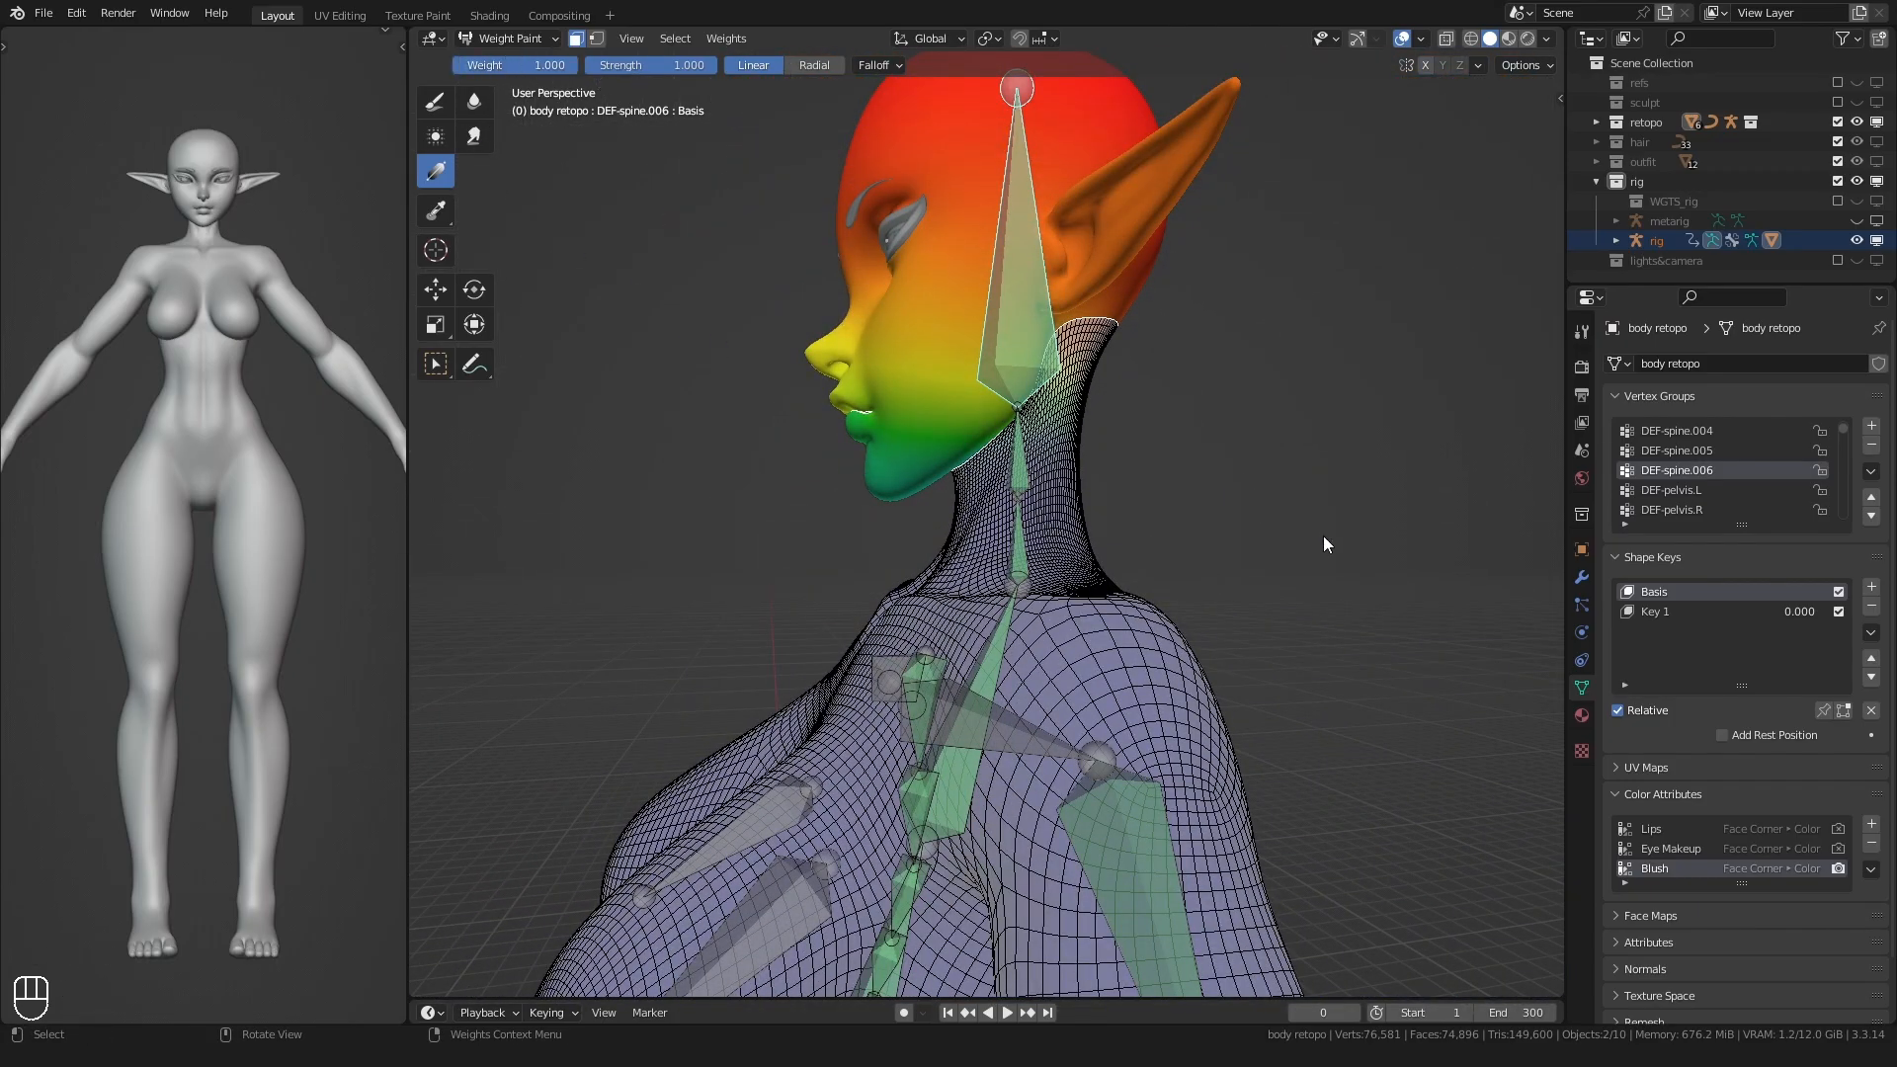
{"action": "left_click_drag", "start_coordinate": [1322, 535], "coordinate": [1449, 689]}
- Turn off the face mask and select the upper neck bone DEF-spine.005
{"action": "middle_click_drag", "start_coordinate": [1233, 597], "coordinate": [987, 517]}
{"action": "mouse_move", "coordinate": [859, 509]}
{"action": "middle_mouse_down"}
{"action": "mouse_move", "coordinate": [928, 500]}
{"action": "mouse_move", "coordinate": [924, 539]}
{"action": "middle_mouse_up"}
{"action": "scroll", "coordinate": [924, 529], "scroll_direction": "up", "scroll_amount": 2}
{"action": "mouse_move", "coordinate": [924, 514]}
{"action": "middle_mouse_down"}
{"action": "mouse_move", "coordinate": [851, 487]}
{"action": "mouse_move", "coordinate": [710, 141]}
{"action": "mouse_move", "coordinate": [804, 368]}
{"action": "mouse_move", "coordinate": [968, 405]}
{"action": "mouse_move", "coordinate": [1010, 438]}
{"action": "middle_mouse_up"}
{"action": "key", "text": "m"}
{"action": "left_click", "coordinate": [1008, 442], "text": "ctrl"}
{"action": "mouse_move", "coordinate": [982, 531]}
{"action": "middle_mouse_down"}
{"action": "mouse_move", "coordinate": [840, 508]}
{"action": "mouse_move", "coordinate": [834, 488]}
{"action": "middle_mouse_up"}
{"action": "key", "text": "Tab"}
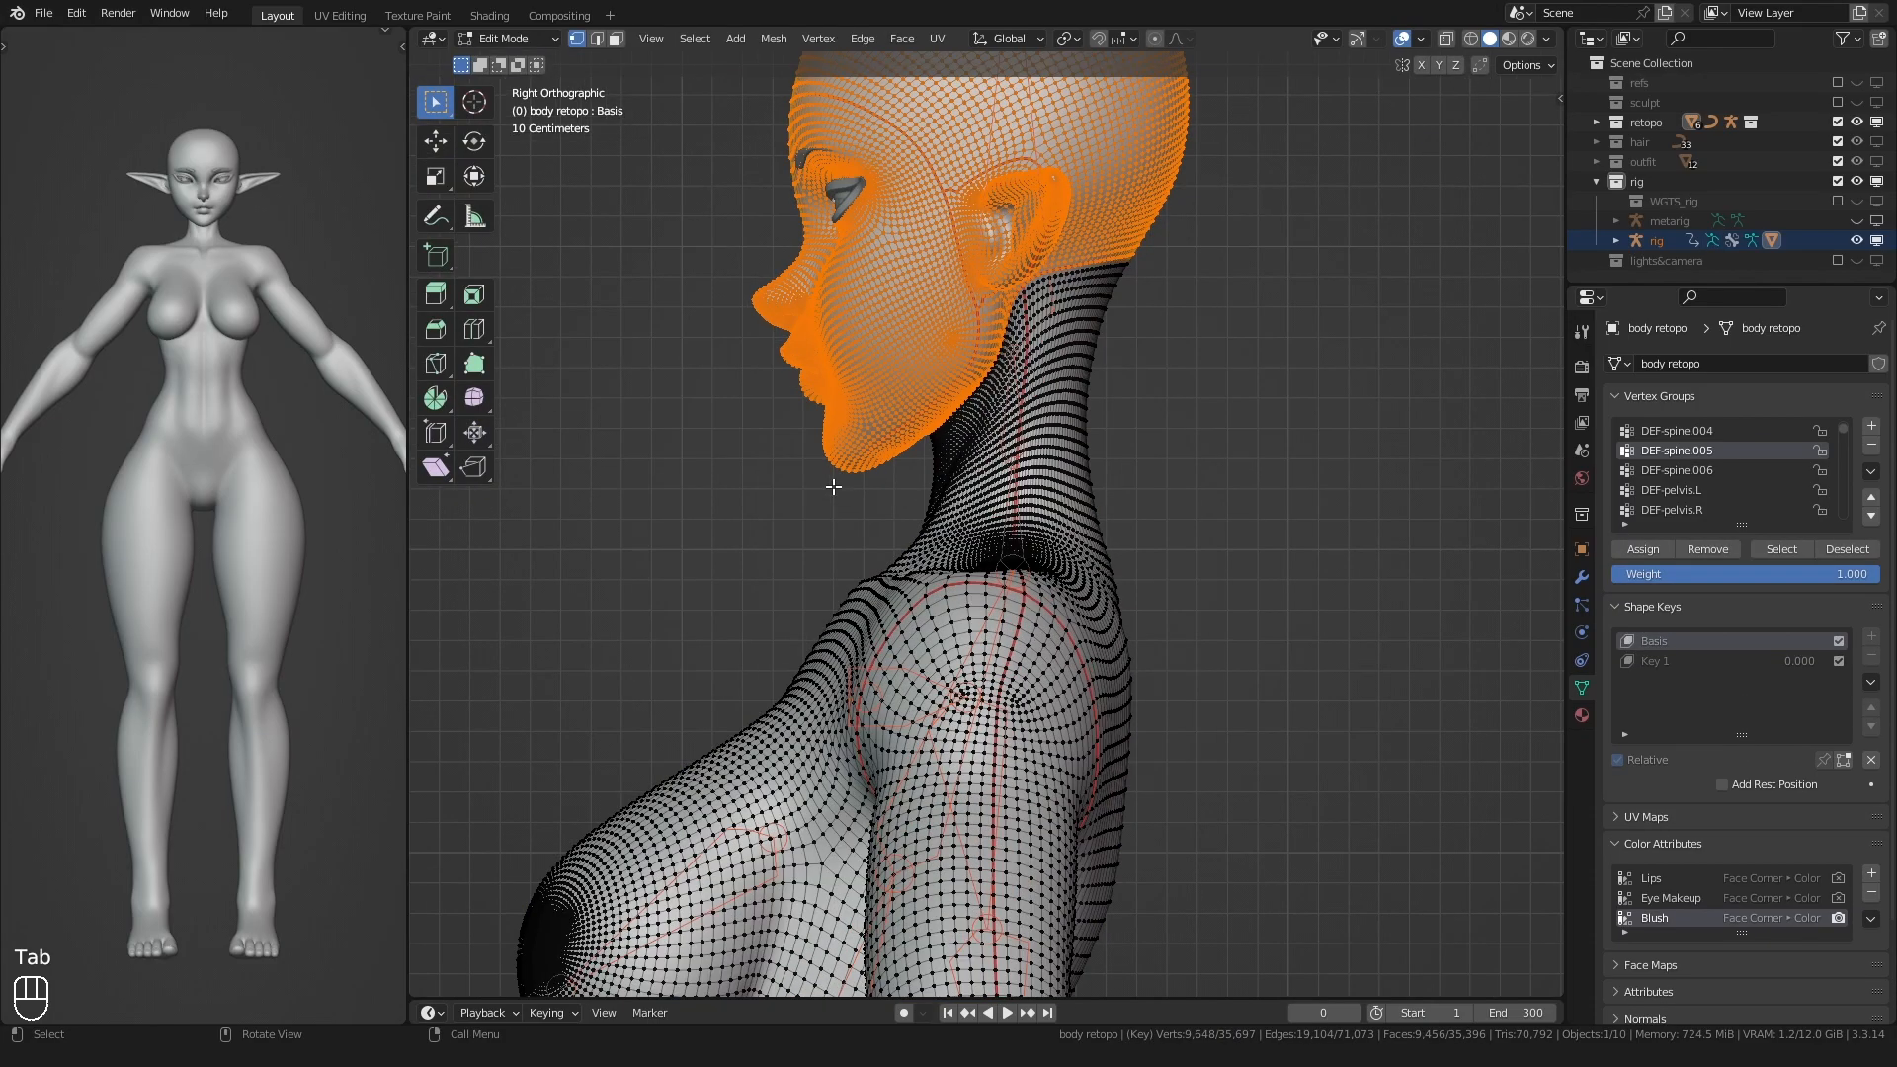
{"action": "key", "text": "ctrl+i"}
{"action": "key", "text": "Tab"}
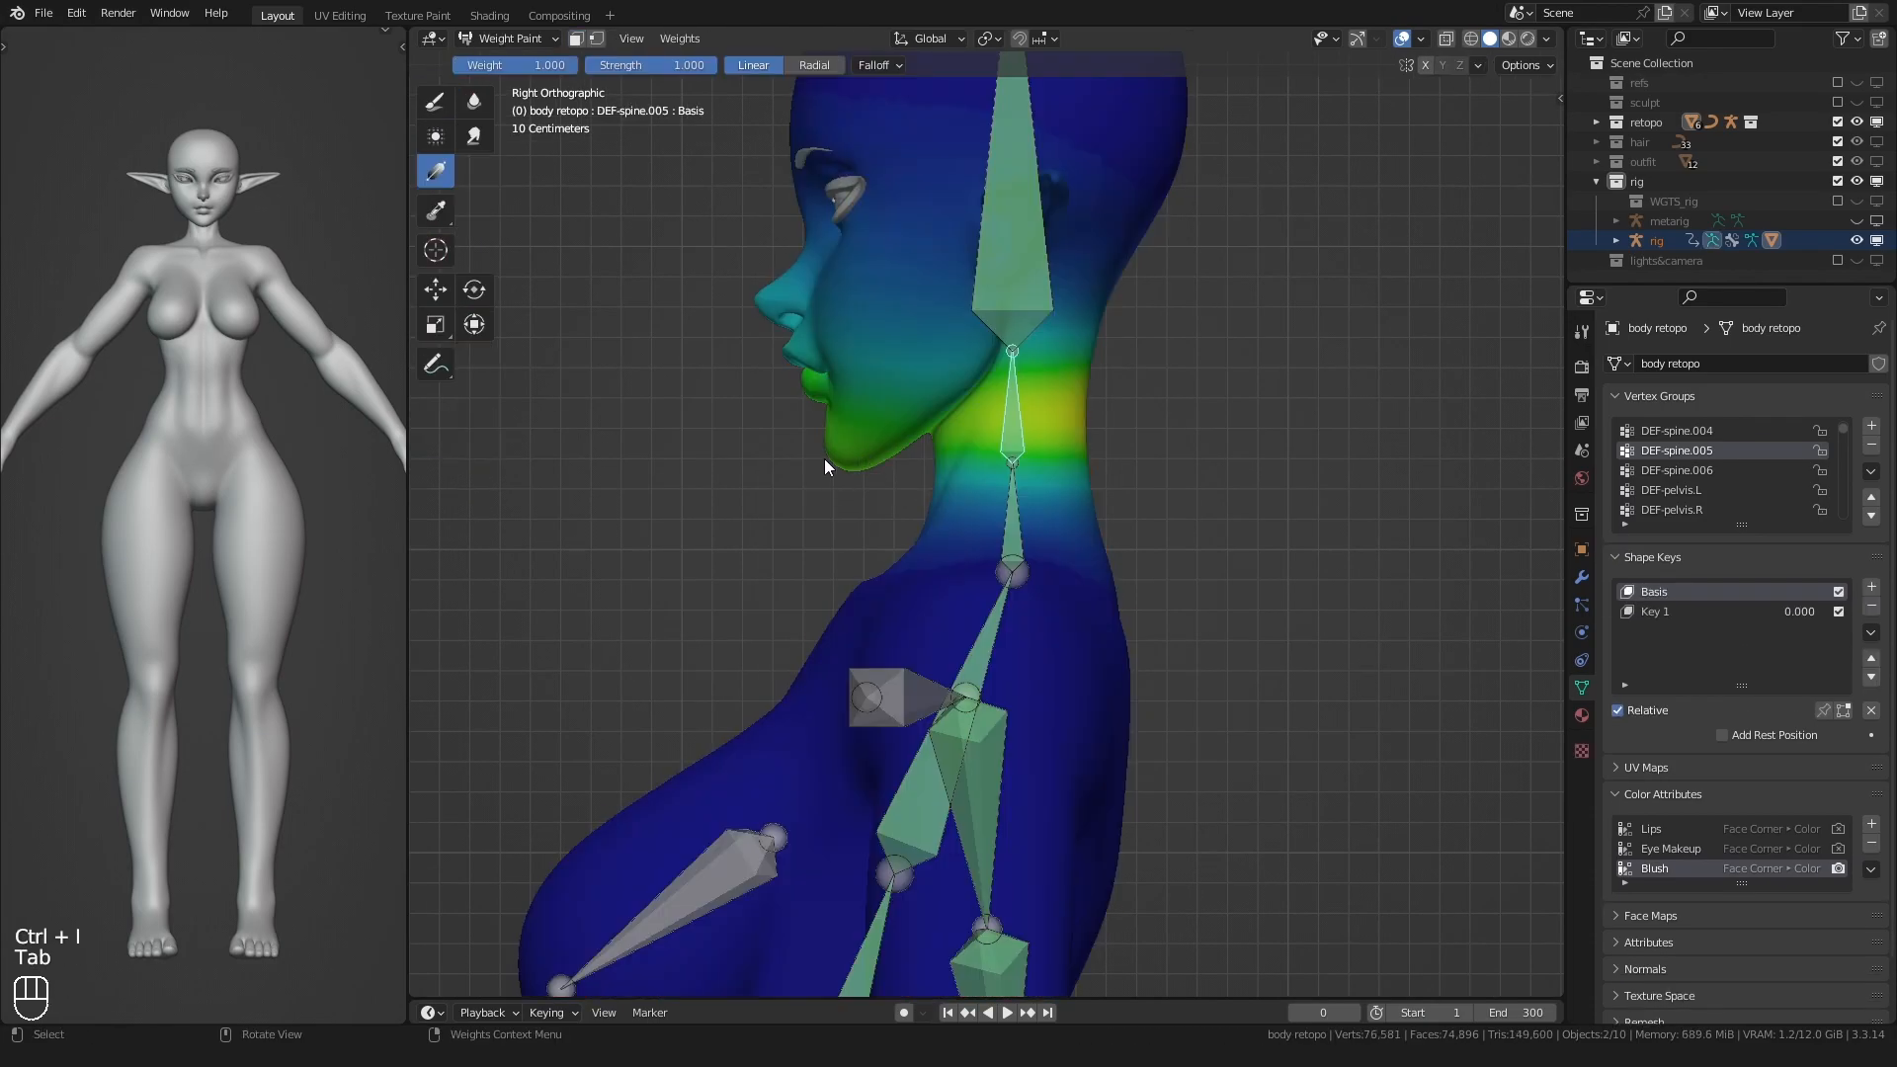
- Mask painting to the head faces and clear their DEF-spine.005 weights to 0 with the gradient
{"action": "middle_click_drag", "start_coordinate": [826, 458], "coordinate": [790, 425]}
{"action": "key", "text": "m"}
{"action": "key", "text": "Tab"}
{"action": "key", "text": "ctrl+i"}
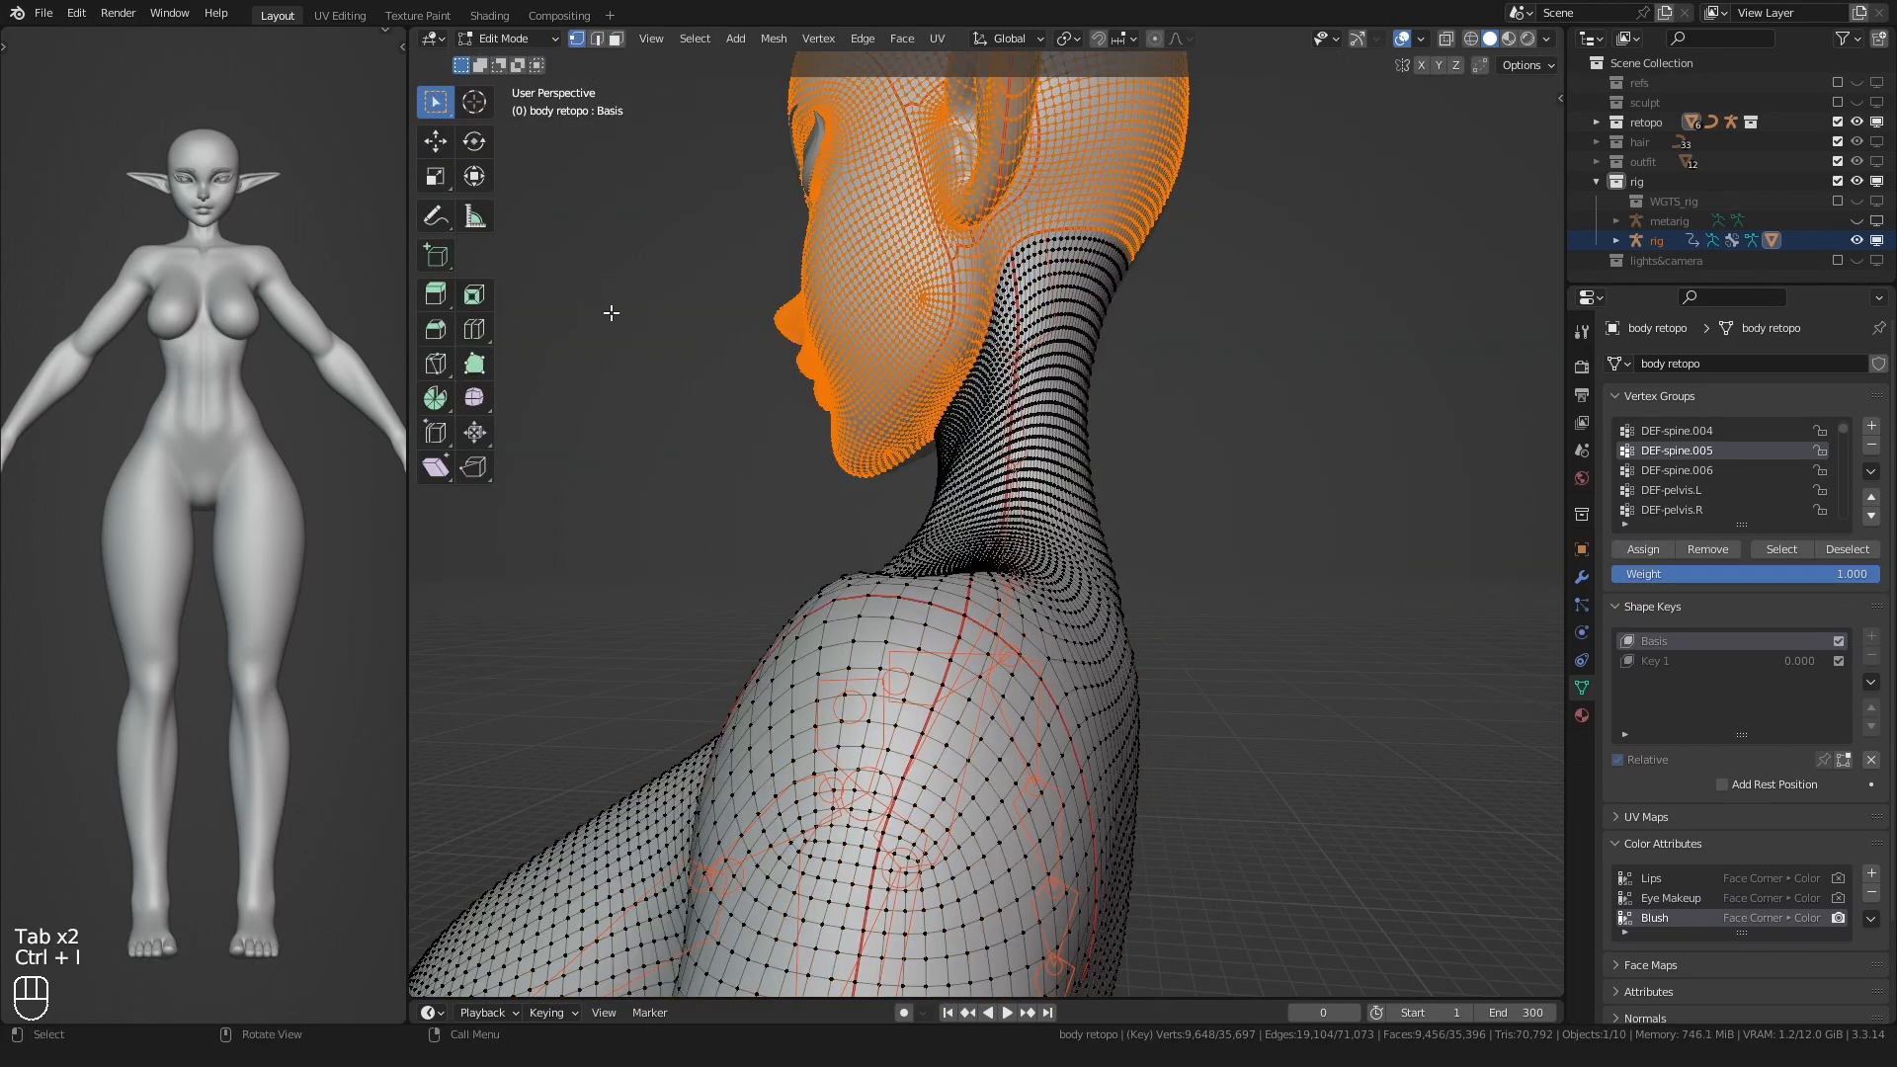
{"action": "key", "text": "Tab"}
{"action": "left_click_drag", "start_coordinate": [1203, 478], "coordinate": [1294, 543]}
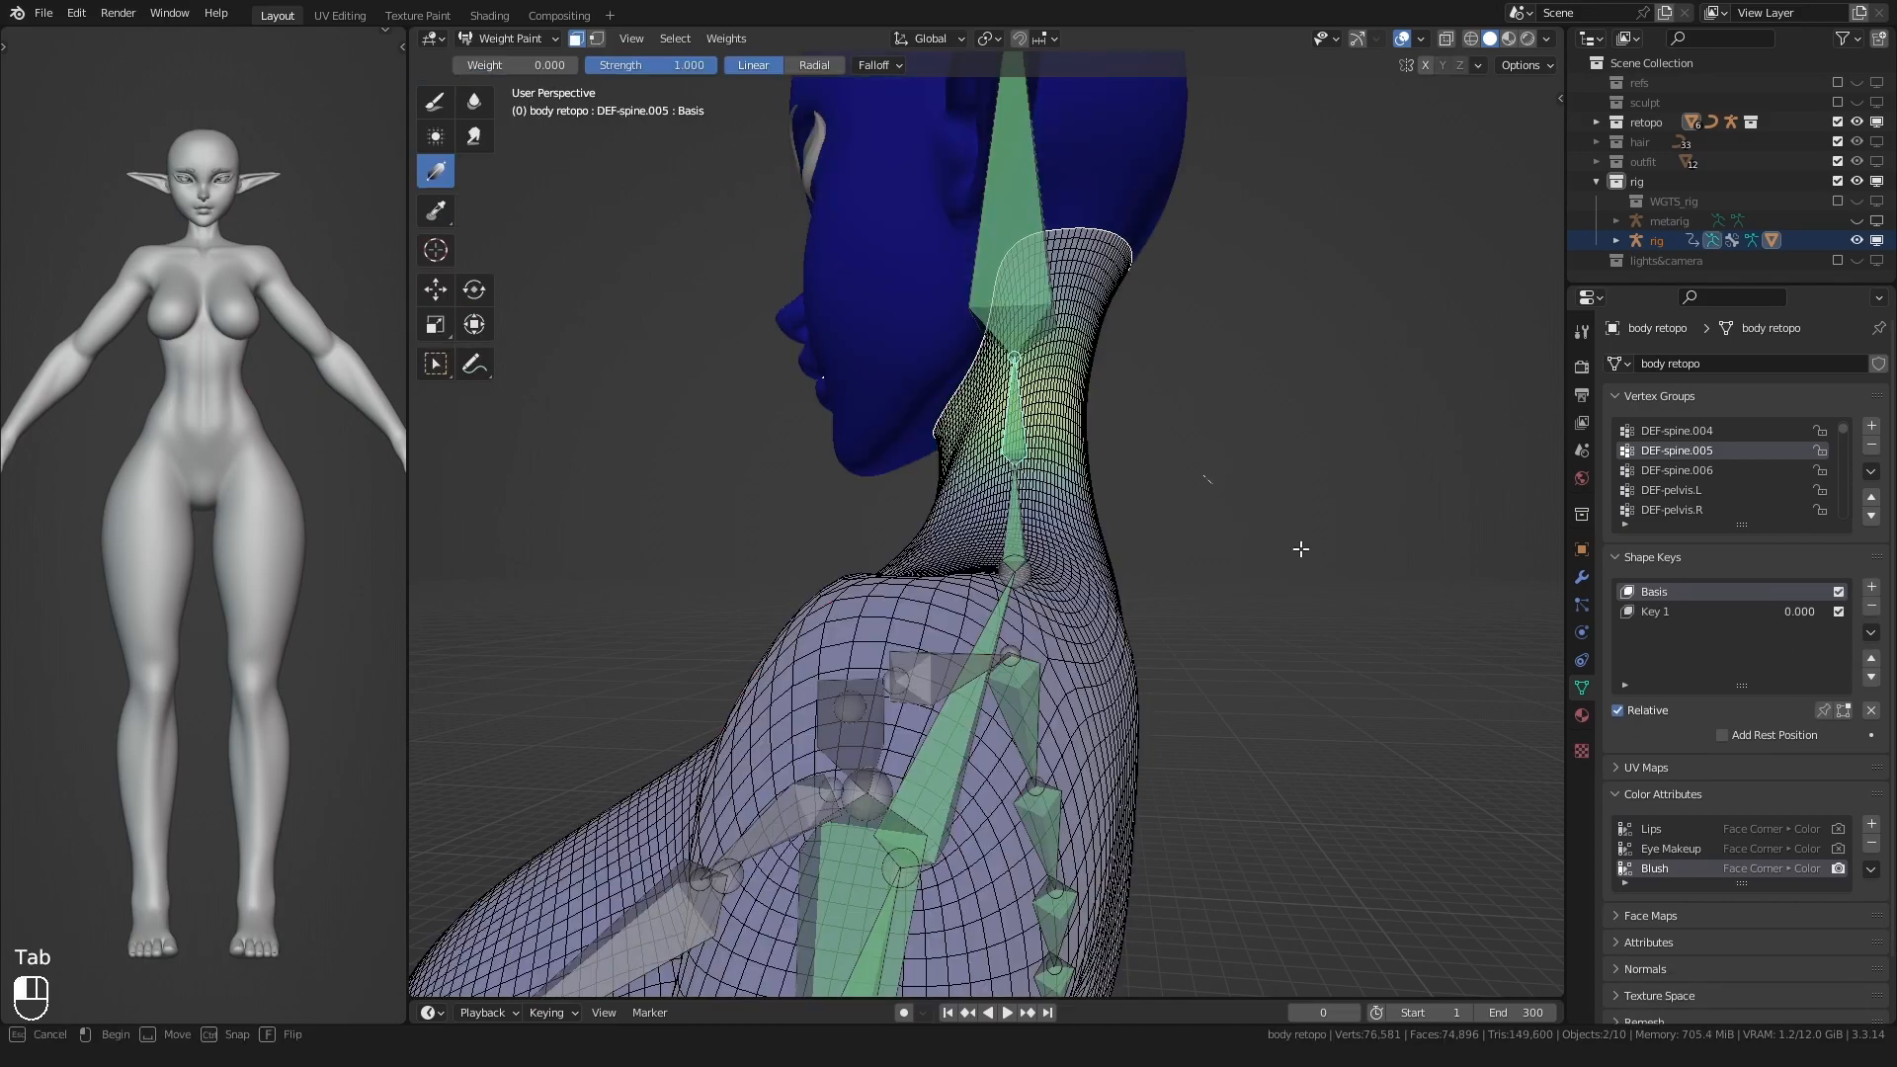
- Turn off the face mask and check the weights of the head, lower neck and left upper-arm bones
{"action": "left_click", "coordinate": [573, 41]}
{"action": "middle_click_drag", "start_coordinate": [998, 351], "coordinate": [972, 361]}
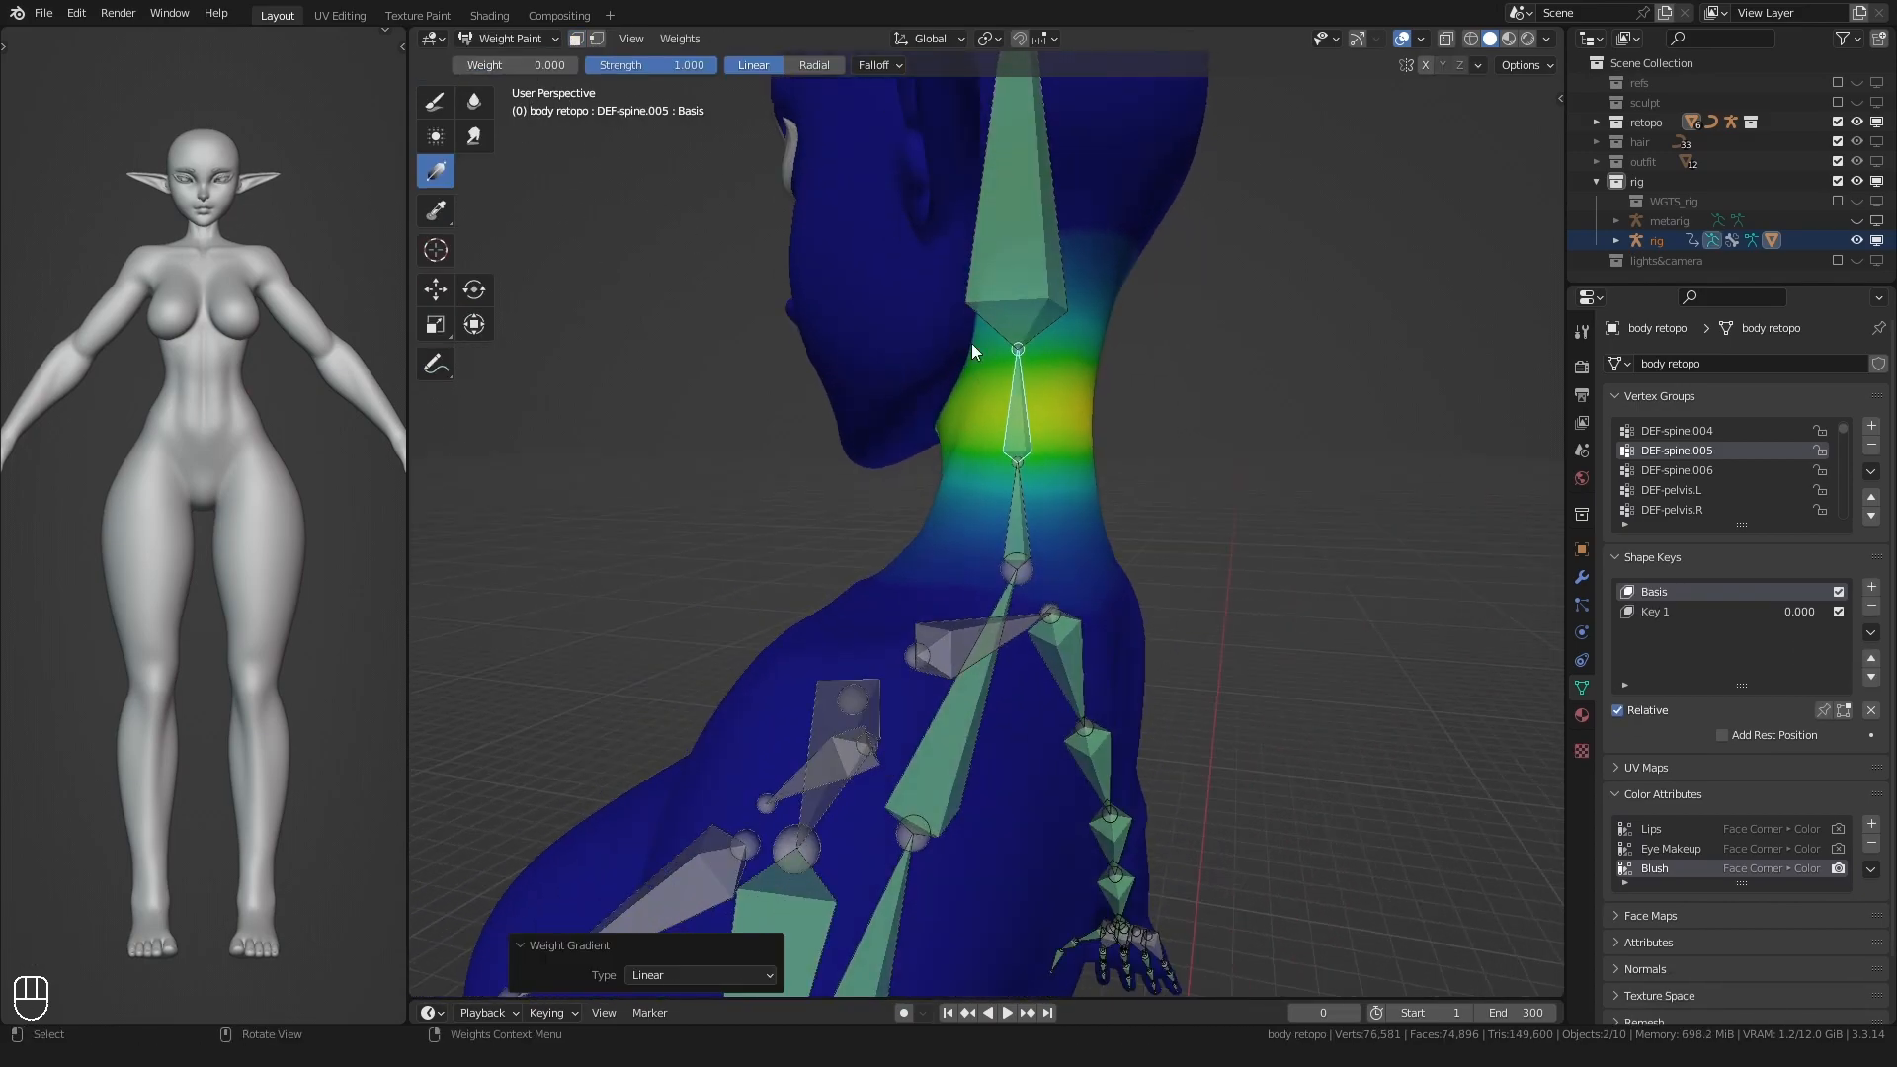
{"action": "left_click", "coordinate": [1010, 296], "text": "ctrl"}
{"action": "left_click", "coordinate": [1019, 545], "text": "ctrl"}
{"action": "middle_click_drag", "start_coordinate": [1018, 554], "coordinate": [955, 419]}
{"action": "left_click", "coordinate": [1204, 611]}
{"action": "scroll", "coordinate": [1195, 608], "scroll_direction": "down", "scroll_amount": 4}
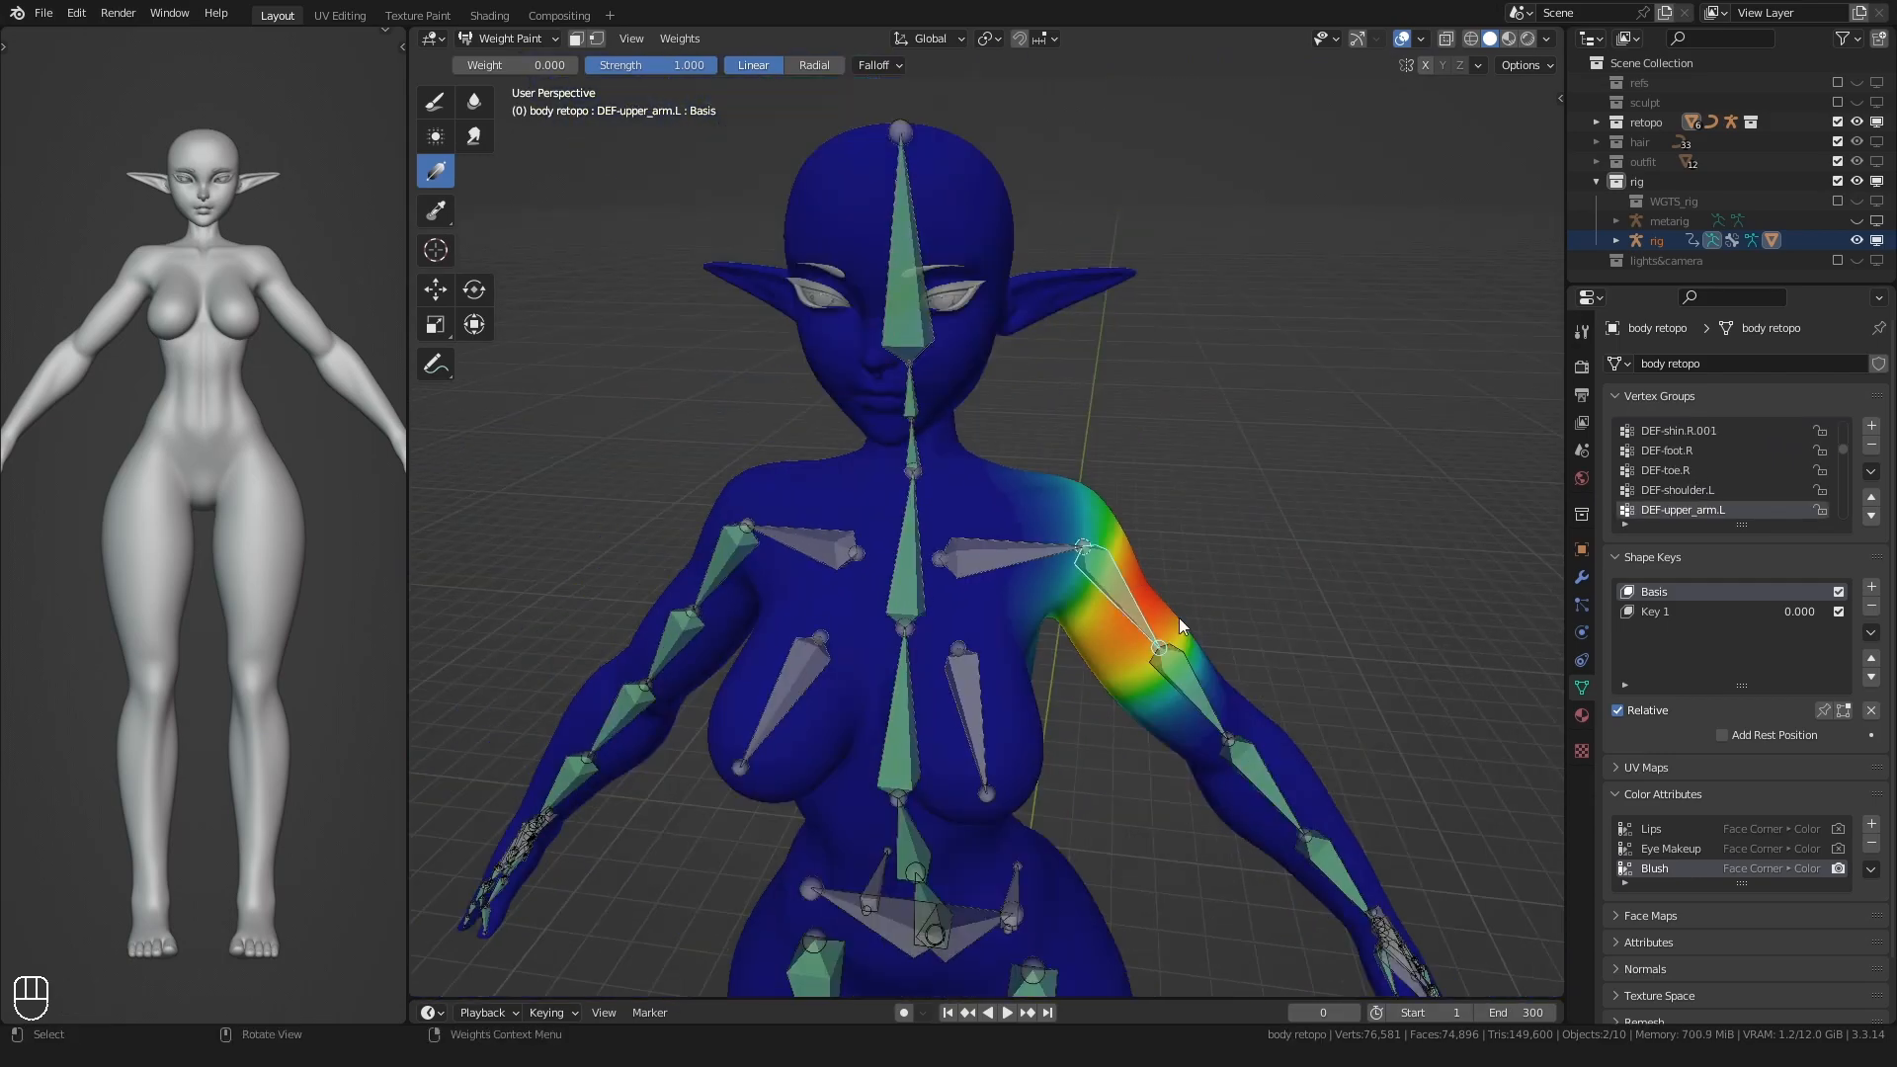
{"action": "middle_click_drag", "start_coordinate": [1194, 608], "coordinate": [975, 451], "text": "shift"}
{"action": "scroll", "coordinate": [975, 450], "scroll_direction": "up", "scroll_amount": 1}
{"action": "left_click", "coordinate": [1095, 449]}
{"action": "scroll", "coordinate": [1010, 472], "scroll_direction": "down", "scroll_amount": 4}
- Select the left breast bone DEF-breast.L and smooth the vertex weights with the subset set to All Groups
{"action": "left_click", "coordinate": [1041, 423], "text": "ctrl"}
{"action": "key", "text": "q"}
{"action": "left_click", "coordinate": [976, 434]}
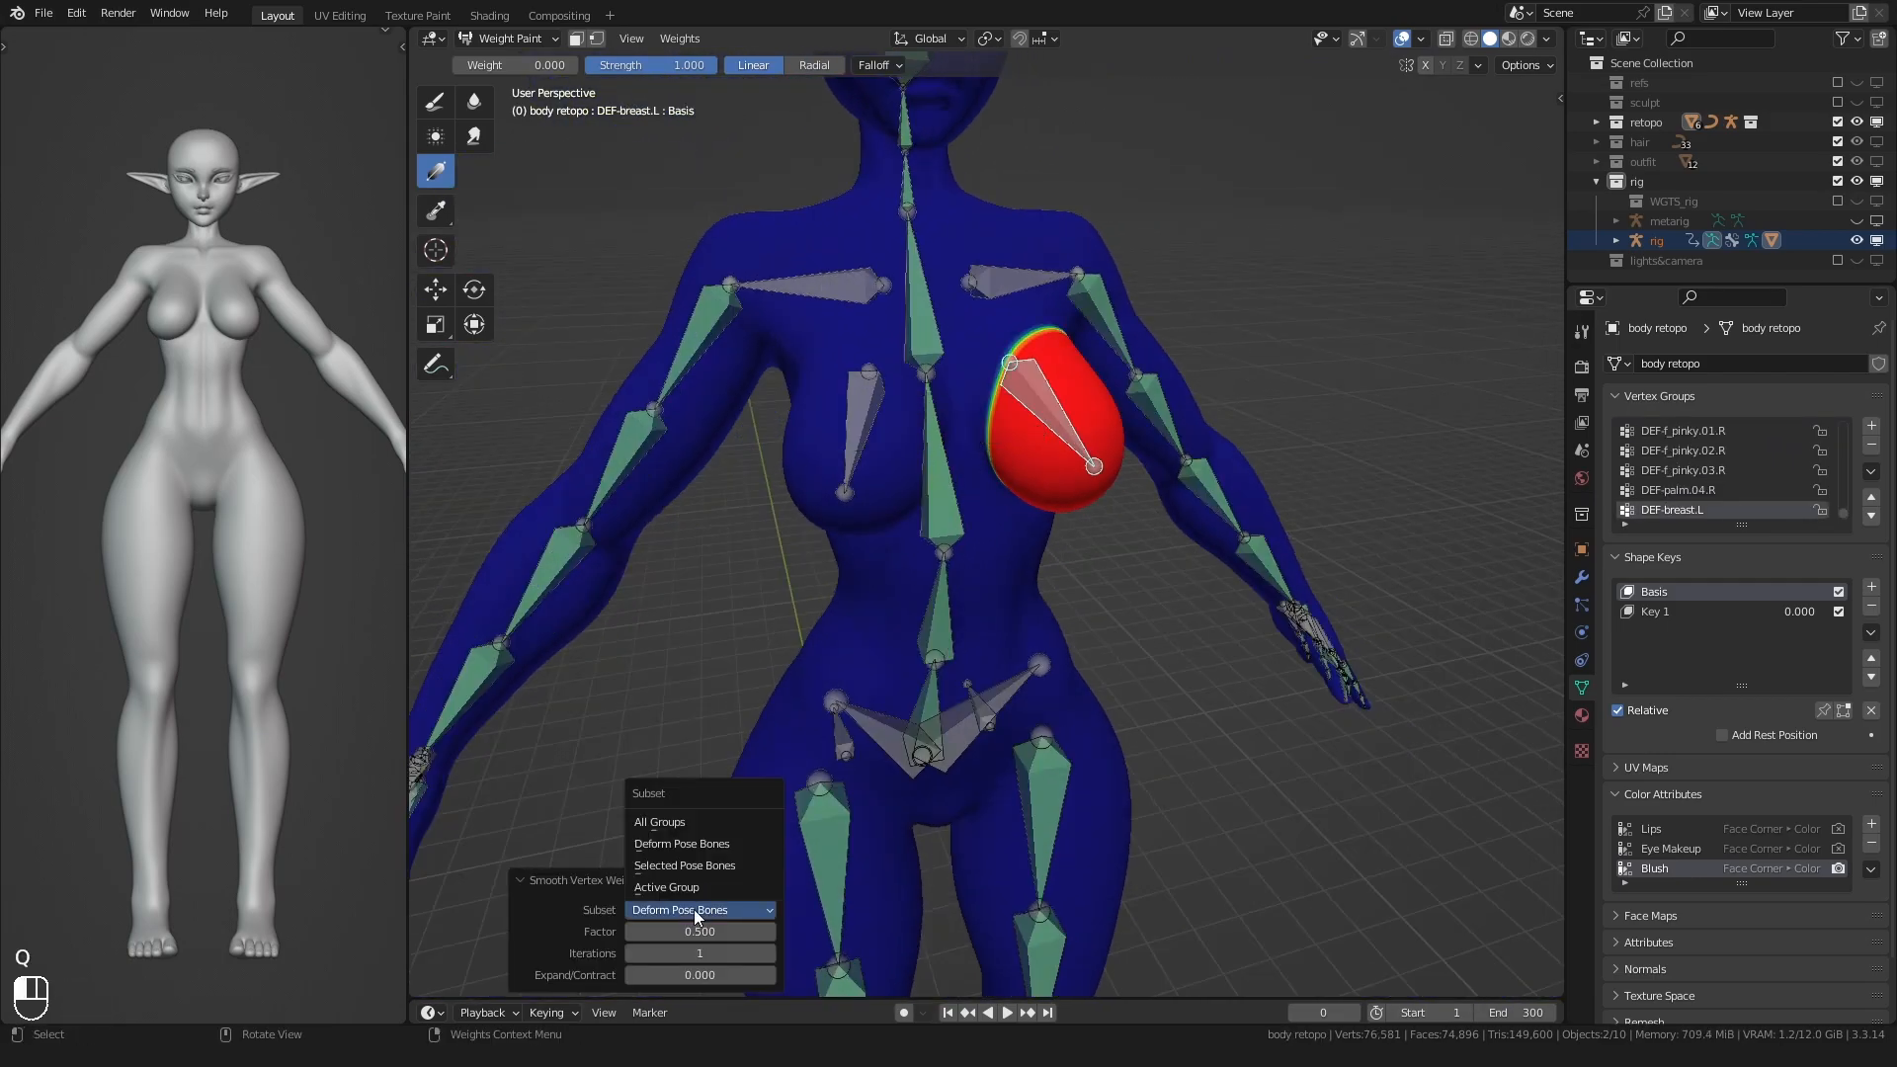
{"action": "left_click", "coordinate": [669, 826]}
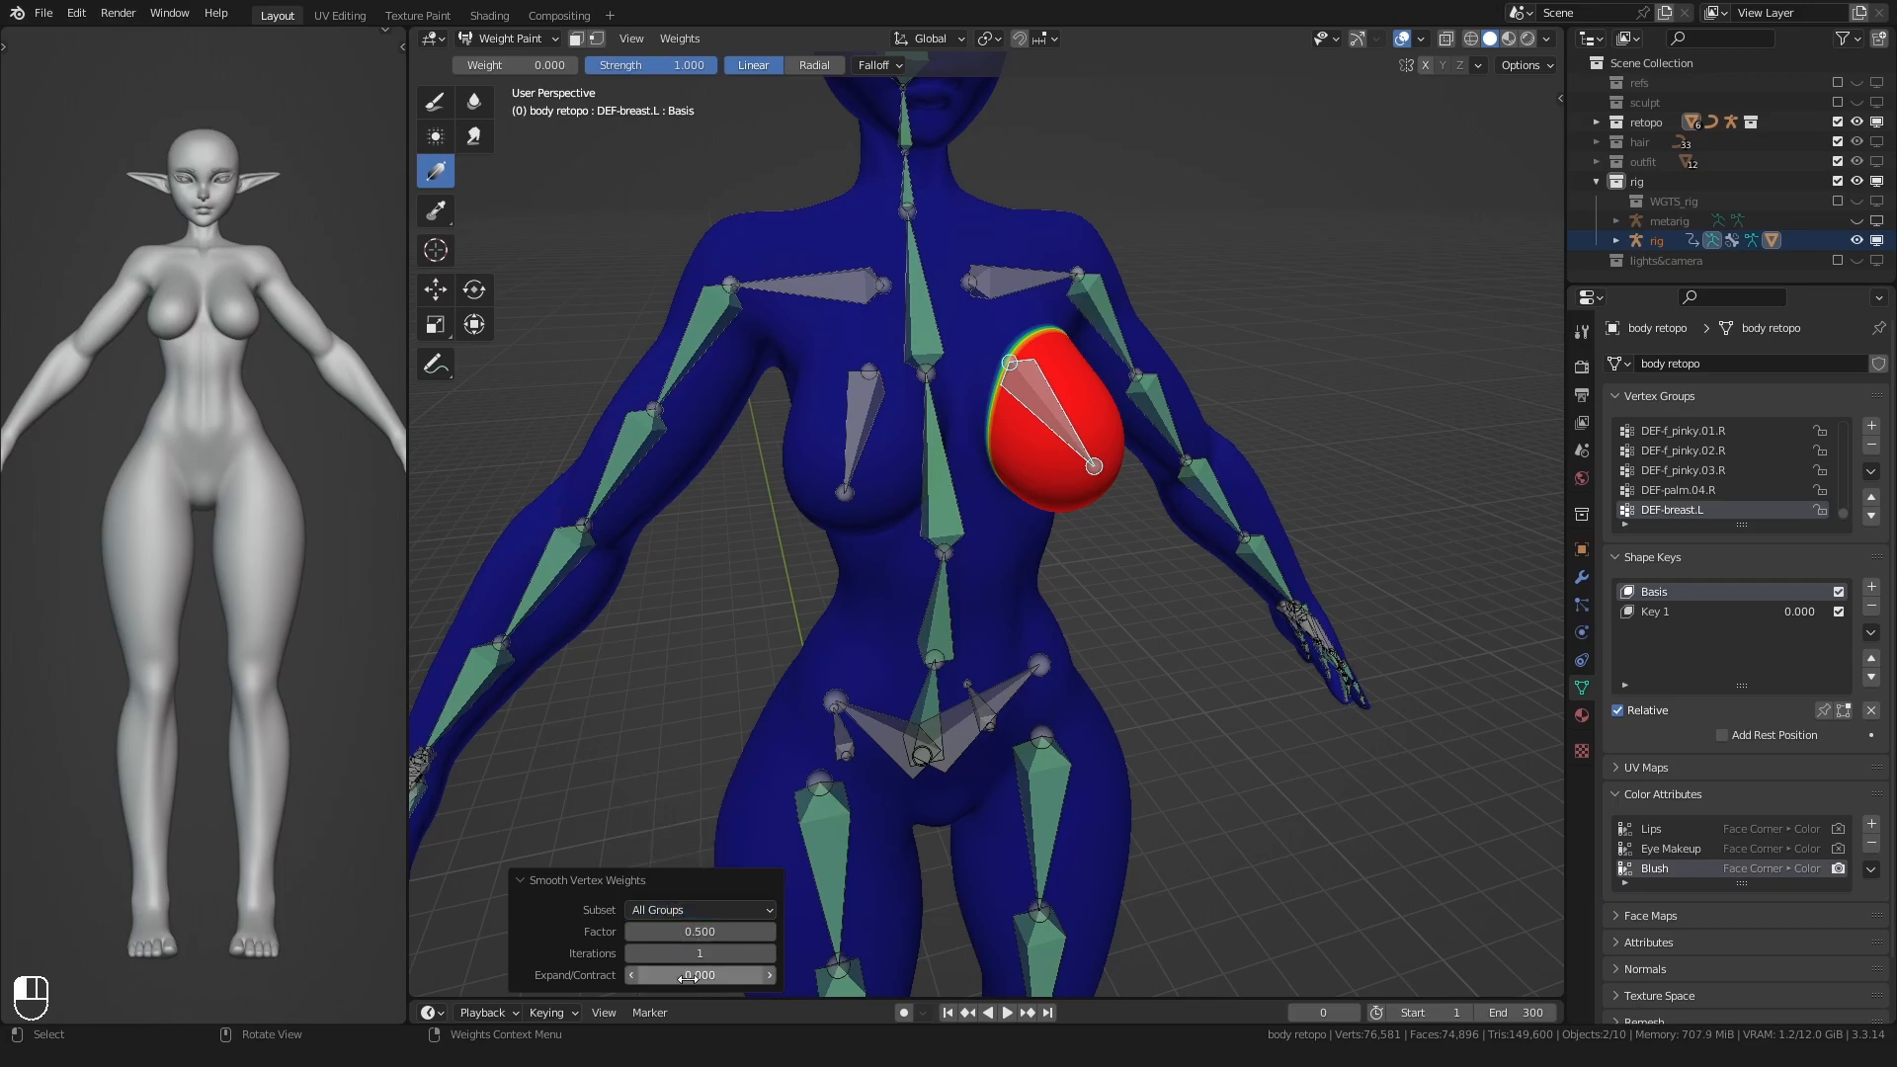
{"action": "key", "text": "q"}
{"action": "left_click", "coordinate": [913, 644]}
- Examine the weight distribution of the left thigh, shin and foot bones one after another
{"action": "middle_click_drag", "start_coordinate": [951, 620], "coordinate": [957, 505]}
{"action": "left_click", "coordinate": [994, 506], "text": "ctrl"}
{"action": "left_click", "coordinate": [996, 672], "text": "ctrl"}
{"action": "middle_click_drag", "start_coordinate": [935, 771], "coordinate": [917, 537], "text": "shift"}
{"action": "left_click", "coordinate": [990, 682], "text": "ctrl"}
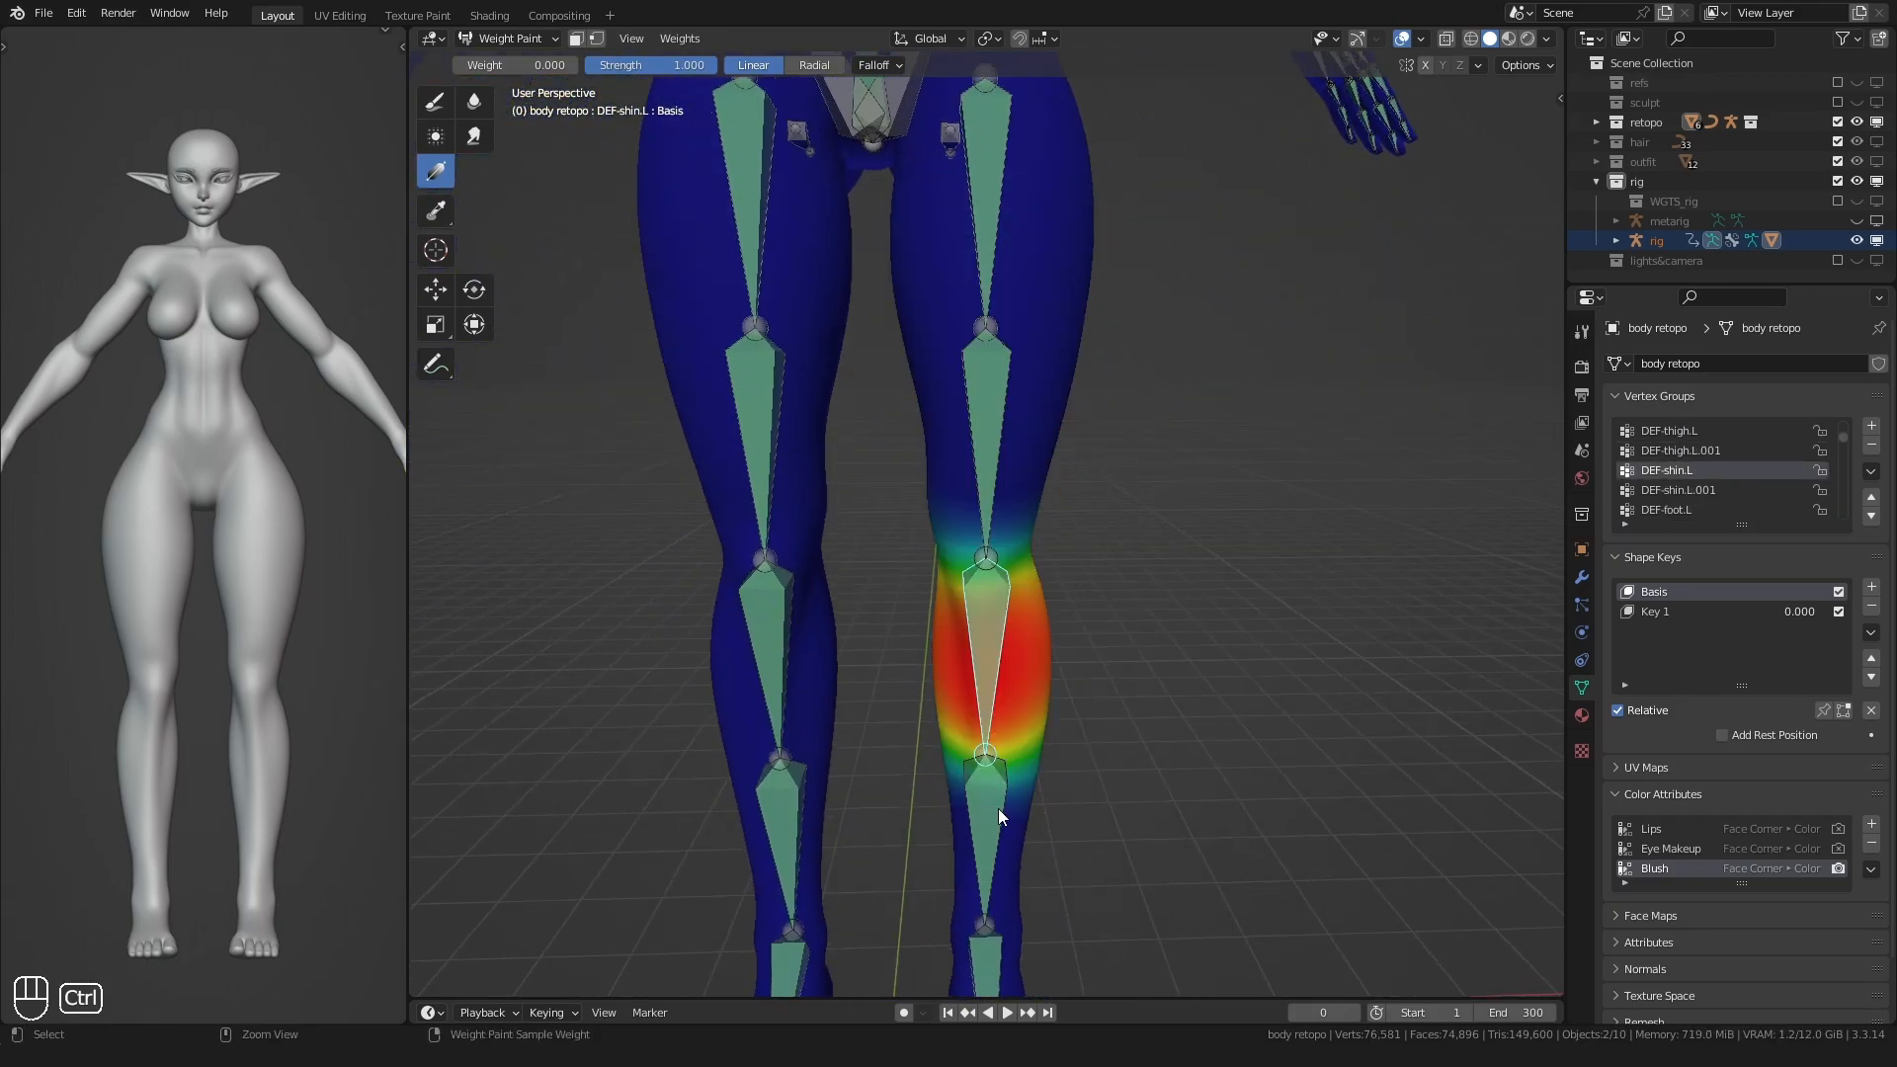
{"action": "left_click", "coordinate": [996, 807], "text": "ctrl"}
{"action": "scroll", "coordinate": [980, 859], "scroll_direction": "down", "scroll_amount": 1}
{"action": "left_click", "coordinate": [980, 904], "text": "ctrl"}
{"action": "scroll", "coordinate": [985, 781], "scroll_direction": "down", "scroll_amount": 3}
{"action": "middle_click_drag", "start_coordinate": [953, 296], "coordinate": [944, 625], "text": "shift"}
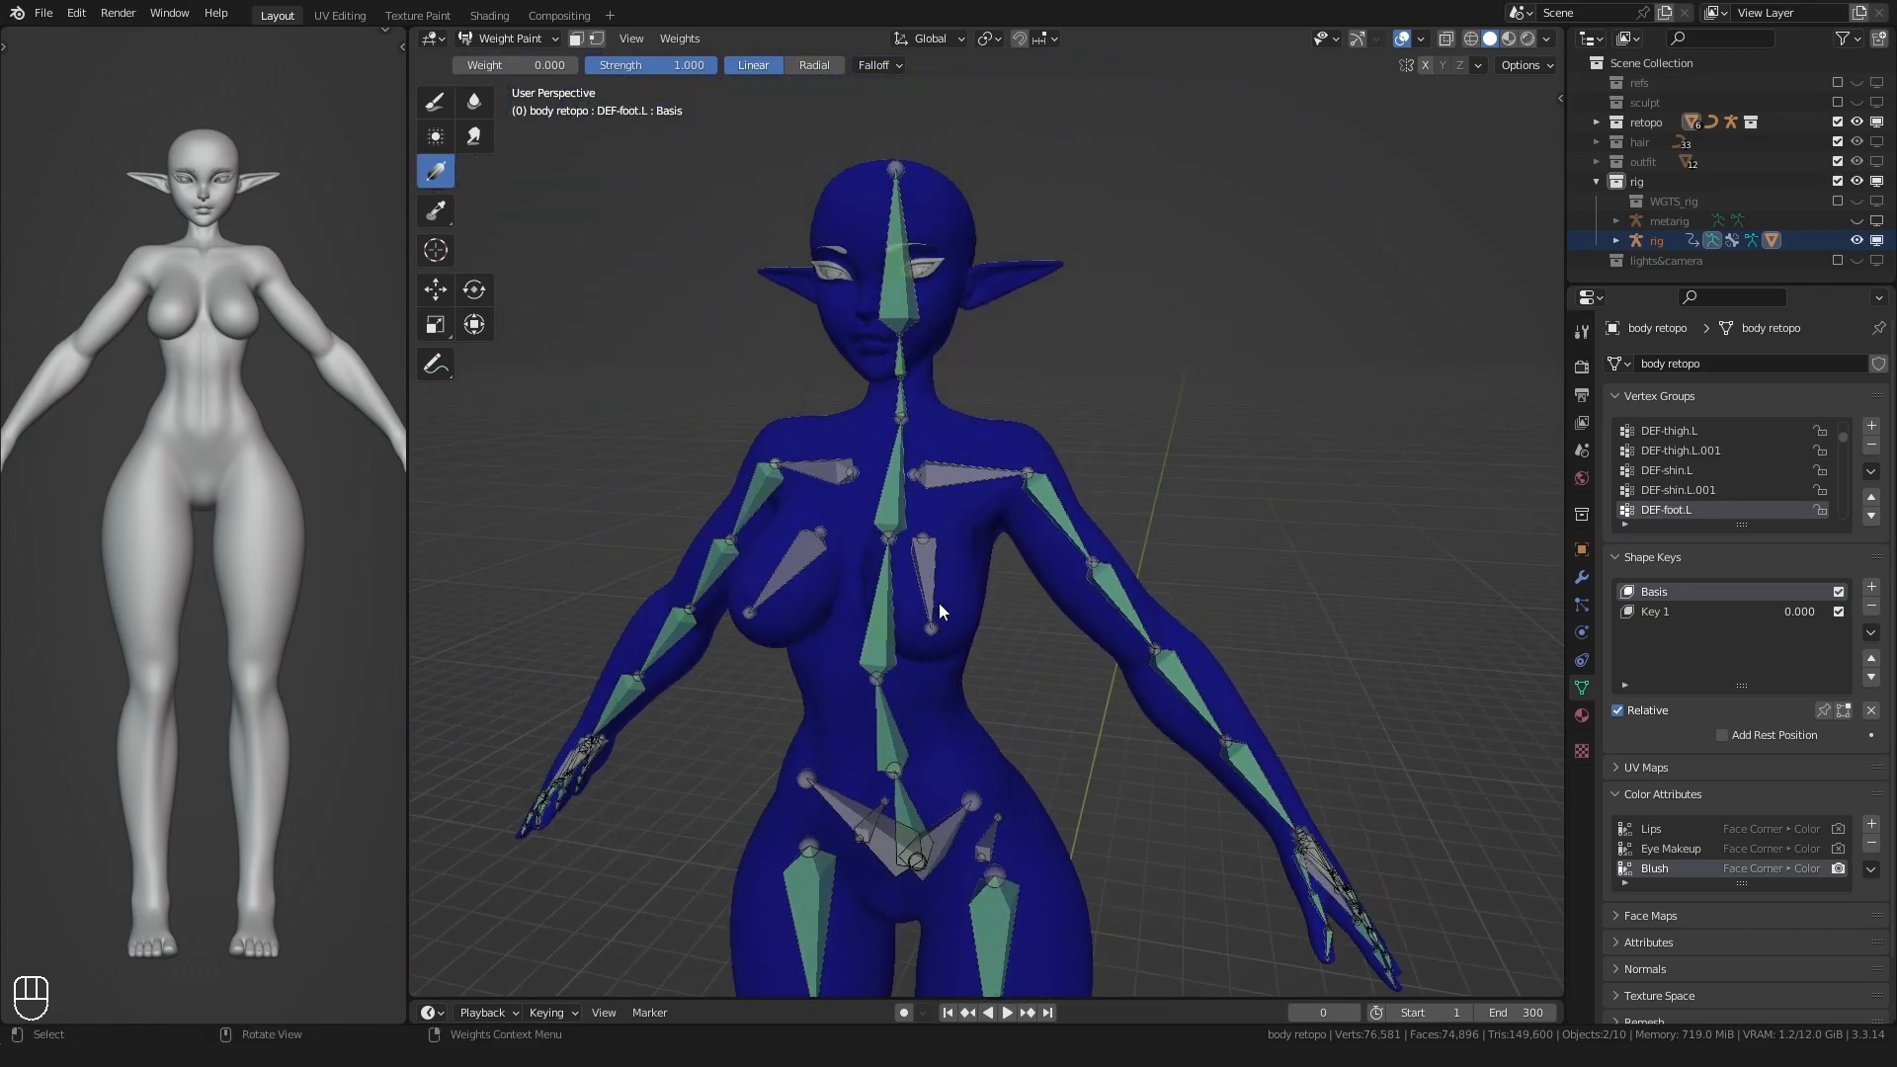
- Examine the weights of the left shoulder, upper-arm, neck and head bones
{"action": "scroll", "coordinate": [951, 607], "scroll_direction": "up", "scroll_amount": 2}
{"action": "left_click", "coordinate": [1012, 450], "text": "ctrl"}
{"action": "left_click", "coordinate": [1104, 500], "text": "ctrl"}
{"action": "left_click", "coordinate": [1170, 626], "text": "ctrl"}
{"action": "middle_click_drag", "start_coordinate": [1023, 543], "coordinate": [1030, 626], "text": "shift"}
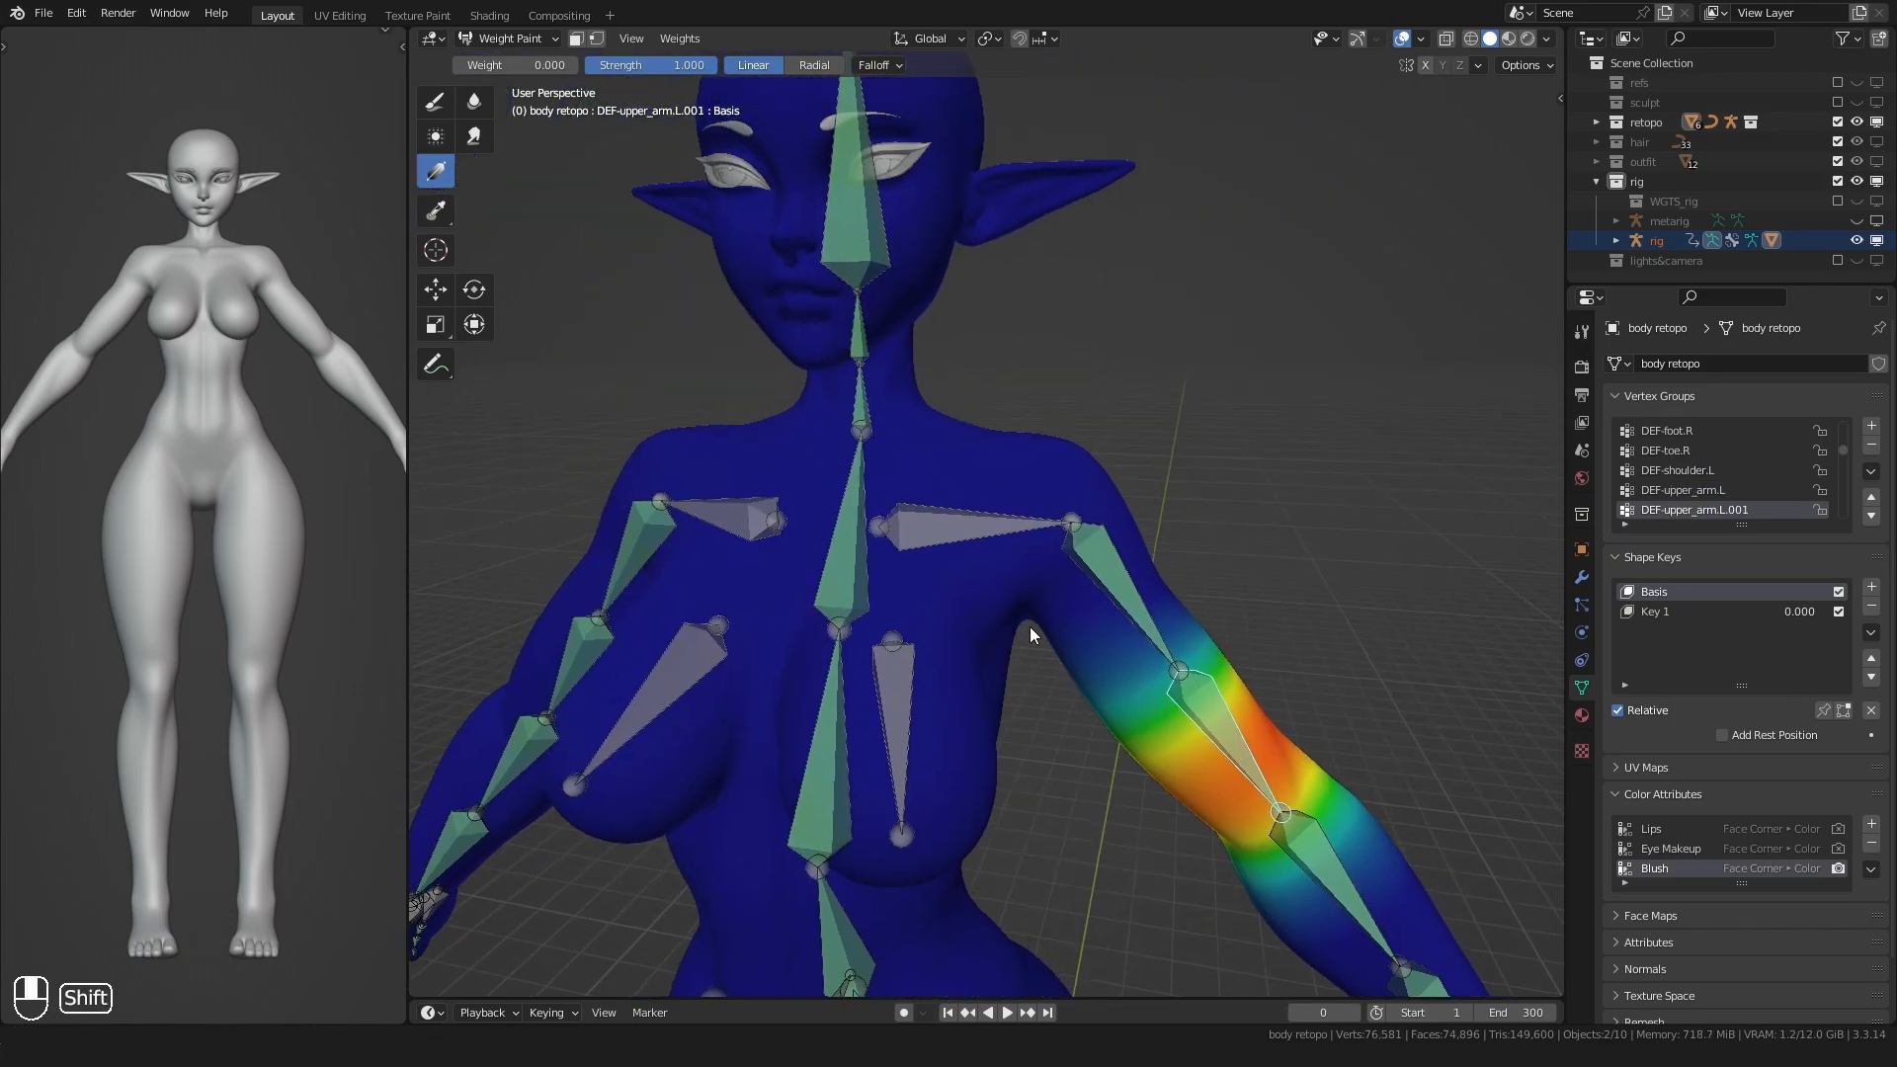
{"action": "left_click", "coordinate": [874, 389], "text": "ctrl"}
{"action": "middle_click_drag", "start_coordinate": [905, 390], "coordinate": [750, 386]}
{"action": "middle_click_drag", "start_coordinate": [889, 306], "coordinate": [1047, 395], "text": "shift"}
{"action": "left_click", "coordinate": [1080, 358], "text": "ctrl"}
{"action": "middle_click_drag", "start_coordinate": [1260, 415], "coordinate": [1119, 423]}
- Mask painting to the head, clear its DEF-spine.004 weights to 0 with the gradient, and turn the mask off
{"action": "left_click", "coordinate": [1140, 435], "text": "ctrl"}
{"action": "left_click", "coordinate": [1138, 509], "text": "ctrl"}
{"action": "scroll", "coordinate": [1028, 544], "scroll_direction": "down", "scroll_amount": 2}
{"action": "mouse_move", "coordinate": [741, 617]}
{"action": "middle_mouse_down"}
{"action": "mouse_move", "coordinate": [874, 603]}
{"action": "mouse_move", "coordinate": [994, 626]}
{"action": "mouse_move", "coordinate": [913, 578]}
{"action": "mouse_move", "coordinate": [941, 541]}
{"action": "middle_mouse_up"}
{"action": "scroll", "coordinate": [913, 578], "scroll_direction": "up", "scroll_amount": 3}
{"action": "key", "text": "Tab"}
{"action": "key", "text": "Tab"}
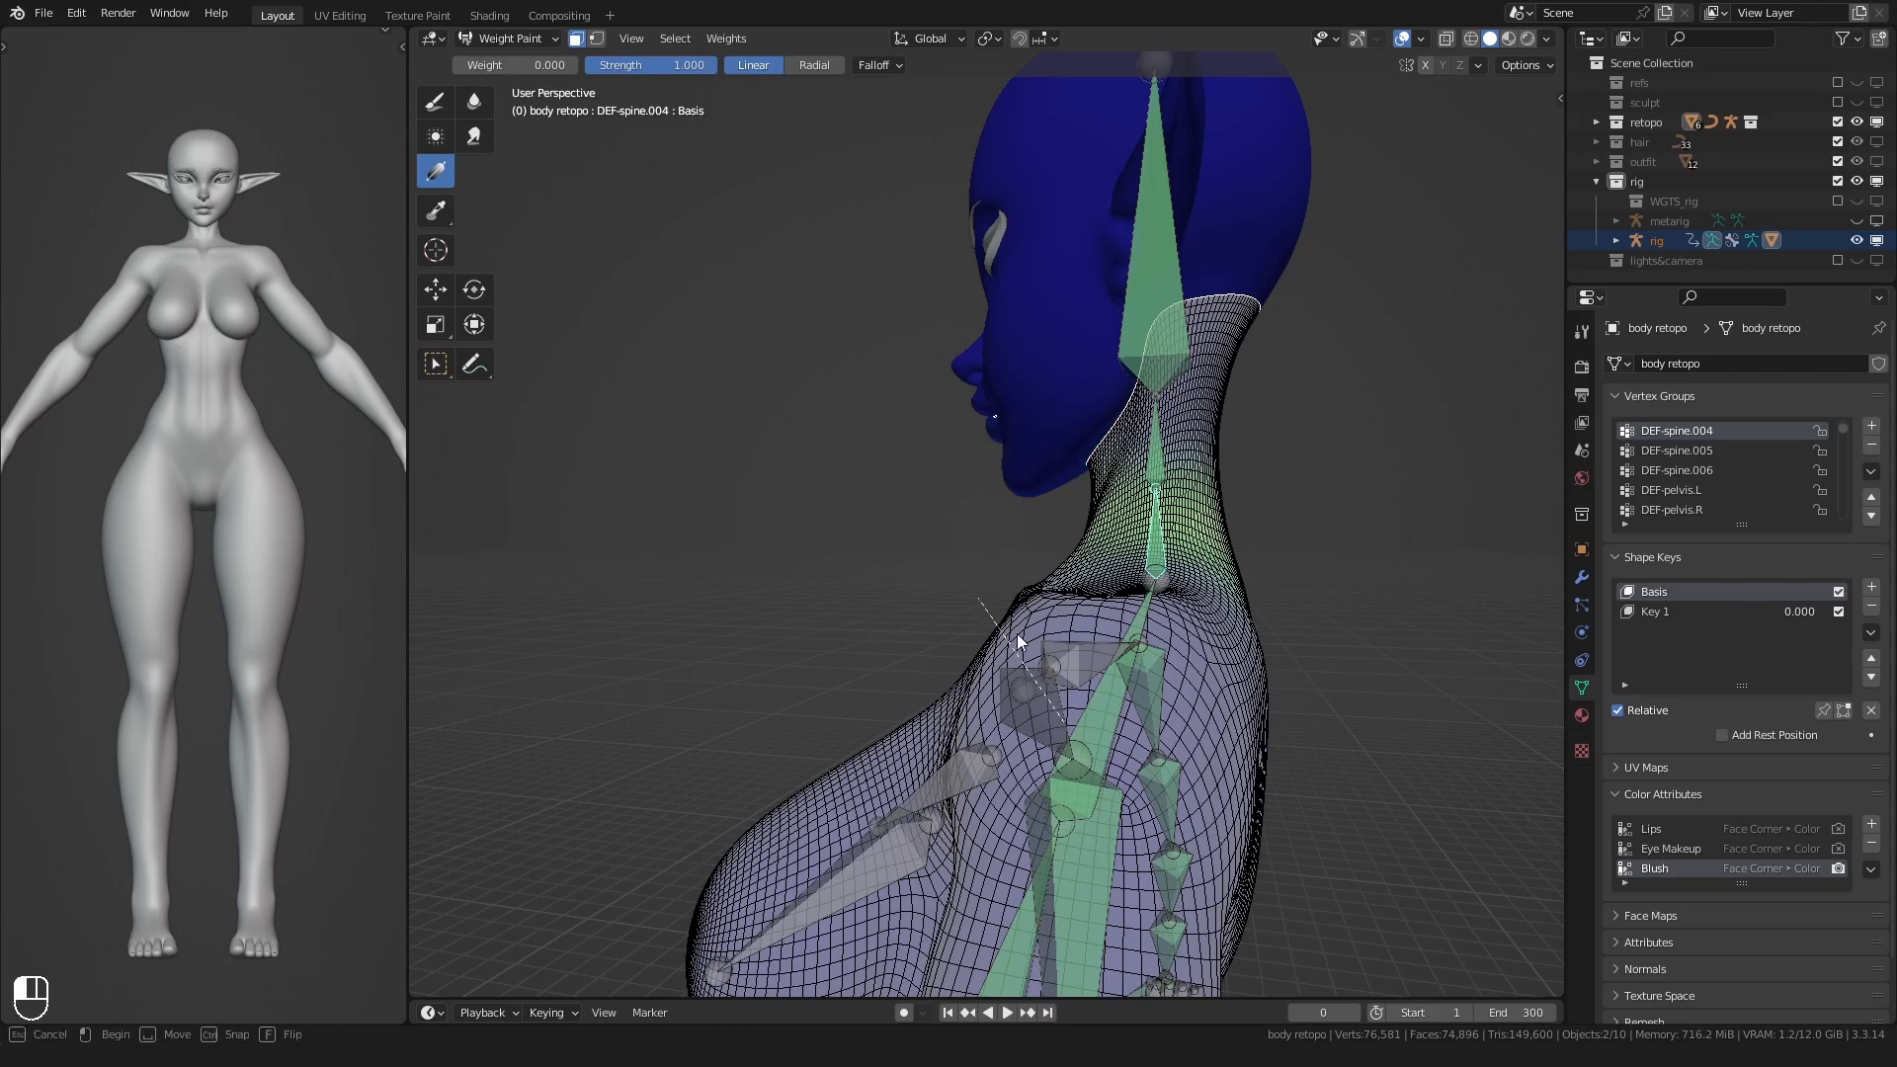
{"action": "left_click", "coordinate": [576, 41]}
- Examine the weights of the left leg bones from the thigh down to the shin, foot and toes
{"action": "mouse_move", "coordinate": [989, 420]}
{"action": "middle_mouse_down"}
{"action": "mouse_move", "coordinate": [881, 411]}
{"action": "mouse_move", "coordinate": [1186, 445]}
{"action": "middle_mouse_up"}
{"action": "scroll", "coordinate": [915, 423], "scroll_direction": "down", "scroll_amount": 2}
{"action": "scroll", "coordinate": [886, 646], "scroll_direction": "down", "scroll_amount": 4}
{"action": "middle_click_drag", "start_coordinate": [886, 647], "coordinate": [904, 257], "text": "shift"}
{"action": "middle_click_drag", "start_coordinate": [919, 524], "coordinate": [962, 554]}
{"action": "left_click", "coordinate": [1029, 573], "text": "ctrl"}
{"action": "middle_click_drag", "start_coordinate": [991, 642], "coordinate": [970, 483], "text": "shift"}
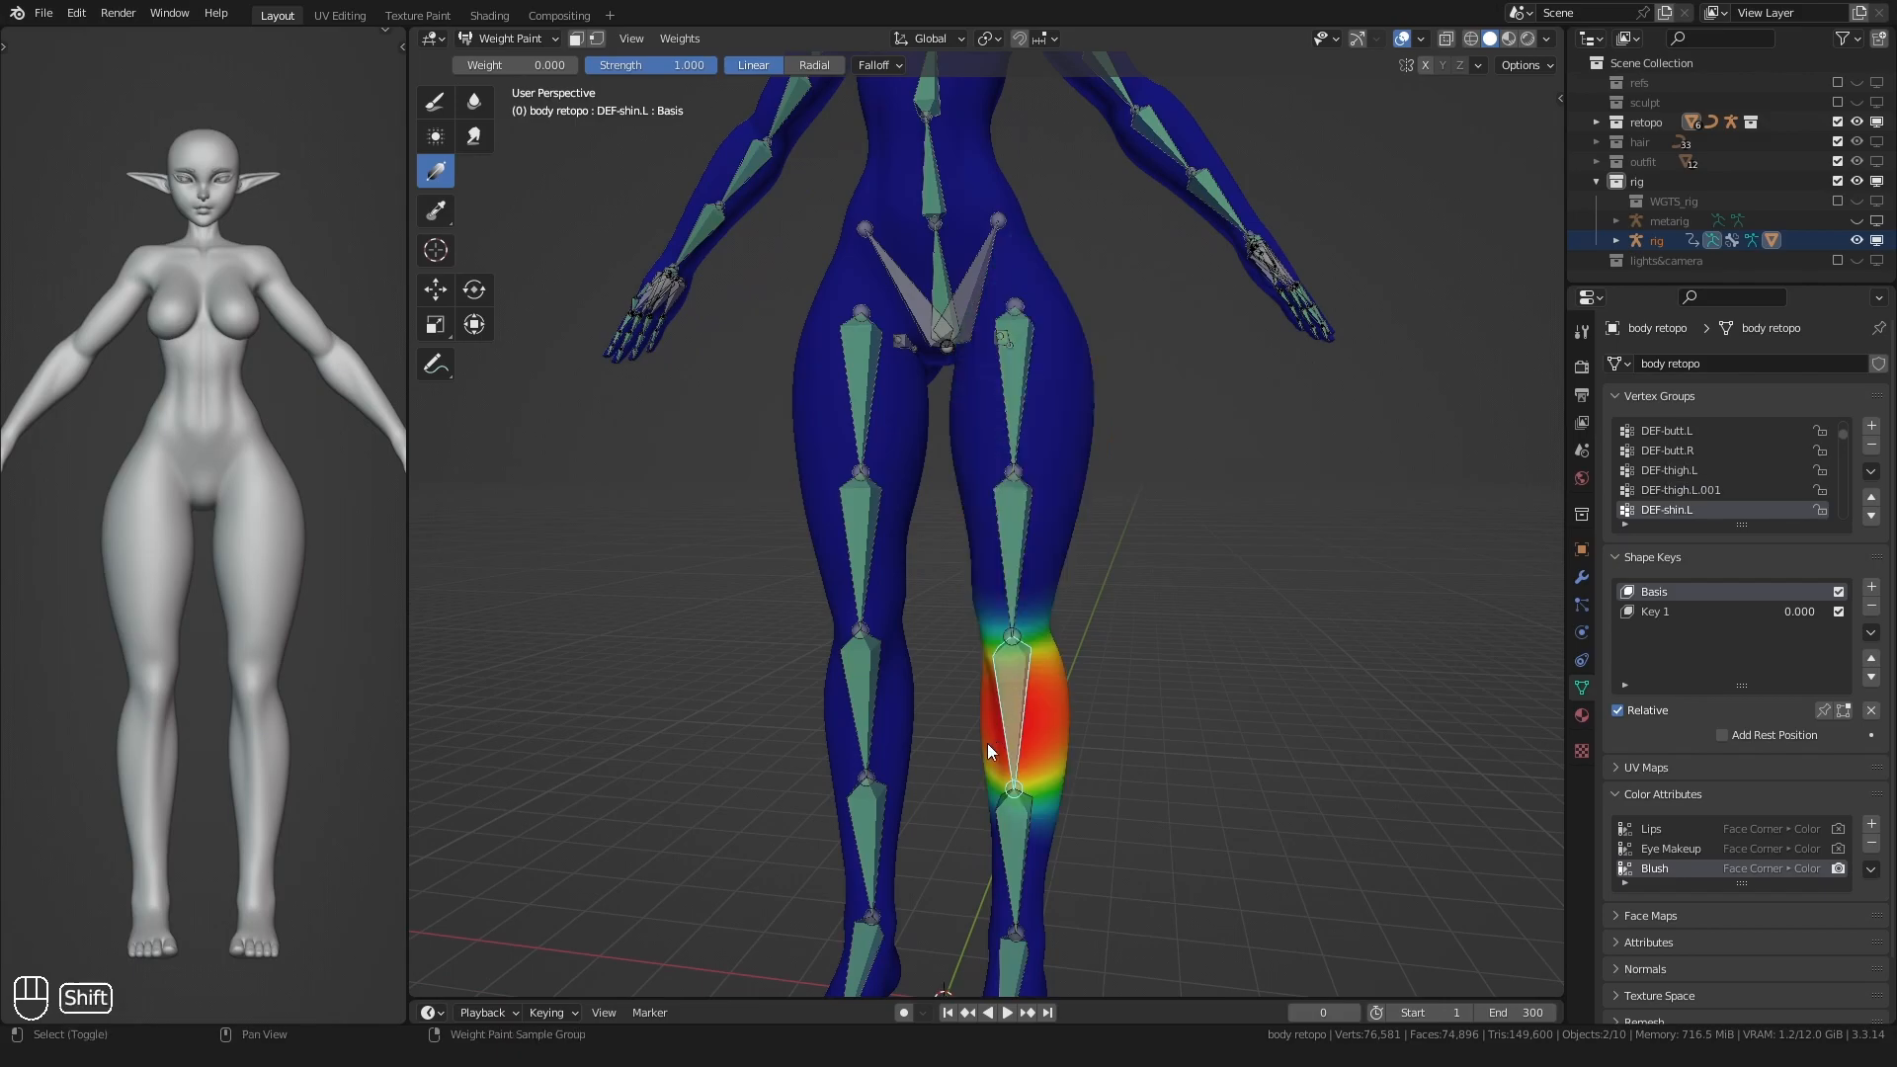
{"action": "middle_click_drag", "start_coordinate": [993, 738], "coordinate": [1017, 533], "text": "shift"}
{"action": "left_click", "coordinate": [1021, 514], "text": "ctrl"}
{"action": "left_click", "coordinate": [1016, 642], "text": "ctrl"}
{"action": "scroll", "coordinate": [1008, 768], "scroll_direction": "up", "scroll_amount": 3}
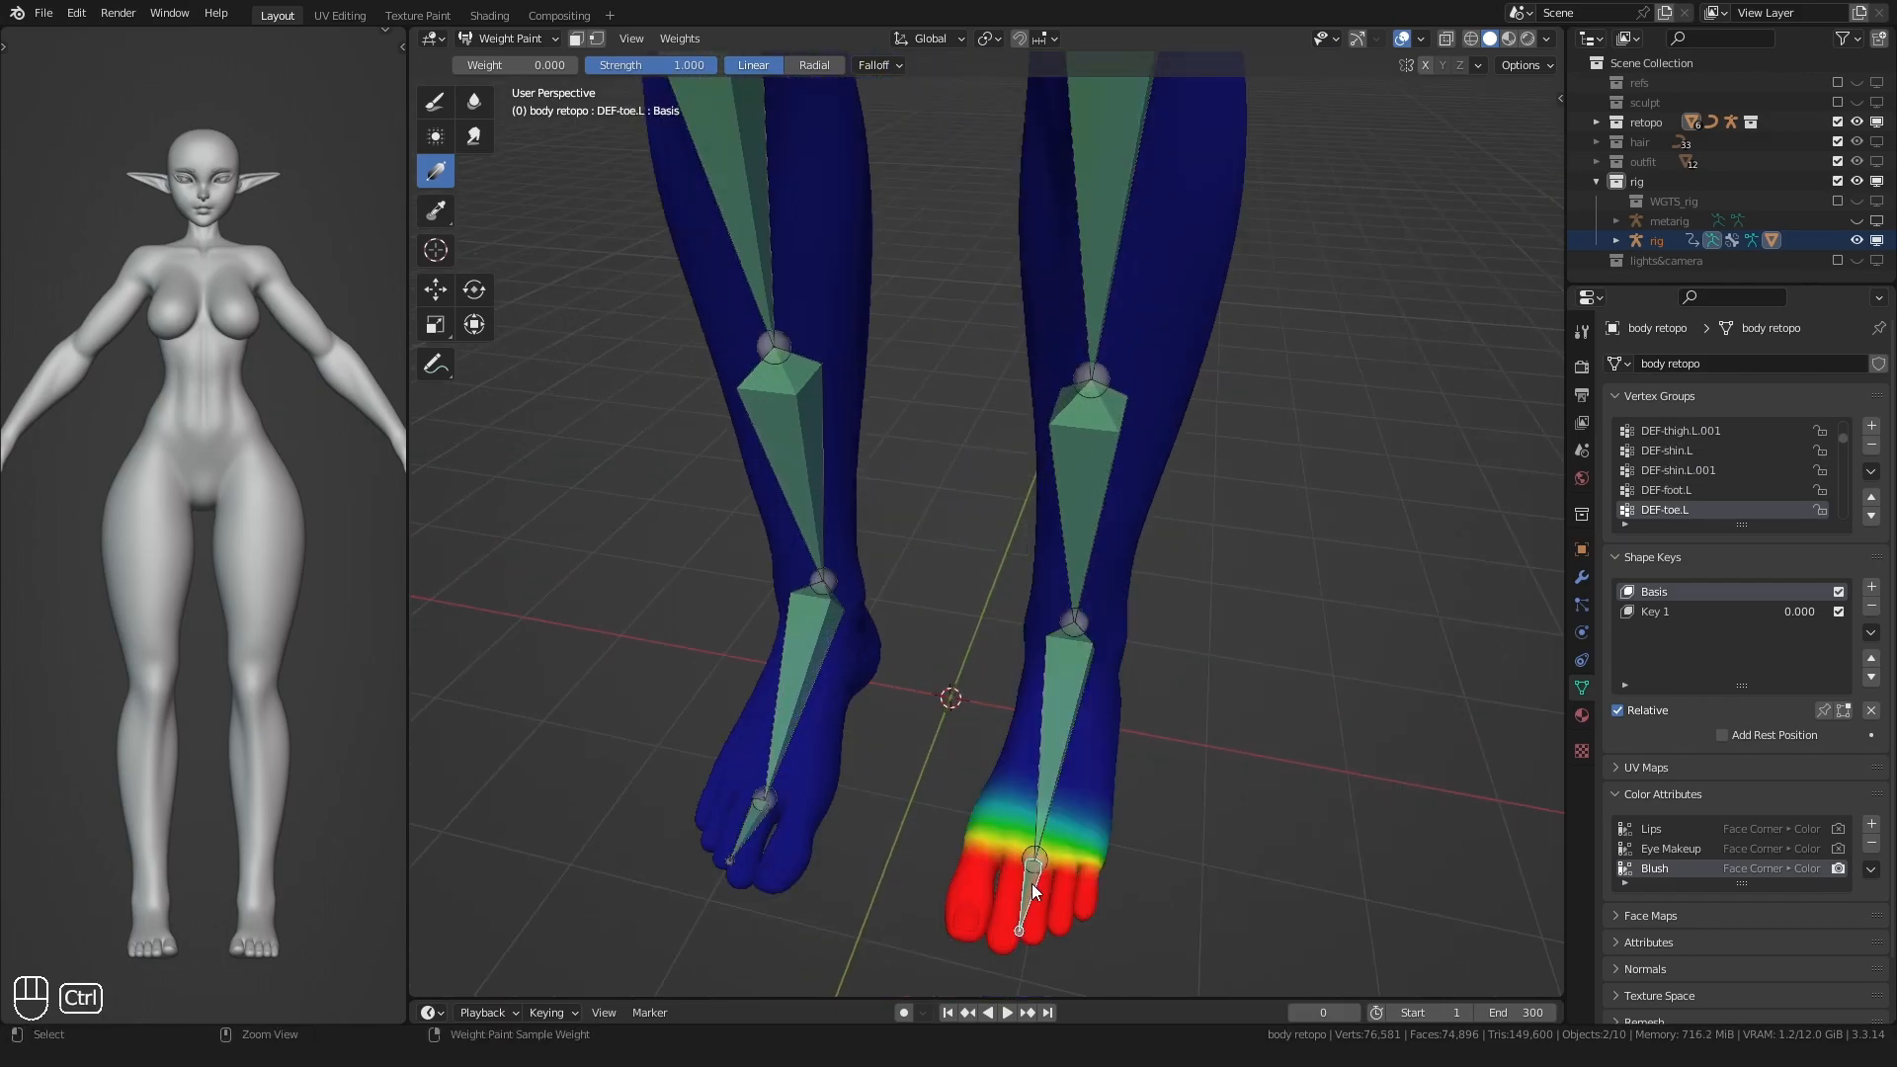
{"action": "scroll", "coordinate": [1029, 883], "scroll_direction": "down", "scroll_amount": 4}
{"action": "middle_click_drag", "start_coordinate": [1015, 749], "coordinate": [1038, 515]}
- Leave Weight Paint, select the rig and display only its torso control layer
{"action": "left_click", "coordinate": [1580, 580]}
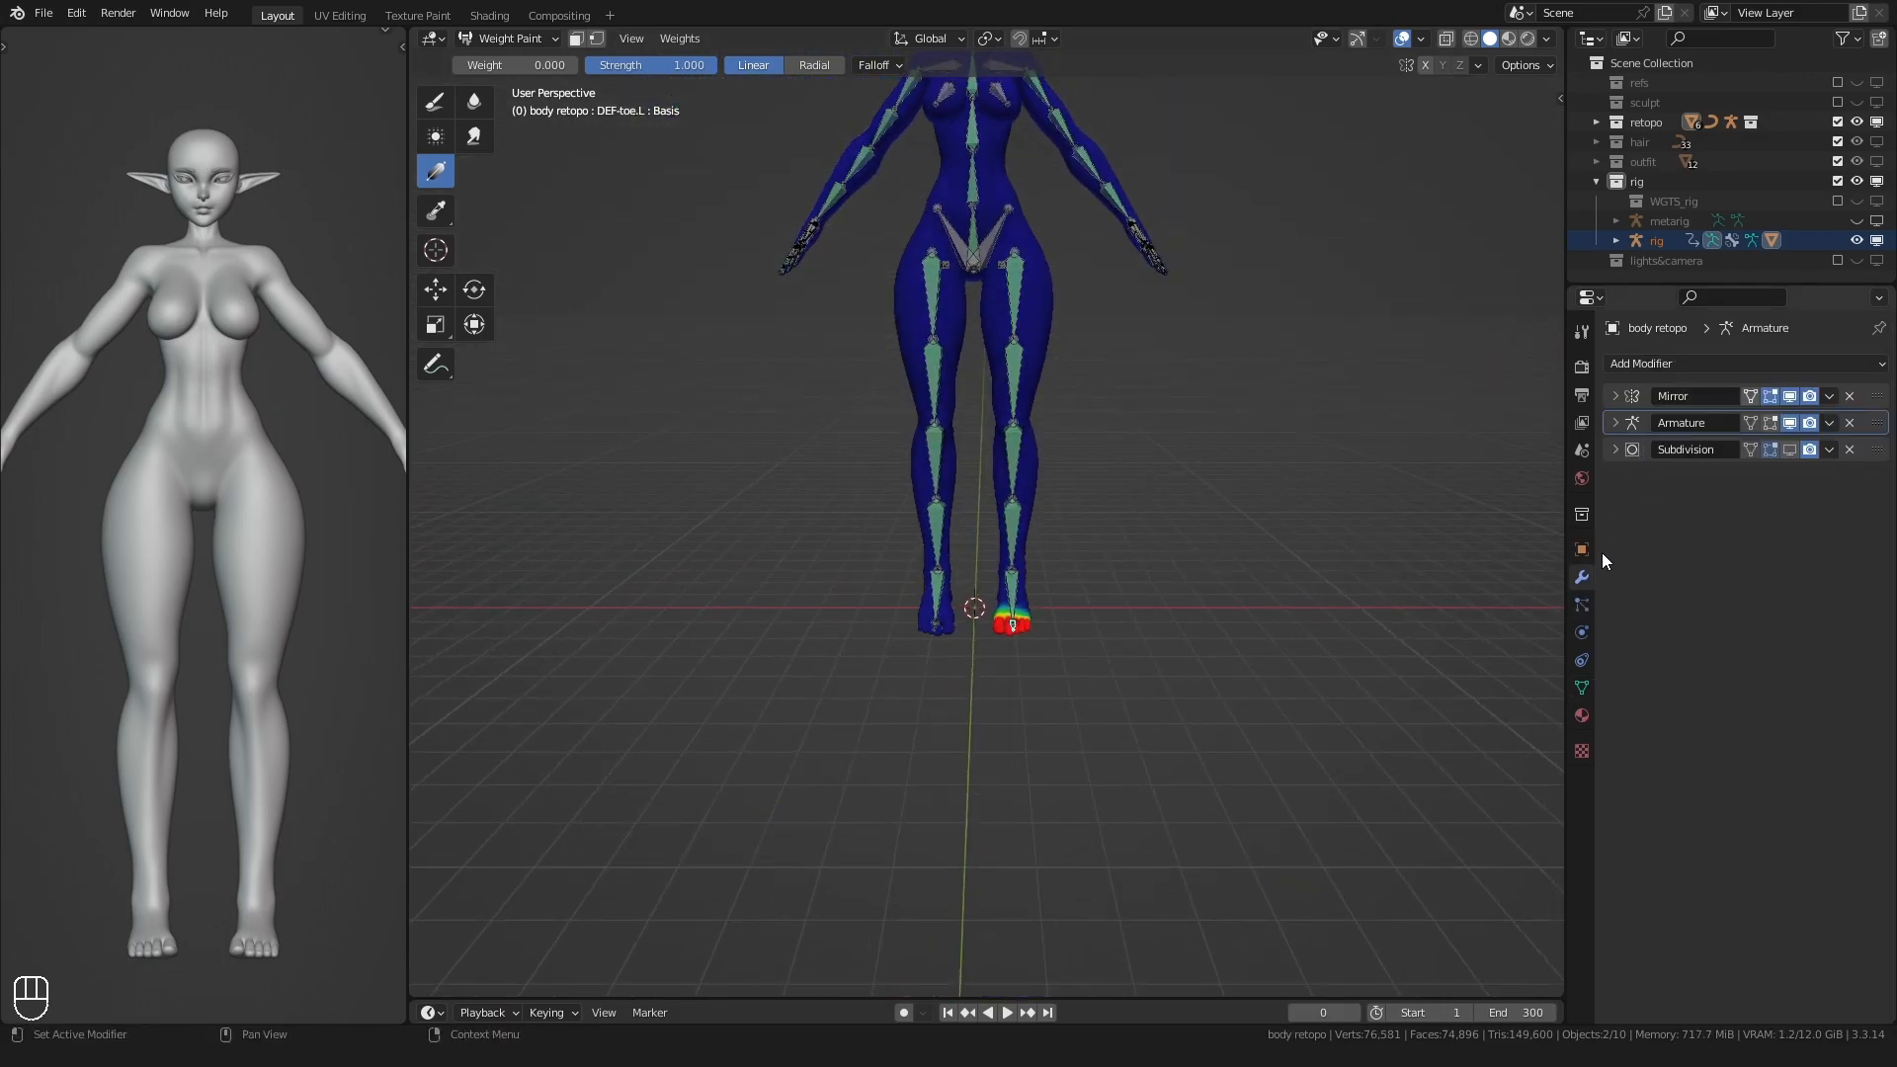
{"action": "left_click", "coordinate": [857, 536]}
{"action": "left_click", "coordinate": [927, 361]}
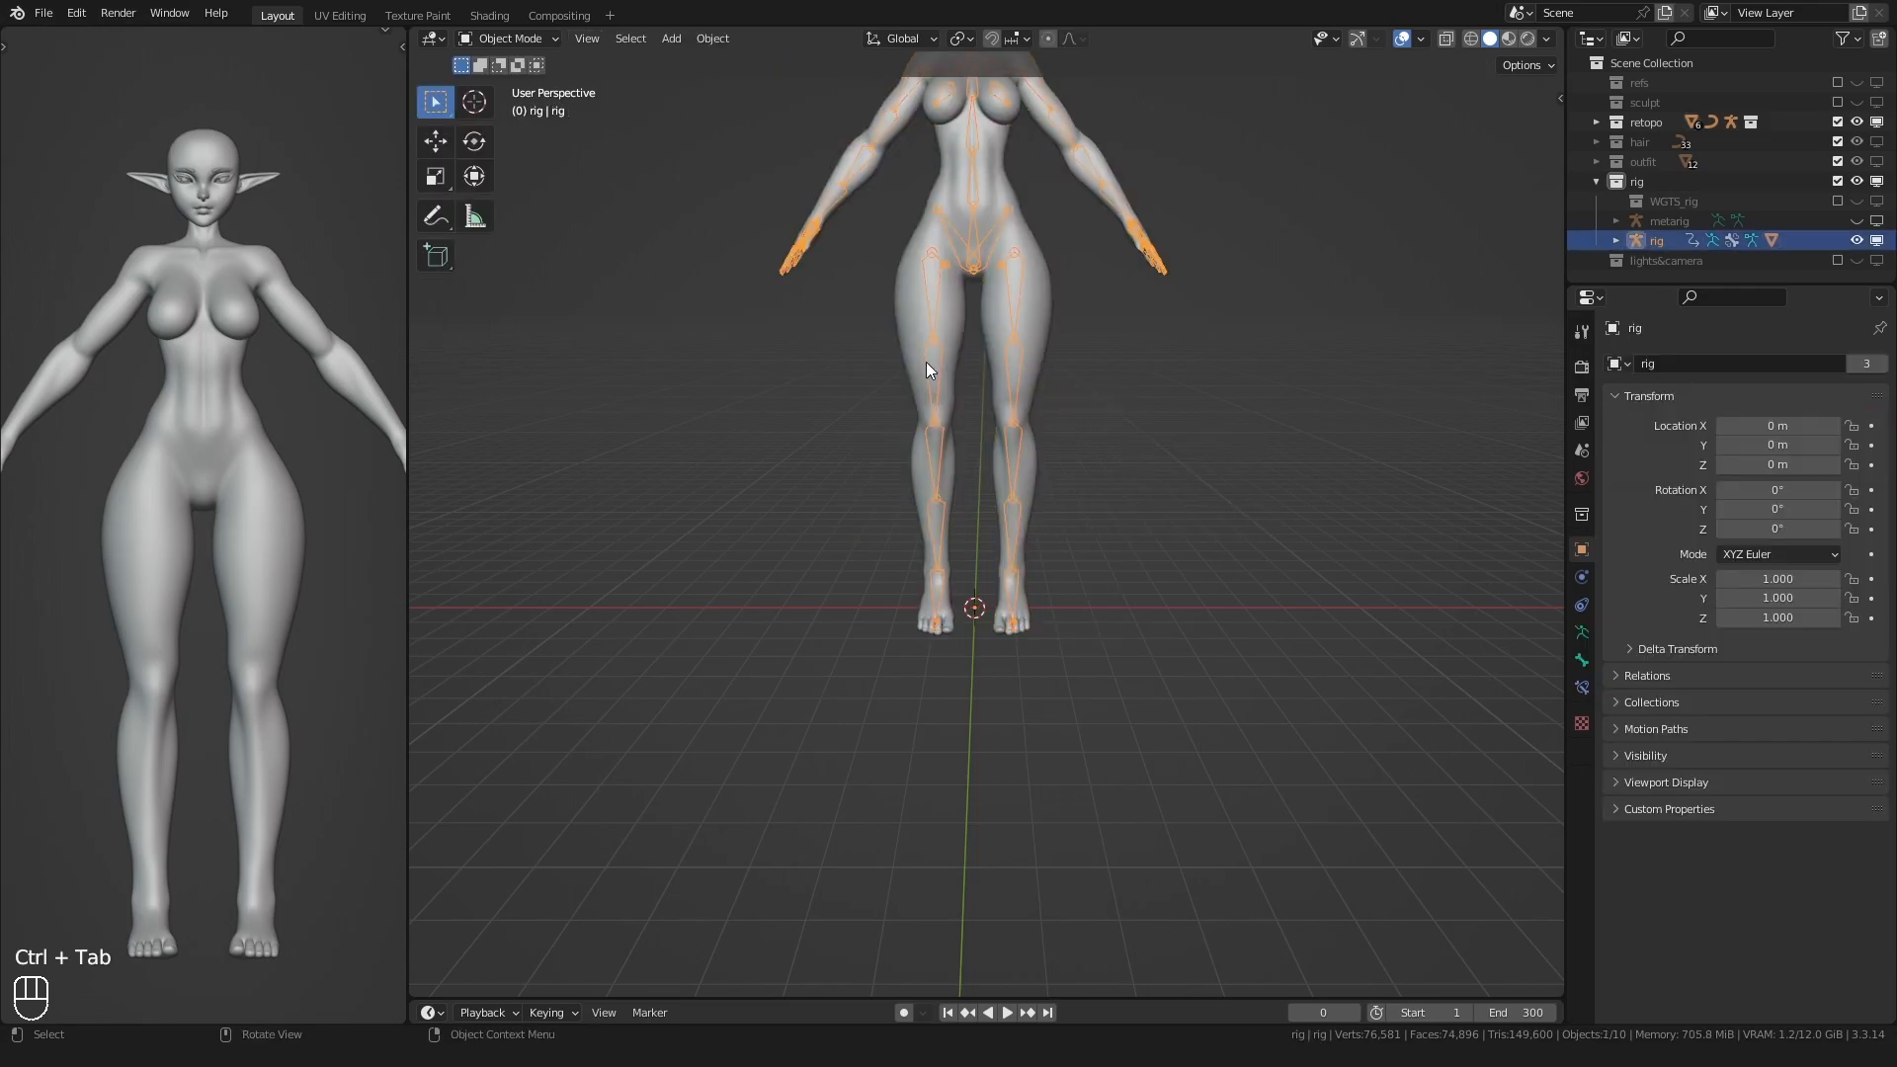
{"action": "left_click", "coordinate": [1581, 632]}
{"action": "left_click", "coordinate": [1666, 472]}
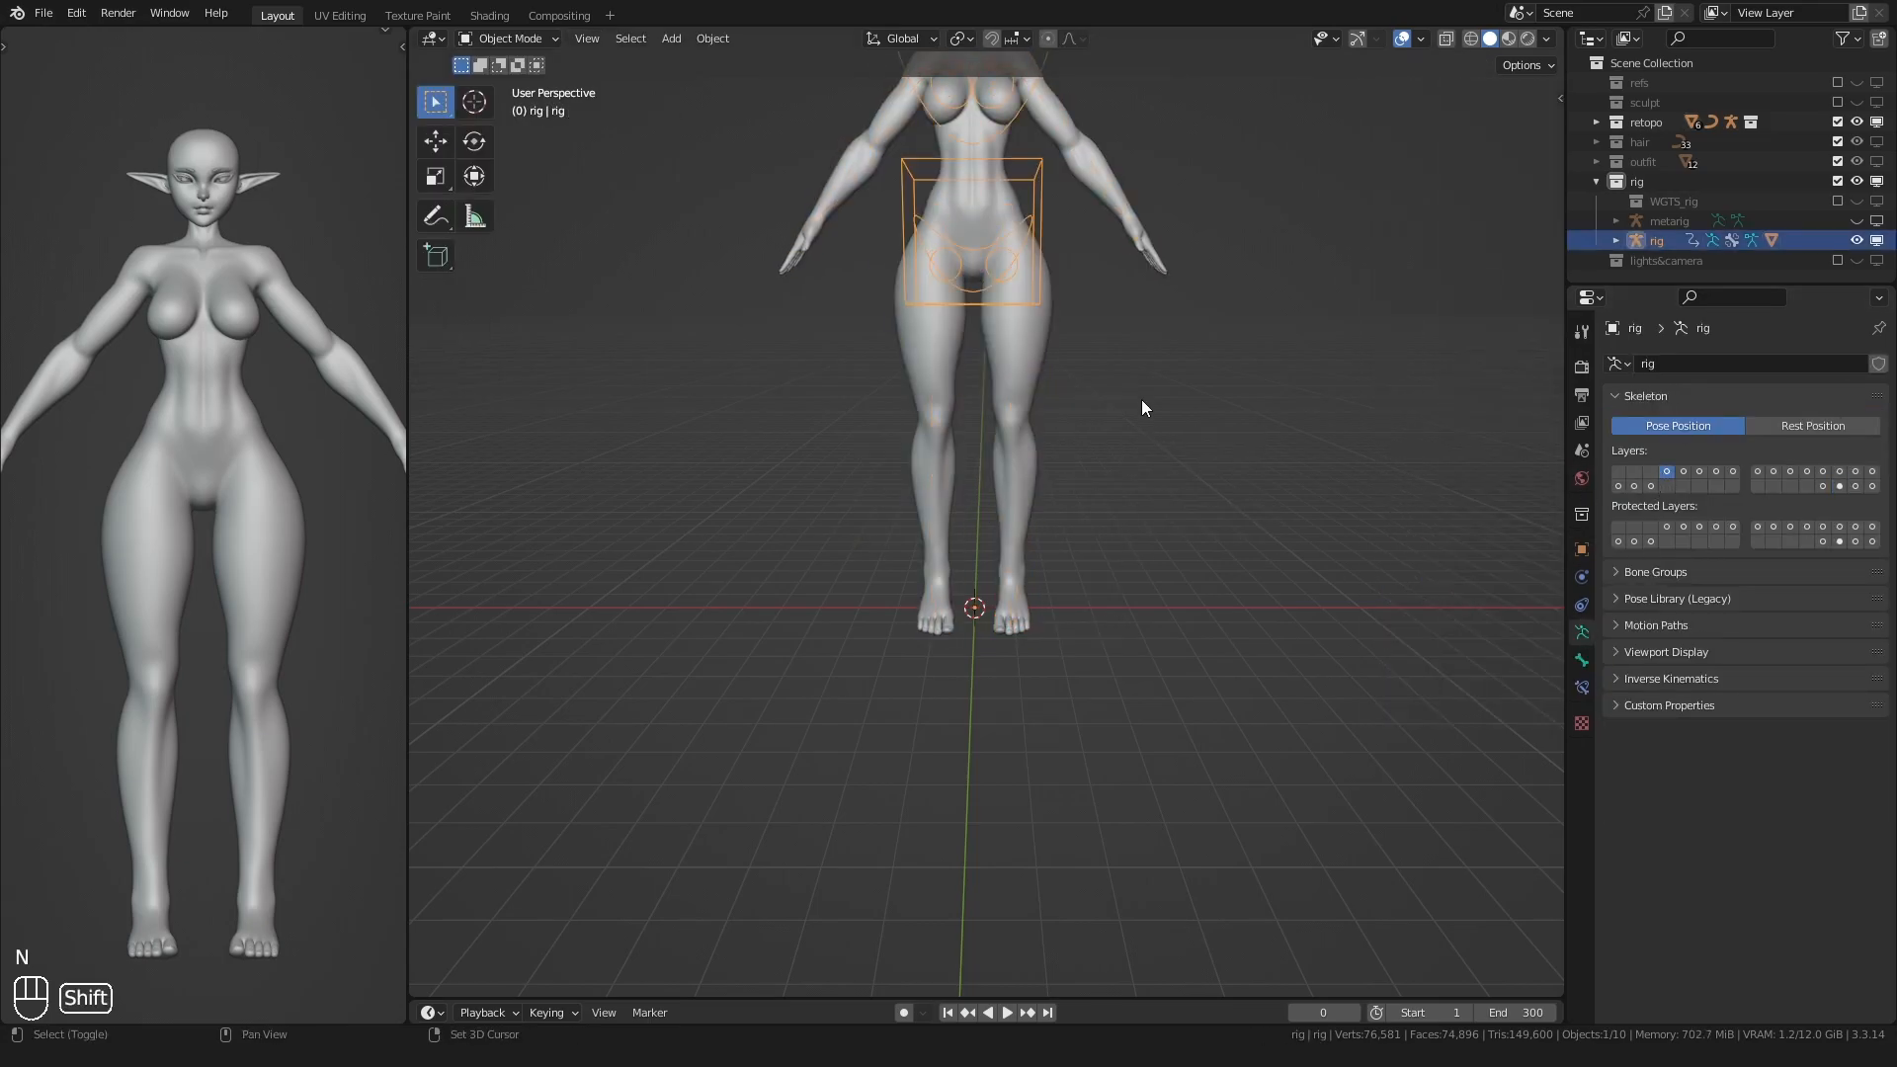
- Also show the rig layers Fingers, Fingers (Detail), Arm IK and Leg IK for both sides, and Root
{"action": "key", "text": "n"}
{"action": "left_click", "coordinate": [1551, 102]}
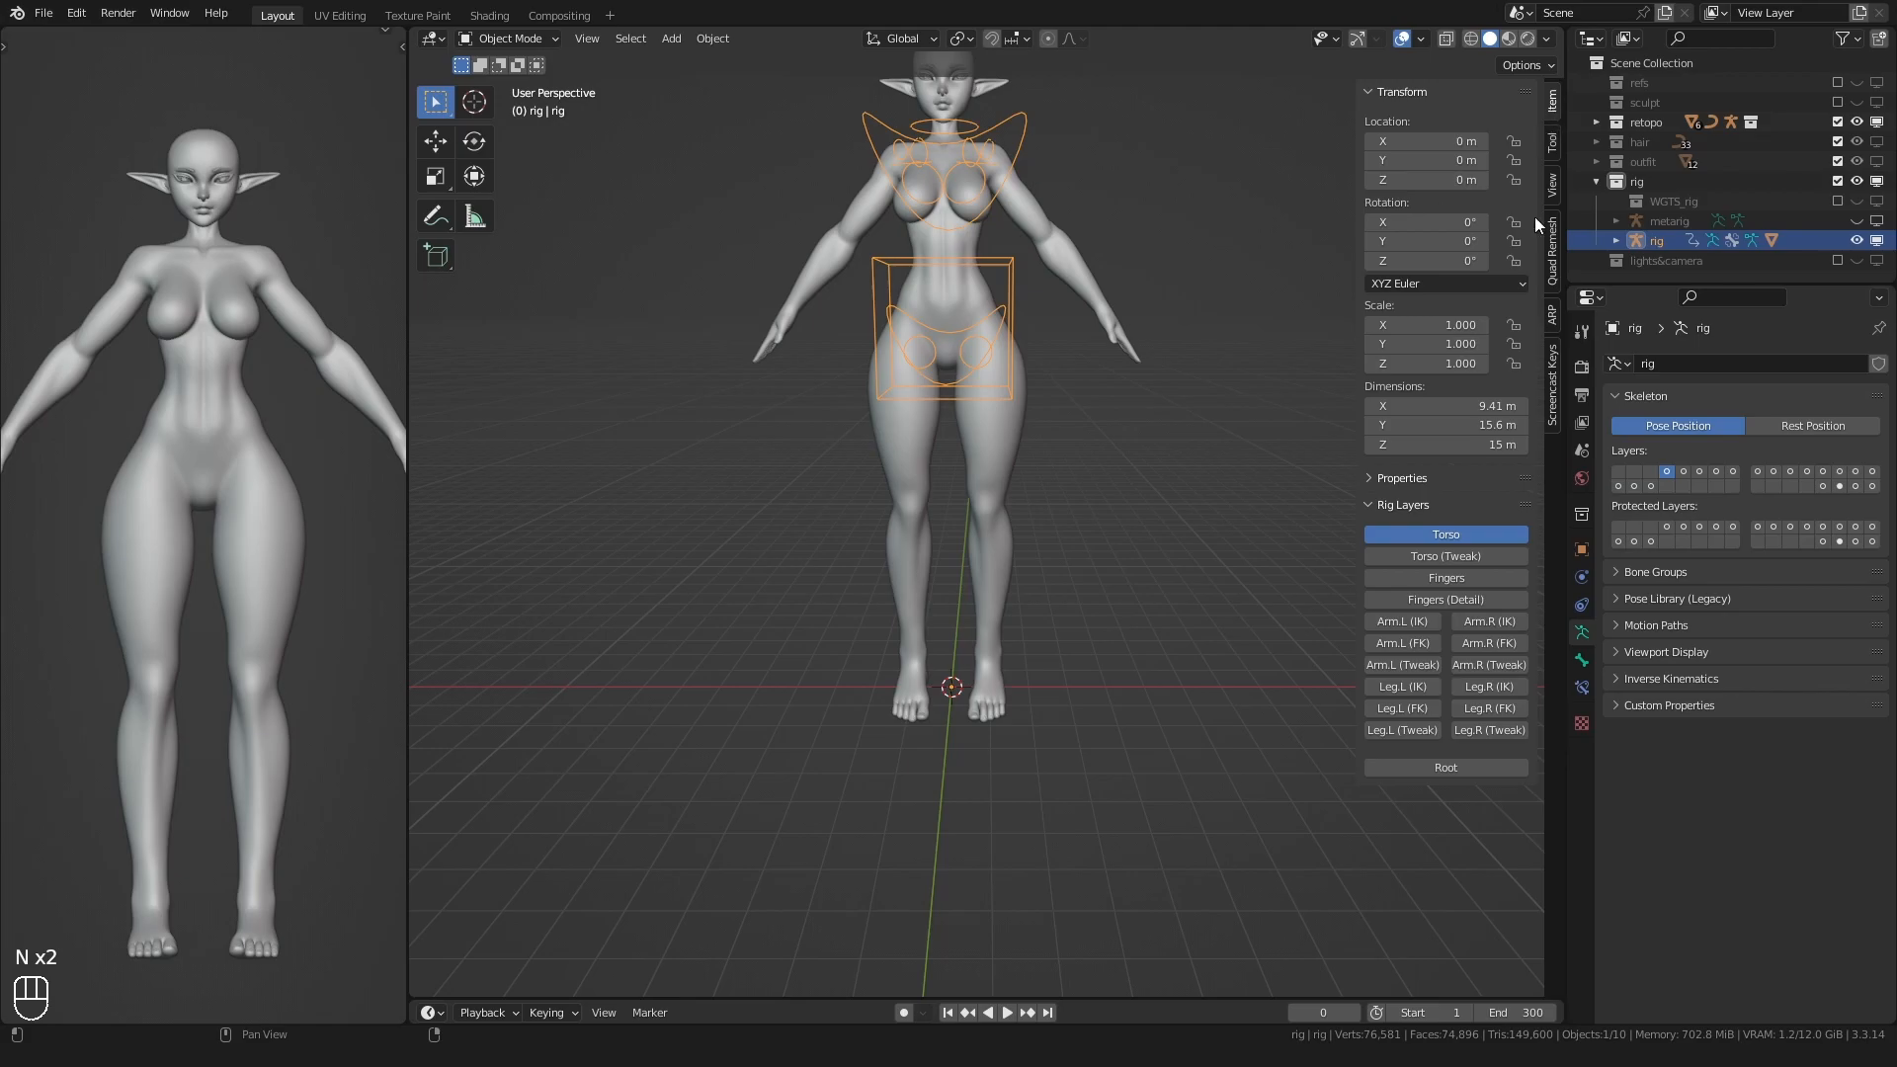
{"action": "left_click", "coordinate": [1437, 578]}
{"action": "left_click", "coordinate": [1439, 598]}
{"action": "left_click", "coordinate": [1423, 620]}
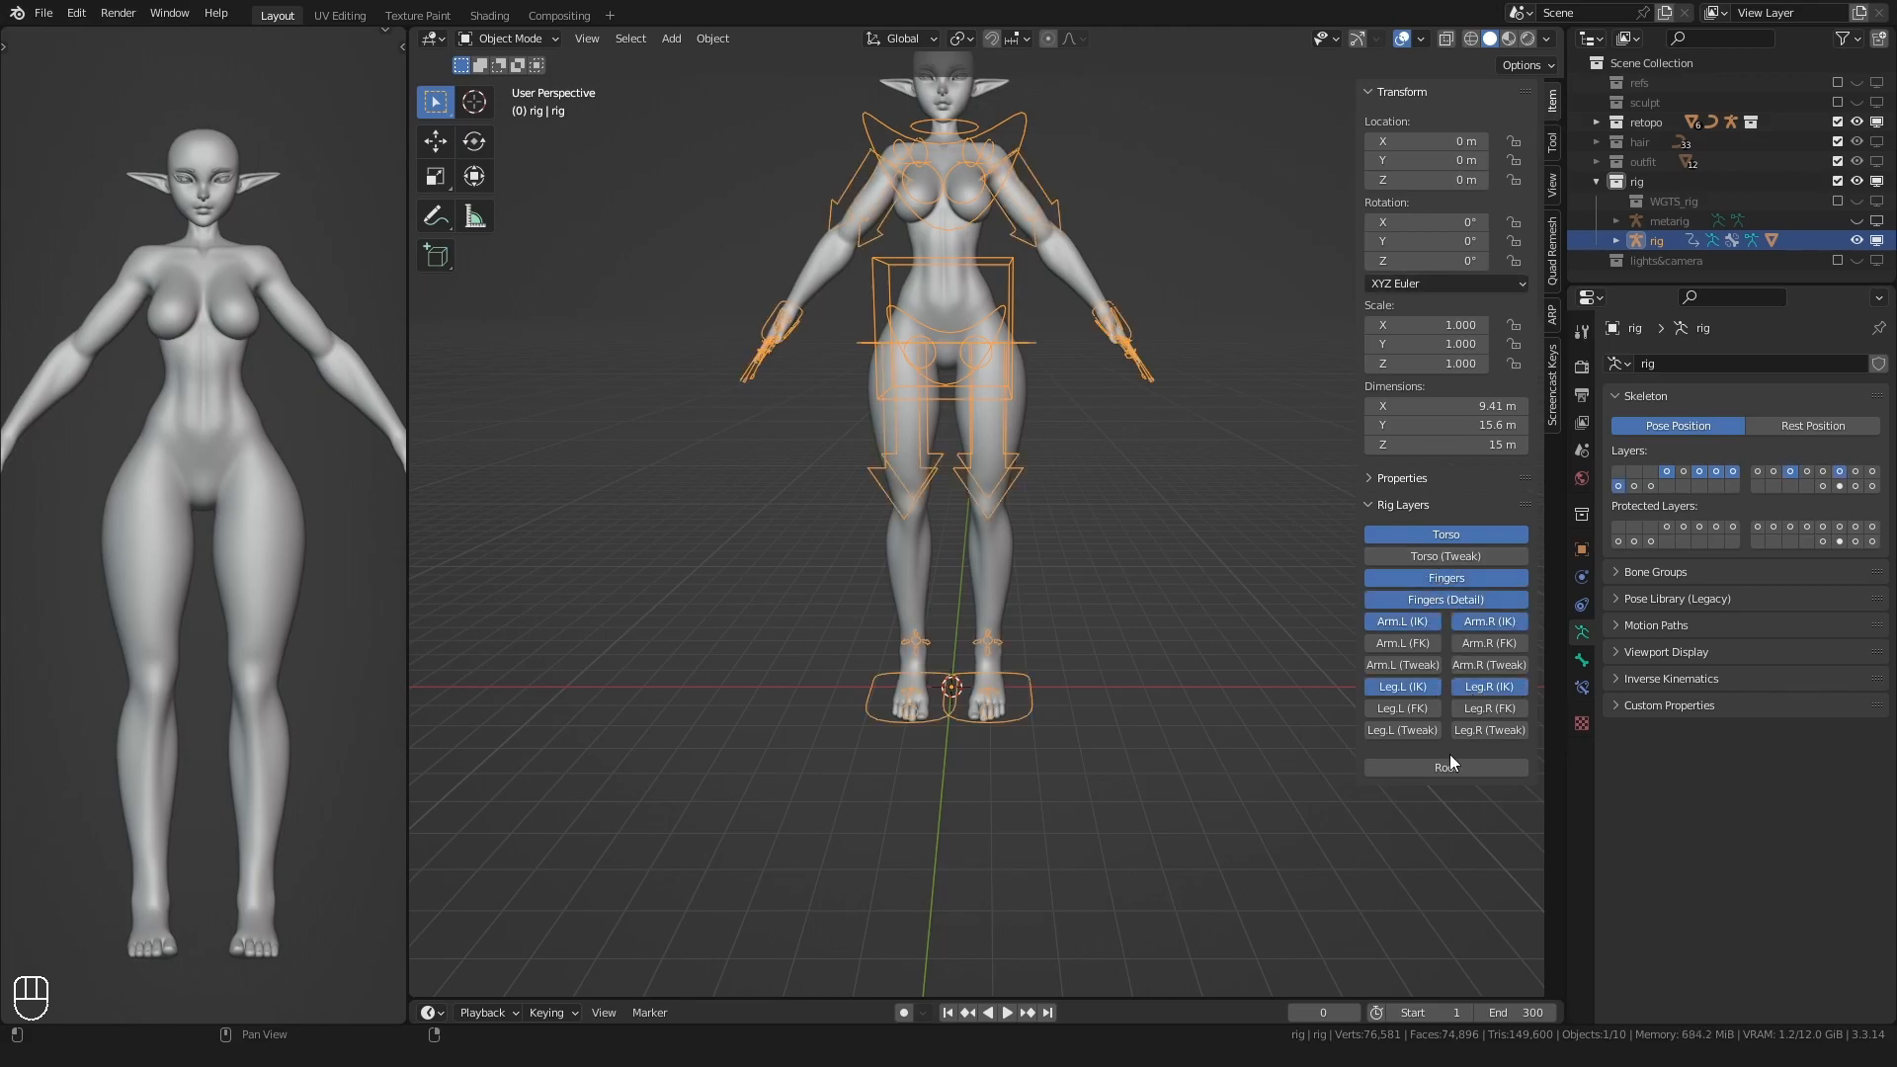
- Enter Pose Mode and try moving the right foot control foot_ik.R
{"action": "key", "text": "ctrl+Tab"}
{"action": "left_click", "coordinate": [878, 701]}
{"action": "key", "text": "g"}
{"action": "right_click", "coordinate": [863, 644]}
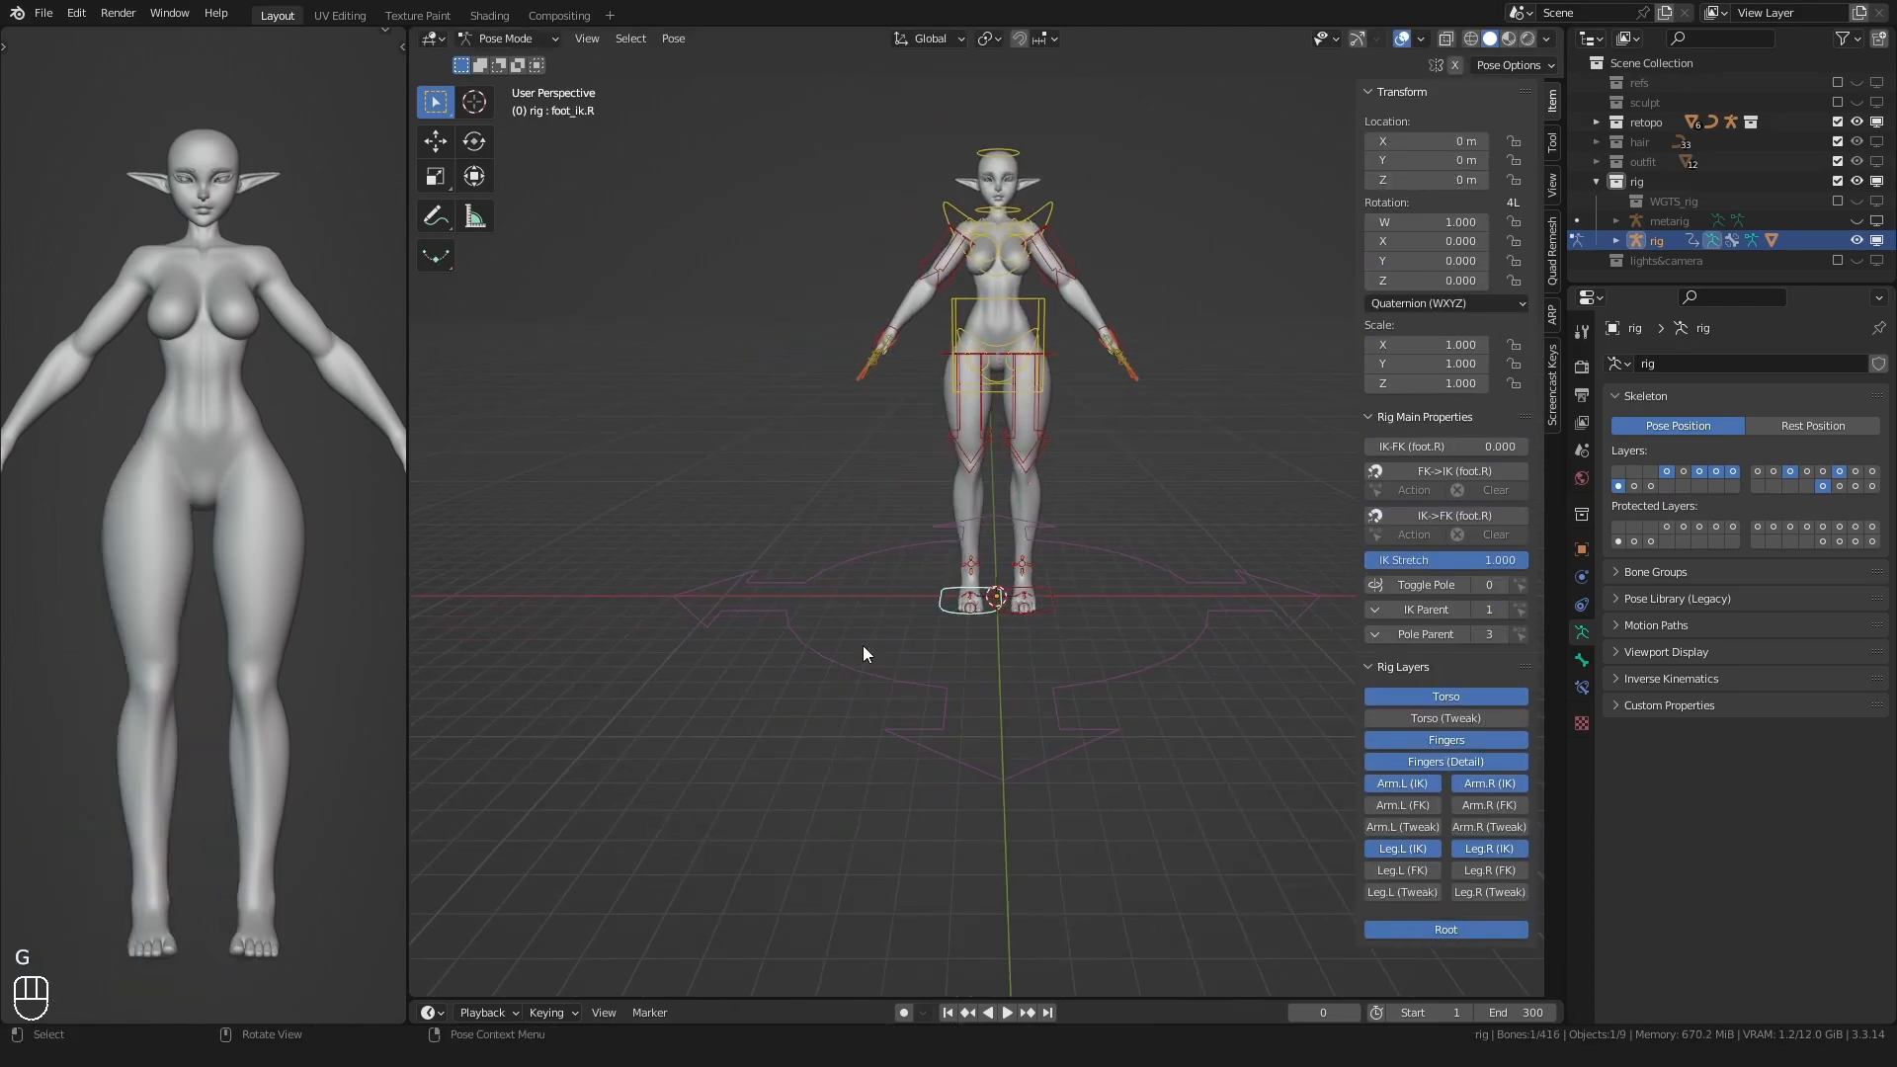
- Set IK Stretch to 0.000 on both hand and both foot IK controls, and test-move the right foot
{"action": "scroll", "coordinate": [883, 661], "scroll_direction": "up", "scroll_amount": 2}
{"action": "middle_click_drag", "start_coordinate": [1124, 642], "coordinate": [1006, 524], "text": "shift"}
{"action": "left_click", "coordinate": [1010, 650], "text": "shift"}
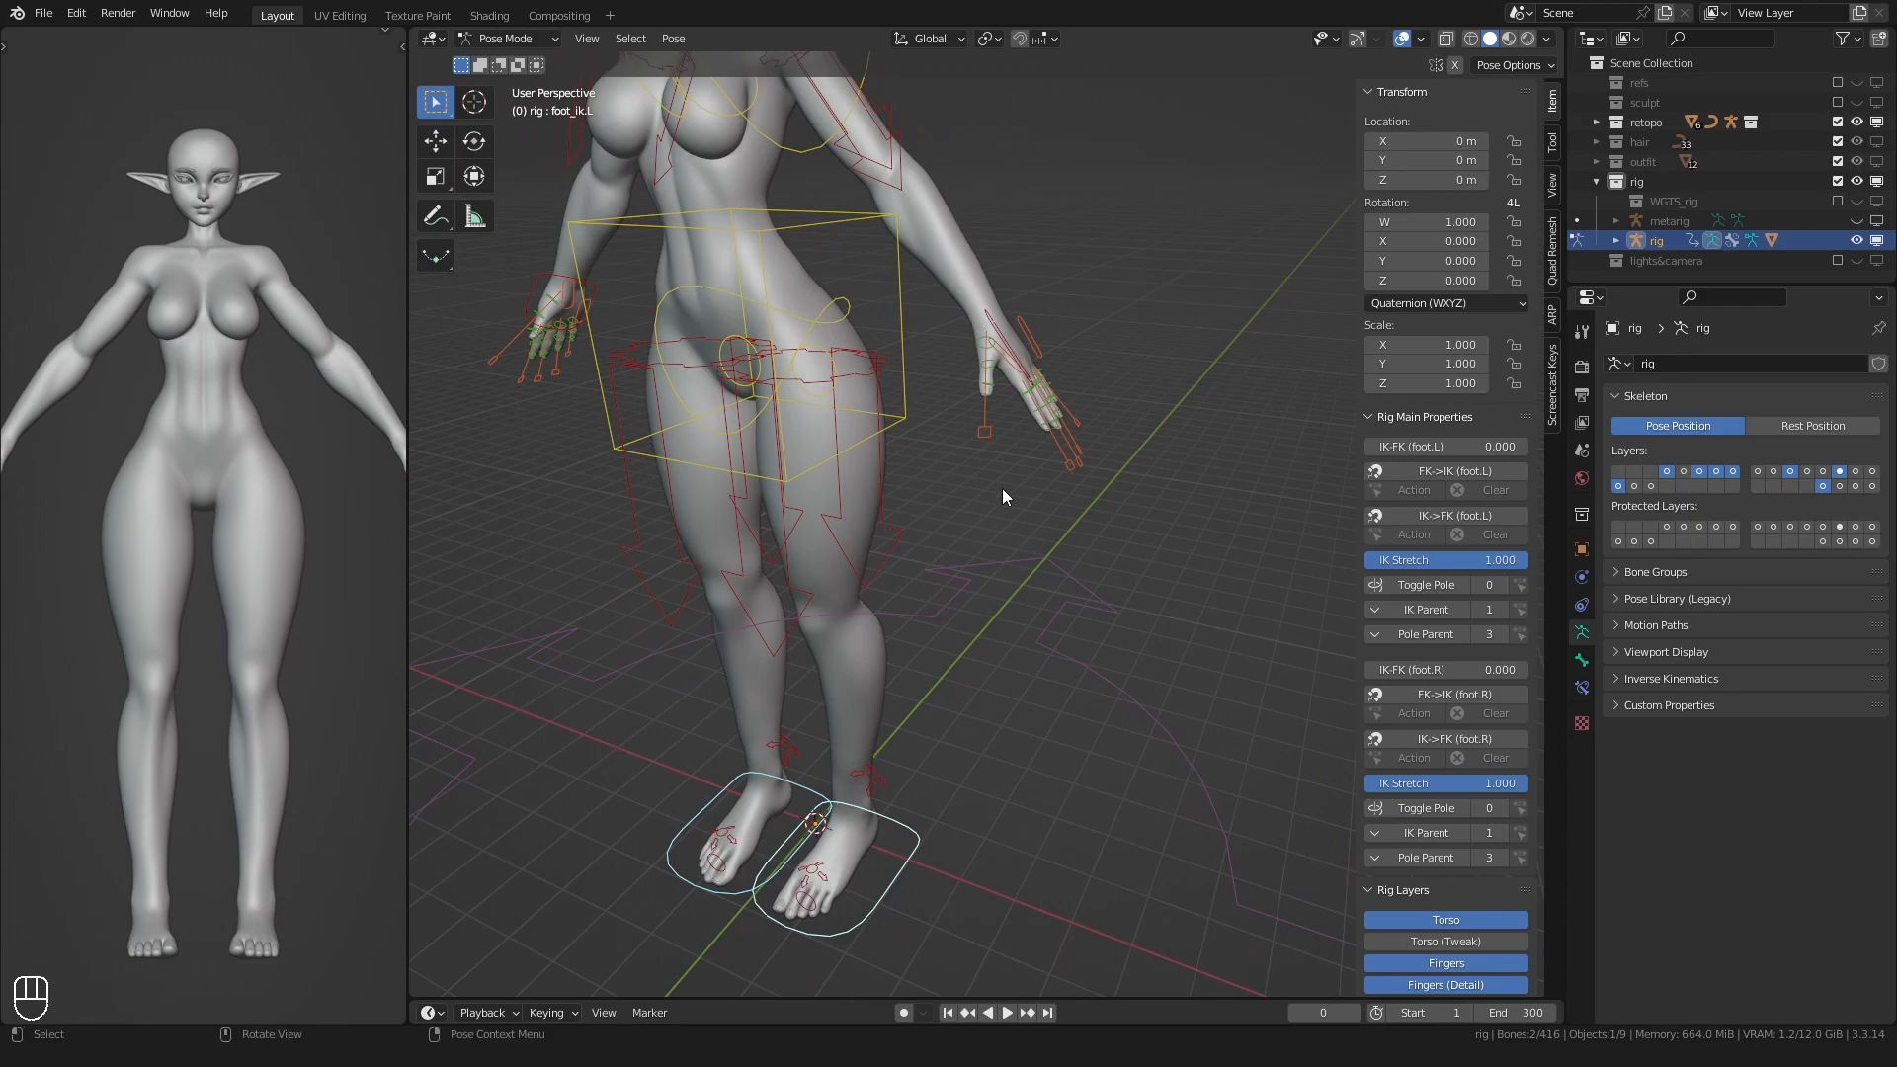
{"action": "left_click", "coordinate": [988, 312], "text": "shift"}
{"action": "middle_click_drag", "start_coordinate": [988, 313], "coordinate": [814, 383]}
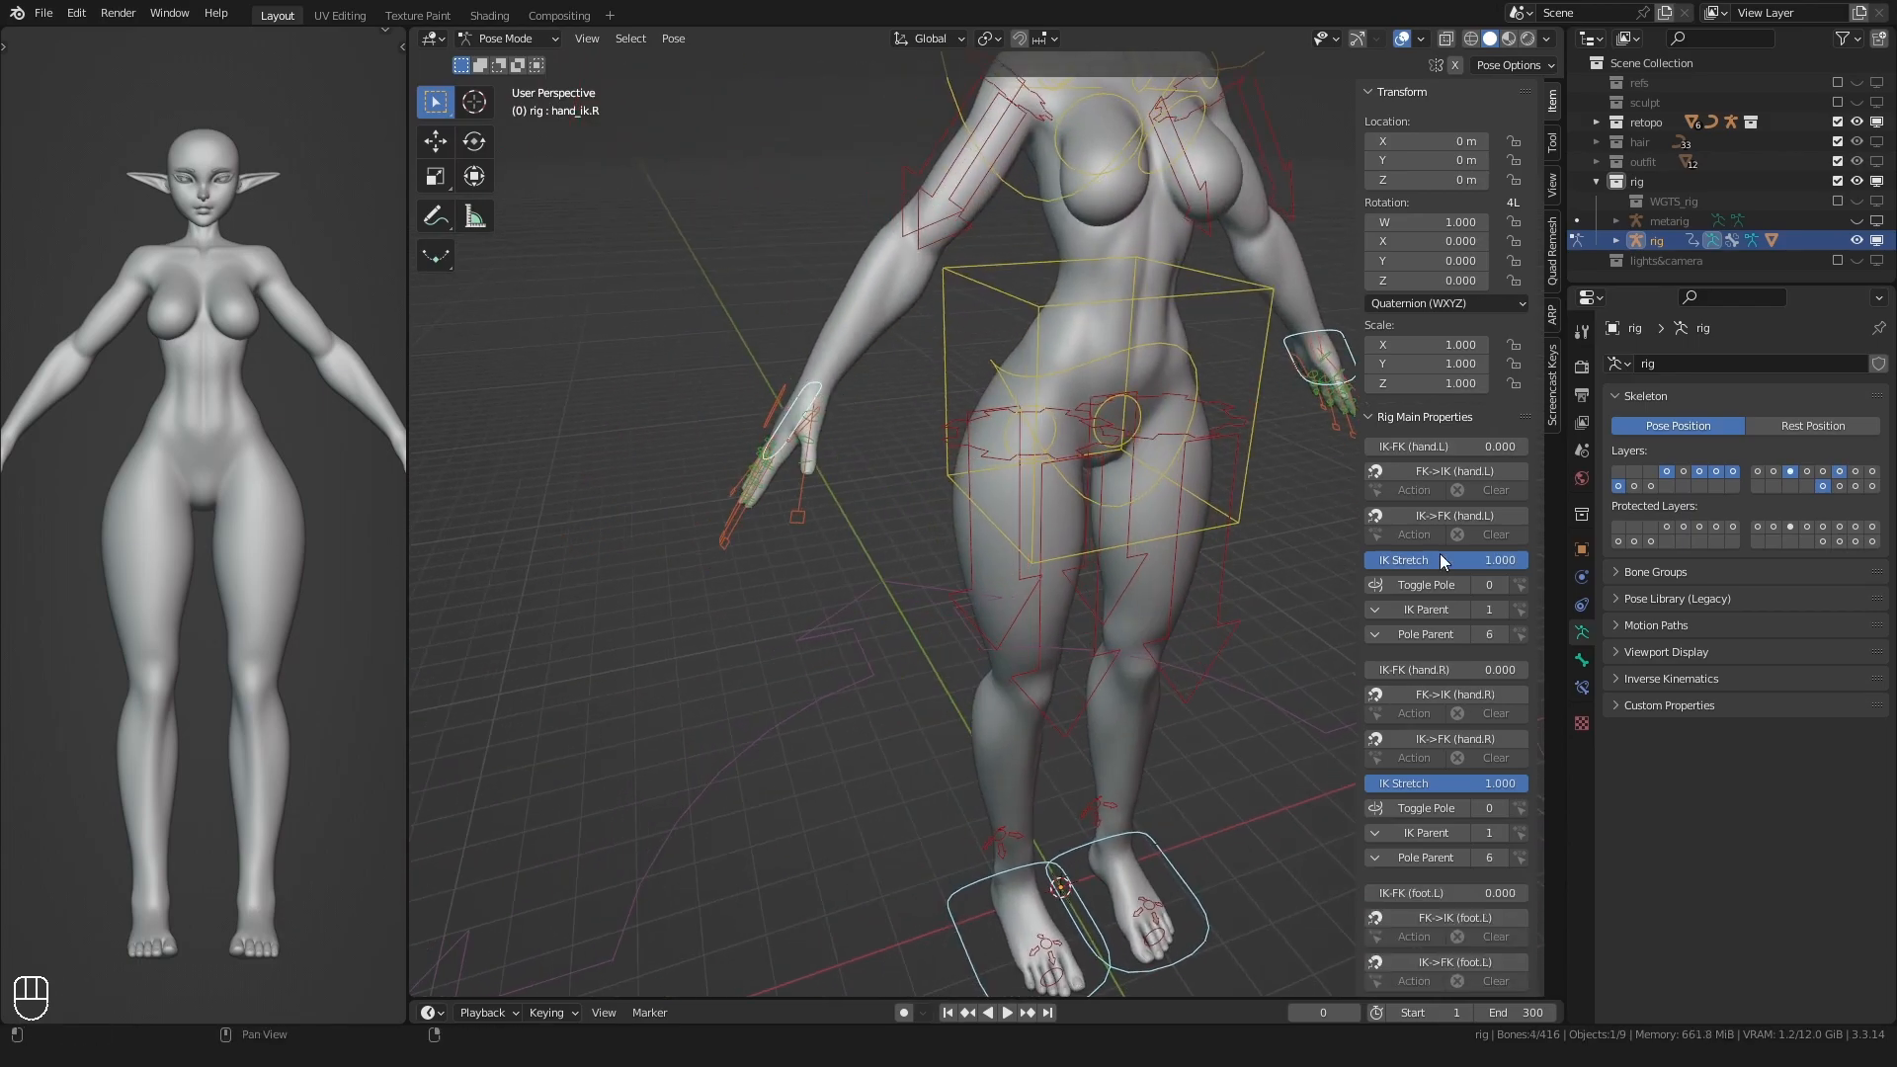
{"action": "key", "text": "ctrl+c"}
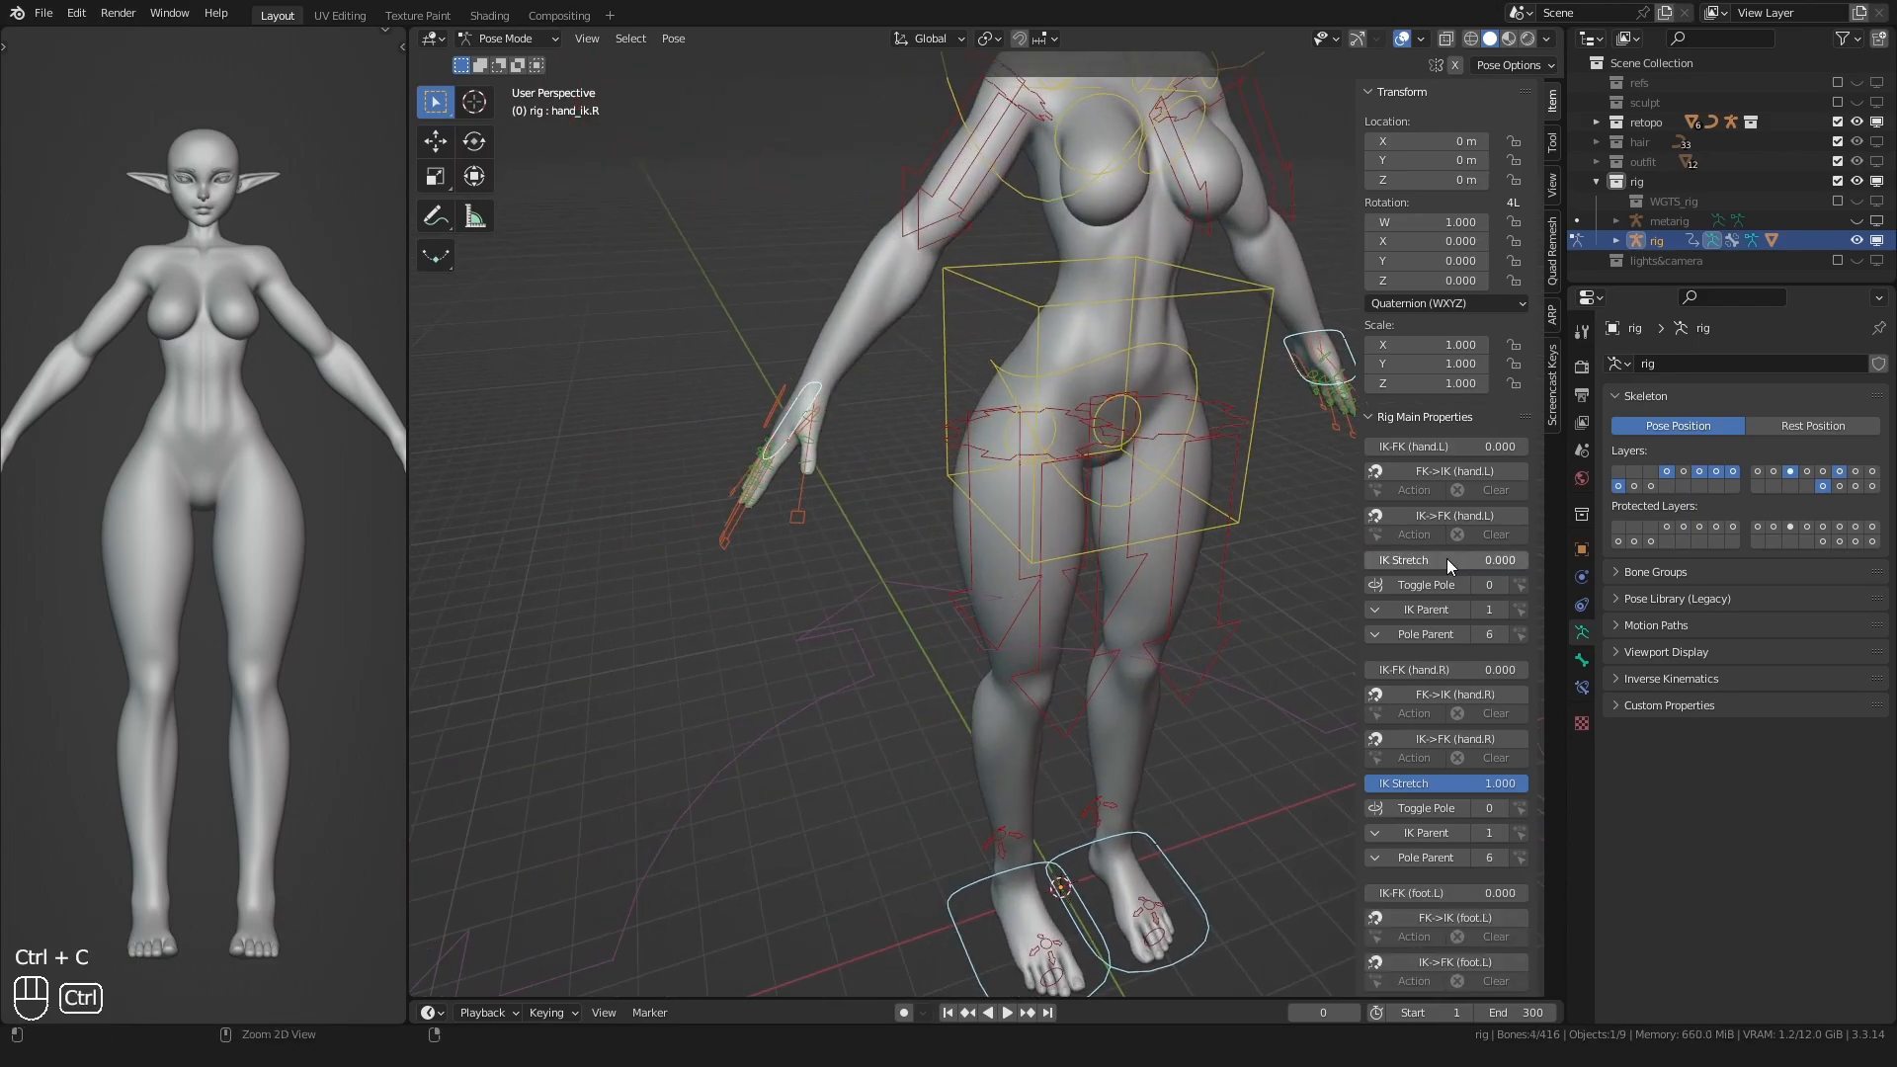
{"action": "scroll", "coordinate": [1449, 702], "scroll_direction": "down", "scroll_amount": 2}
{"action": "key", "text": "ctrl+v"}
{"action": "scroll", "coordinate": [1423, 731], "scroll_direction": "down", "scroll_amount": 5}
{"action": "key", "text": "ctrl+v"}
{"action": "scroll", "coordinate": [1423, 757], "scroll_direction": "down", "scroll_amount": 5}
{"action": "key", "text": "ctrl+v"}
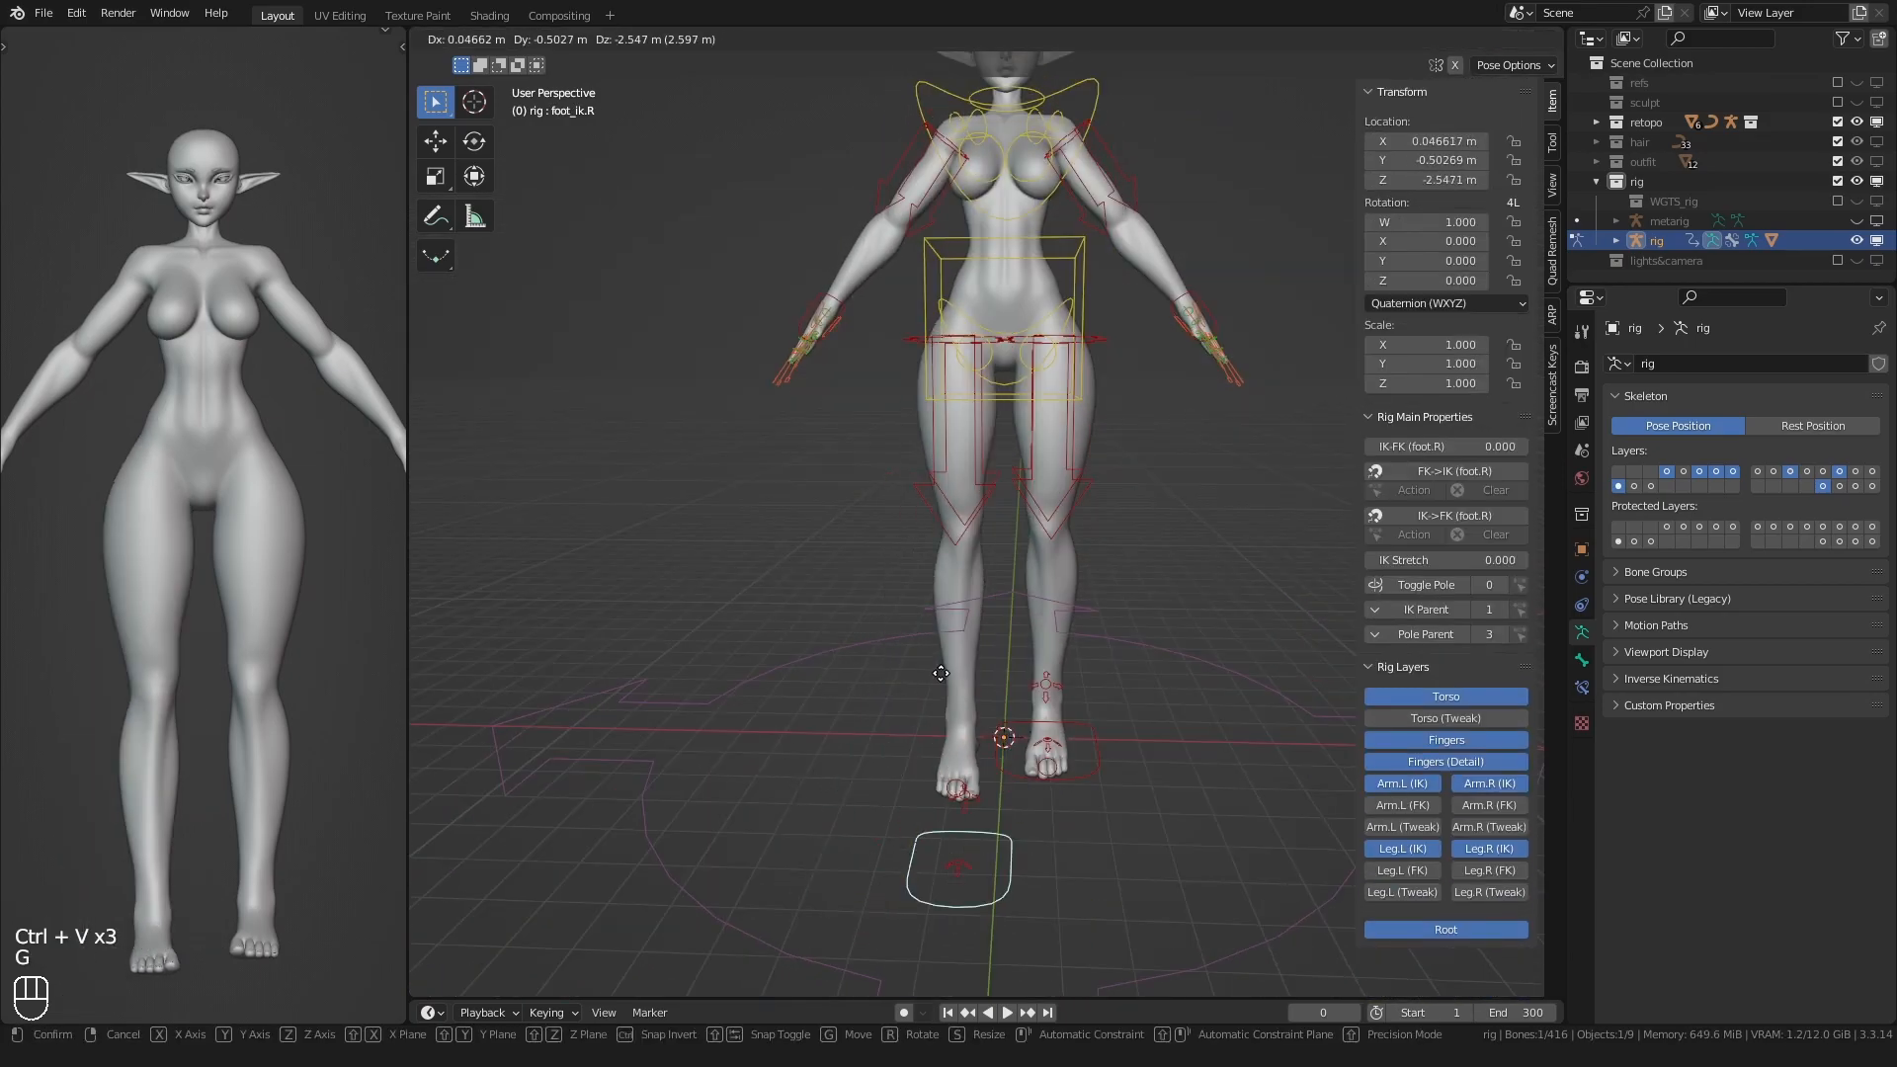
{"action": "right_click", "coordinate": [941, 673]}
- Select the ten finger and thumb master controls of both hands and set each Curvature to 0.300
{"action": "middle_click_drag", "start_coordinate": [890, 723], "coordinate": [863, 601], "text": "shift"}
{"action": "scroll", "coordinate": [998, 558], "scroll_direction": "up", "scroll_amount": 6}
{"action": "left_click", "coordinate": [995, 532]}
{"action": "middle_click_drag", "start_coordinate": [991, 539], "coordinate": [988, 578]}
{"action": "left_click", "coordinate": [1083, 547], "text": "shift"}
{"action": "scroll", "coordinate": [1083, 553], "scroll_direction": "down", "scroll_amount": 2}
{"action": "left_click", "coordinate": [960, 559], "text": "shift"}
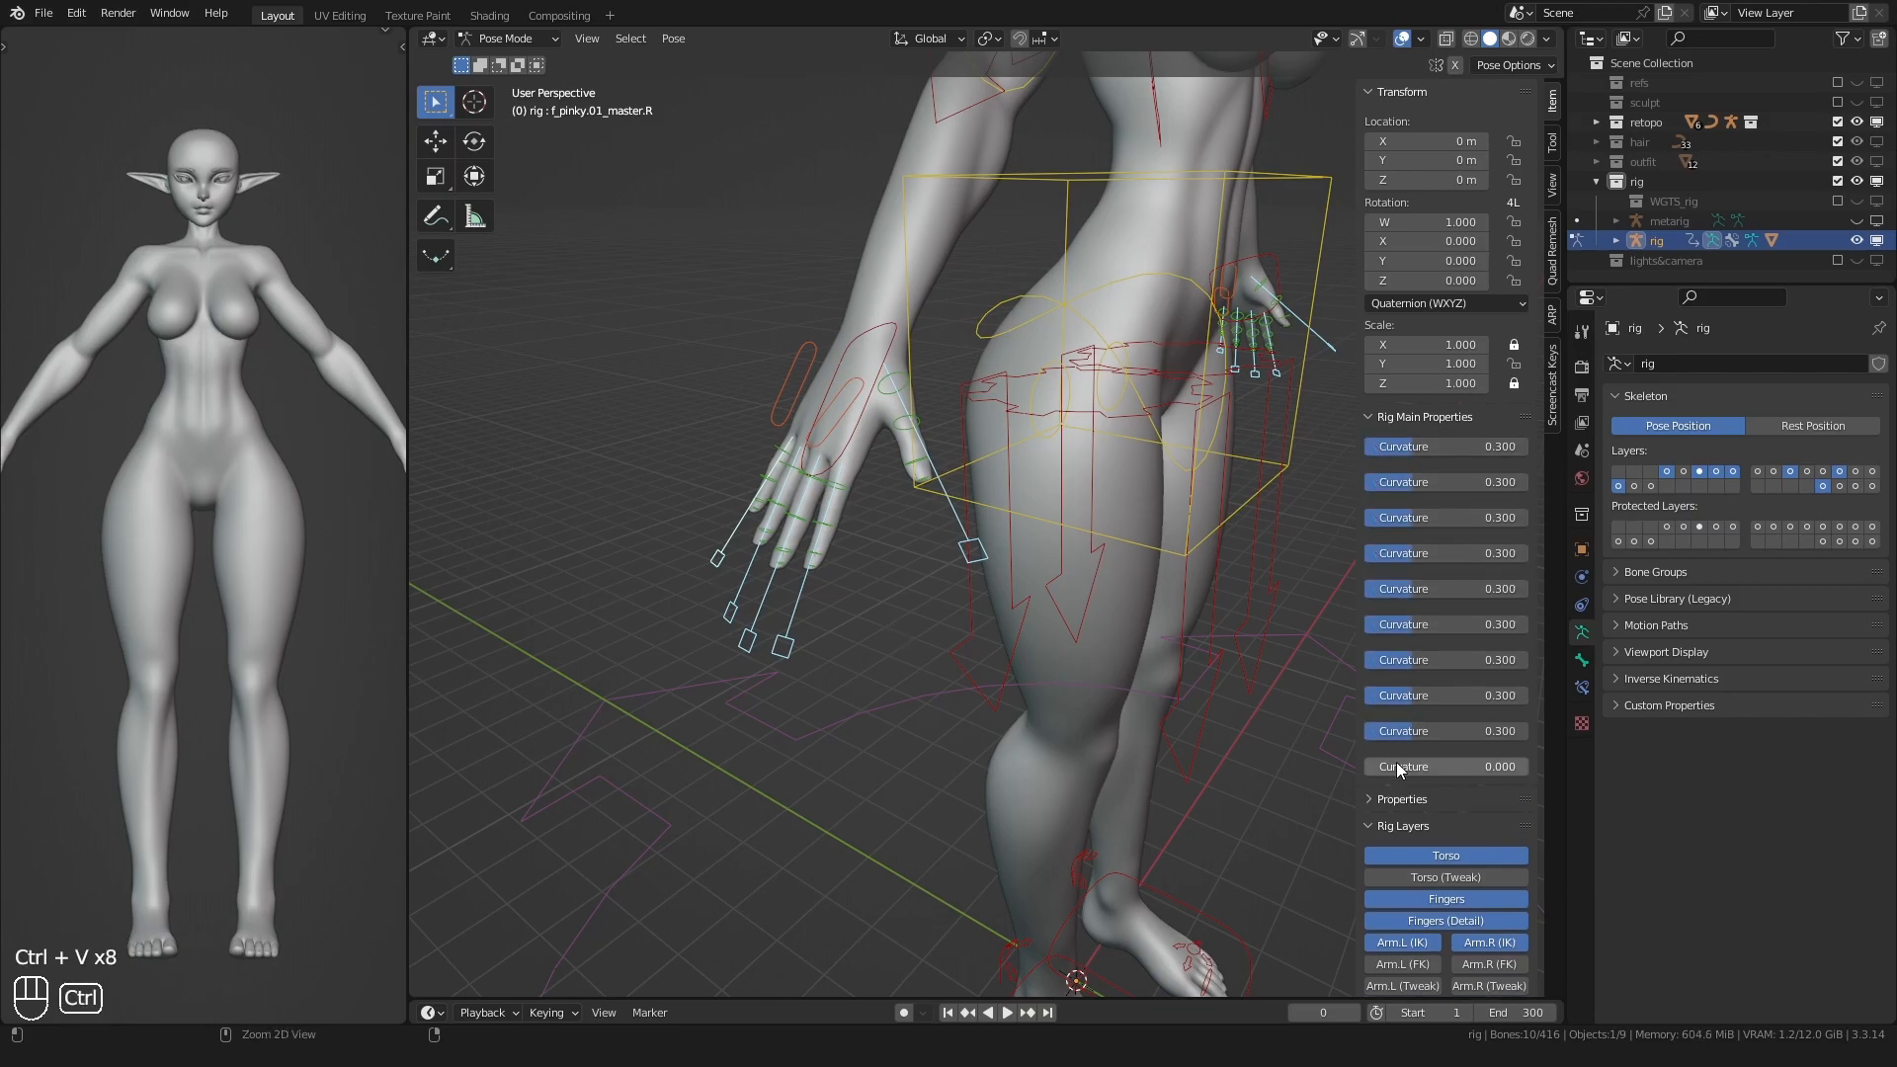
{"action": "key", "text": "ctrl+v"}
{"action": "scroll", "coordinate": [1004, 750], "scroll_direction": "down", "scroll_amount": 3}
- Show the Leg.L and Leg.R tweak layers and apply one Rubber Tweak value to both knee tweak controls
{"action": "middle_click_drag", "start_coordinate": [1004, 750], "coordinate": [750, 597]}
{"action": "scroll", "coordinate": [1457, 785], "scroll_direction": "down", "scroll_amount": 2}
{"action": "left_click", "coordinate": [1435, 905]}
{"action": "left_click", "coordinate": [1465, 908]}
{"action": "left_click", "coordinate": [1468, 907]}
{"action": "left_click", "coordinate": [1437, 905]}
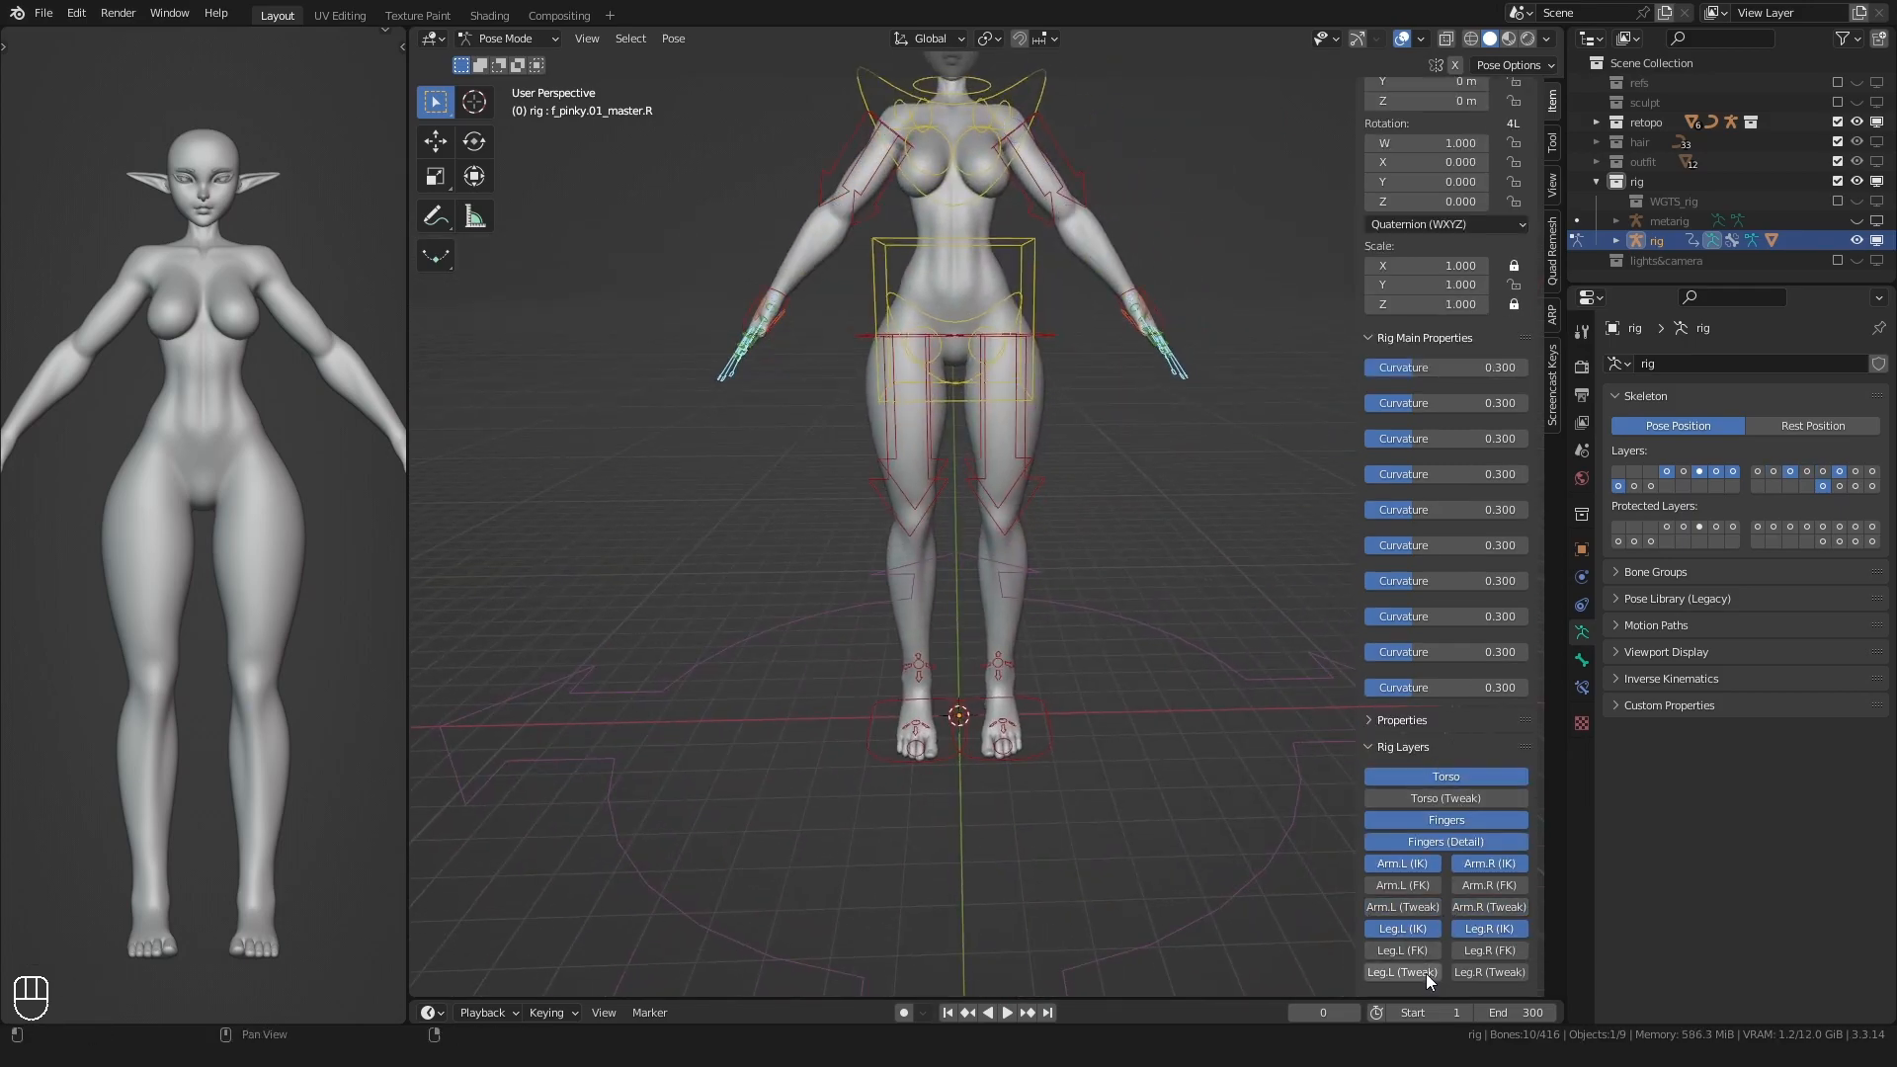
{"action": "scroll", "coordinate": [951, 795], "scroll_direction": "up", "scroll_amount": 4}
{"action": "left_click", "coordinate": [864, 548]}
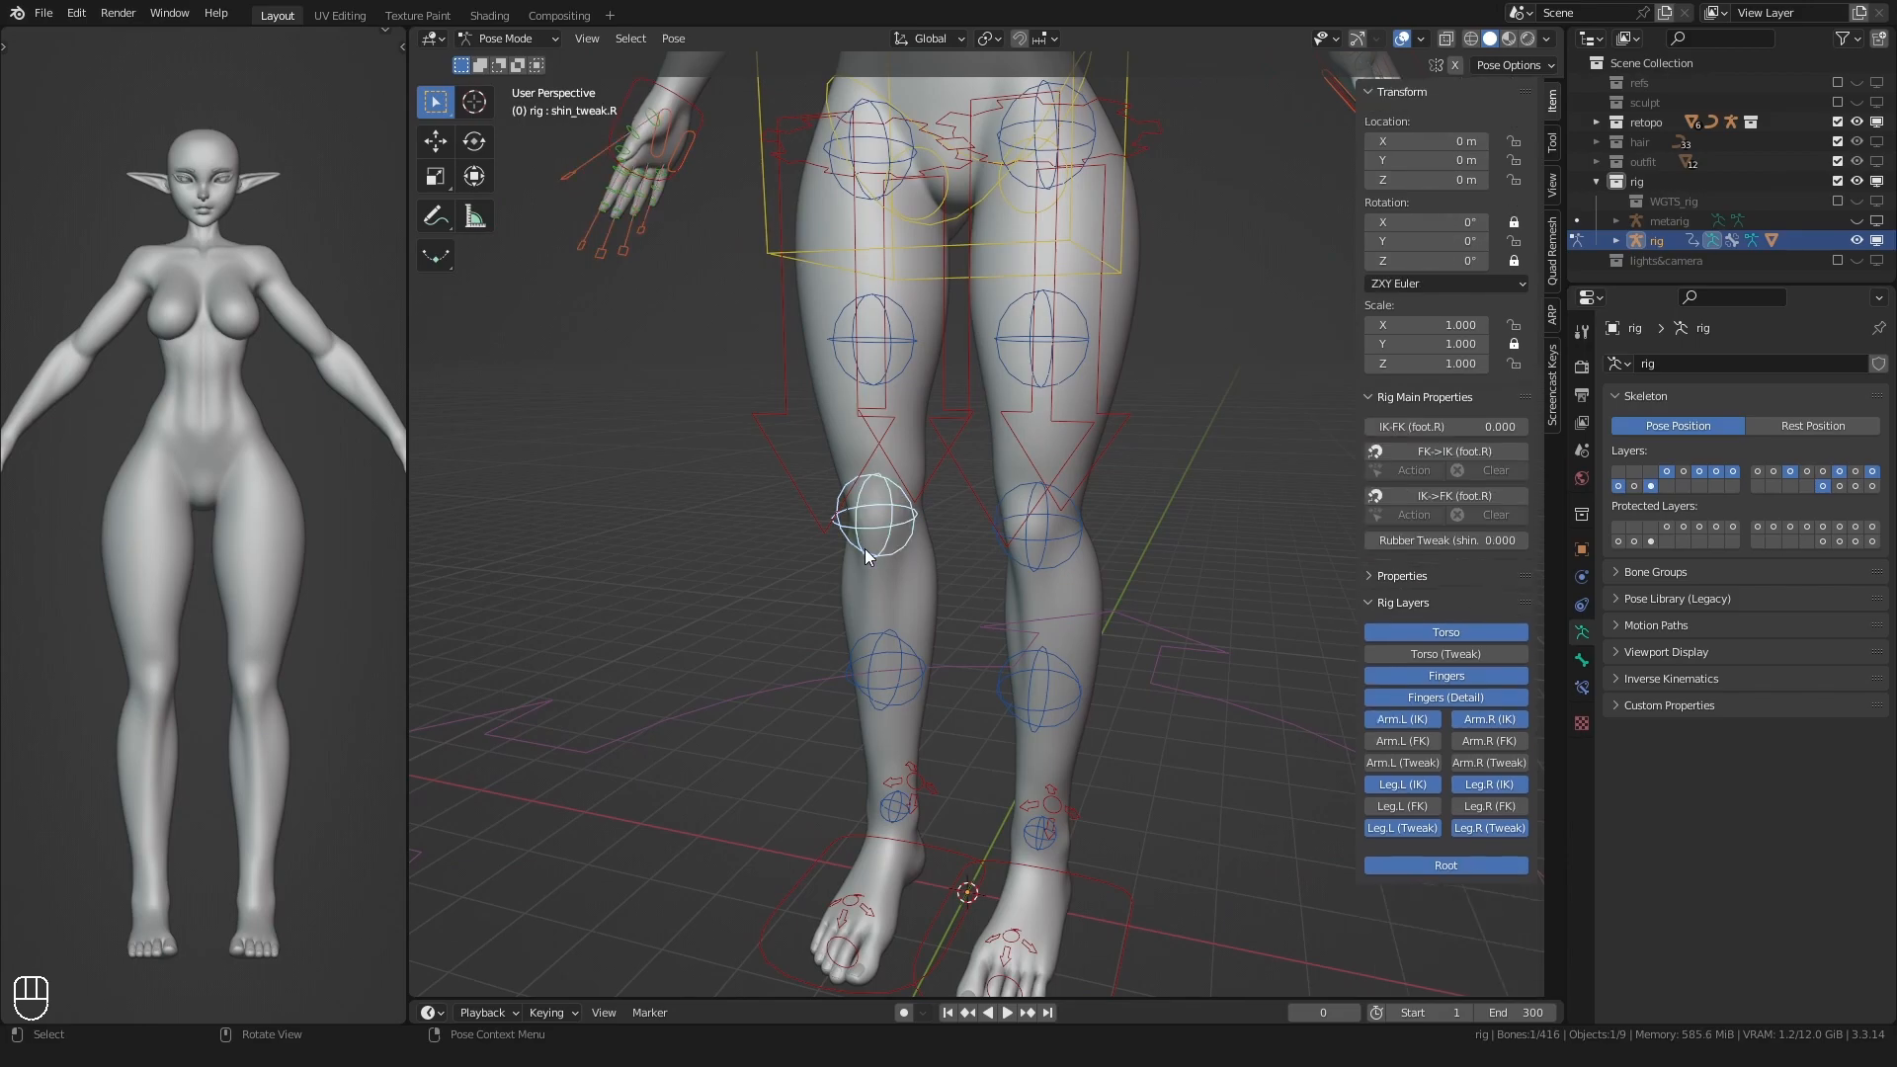
{"action": "left_click", "coordinate": [1020, 568], "text": "shift"}
{"action": "key", "text": "ctrl+v"}
{"action": "key", "text": "ctrl+v"}
- Test the left knee bend in the right side view by moving foot_ik.L forward and up
{"action": "scroll", "coordinate": [1016, 583], "scroll_direction": "down", "scroll_amount": 4}
{"action": "left_click", "coordinate": [1015, 622]}
{"action": "middle_click_drag", "start_coordinate": [1015, 625], "coordinate": [978, 634], "text": "alt"}
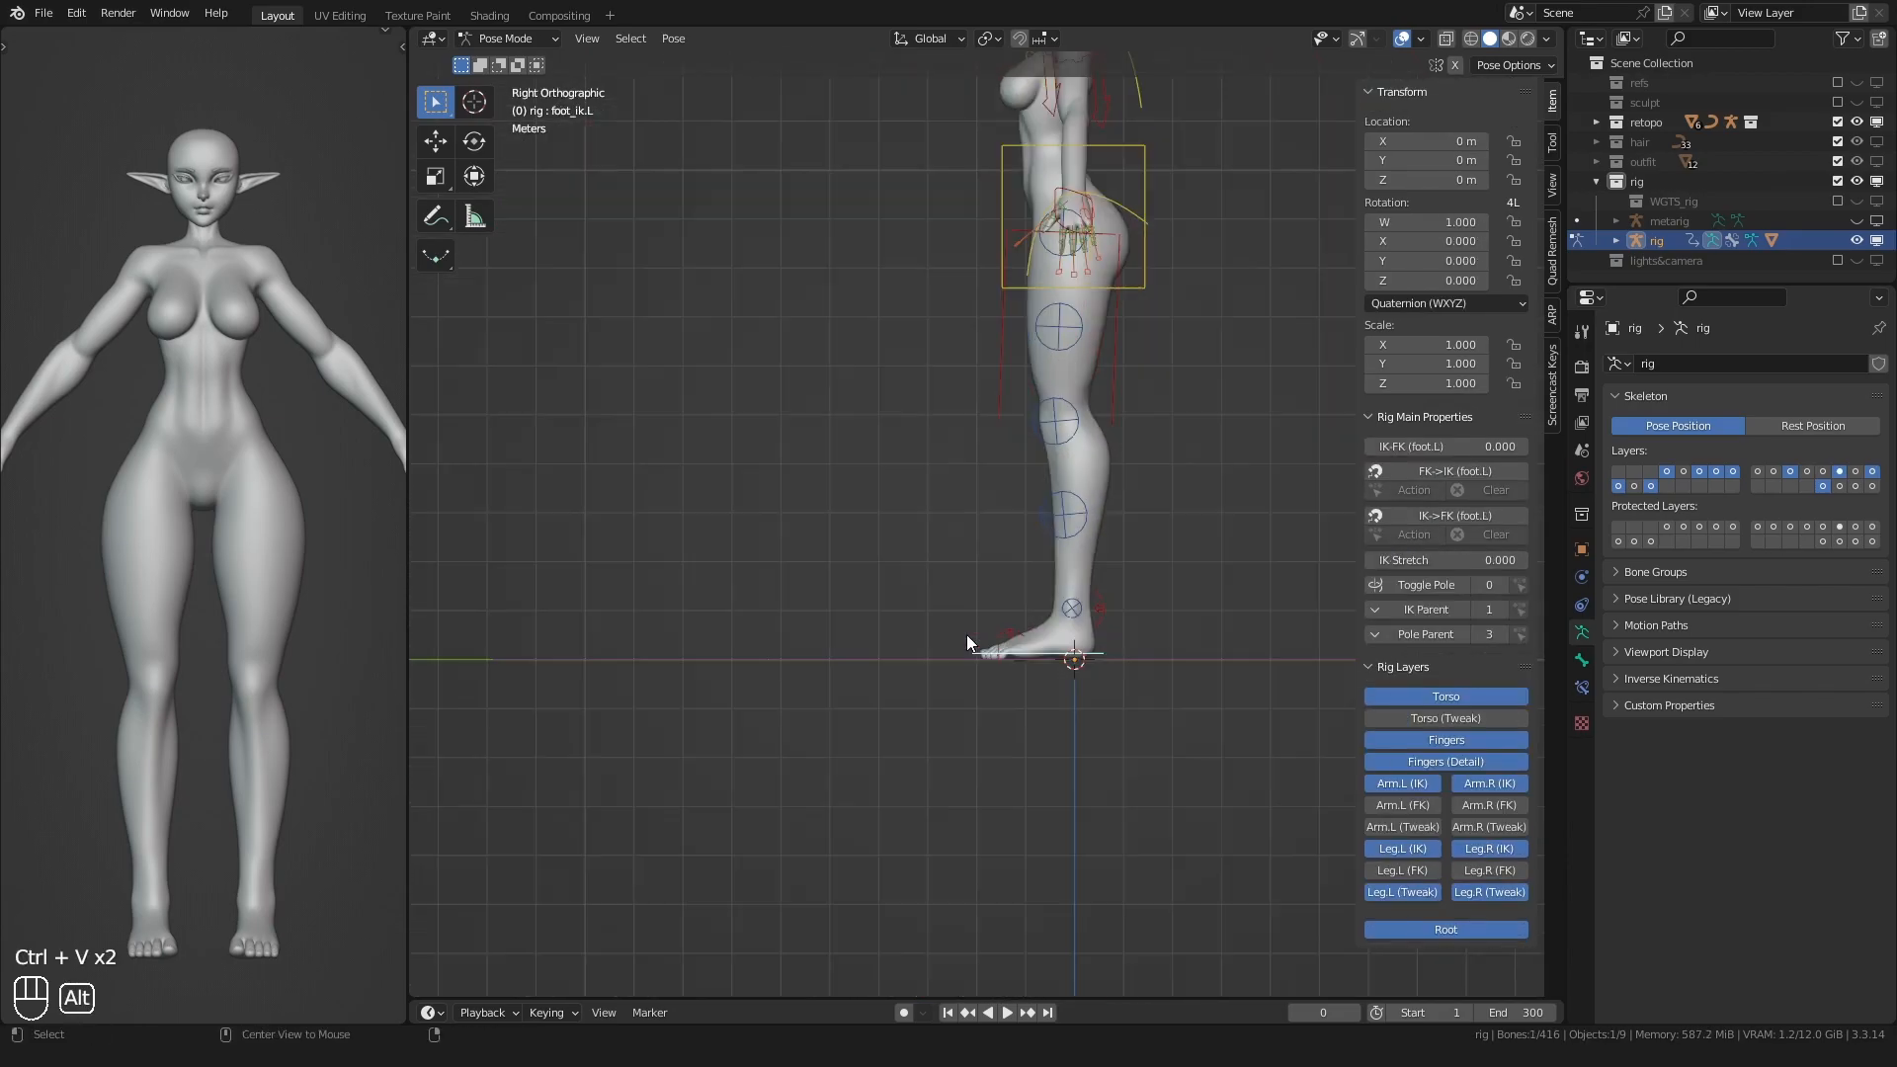
{"action": "scroll", "coordinate": [998, 657], "scroll_direction": "up", "scroll_amount": 2}
{"action": "key", "text": "g"}
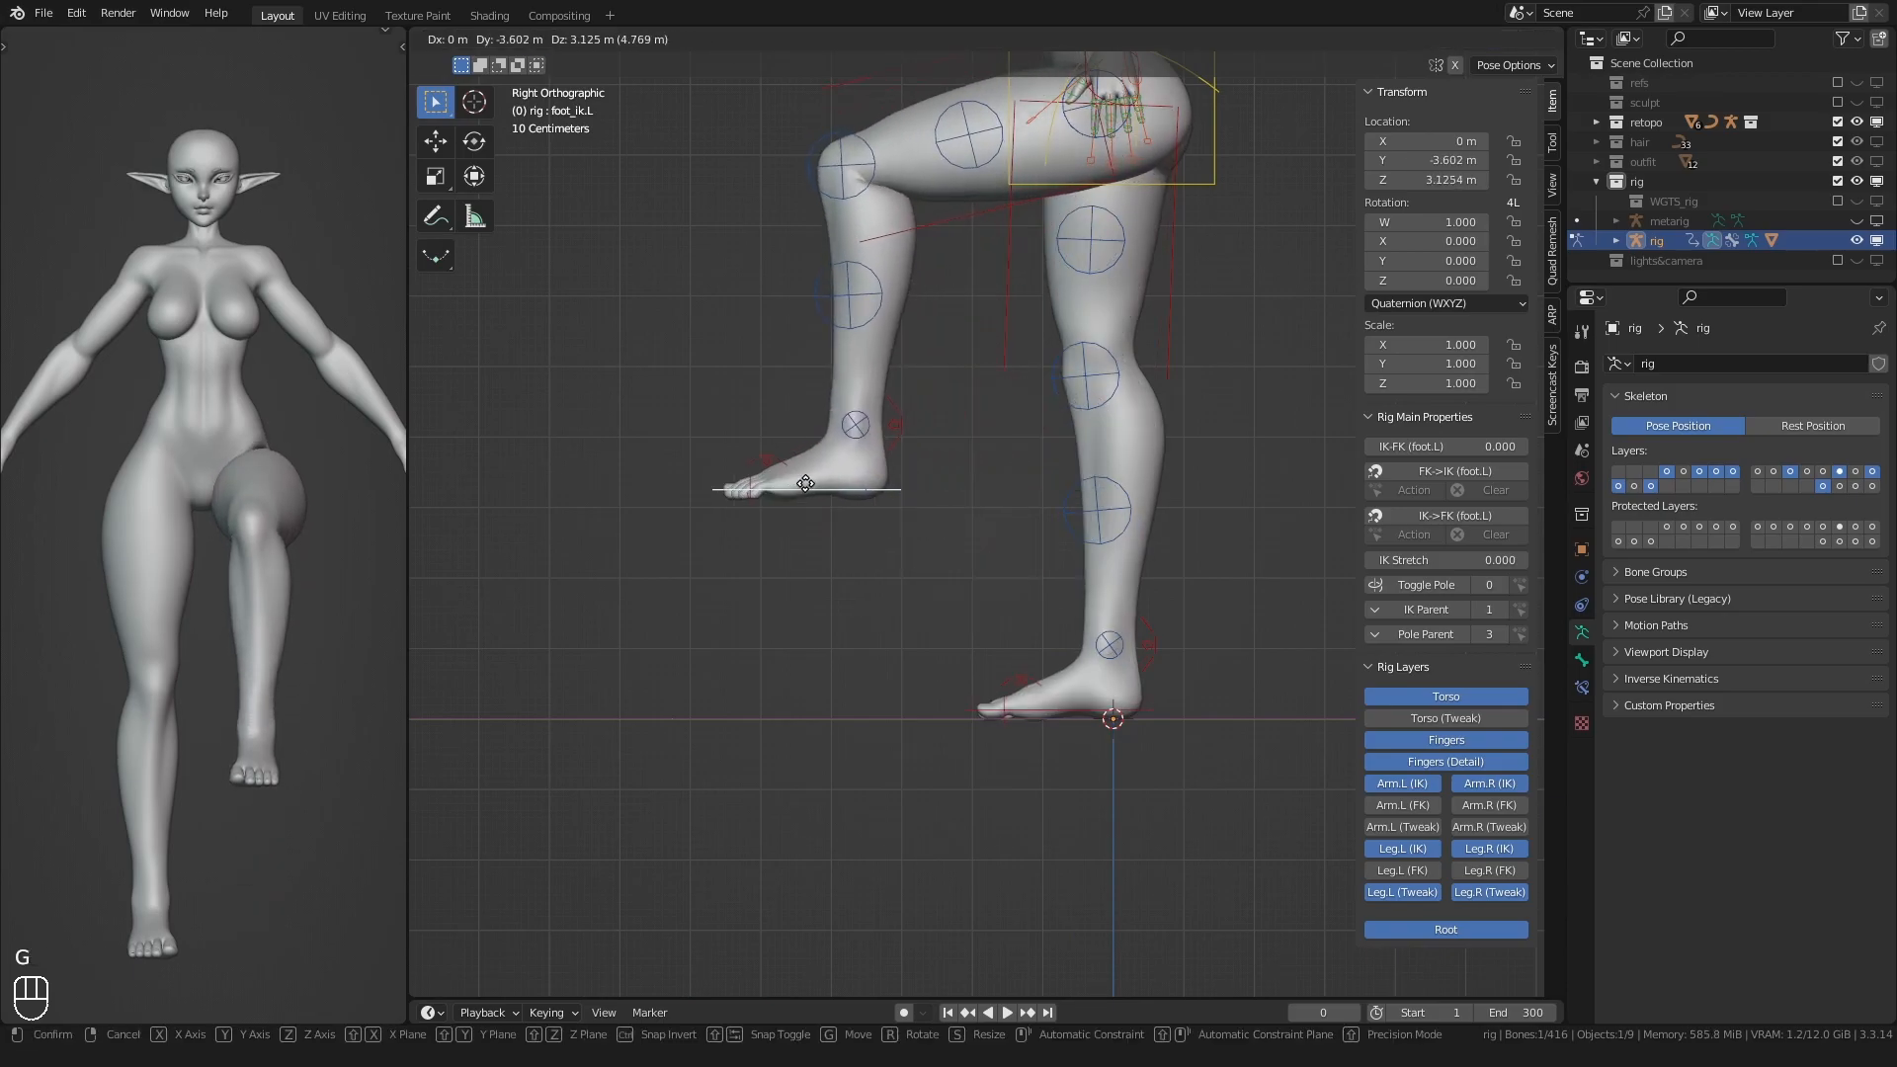
{"action": "left_click", "coordinate": [828, 478]}
{"action": "middle_click_drag", "start_coordinate": [746, 507], "coordinate": [743, 558], "text": "shift"}
{"action": "left_click", "coordinate": [838, 598]}
{"action": "key", "text": "g"}
{"action": "left_click", "coordinate": [881, 469]}
- Test more left leg poses by moving and rotating foot_ik.L, and reset the pose of all bones
{"action": "left_click", "coordinate": [1087, 486]}
{"action": "key", "text": "g"}
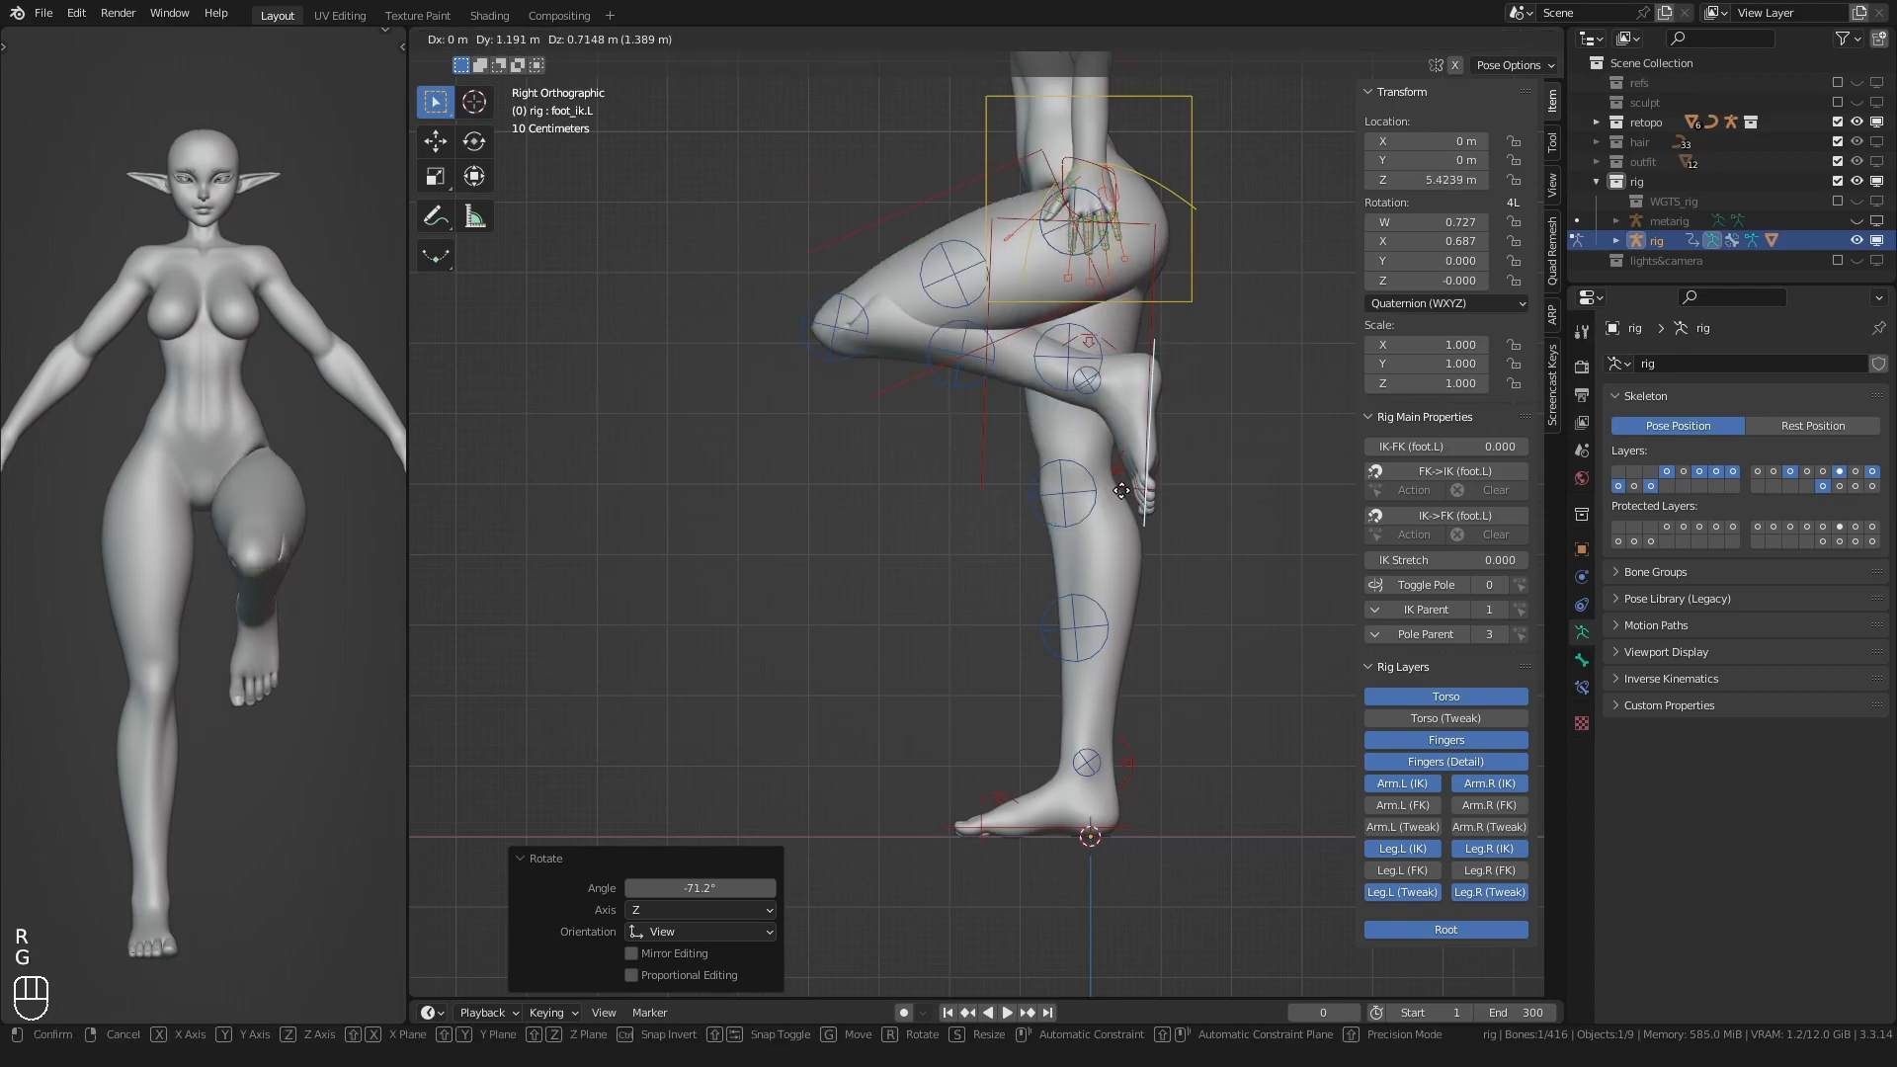
{"action": "left_click", "coordinate": [835, 552]}
{"action": "key", "text": "r"}
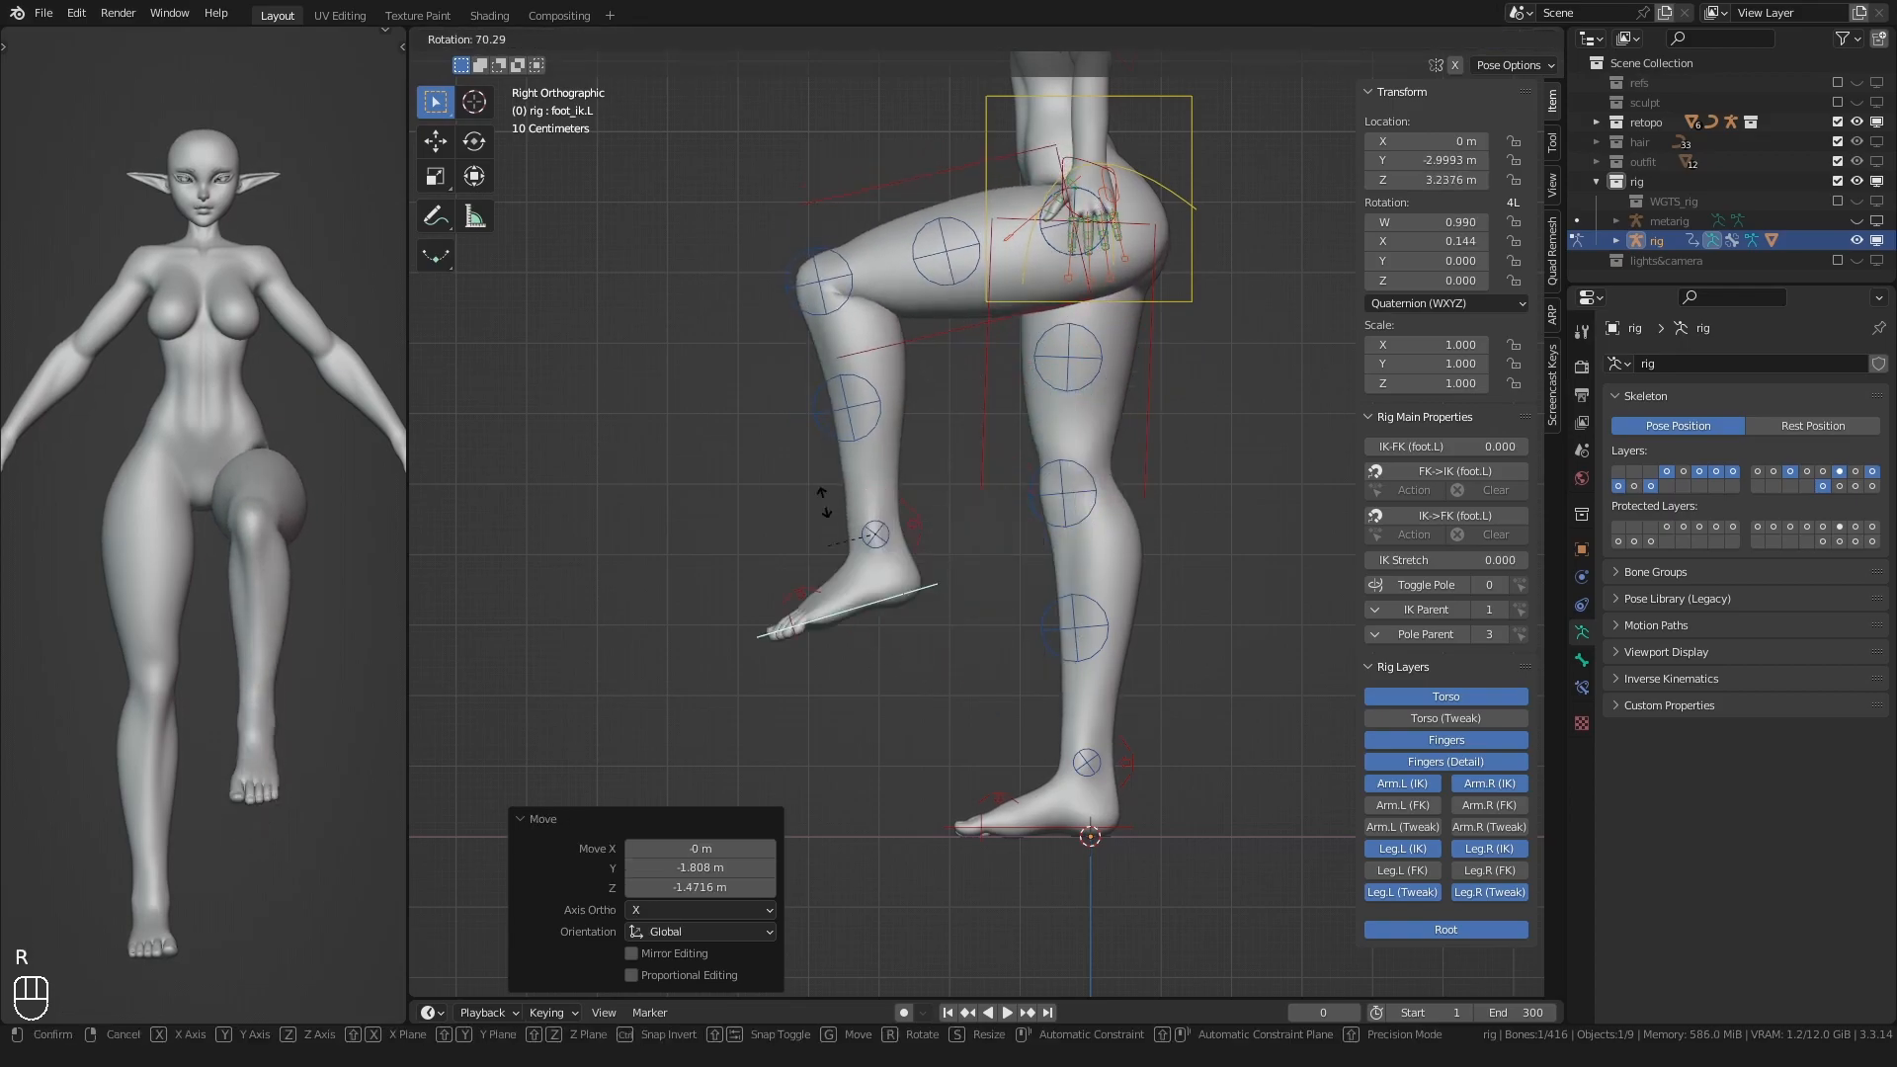
{"action": "left_click", "coordinate": [822, 542]}
{"action": "key", "text": "g"}
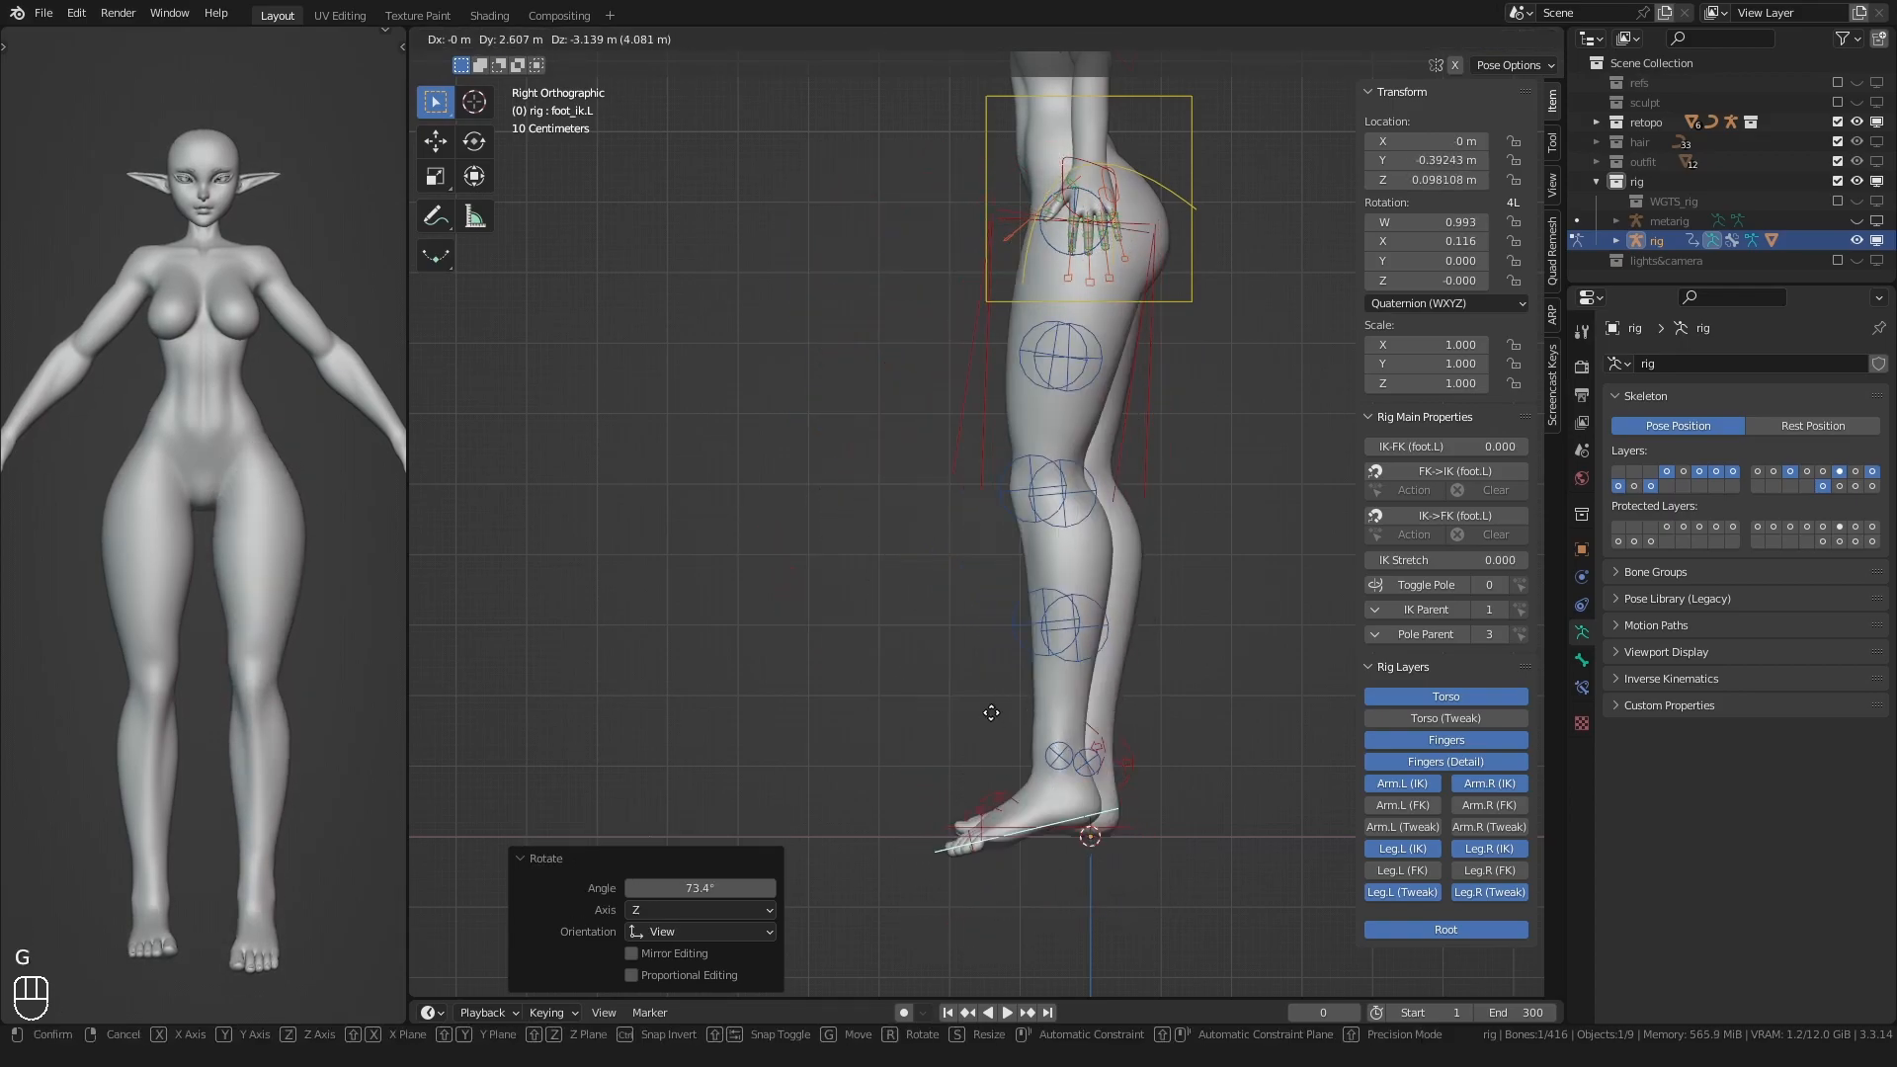
{"action": "left_click", "coordinate": [953, 684]}
{"action": "middle_click_drag", "start_coordinate": [954, 684], "coordinate": [919, 626]}
{"action": "scroll", "coordinate": [793, 624], "scroll_direction": "down", "scroll_amount": 2}
{"action": "key", "text": "a"}
{"action": "key", "text": "q"}
- Select the left hand's thumb and four finger master controls and scale them by 0.771 to curl the fingers
{"action": "scroll", "coordinate": [1196, 360], "scroll_direction": "up", "scroll_amount": 3}
{"action": "middle_click_drag", "start_coordinate": [1196, 360], "coordinate": [938, 612], "text": "shift"}
{"action": "scroll", "coordinate": [979, 583], "scroll_direction": "up", "scroll_amount": 2}
{"action": "left_click", "coordinate": [935, 521]}
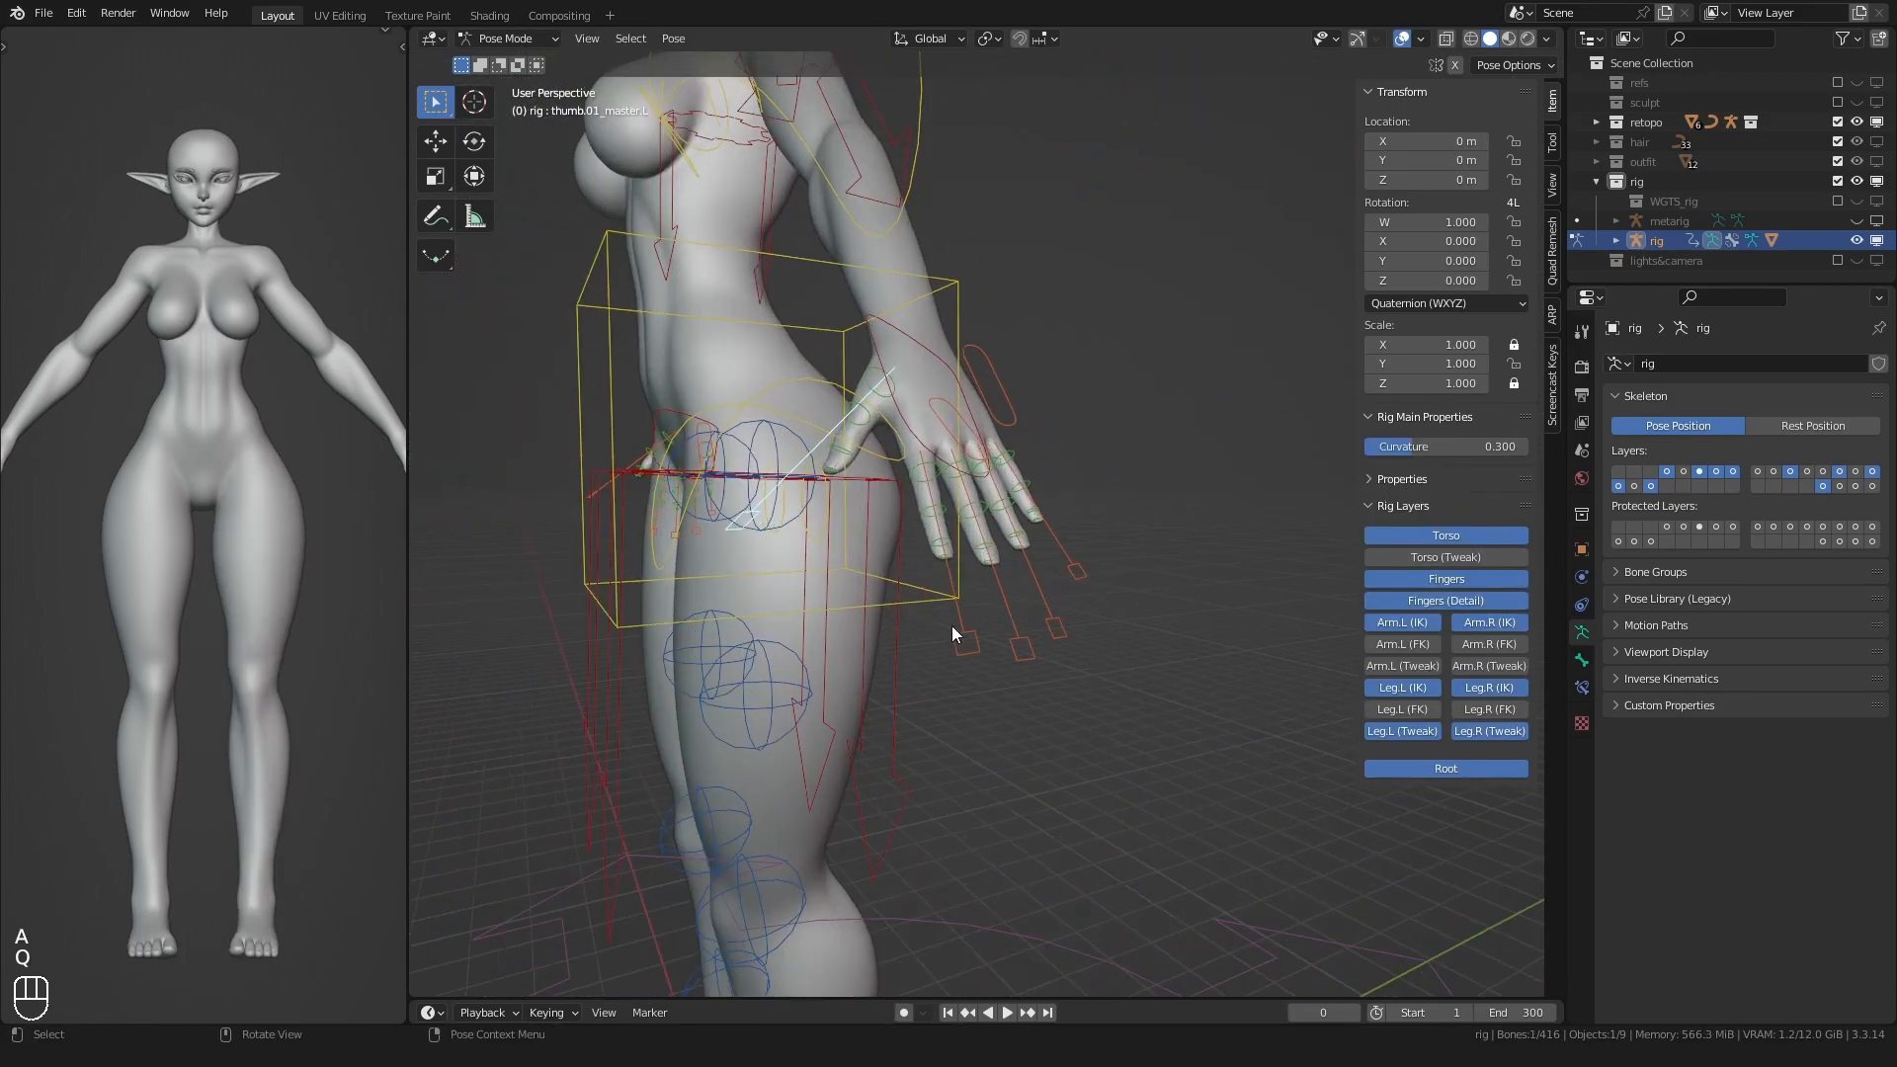
{"action": "left_click", "coordinate": [1021, 649], "text": "shift"}
{"action": "left_click", "coordinate": [1055, 628], "text": "shift"}
{"action": "left_click", "coordinate": [1077, 571], "text": "shift"}
{"action": "middle_click_drag", "start_coordinate": [1077, 571], "coordinate": [1048, 561]}
{"action": "left_click", "coordinate": [1000, 87]}
{"action": "middle_click_drag", "start_coordinate": [999, 87], "coordinate": [930, 556]}
{"action": "key", "text": "s"}
{"action": "left_click", "coordinate": [880, 524]}
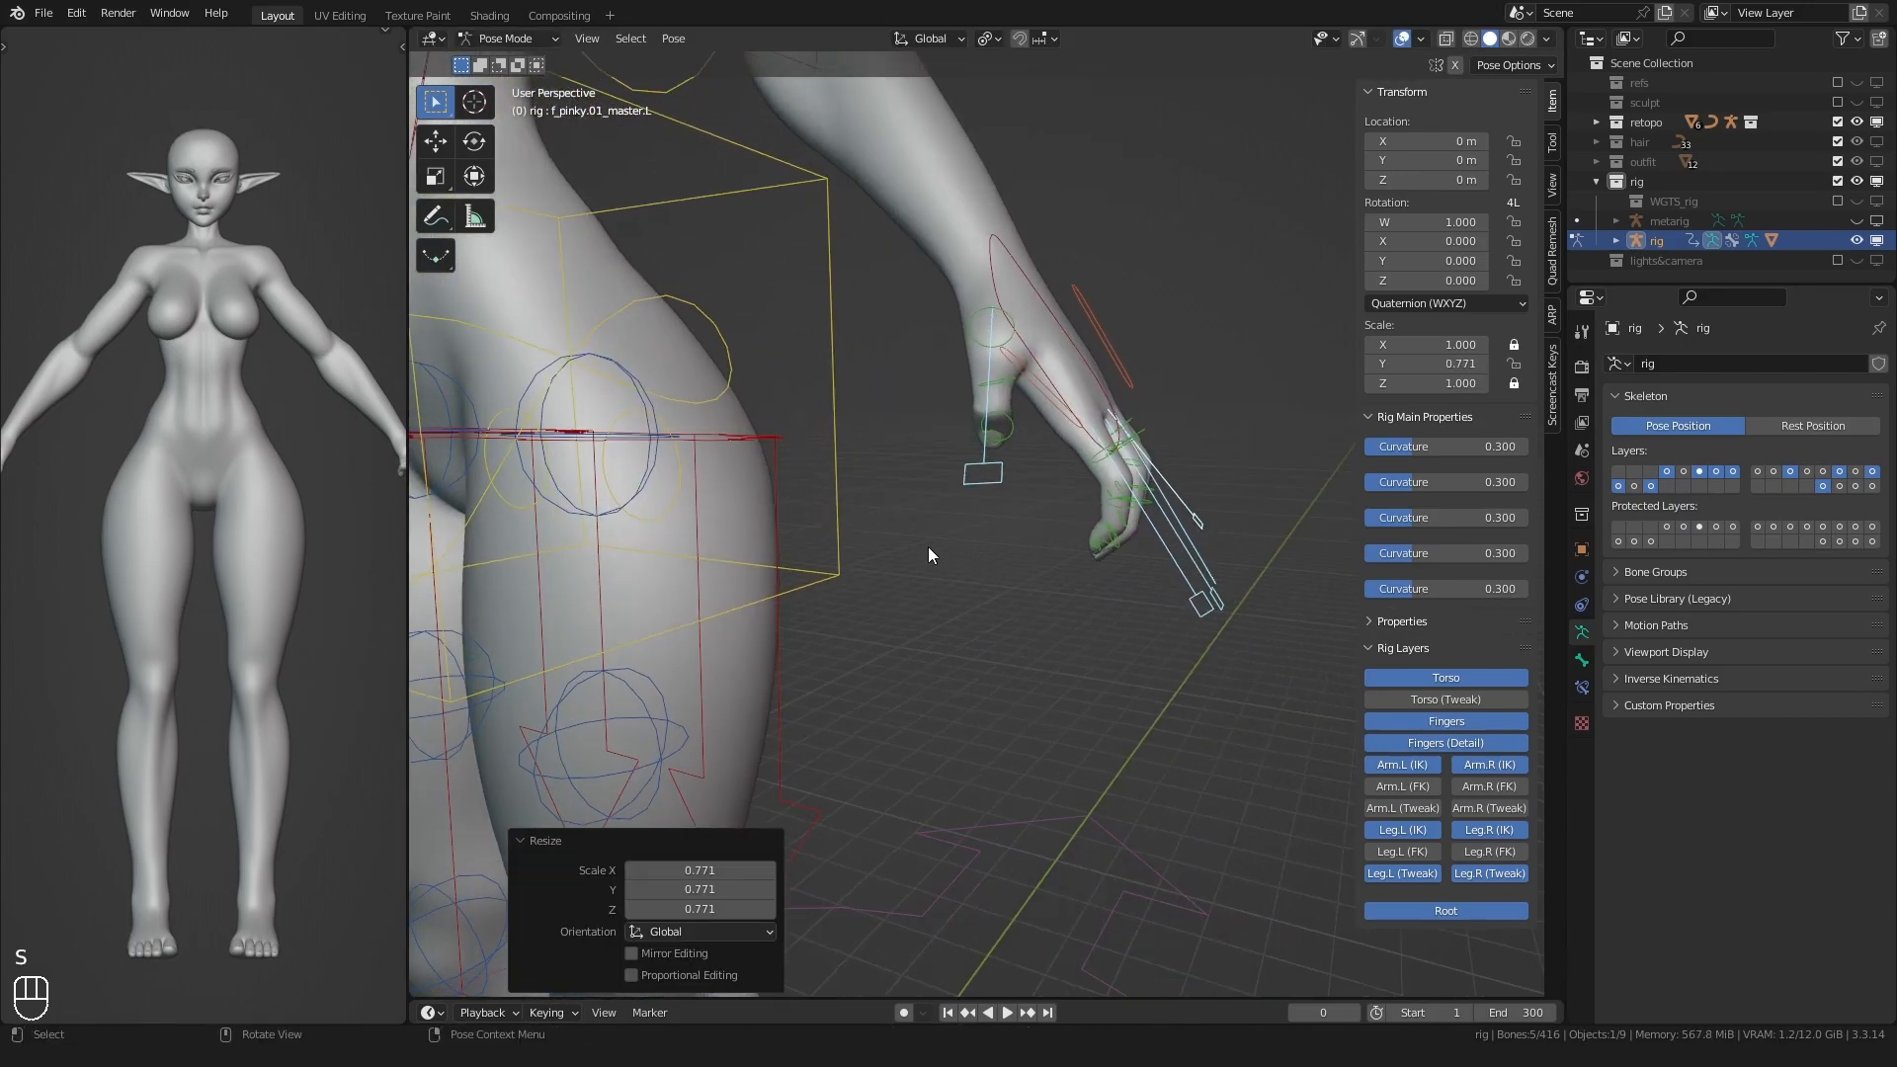
- Rotate the left hand's finger controls to test how the fingers bend
{"action": "middle_click_drag", "start_coordinate": [991, 419], "coordinate": [949, 467]}
{"action": "key", "text": "r"}
{"action": "left_click", "coordinate": [988, 237]}
{"action": "middle_click_drag", "start_coordinate": [988, 238], "coordinate": [862, 525]}
{"action": "left_click", "coordinate": [955, 618]}
{"action": "middle_click_drag", "start_coordinate": [954, 618], "coordinate": [880, 596]}
{"action": "left_click", "coordinate": [939, 644]}
{"action": "left_click", "coordinate": [1004, 648]}
{"action": "key", "text": "r"}
{"action": "left_click", "coordinate": [891, 452]}
- Test more poses by moving and rotating the rig controls, and reset the pose of all bones
{"action": "left_click", "coordinate": [825, 514]}
{"action": "key", "text": "g"}
{"action": "left_click", "coordinate": [812, 590]}
{"action": "left_click", "coordinate": [810, 587]}
{"action": "left_click", "coordinate": [848, 475]}
{"action": "key", "text": "r"}
{"action": "right_click", "coordinate": [807, 495]}
{"action": "left_click", "coordinate": [841, 481]}
{"action": "key", "text": "r"}
{"action": "left_click", "coordinate": [840, 485]}
{"action": "scroll", "coordinate": [879, 597], "scroll_direction": "down", "scroll_amount": 5}
{"action": "key", "text": "q"}
{"action": "mouse_move", "coordinate": [1026, 595]}
{"action": "middle_mouse_down"}
{"action": "mouse_move", "coordinate": [809, 608]}
{"action": "mouse_move", "coordinate": [998, 593]}
{"action": "middle_mouse_up"}
{"action": "key", "text": "a"}
{"action": "key", "text": "q"}
{"action": "left_click", "coordinate": [870, 625]}
- Test bending the upper body by rotating the chest control, and cancel the last rotation
{"action": "scroll", "coordinate": [872, 620], "scroll_direction": "down", "scroll_amount": 2}
{"action": "middle_click_drag", "start_coordinate": [859, 534], "coordinate": [872, 627], "text": "shift"}
{"action": "left_click", "coordinate": [803, 412]}
{"action": "middle_click_drag", "start_coordinate": [803, 411], "coordinate": [796, 383]}
{"action": "key", "text": "r"}
{"action": "left_click", "coordinate": [828, 383]}
{"action": "key", "text": "r"}
{"action": "right_click", "coordinate": [868, 459]}
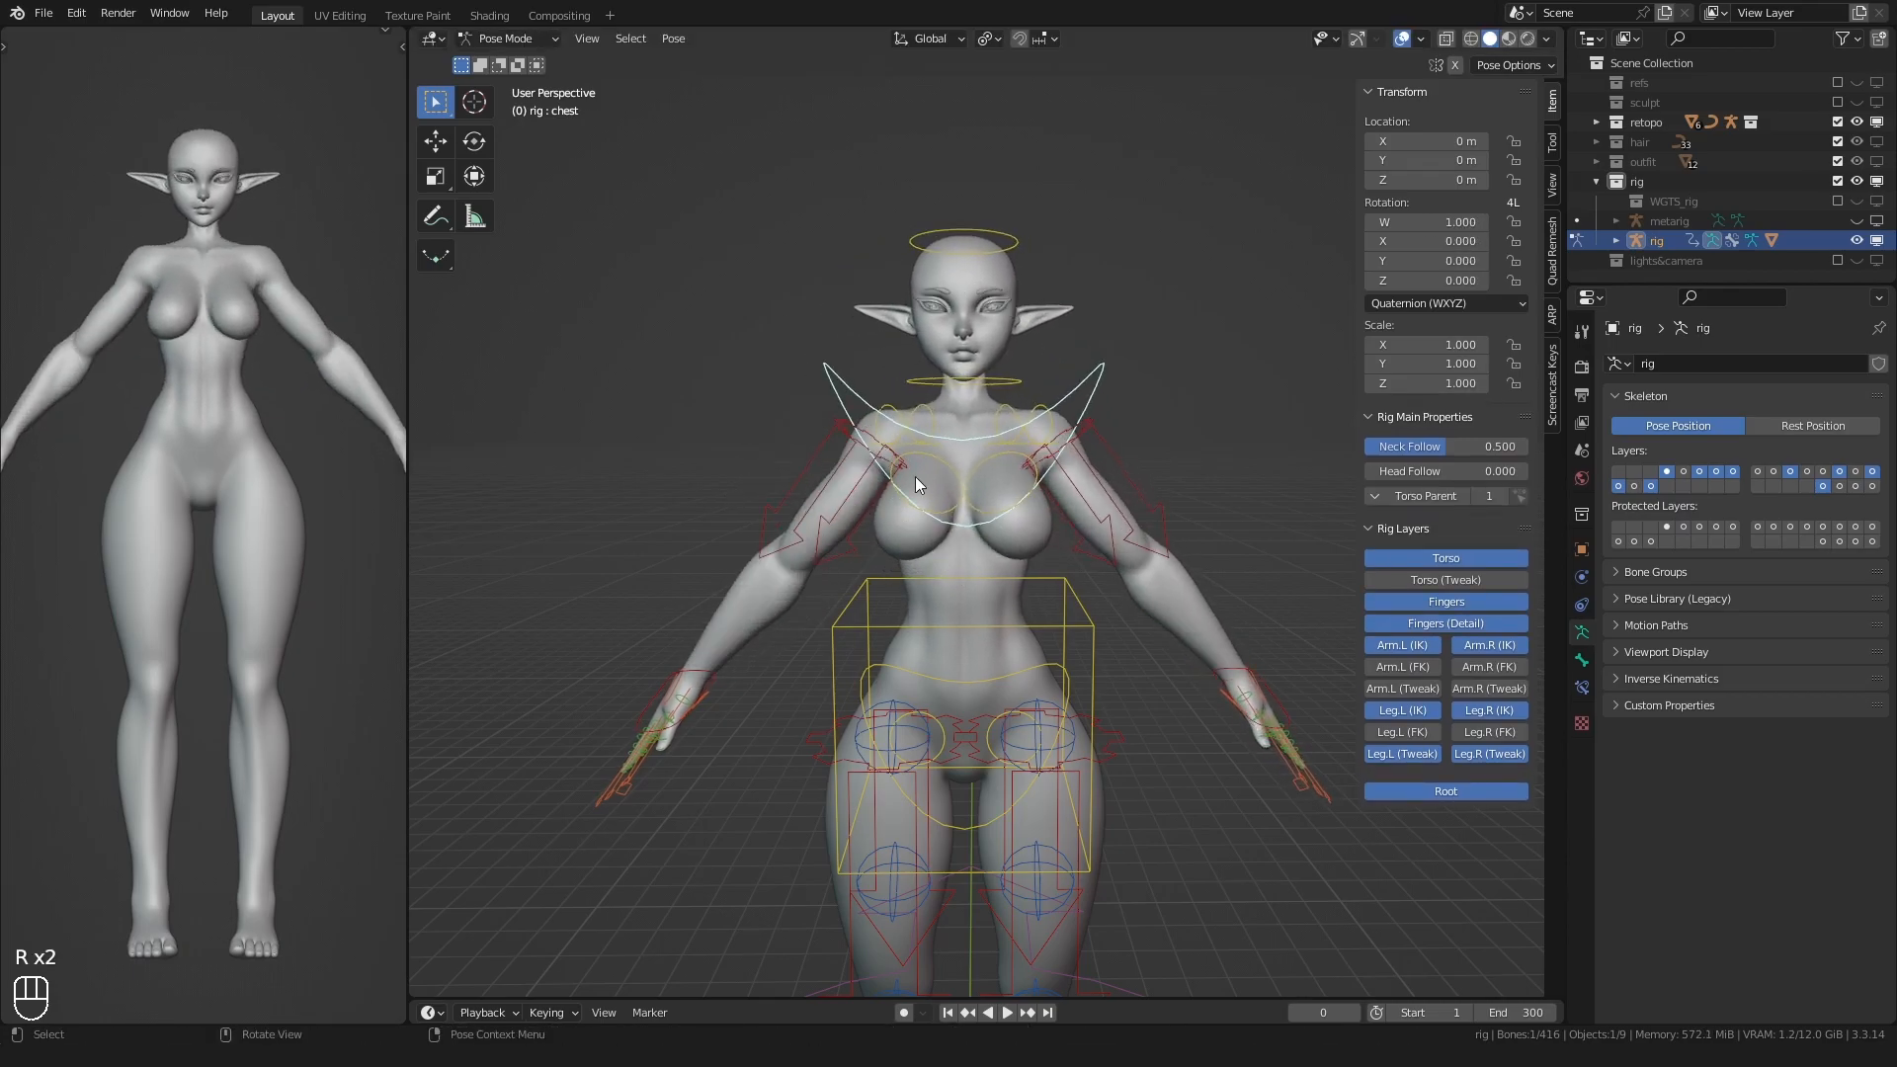
- Test the breast.R control by moving it and scaling it by 1.302 with mirroring on, and reset the pose of all bones
{"action": "left_click", "coordinate": [935, 483]}
{"action": "scroll", "coordinate": [935, 483], "scroll_direction": "up", "scroll_amount": 2}
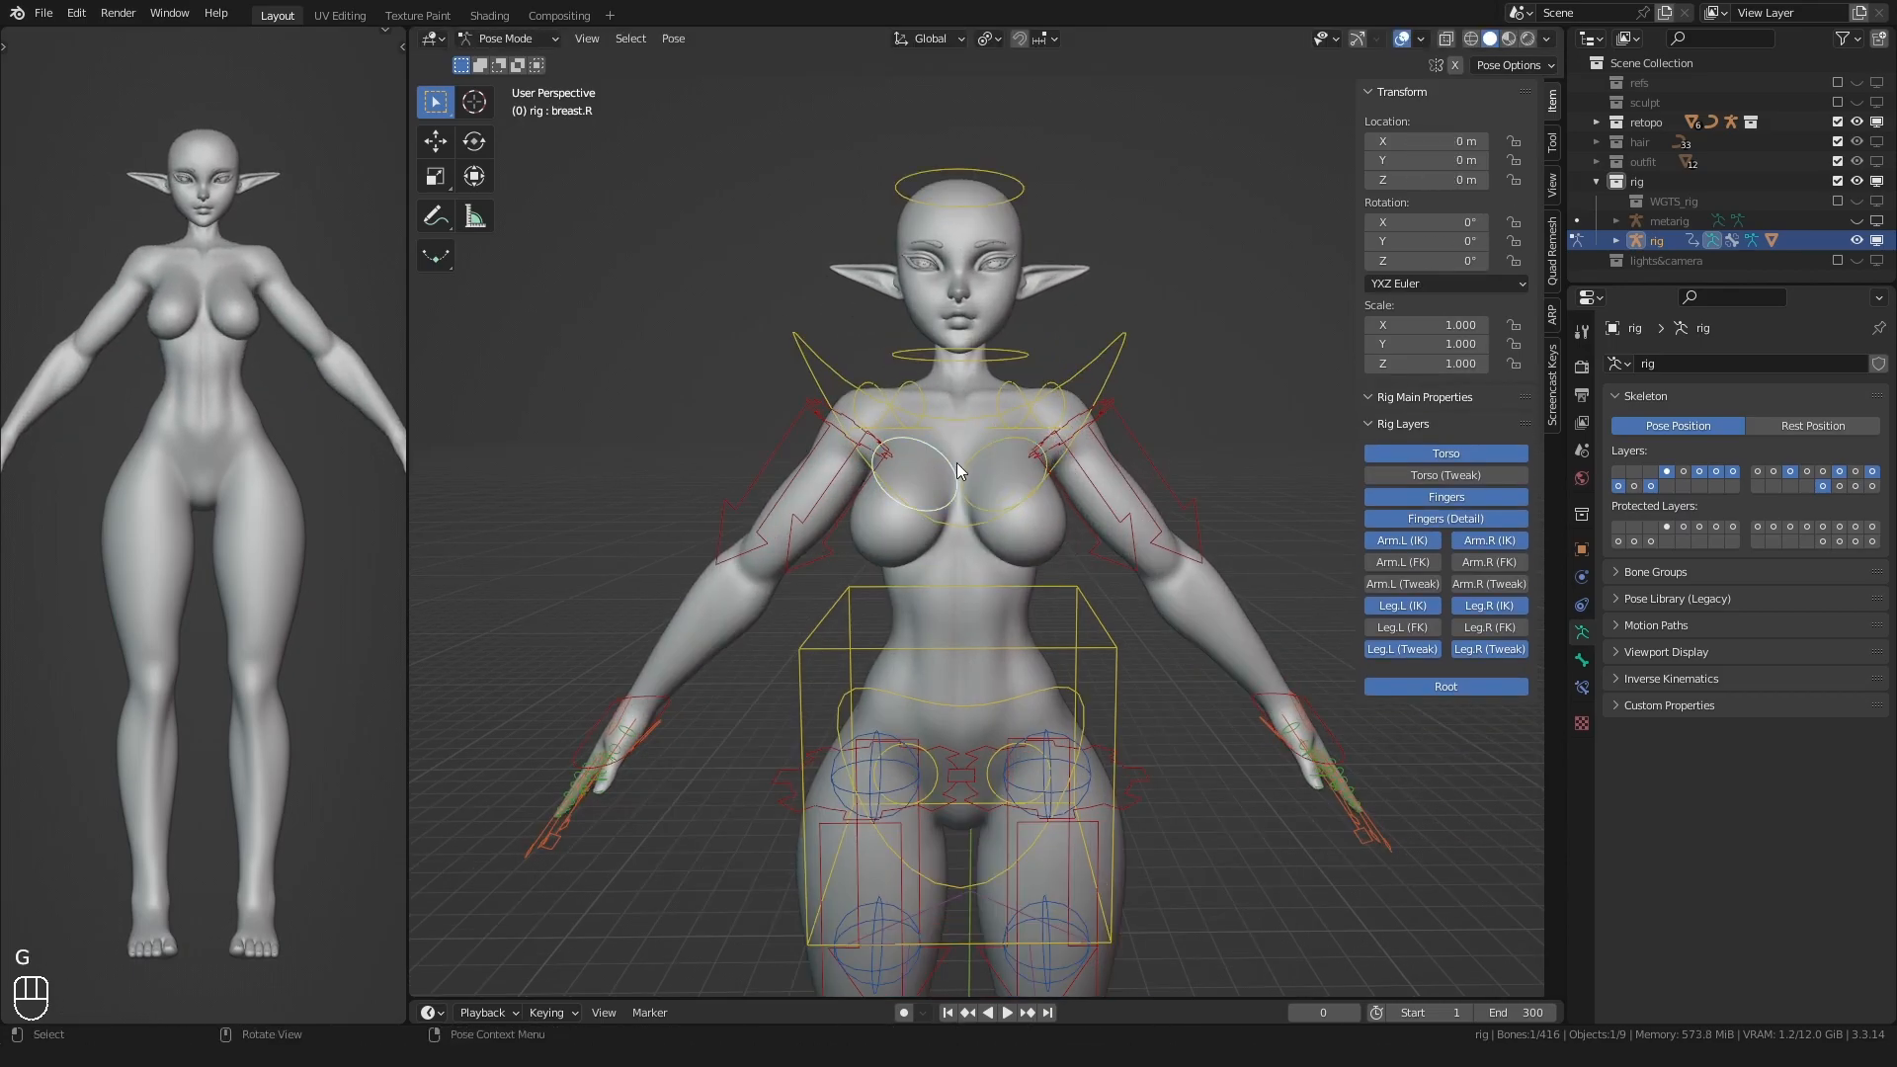
{"action": "left_click", "coordinate": [726, 477]}
{"action": "key", "text": "KP_3"}
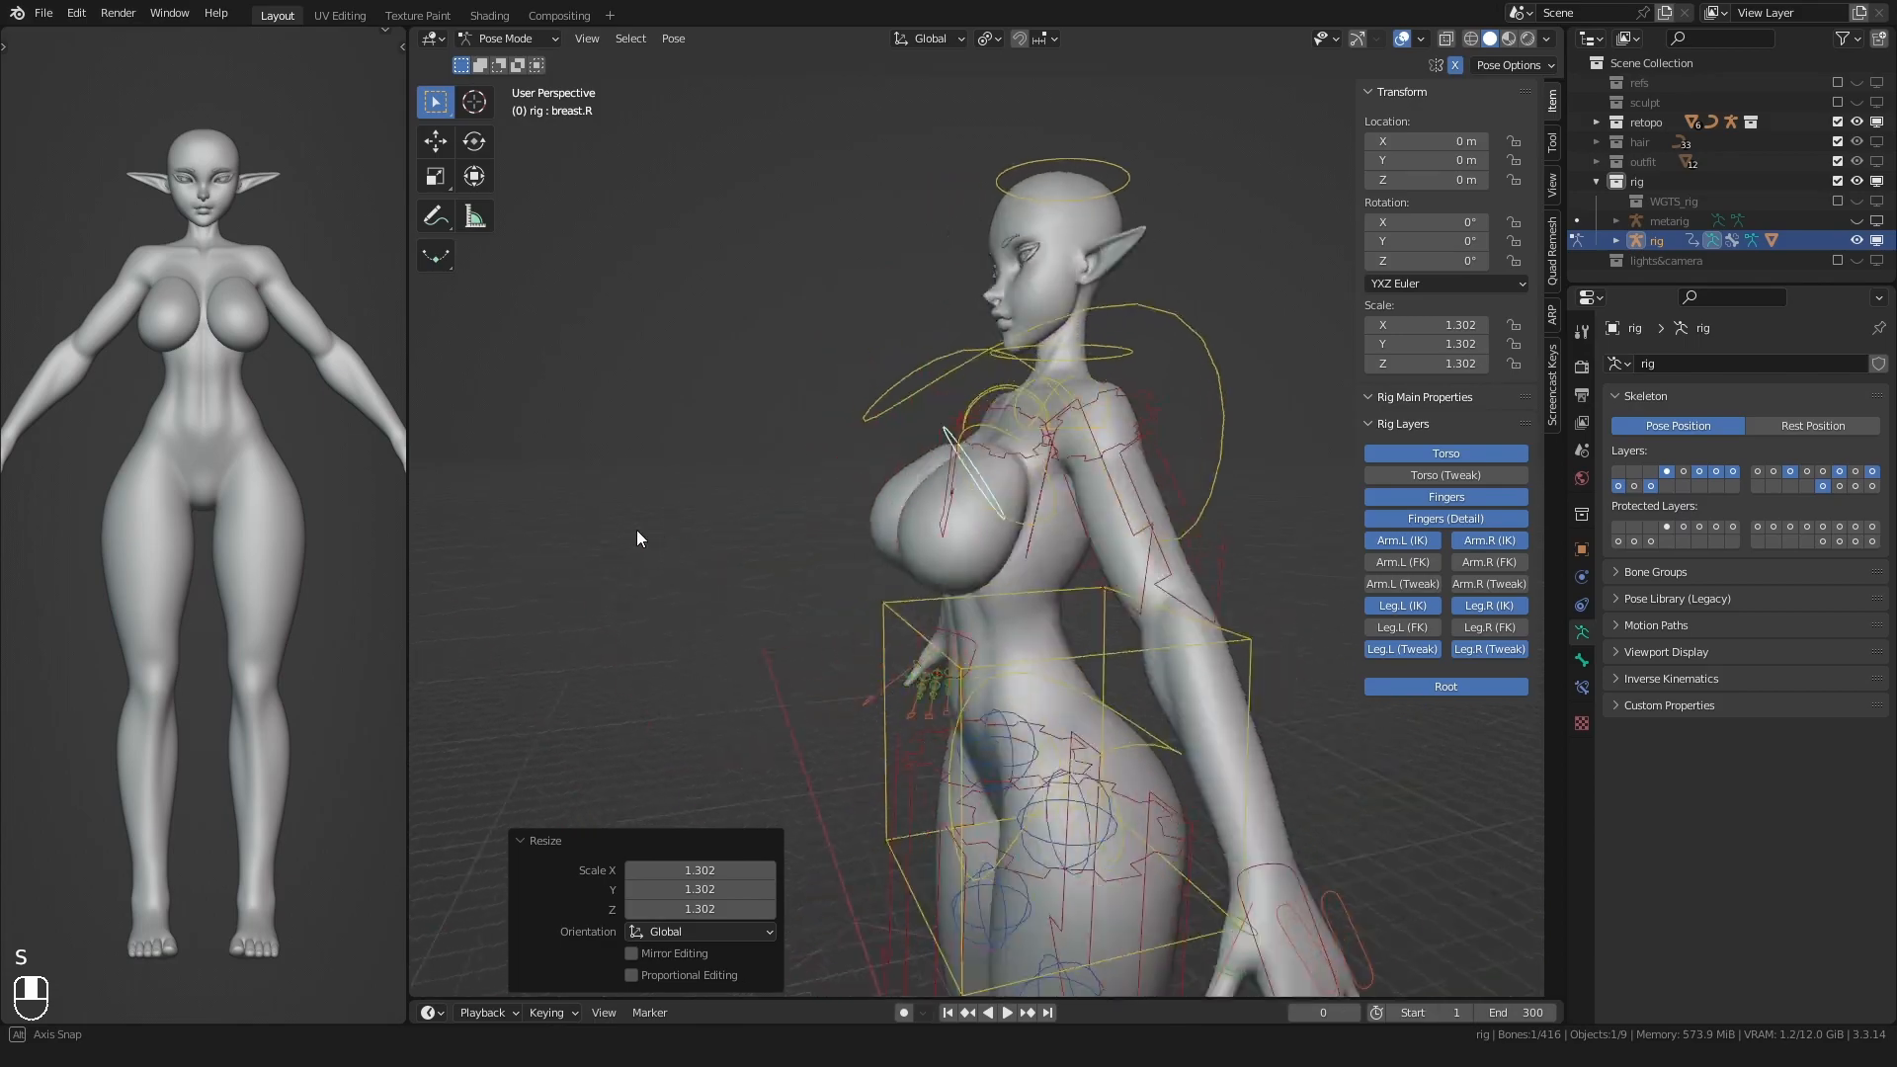
{"action": "left_click", "coordinate": [690, 570]}
{"action": "middle_click_drag", "start_coordinate": [691, 570], "coordinate": [880, 571]}
{"action": "key", "text": "a"}
{"action": "key", "text": "q"}
{"action": "scroll", "coordinate": [880, 571], "scroll_direction": "down", "scroll_amount": 3}
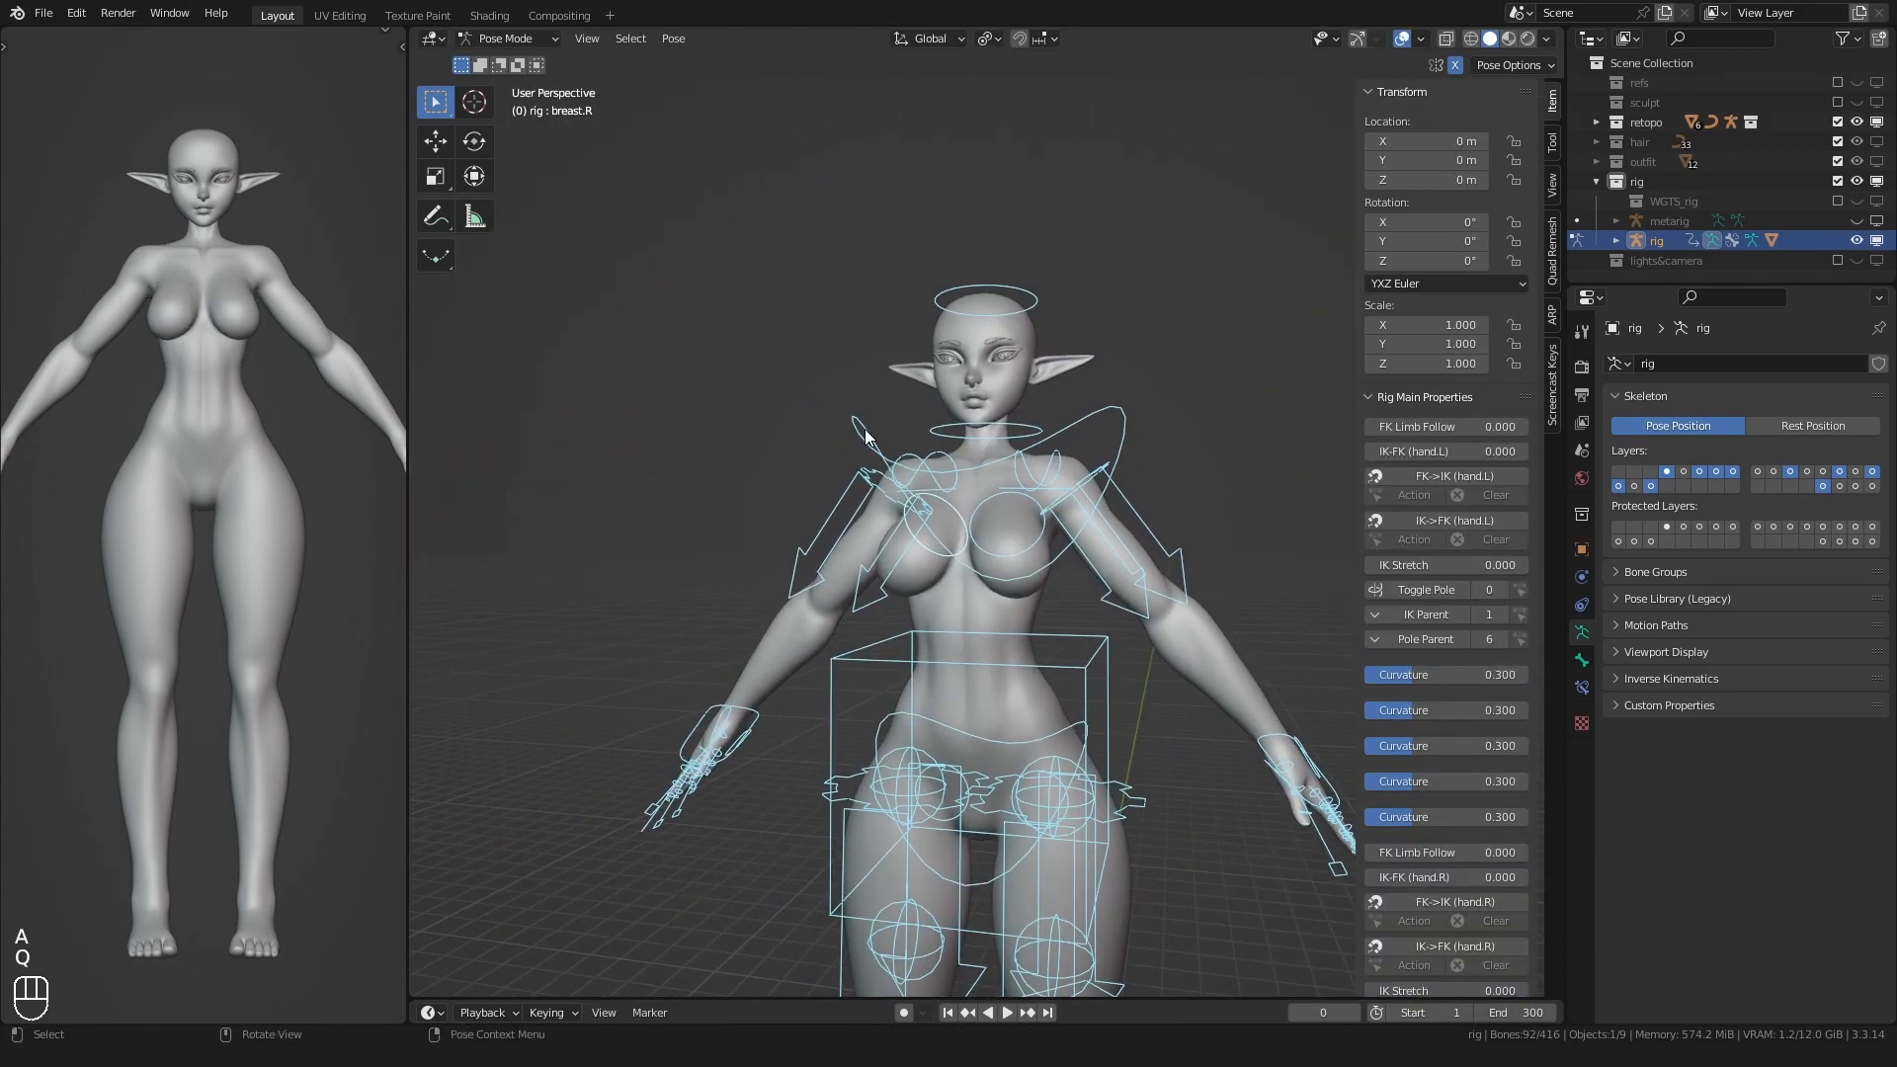
- Rotate the chest control by about -41.2° in the view to tilt the upper body
{"action": "left_click", "coordinate": [862, 429]}
{"action": "key", "text": "r"}
{"action": "right_click", "coordinate": [907, 304]}
{"action": "left_click", "coordinate": [913, 298]}
{"action": "middle_click_drag", "start_coordinate": [913, 298], "coordinate": [878, 405], "text": "shift"}
{"action": "scroll", "coordinate": [863, 509], "scroll_direction": "up", "scroll_amount": 2}
{"action": "left_click", "coordinate": [864, 513]}
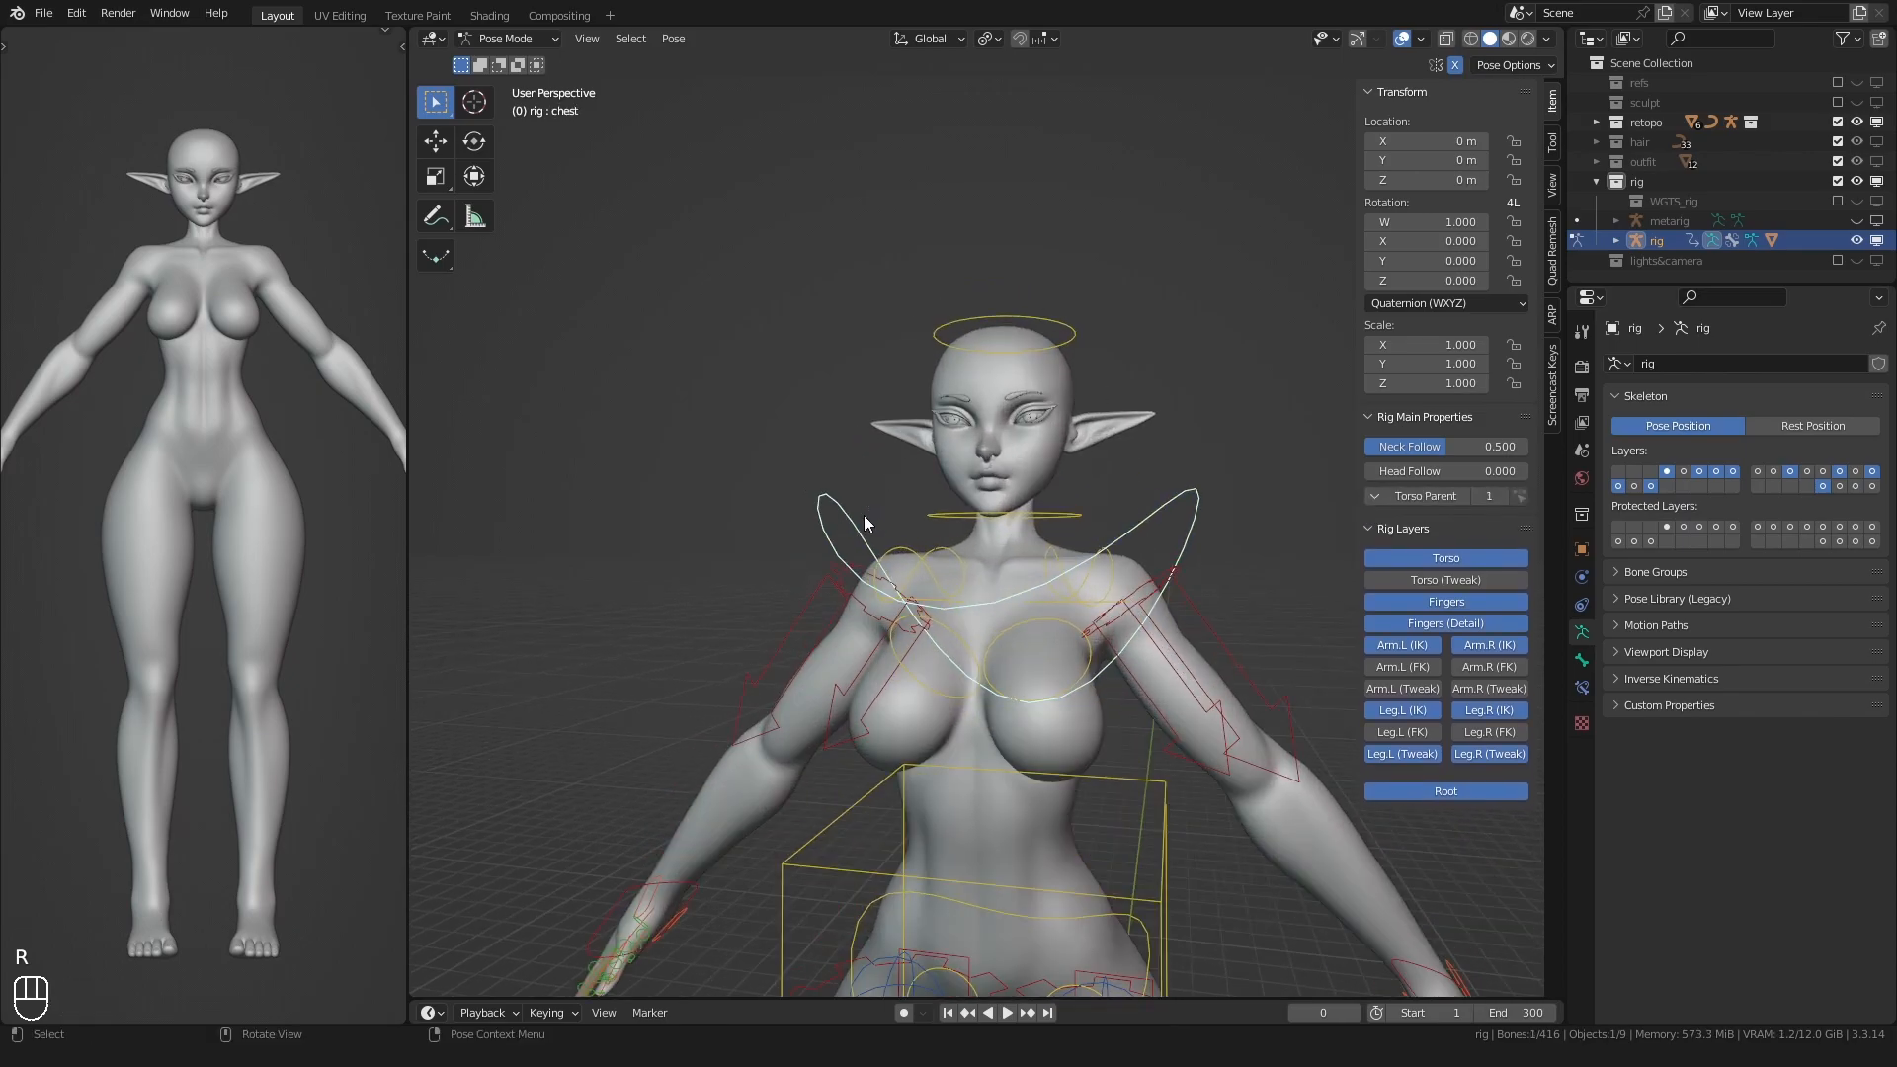
{"action": "key", "text": "r"}
{"action": "left_click", "coordinate": [781, 643]}
{"action": "scroll", "coordinate": [911, 623], "scroll_direction": "up", "scroll_amount": 3}
{"action": "middle_click_drag", "start_coordinate": [974, 494], "coordinate": [864, 490], "text": "shift"}
{"action": "scroll", "coordinate": [864, 490], "scroll_direction": "down", "scroll_amount": 4}
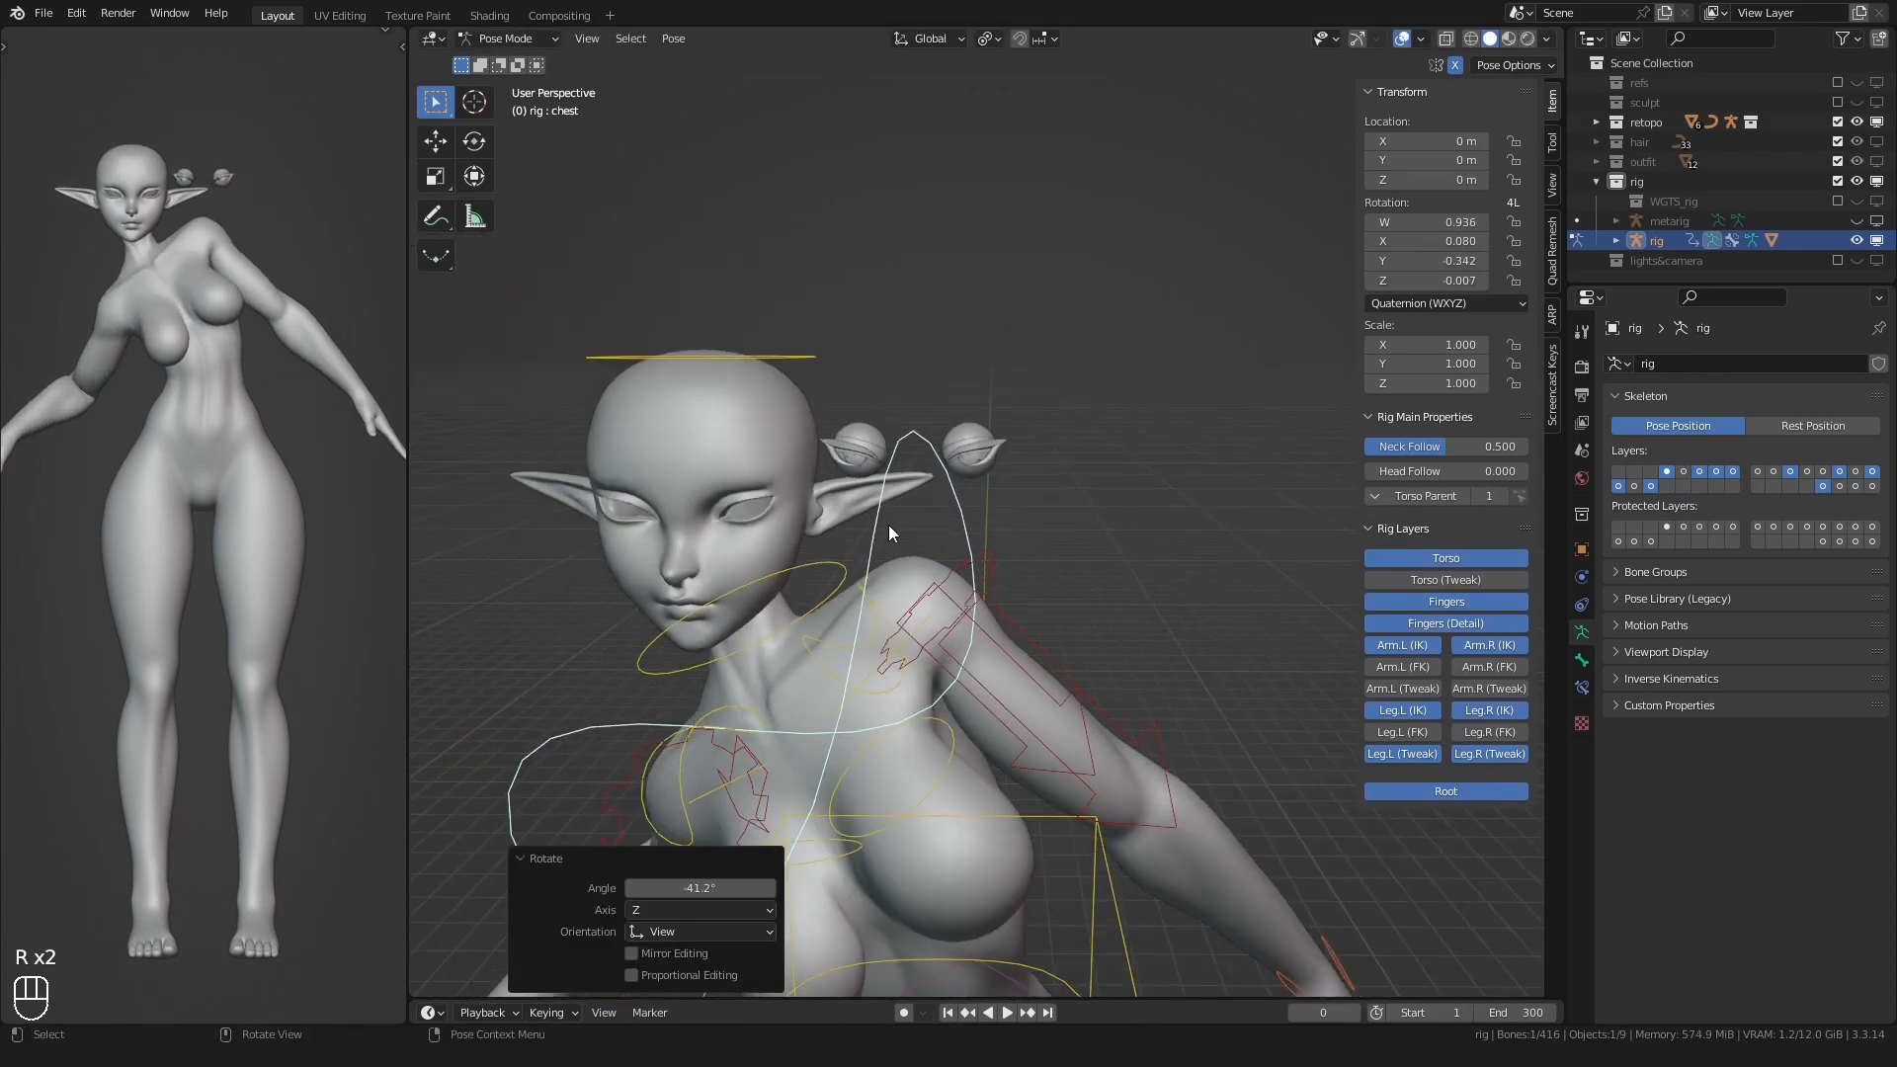
- Rotate the head control by about -53° in the view and try moving it
{"action": "left_click", "coordinate": [840, 296]}
{"action": "key", "text": "r"}
{"action": "key", "text": "g"}
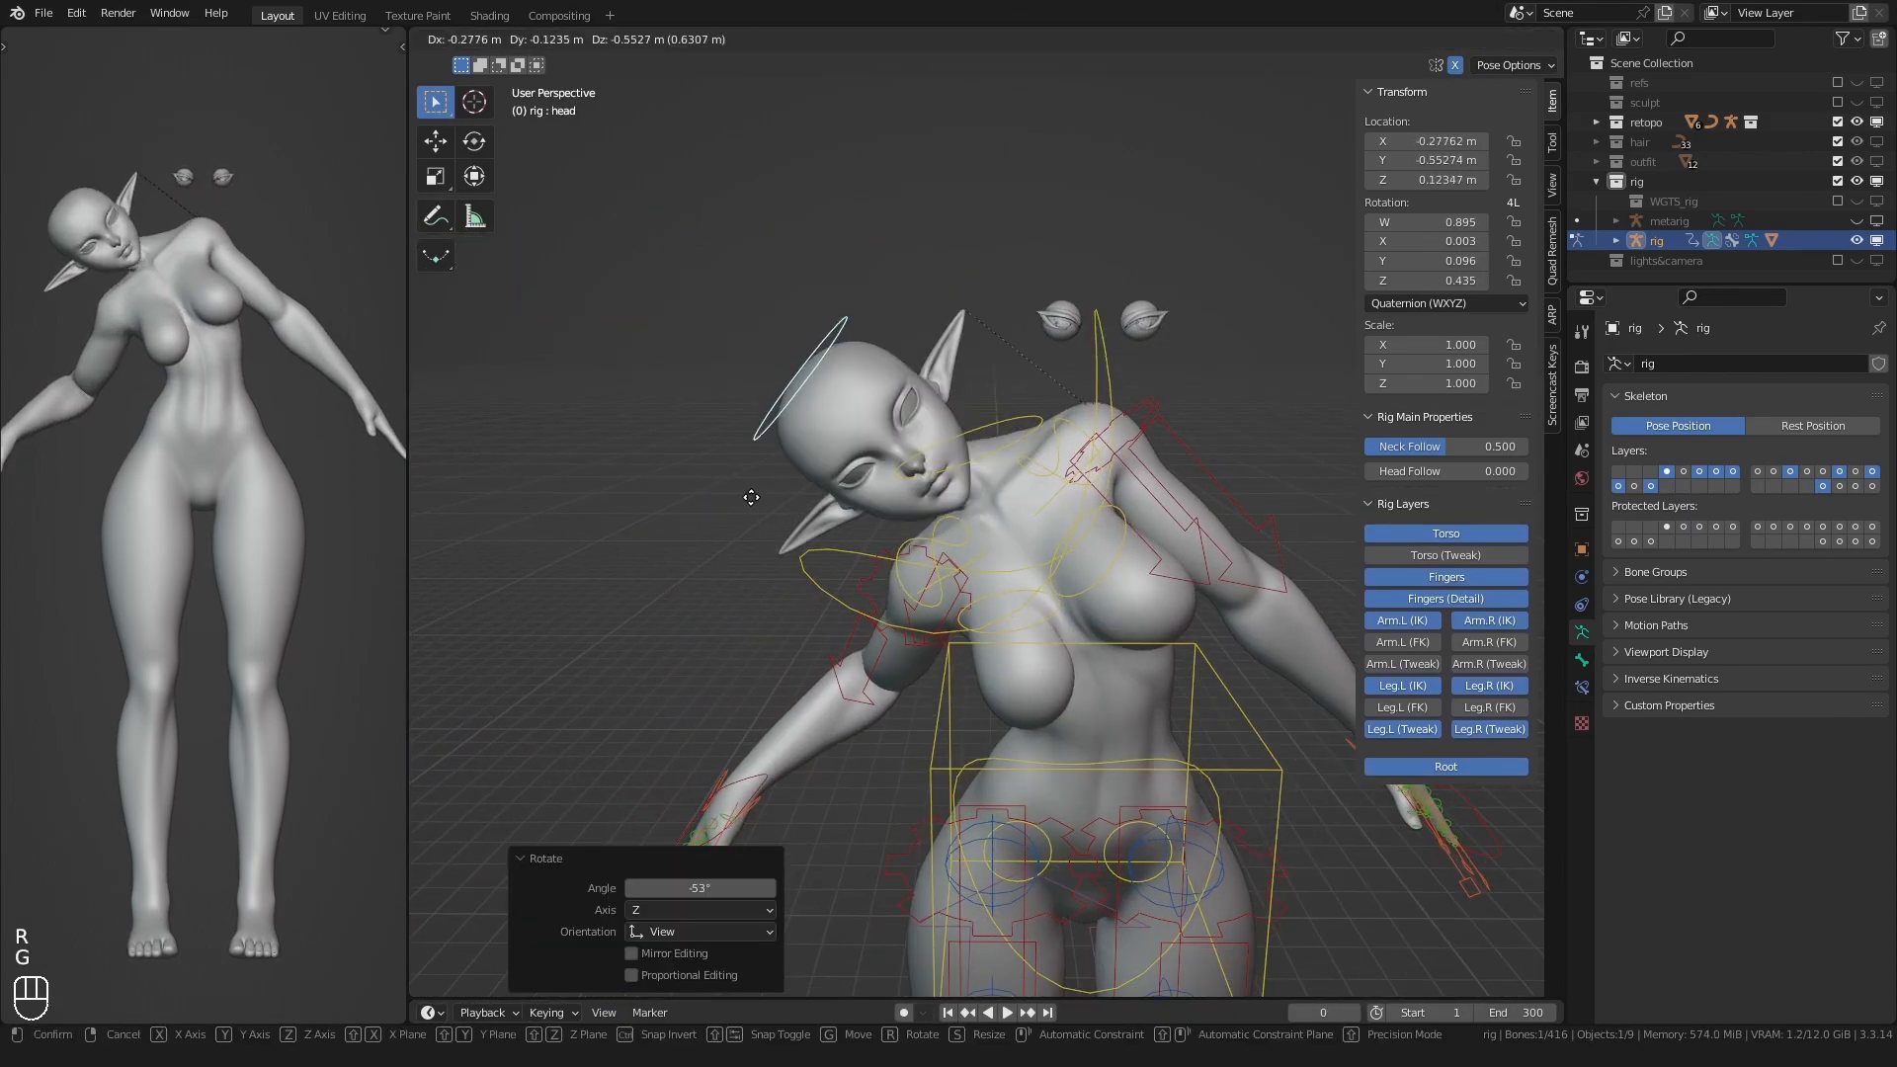
{"action": "left_click", "coordinate": [802, 505]}
- In Object Mode, select the eye objects together with the rig and set the armature to Rest Position
{"action": "key", "text": "ctrl+Tab"}
{"action": "key", "text": "n"}
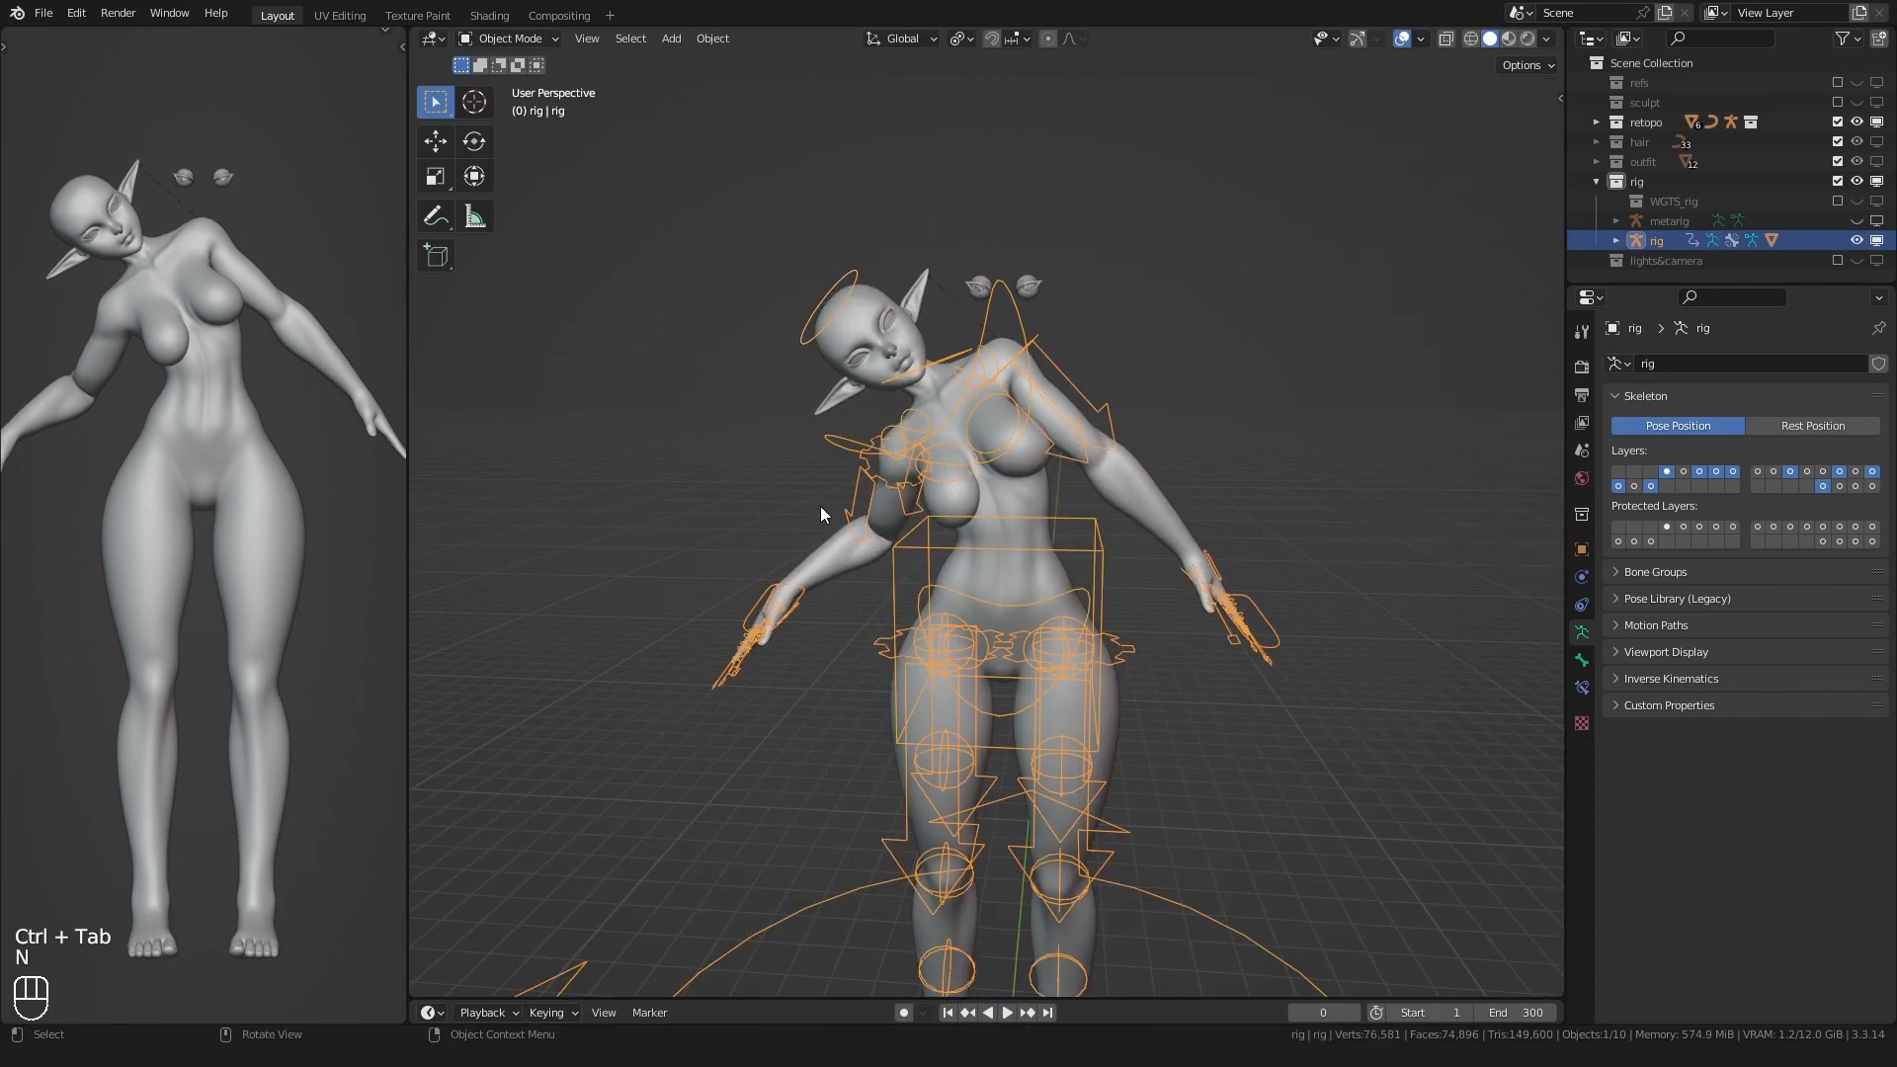
{"action": "left_click", "coordinate": [1754, 428]}
{"action": "scroll", "coordinate": [952, 517], "scroll_direction": "up", "scroll_amount": 5}
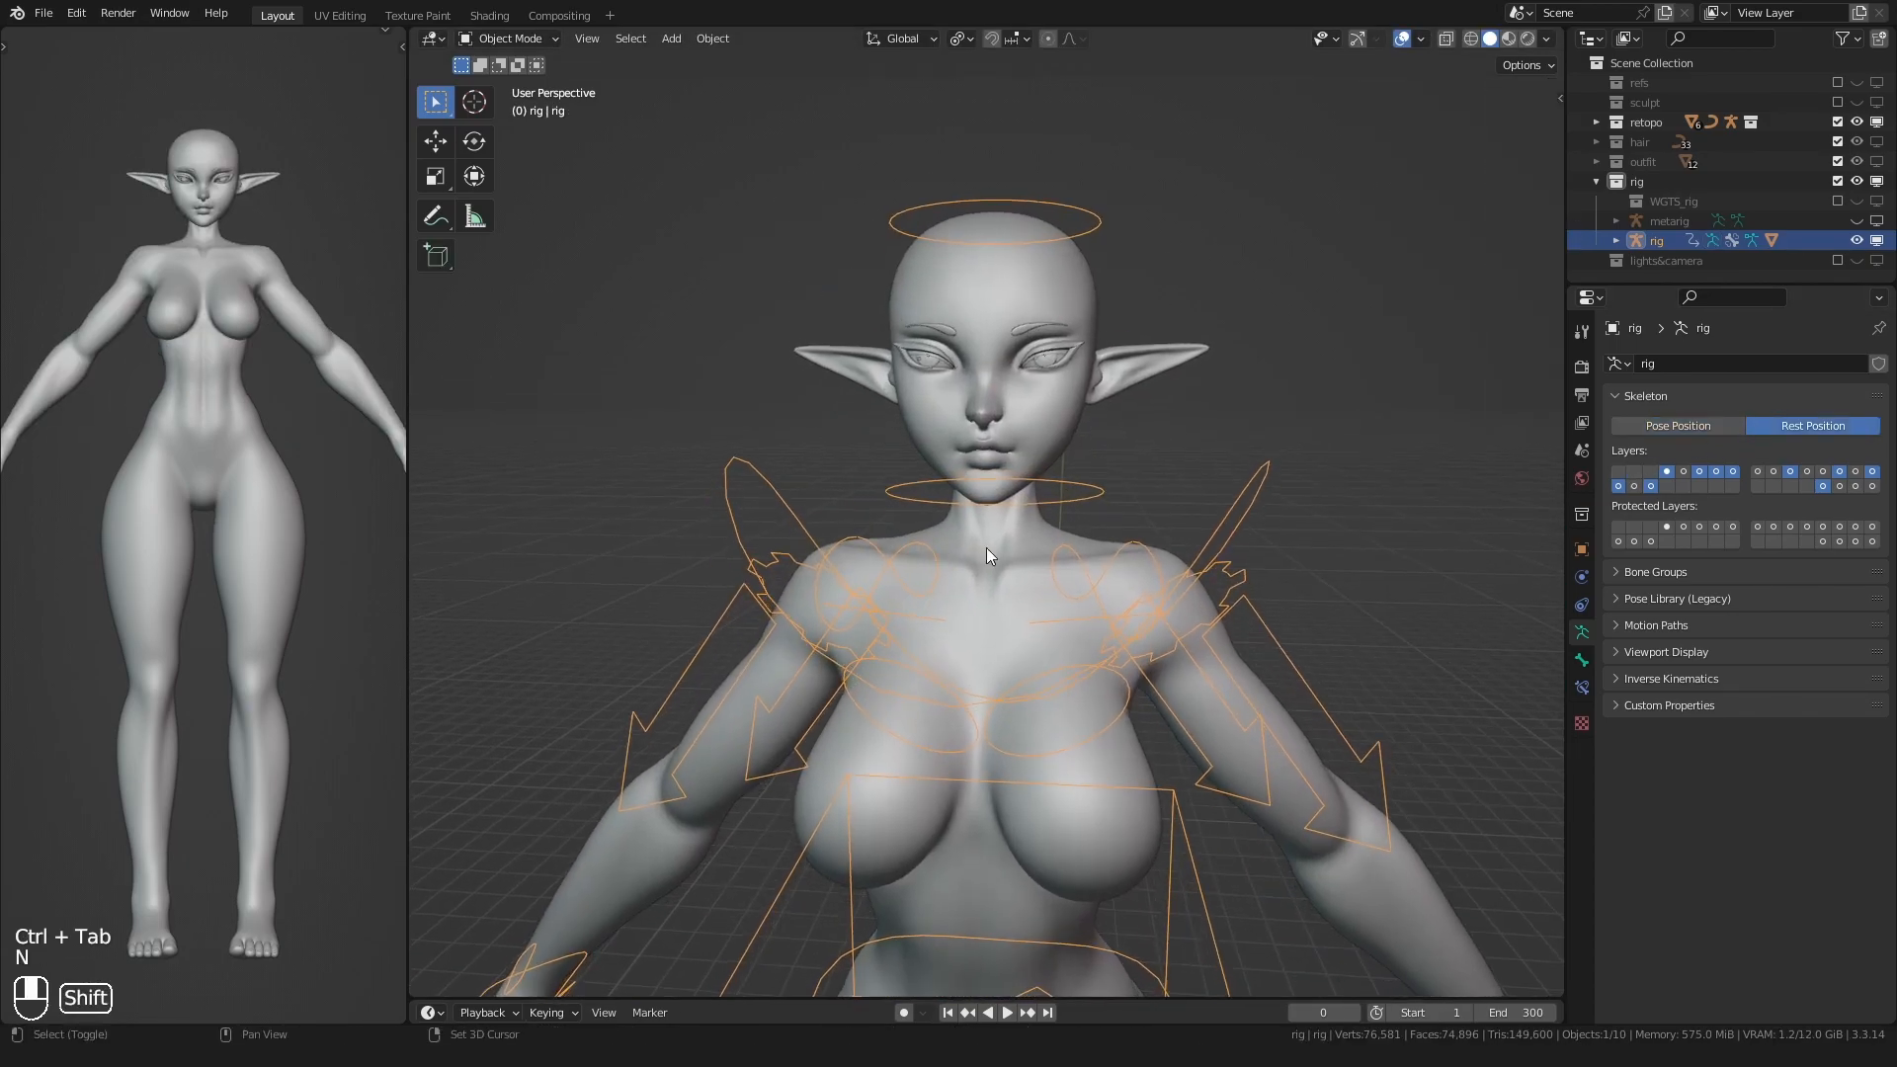
{"action": "left_click", "coordinate": [1631, 426]}
{"action": "middle_click_drag", "start_coordinate": [1111, 377], "coordinate": [1286, 282]}
{"action": "scroll", "coordinate": [1146, 467], "scroll_direction": "up", "scroll_amount": 4}
{"action": "scroll", "coordinate": [1218, 444], "scroll_direction": "down", "scroll_amount": 6}
{"action": "scroll", "coordinate": [1287, 281], "scroll_direction": "down", "scroll_amount": 2}
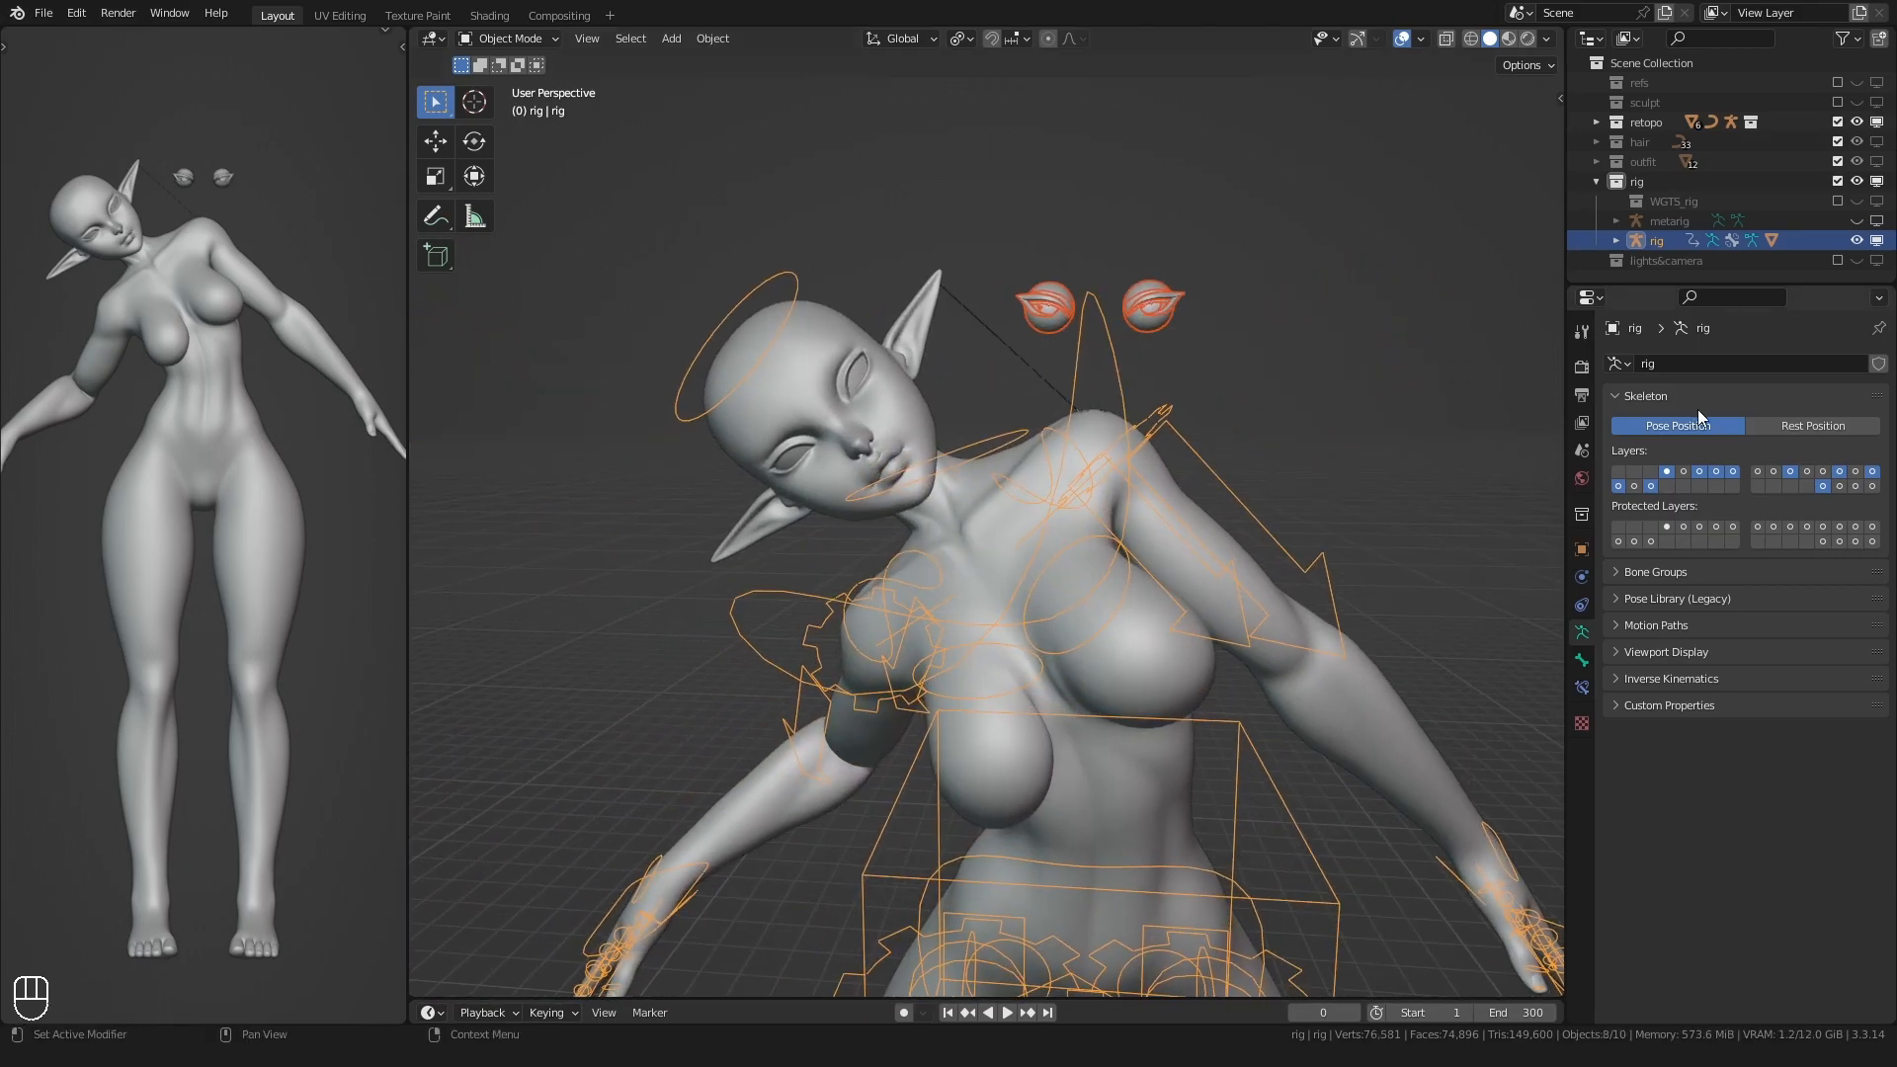
{"action": "left_click", "coordinate": [1813, 426]}
{"action": "middle_click_drag", "start_coordinate": [1072, 450], "coordinate": [918, 579], "text": "shift"}
{"action": "scroll", "coordinate": [918, 579], "scroll_direction": "up", "scroll_amount": 2}
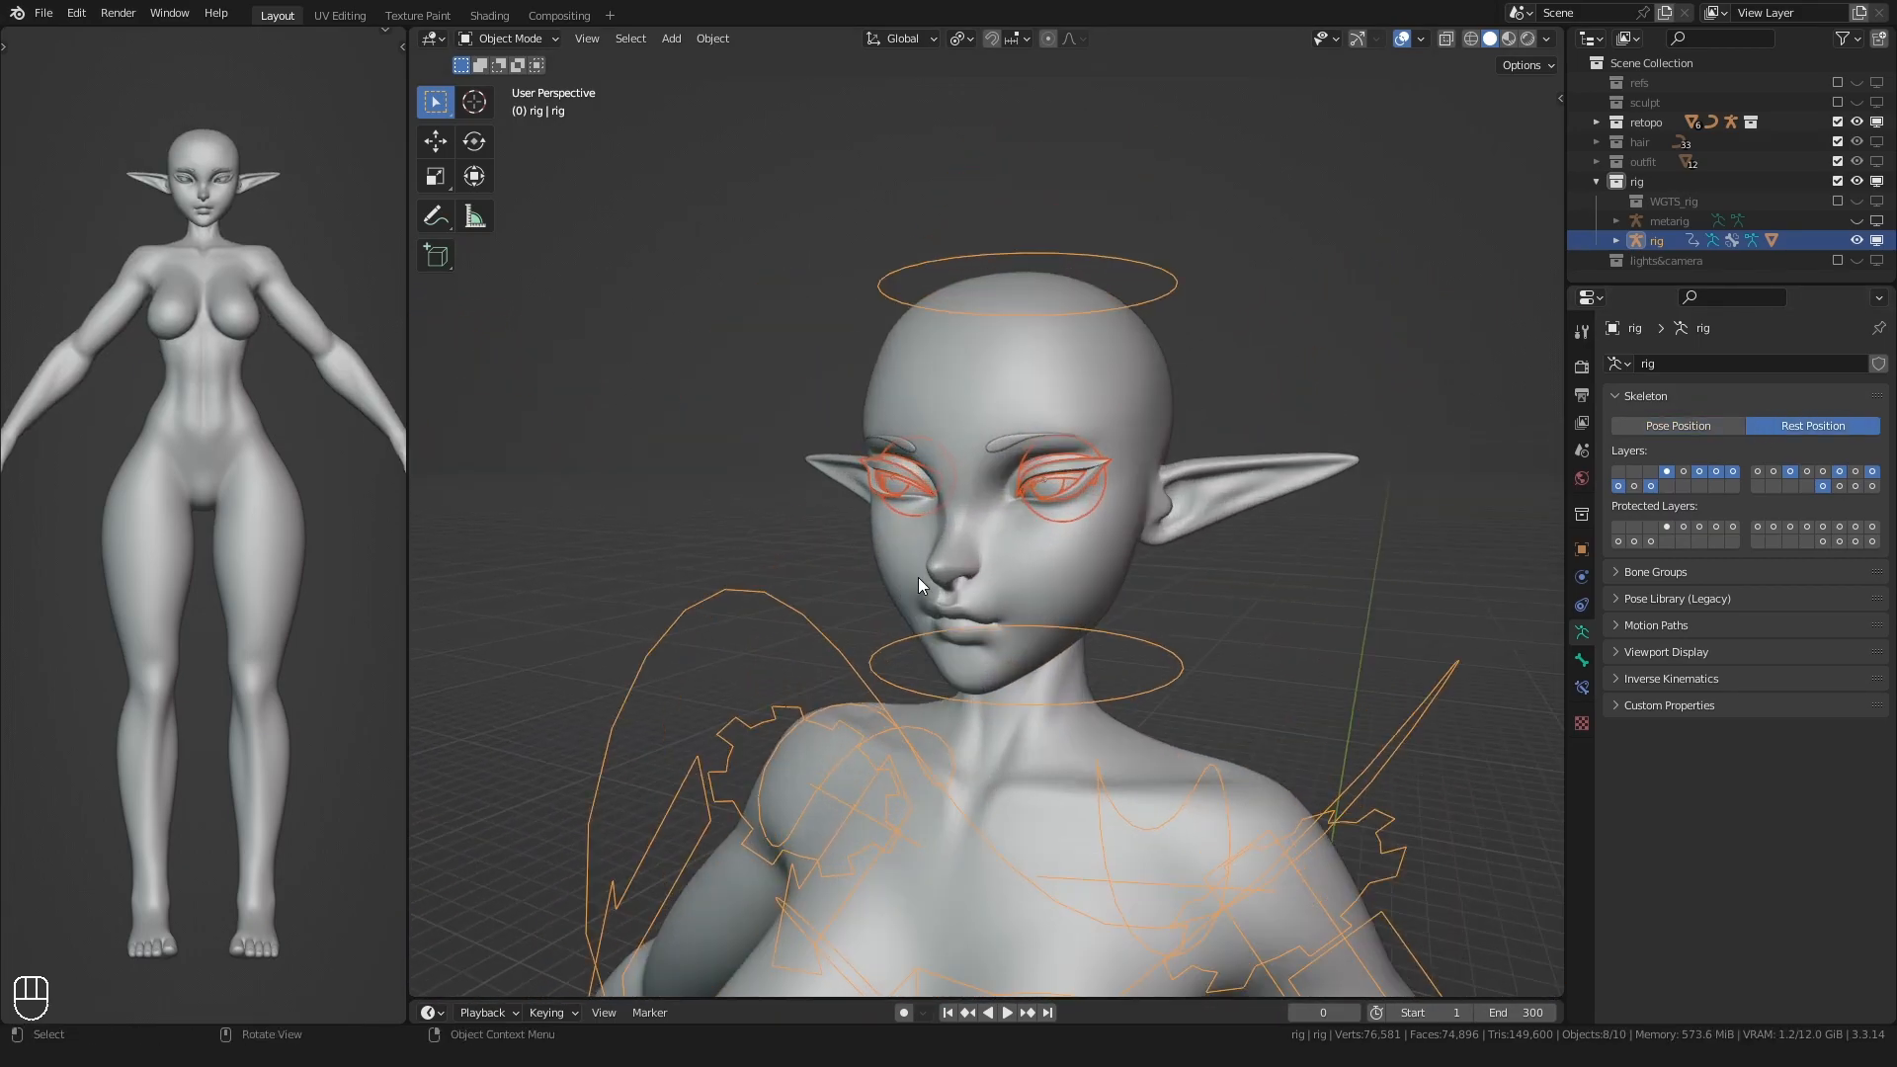
- Parent the selected eye objects to the rig's head bone with the Bone option, and check them in Pose Position
{"action": "key", "text": "ctrl+Tab"}
{"action": "middle_click_drag", "start_coordinate": [846, 341], "coordinate": [830, 379], "text": "ctrl"}
{"action": "key", "text": "ctrl+p"}
{"action": "left_click", "coordinate": [833, 392]}
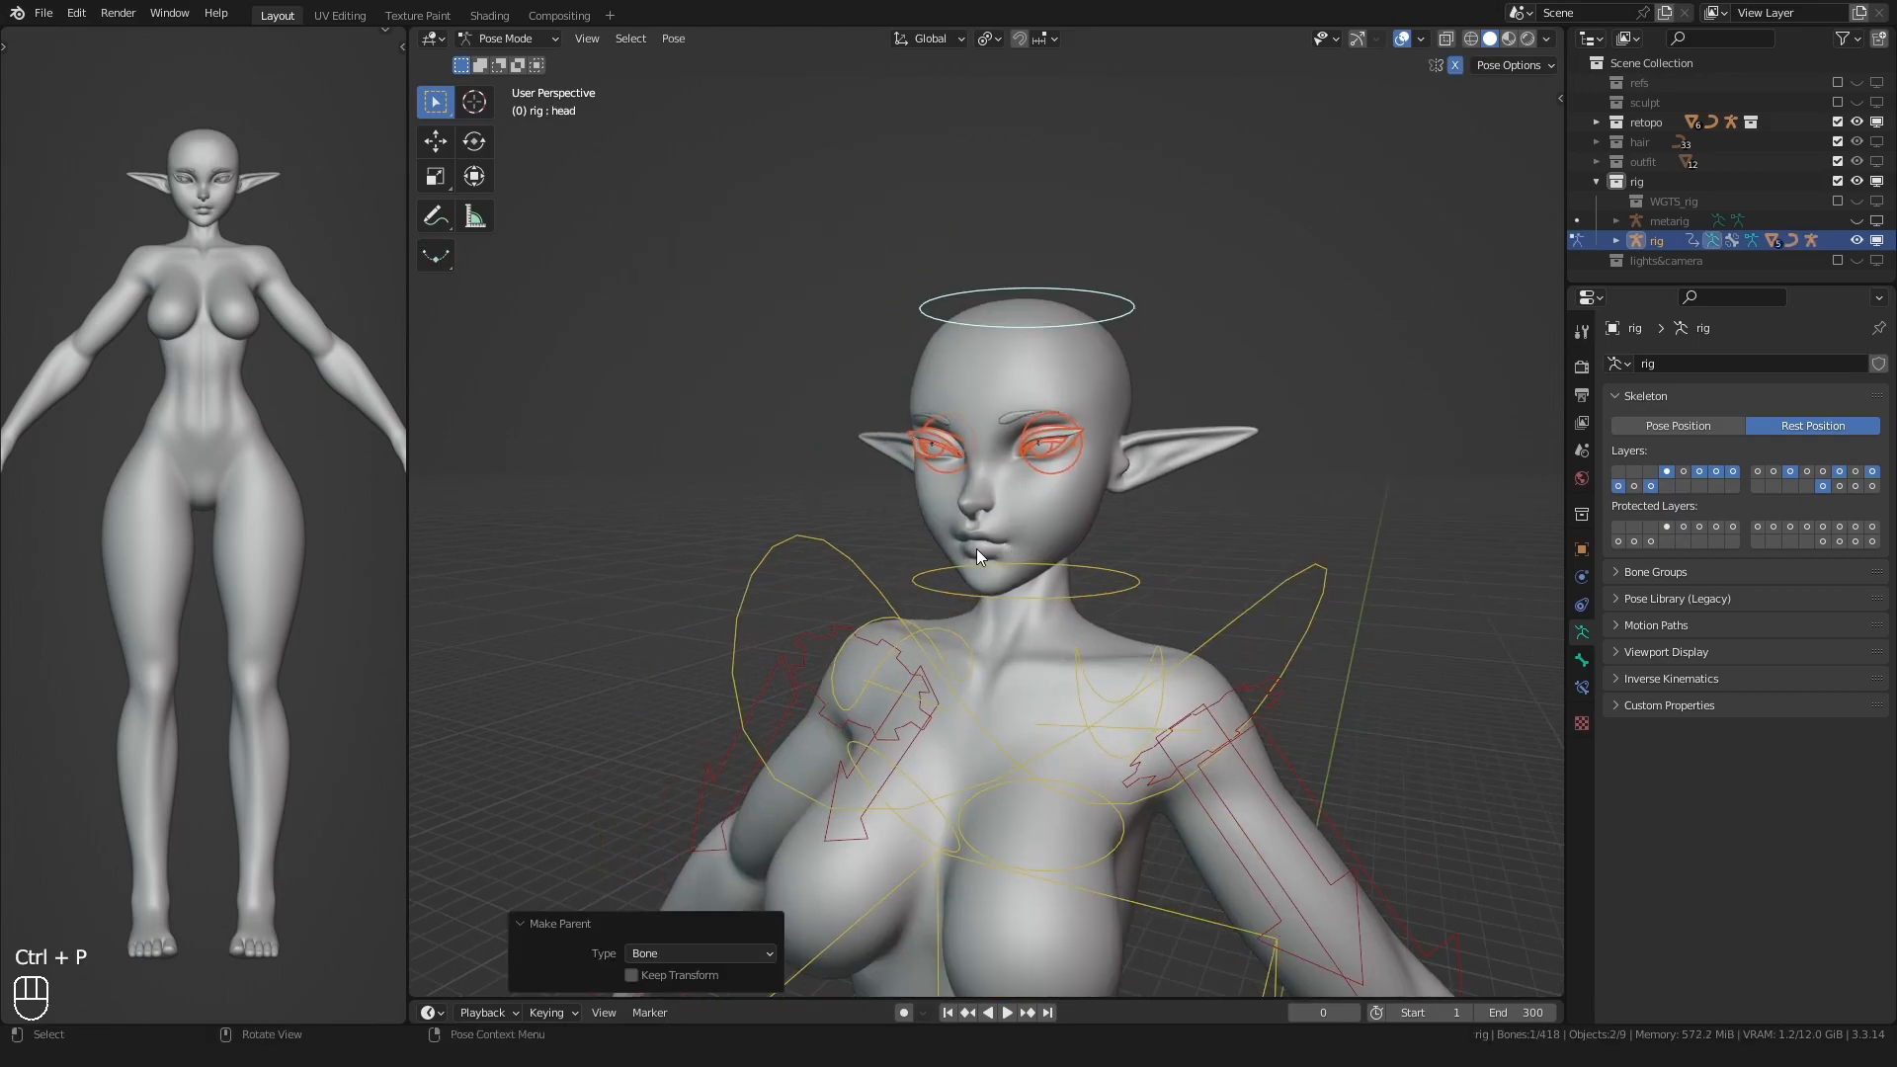
{"action": "left_click", "coordinate": [1707, 426]}
{"action": "middle_click_drag", "start_coordinate": [974, 566], "coordinate": [990, 509]}
{"action": "scroll", "coordinate": [877, 502], "scroll_direction": "down", "scroll_amount": 3}
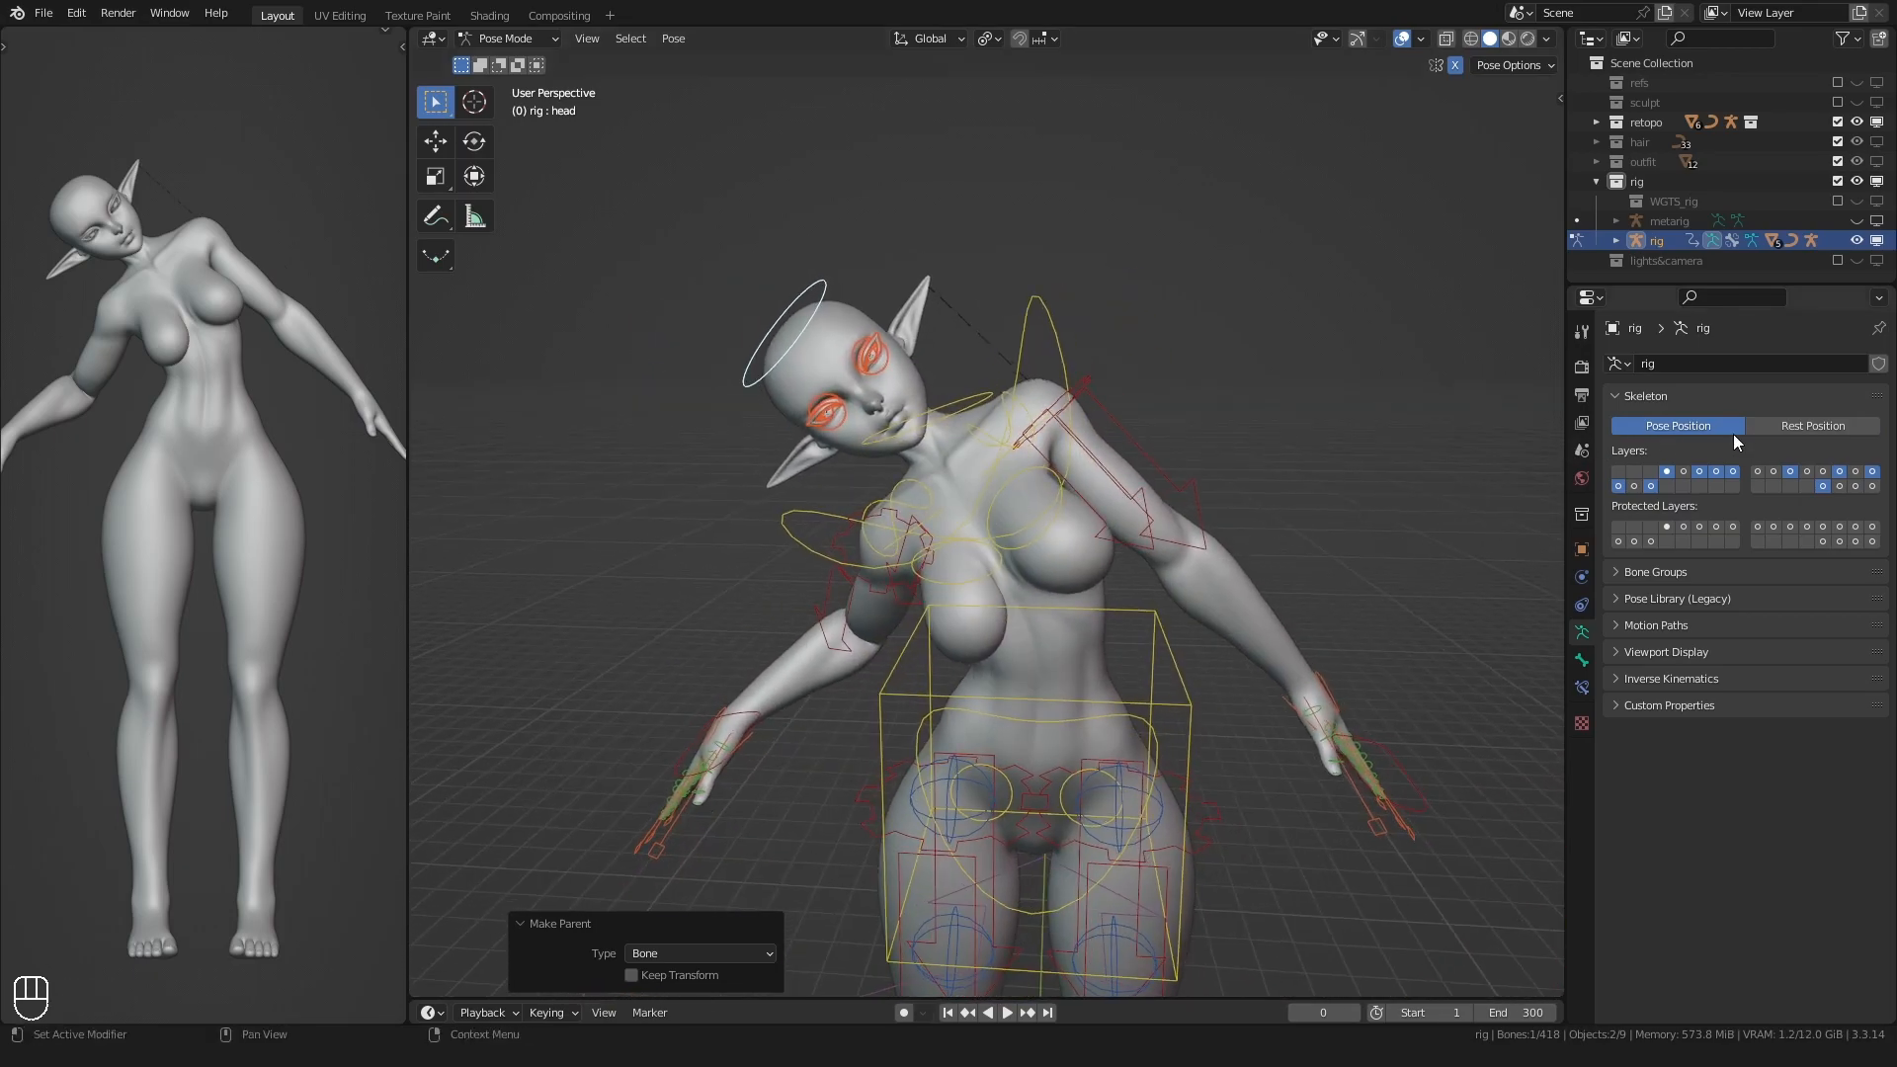
- Return to Object Mode, show the hair collection in the viewport, and check the hair against the rig in Pose Position
{"action": "left_click", "coordinate": [1778, 427]}
{"action": "key", "text": "ctrl+Tab"}
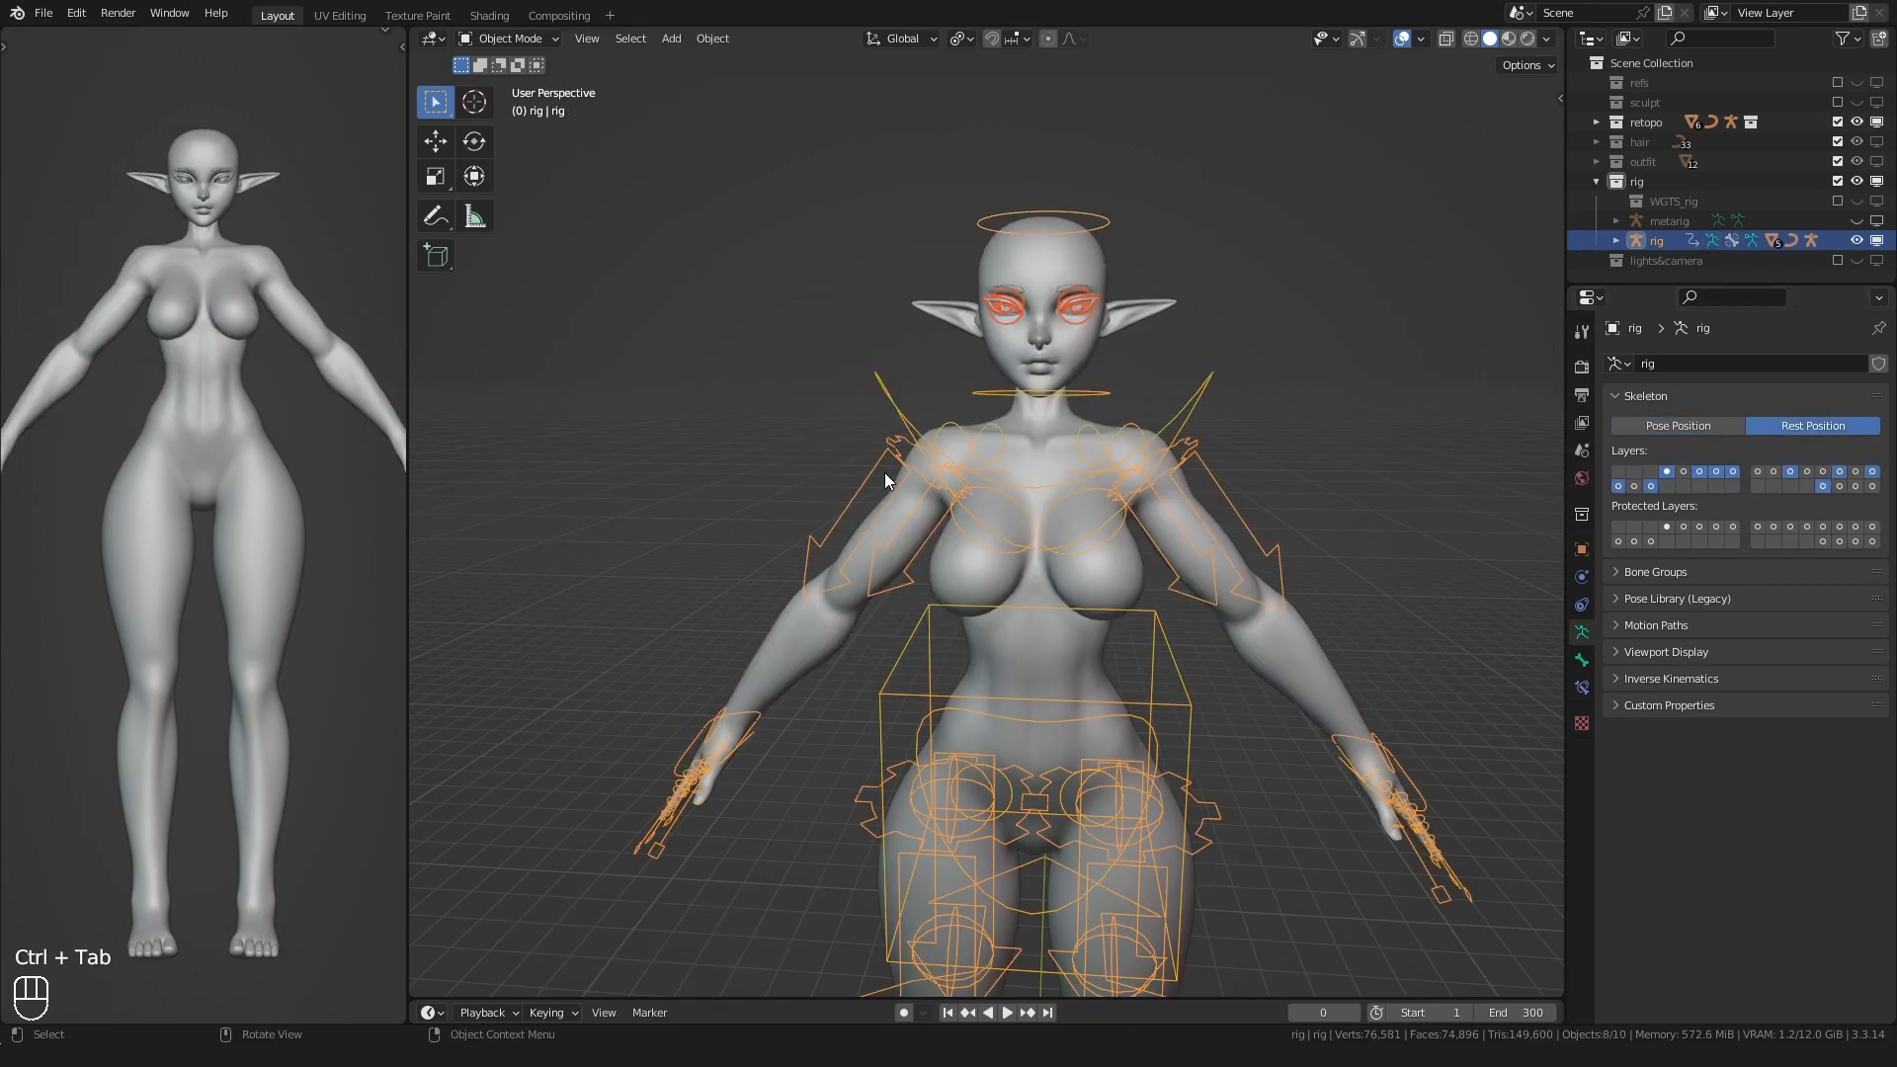
{"action": "left_click", "coordinate": [887, 472]}
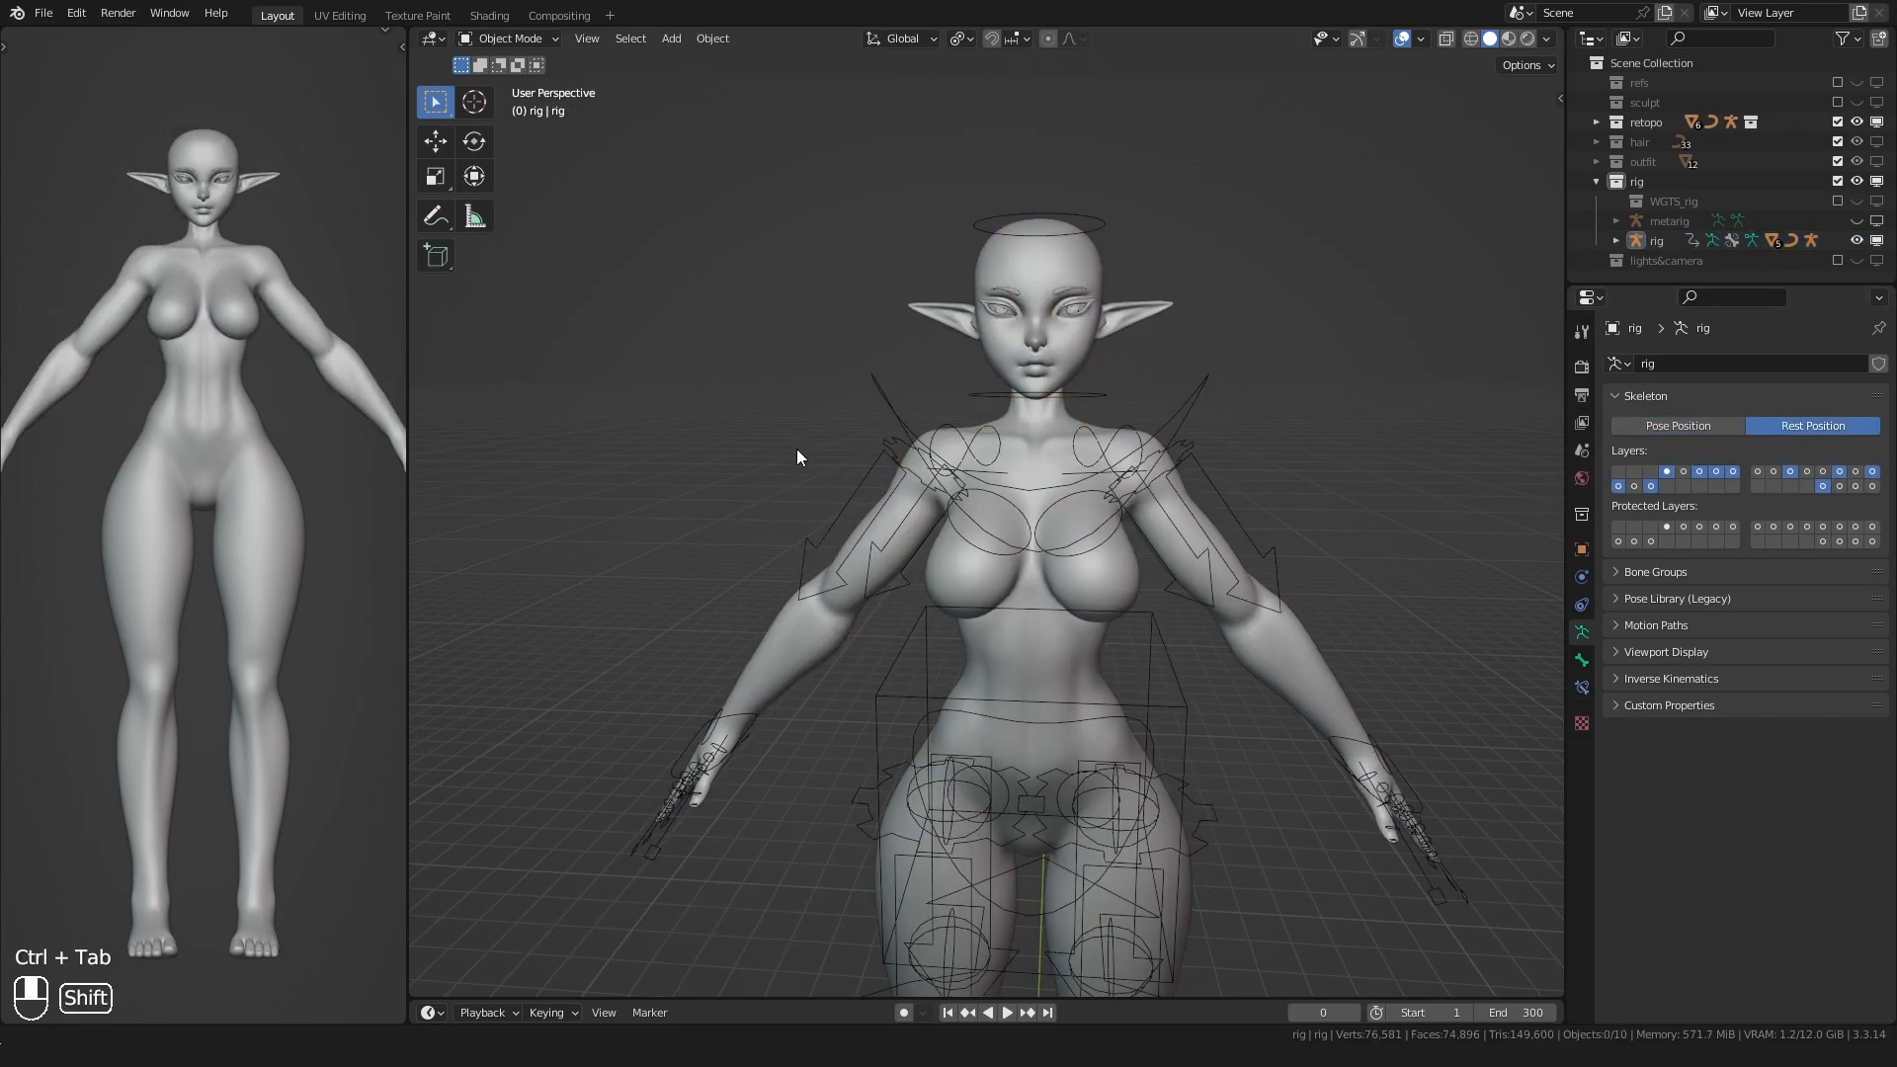
{"action": "left_click", "coordinate": [1595, 182]}
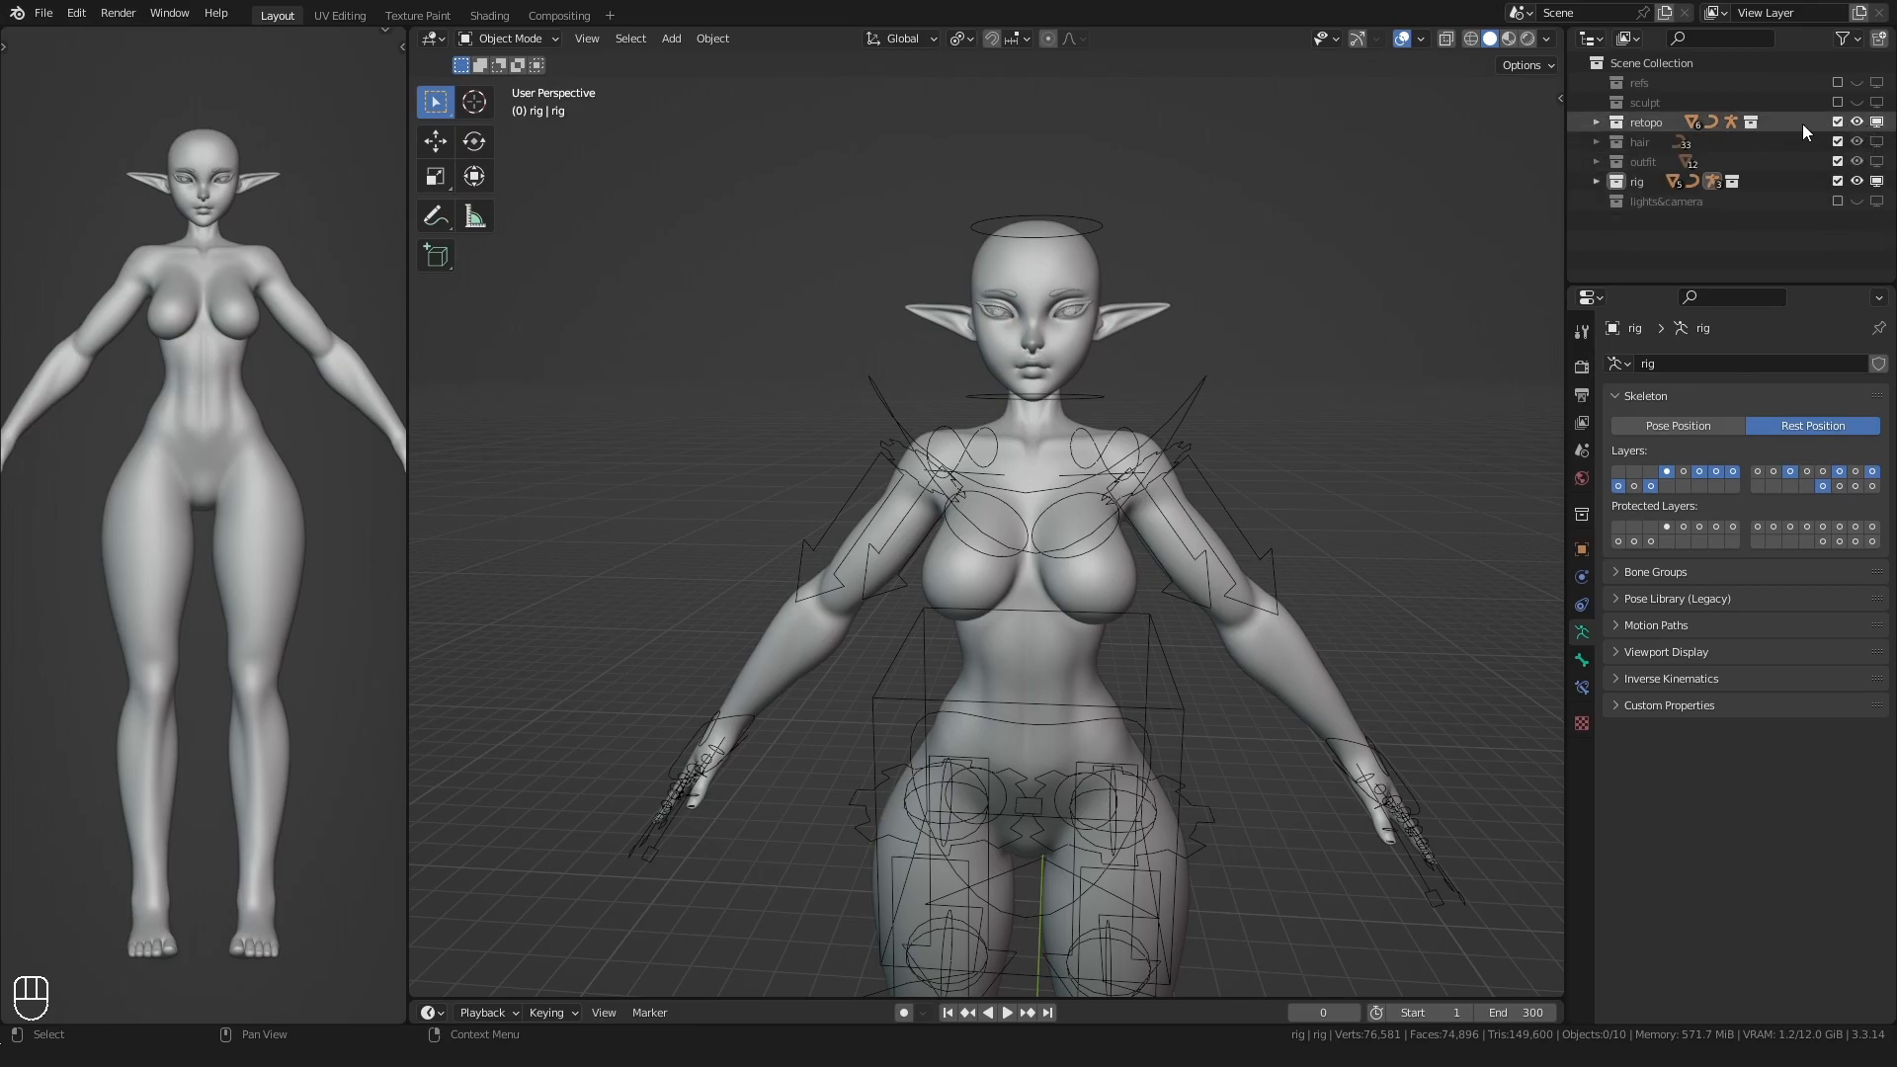
{"action": "left_click", "coordinate": [1878, 142]}
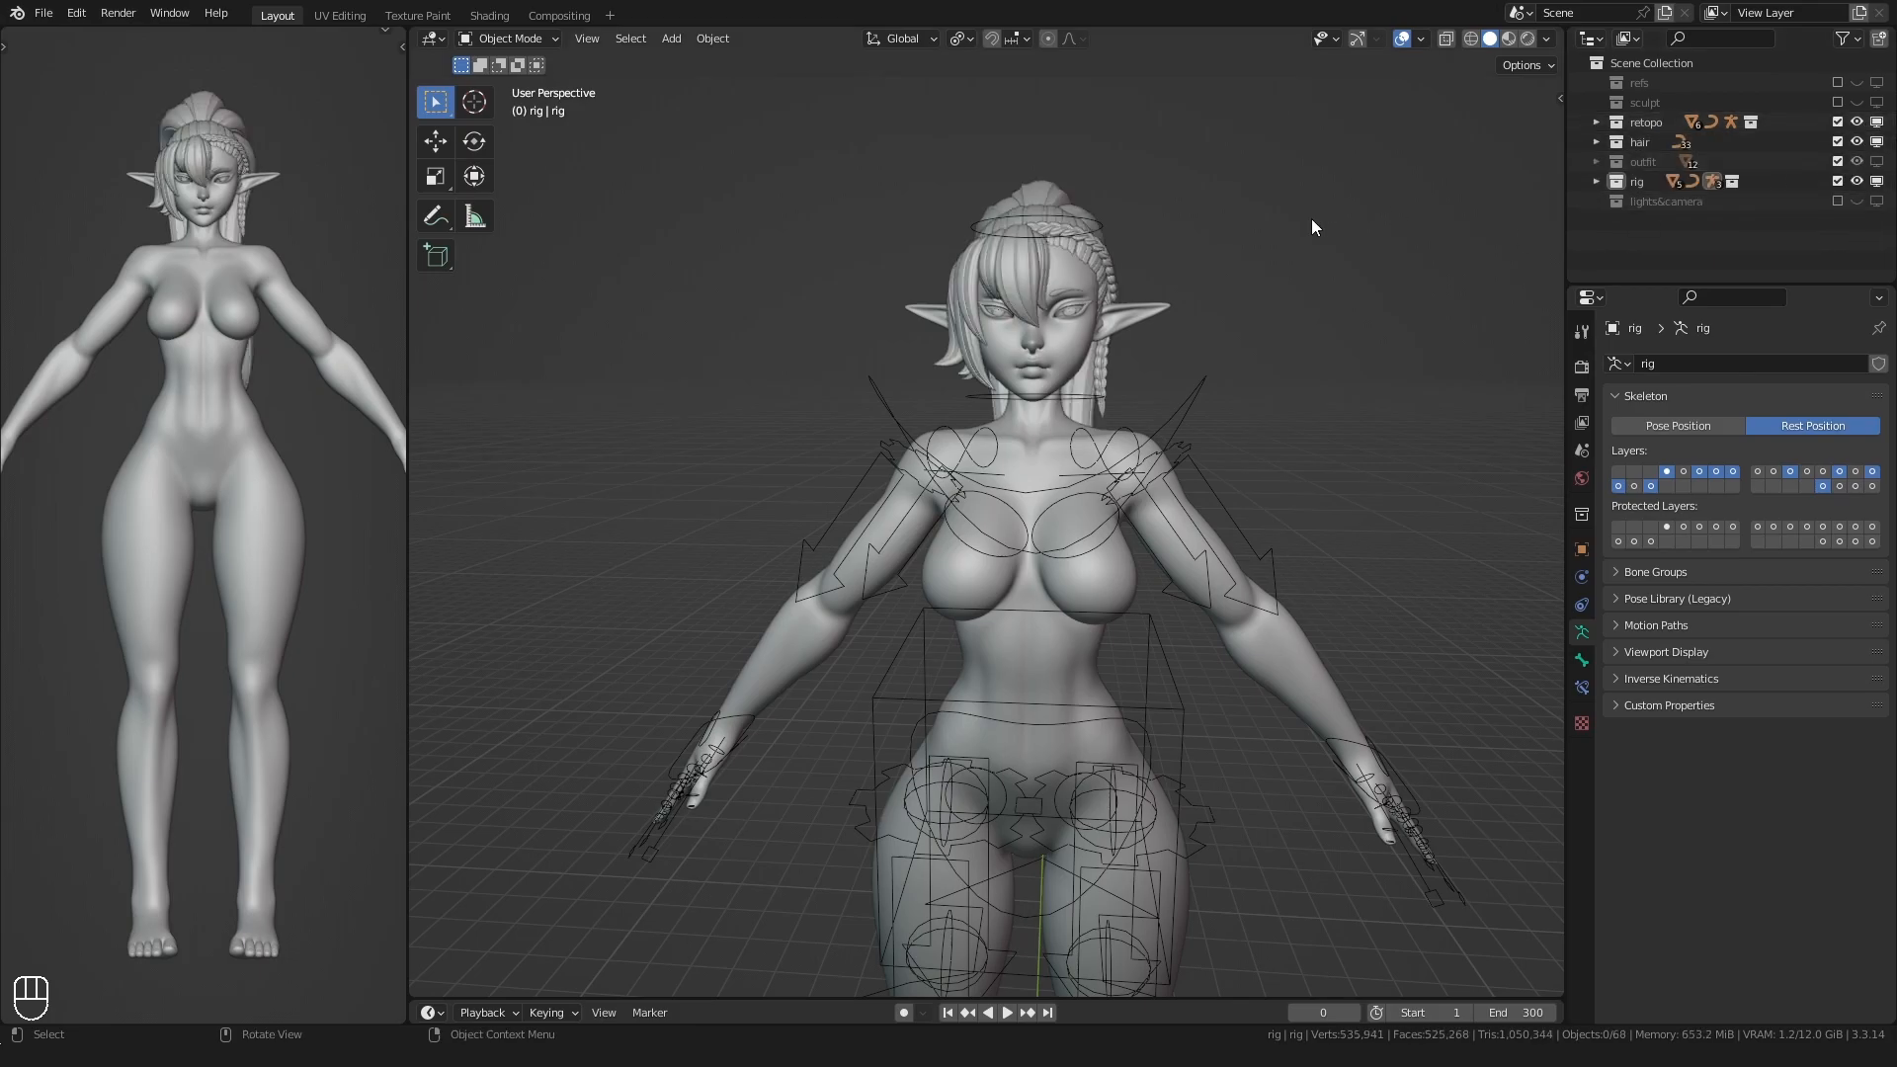
{"action": "left_click", "coordinate": [862, 381]}
{"action": "left_click", "coordinate": [1701, 432]}
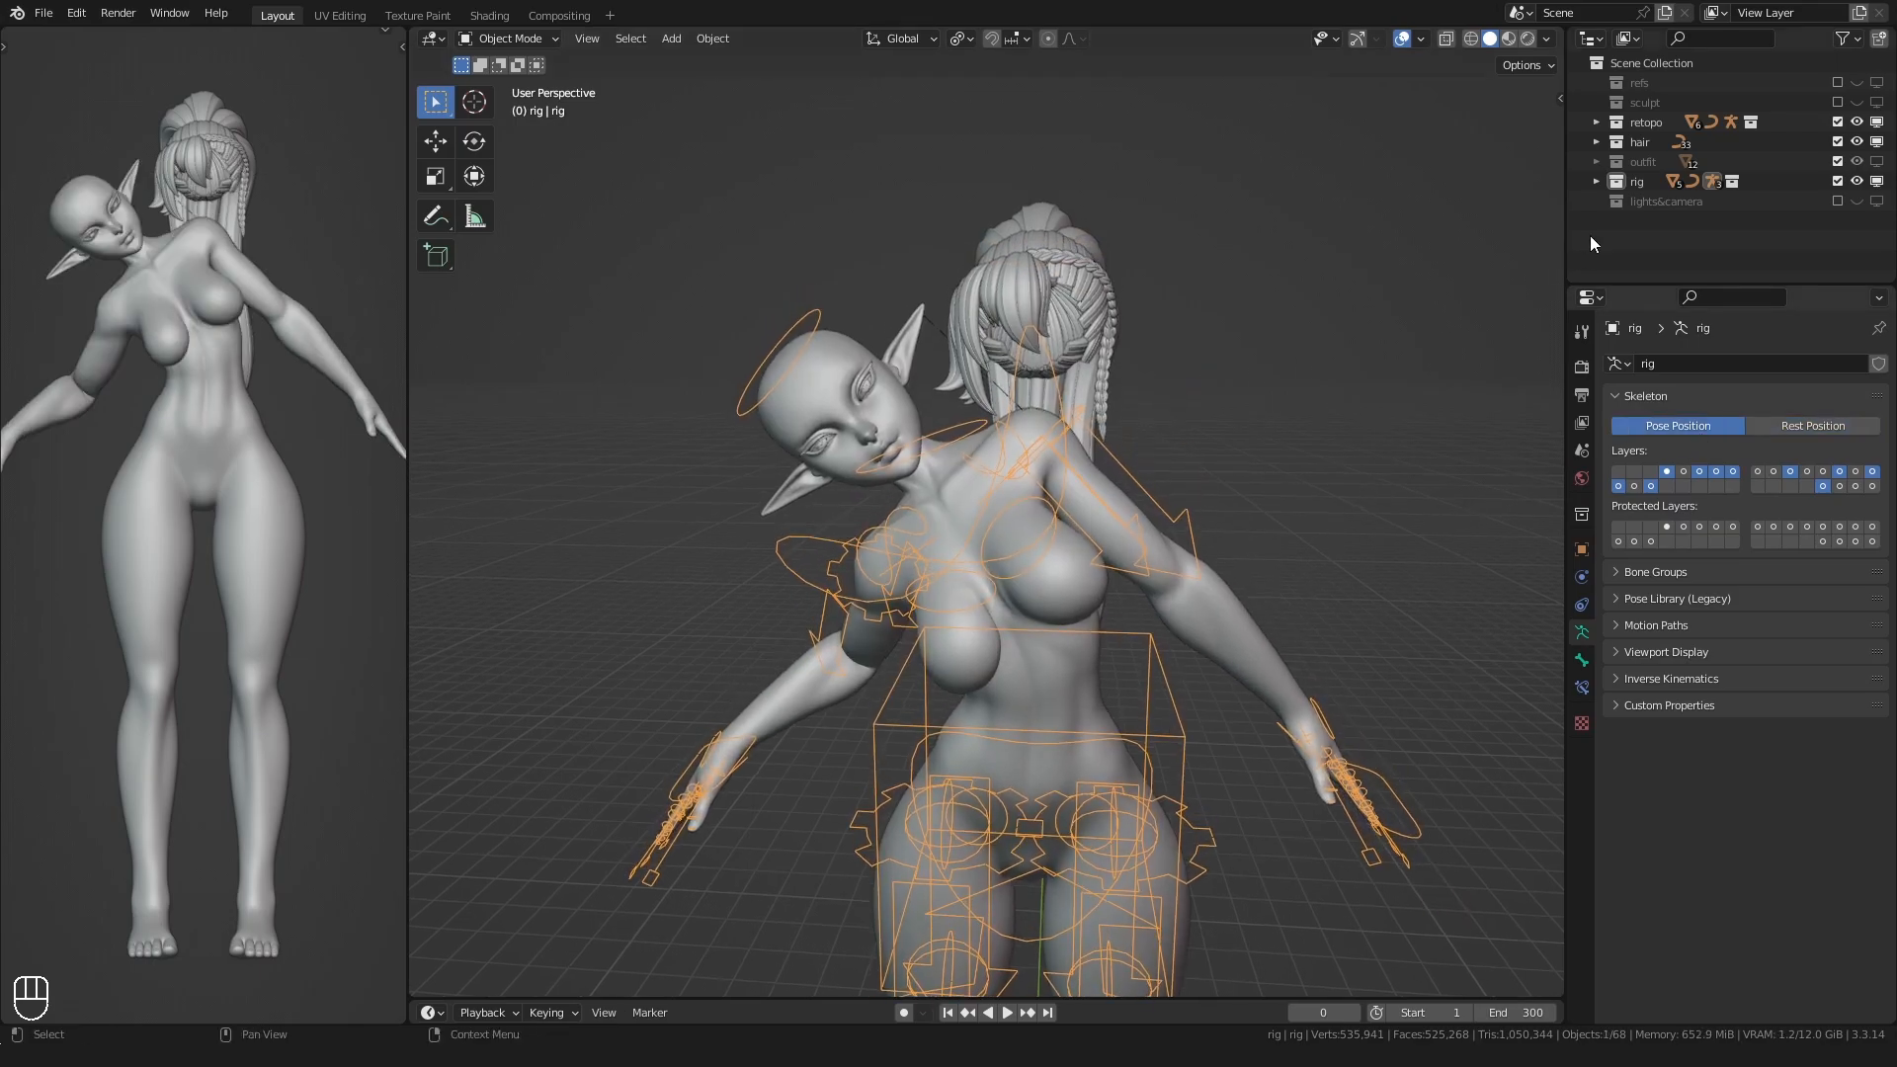
- Enable the hair braid controler object in the viewport and select all objects of the hair collection
{"action": "left_click", "coordinate": [1582, 142]}
{"action": "left_click", "coordinate": [1591, 142]}
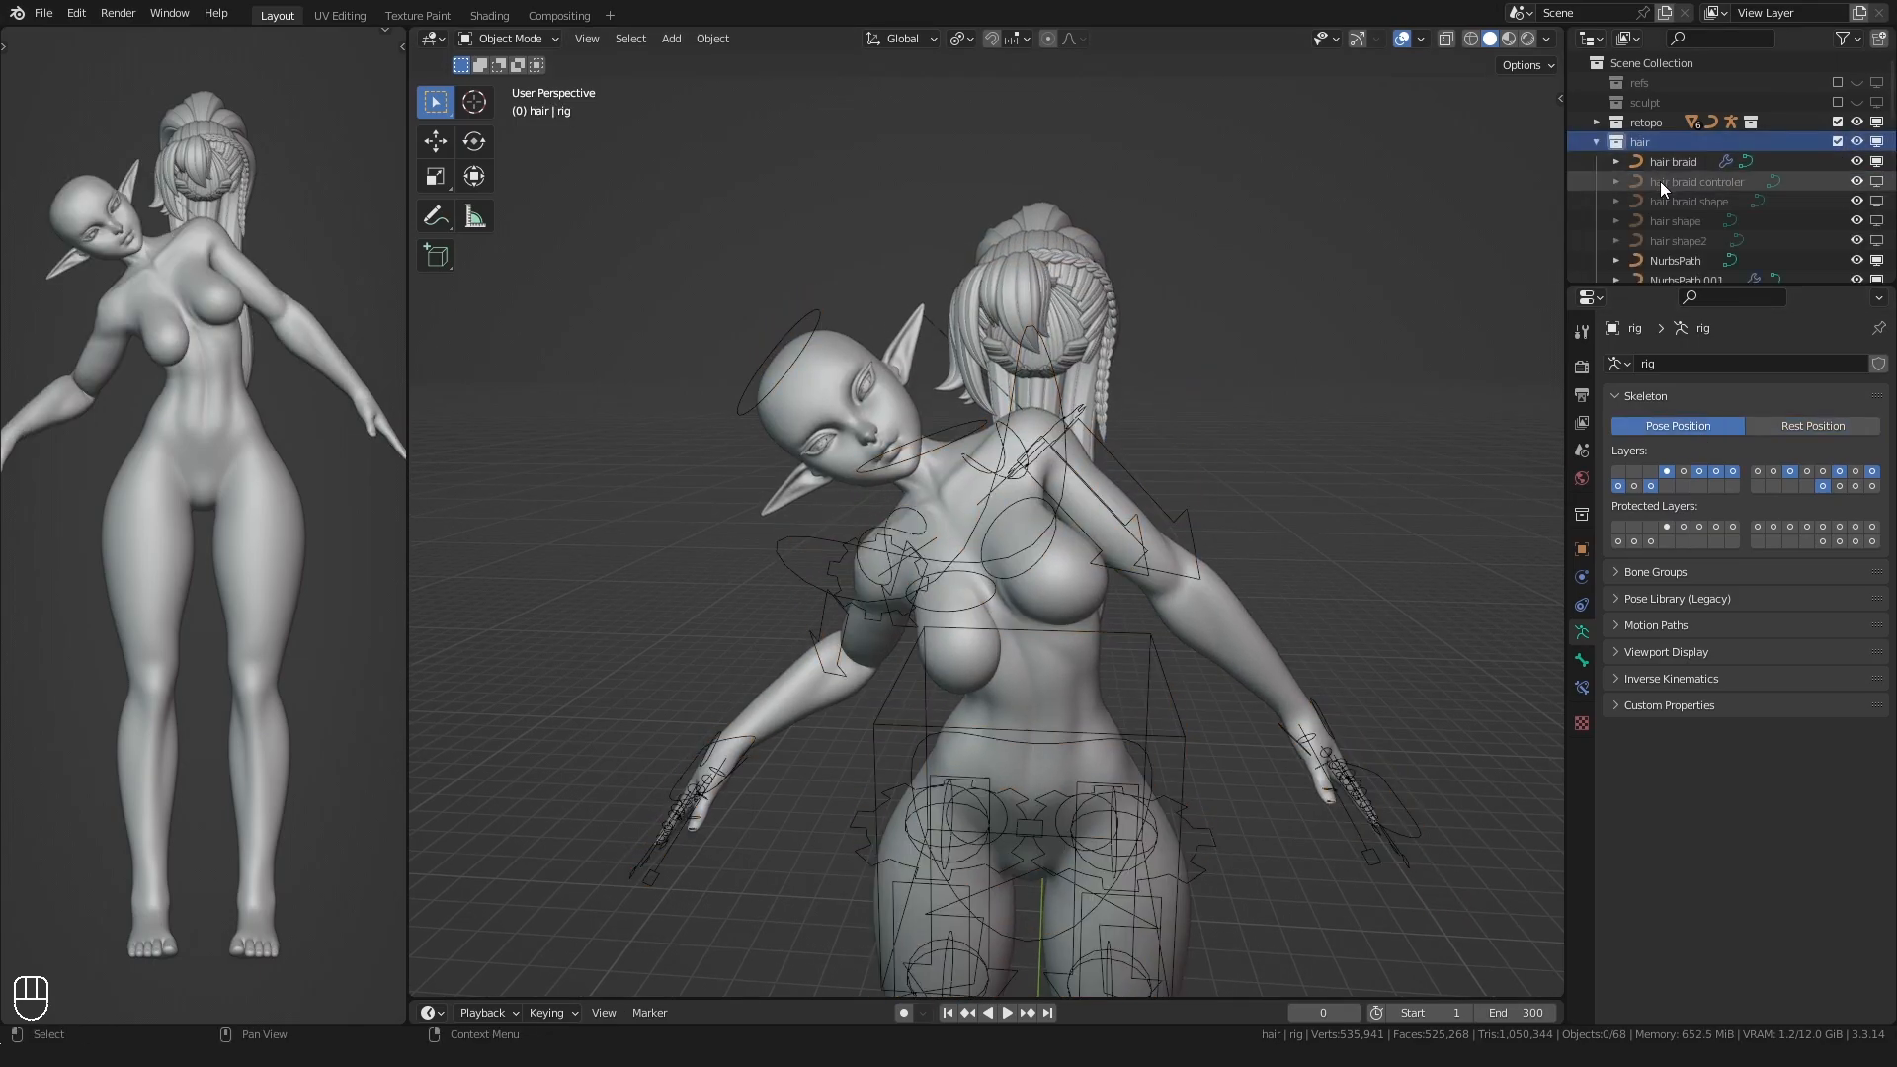
{"action": "left_click", "coordinate": [1878, 181]}
{"action": "scroll", "coordinate": [1709, 198], "scroll_direction": "down", "scroll_amount": 7}
{"action": "scroll", "coordinate": [1709, 199], "scroll_direction": "up", "scroll_amount": 7}
{"action": "right_click", "coordinate": [1609, 163]}
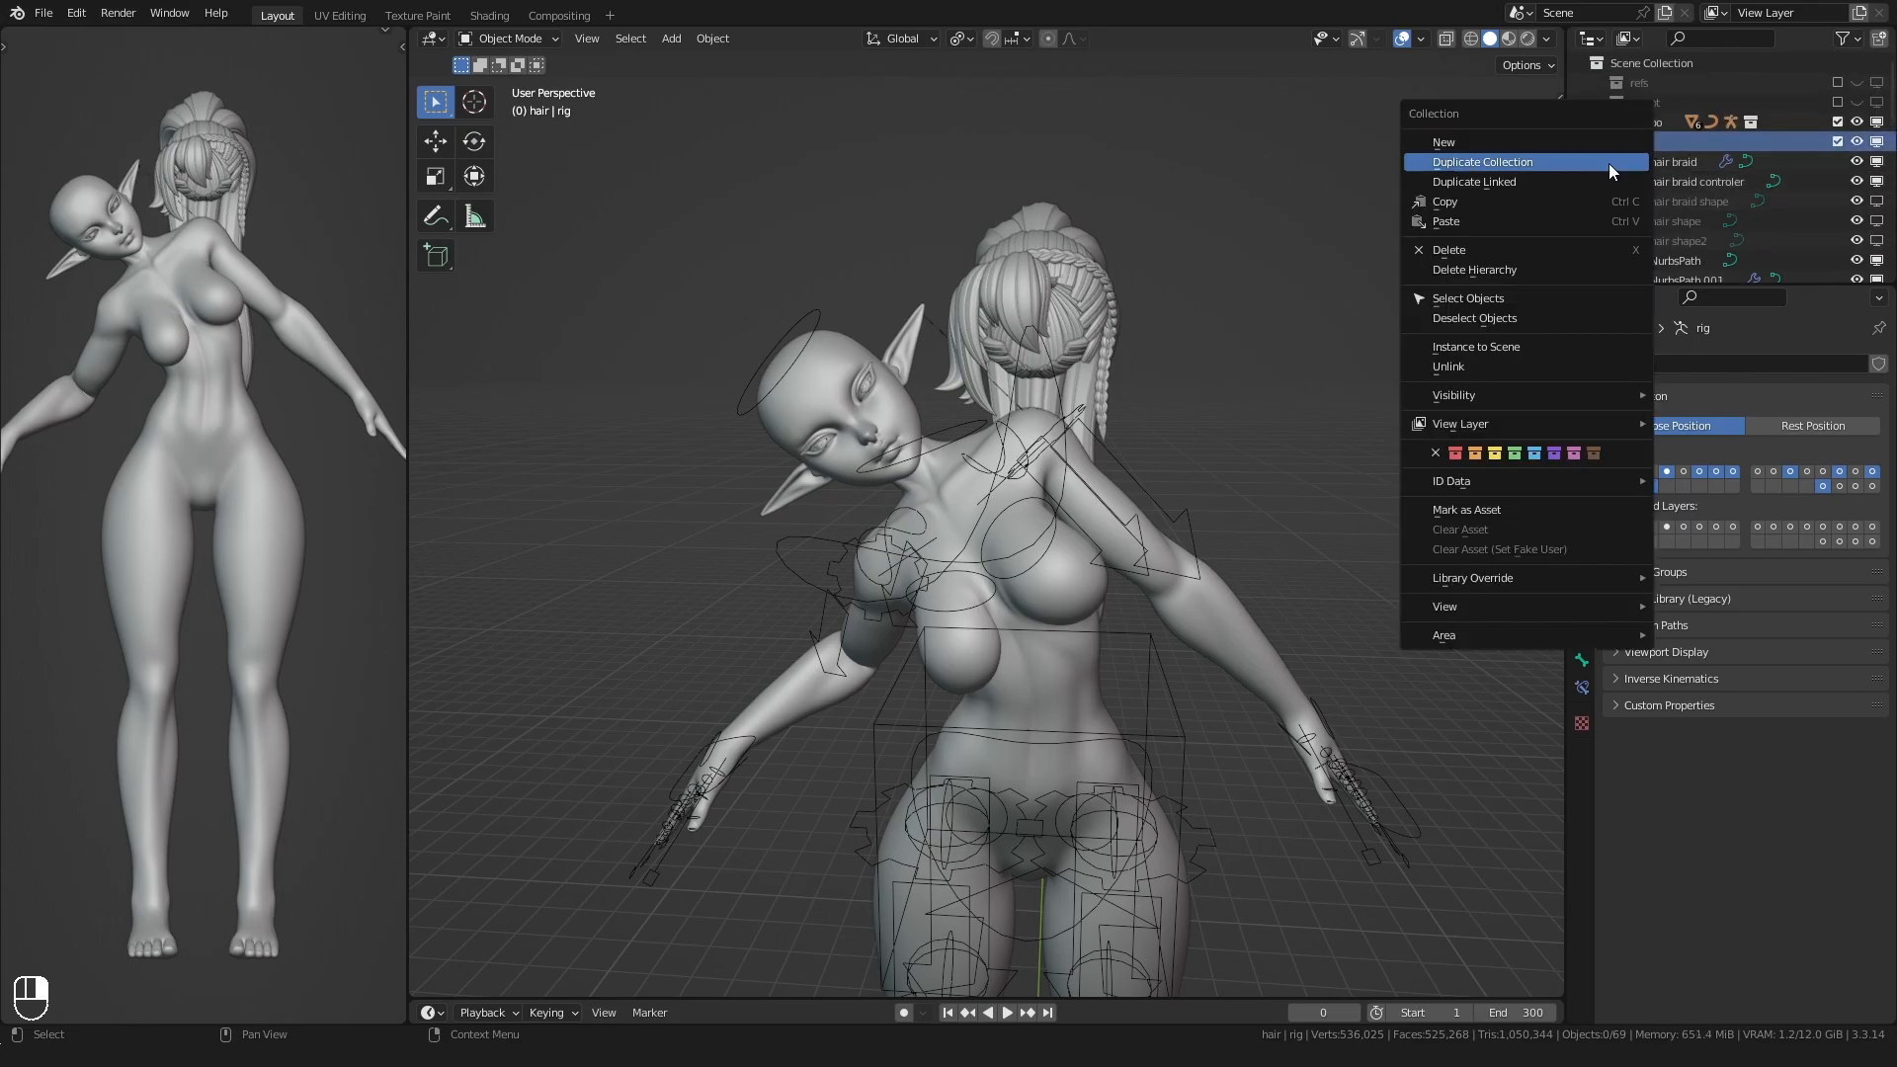
{"action": "left_click", "coordinate": [1479, 300]}
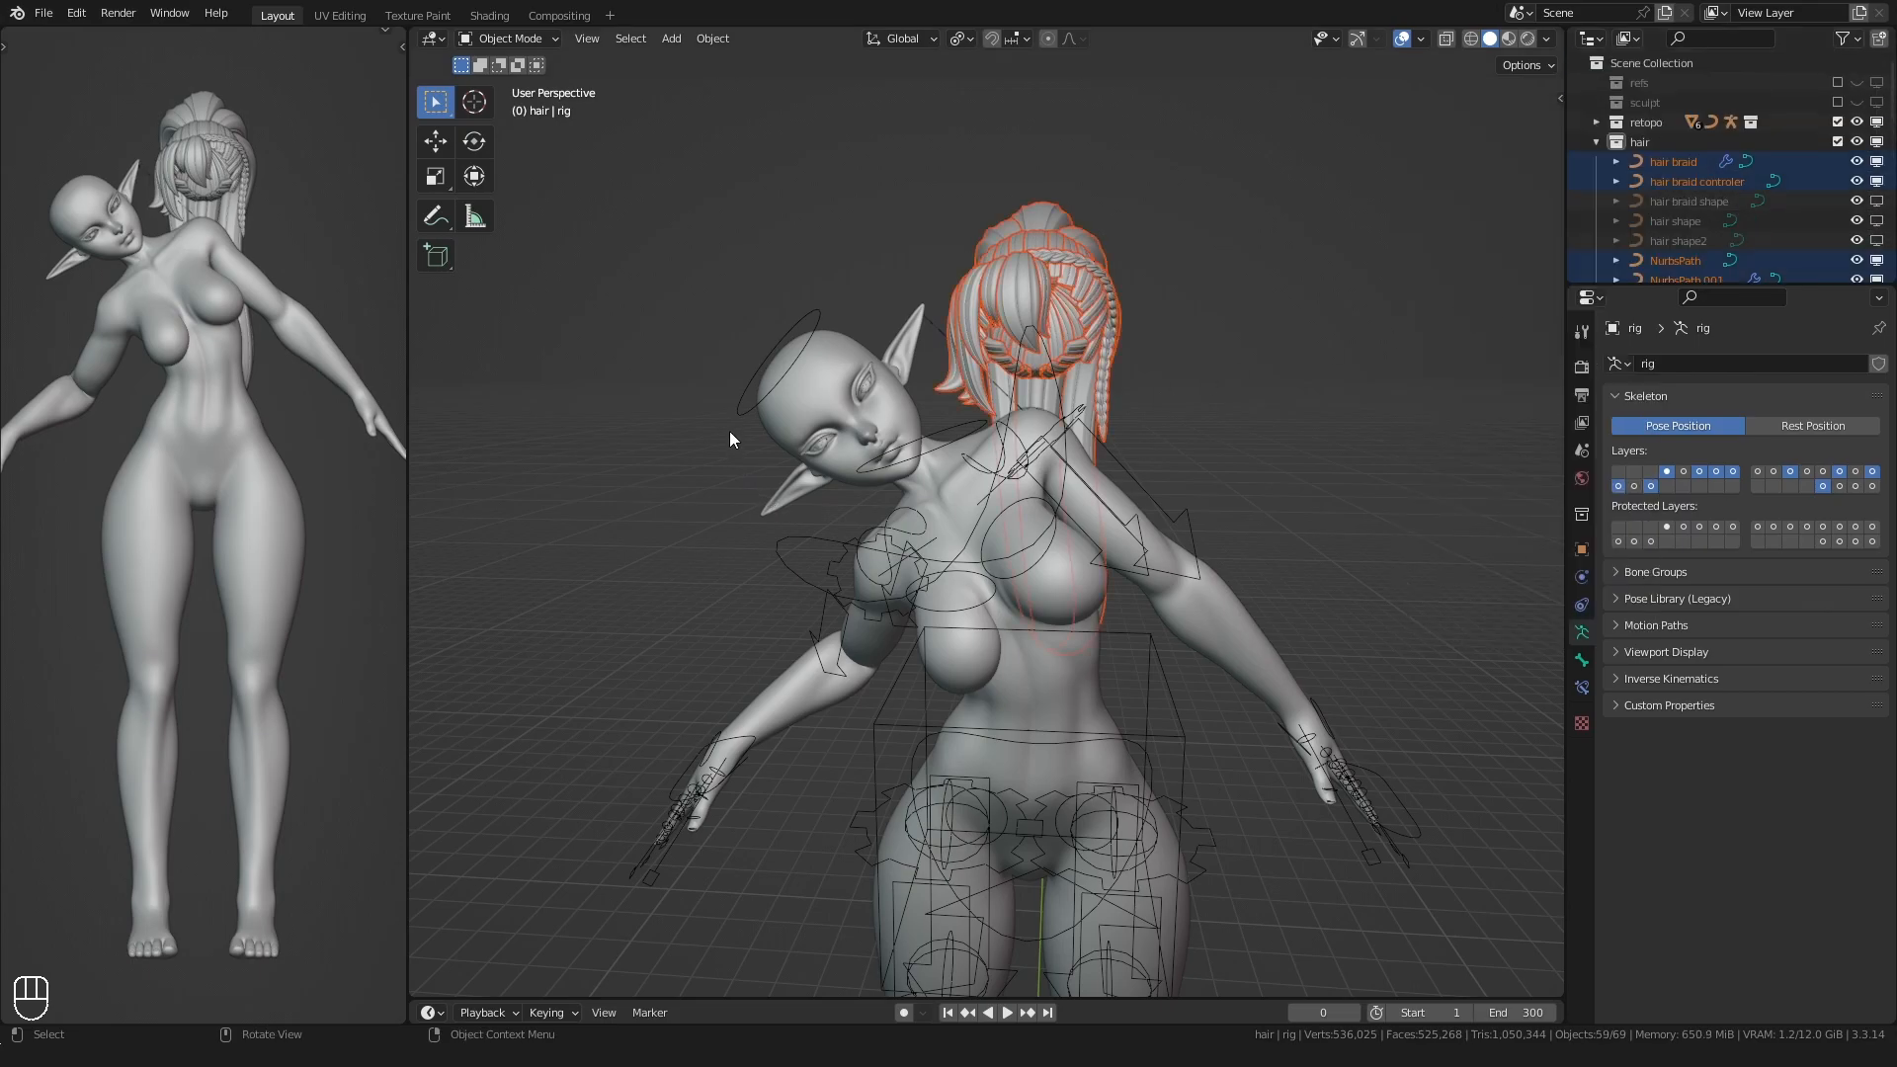
- With the rig in Rest Position, parent the selected hair objects to its head bone using the Bone option
{"action": "left_click", "coordinate": [741, 408], "text": "shift"}
{"action": "left_click", "coordinate": [1773, 429]}
{"action": "key", "text": "ctrl+Tab"}
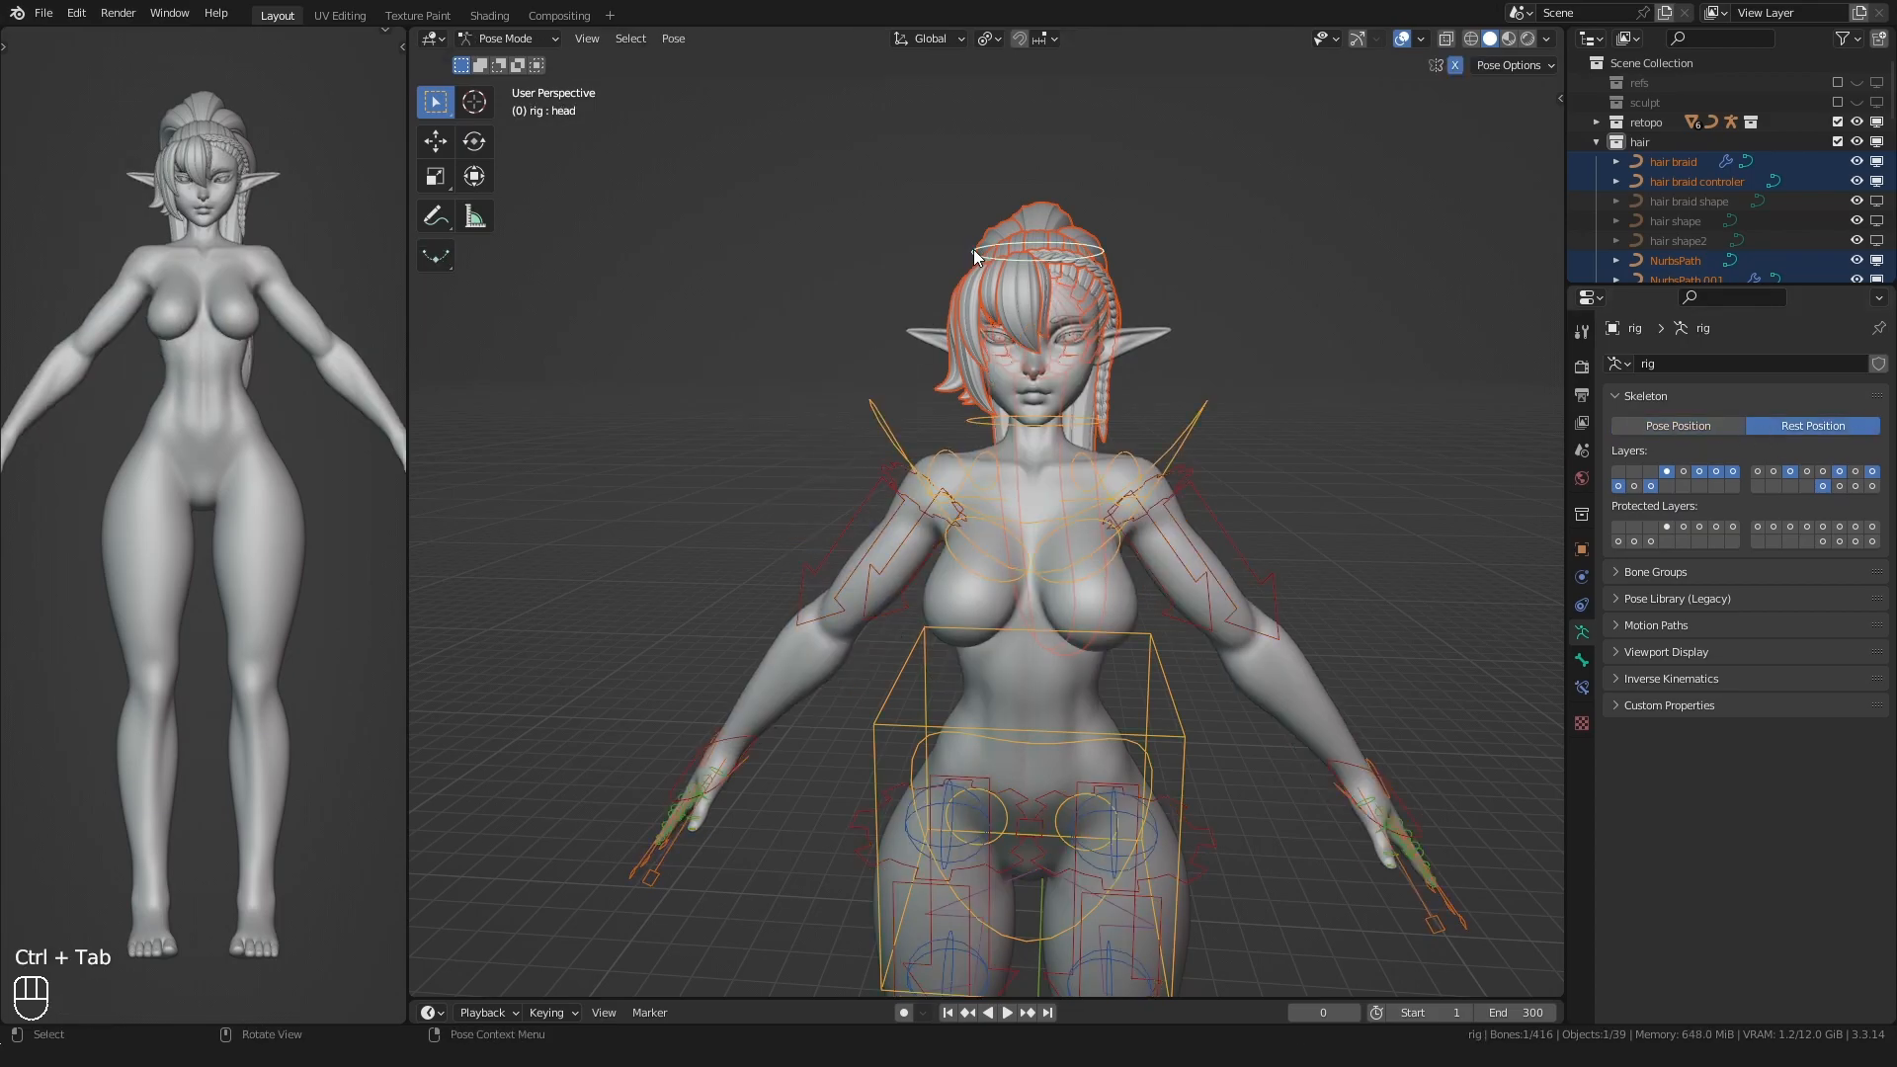
{"action": "key", "text": "ctrl+p"}
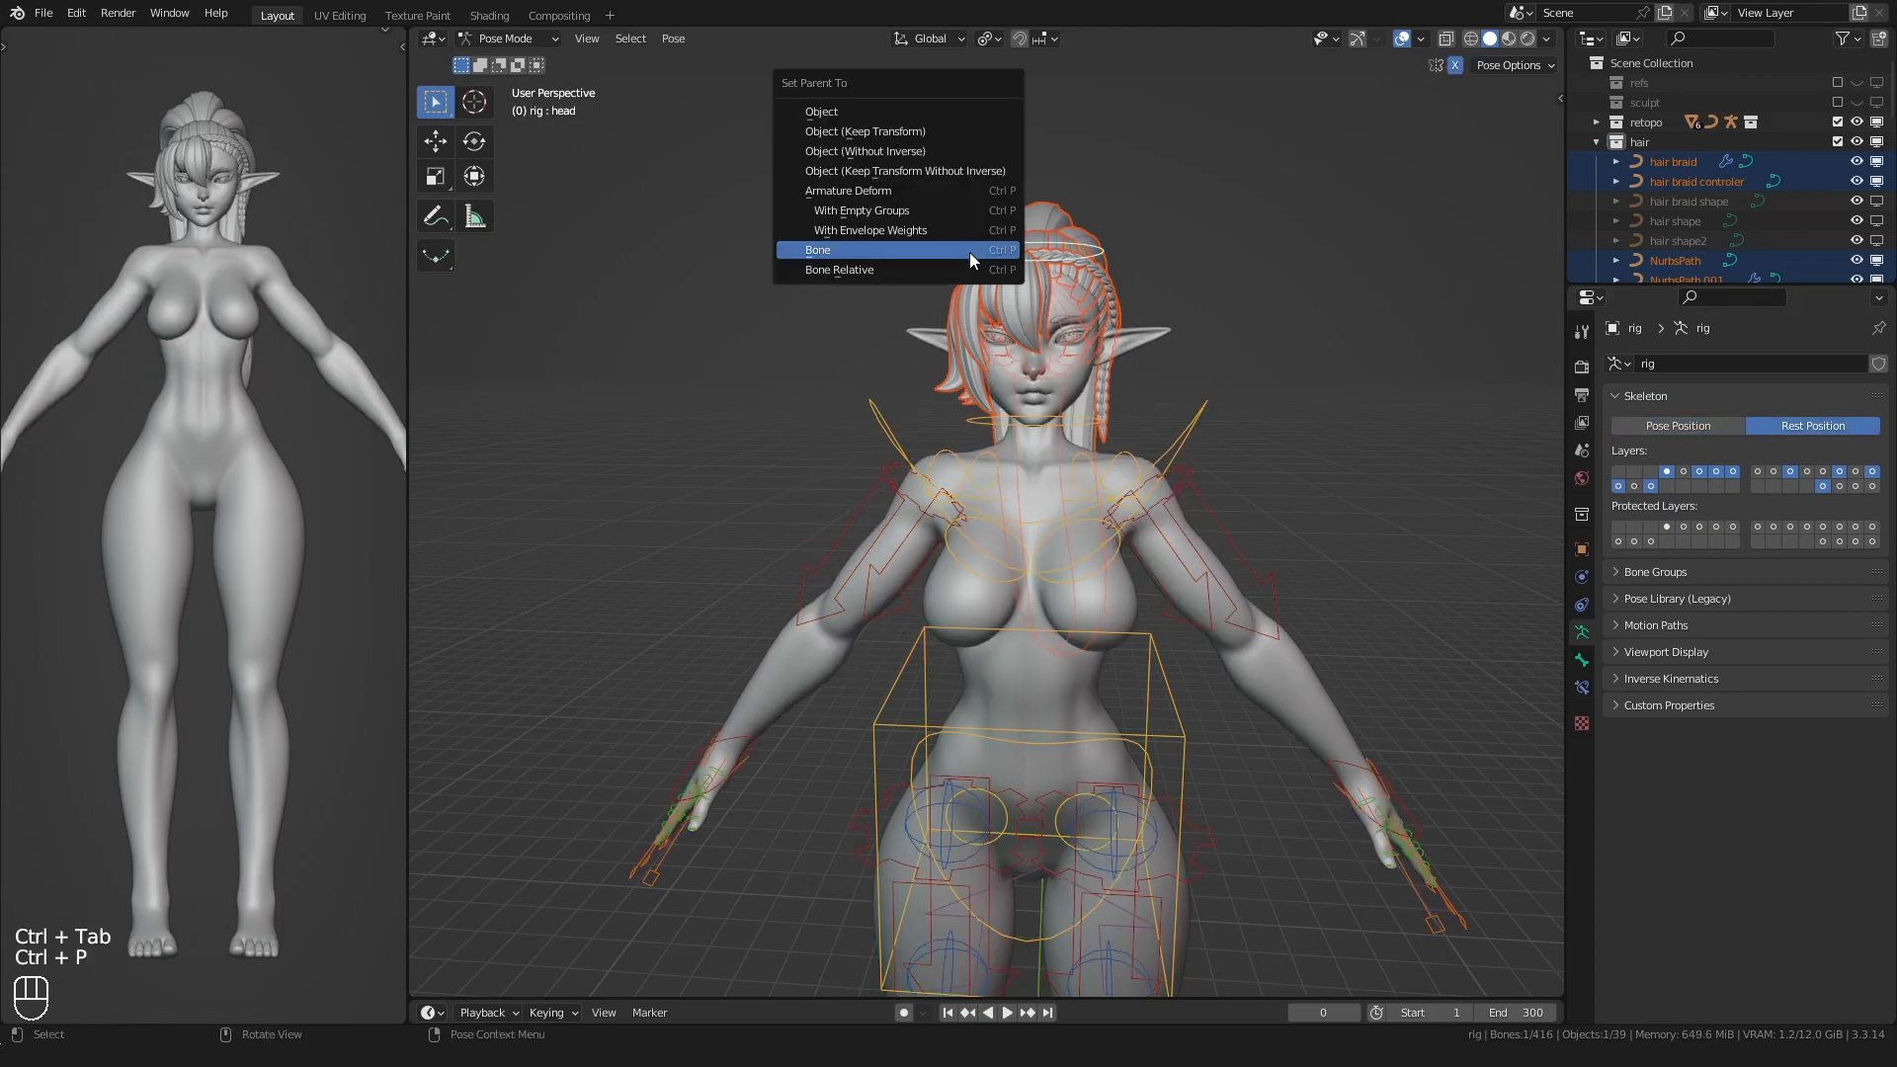
{"action": "left_click", "coordinate": [972, 249]}
{"action": "left_click", "coordinate": [1678, 425]}
{"action": "middle_click_drag", "start_coordinate": [840, 448], "coordinate": [948, 465]}
{"action": "scroll", "coordinate": [827, 480], "scroll_direction": "down", "scroll_amount": 3}
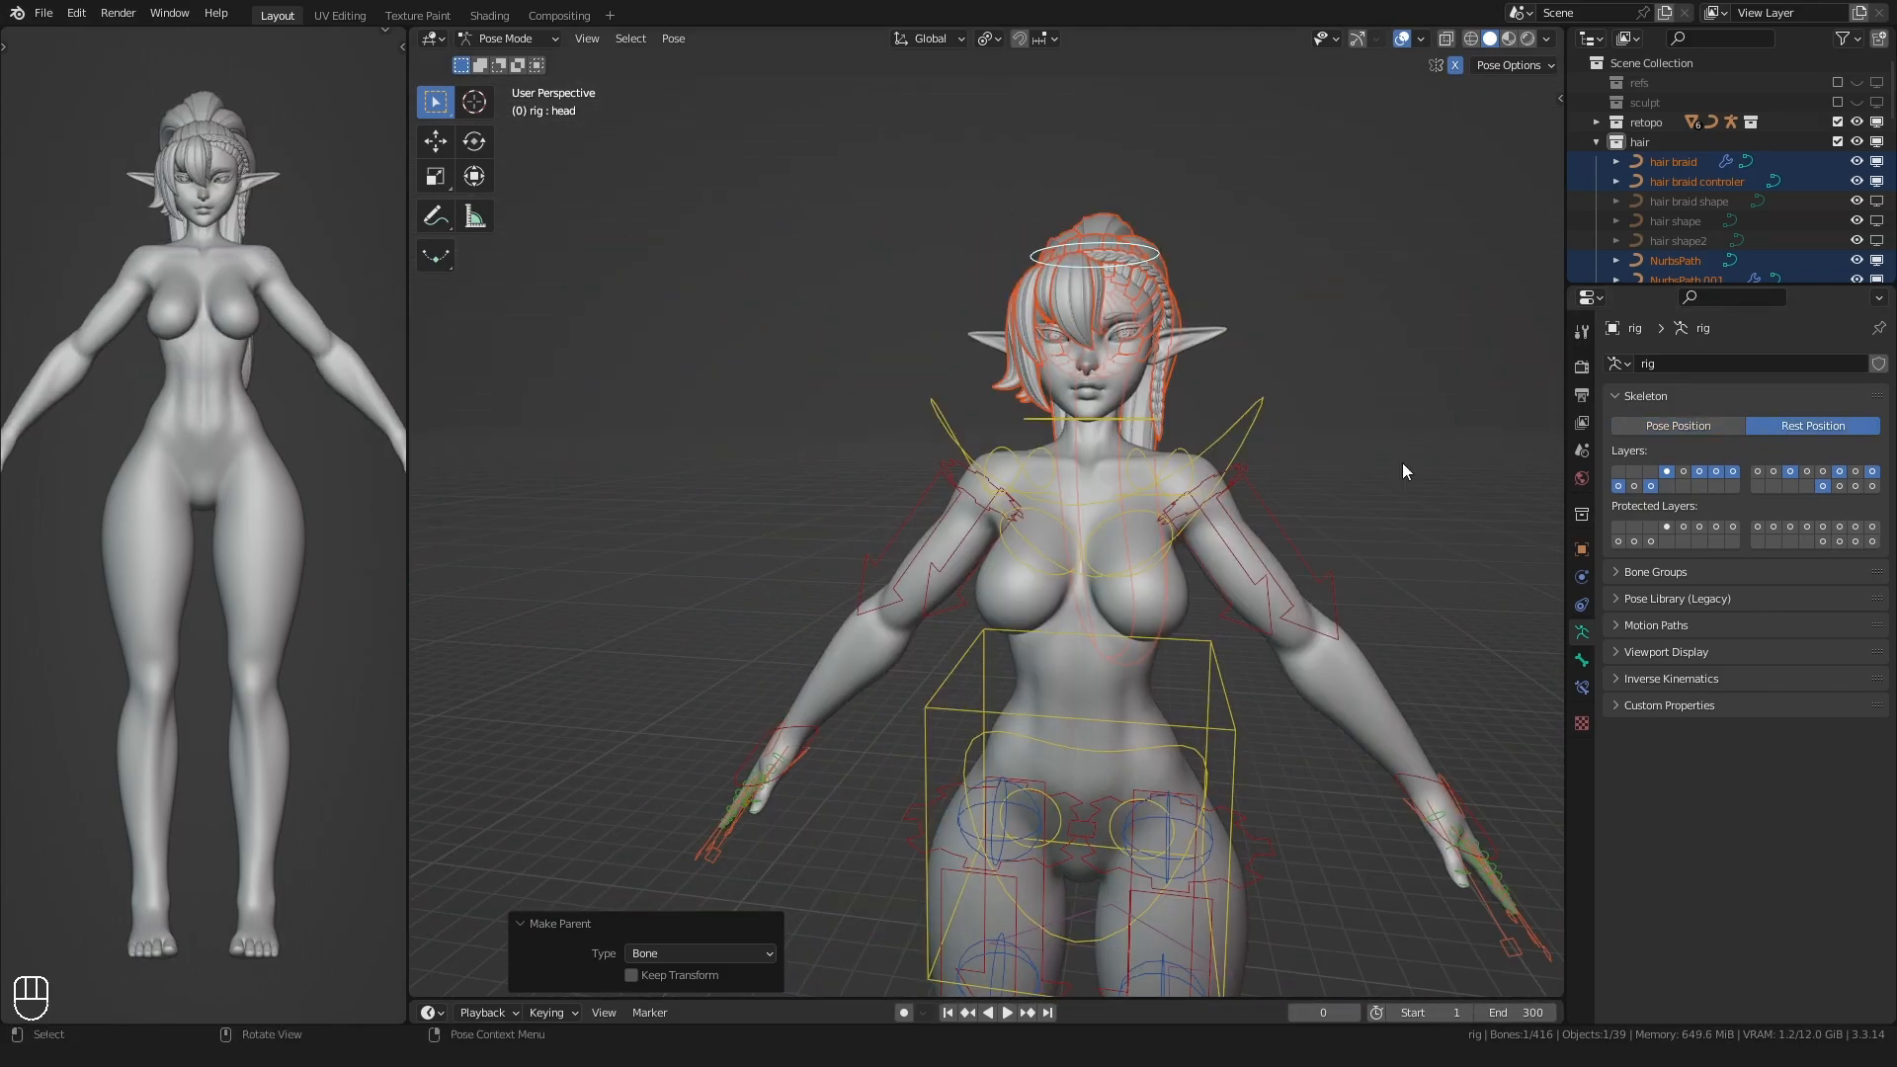
- Return to Object Mode, deselect everything, and hide the hair collection in the viewport
{"action": "key", "text": "ctrl+Tab"}
{"action": "scroll", "coordinate": [798, 448], "scroll_direction": "down", "scroll_amount": 2}
{"action": "left_click", "coordinate": [812, 445]}
{"action": "scroll", "coordinate": [812, 444], "scroll_direction": "up", "scroll_amount": 3}
{"action": "middle_click_drag", "start_coordinate": [812, 445], "coordinate": [773, 365], "text": "shift"}
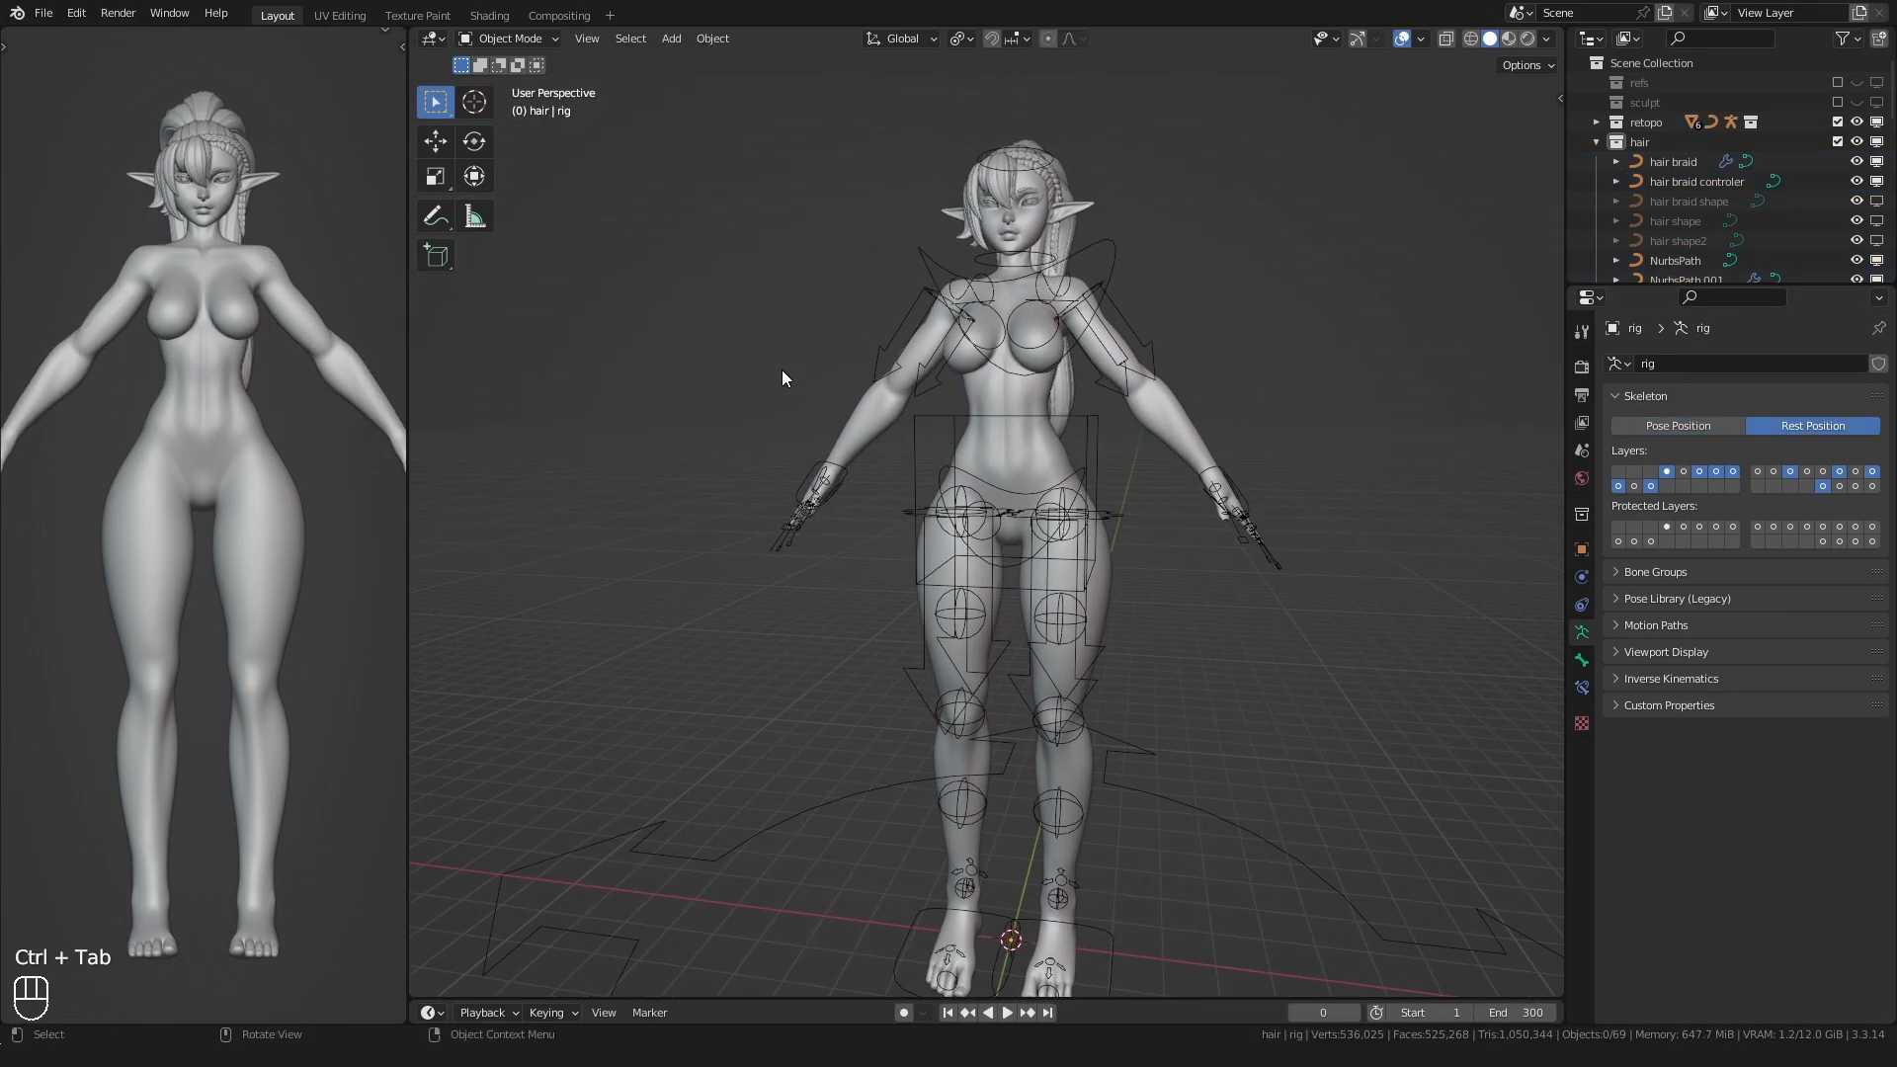
{"action": "left_click", "coordinate": [1596, 141]}
{"action": "left_click", "coordinate": [1856, 141]}
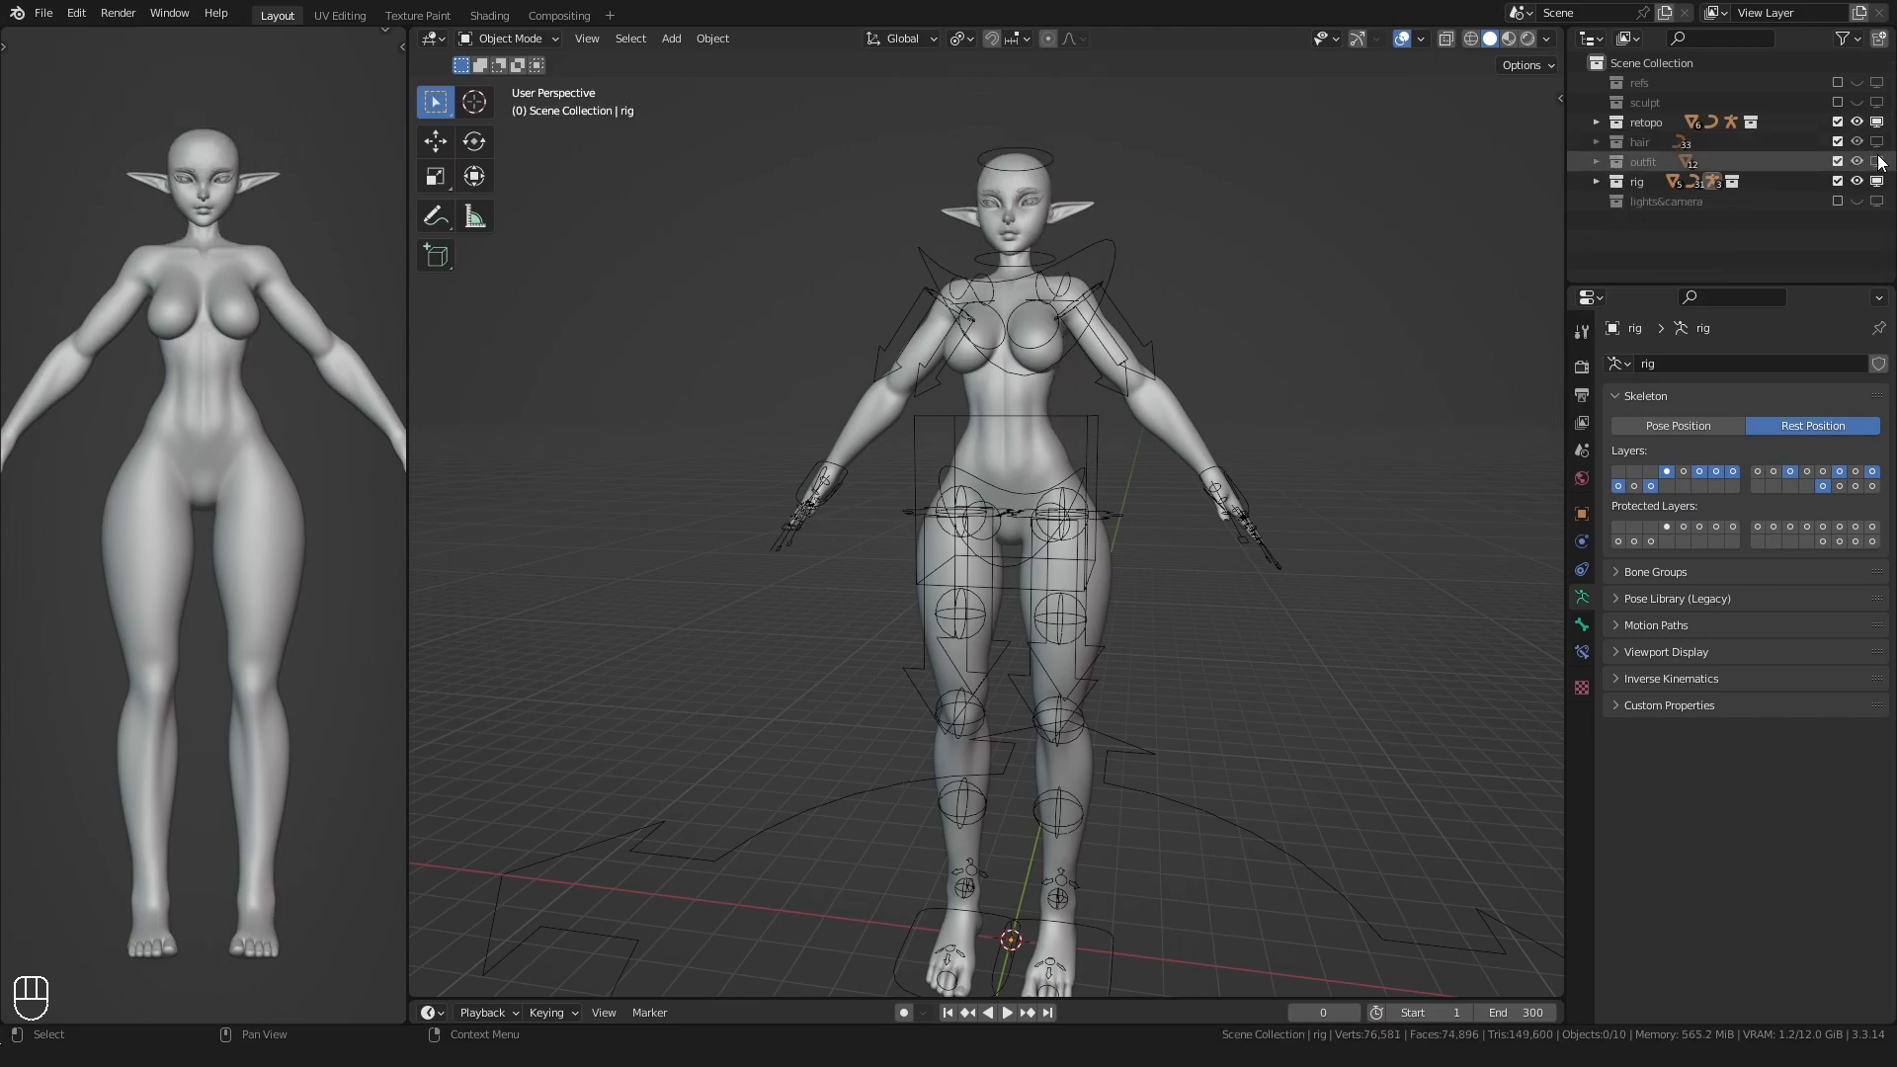
- Hide the rig's bones in the viewport and show the outfit collection
{"action": "key", "text": "q"}
{"action": "left_click", "coordinate": [780, 399]}
{"action": "scroll", "coordinate": [870, 405], "scroll_direction": "up", "scroll_amount": 1}
{"action": "middle_click_drag", "start_coordinate": [917, 389], "coordinate": [917, 431], "text": "shift"}
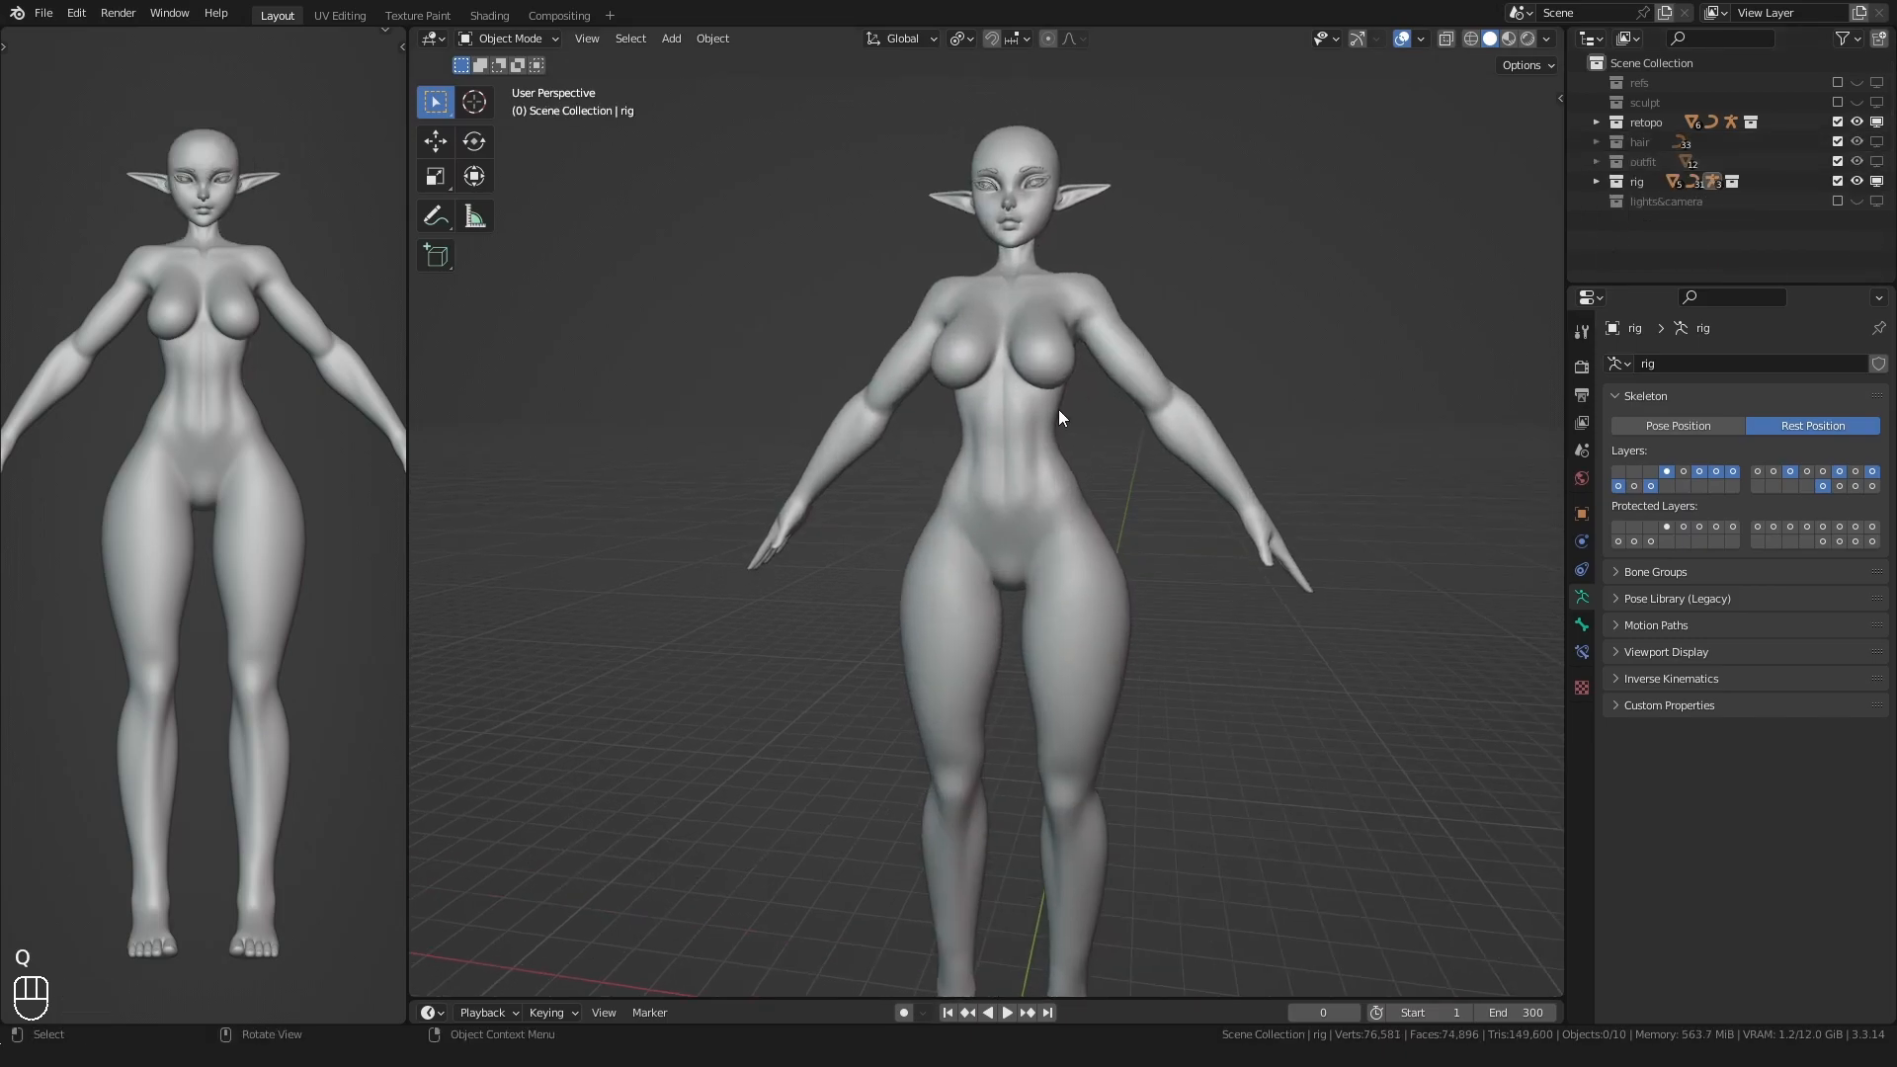
{"action": "left_click", "coordinate": [1877, 161]}
- Set the body mesh's Key 1 shape key to 1.000 and save the file
{"action": "left_click", "coordinate": [846, 453]}
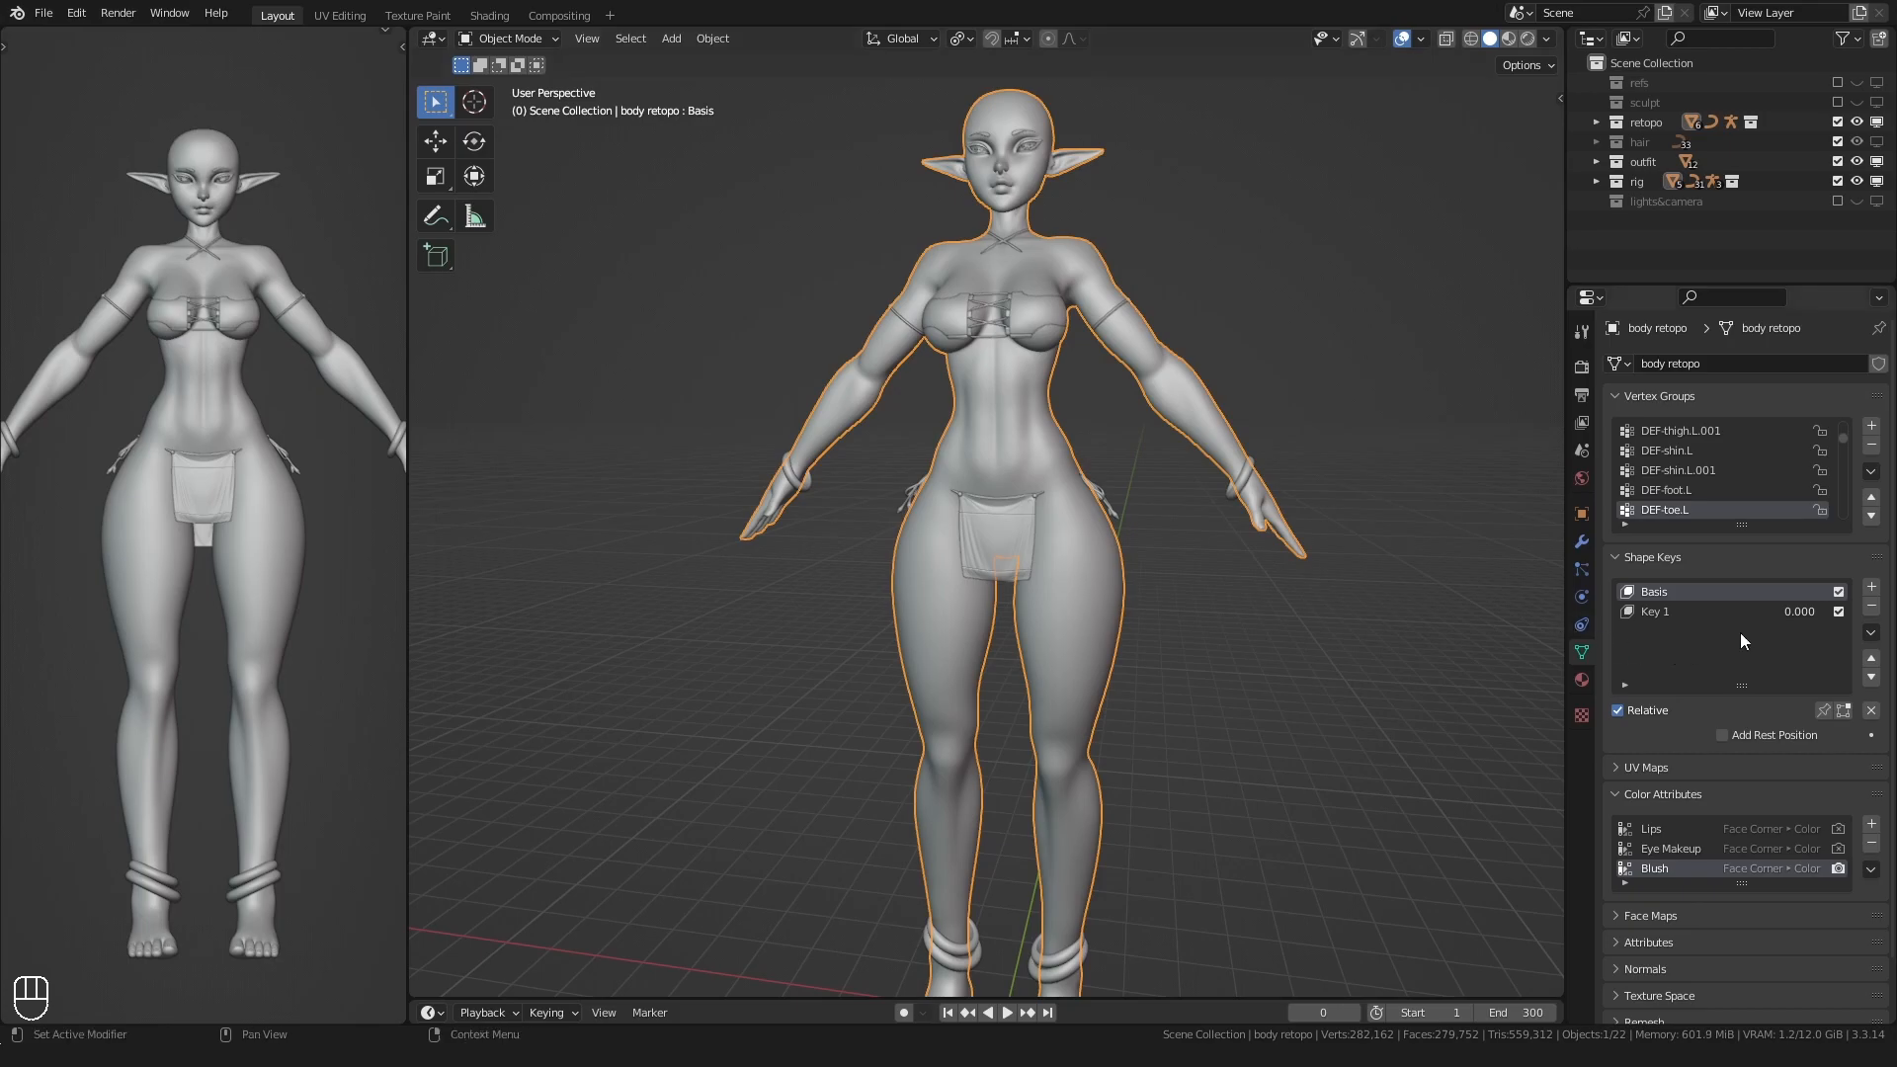
{"action": "left_click_drag", "start_coordinate": [1800, 611], "coordinate": [1858, 612]}
{"action": "left_click", "coordinate": [801, 686]}
{"action": "scroll", "coordinate": [796, 533], "scroll_direction": "down", "scroll_amount": 1}
{"action": "middle_click_drag", "start_coordinate": [800, 685], "coordinate": [772, 653], "text": "shift"}
{"action": "key", "text": "ctrl+s"}
{"action": "scroll", "coordinate": [781, 613], "scroll_direction": "up", "scroll_amount": 2}
- Select the arm band in the outfit collection and apply its Subdivision.001, Shrinkwrap and Skin modifiers
{"action": "left_click", "coordinate": [1597, 161]}
{"action": "left_click", "coordinate": [1672, 181]}
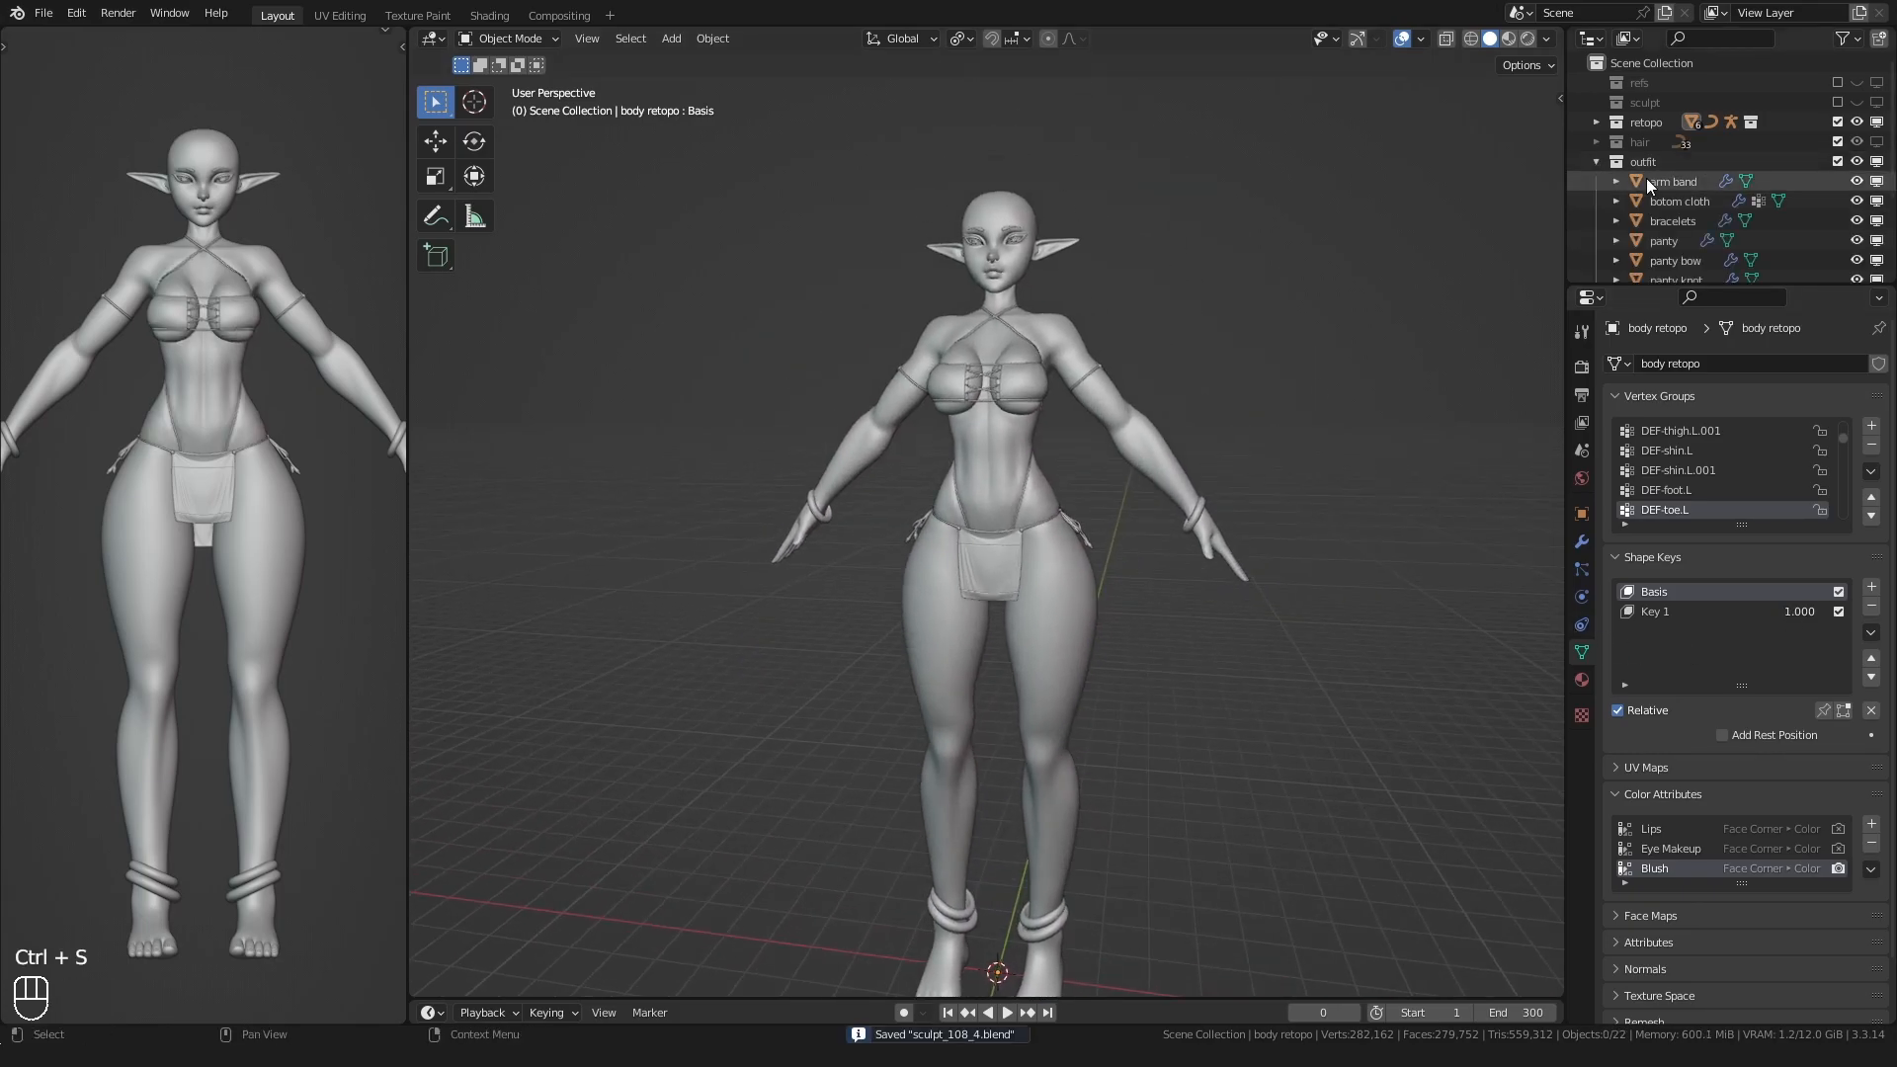
{"action": "left_click", "coordinate": [1582, 542]}
{"action": "scroll", "coordinate": [1166, 508], "scroll_direction": "up", "scroll_amount": 2}
{"action": "middle_click_drag", "start_coordinate": [1146, 509], "coordinate": [943, 571]}
{"action": "scroll", "coordinate": [940, 560], "scroll_direction": "up", "scroll_amount": 4}
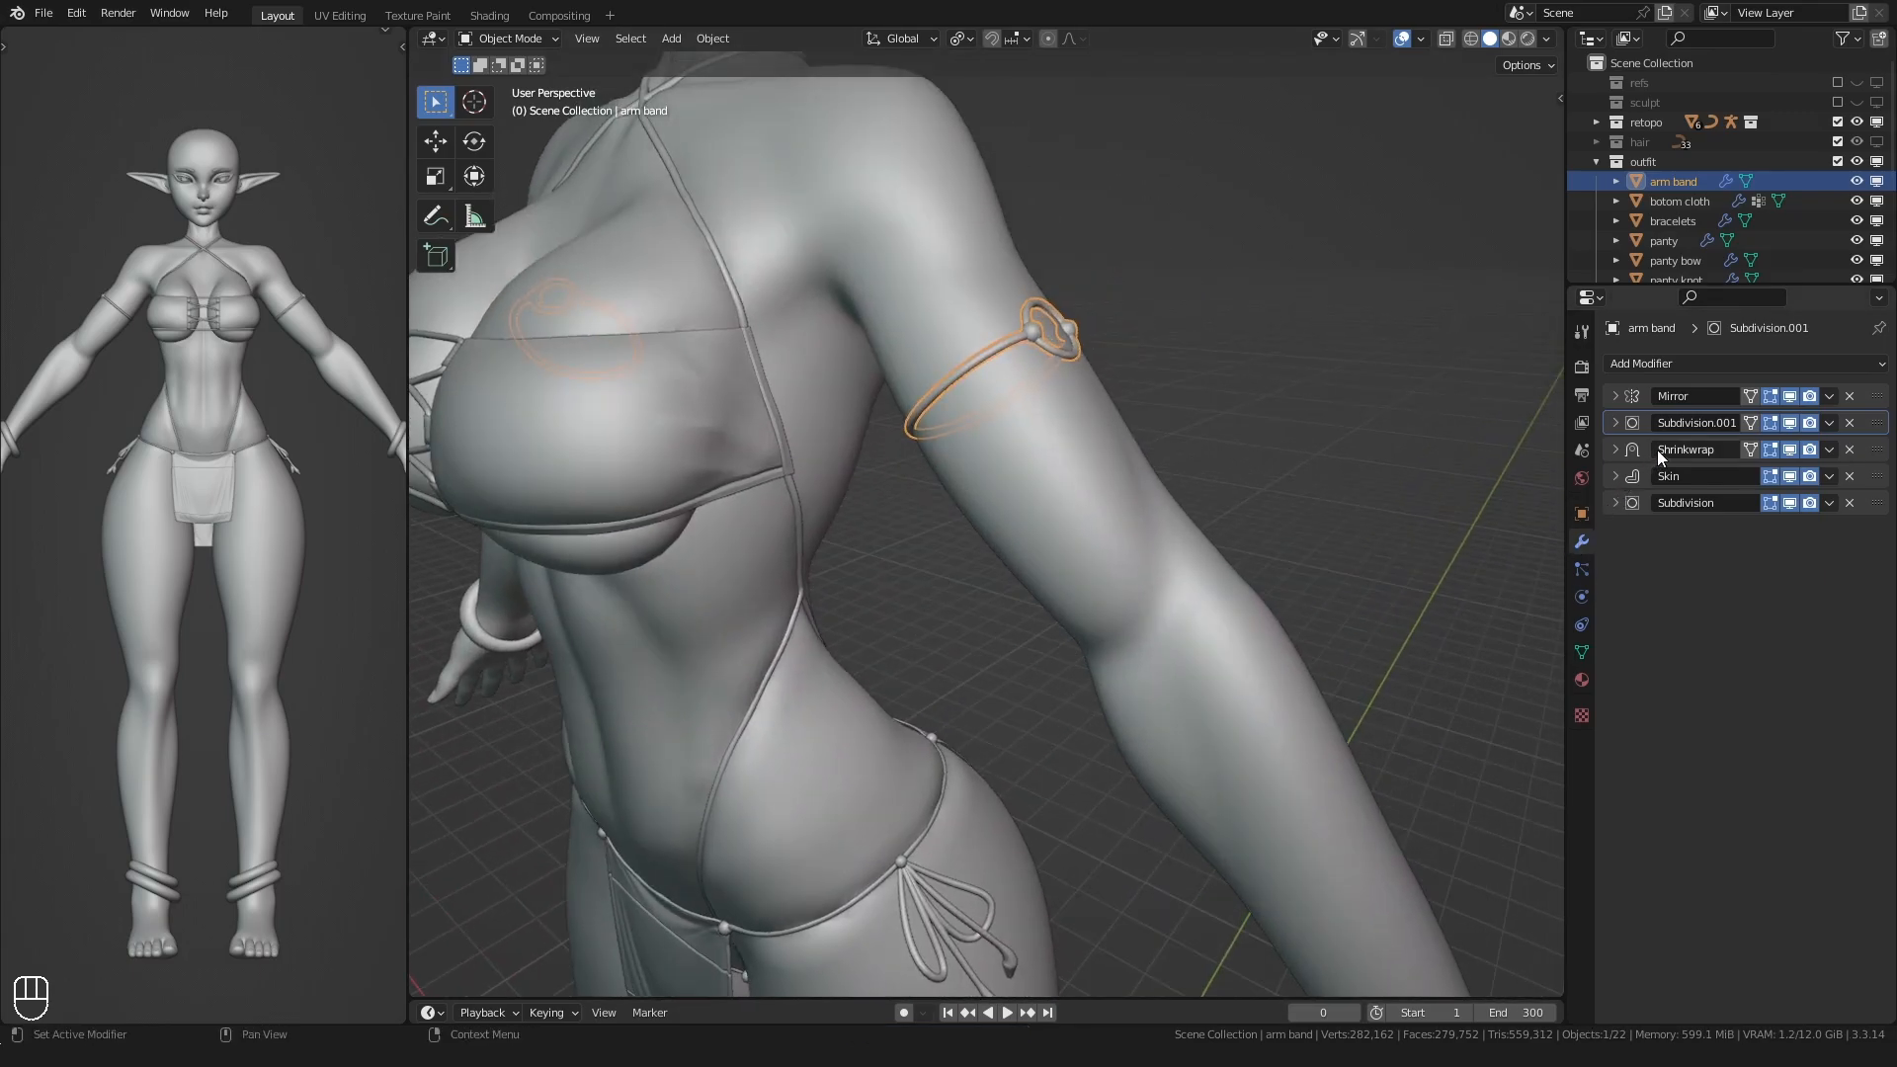
{"action": "key", "text": "ctrl+a"}
{"action": "key", "text": "ctrl+a"}
{"action": "key", "text": "ctrl+a"}
- Select the arm band's linked ring geometry in Edit Mode and assign the metal material to it
{"action": "middle_click_drag", "start_coordinate": [1107, 549], "coordinate": [971, 551]}
{"action": "key", "text": "Tab"}
{"action": "scroll", "coordinate": [973, 522], "scroll_direction": "up", "scroll_amount": 3}
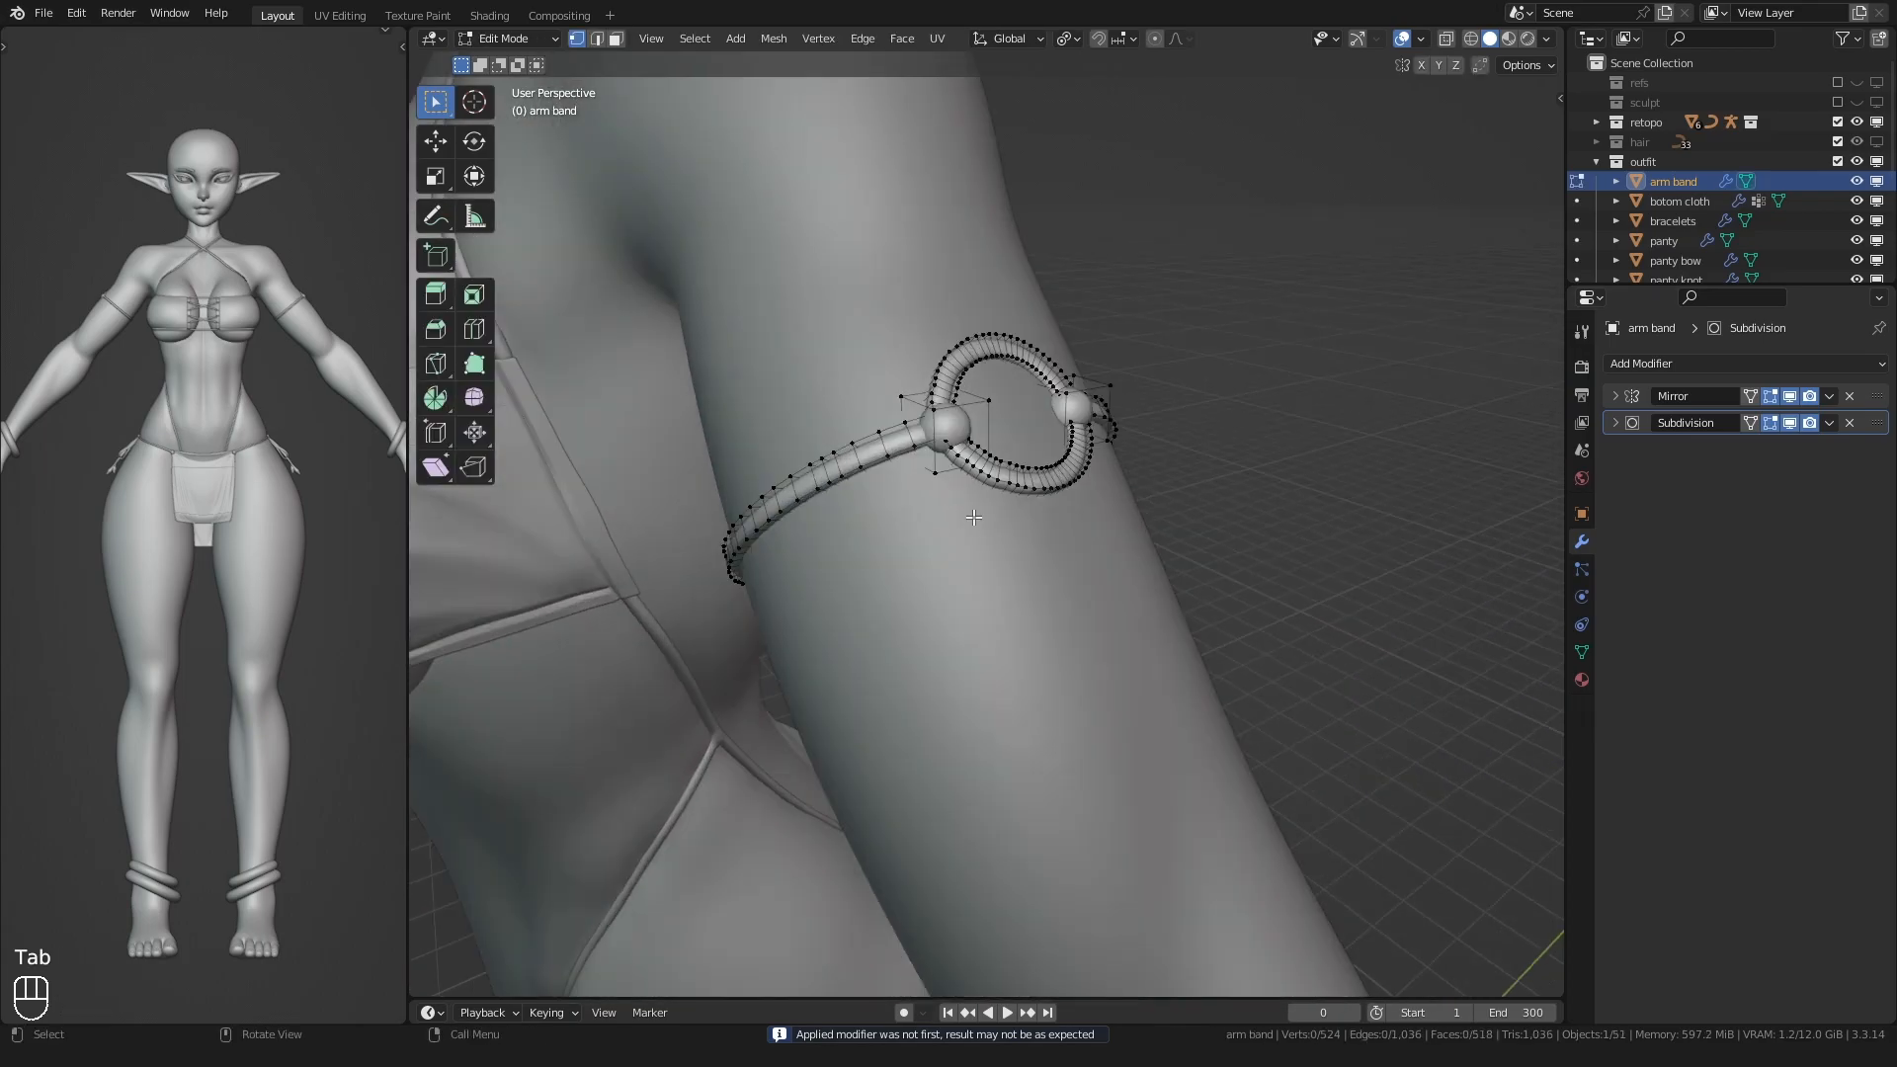
{"action": "key", "text": "l"}
{"action": "left_click", "coordinate": [1582, 680]}
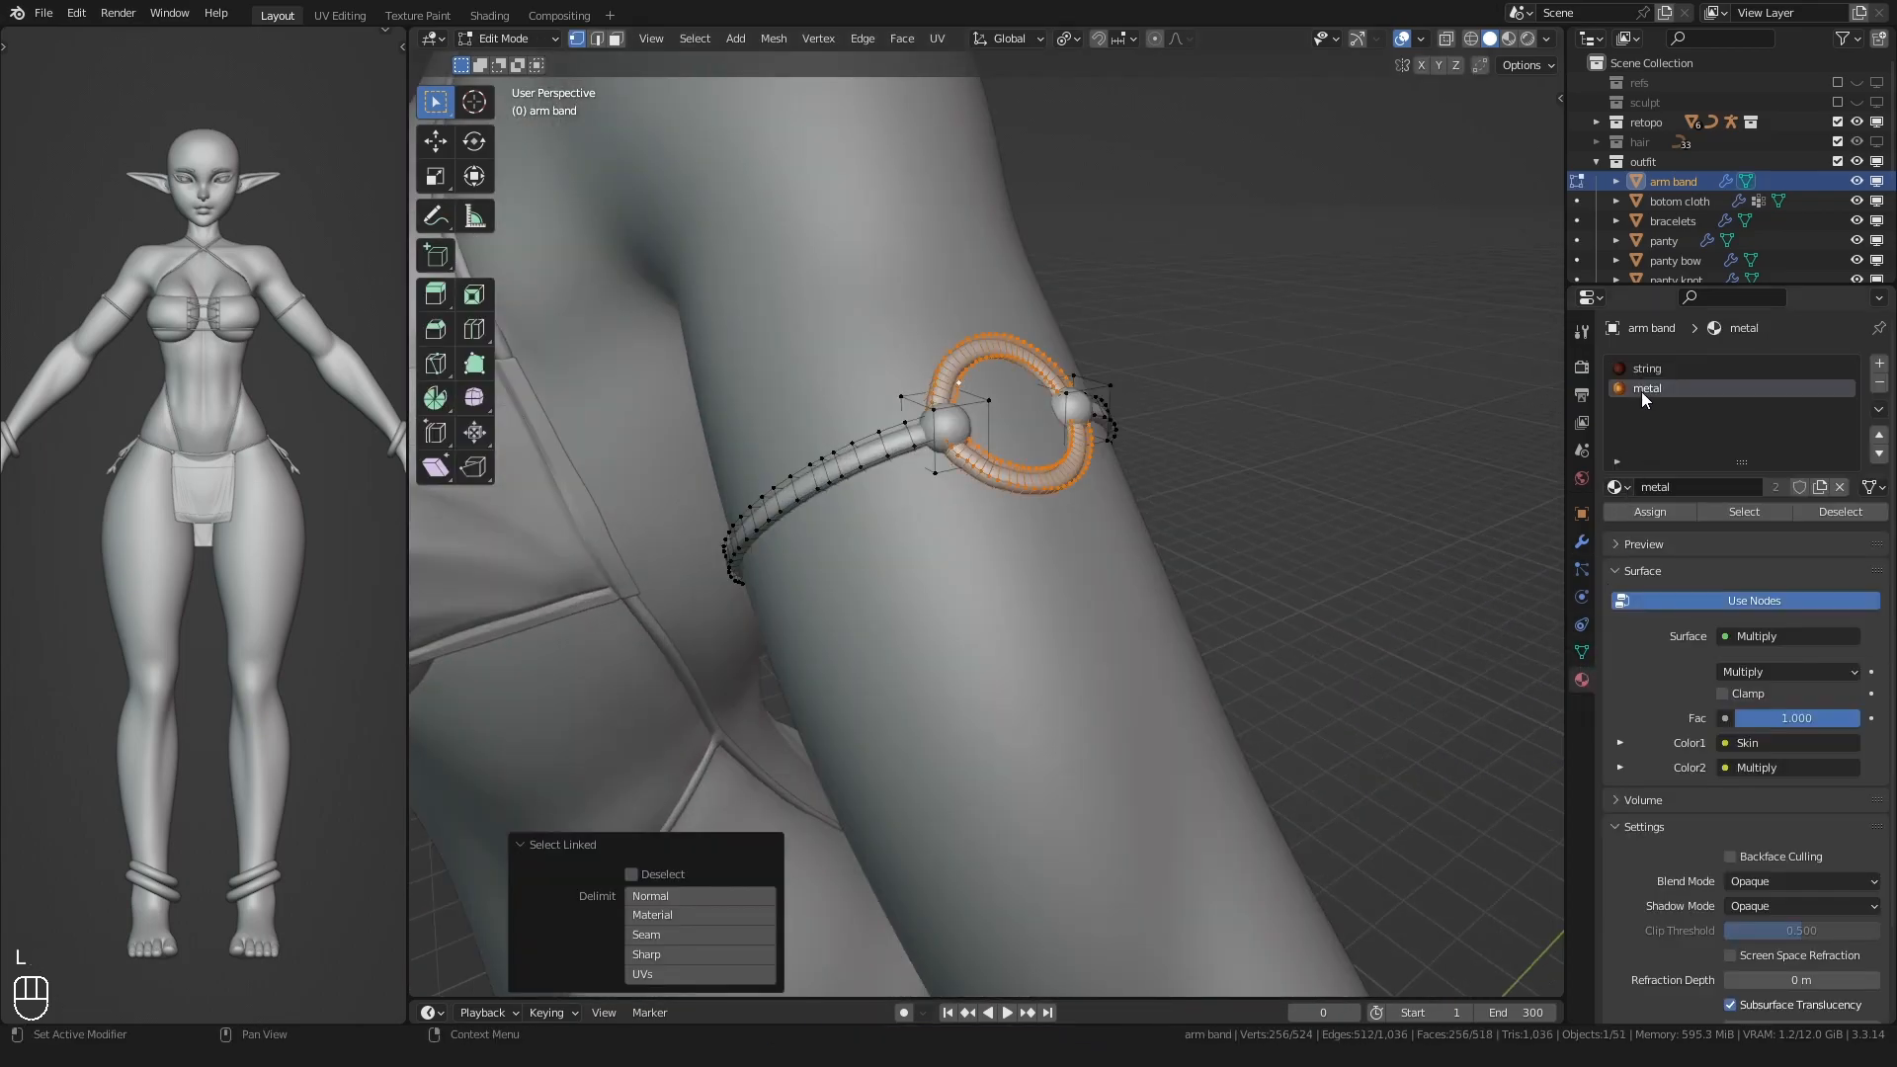
{"action": "left_click", "coordinate": [1649, 512]}
{"action": "key", "text": "Tab"}
- Check the arm band's materials in rendered shading and return to solid shading
{"action": "key", "text": "z"}
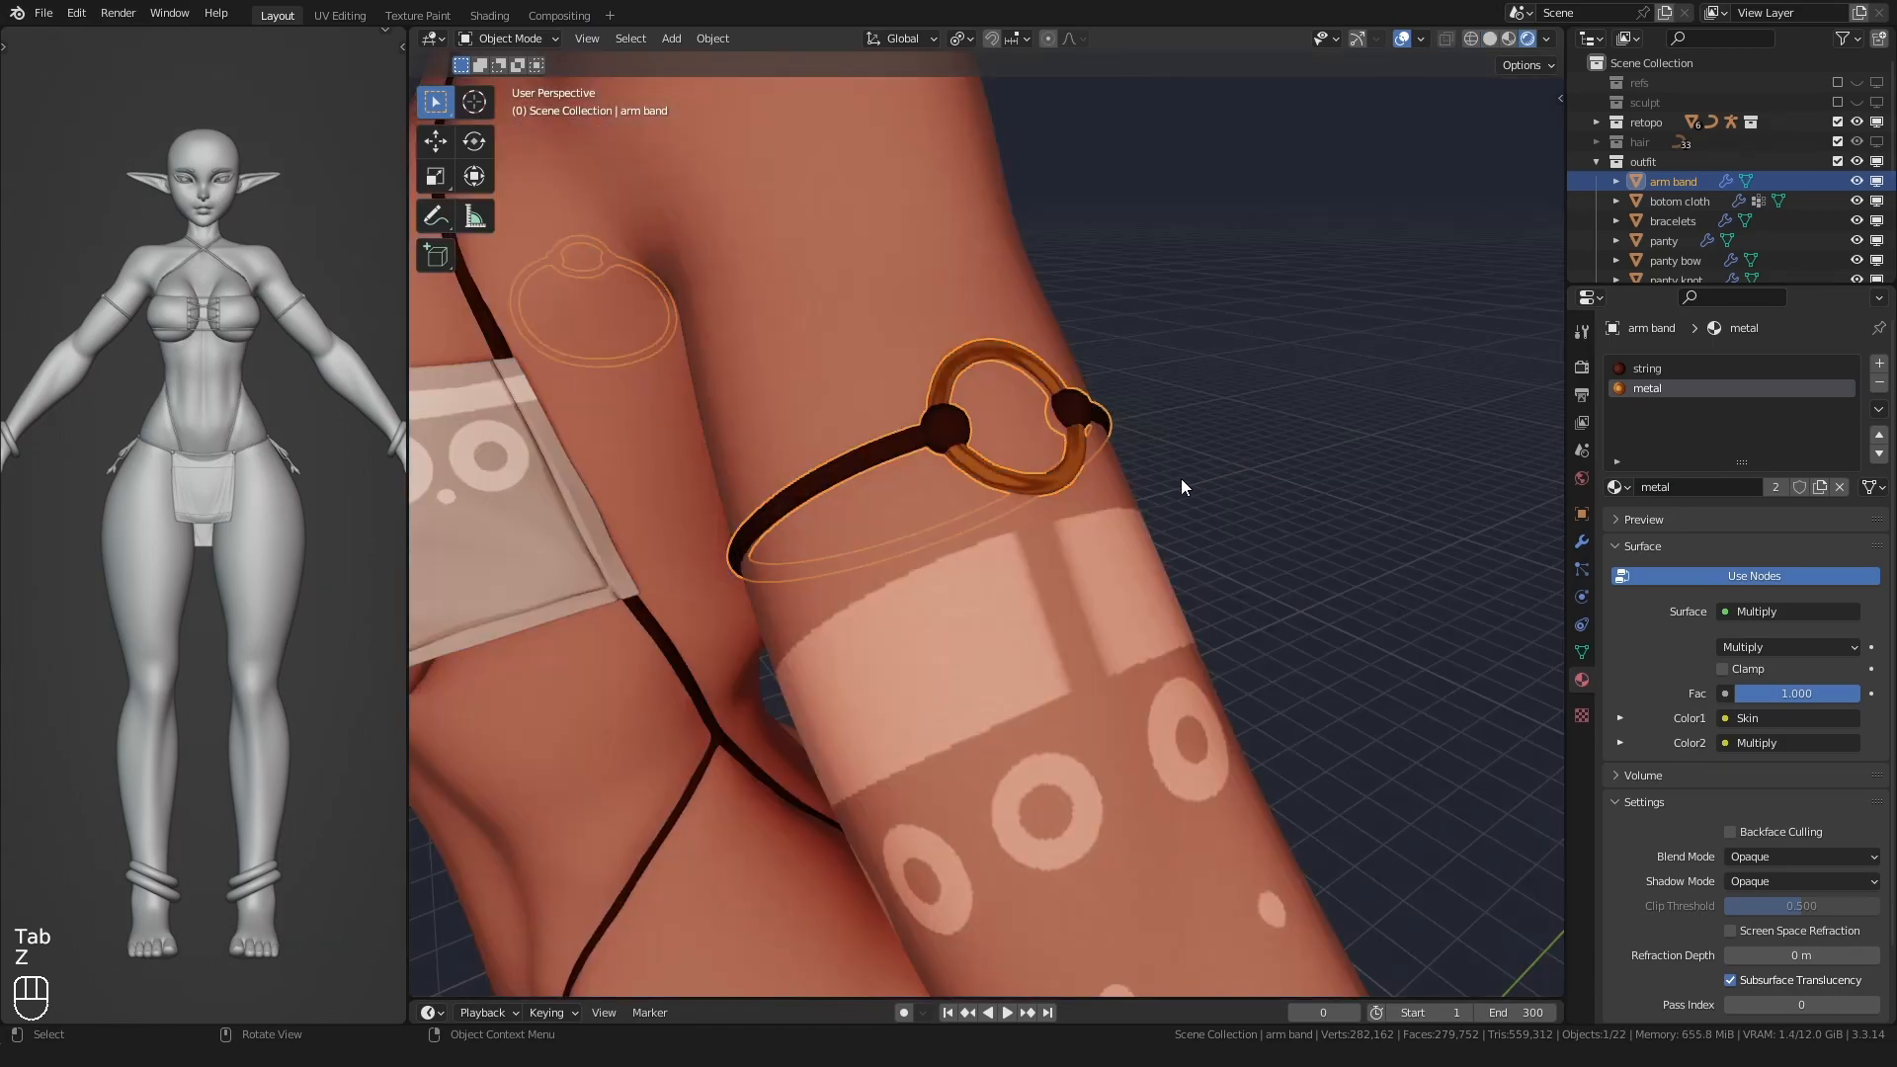
{"action": "key", "text": "z"}
{"action": "scroll", "coordinate": [1064, 501], "scroll_direction": "down", "scroll_amount": 5}
{"action": "middle_click_drag", "start_coordinate": [1063, 501], "coordinate": [1065, 423], "text": "shift"}
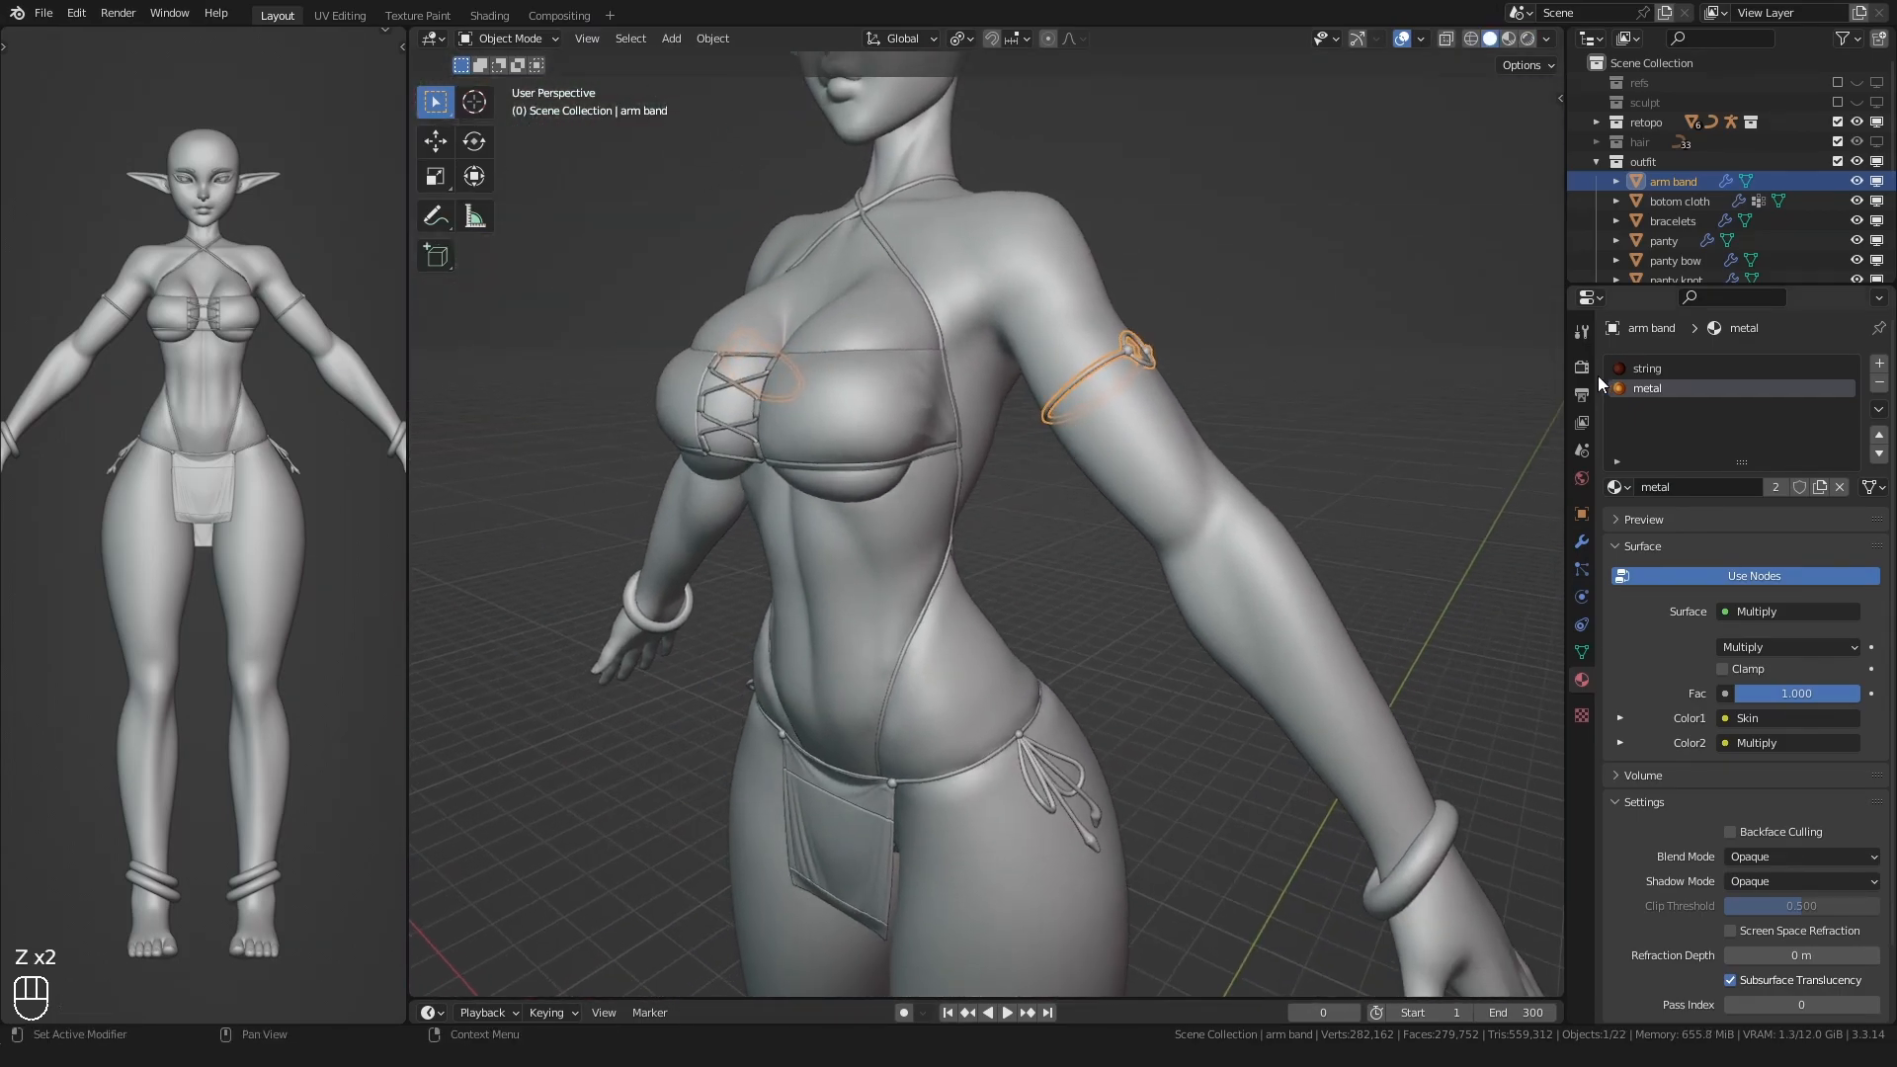
- Select the botom cloth object and expand its Multires modifier to view the settings
{"action": "left_click", "coordinate": [1670, 201]}
{"action": "middle_click_drag", "start_coordinate": [1049, 591], "coordinate": [1243, 540]}
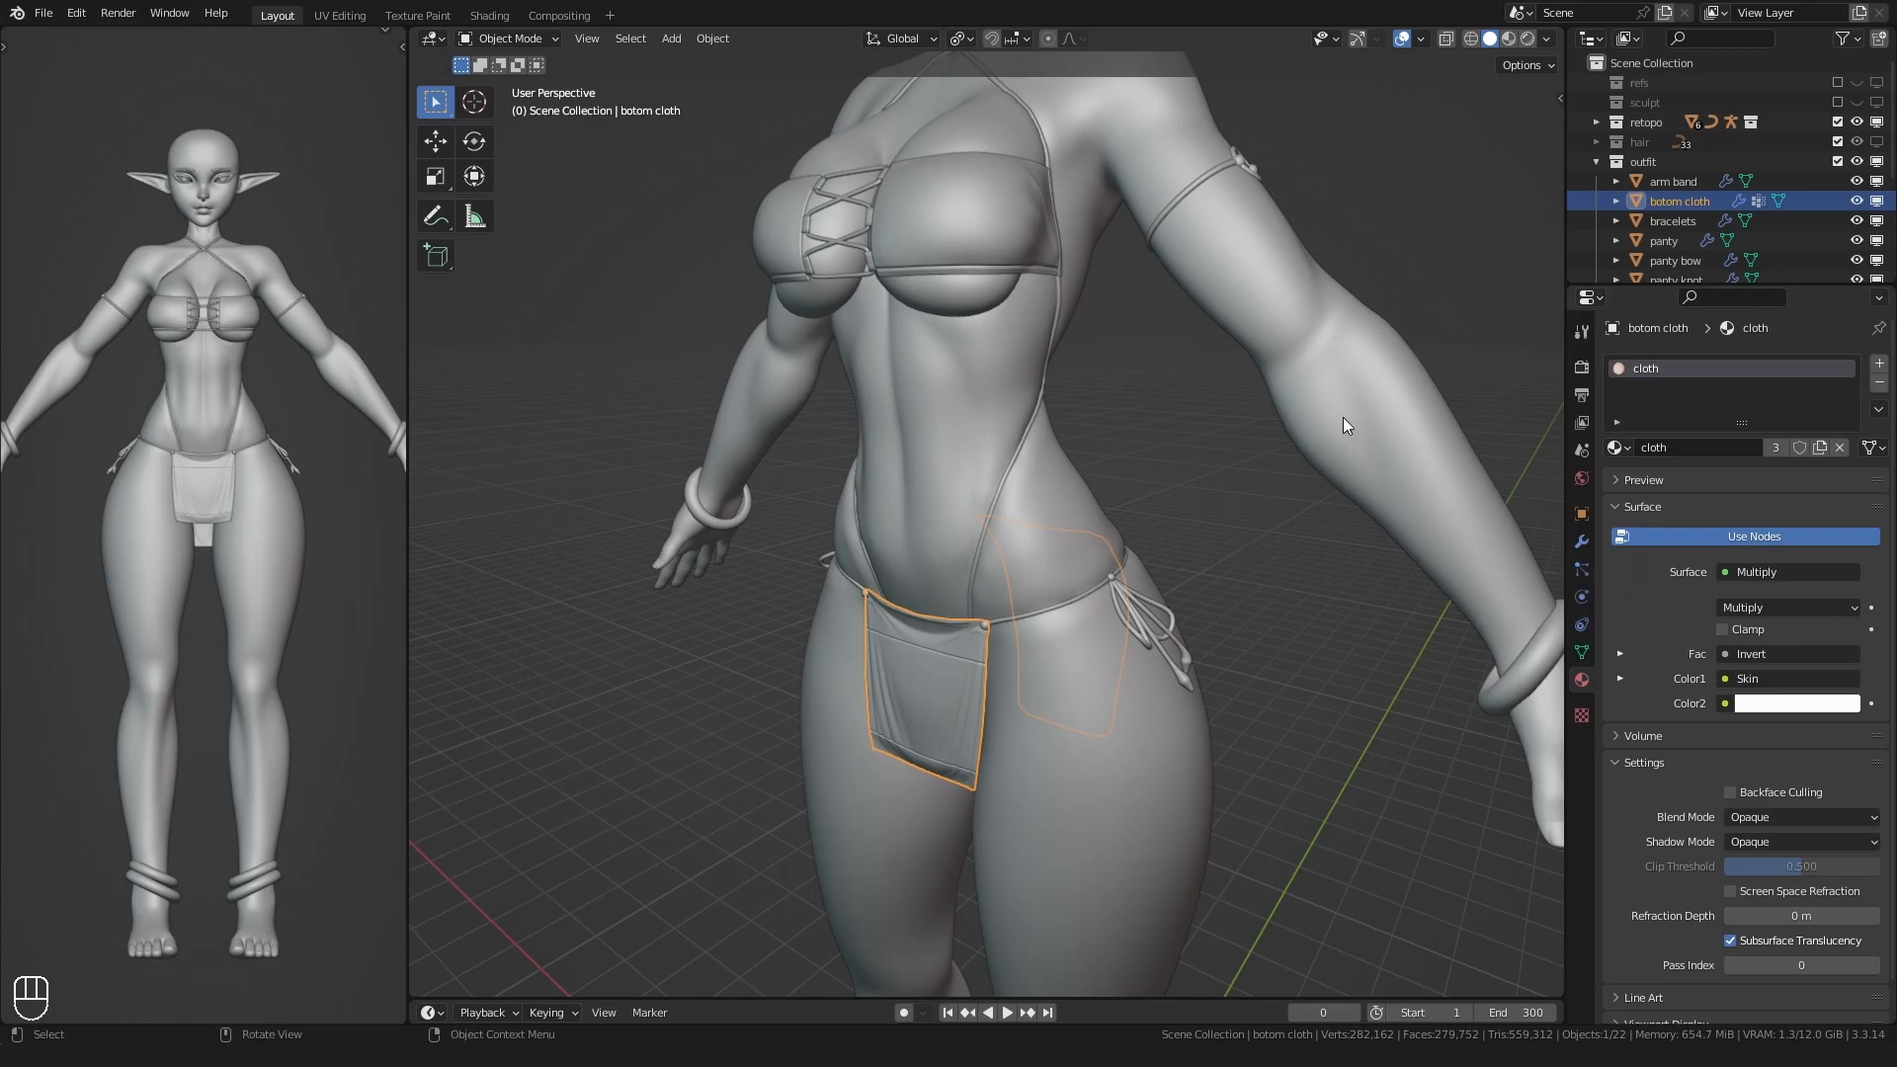
{"action": "scroll", "coordinate": [1337, 417], "scroll_direction": "down", "scroll_amount": 3}
{"action": "left_click", "coordinate": [1581, 542]}
{"action": "left_click", "coordinate": [1615, 396]}
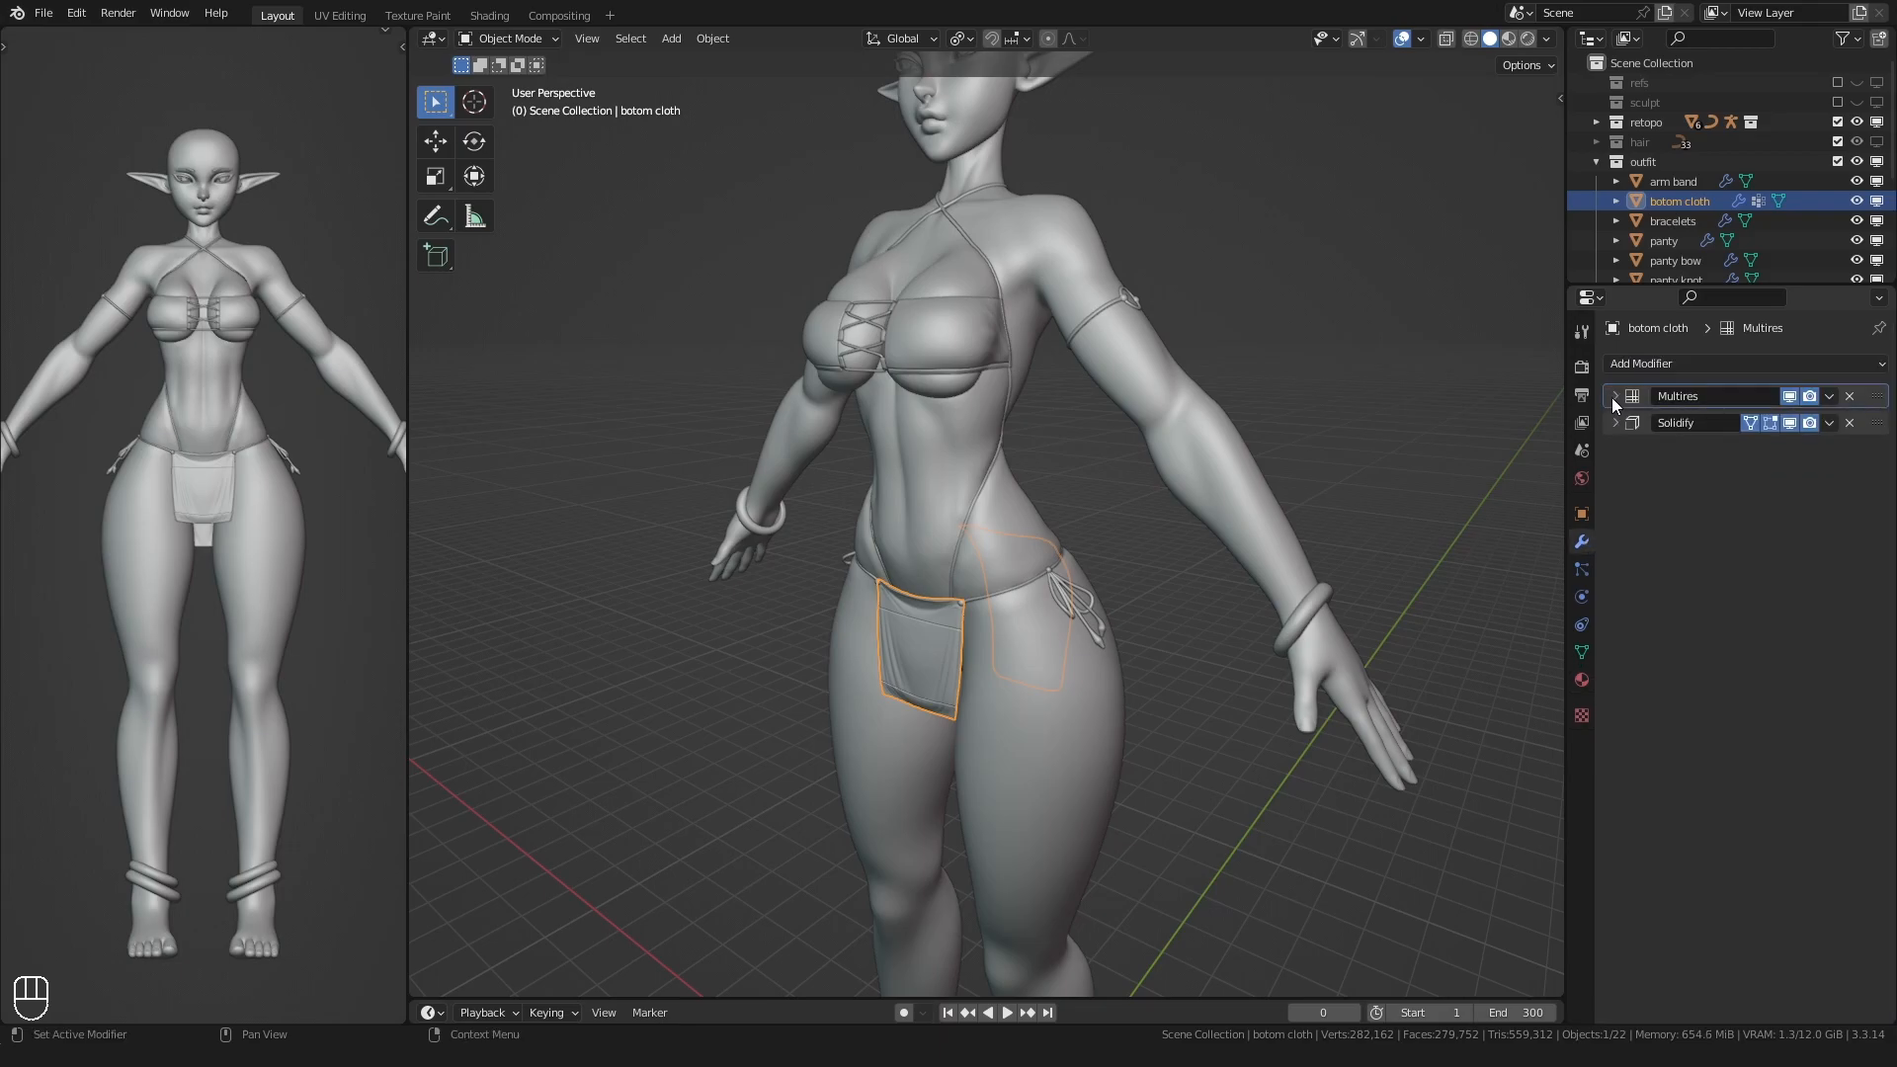
{"action": "left_click", "coordinate": [1608, 400]}
{"action": "middle_click_drag", "start_coordinate": [1037, 578], "coordinate": [1161, 449]}
{"action": "scroll", "coordinate": [1136, 490], "scroll_direction": "up", "scroll_amount": 2}
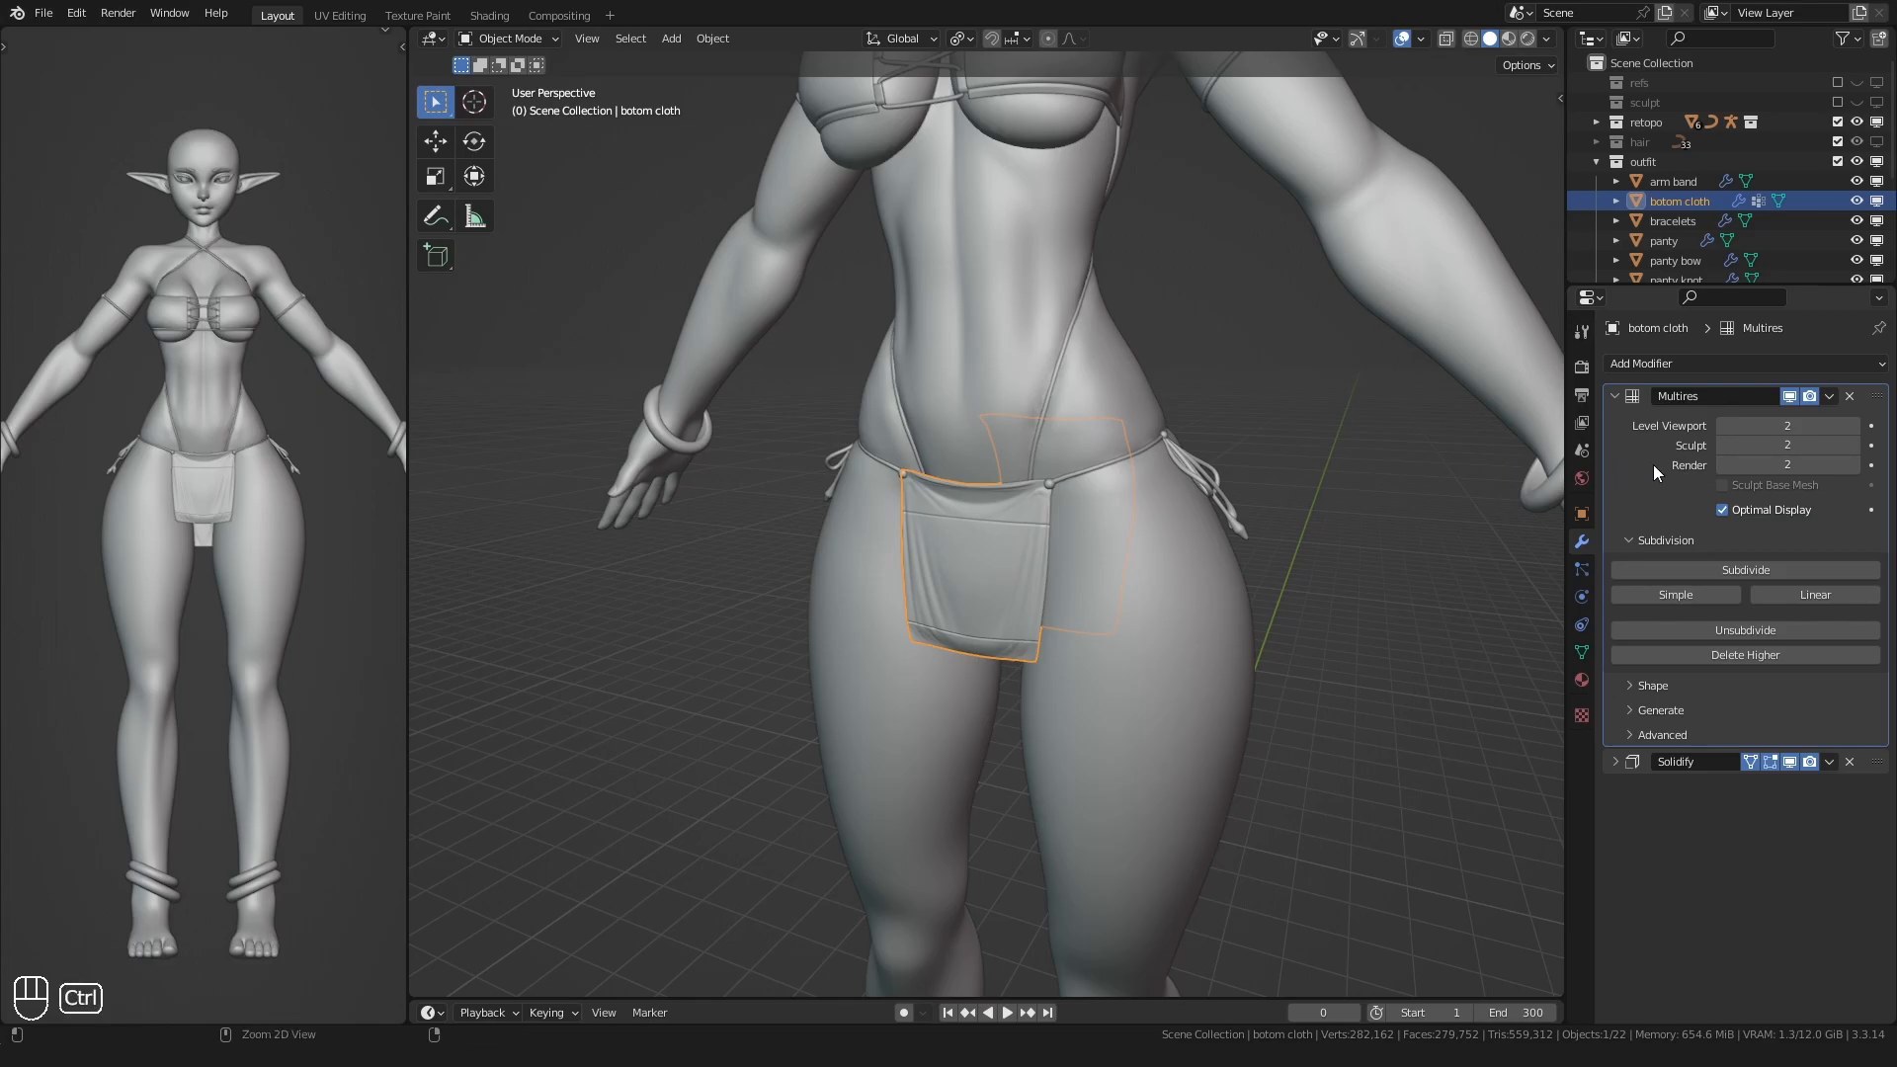
- Try applying the botom cloth's Multires modifier and inspect the mesh density in Edit Mode from the front
{"action": "key", "text": "ctrl+a"}
{"action": "scroll", "coordinate": [963, 567], "scroll_direction": "up", "scroll_amount": 8}
{"action": "key", "text": "Tab"}
{"action": "middle_click_drag", "start_coordinate": [956, 536], "coordinate": [975, 617]}
{"action": "key", "text": "1"}
{"action": "scroll", "coordinate": [949, 461], "scroll_direction": "down", "scroll_amount": 5, "text": "shift"}
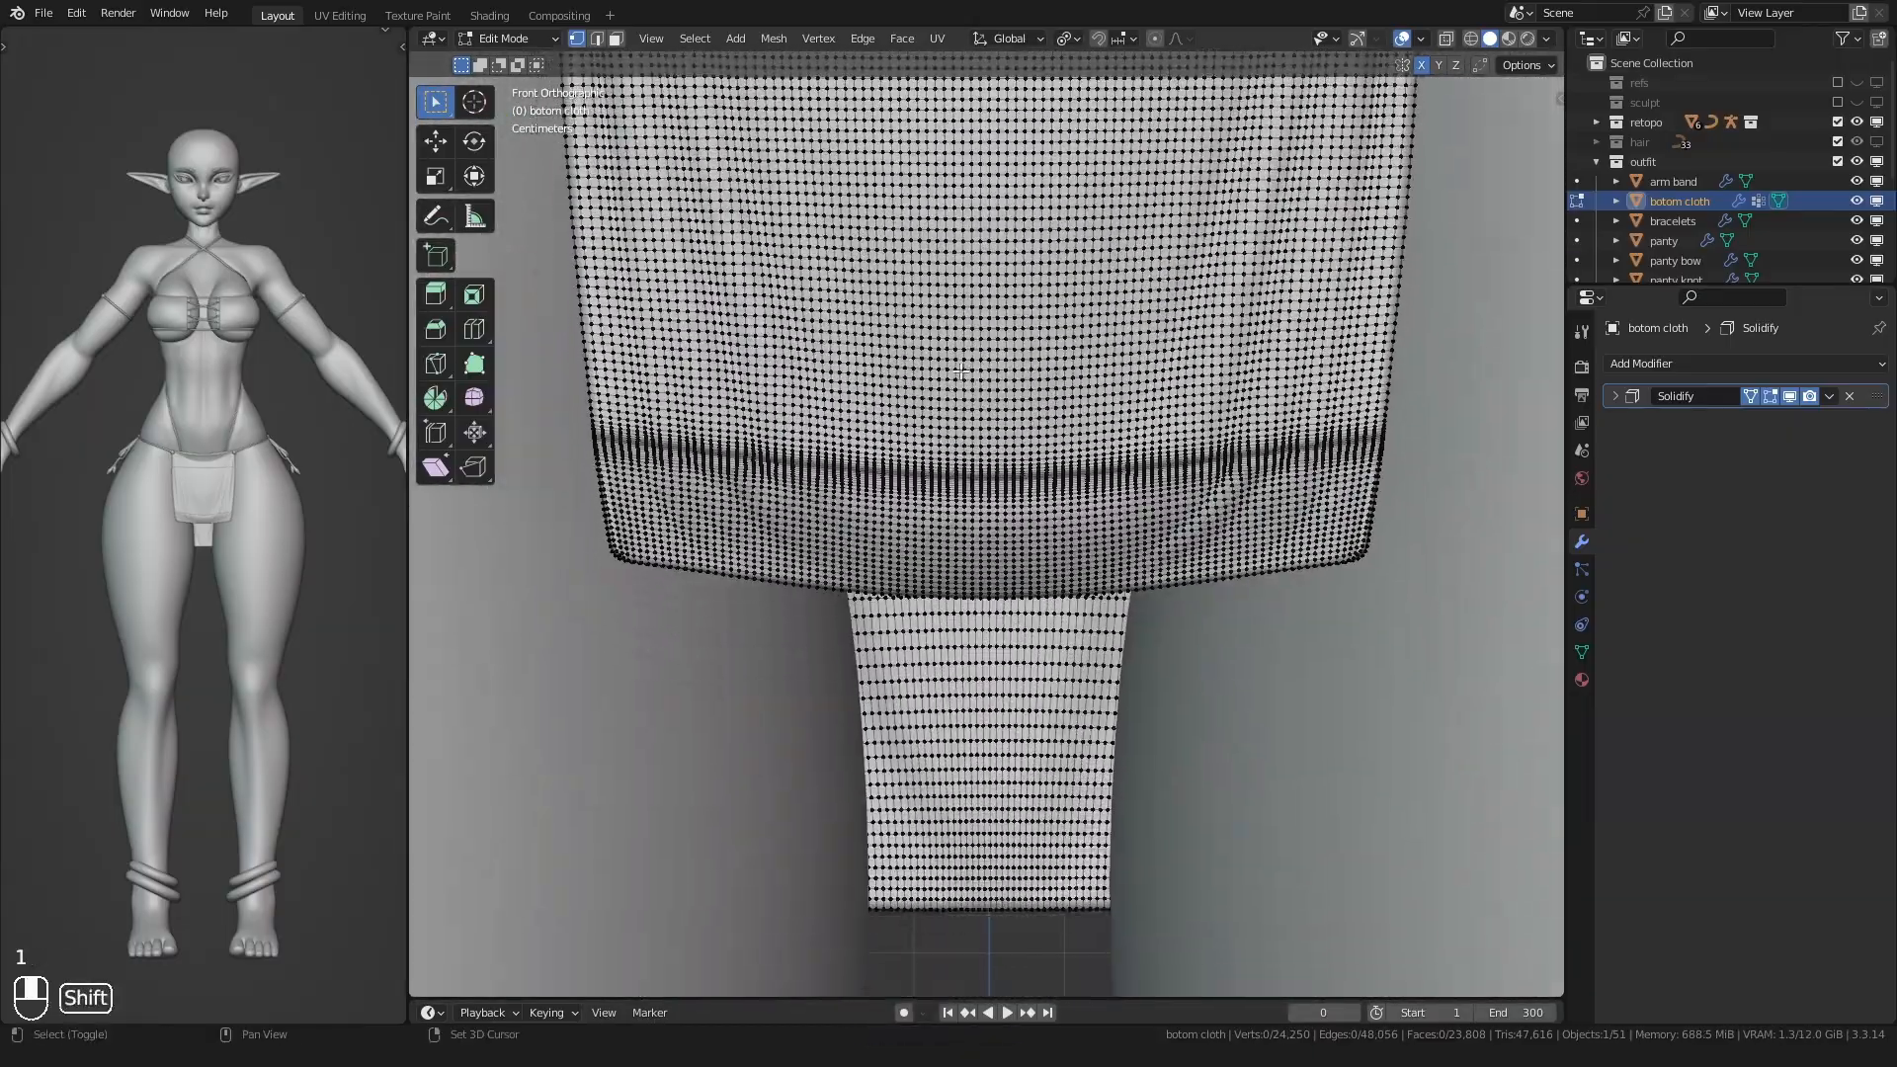
{"action": "scroll", "coordinate": [943, 507], "scroll_direction": "up", "scroll_amount": 3}
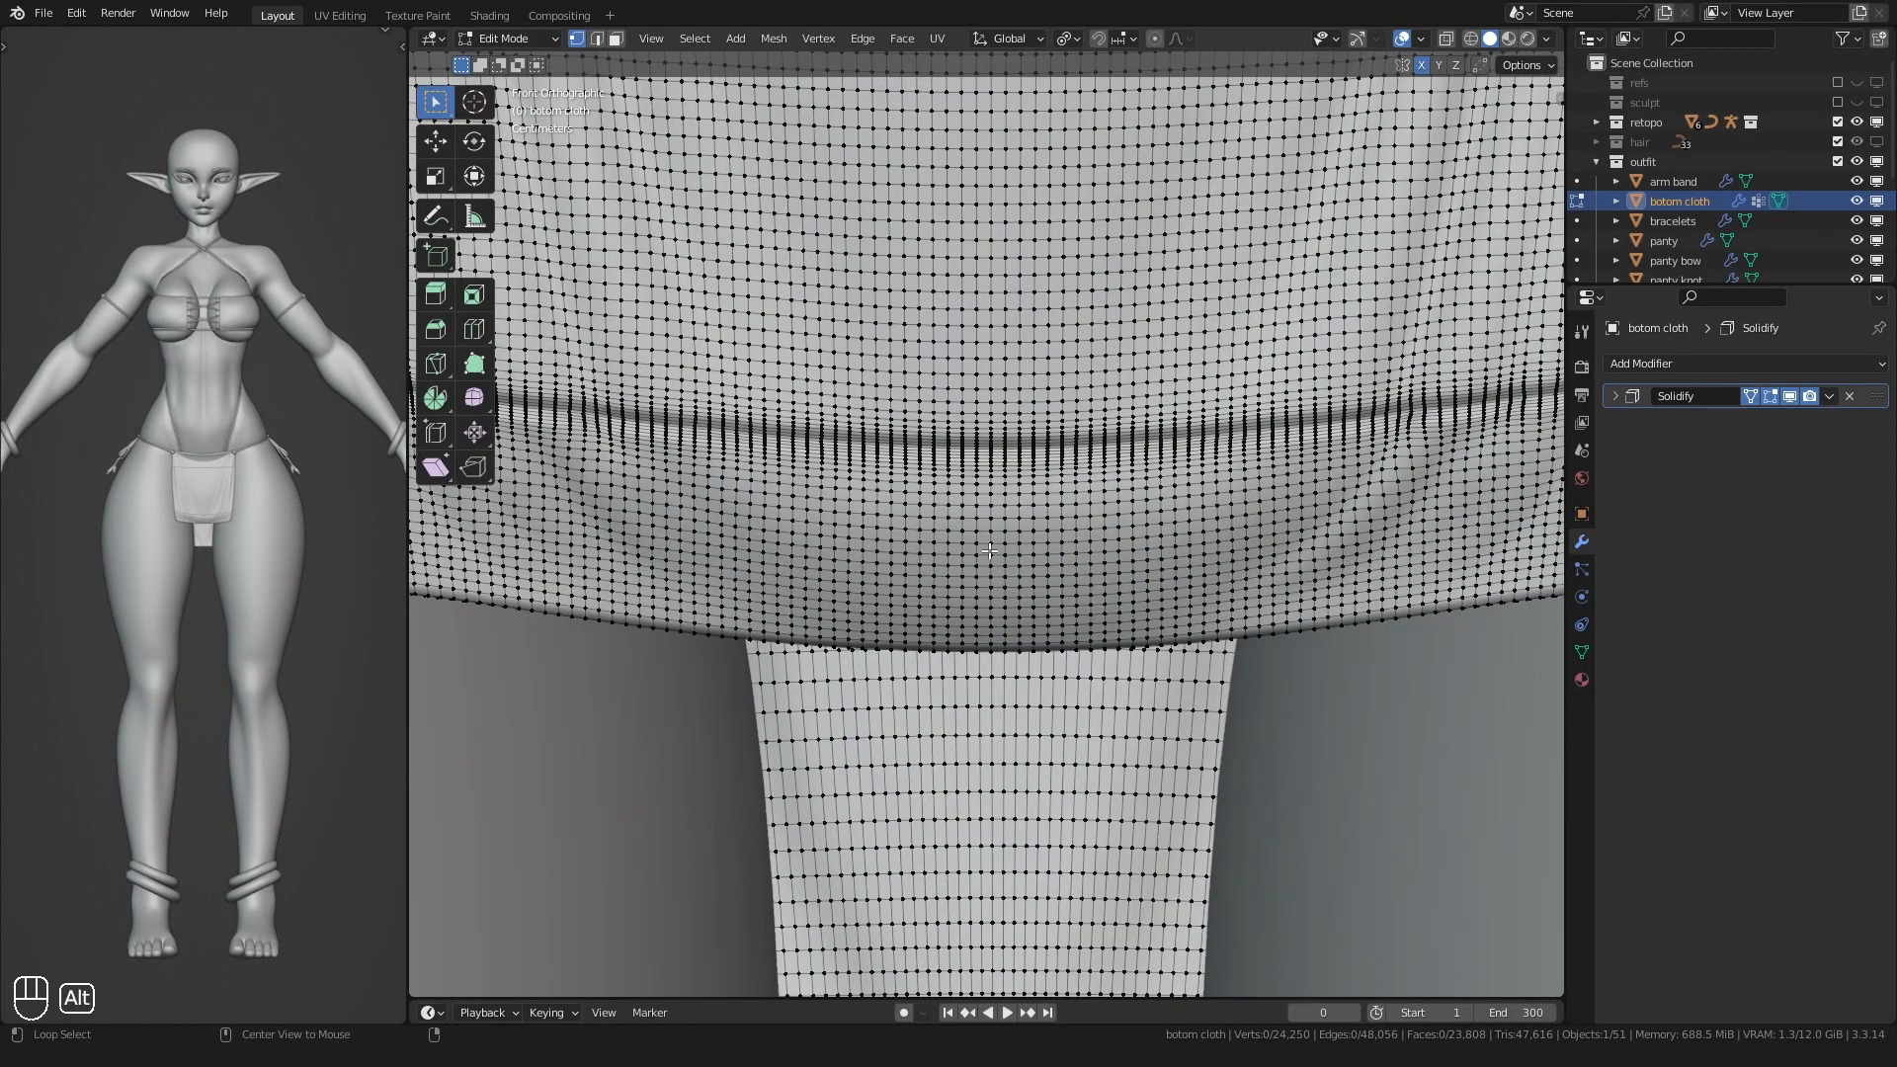
{"action": "scroll", "coordinate": [989, 548], "scroll_direction": "down", "scroll_amount": 5}
{"action": "middle_click_drag", "start_coordinate": [969, 462], "coordinate": [960, 647], "text": "shift"}
- Return to Object Mode and undo the application of the botom cloth's Multires modifier
{"action": "key", "text": "Tab"}
{"action": "scroll", "coordinate": [966, 587], "scroll_direction": "down", "scroll_amount": 5}
{"action": "middle_click_drag", "start_coordinate": [973, 554], "coordinate": [957, 591]}
{"action": "key", "text": "ctrl+z"}
{"action": "key", "text": "ctrl+z"}
{"action": "key", "text": "ctrl+z"}
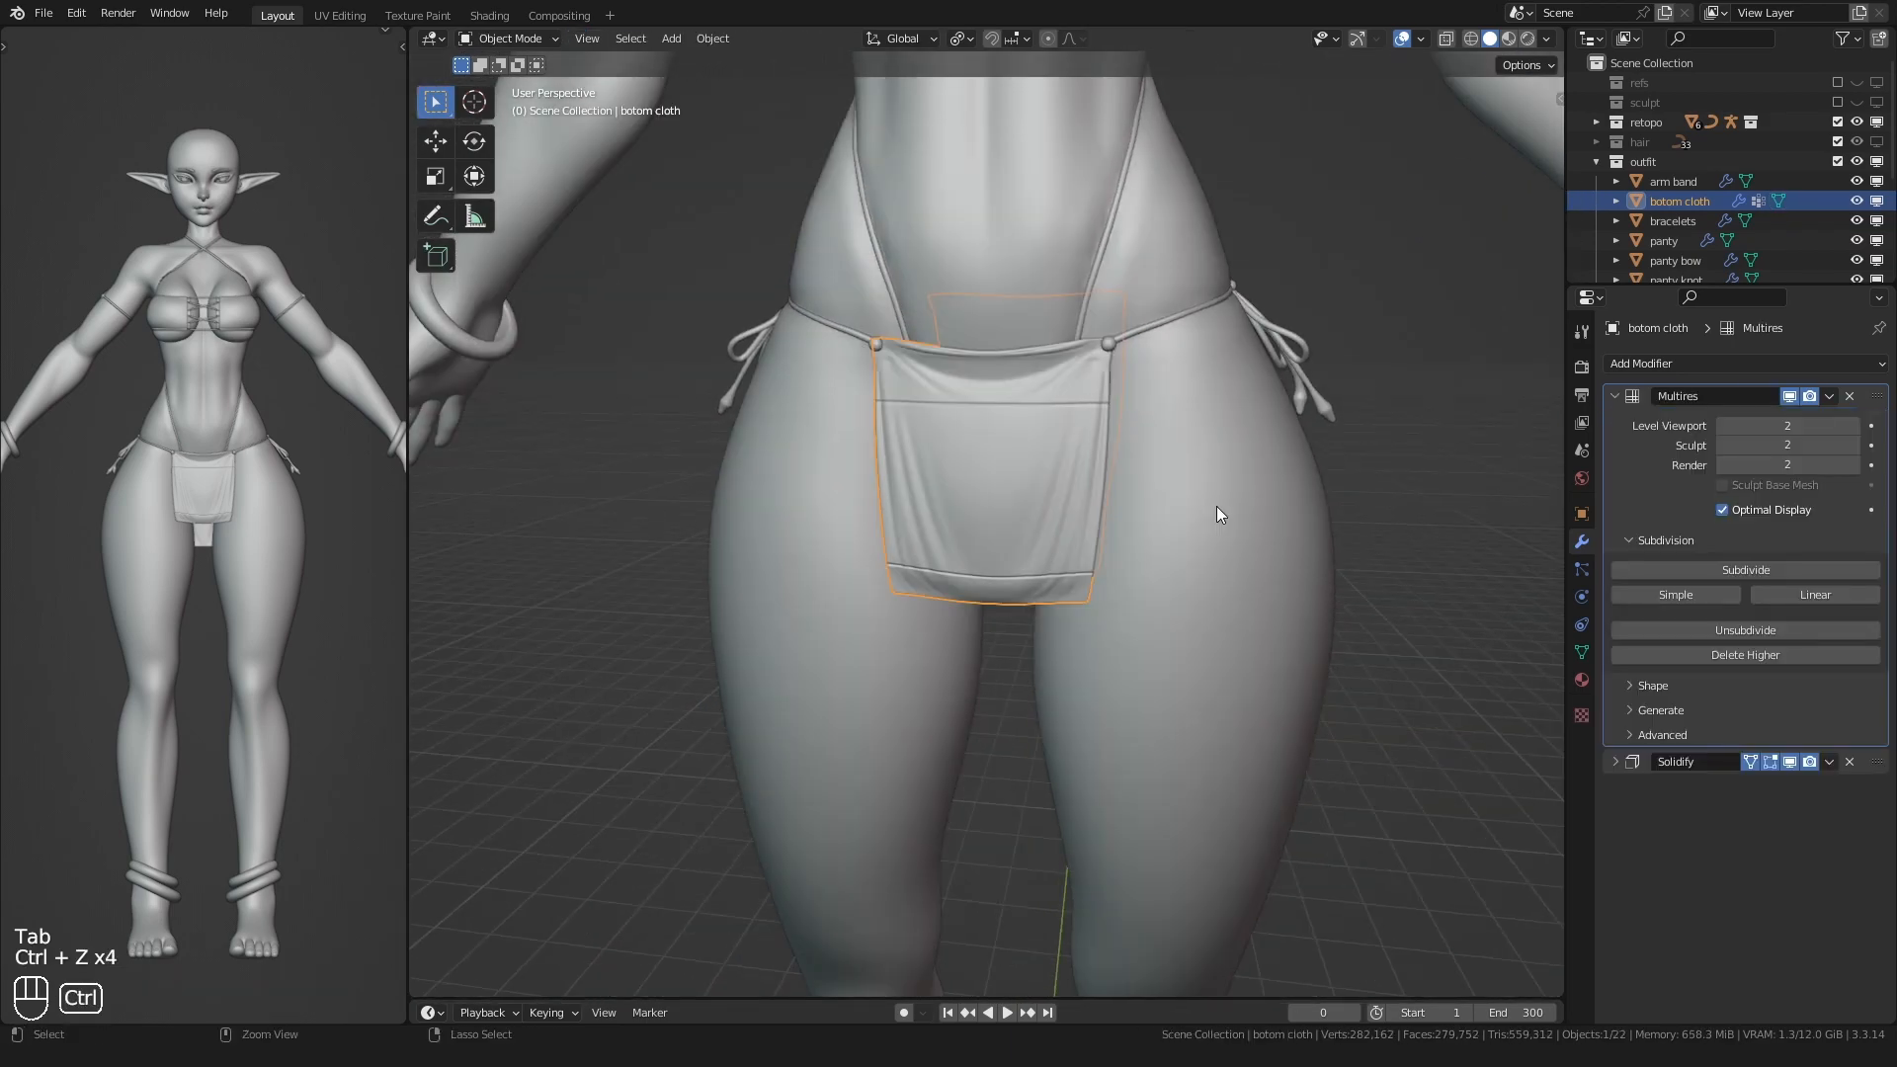
- Select the bracelets object and review its modifier stack
{"action": "left_click", "coordinate": [1673, 221]}
{"action": "scroll", "coordinate": [1082, 489], "scroll_direction": "down", "scroll_amount": 5}
{"action": "middle_click_drag", "start_coordinate": [1082, 489], "coordinate": [1530, 429]}
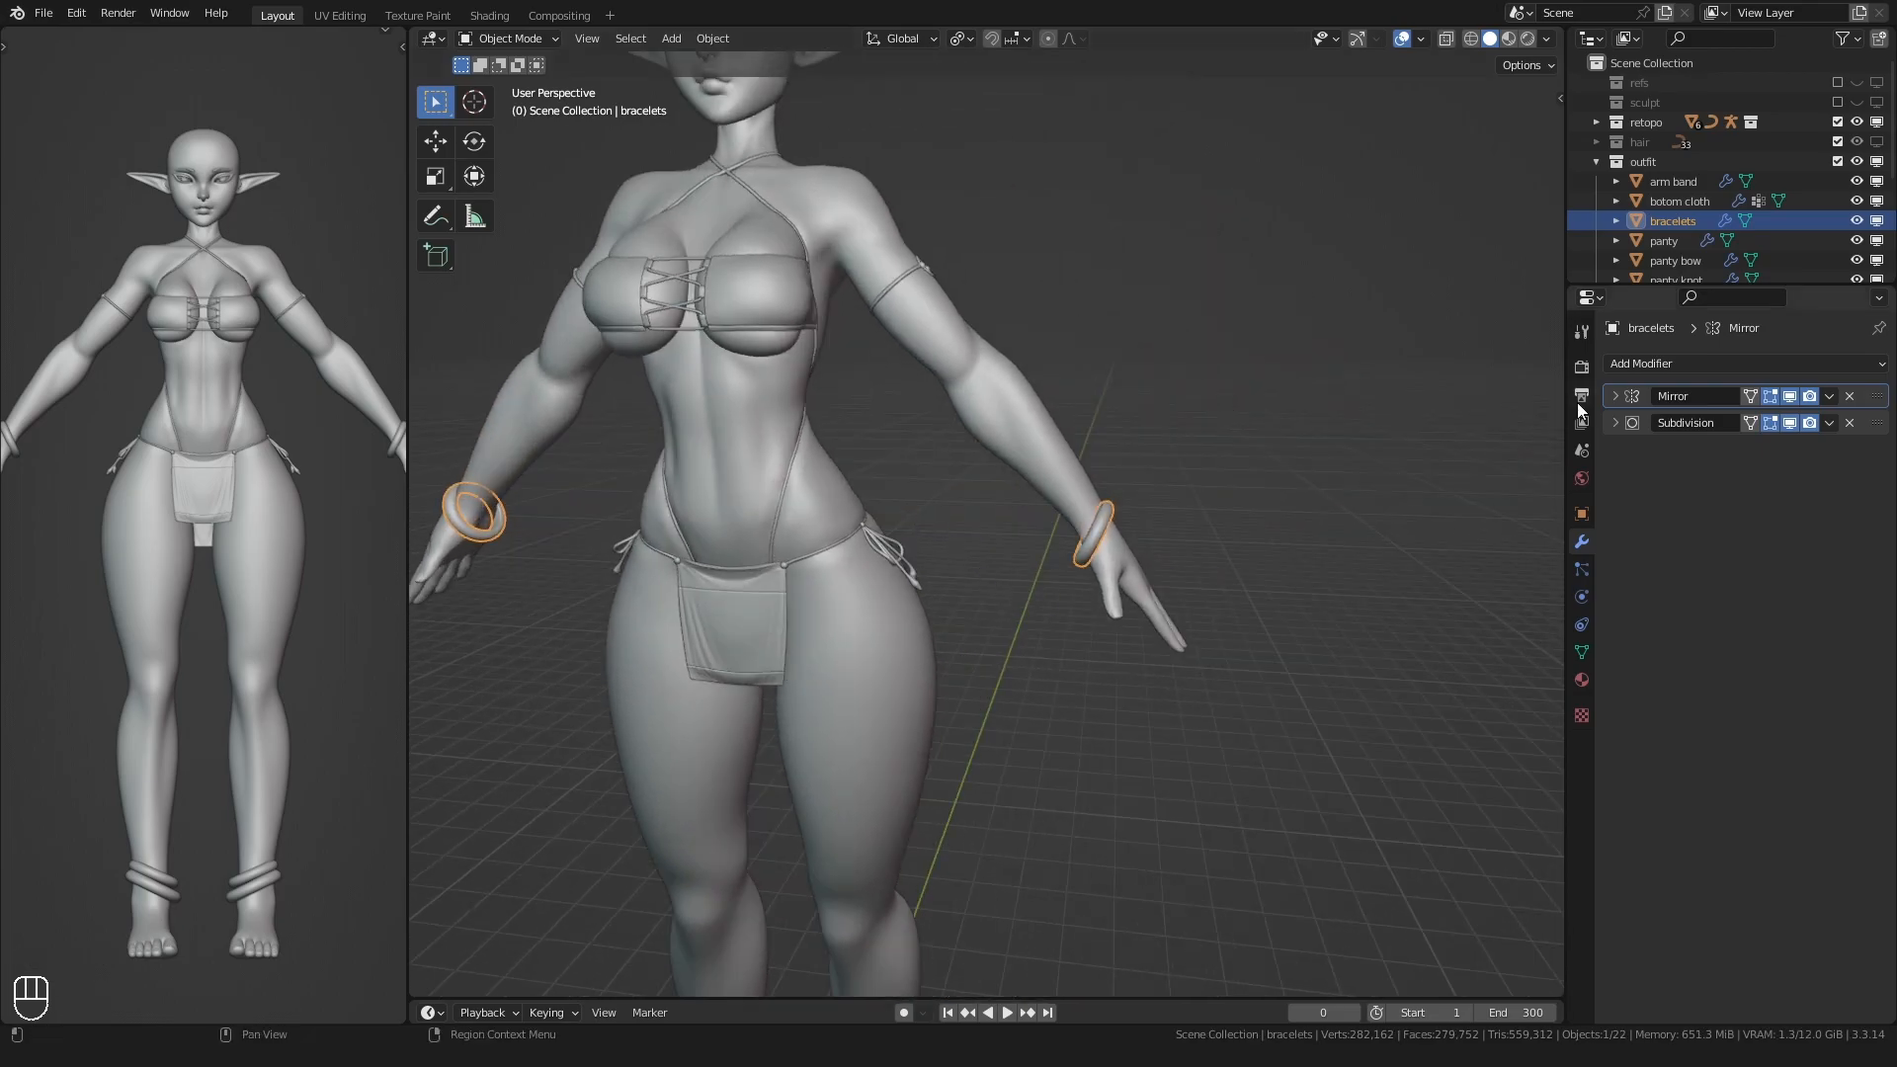
- Hide the botom cloth so that the panty underneath is exposed
{"action": "left_click", "coordinate": [1664, 241]}
{"action": "middle_click_drag", "start_coordinate": [925, 604], "coordinate": [1122, 476], "text": "shift"}
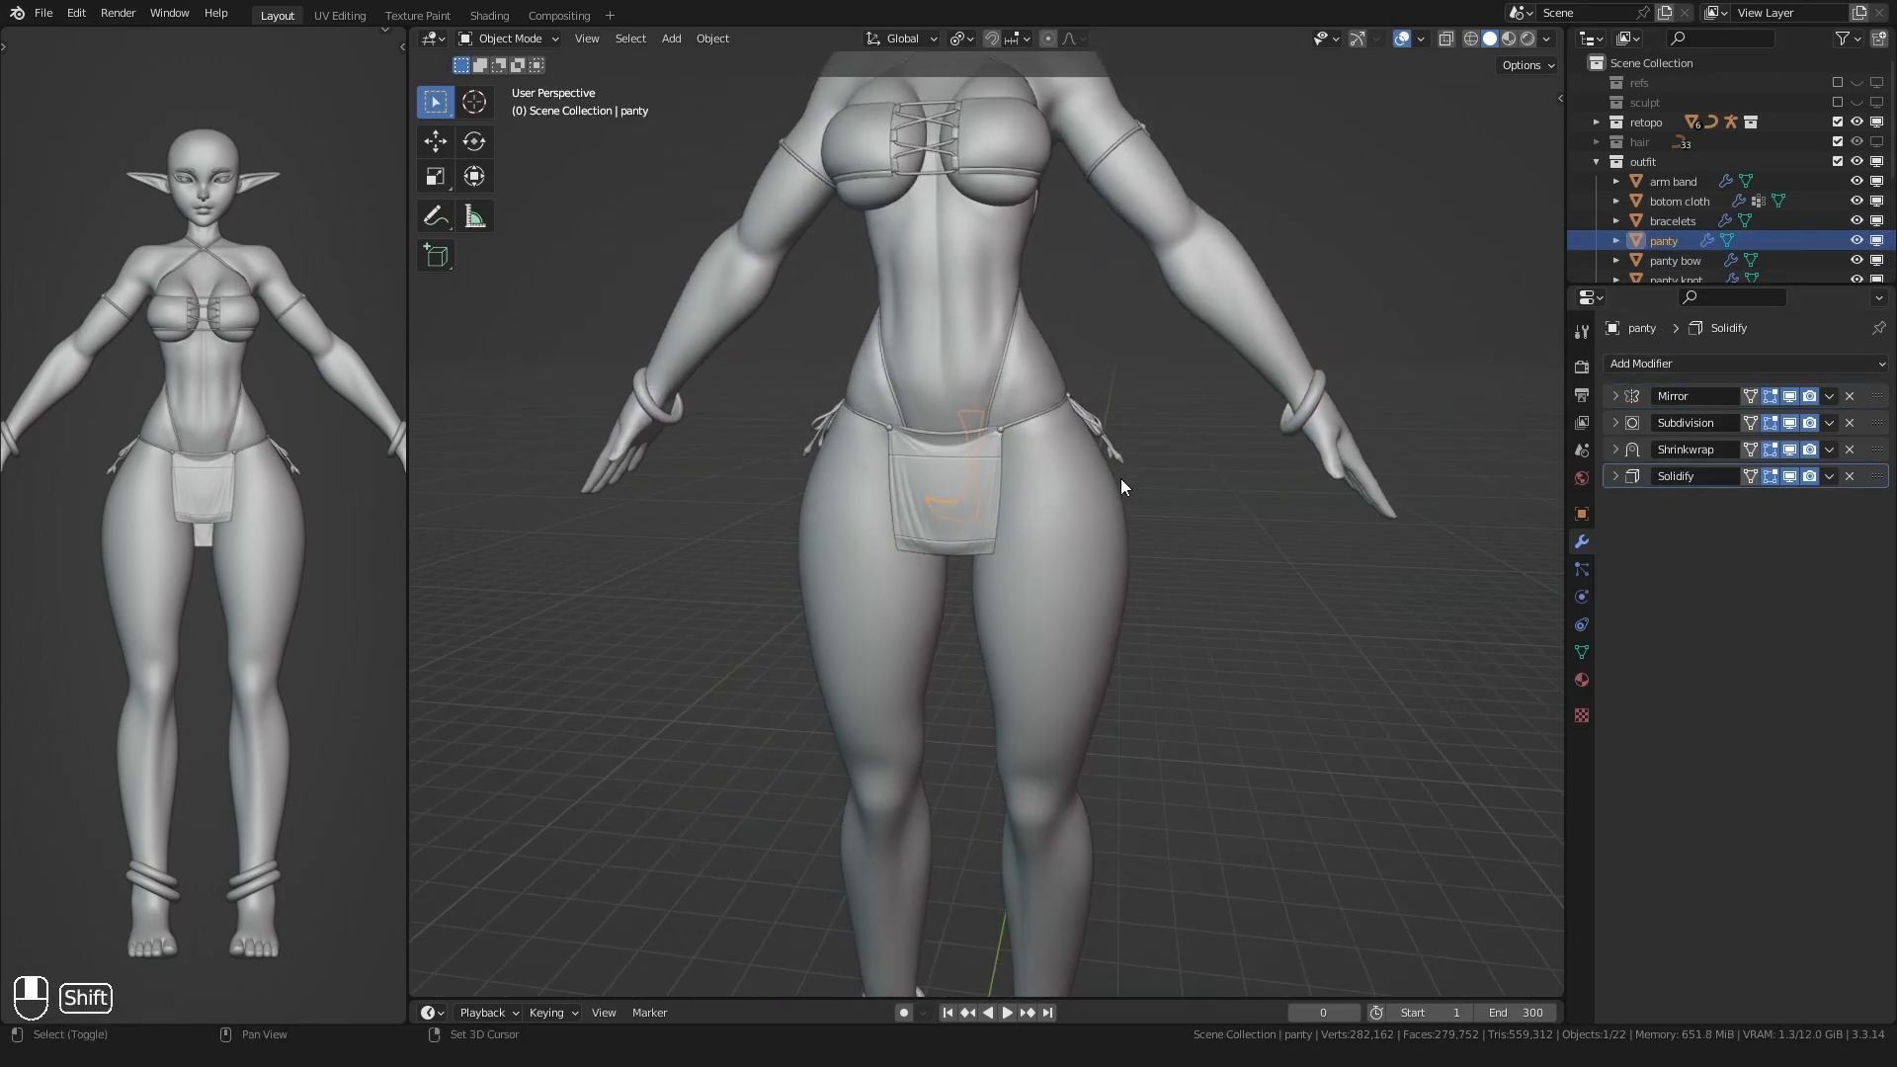
{"action": "scroll", "coordinate": [1028, 504], "scroll_direction": "up", "scroll_amount": 4}
{"action": "left_click", "coordinate": [942, 523]}
{"action": "key", "text": "h"}
{"action": "scroll", "coordinate": [893, 516], "scroll_direction": "up", "scroll_amount": 1}
- Select the panty and apply its Mirror, Subdivision and Shrinkwrap modifiers, keeping Solidify
{"action": "left_click", "coordinate": [935, 480]}
{"action": "middle_click_drag", "start_coordinate": [893, 516], "coordinate": [904, 424]}
{"action": "scroll", "coordinate": [933, 477], "scroll_direction": "up", "scroll_amount": 3}
{"action": "key", "text": "ctrl+a"}
{"action": "key", "text": "ctrl+a"}
{"action": "key", "text": "ctrl+a"}
{"action": "scroll", "coordinate": [903, 424], "scroll_direction": "up", "scroll_amount": 4}
- In Edit Mode, delete the character's right half of the panty mesh while preserving the centre edge loop
{"action": "key", "text": "Tab"}
{"action": "key", "text": "alt+z"}
{"action": "left_click", "coordinate": [1750, 398]}
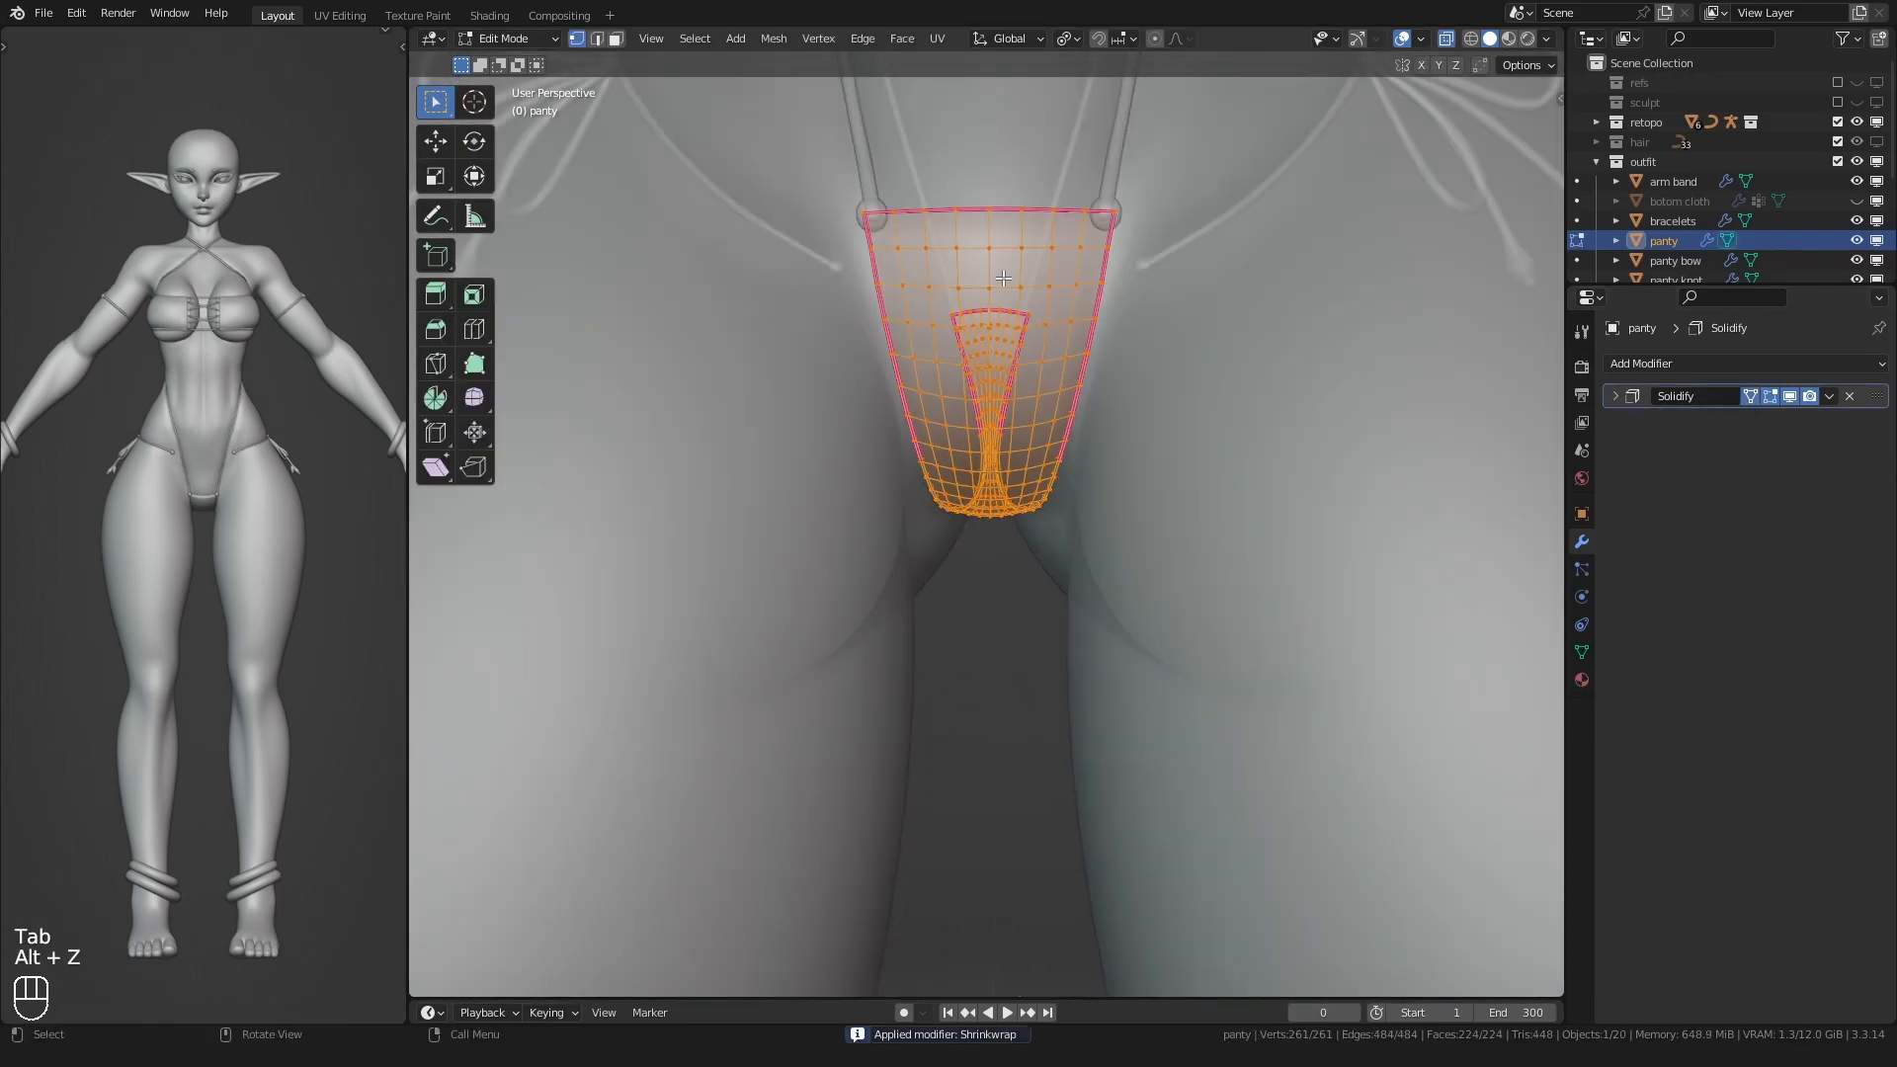
{"action": "left_click", "coordinate": [989, 267], "text": "alt"}
{"action": "key", "text": "h"}
{"action": "left_click", "coordinate": [902, 251]}
{"action": "key", "text": "l"}
{"action": "key", "text": "Delete"}
{"action": "left_click", "coordinate": [907, 253]}
{"action": "key", "text": "alt+h"}
- Add an X-axis Mirror modifier with Clipping to the panty and place it above Solidify
{"action": "left_click", "coordinate": [1613, 362]}
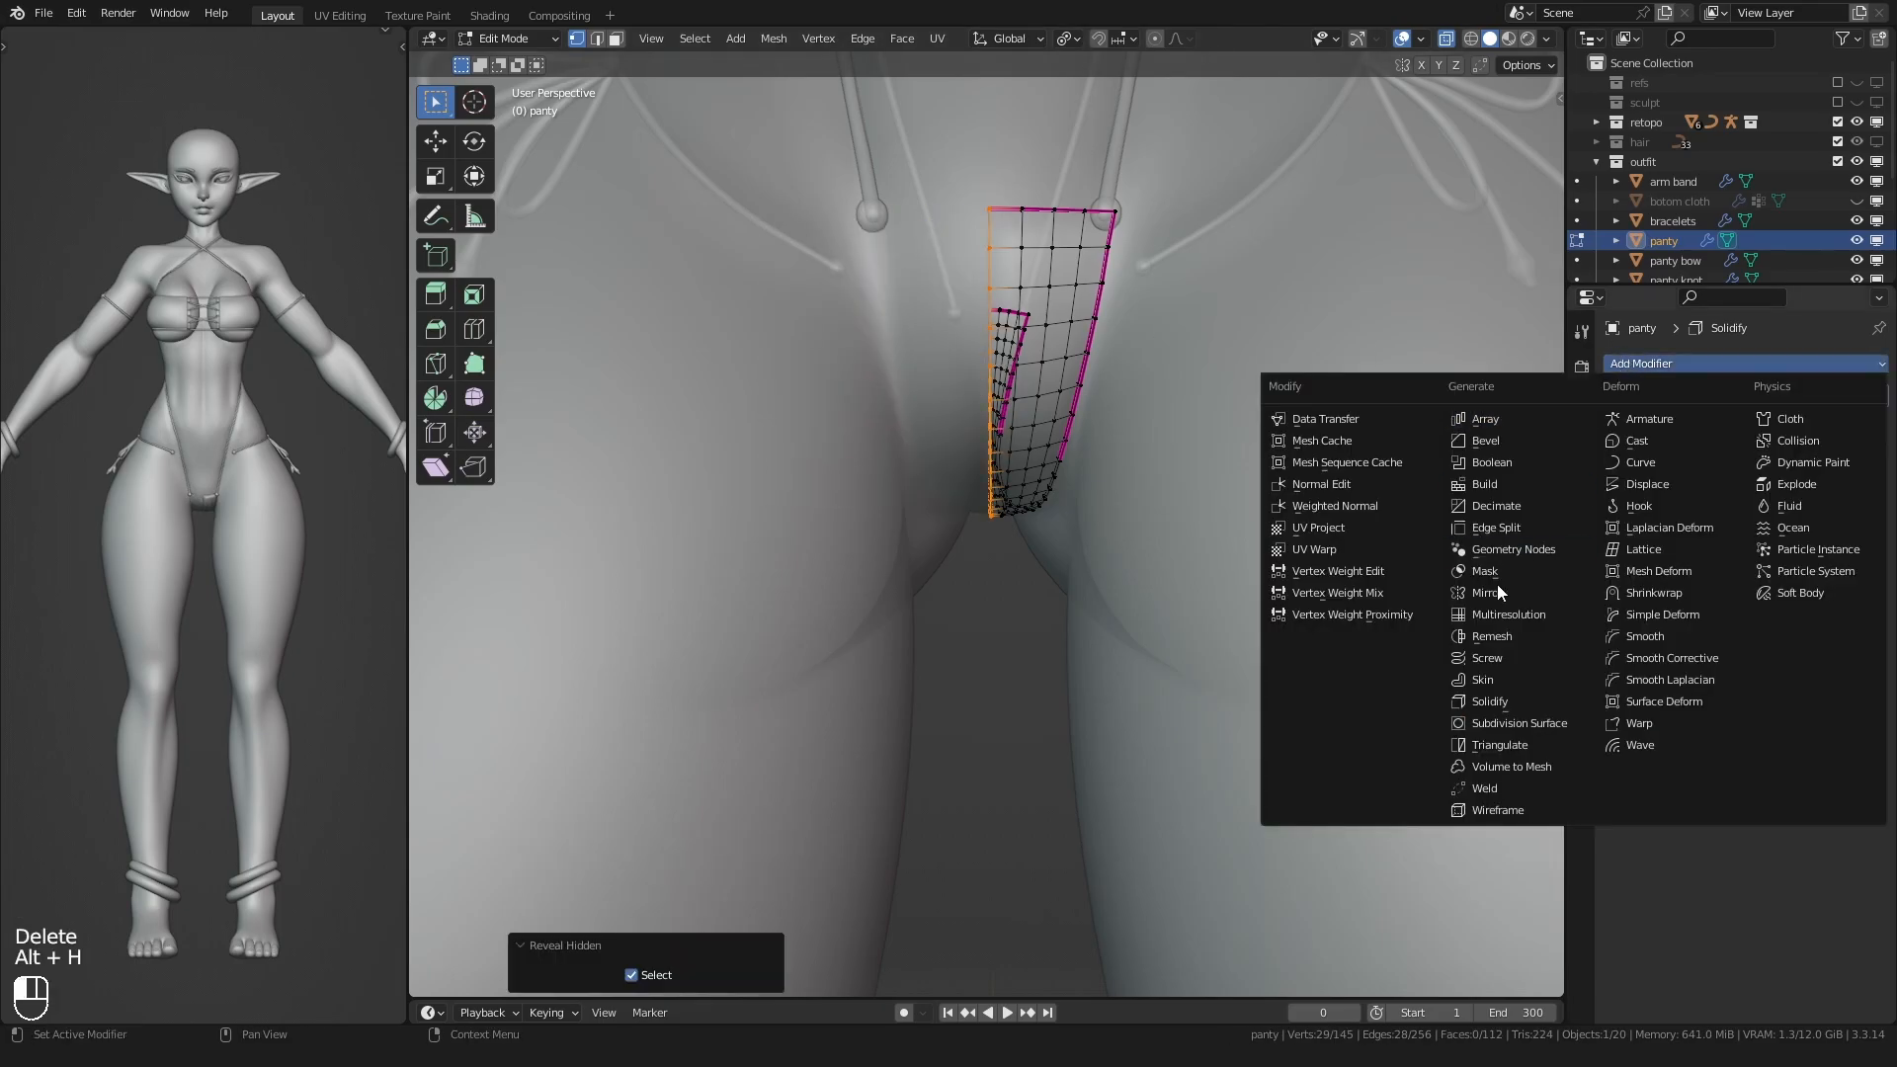
{"action": "left_click", "coordinate": [1500, 577]}
{"action": "left_click_drag", "start_coordinate": [1878, 423], "coordinate": [1794, 401]}
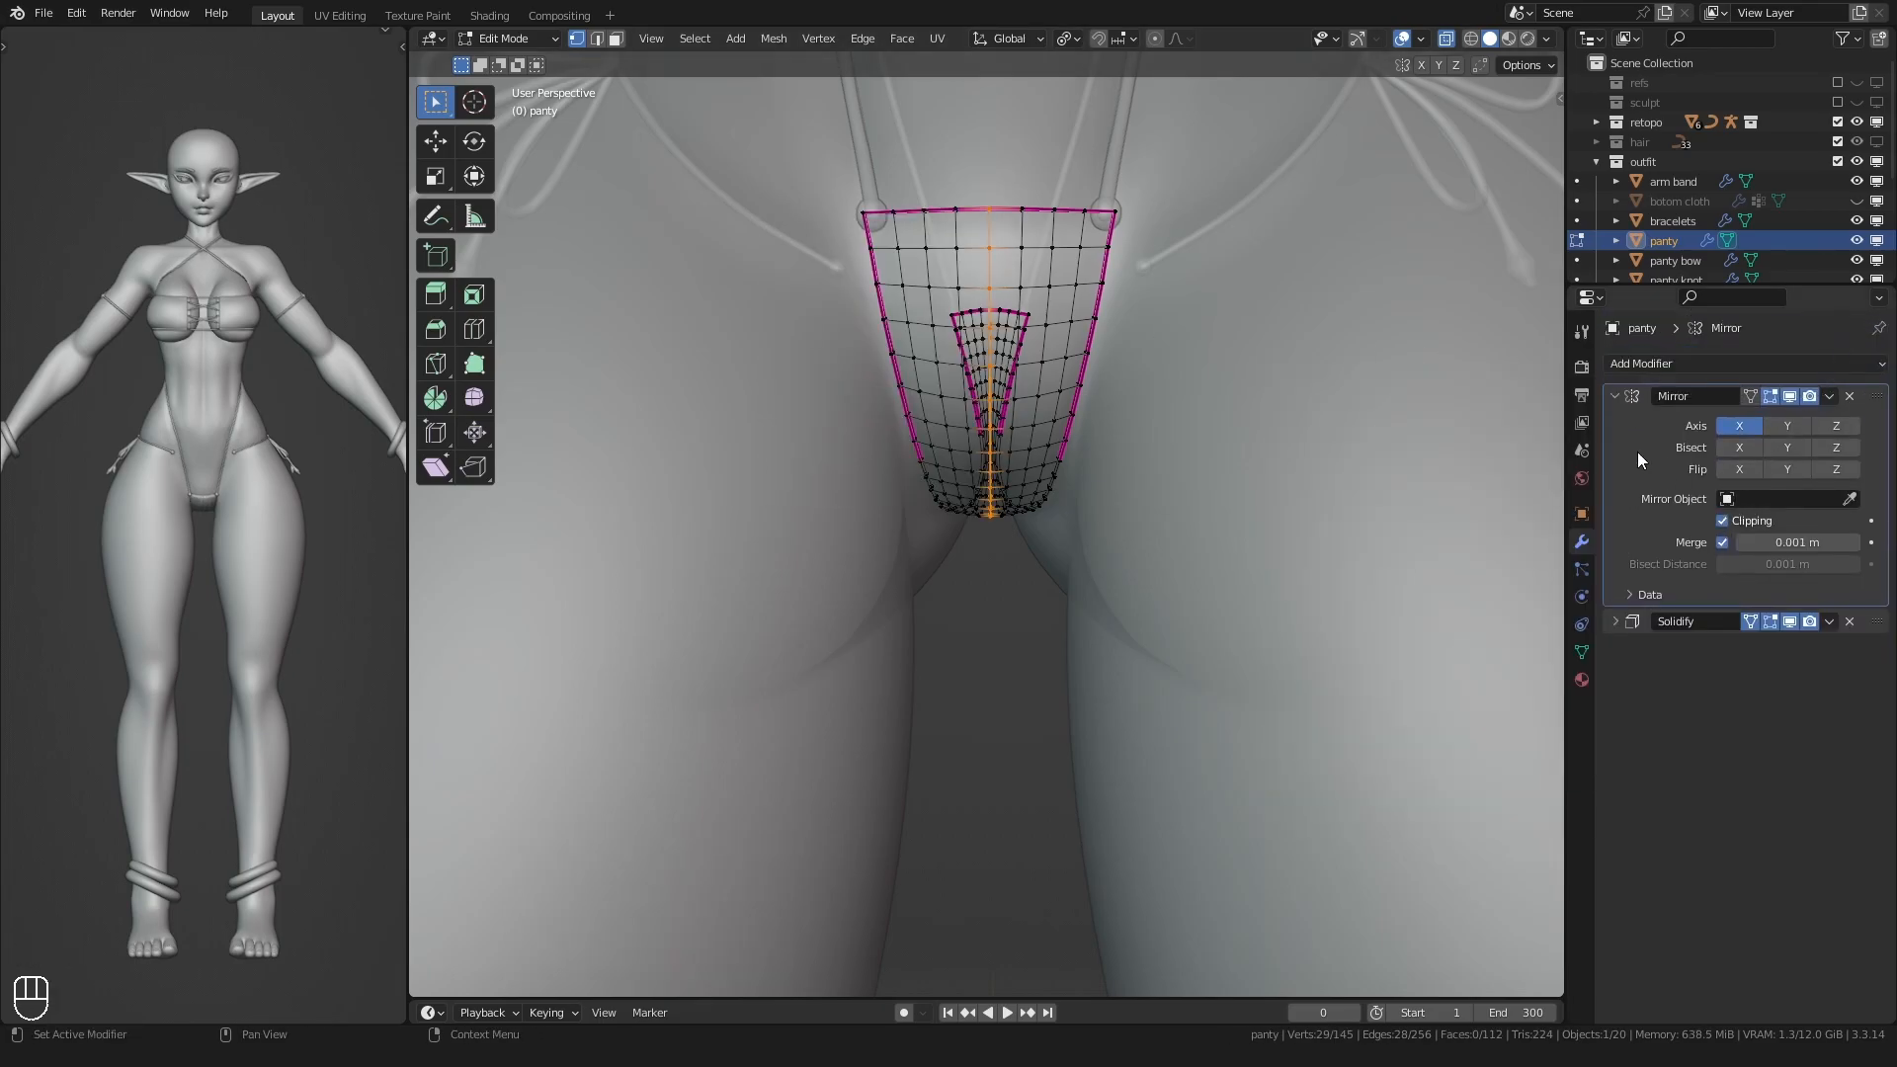
{"action": "left_click", "coordinate": [1616, 395]}
- Move the panty's centre seam vertices against the mirror plane, turn off X-ray and return to Object Mode
{"action": "key", "text": "g"}
{"action": "key", "text": "g"}
{"action": "left_click", "coordinate": [934, 488]}
{"action": "key", "text": "alt+z"}
{"action": "middle_click_drag", "start_coordinate": [933, 488], "coordinate": [970, 548]}
{"action": "scroll", "coordinate": [971, 547], "scroll_direction": "down", "scroll_amount": 7}
{"action": "key", "text": "Tab"}
{"action": "scroll", "coordinate": [762, 623], "scroll_direction": "down", "scroll_amount": 4}
{"action": "scroll", "coordinate": [762, 622], "scroll_direction": "up", "scroll_amount": 2}
- Select the panty bow and apply its Subdivision and Skin modifiers, keeping Mirror and Subdivision.001
{"action": "left_click", "coordinate": [1664, 260]}
{"action": "scroll", "coordinate": [1065, 578], "scroll_direction": "up", "scroll_amount": 6}
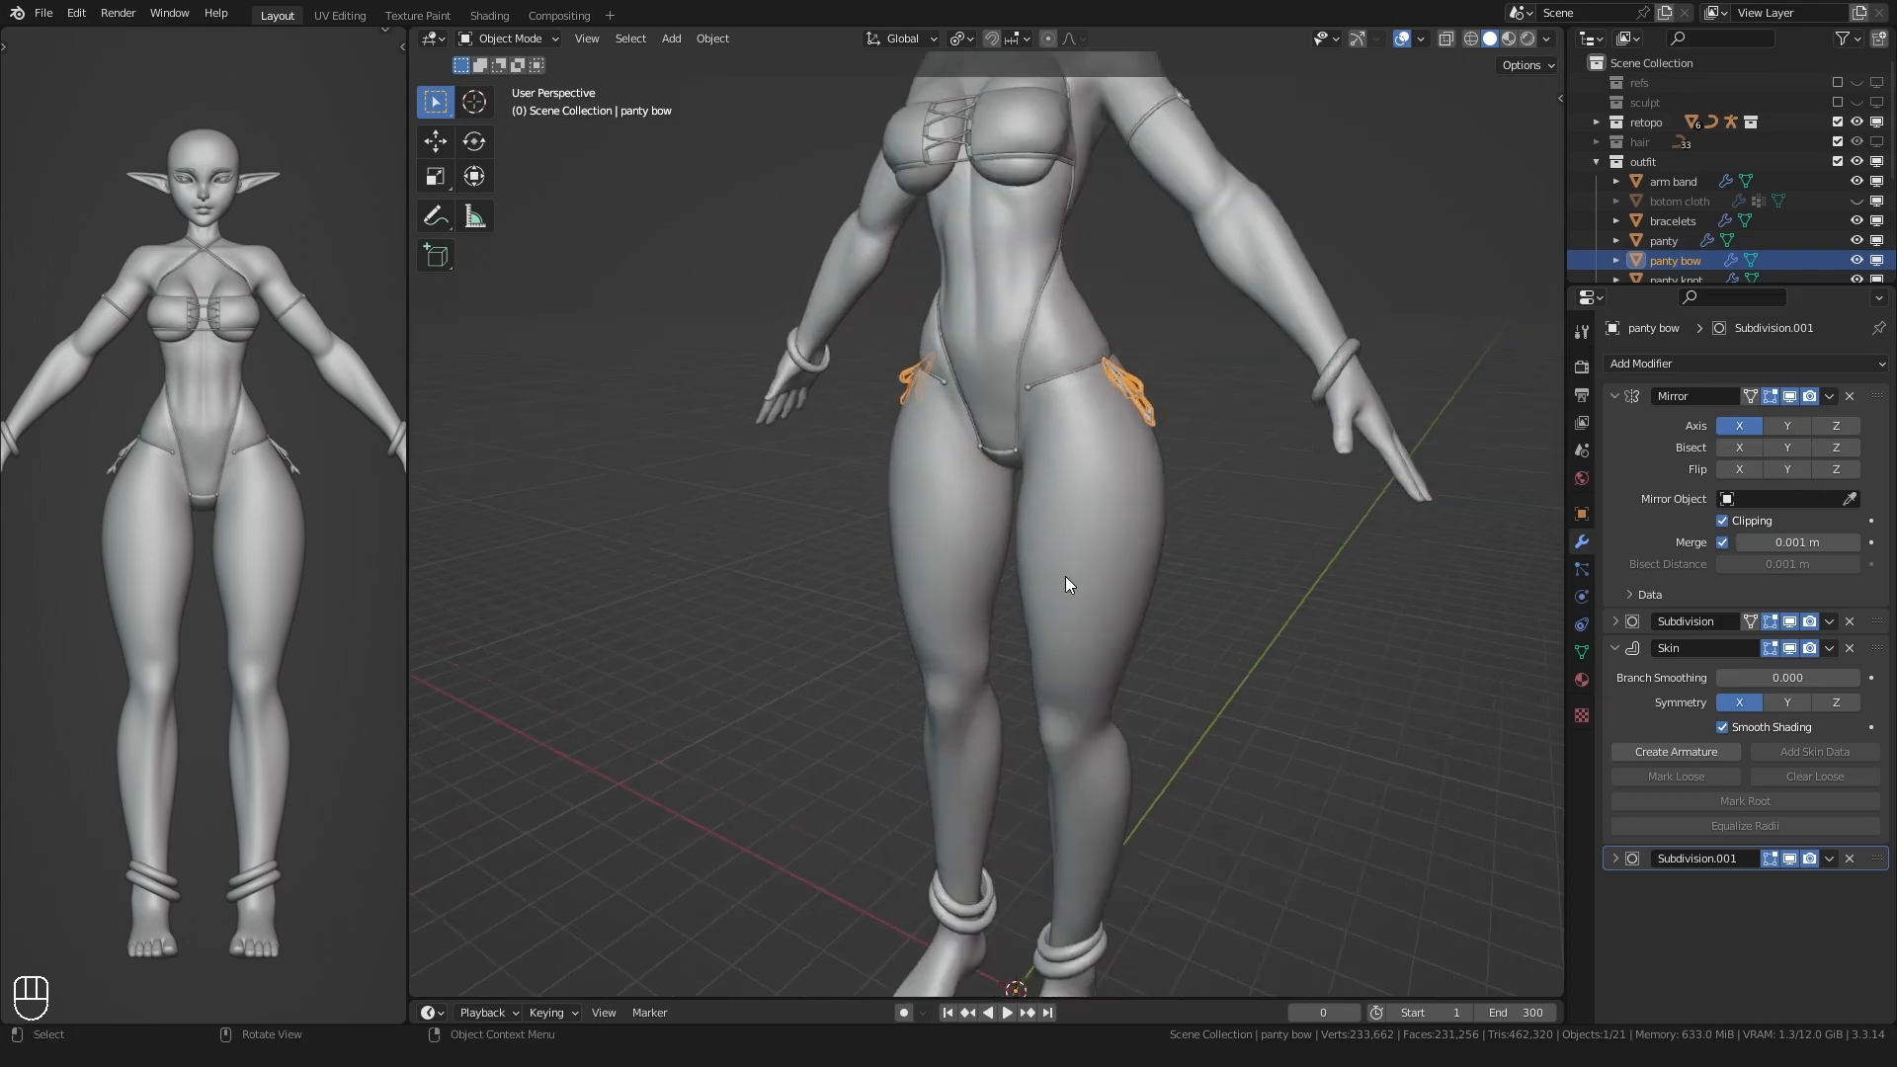
{"action": "key", "text": "ctrl+a"}
{"action": "key", "text": "ctrl+a"}
{"action": "left_click", "coordinate": [1615, 396]}
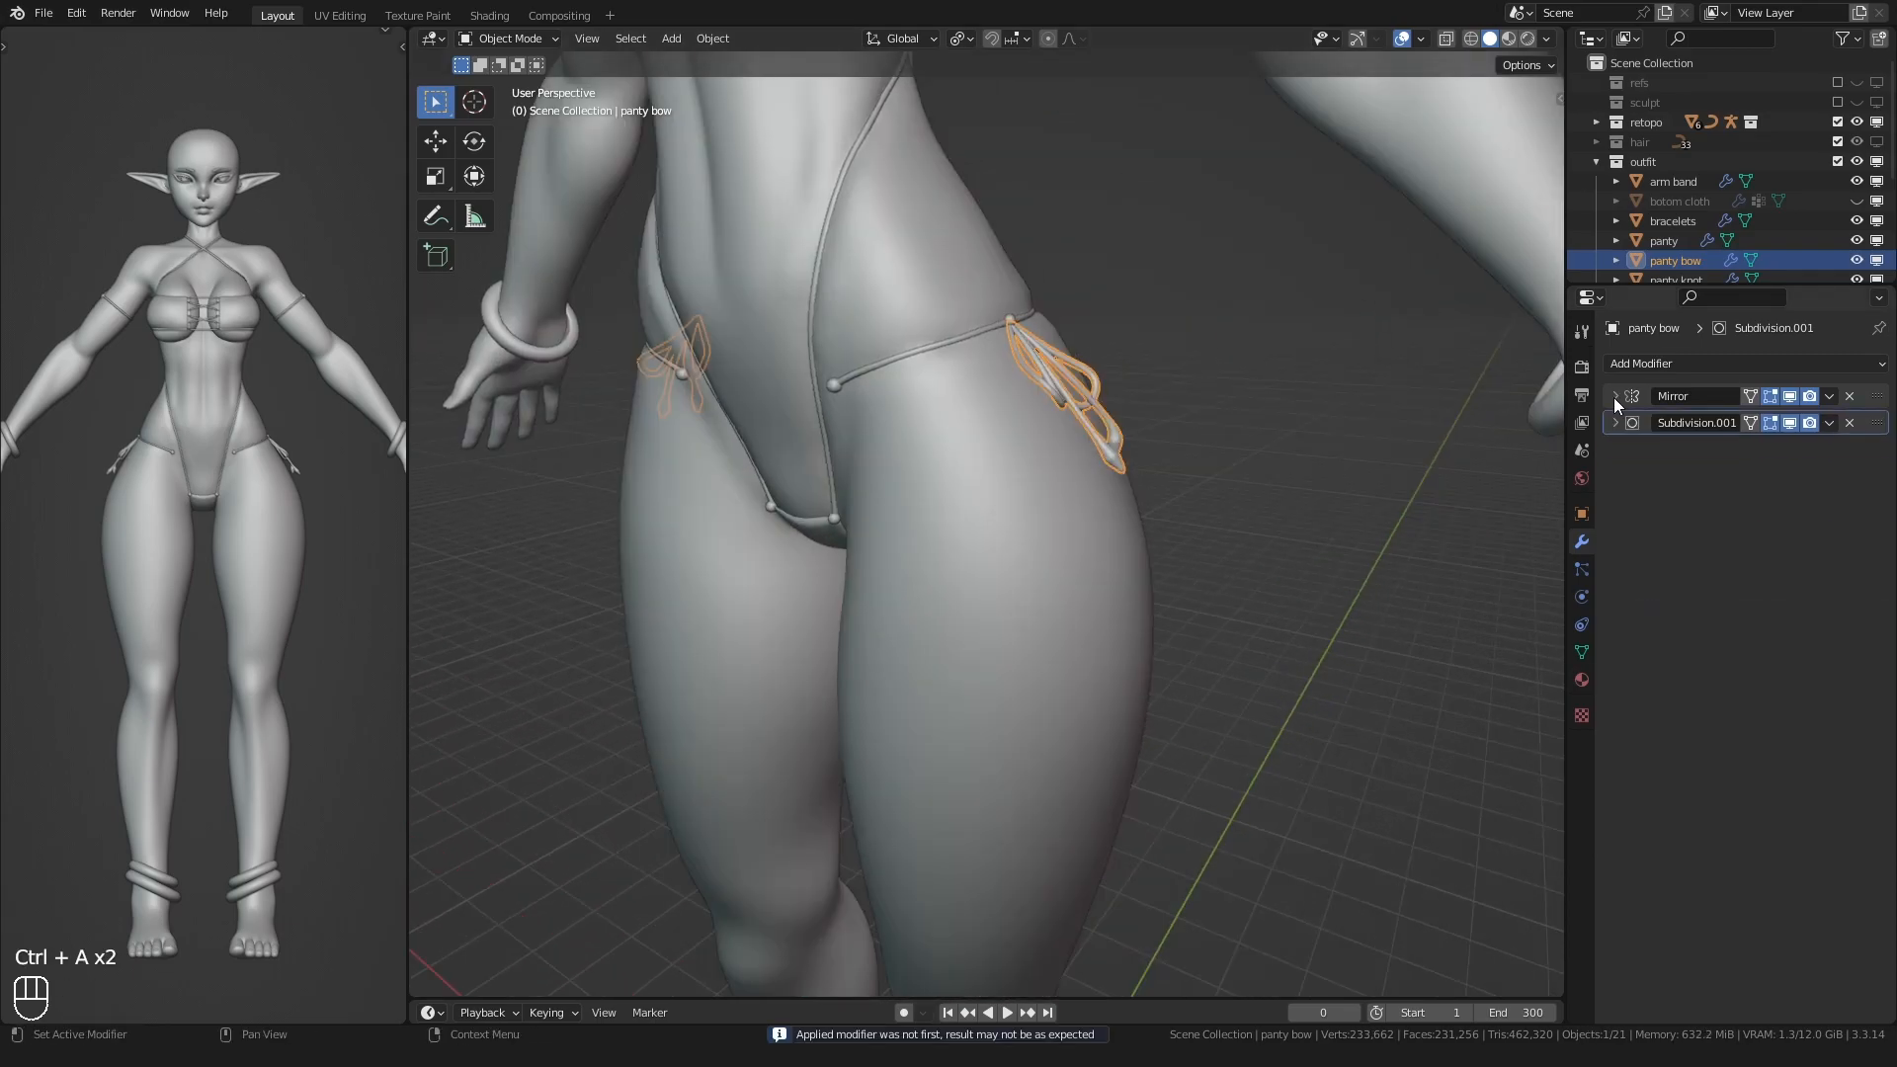
- Compare the subdivision settings of the panty knot and the panty bow
{"action": "scroll", "coordinate": [1680, 245], "scroll_direction": "down", "scroll_amount": 1}
{"action": "left_click", "coordinate": [1678, 242]}
{"action": "key", "text": "KP_Decimal"}
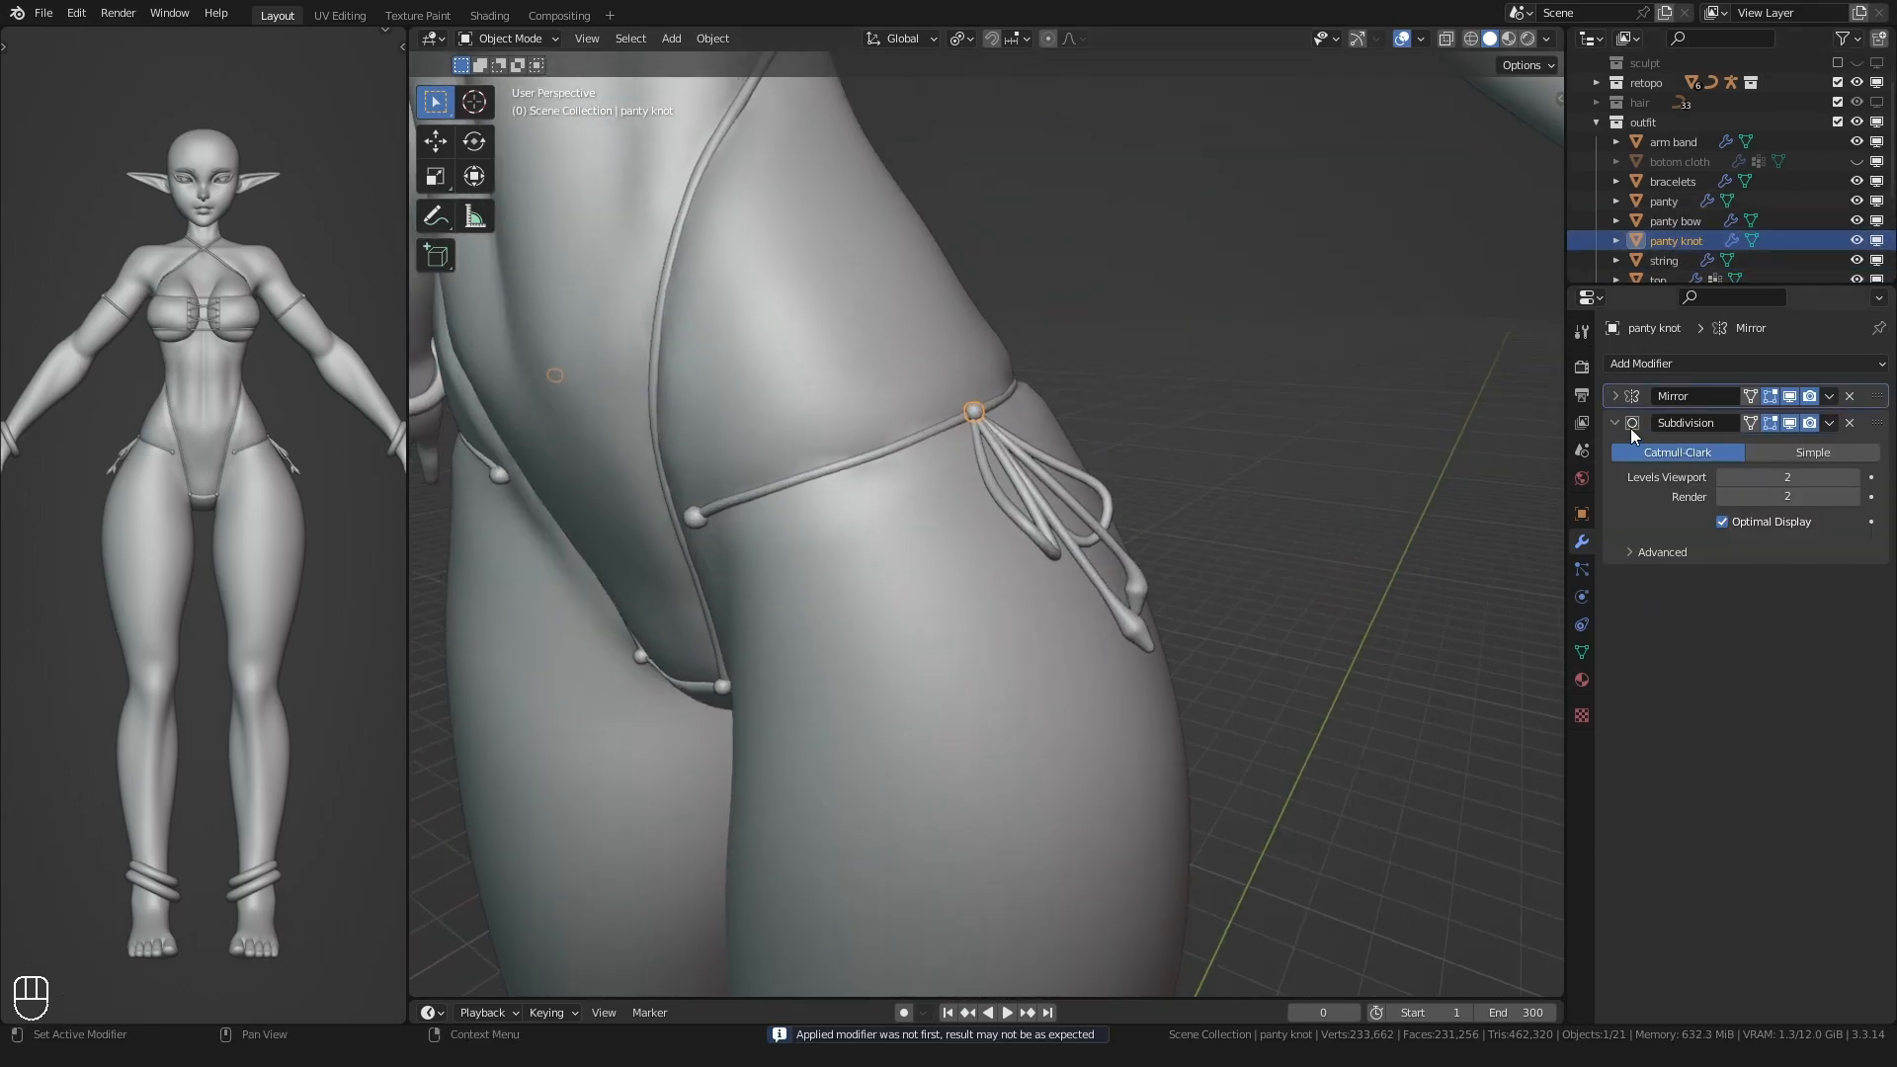
{"action": "left_click", "coordinate": [1615, 423]}
{"action": "left_click", "coordinate": [1053, 477]}
{"action": "key", "text": "KP_Decimal"}
{"action": "left_click", "coordinate": [1615, 423]}
{"action": "left_click", "coordinate": [1614, 423]}
- Join the panty knot into the panty bow object
{"action": "left_click", "coordinate": [968, 341]}
{"action": "left_click", "coordinate": [976, 415], "text": "shift"}
{"action": "key", "text": "ctrl+j"}
{"action": "scroll", "coordinate": [976, 415], "scroll_direction": "down", "scroll_amount": 5}
{"action": "middle_click_drag", "start_coordinate": [977, 415], "coordinate": [1014, 473]}
{"action": "left_click", "coordinate": [1118, 379]}
{"action": "scroll", "coordinate": [1014, 472], "scroll_direction": "down", "scroll_amount": 4}
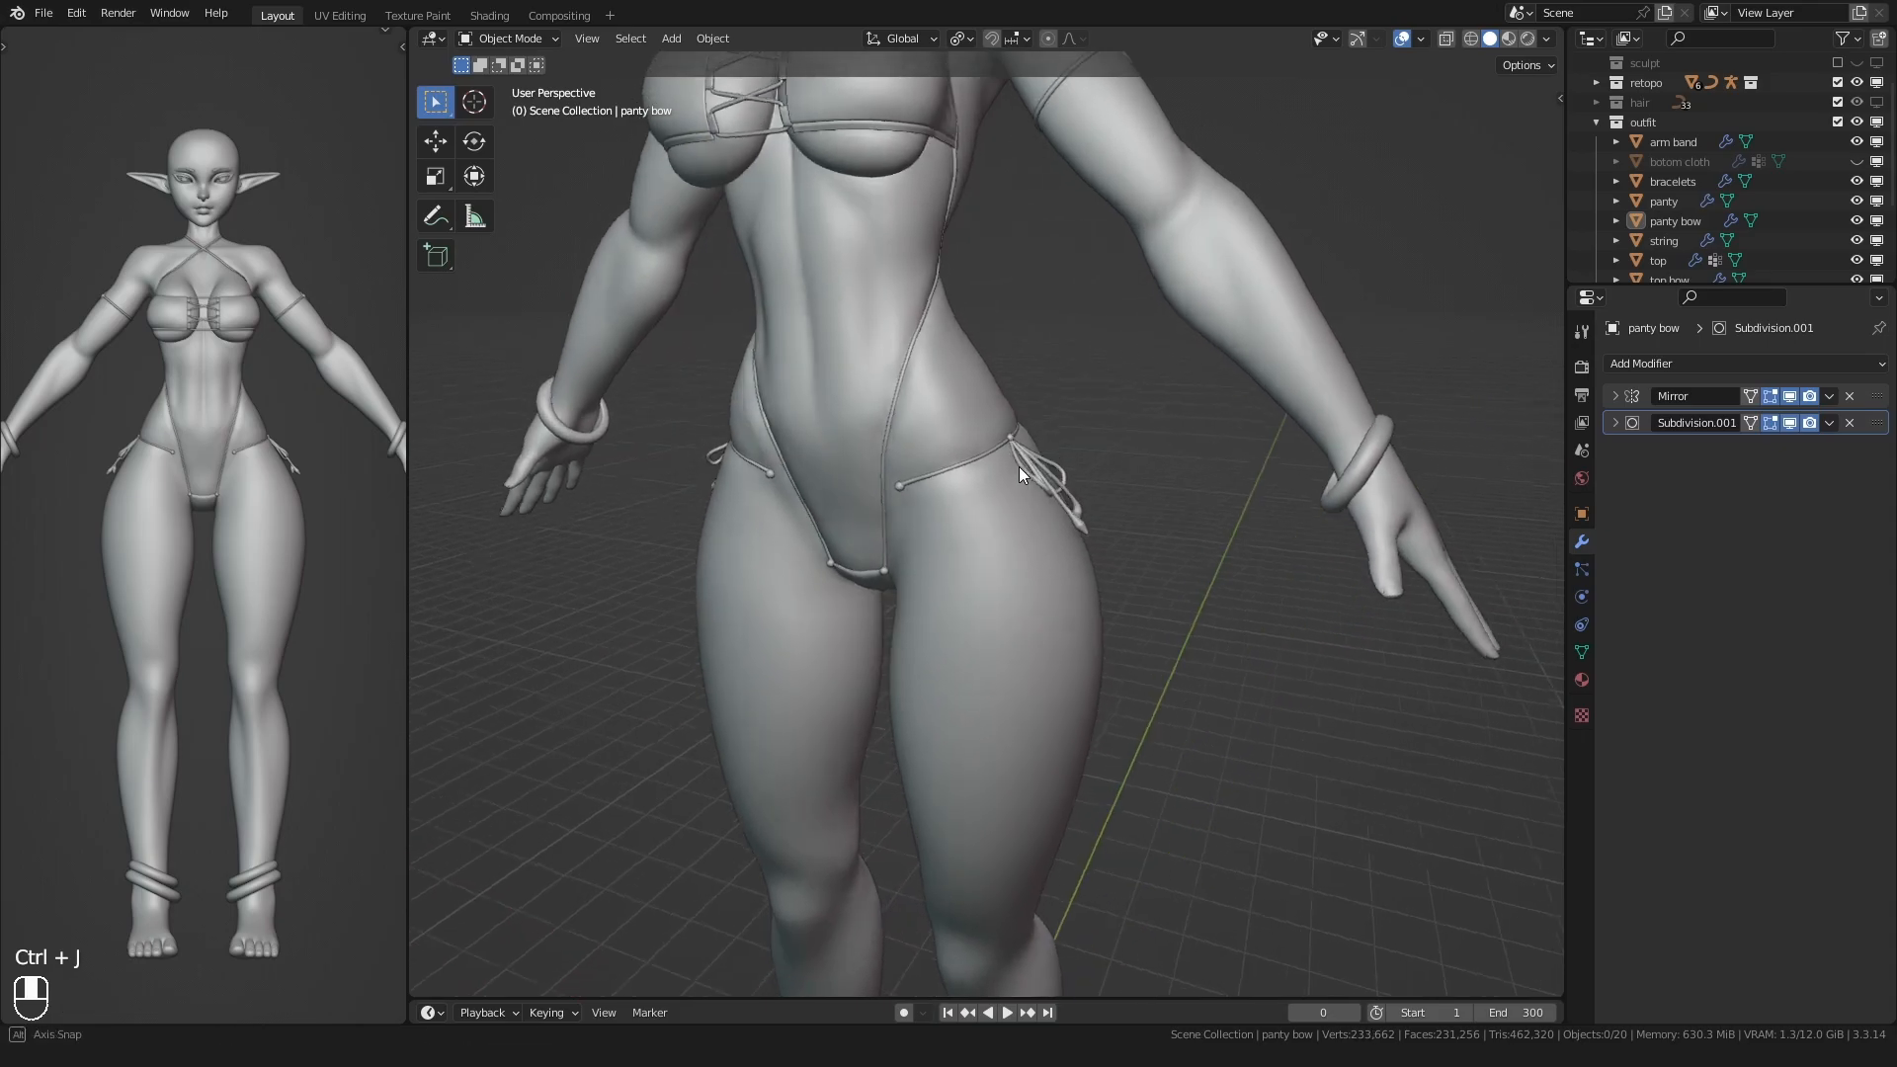
- Reveal the hidden botom cloth in the scene
{"action": "left_click", "coordinate": [1275, 356]}
{"action": "left_click", "coordinate": [1150, 395]}
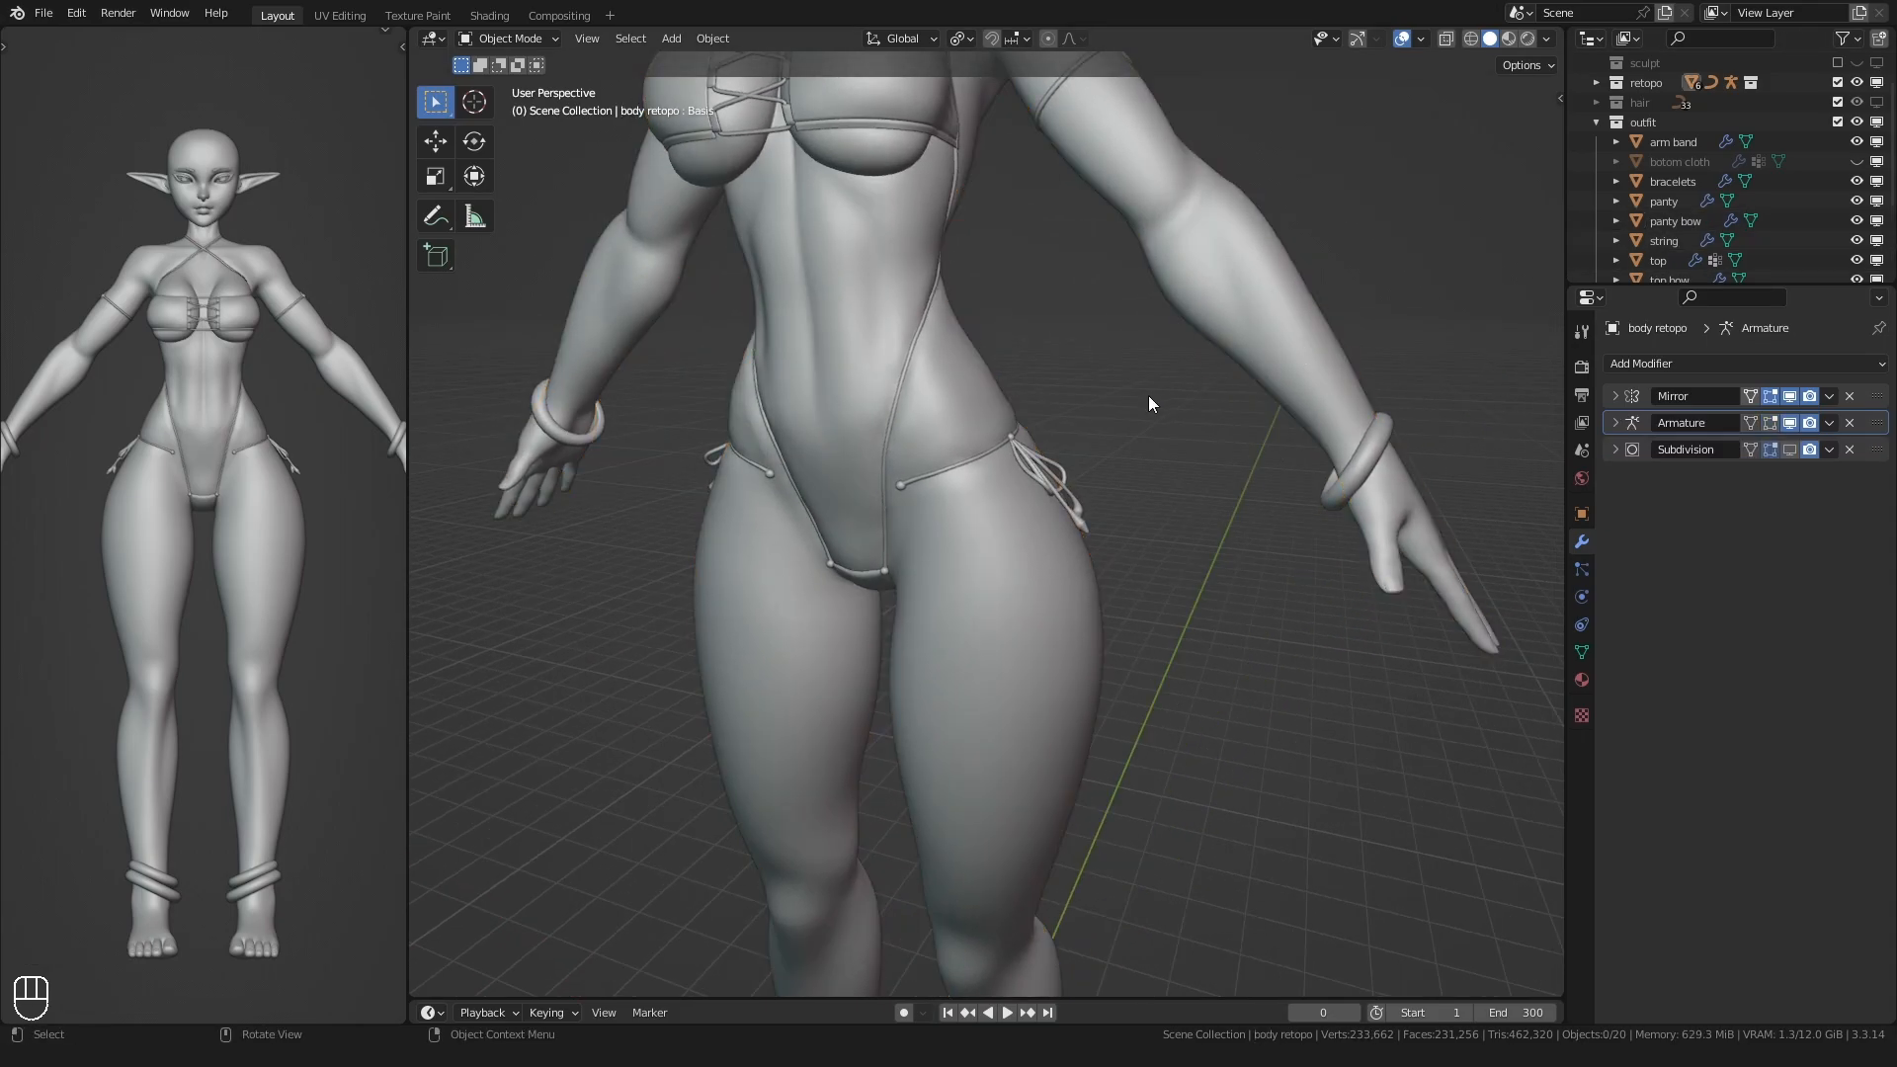
{"action": "key", "text": "alt+h"}
- Select the string object and apply its Mirror, Subdivision and Skin modifiers, keeping Subdivision.001
{"action": "left_click", "coordinate": [1663, 221]}
{"action": "left_click", "coordinate": [1664, 240]}
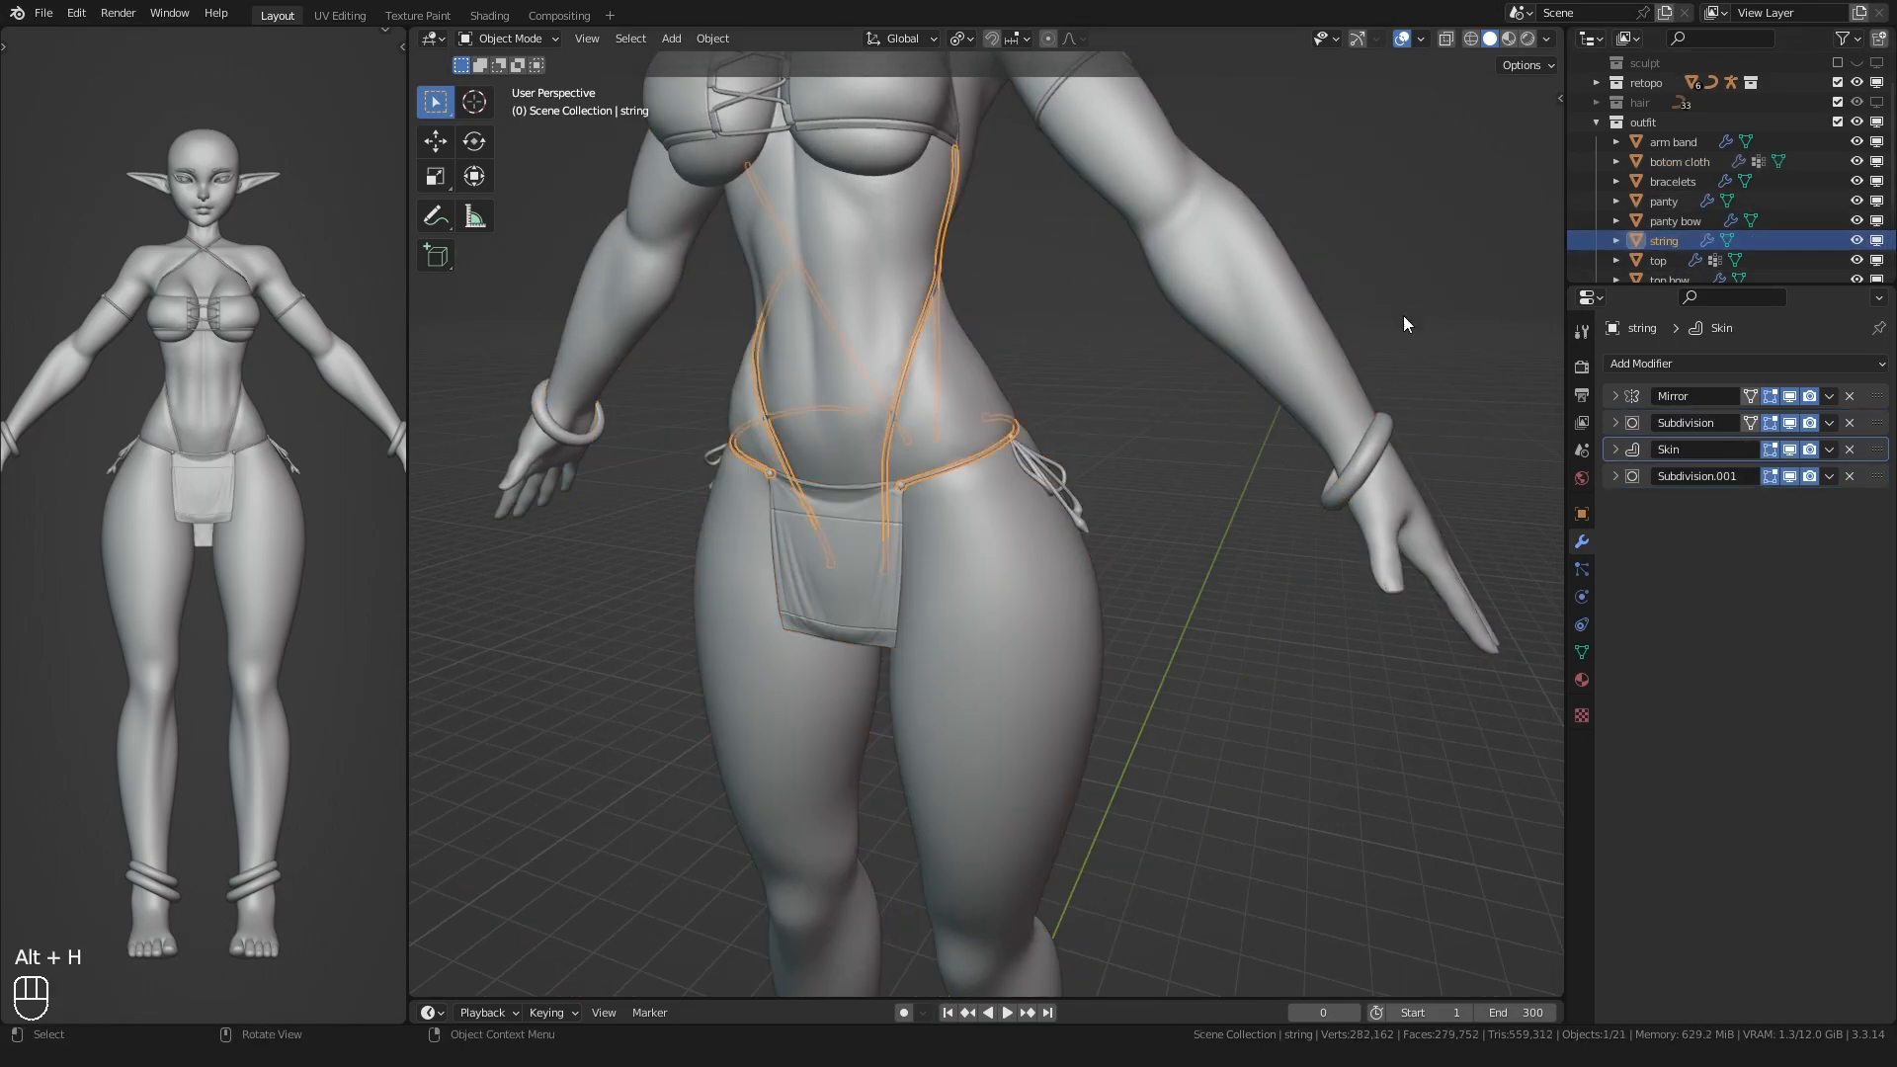
{"action": "middle_click_drag", "start_coordinate": [1016, 514], "coordinate": [1591, 408]}
{"action": "scroll", "coordinate": [1100, 472], "scroll_direction": "down", "scroll_amount": 5}
{"action": "scroll", "coordinate": [1008, 555], "scroll_direction": "up", "scroll_amount": 4}
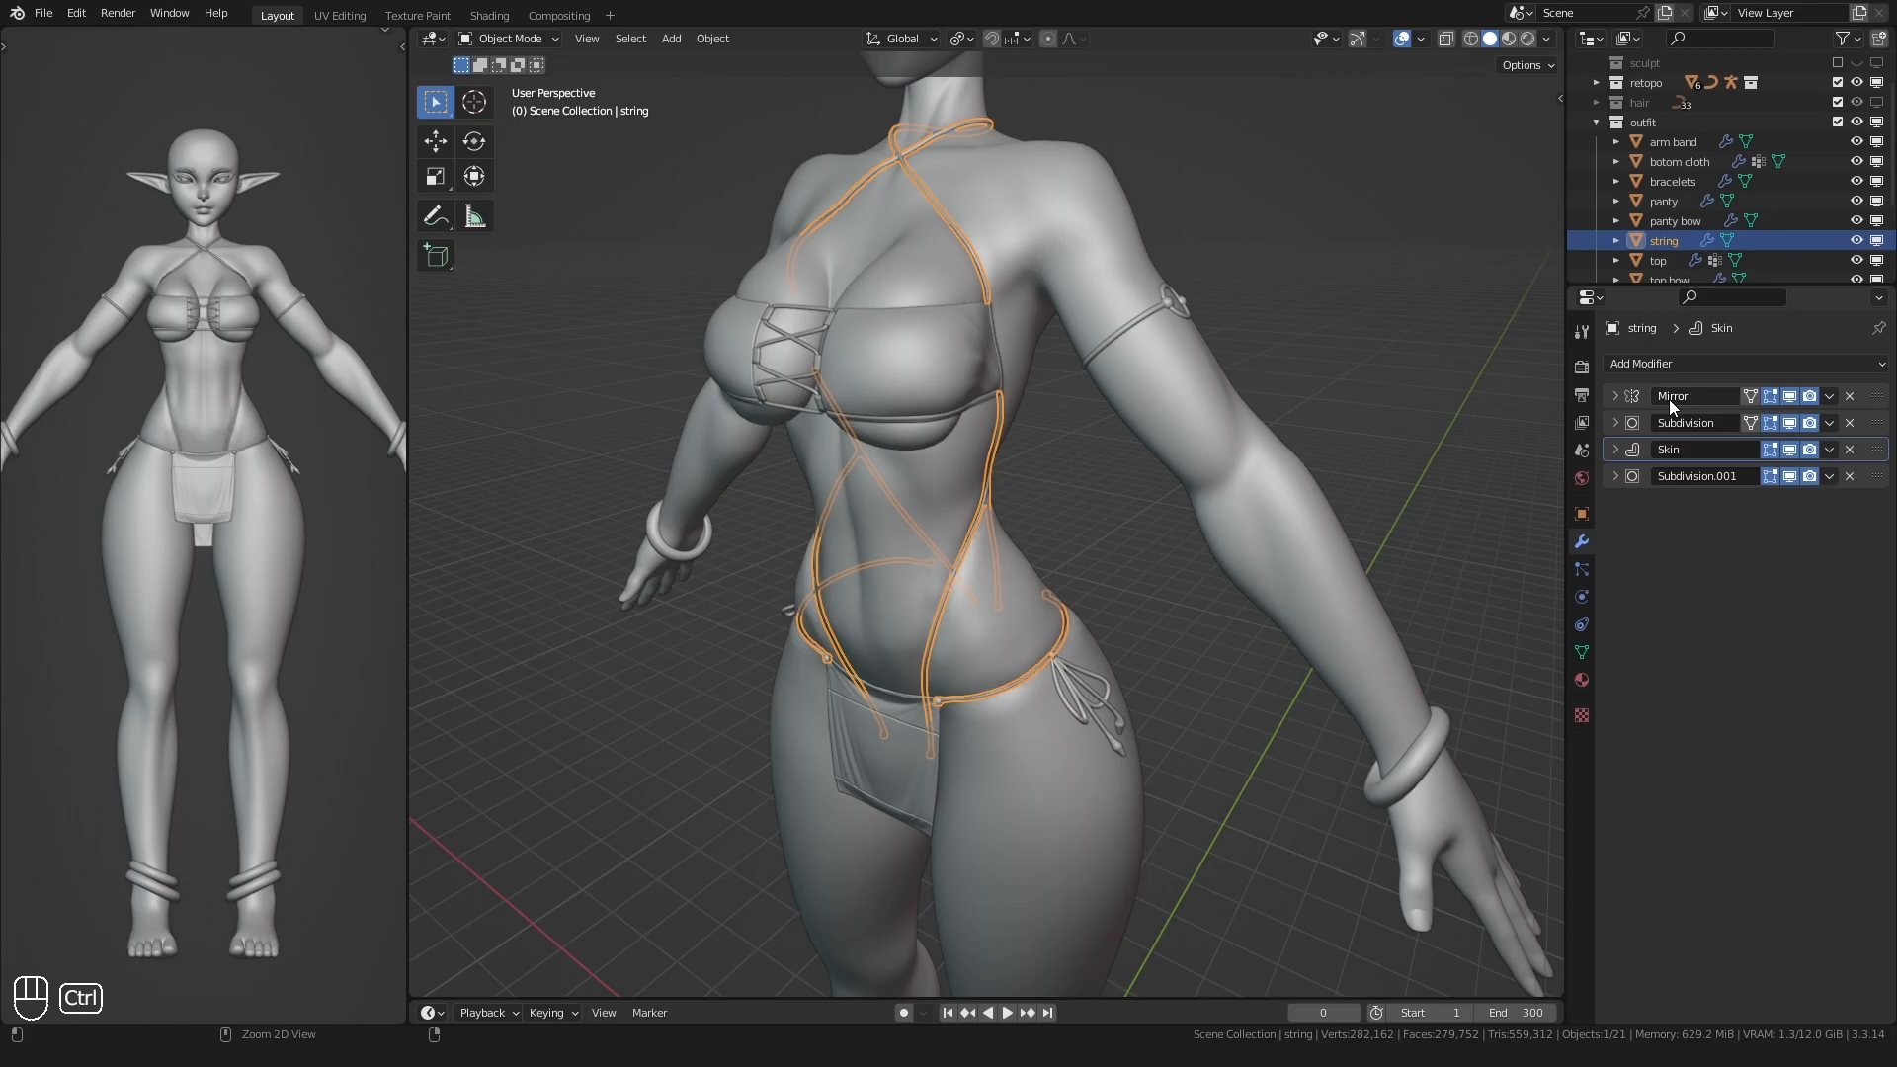
{"action": "key", "text": "ctrl+a"}
{"action": "key", "text": "ctrl+a"}
{"action": "key", "text": "ctrl+a"}
{"action": "middle_click_drag", "start_coordinate": [1107, 474], "coordinate": [959, 547]}
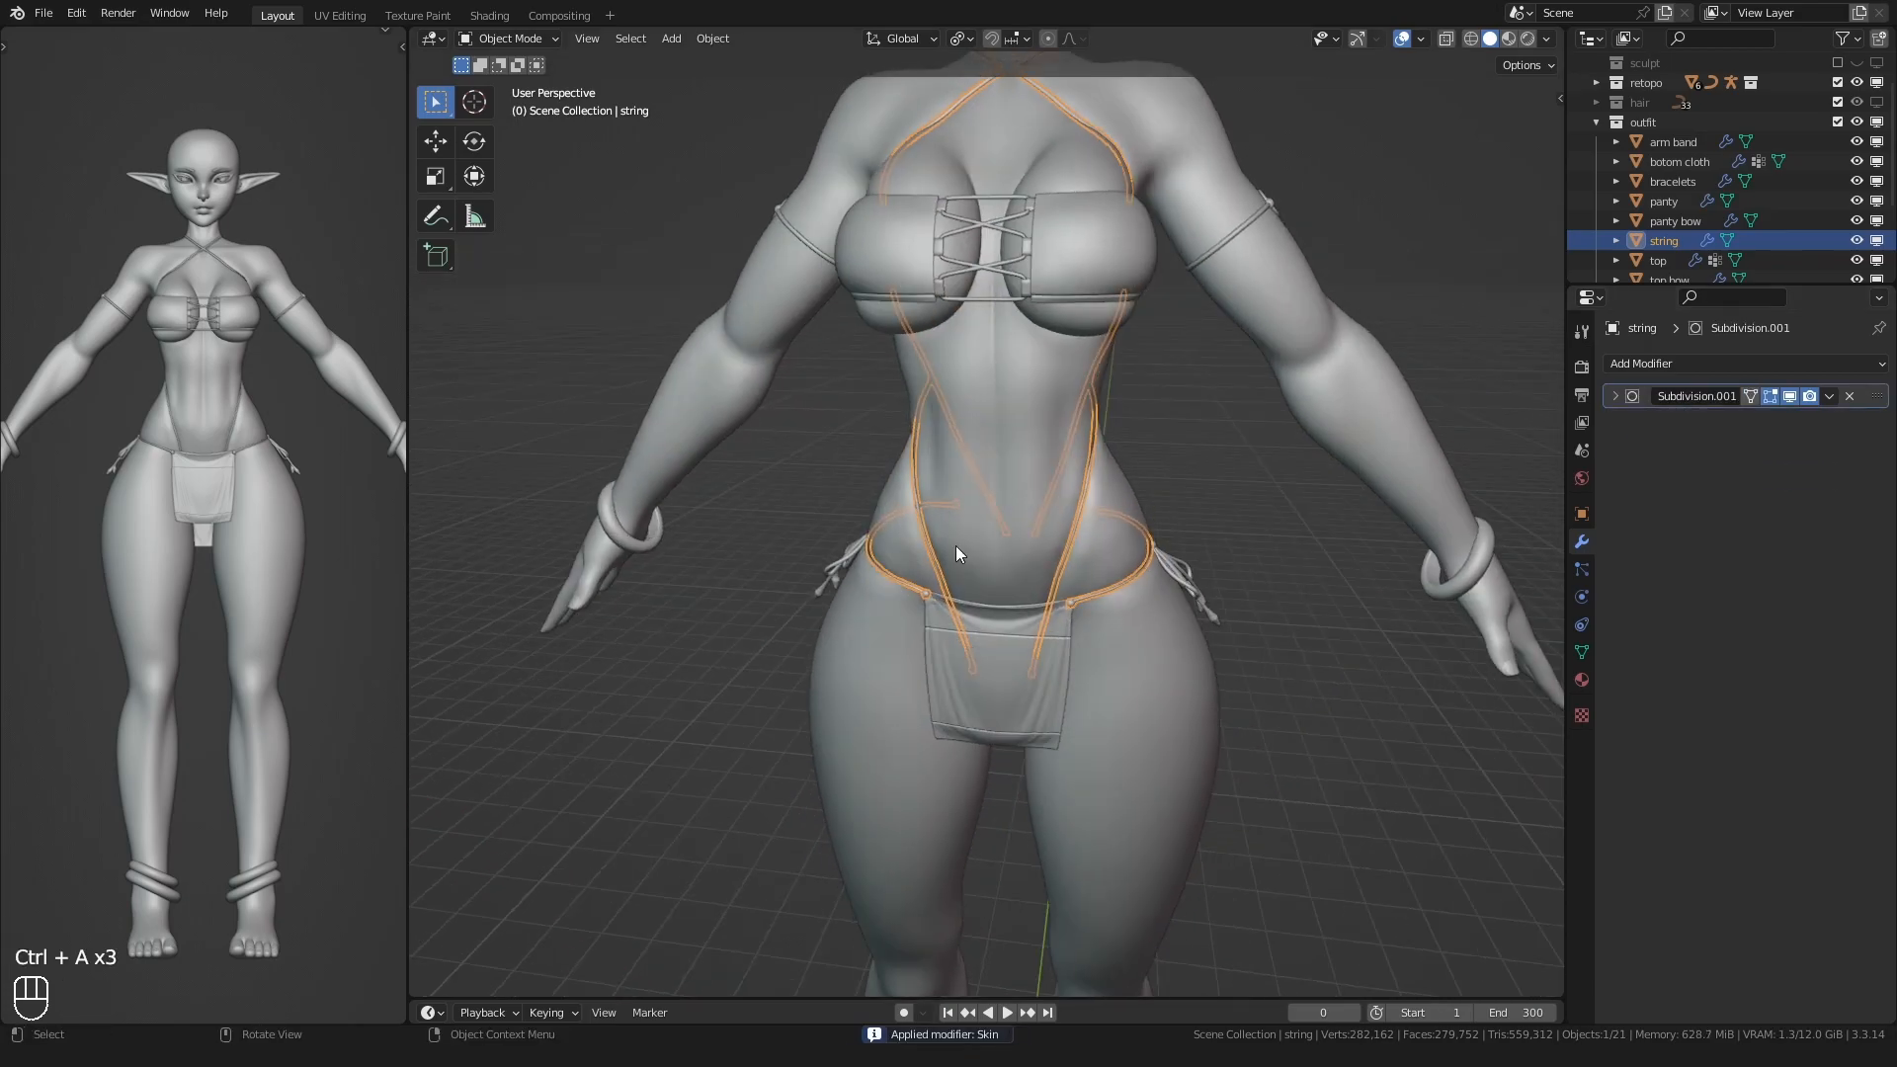
- In Edit Mode with X-ray from the front, select and hide the string's centre loop at the neck
{"action": "key", "text": "Tab"}
{"action": "key", "text": "1"}
{"action": "key", "text": "alt+z"}
{"action": "scroll", "coordinate": [835, 699], "scroll_direction": "up", "scroll_amount": 2}
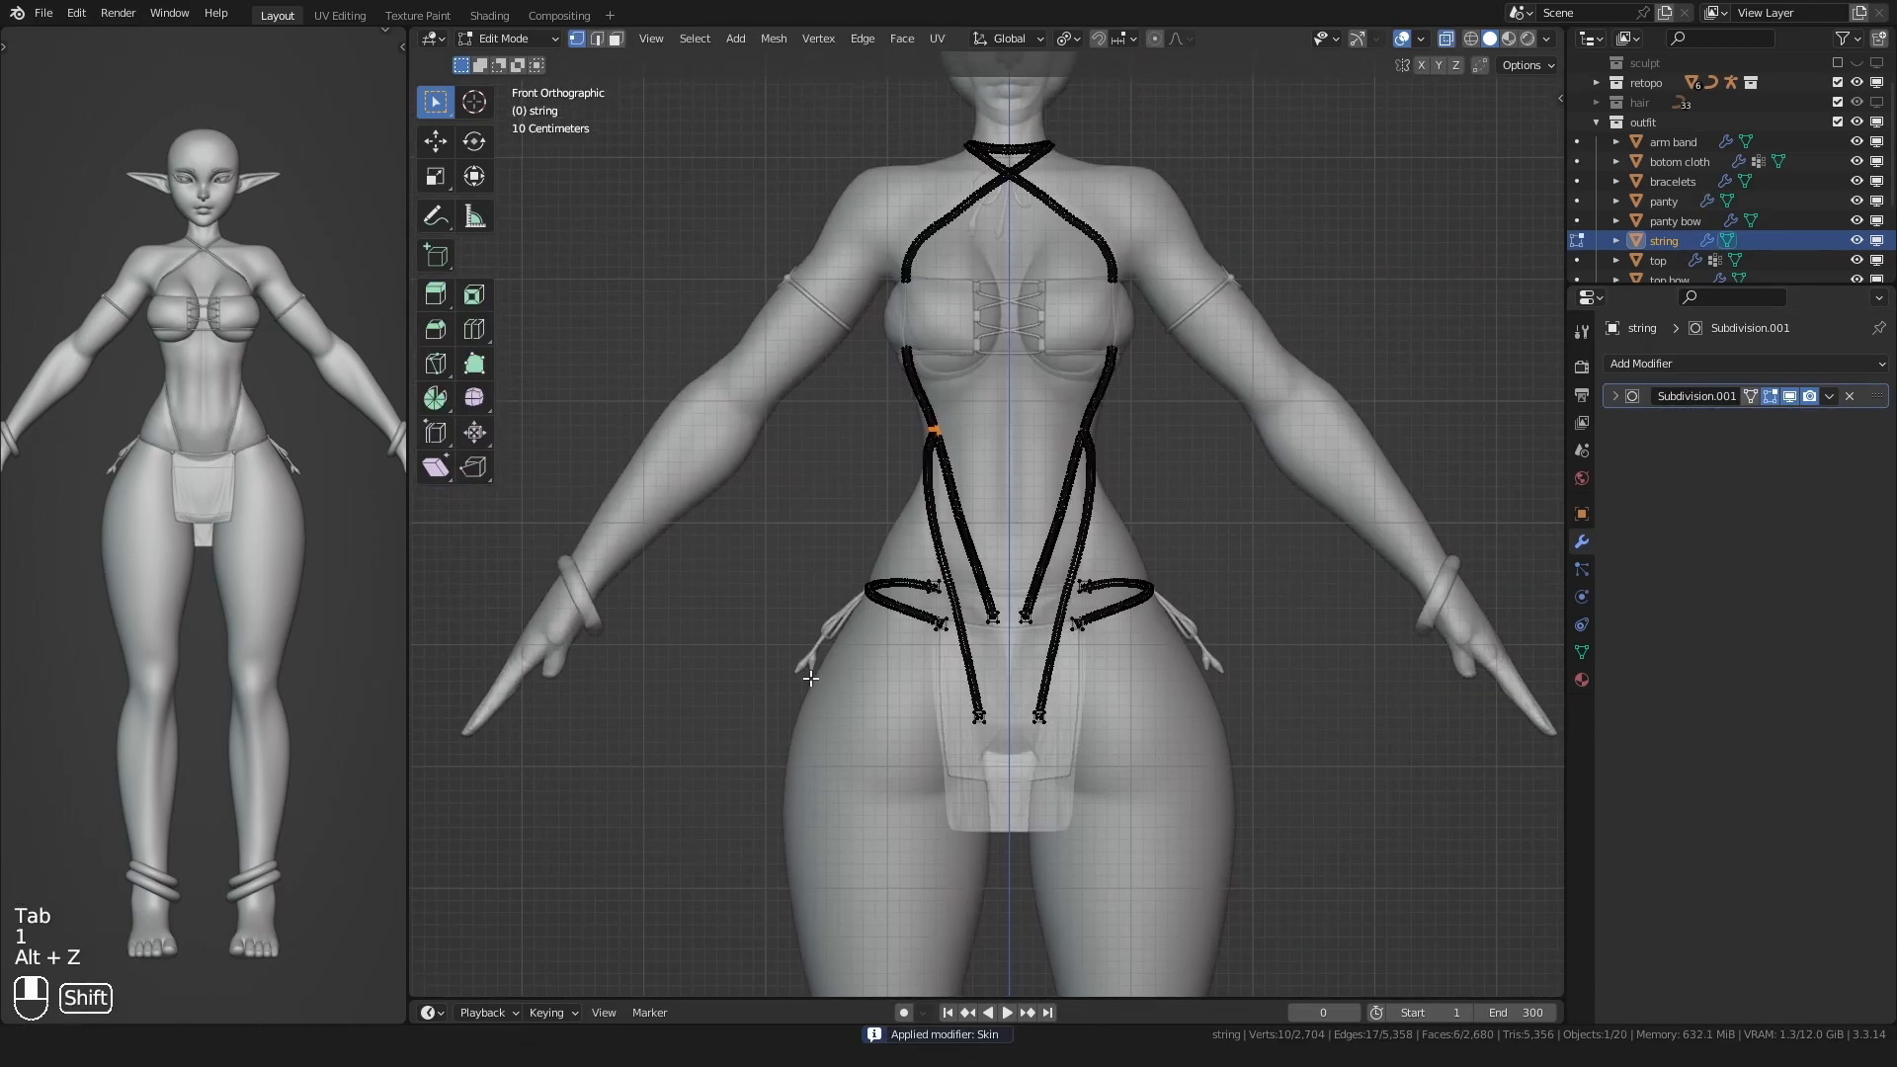
{"action": "scroll", "coordinate": [1003, 185], "scroll_direction": "up", "scroll_amount": 5}
{"action": "middle_click_drag", "start_coordinate": [1003, 185], "coordinate": [959, 496], "text": "shift"}
{"action": "scroll", "coordinate": [959, 496], "scroll_direction": "up", "scroll_amount": 4}
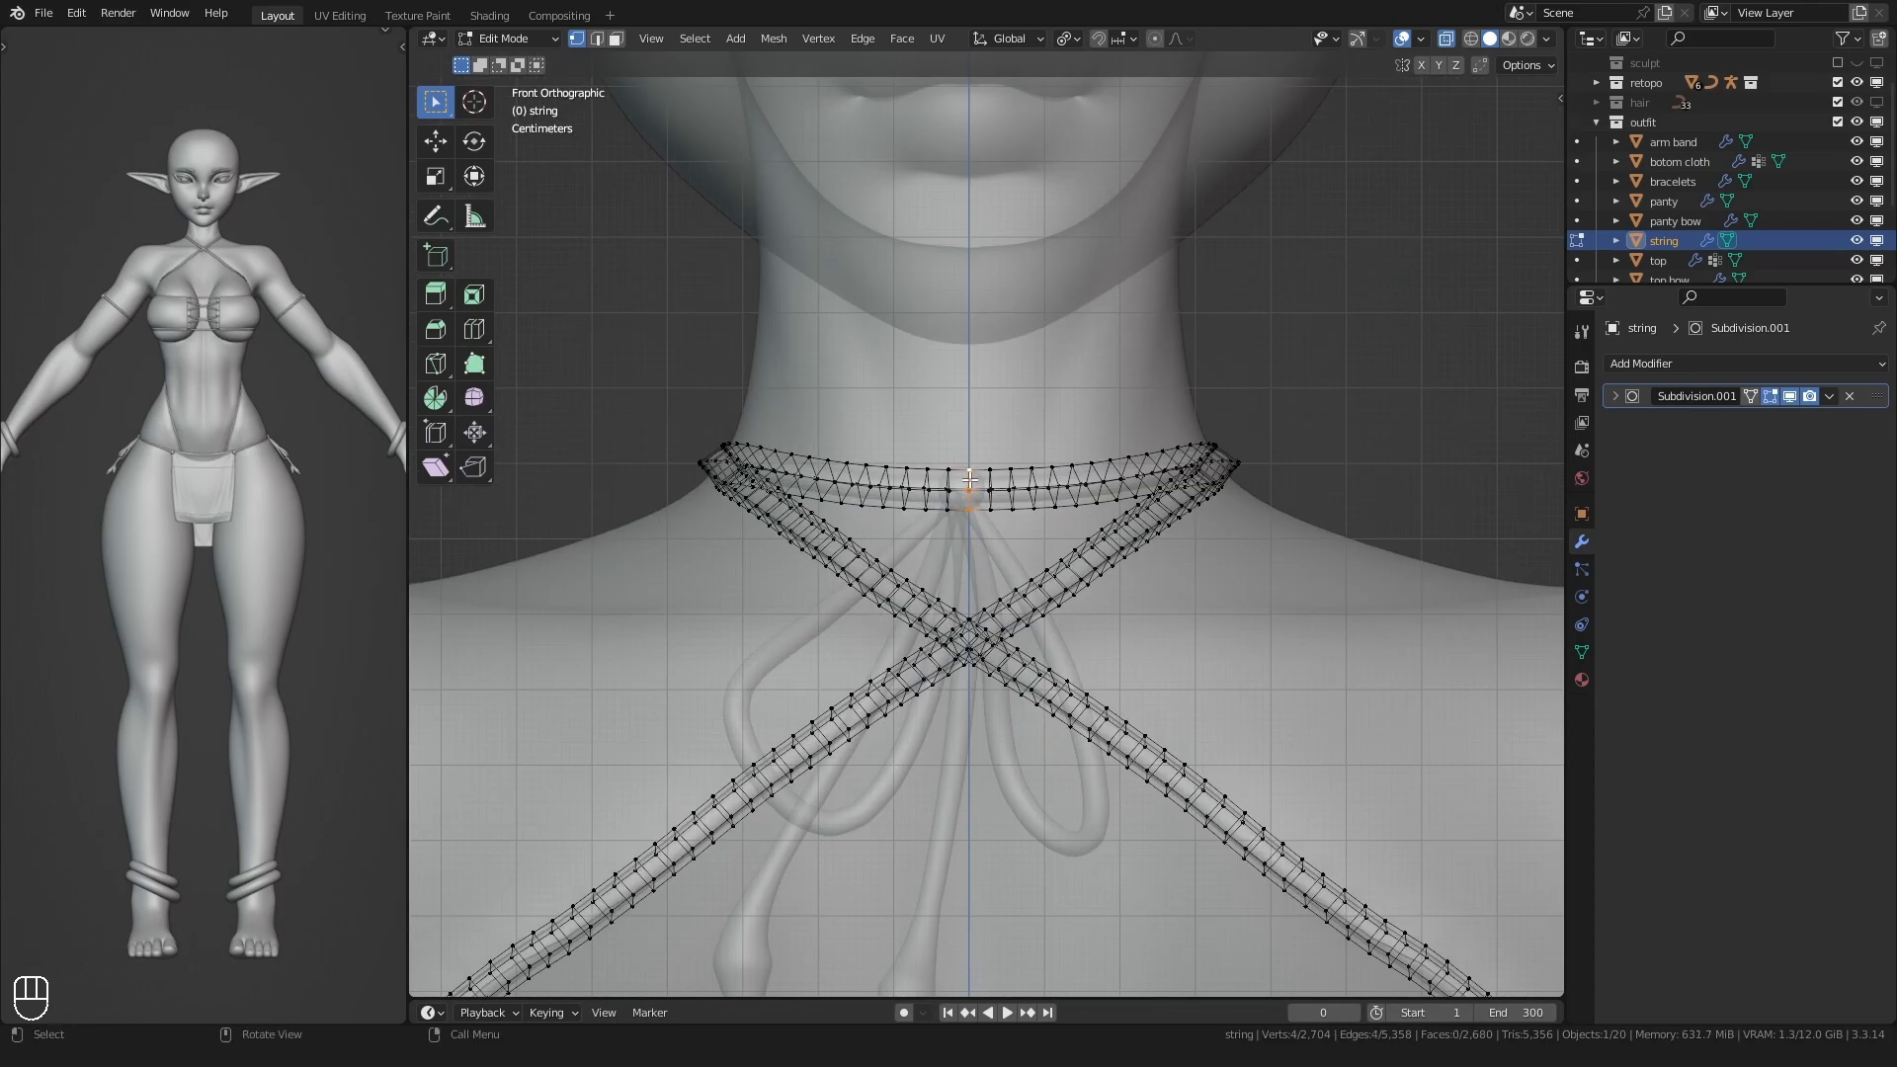
{"action": "key", "text": "h"}
- Select all linked string pieces on the character's right side and delete them
{"action": "scroll", "coordinate": [970, 480], "scroll_direction": "down", "scroll_amount": 9}
{"action": "middle_click_drag", "start_coordinate": [870, 889], "coordinate": [921, 538], "text": "shift"}
{"action": "key", "text": "l"}
{"action": "key", "text": "l"}
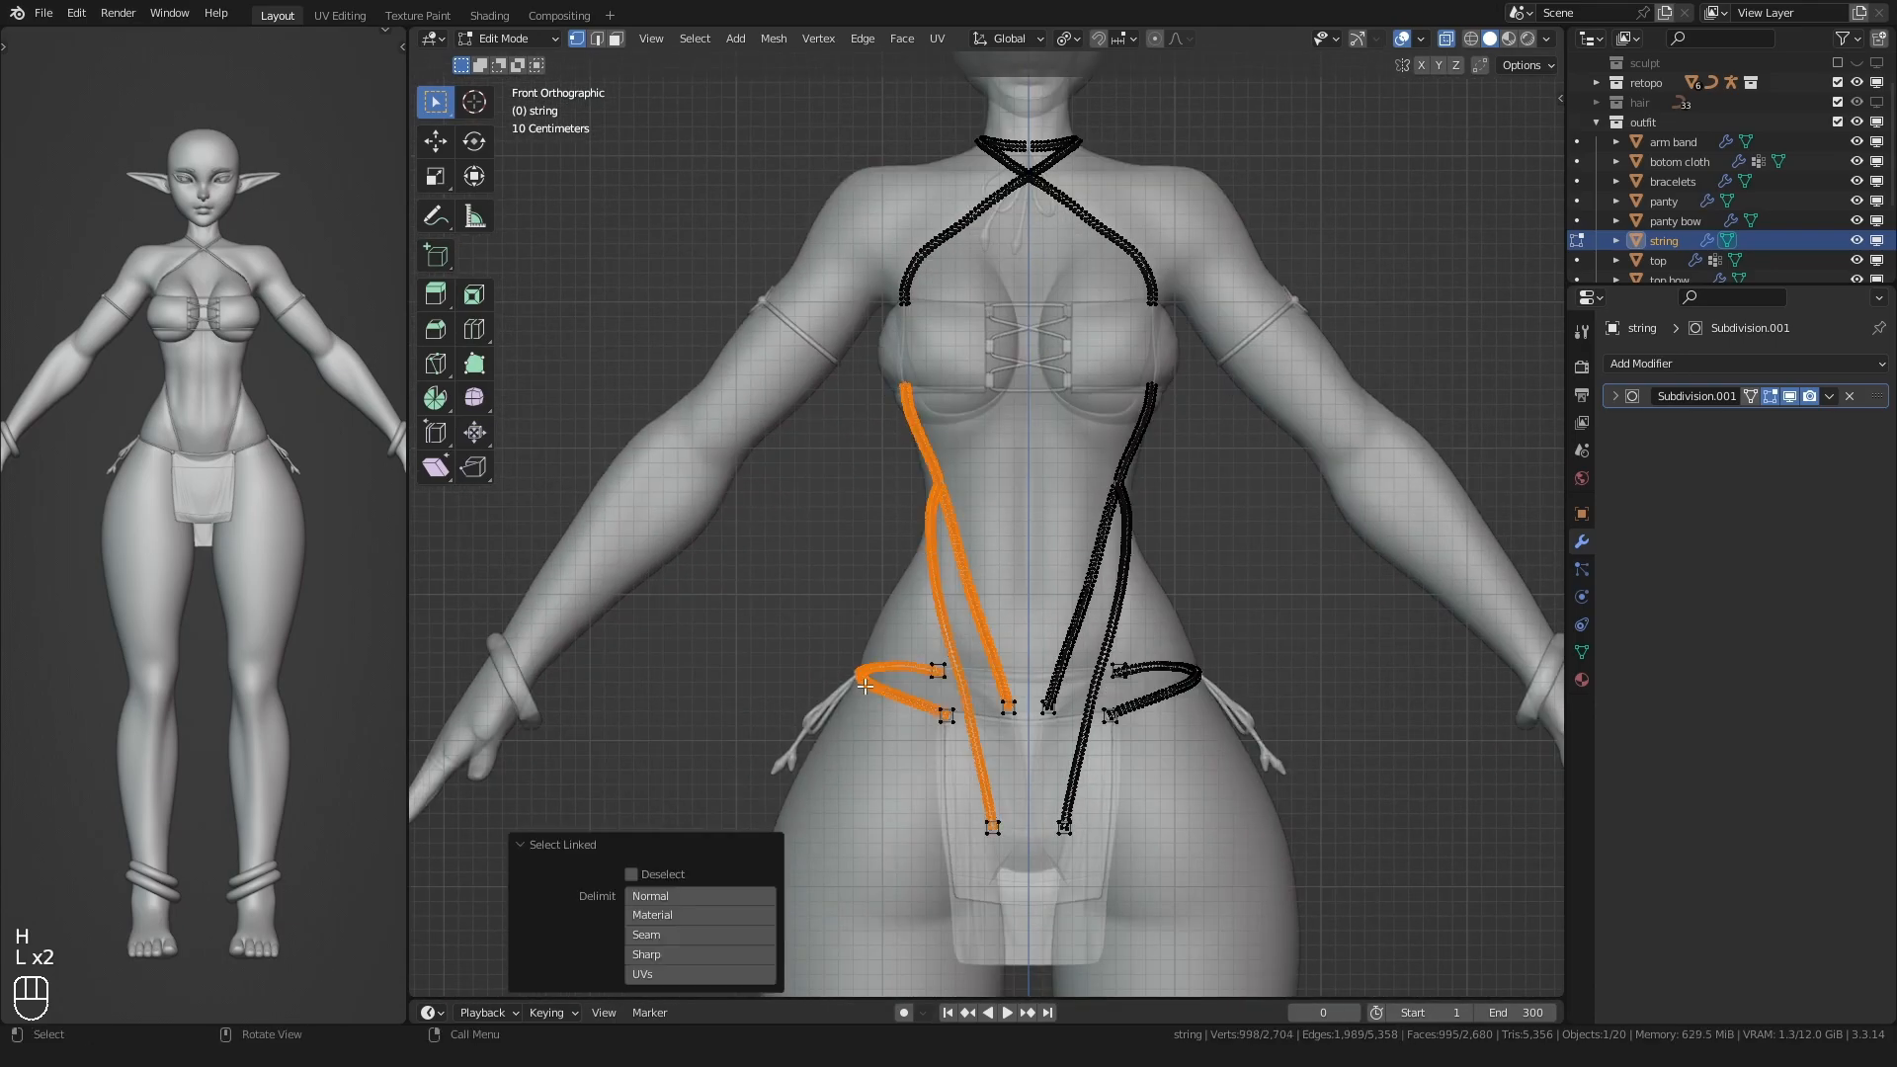
{"action": "middle_click_drag", "start_coordinate": [865, 699], "coordinate": [878, 570], "text": "shift"}
{"action": "left_click_drag", "start_coordinate": [791, 746], "coordinate": [1035, 473]}
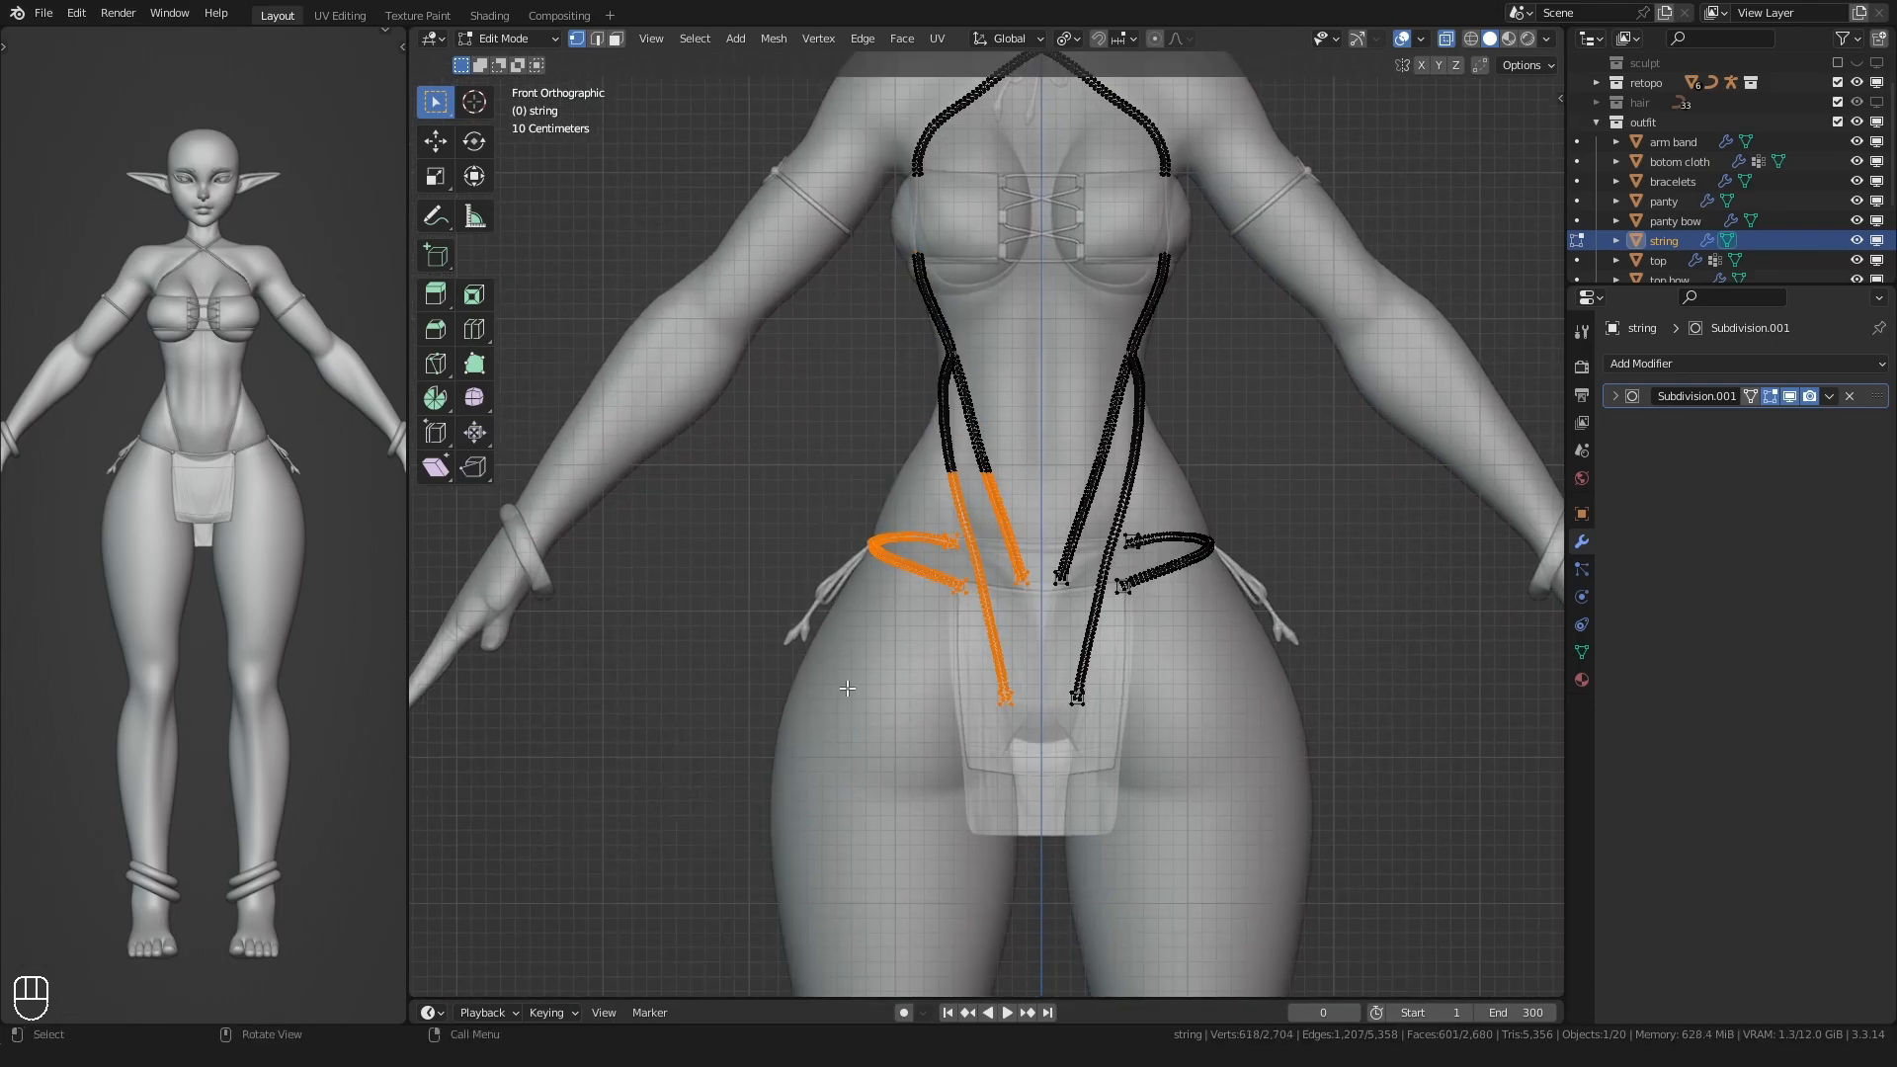
{"action": "key", "text": "l"}
{"action": "scroll", "coordinate": [928, 431], "scroll_direction": "down", "scroll_amount": 2}
{"action": "middle_click_drag", "start_coordinate": [940, 227], "coordinate": [933, 384], "text": "shift"}
{"action": "scroll", "coordinate": [933, 385], "scroll_direction": "up", "scroll_amount": 2}
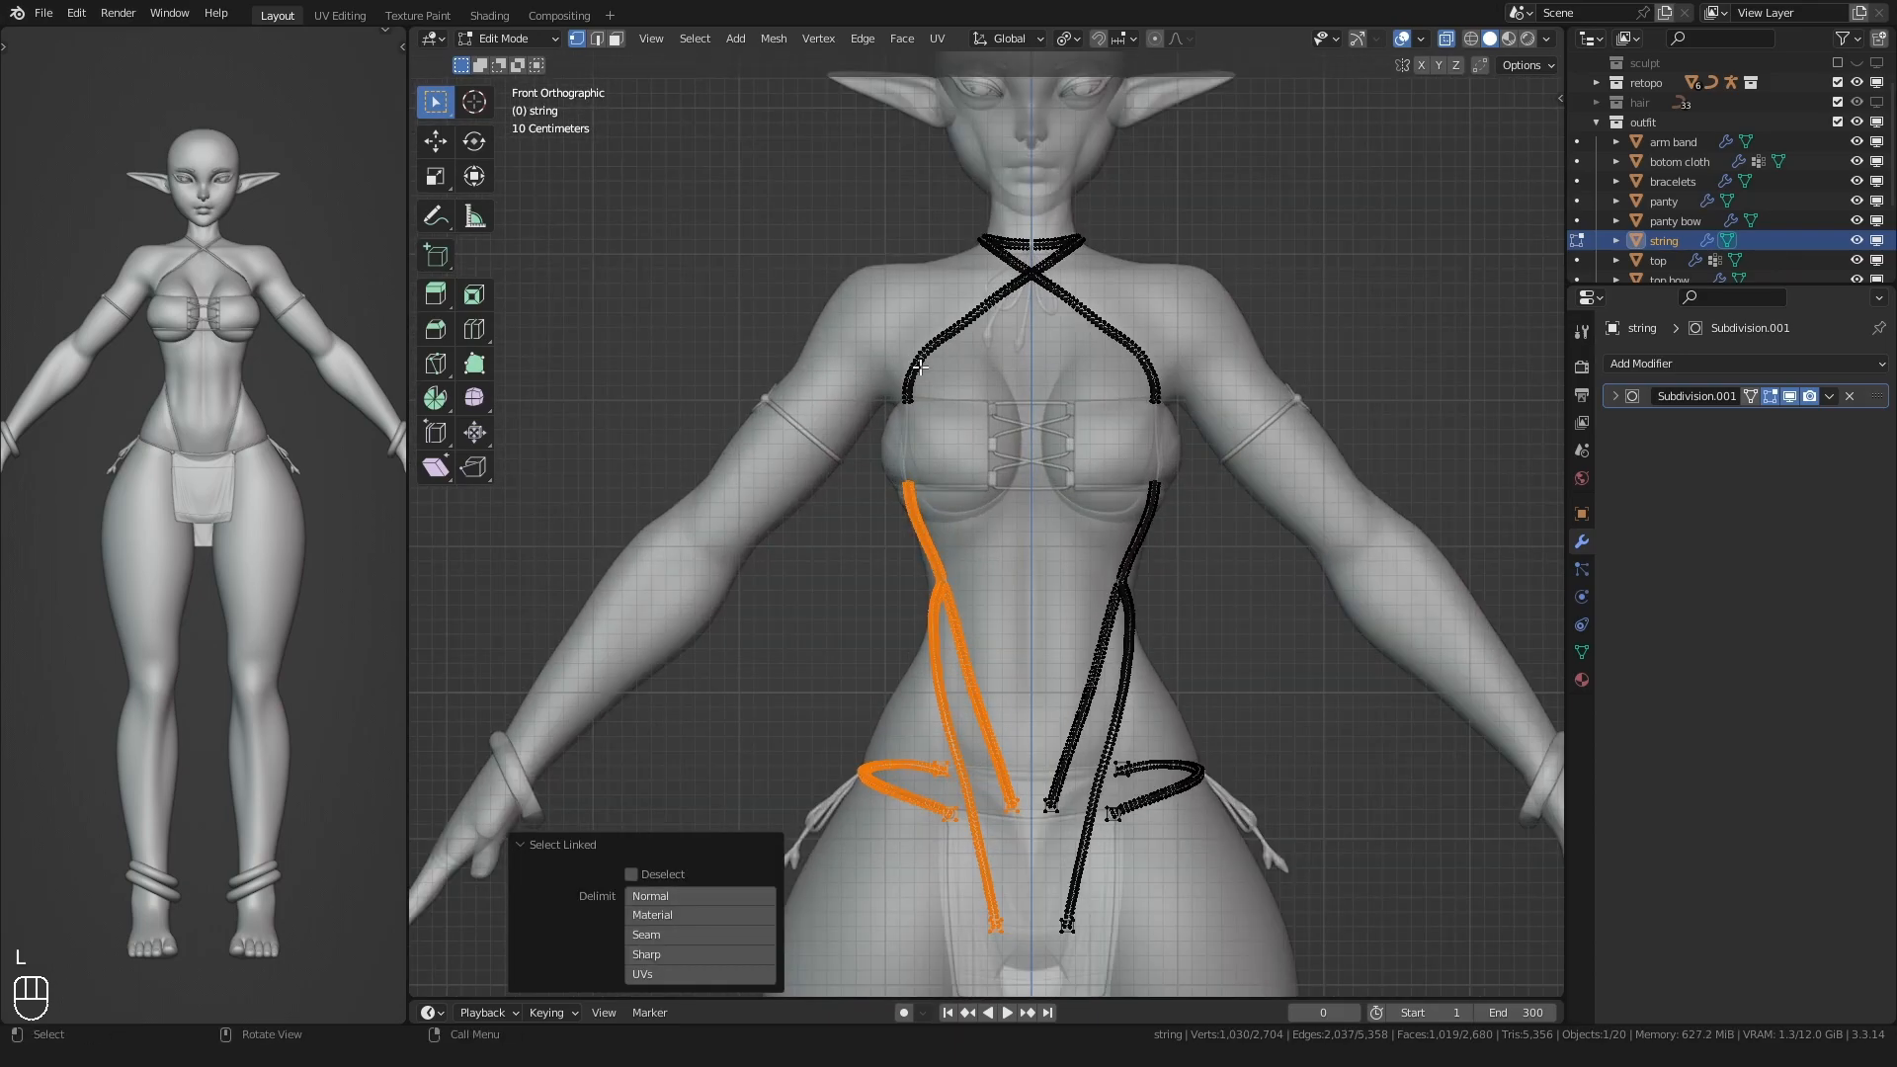
{"action": "scroll", "coordinate": [920, 367], "scroll_direction": "down", "scroll_amount": 3}
{"action": "key", "text": "Delete"}
{"action": "left_click", "coordinate": [814, 495]}
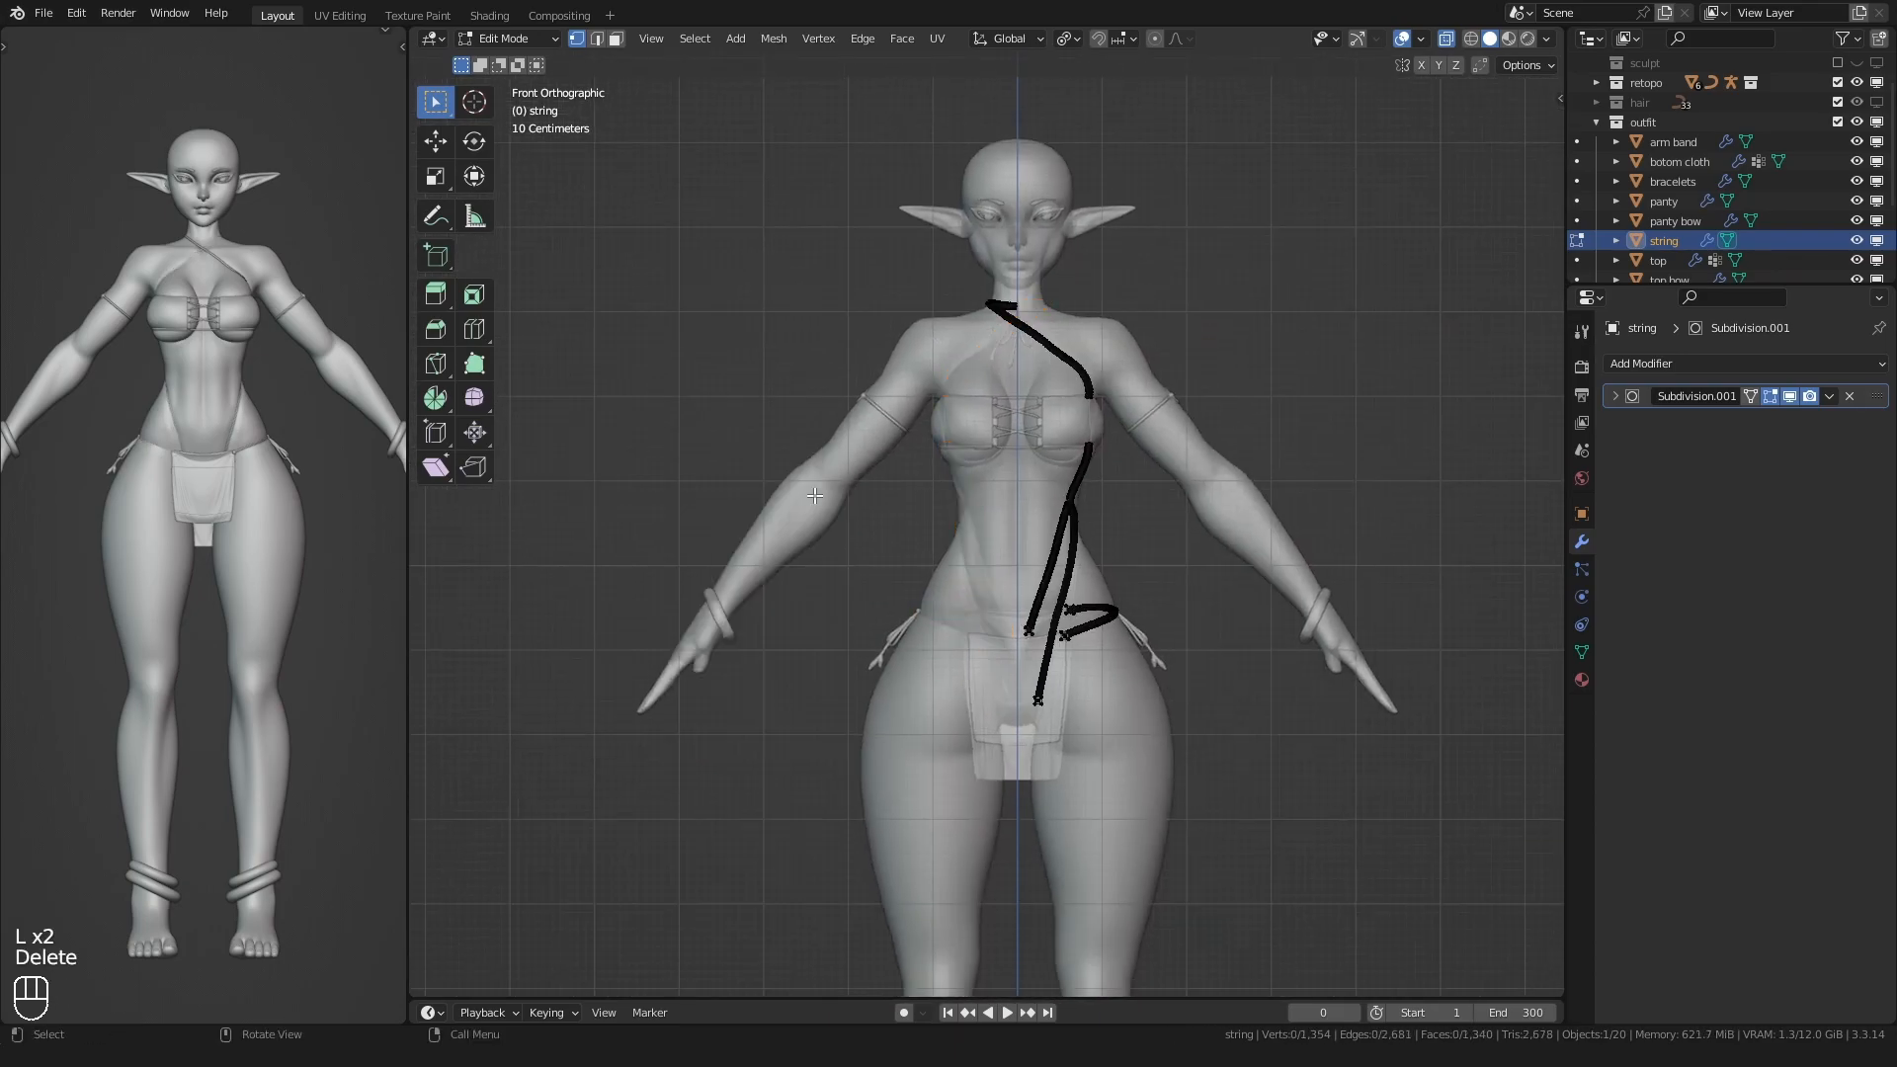
- Add a Mirror modifier to the string, move it above Subdivision.001 and enable Clipping
{"action": "scroll", "coordinate": [934, 529], "scroll_direction": "up", "scroll_amount": 3}
{"action": "left_click", "coordinate": [1612, 365]}
{"action": "left_click", "coordinate": [1499, 597]}
{"action": "left_click_drag", "start_coordinate": [1878, 424], "coordinate": [1875, 307]}
{"action": "left_click", "coordinate": [1737, 518]}
- Reveal the string's hidden centre loop, move it along X onto the mirror plane and return to Object Mode
{"action": "scroll", "coordinate": [988, 396], "scroll_direction": "down", "scroll_amount": 2}
{"action": "scroll", "coordinate": [920, 344], "scroll_direction": "up", "scroll_amount": 4}
{"action": "key", "text": "alt+h"}
{"action": "key", "text": "g"}
{"action": "key", "text": "x"}
{"action": "left_click", "coordinate": [919, 343]}
{"action": "key", "text": "g"}
{"action": "key", "text": "x"}
{"action": "left_click", "coordinate": [934, 342]}
{"action": "scroll", "coordinate": [1027, 327], "scroll_direction": "down", "scroll_amount": 9}
{"action": "key", "text": "alt+z"}
{"action": "middle_click_drag", "start_coordinate": [1126, 593], "coordinate": [865, 588]}
{"action": "key", "text": "Tab"}
{"action": "left_click", "coordinate": [1616, 396]}
- Join the panty bow into the string object
{"action": "scroll", "coordinate": [1023, 502], "scroll_direction": "up", "scroll_amount": 3}
{"action": "left_click", "coordinate": [1048, 482], "text": "shift"}
{"action": "scroll", "coordinate": [1034, 543], "scroll_direction": "up", "scroll_amount": 2}
{"action": "scroll", "coordinate": [1003, 502], "scroll_direction": "down", "scroll_amount": 3}
{"action": "key", "text": "ctrl+j"}
{"action": "scroll", "coordinate": [1005, 512], "scroll_direction": "down", "scroll_amount": 3}
- Inspect the combined string mesh in Edit Mode with X-ray and return to Object Mode
{"action": "key", "text": "Tab"}
{"action": "key", "text": "alt+z"}
{"action": "key", "text": "alt+z"}
{"action": "key", "text": "alt+z"}
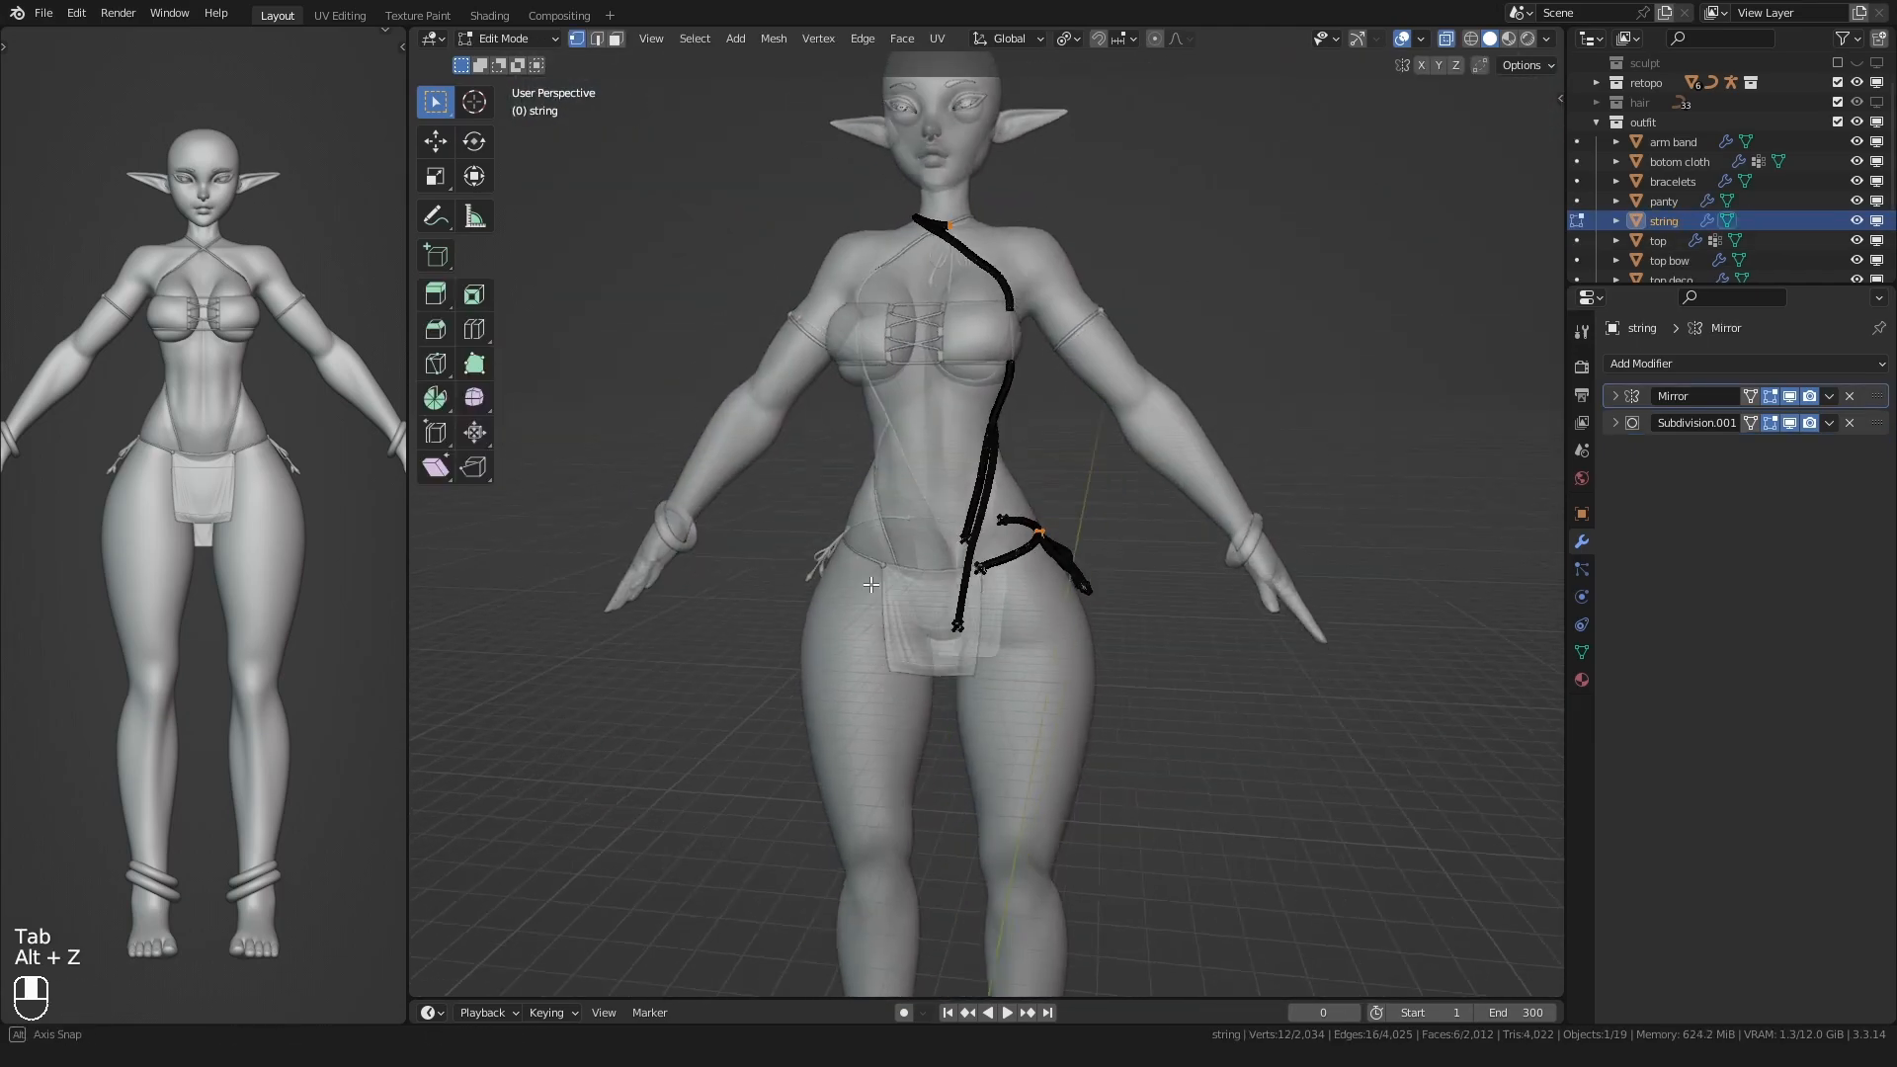
{"action": "key", "text": "alt+z"}
{"action": "key", "text": "Tab"}
{"action": "scroll", "coordinate": [1021, 567], "scroll_direction": "up", "scroll_amount": 3}
- Review the top's modifiers, and apply the Subdivision and Skin modifiers of the top bow
{"action": "left_click", "coordinate": [1663, 241]}
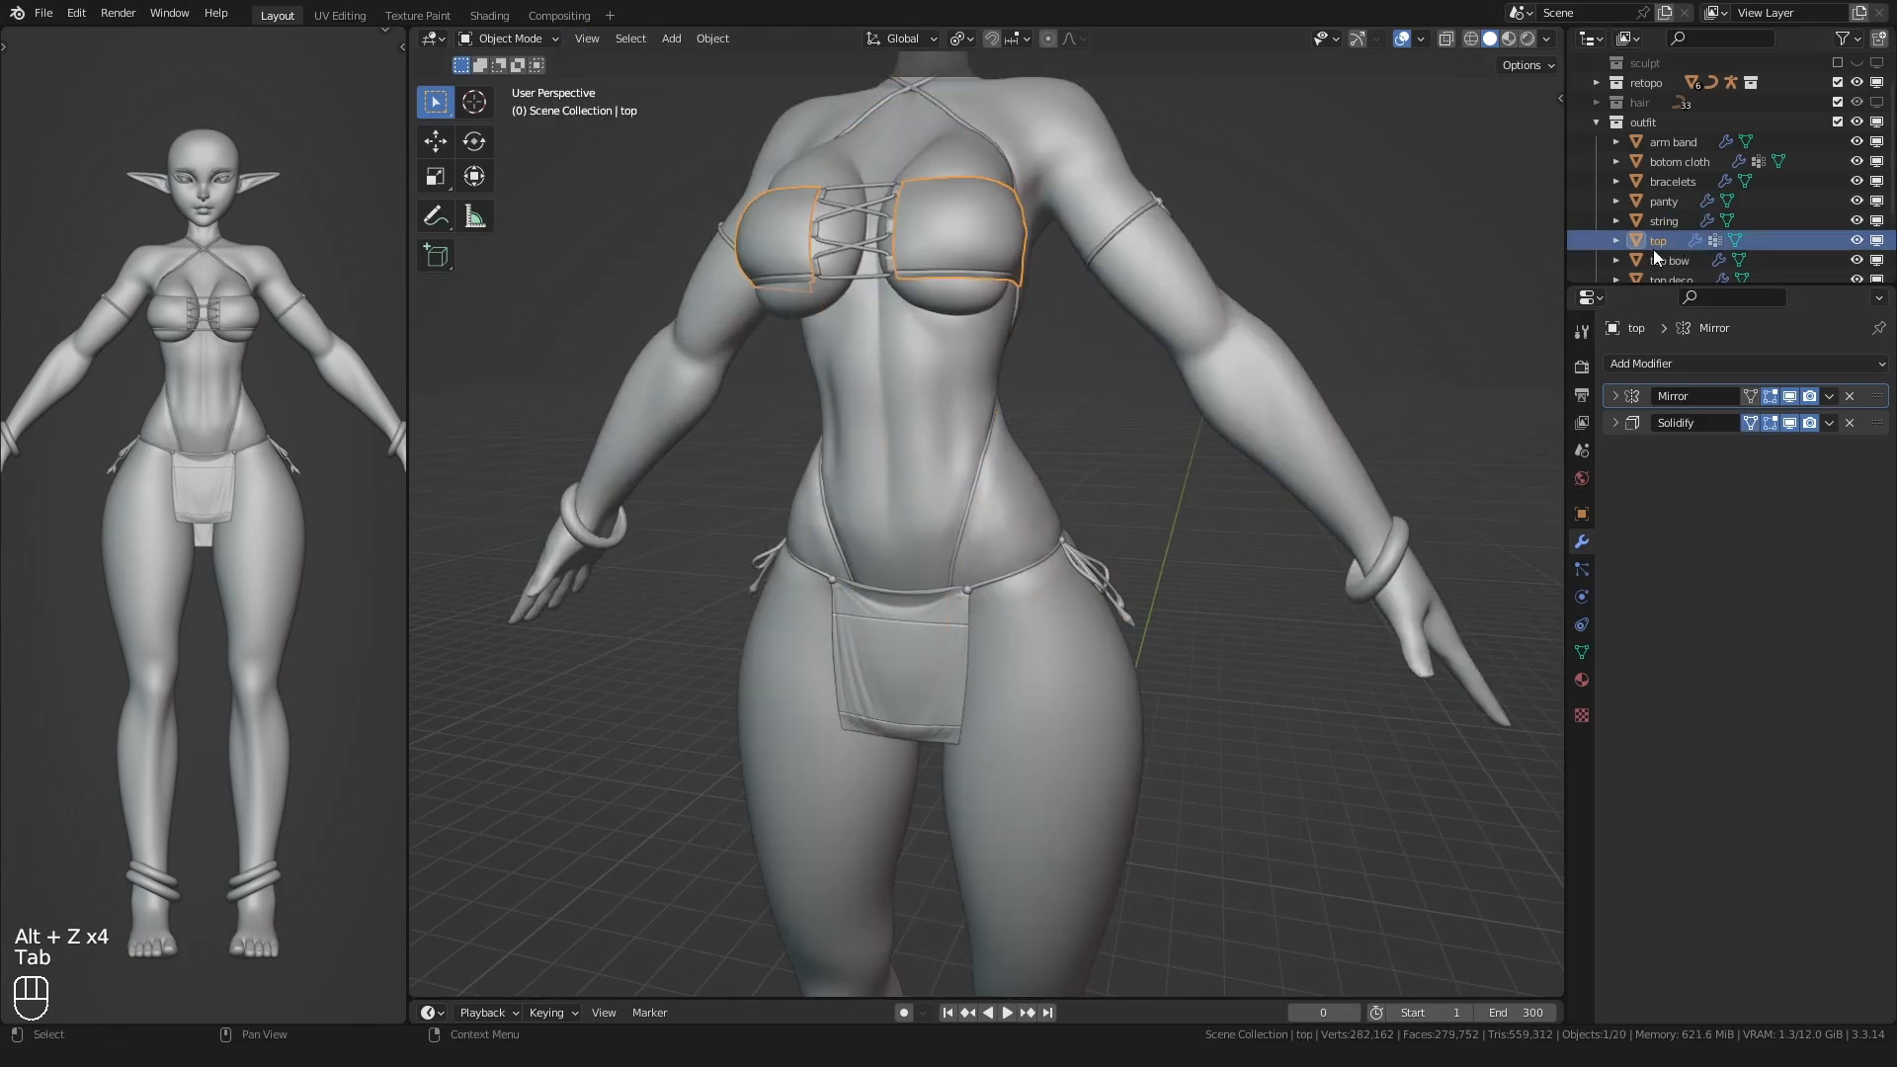
{"action": "middle_click_drag", "start_coordinate": [1482, 282], "coordinate": [1489, 414], "text": "shift"}
{"action": "left_click", "coordinate": [1669, 261]}
{"action": "middle_click_drag", "start_coordinate": [1235, 563], "coordinate": [914, 652]}
{"action": "scroll", "coordinate": [1028, 530], "scroll_direction": "up", "scroll_amount": 3}
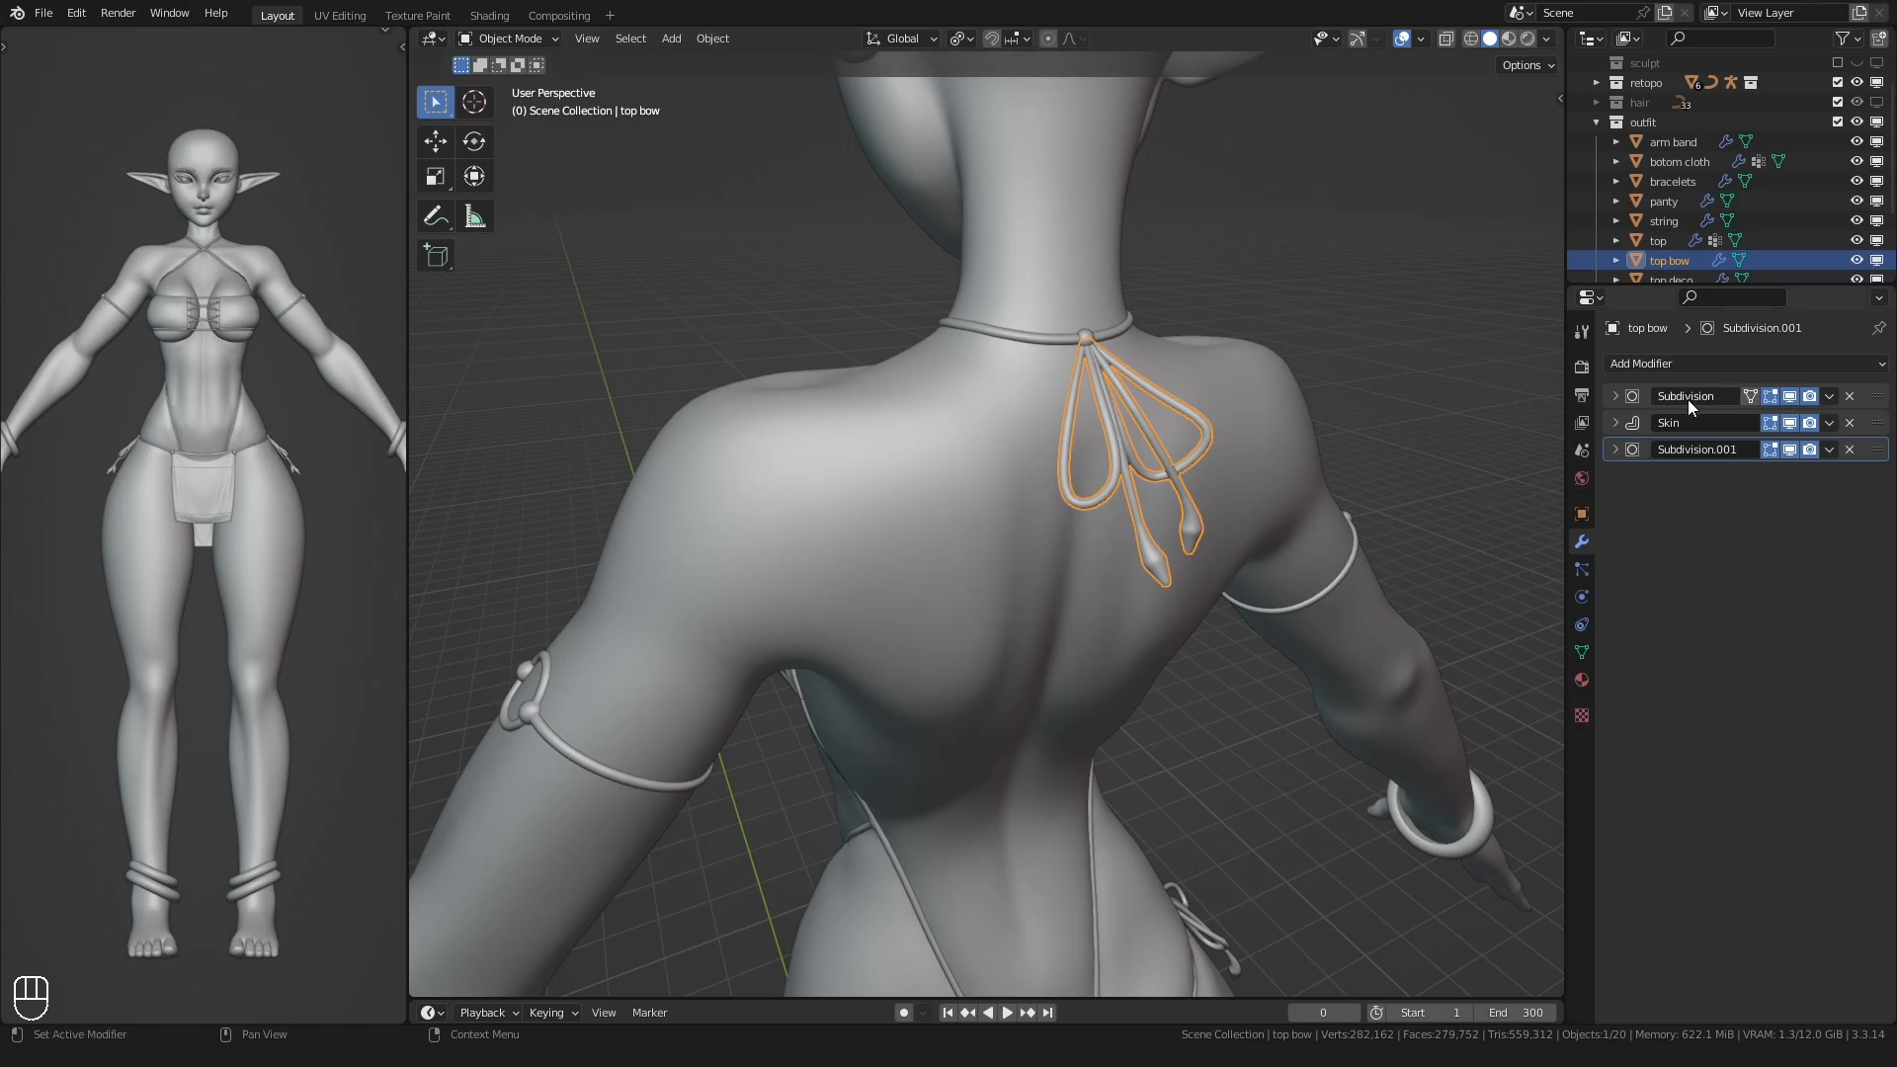
{"action": "key", "text": "ctrl+a"}
{"action": "key", "text": "ctrl+a"}
{"action": "scroll", "coordinate": [1670, 235], "scroll_direction": "down", "scroll_amount": 2}
- Select the top deco object and review its Mirror, Subdivision and Solidify modifiers
{"action": "left_click", "coordinate": [1670, 238]}
{"action": "middle_click_drag", "start_coordinate": [1085, 470], "coordinate": [1109, 508]}
{"action": "scroll", "coordinate": [1031, 502], "scroll_direction": "up", "scroll_amount": 4}
{"action": "left_click", "coordinate": [1614, 396]}
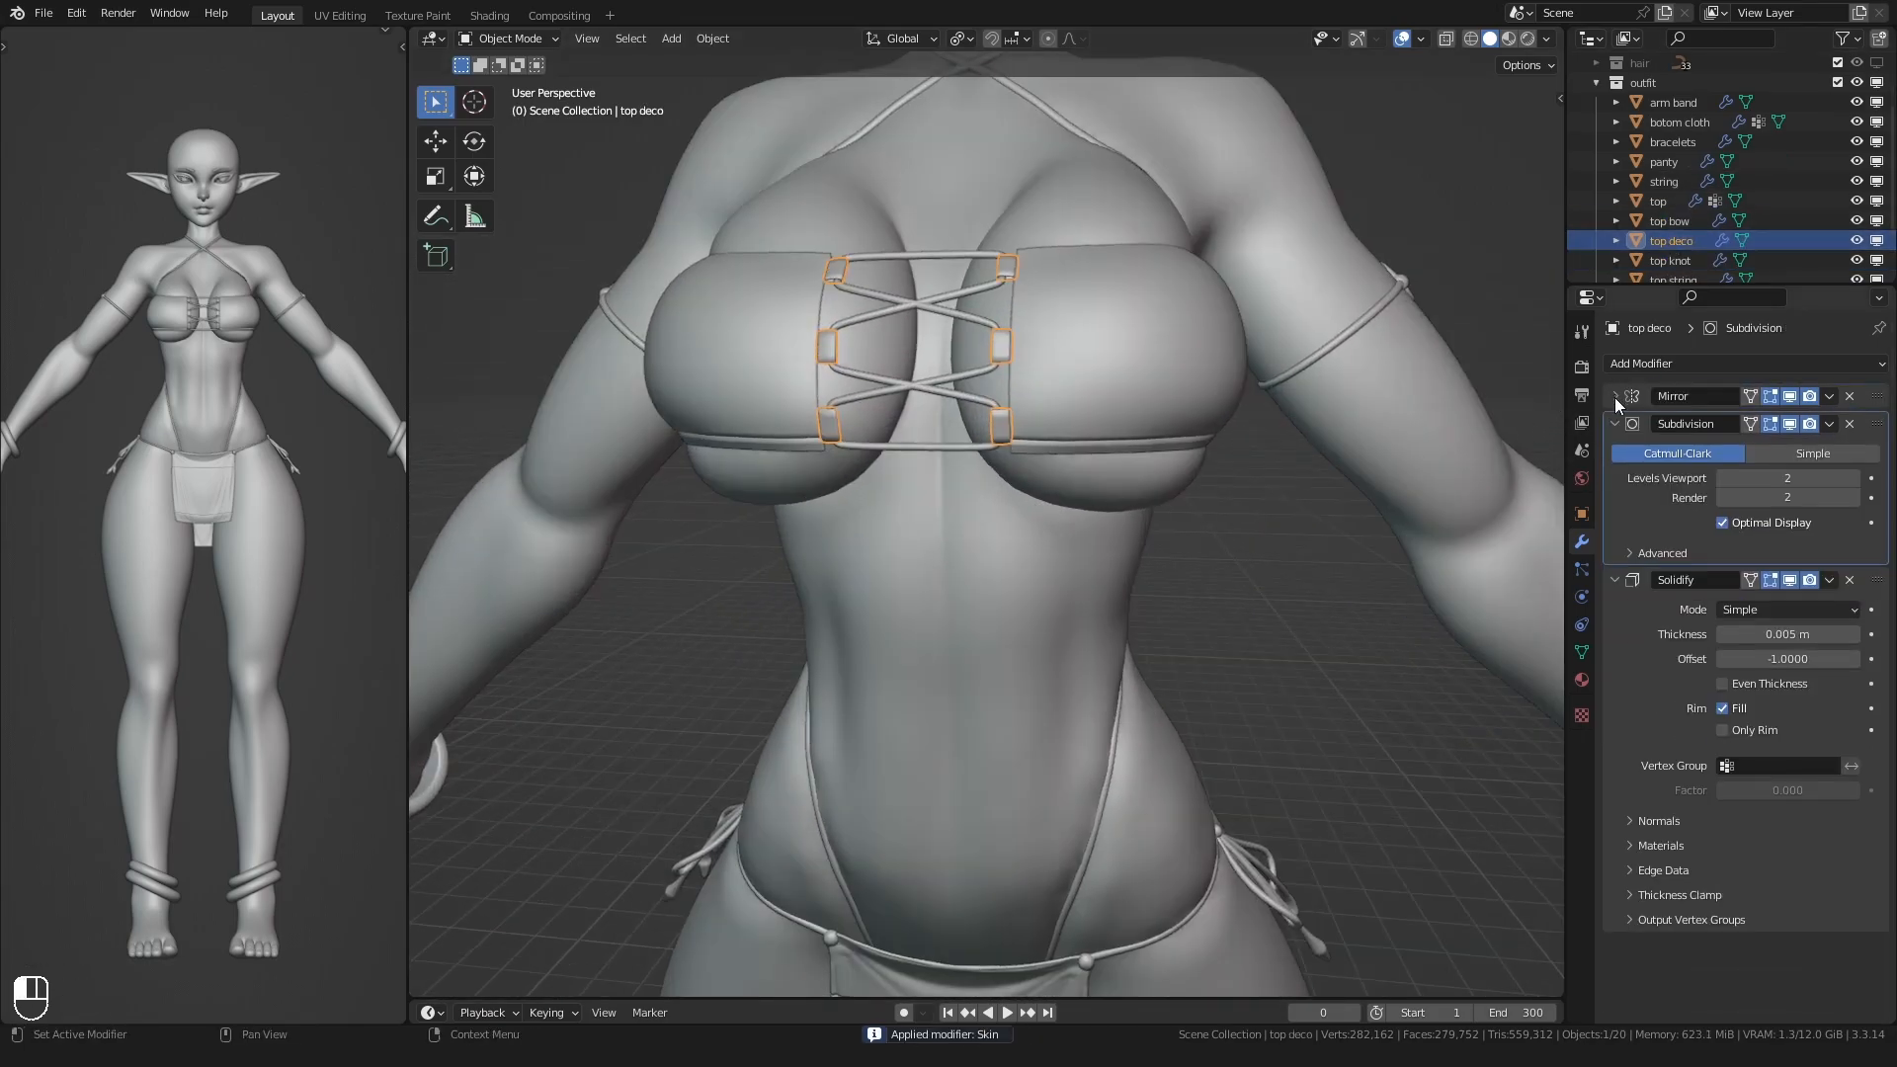
- Join the top knot into the top bow at the back of the neck
{"action": "left_click", "coordinate": [1614, 425]}
{"action": "left_click", "coordinate": [1611, 444]}
{"action": "left_click", "coordinate": [1660, 261]}
{"action": "scroll", "coordinate": [986, 585], "scroll_direction": "down", "scroll_amount": 5}
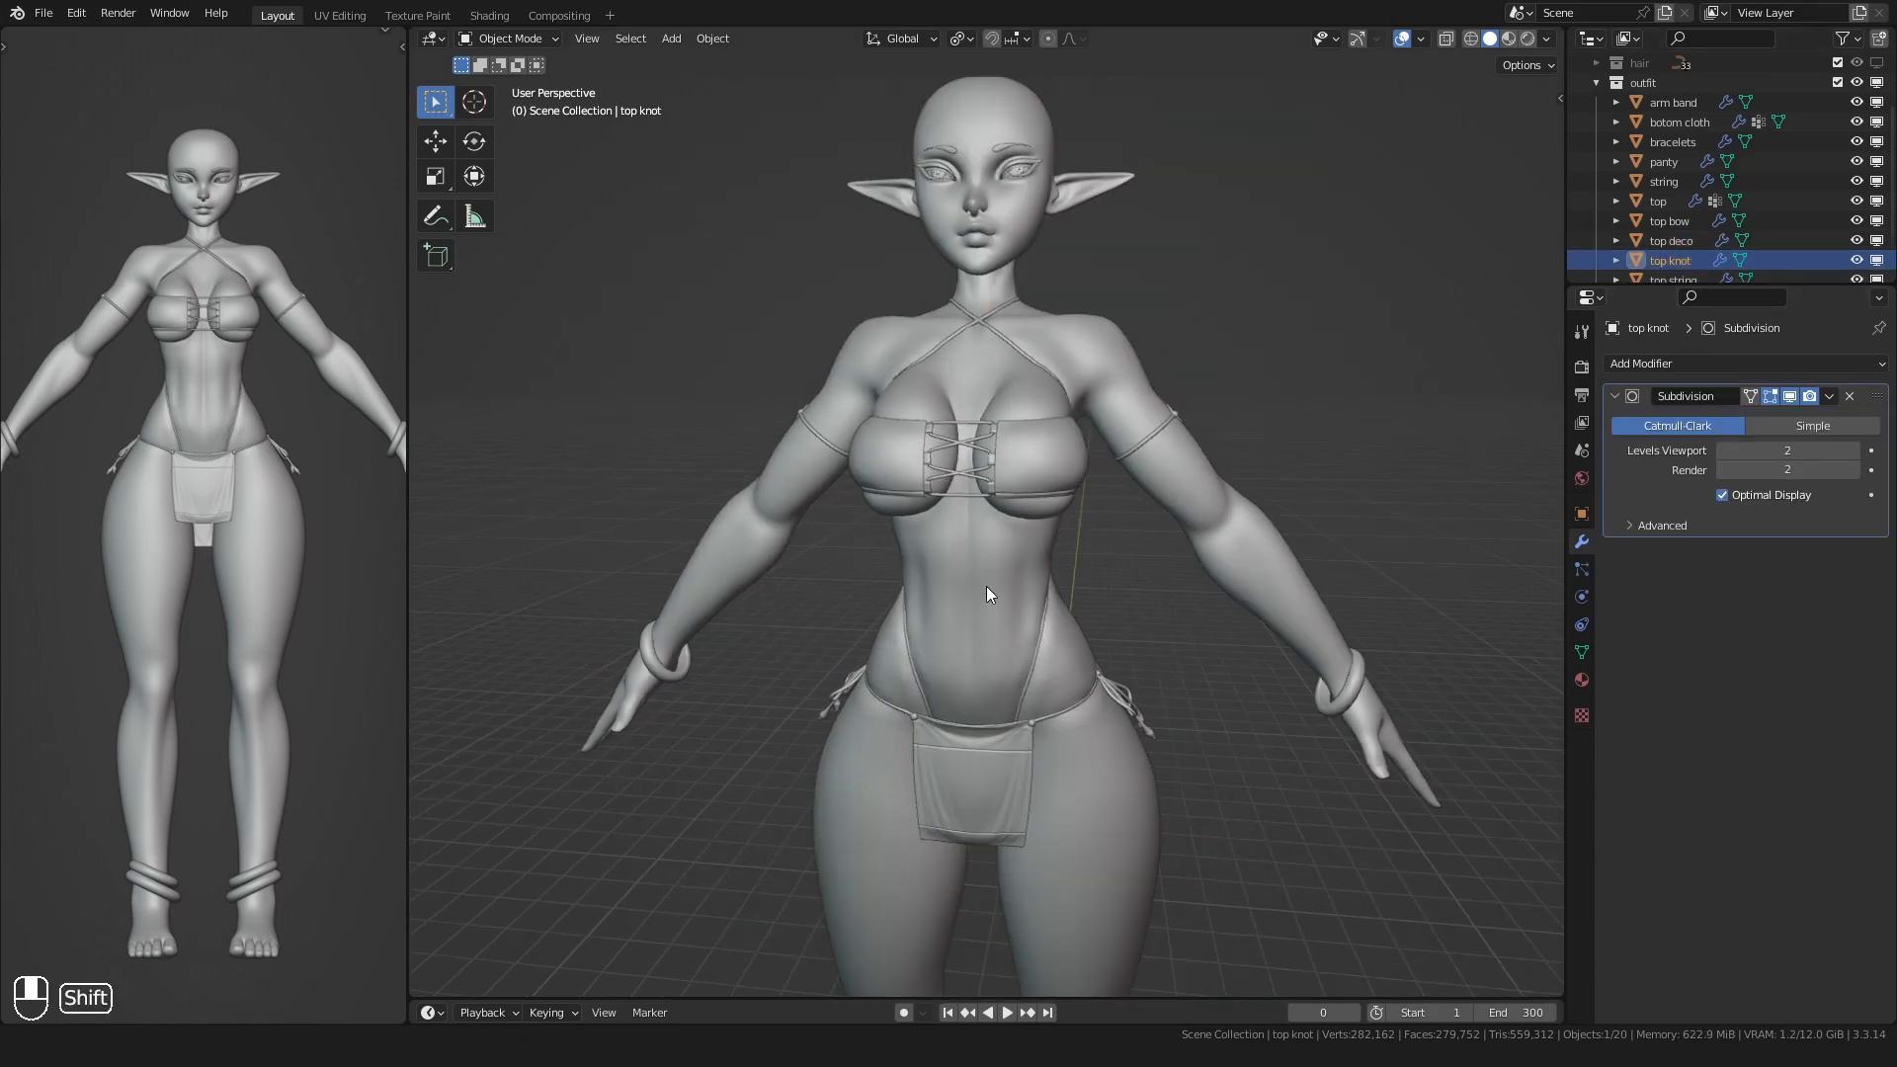
{"action": "middle_click_drag", "start_coordinate": [986, 593], "coordinate": [786, 533]}
{"action": "scroll", "coordinate": [1029, 538], "scroll_direction": "up", "scroll_amount": 5}
{"action": "left_click", "coordinate": [997, 435]}
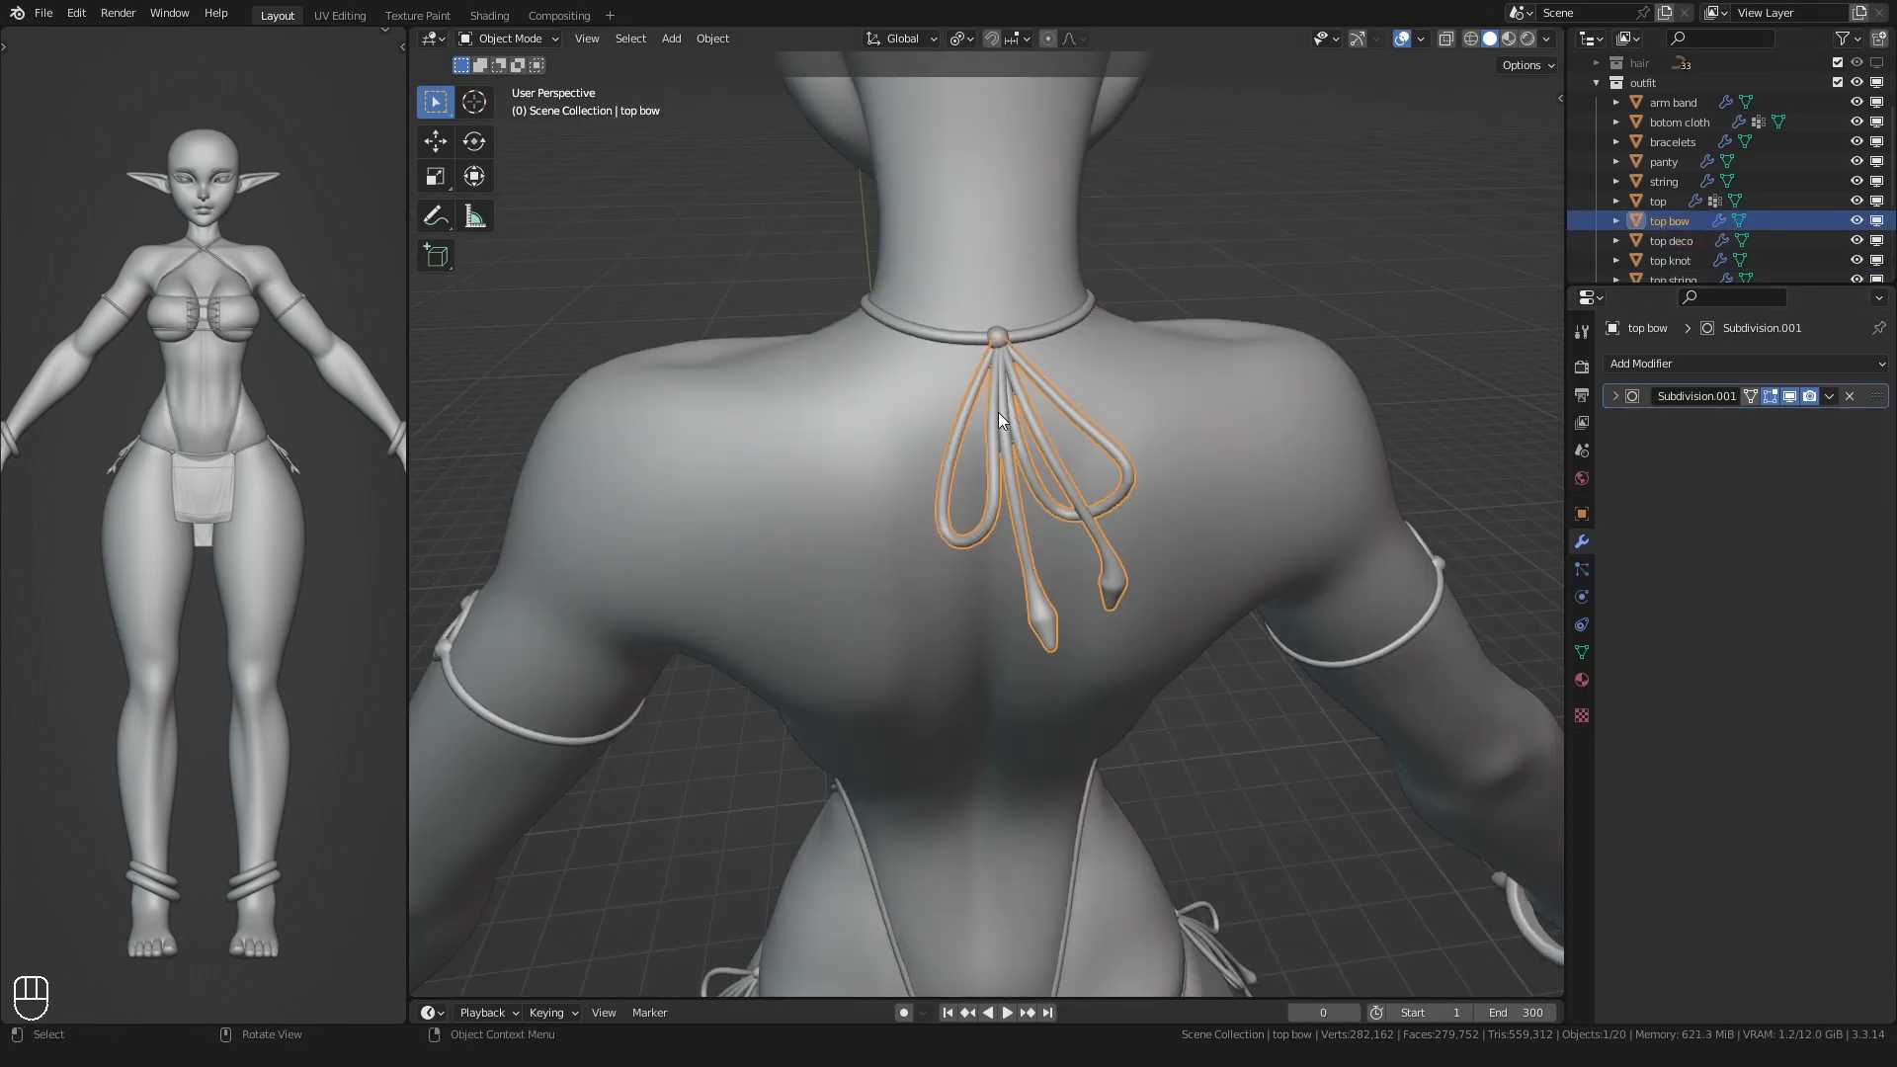
{"action": "left_click", "coordinate": [998, 335], "text": "shift"}
{"action": "left_click", "coordinate": [996, 405], "text": "shift"}
{"action": "key", "text": "ctrl+j"}
- Select the top string and apply its Mirror, Subdivision and Skin modifiers, keeping Subdivision.001
{"action": "middle_click_drag", "start_coordinate": [996, 405], "coordinate": [974, 350]}
{"action": "left_click", "coordinate": [1650, 245]}
{"action": "left_click", "coordinate": [1668, 259]}
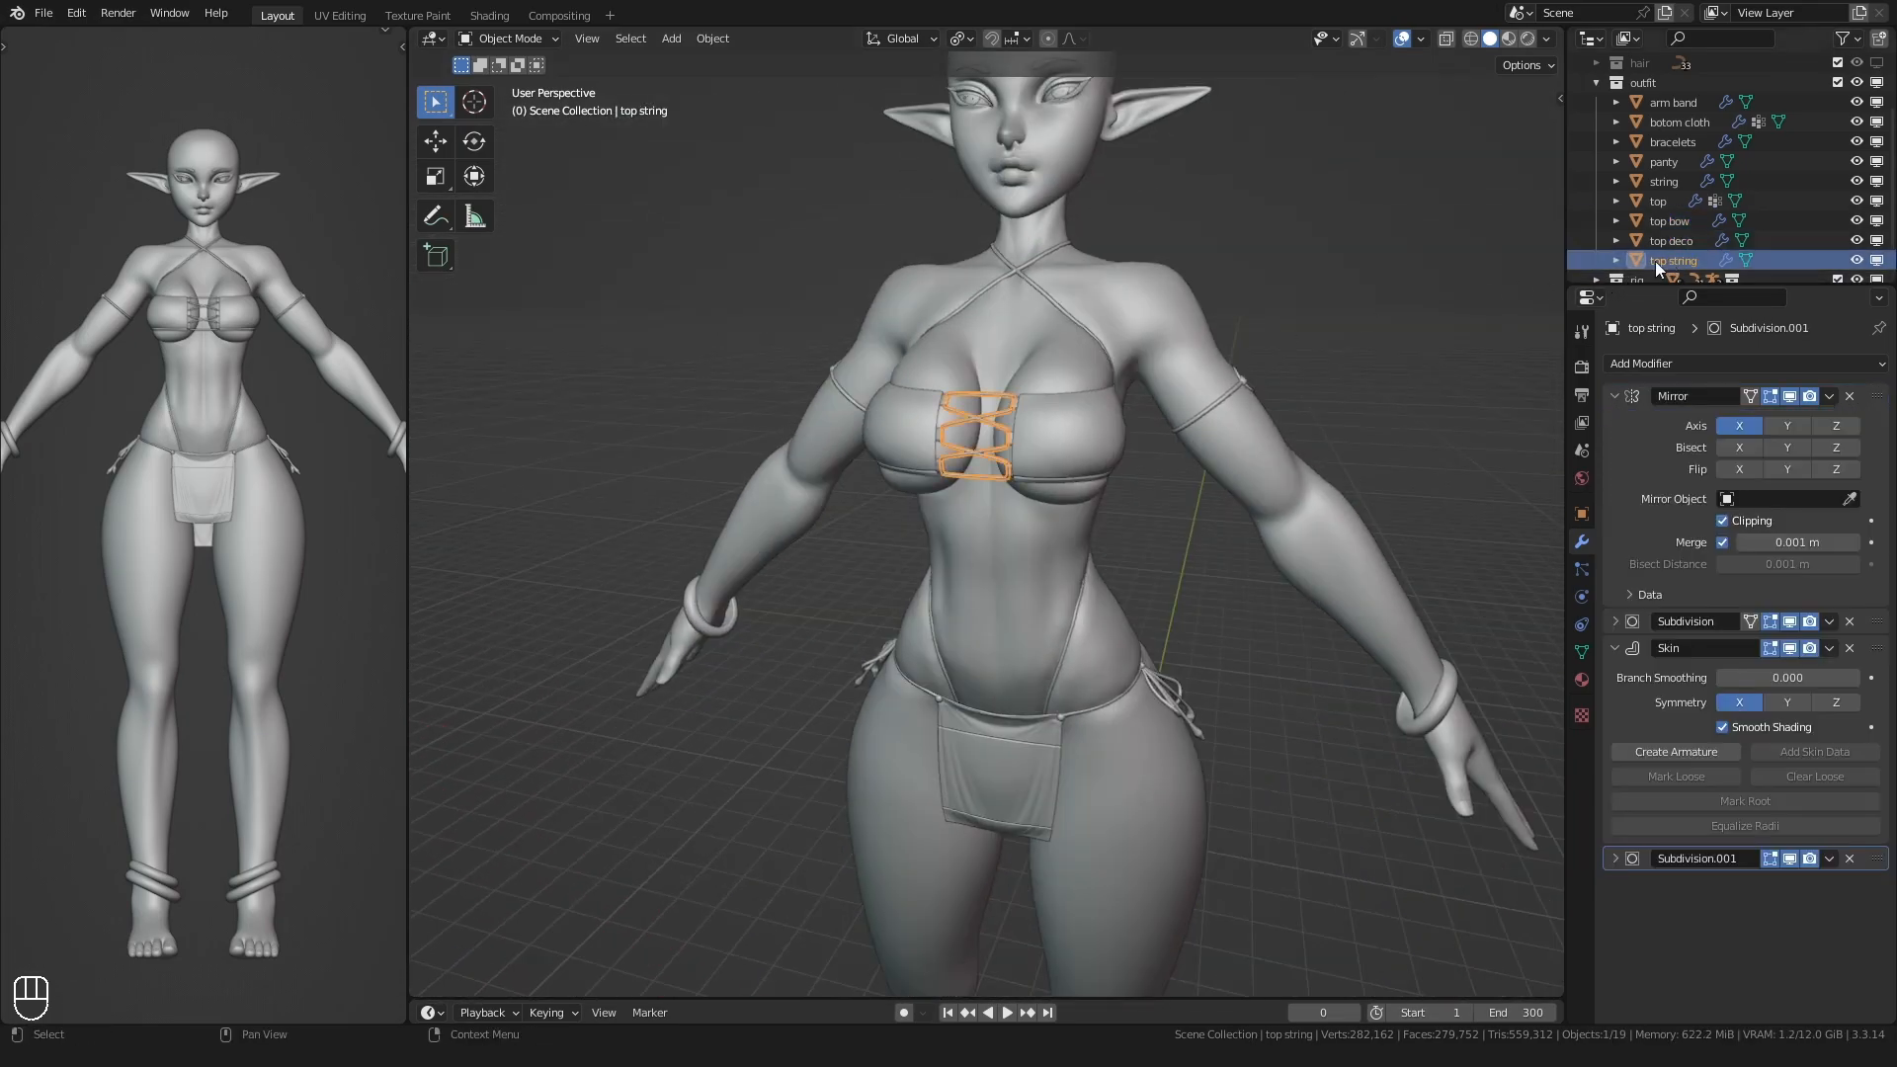
{"action": "scroll", "coordinate": [1261, 471], "scroll_direction": "up", "scroll_amount": 1}
{"action": "scroll", "coordinate": [1341, 502], "scroll_direction": "up", "scroll_amount": 3}
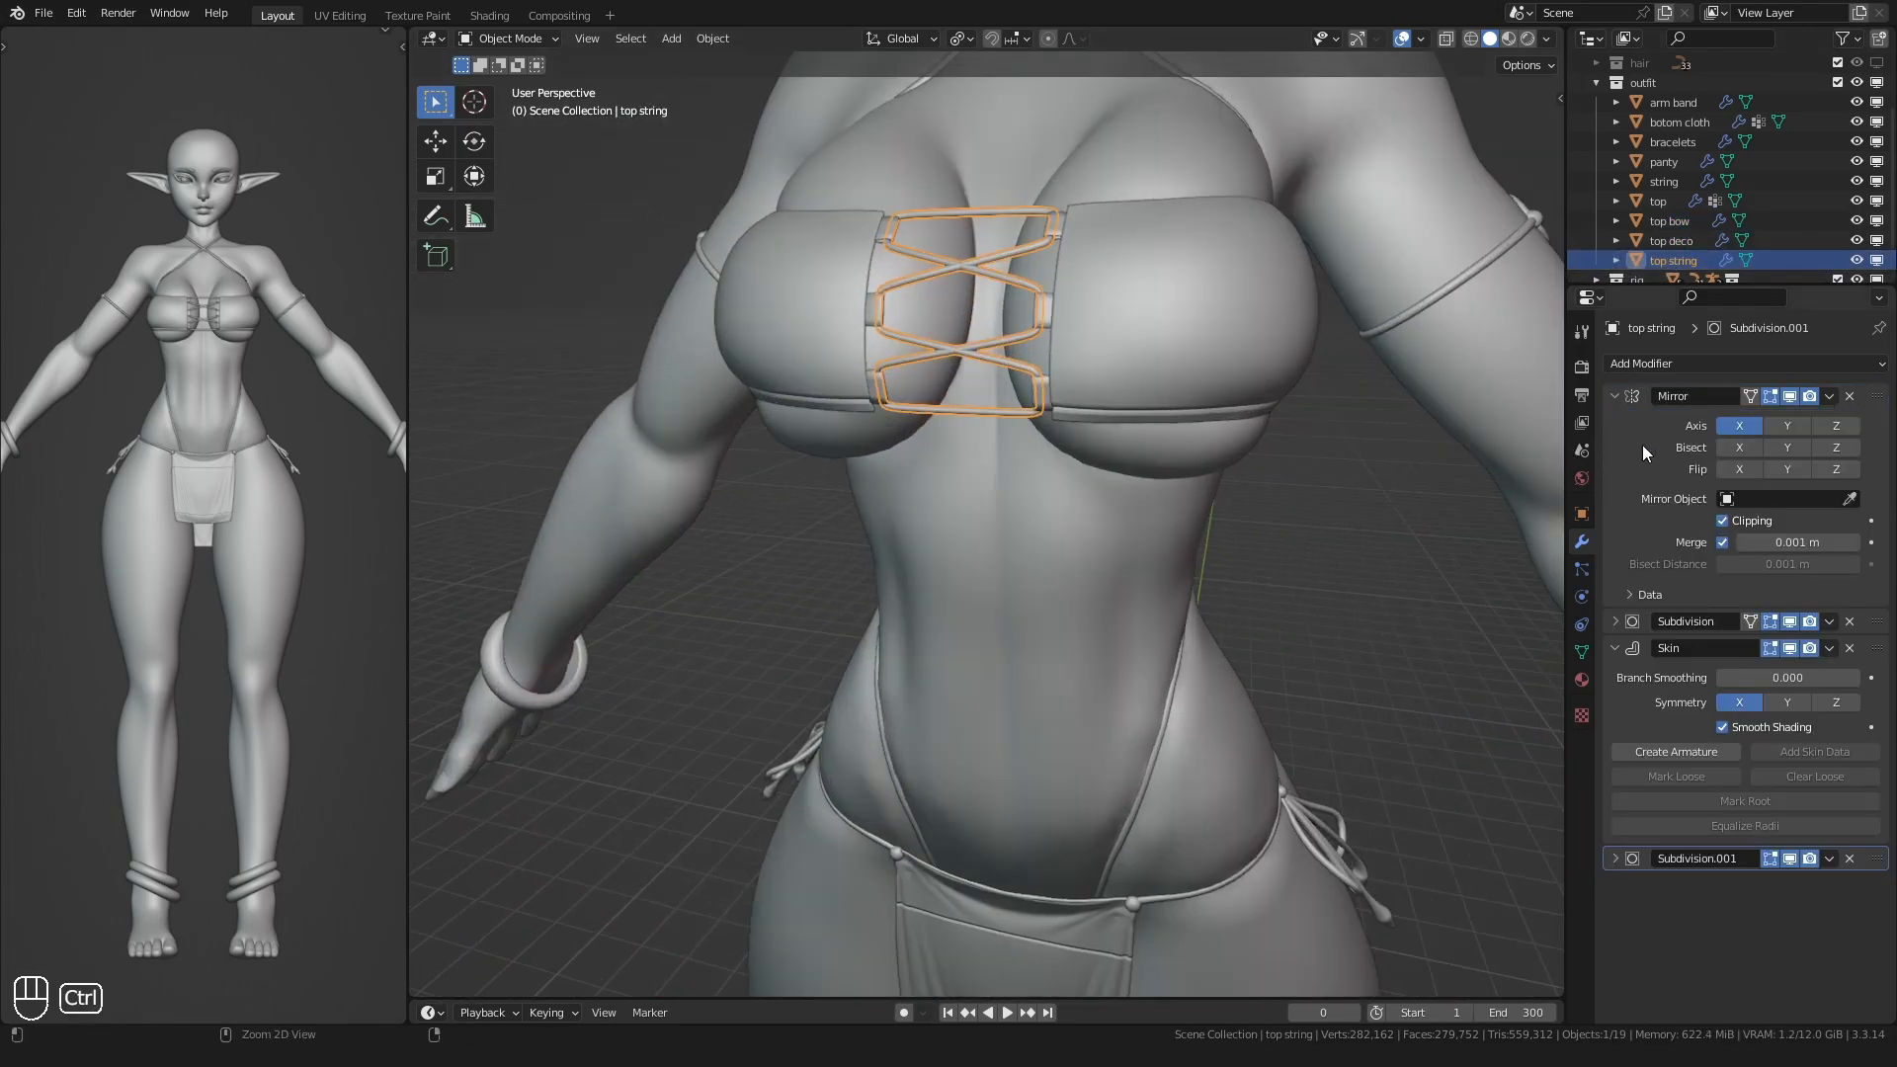
{"action": "key", "text": "ctrl+a"}
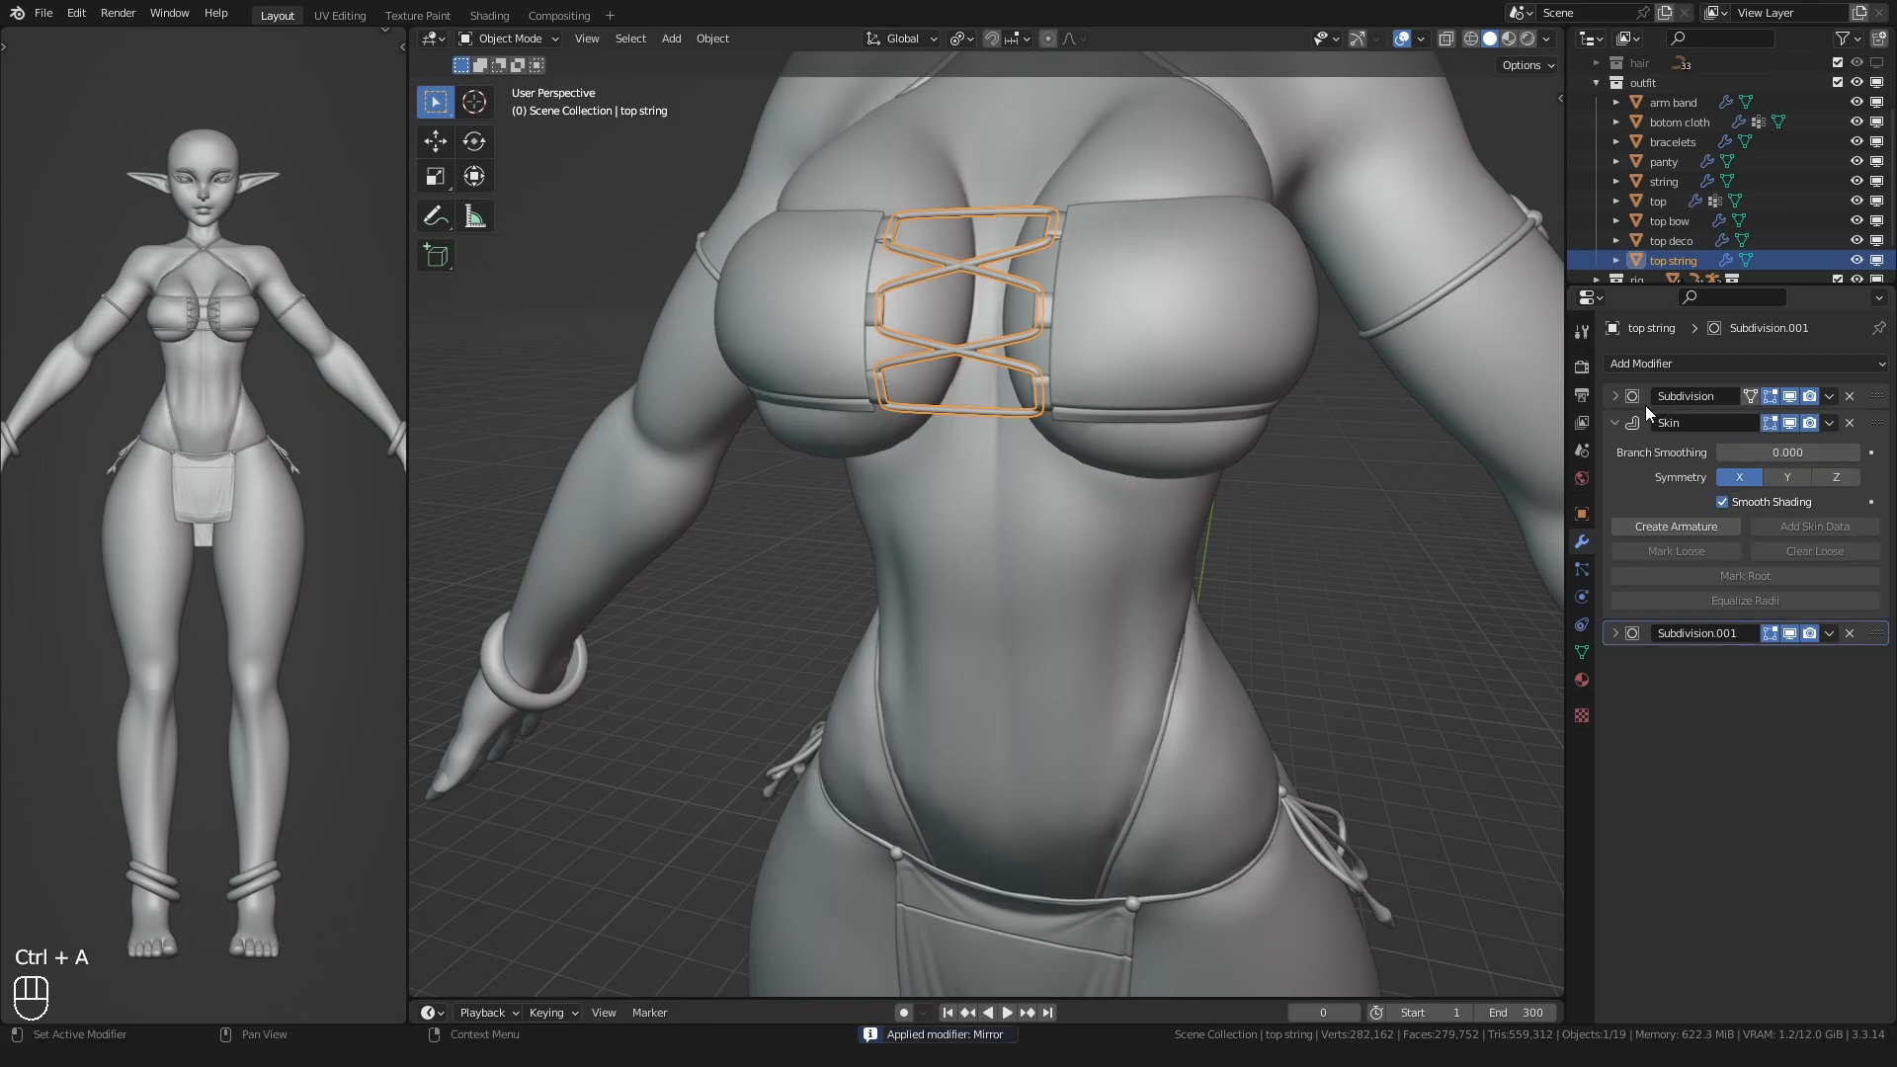
{"action": "key", "text": "ctrl+a"}
{"action": "key", "text": "ctrl+a"}
- In Edit Mode, hide the centre edge loops of the top string's lowest and uppermost horizontal strands to separate its two halves
{"action": "middle_click_drag", "start_coordinate": [949, 464], "coordinate": [819, 602]}
{"action": "key", "text": "Tab"}
{"action": "scroll", "coordinate": [881, 544], "scroll_direction": "up", "scroll_amount": 4}
{"action": "scroll", "coordinate": [998, 643], "scroll_direction": "up", "scroll_amount": 2}
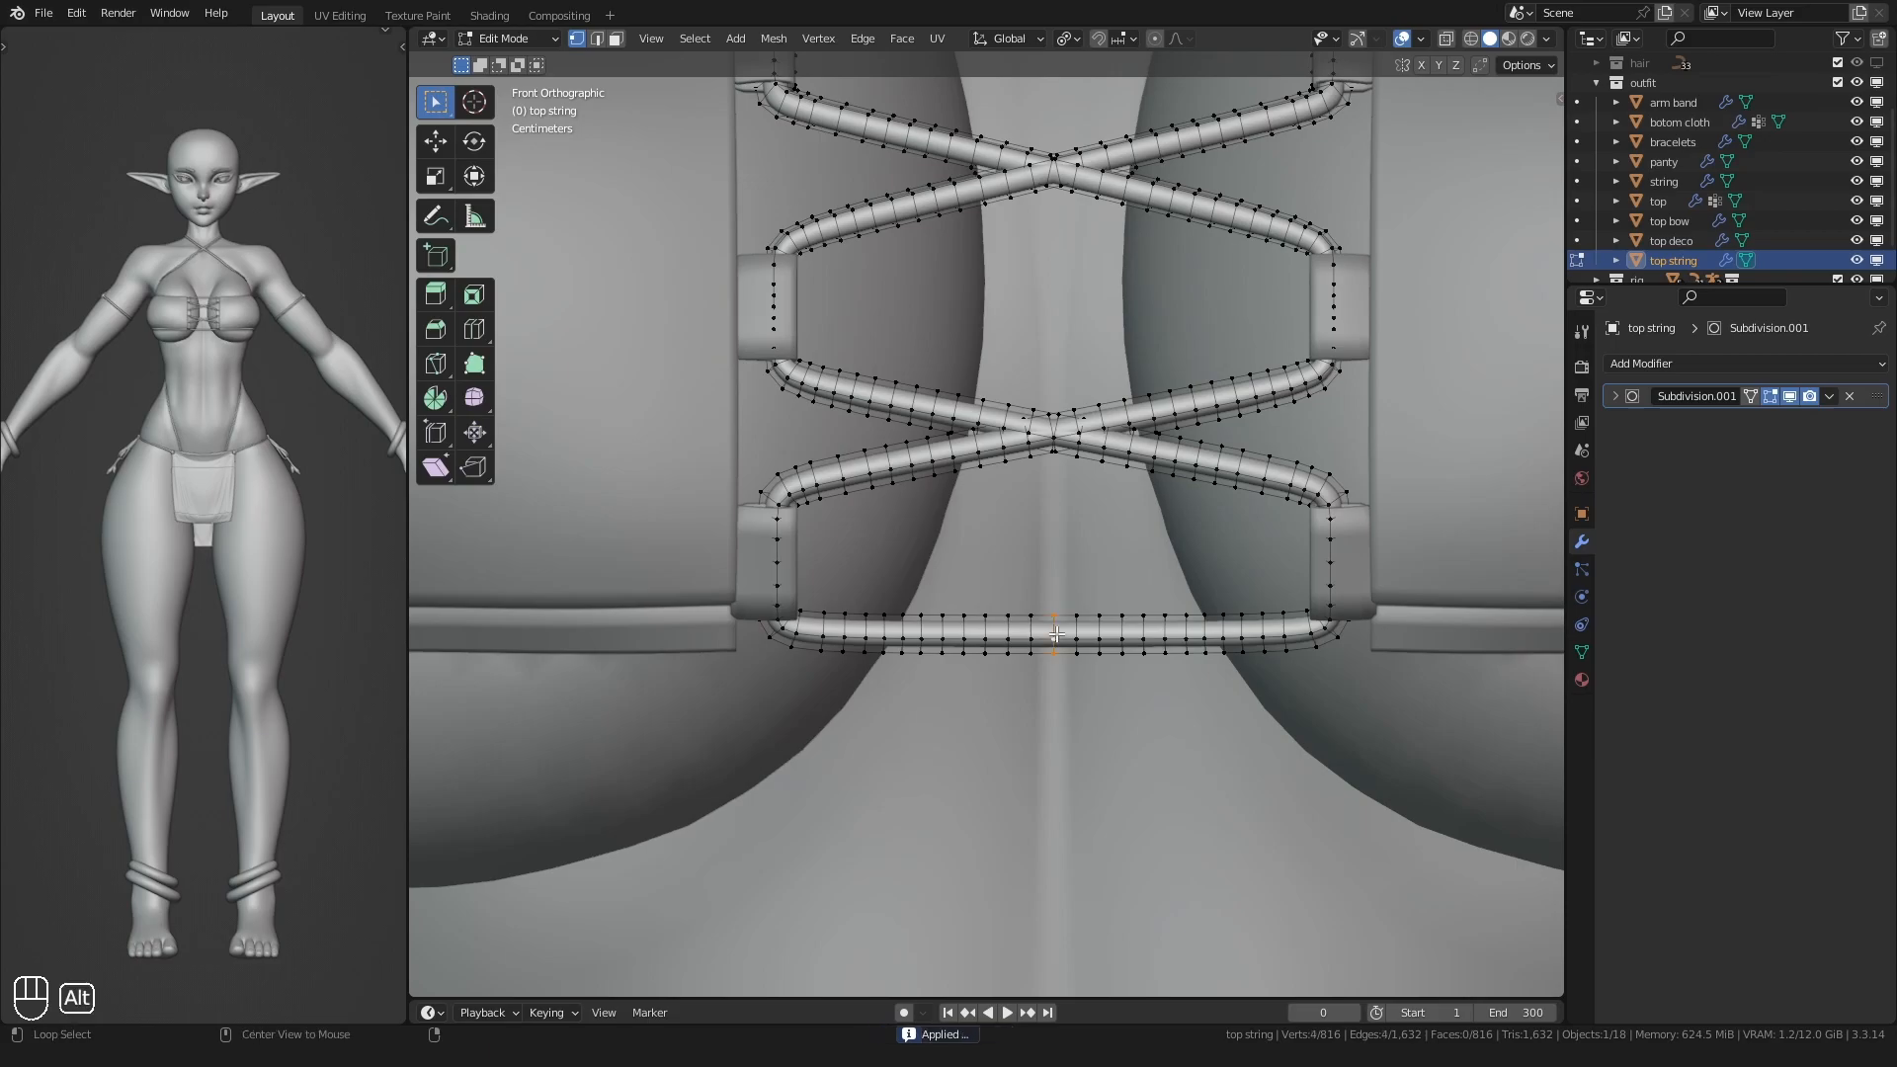
{"action": "key", "text": "h"}
{"action": "left_click", "coordinate": [1032, 235], "text": "alt"}
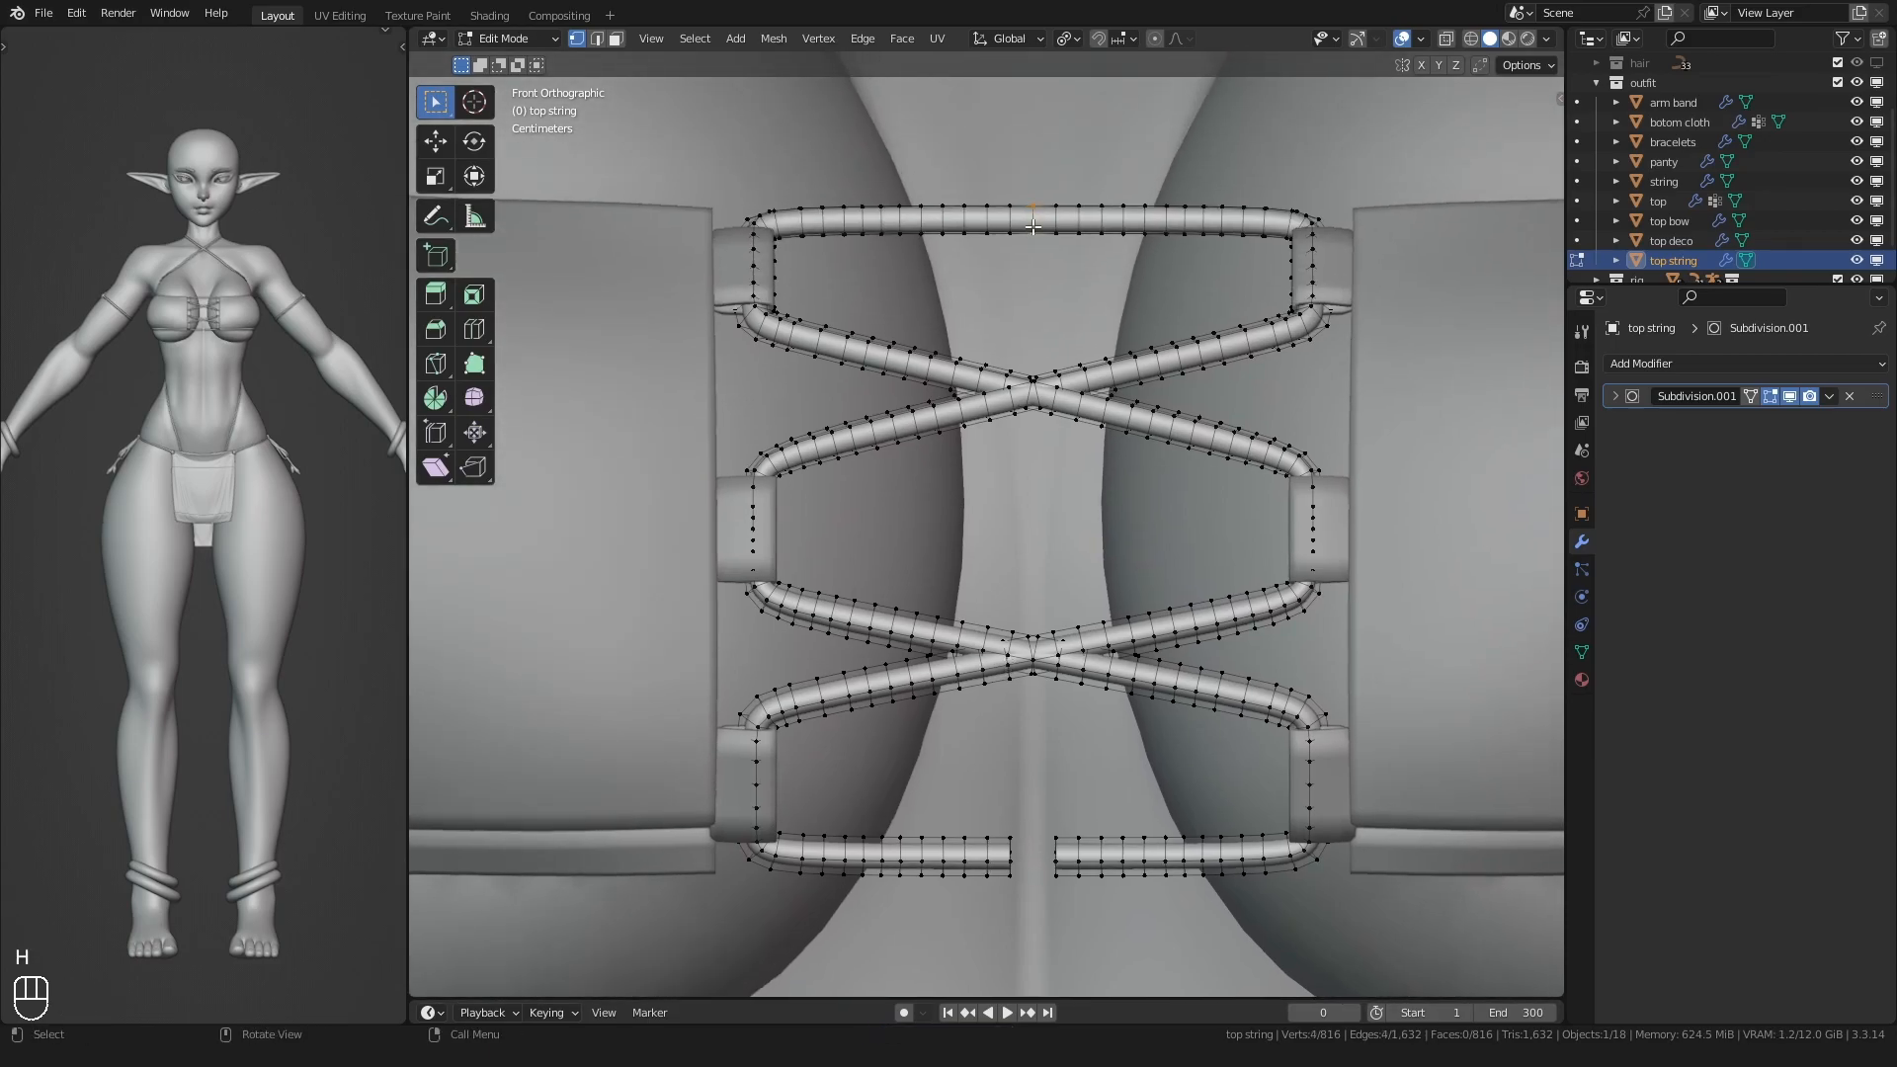
{"action": "key", "text": "h"}
- Delete the linked half of the lacing that starts at the lower strand's left end, and reveal the hidden centre loops
{"action": "scroll", "coordinate": [939, 642], "scroll_direction": "down", "scroll_amount": 2}
{"action": "middle_click_drag", "start_coordinate": [916, 710], "coordinate": [931, 522], "text": "shift"}
{"action": "scroll", "coordinate": [931, 522], "scroll_direction": "up", "scroll_amount": 1}
{"action": "key", "text": "l"}
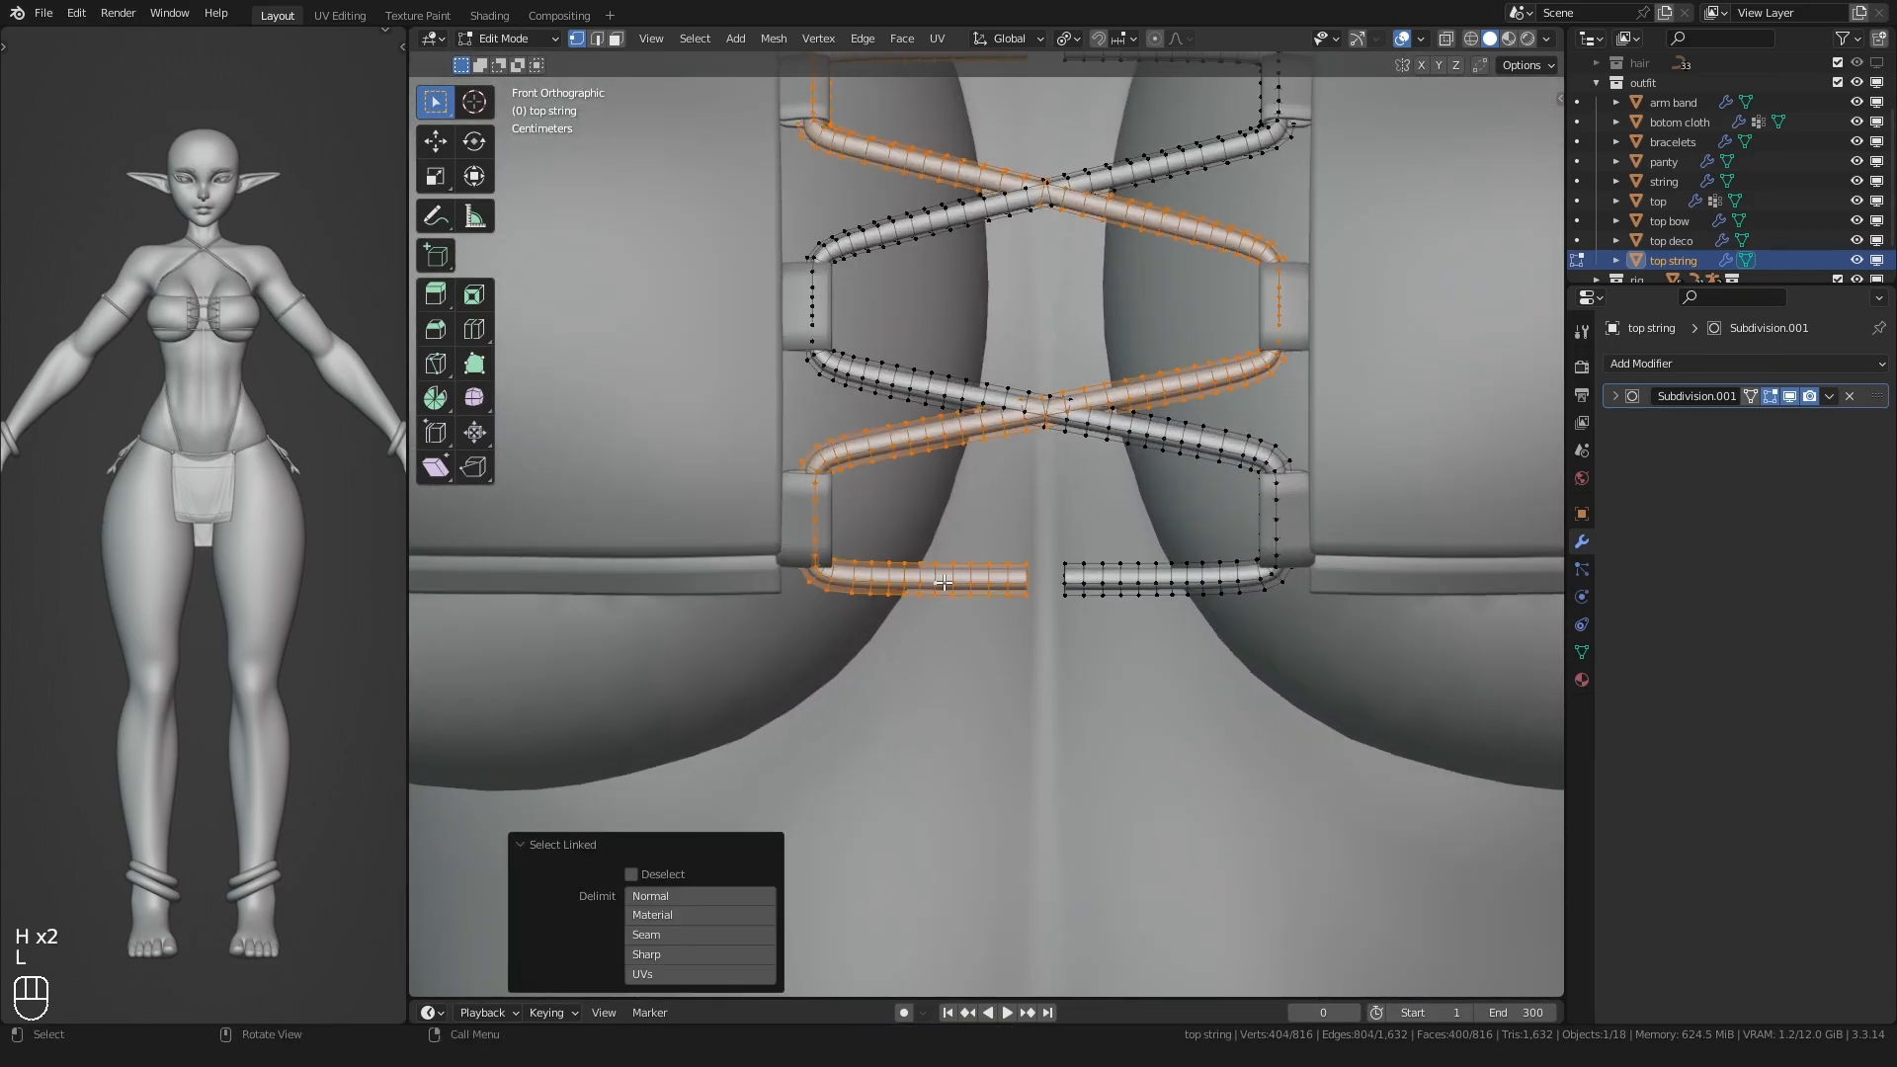
{"action": "scroll", "coordinate": [934, 583], "scroll_direction": "down", "scroll_amount": 3}
{"action": "key", "text": "Delete"}
{"action": "left_click", "coordinate": [923, 581]}
{"action": "key", "text": "alt+h"}
- Add an X-axis Mirror modifier with clipping to the top string and place it above Subdivision.001
{"action": "left_click", "coordinate": [1669, 363]}
{"action": "left_click", "coordinate": [1444, 601]}
{"action": "left_click_drag", "start_coordinate": [1877, 420], "coordinate": [1875, 348]}
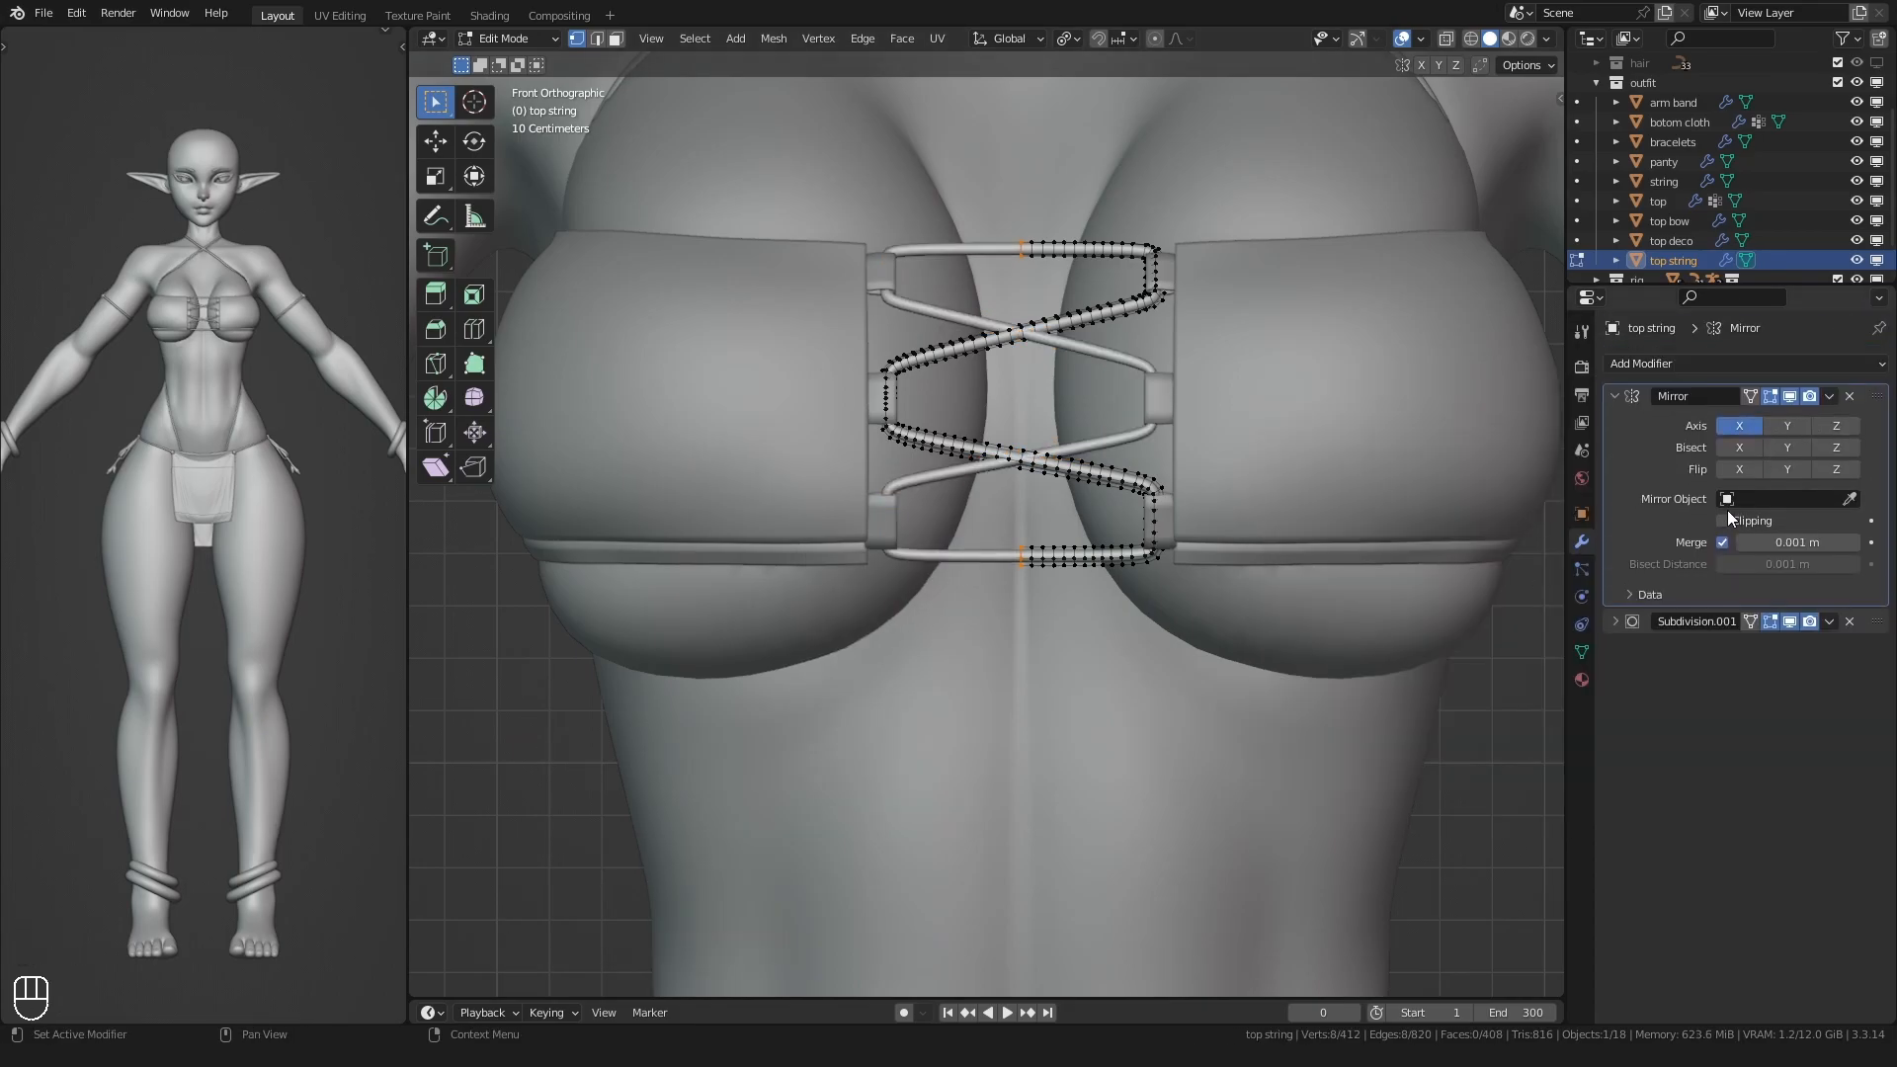
{"action": "scroll", "coordinate": [995, 521], "scroll_direction": "up", "scroll_amount": 1}
- Move the top string's centre edge loops along X onto the mirror plane and return to Object Mode
{"action": "key", "text": "g"}
{"action": "middle_click", "coordinate": [1008, 524]}
{"action": "left_click", "coordinate": [1017, 526]}
{"action": "key", "text": "g"}
{"action": "left_click", "coordinate": [1032, 525]}
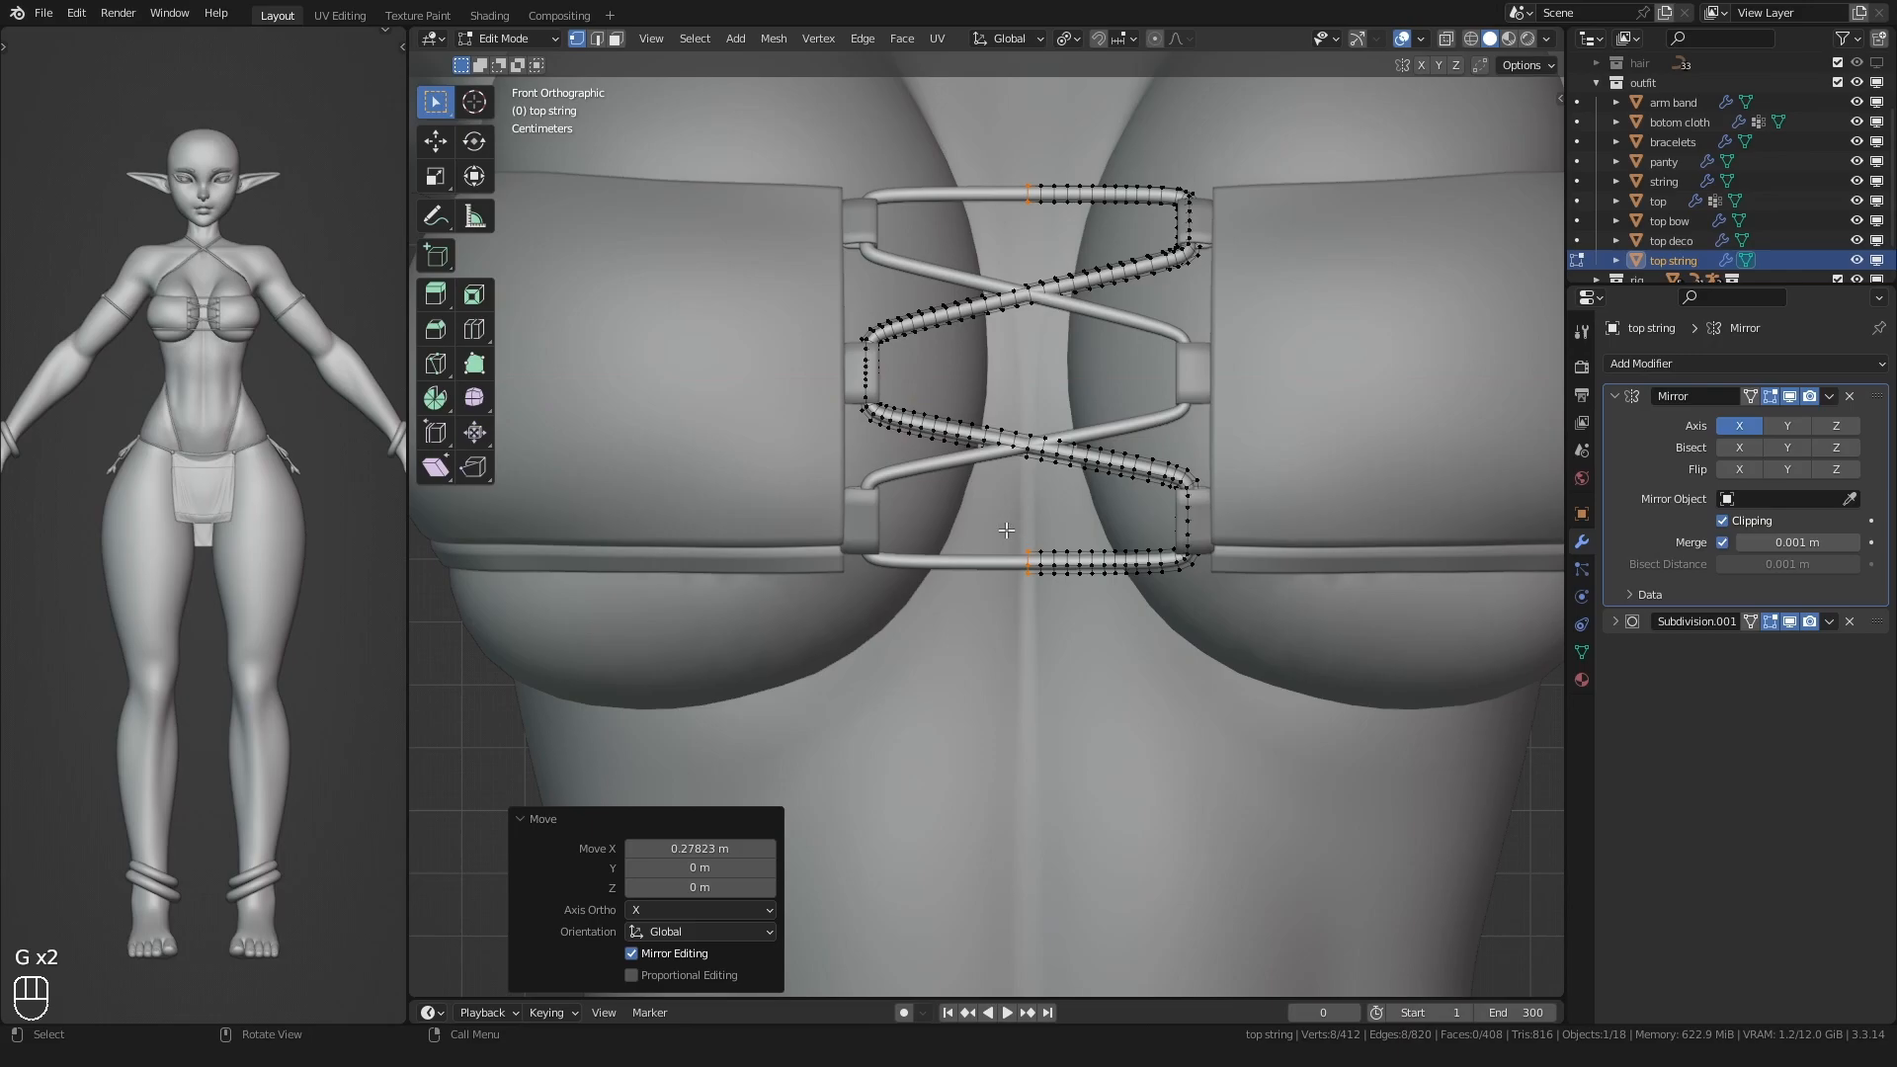
{"action": "key", "text": "Tab"}
{"action": "middle_click_drag", "start_coordinate": [1004, 532], "coordinate": [986, 547]}
{"action": "scroll", "coordinate": [986, 538], "scroll_direction": "down", "scroll_amount": 3}
{"action": "left_click", "coordinate": [595, 352]}
{"action": "scroll", "coordinate": [595, 352], "scroll_direction": "down", "scroll_amount": 2}
{"action": "left_click", "coordinate": [1615, 396]}
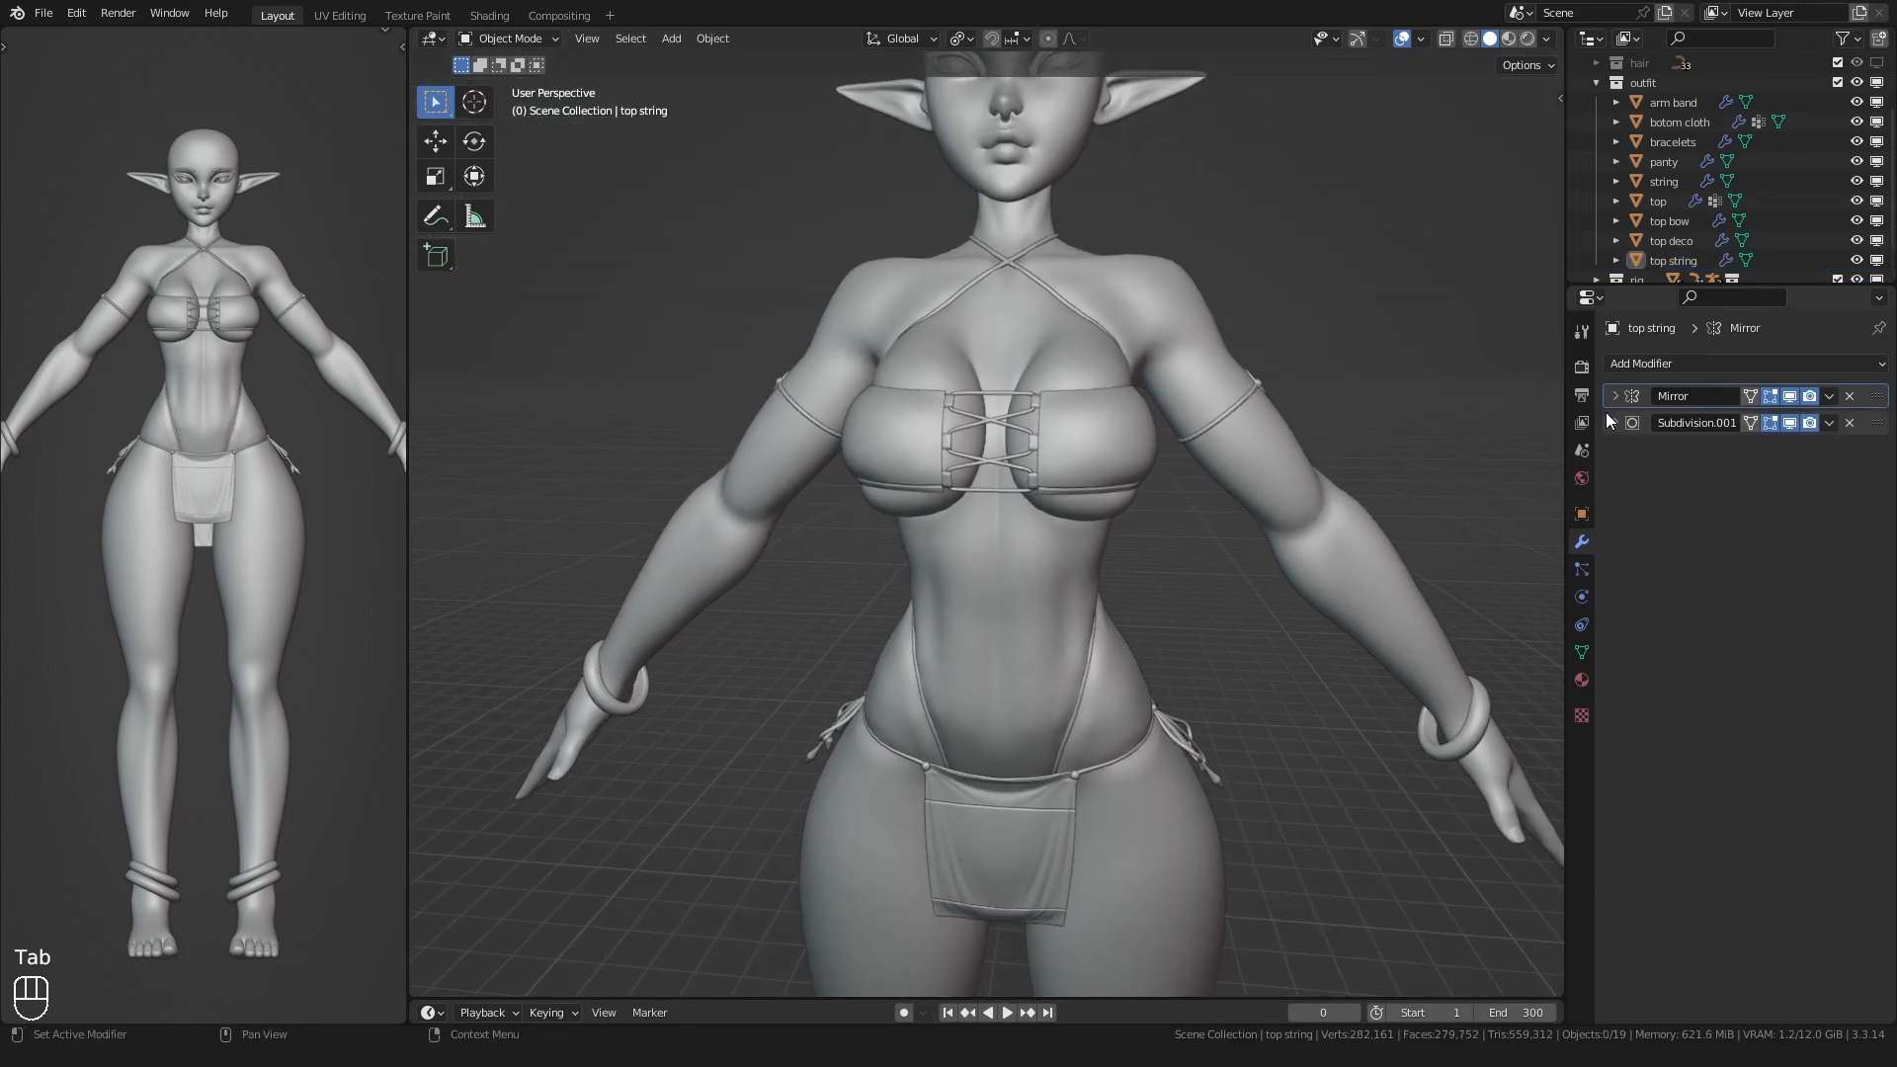
- Examine each outfit object's modifier stack in turn, from the arm band to the top string, and check the whole character
{"action": "left_click", "coordinate": [1658, 101]}
{"action": "key", "text": "Down"}
{"action": "key", "text": "Down"}
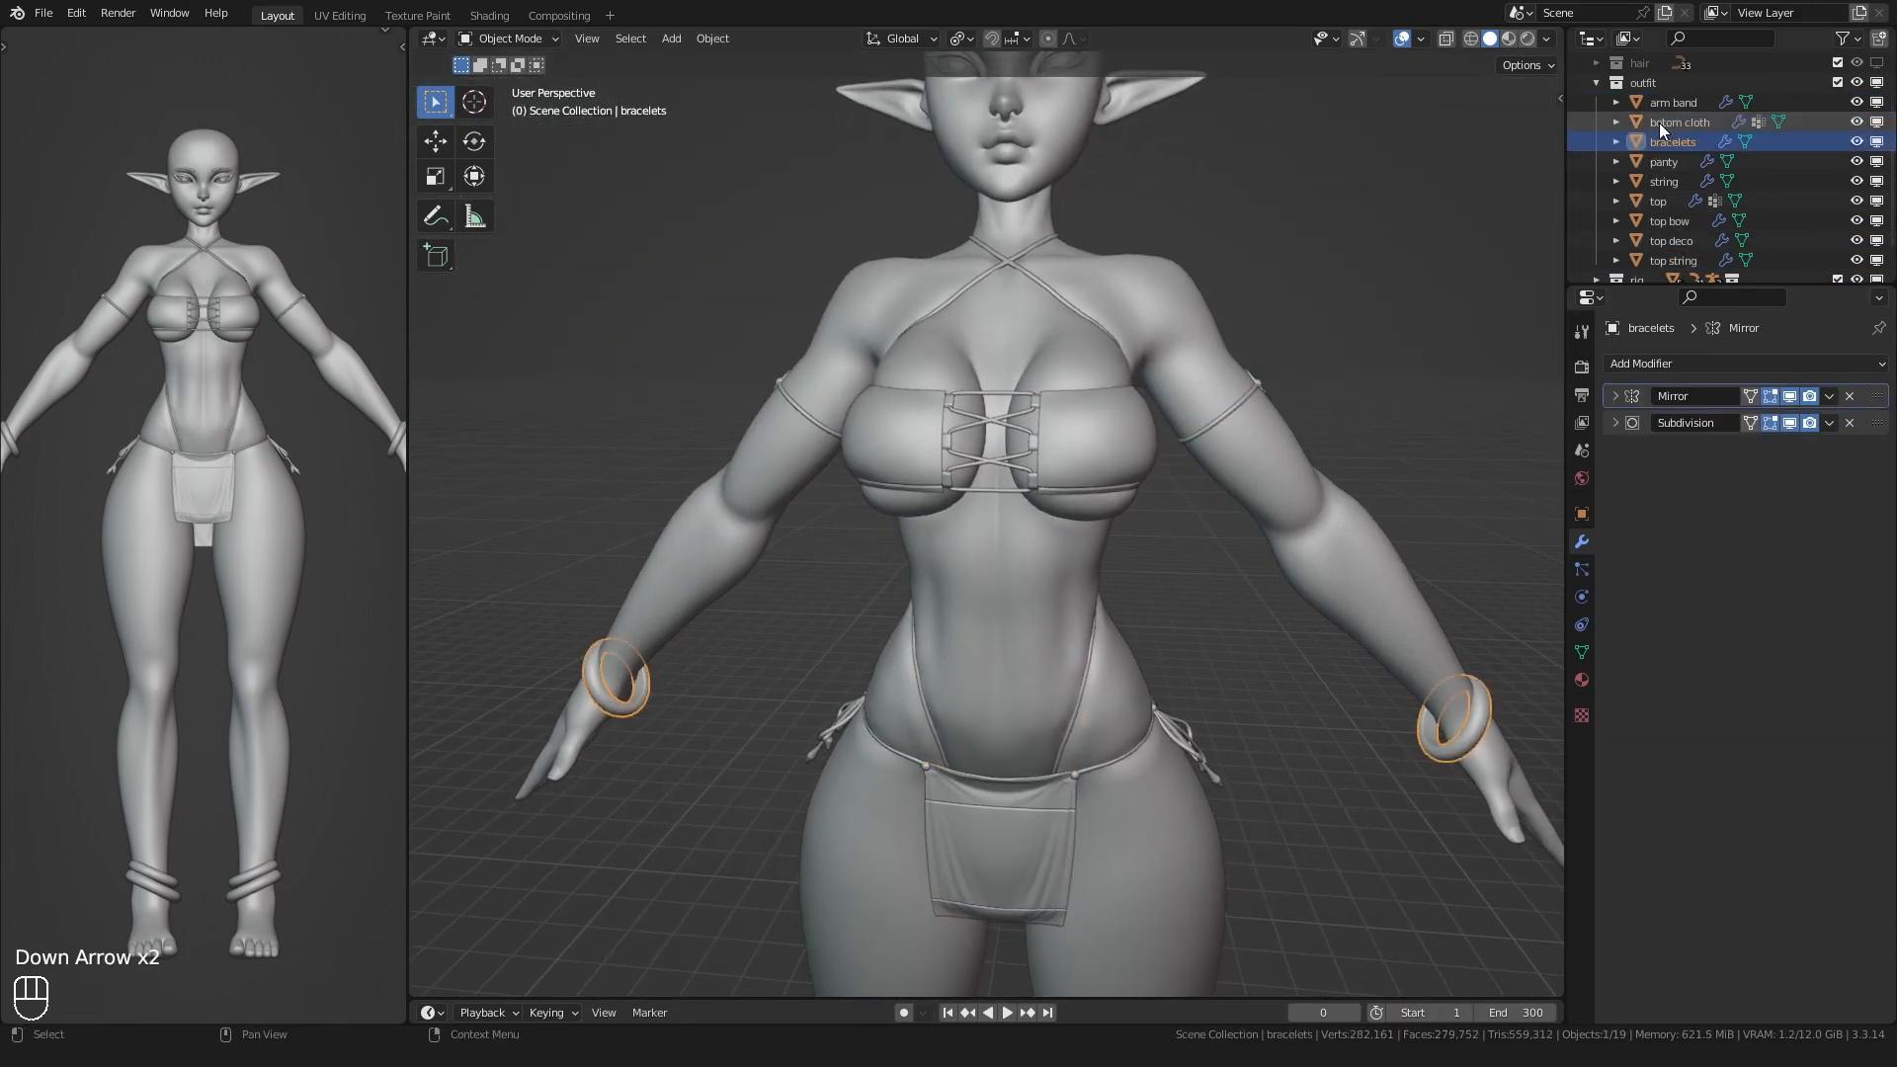
{"action": "key", "text": "Down"}
{"action": "key", "text": "Down"}
{"action": "key", "text": "Down"}
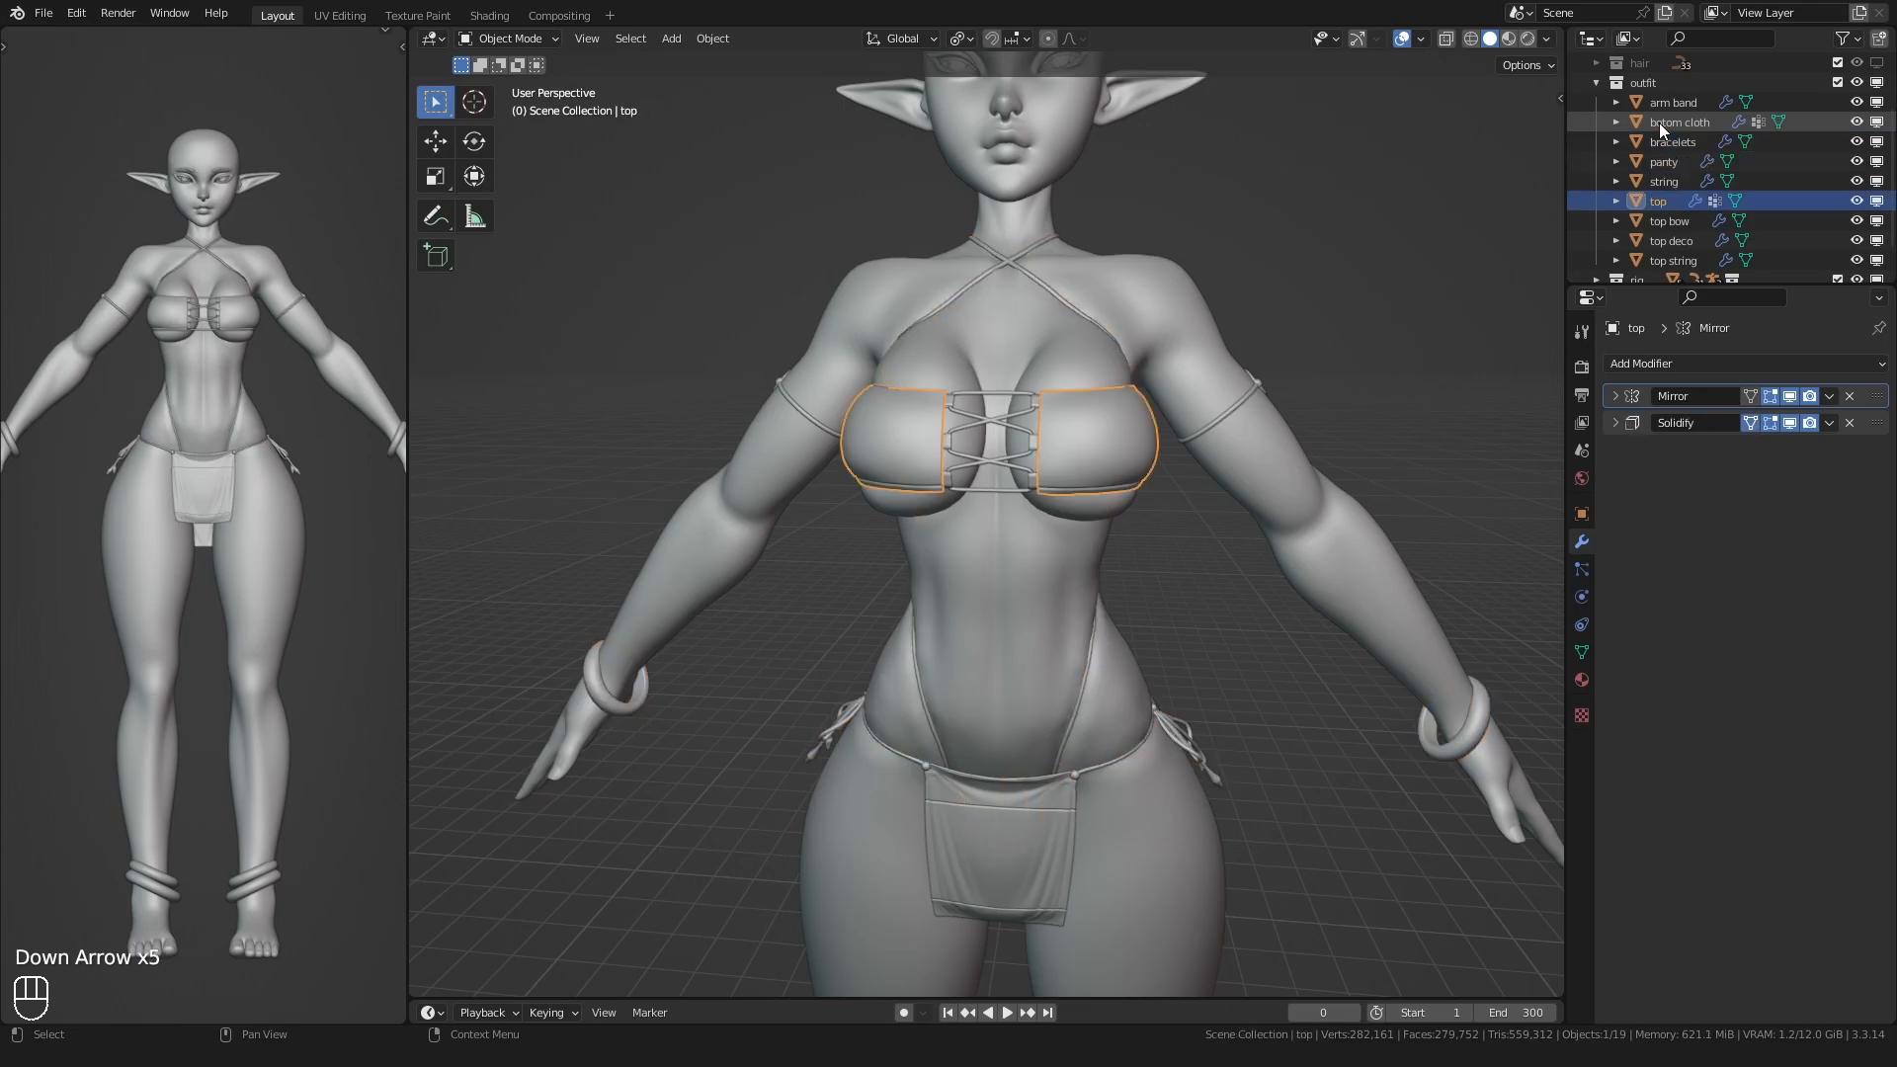
{"action": "key", "text": "Down"}
{"action": "key", "text": "Down"}
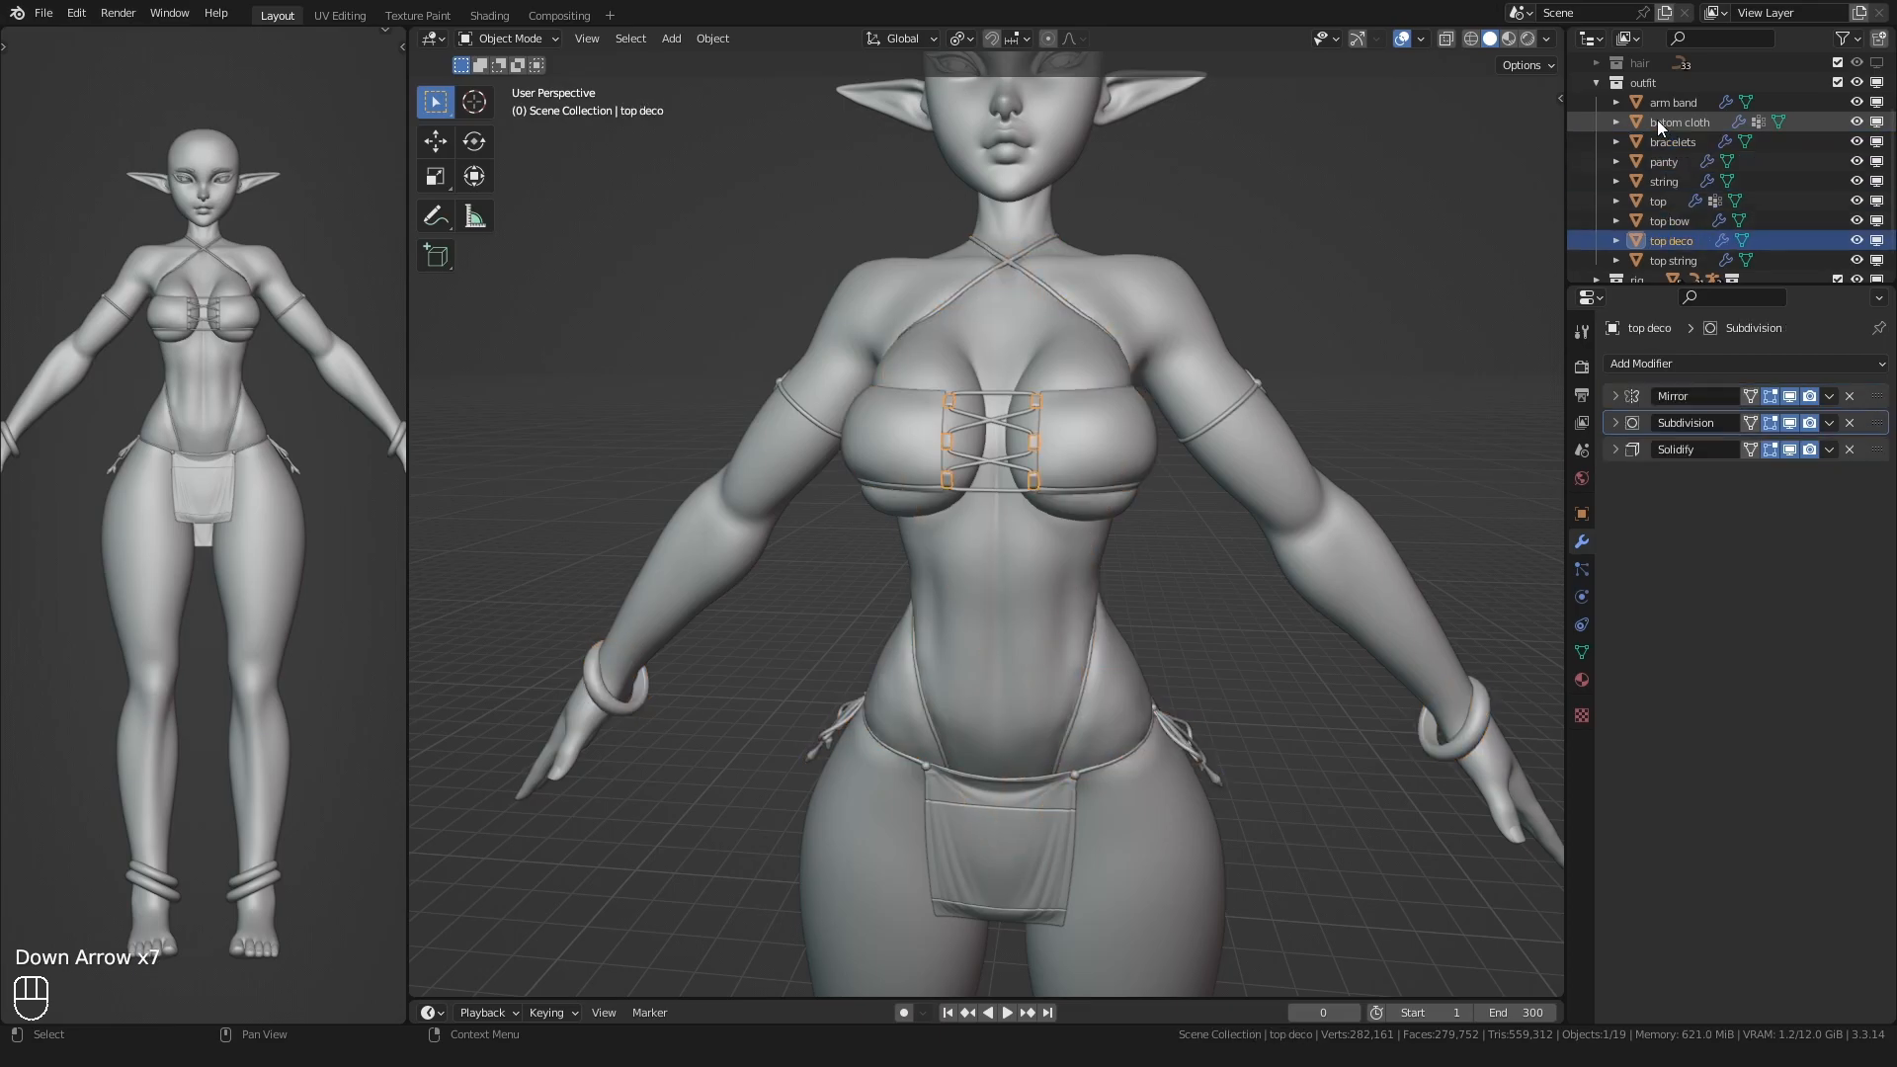
{"action": "key", "text": "Down"}
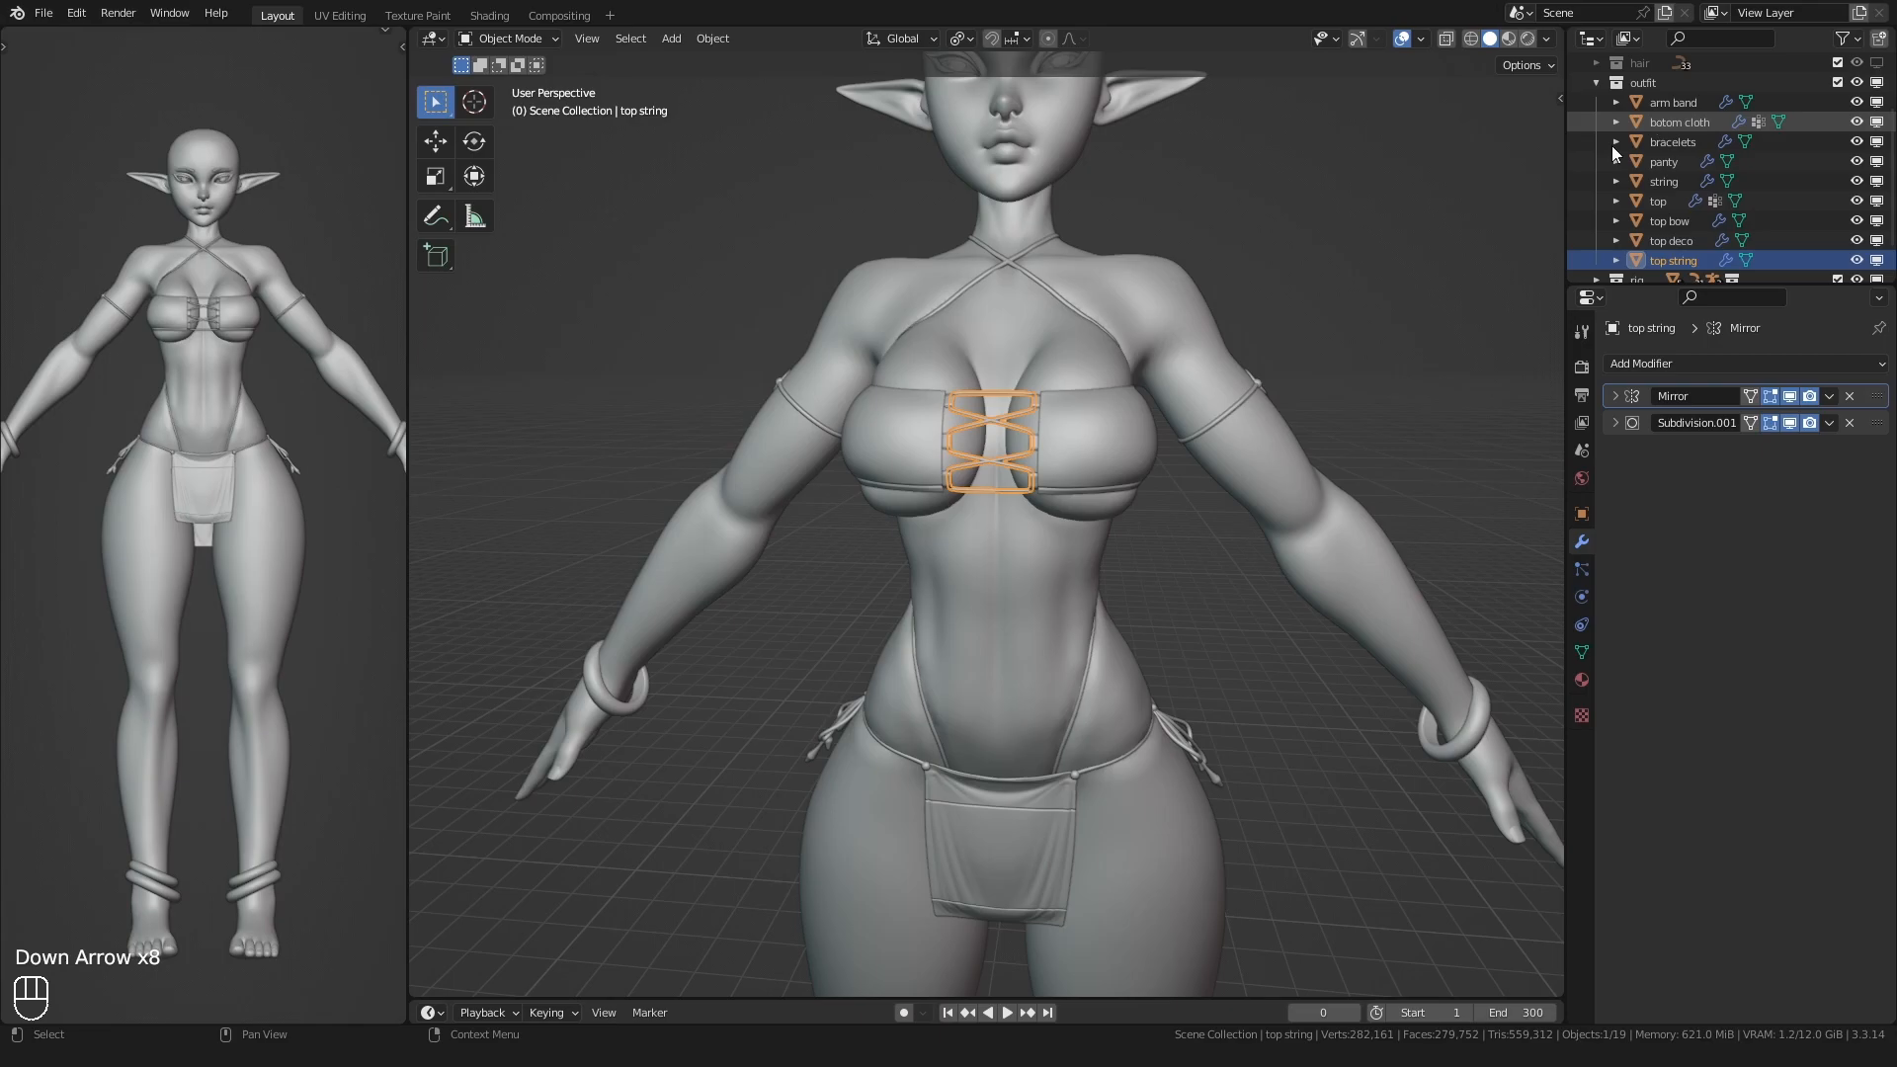
{"action": "left_click", "coordinate": [1108, 447]}
{"action": "left_click", "coordinate": [749, 340]}
{"action": "middle_click_drag", "start_coordinate": [749, 340], "coordinate": [1144, 443]}
{"action": "scroll", "coordinate": [1144, 443], "scroll_direction": "down", "scroll_amount": 2}
{"action": "scroll", "coordinate": [1130, 539], "scroll_direction": "up", "scroll_amount": 3, "text": "shift"}
{"action": "middle_click_drag", "start_coordinate": [1131, 539], "coordinate": [1083, 546]}
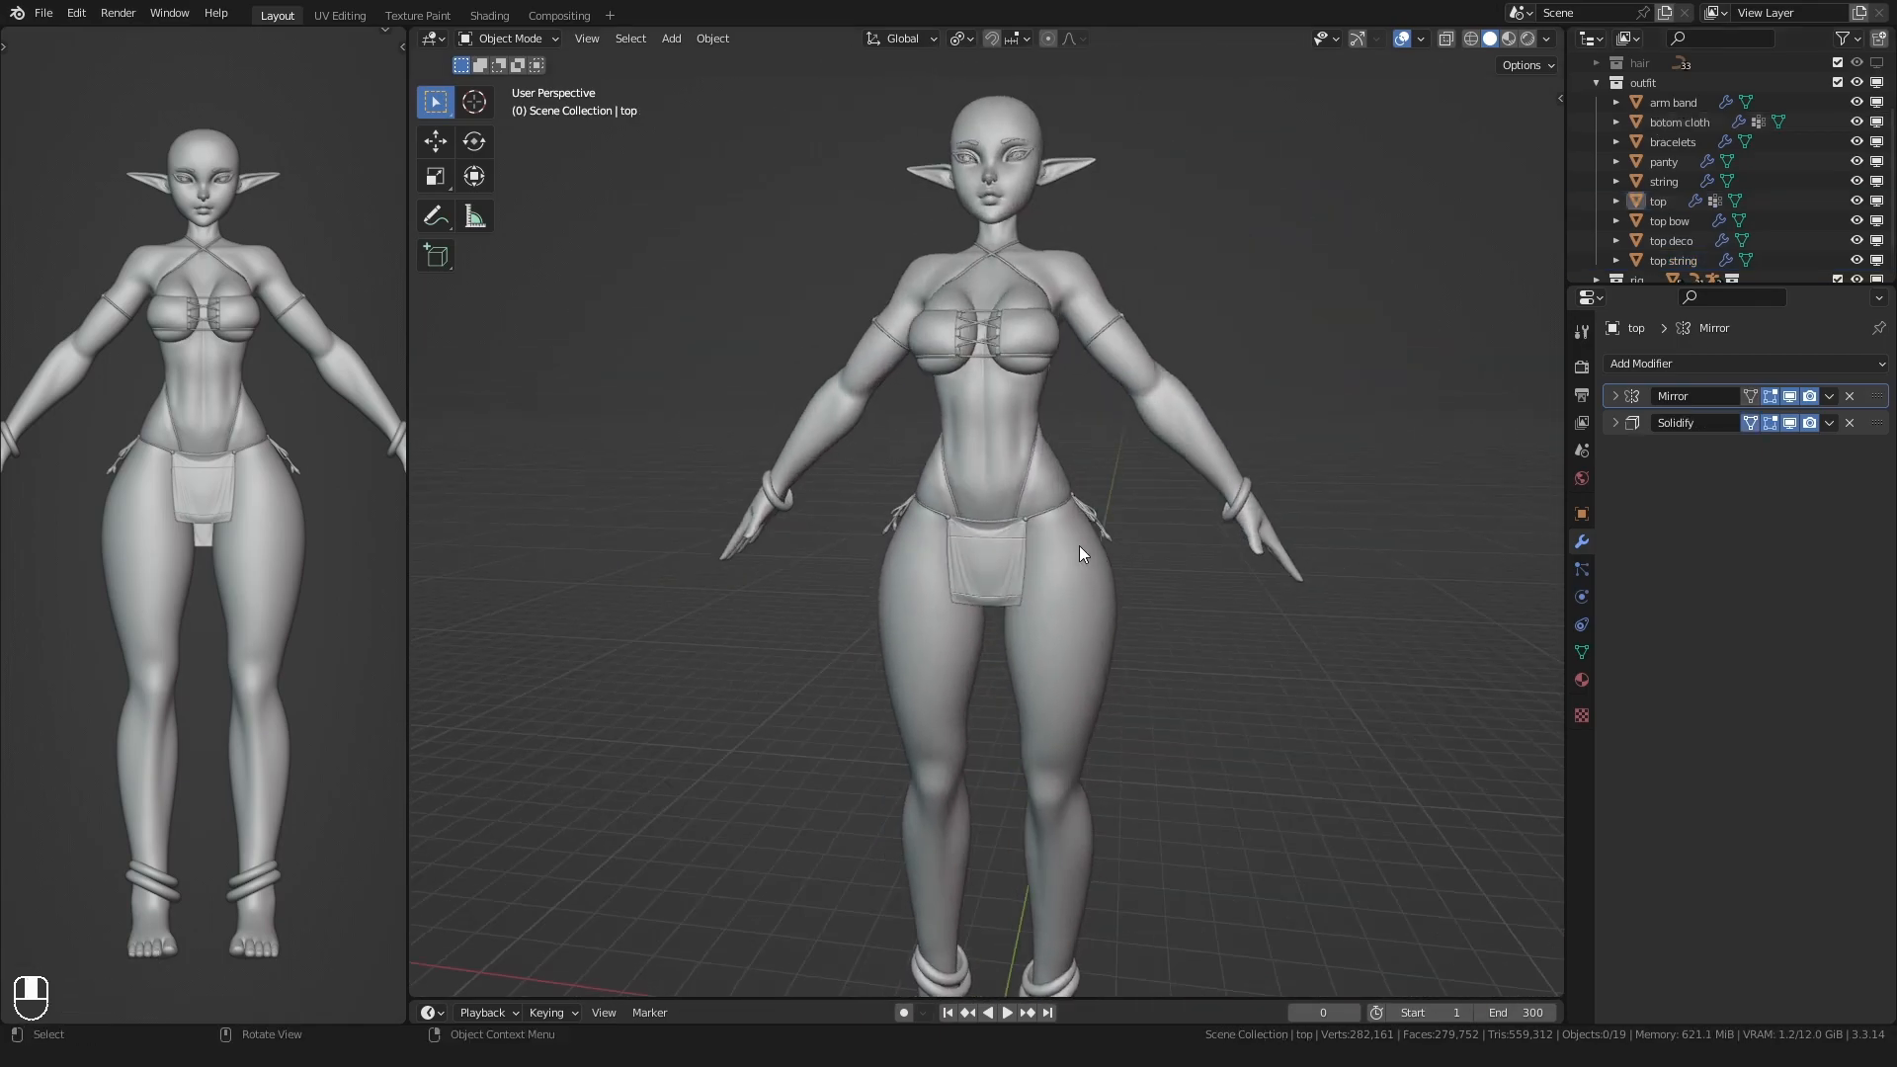
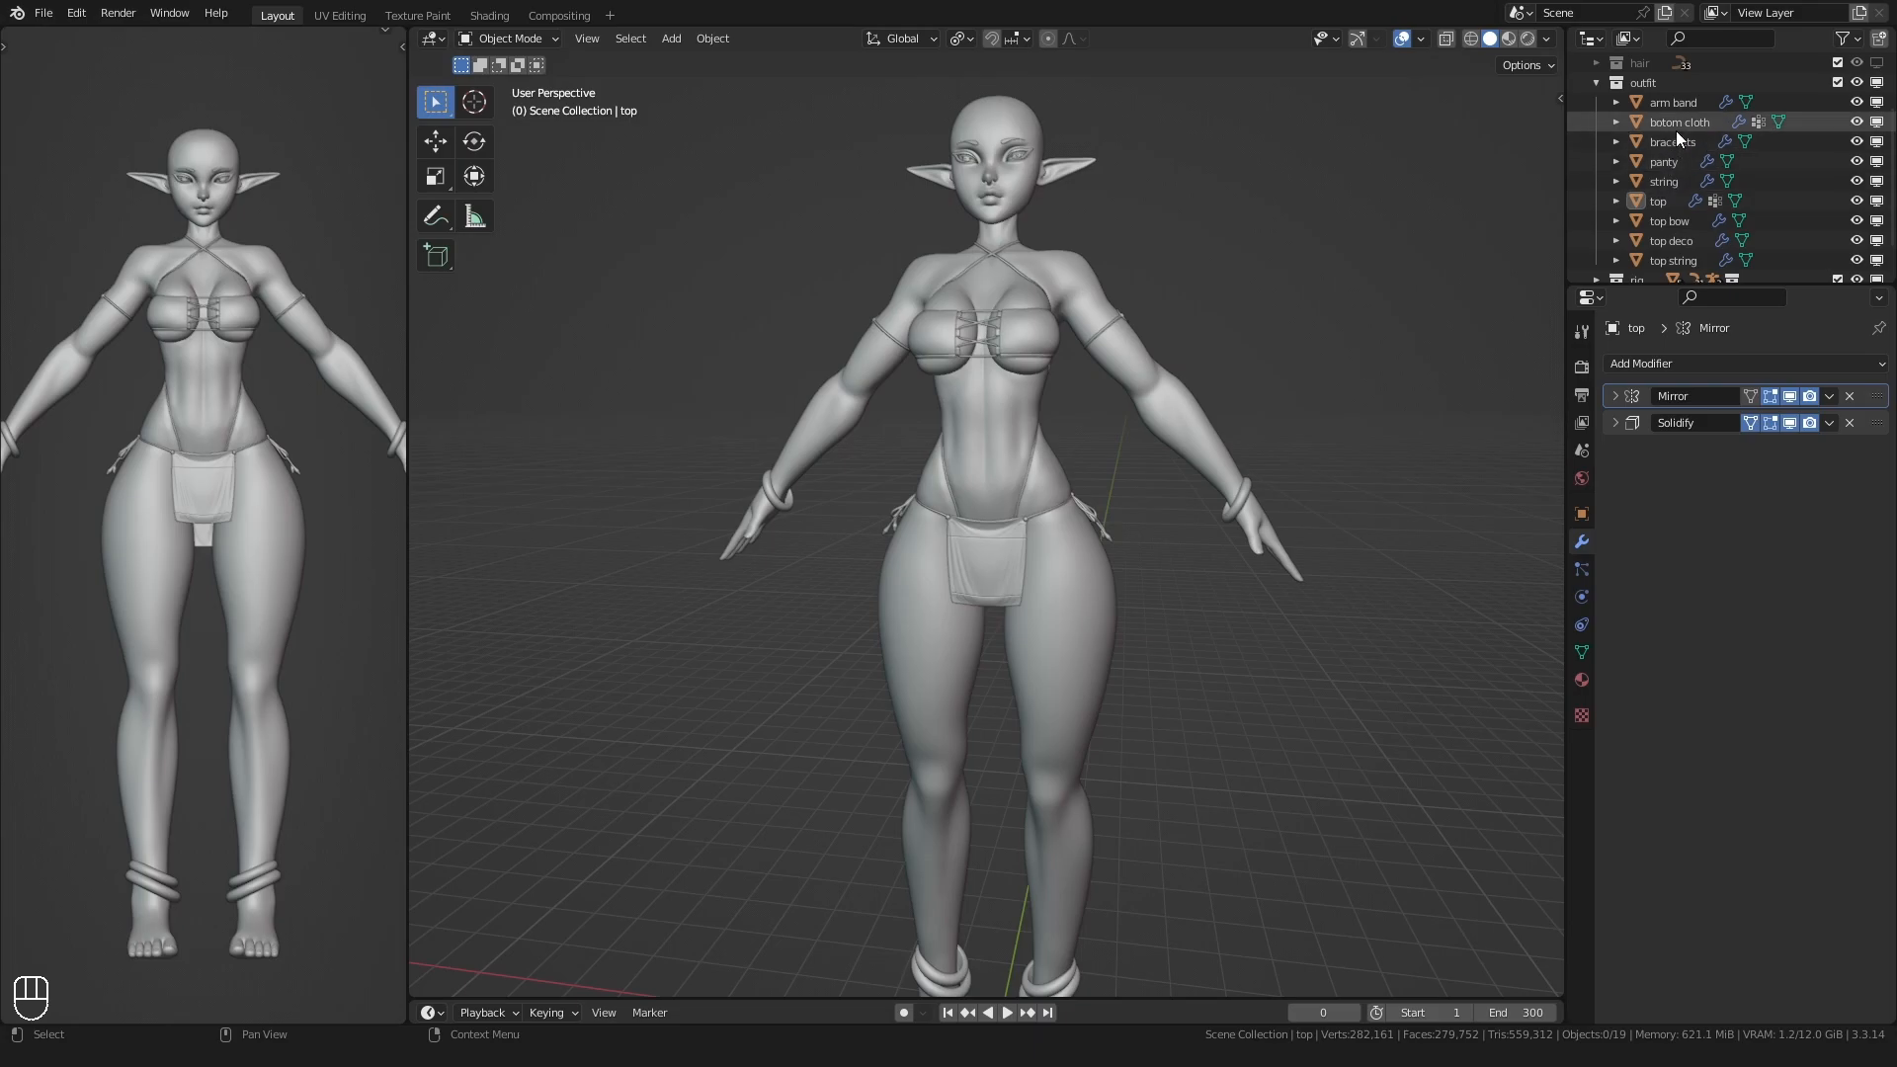
- Save the file and turn on the display of bones in the viewport
{"action": "key", "text": "ctrl+s"}
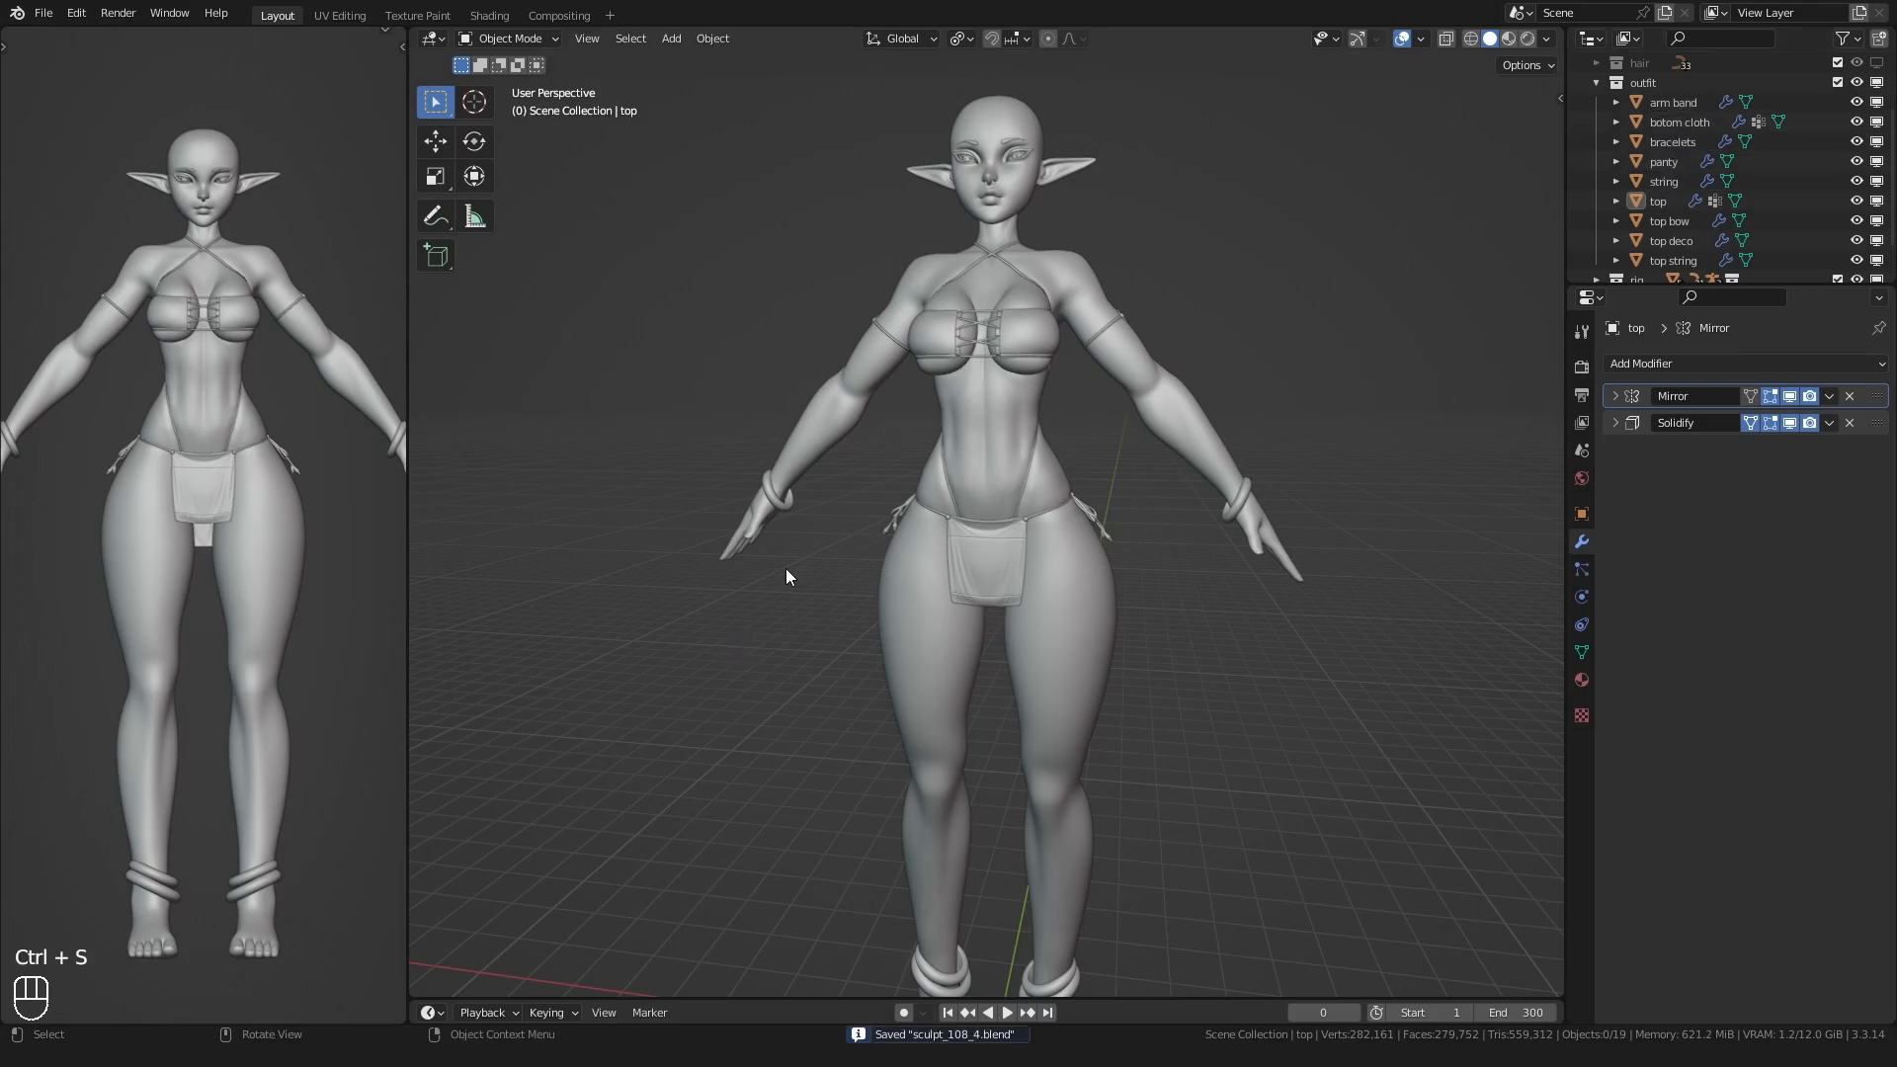
{"action": "key", "text": "q"}
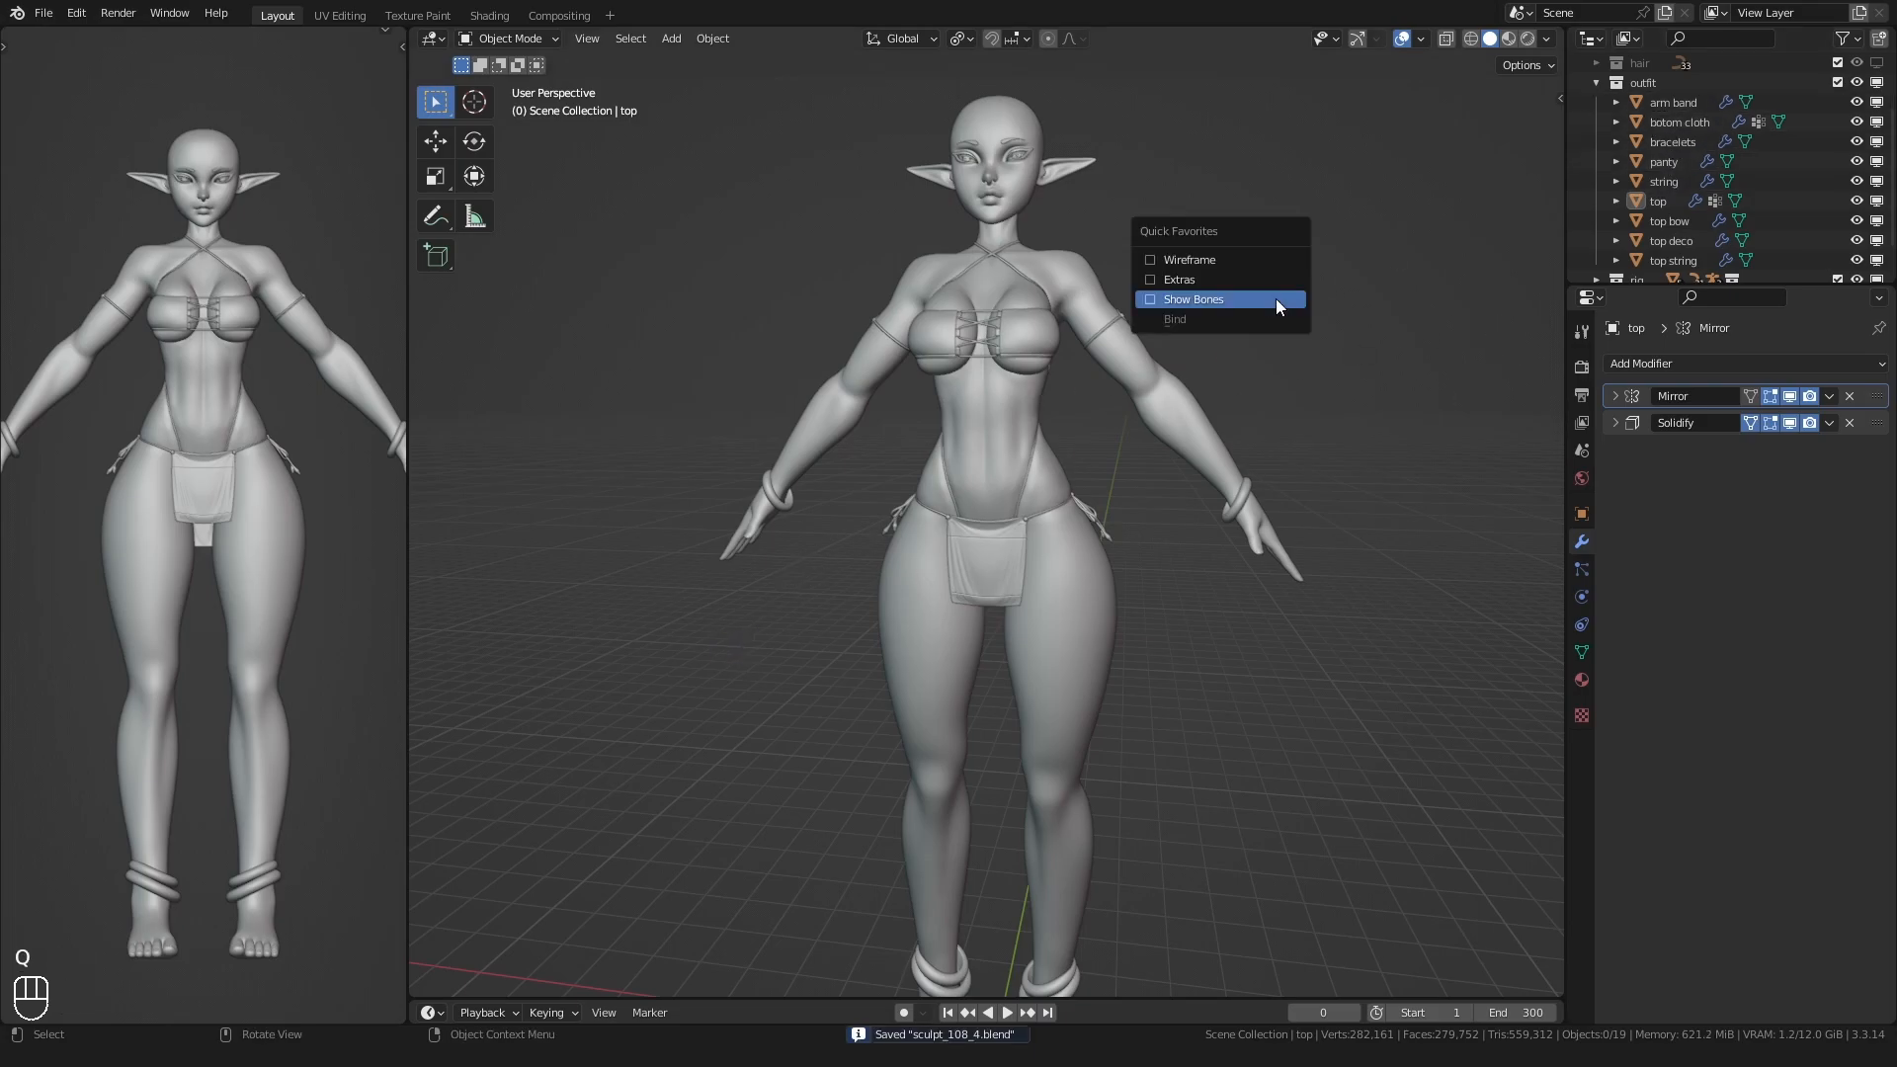
{"action": "left_click", "coordinate": [1277, 299]}
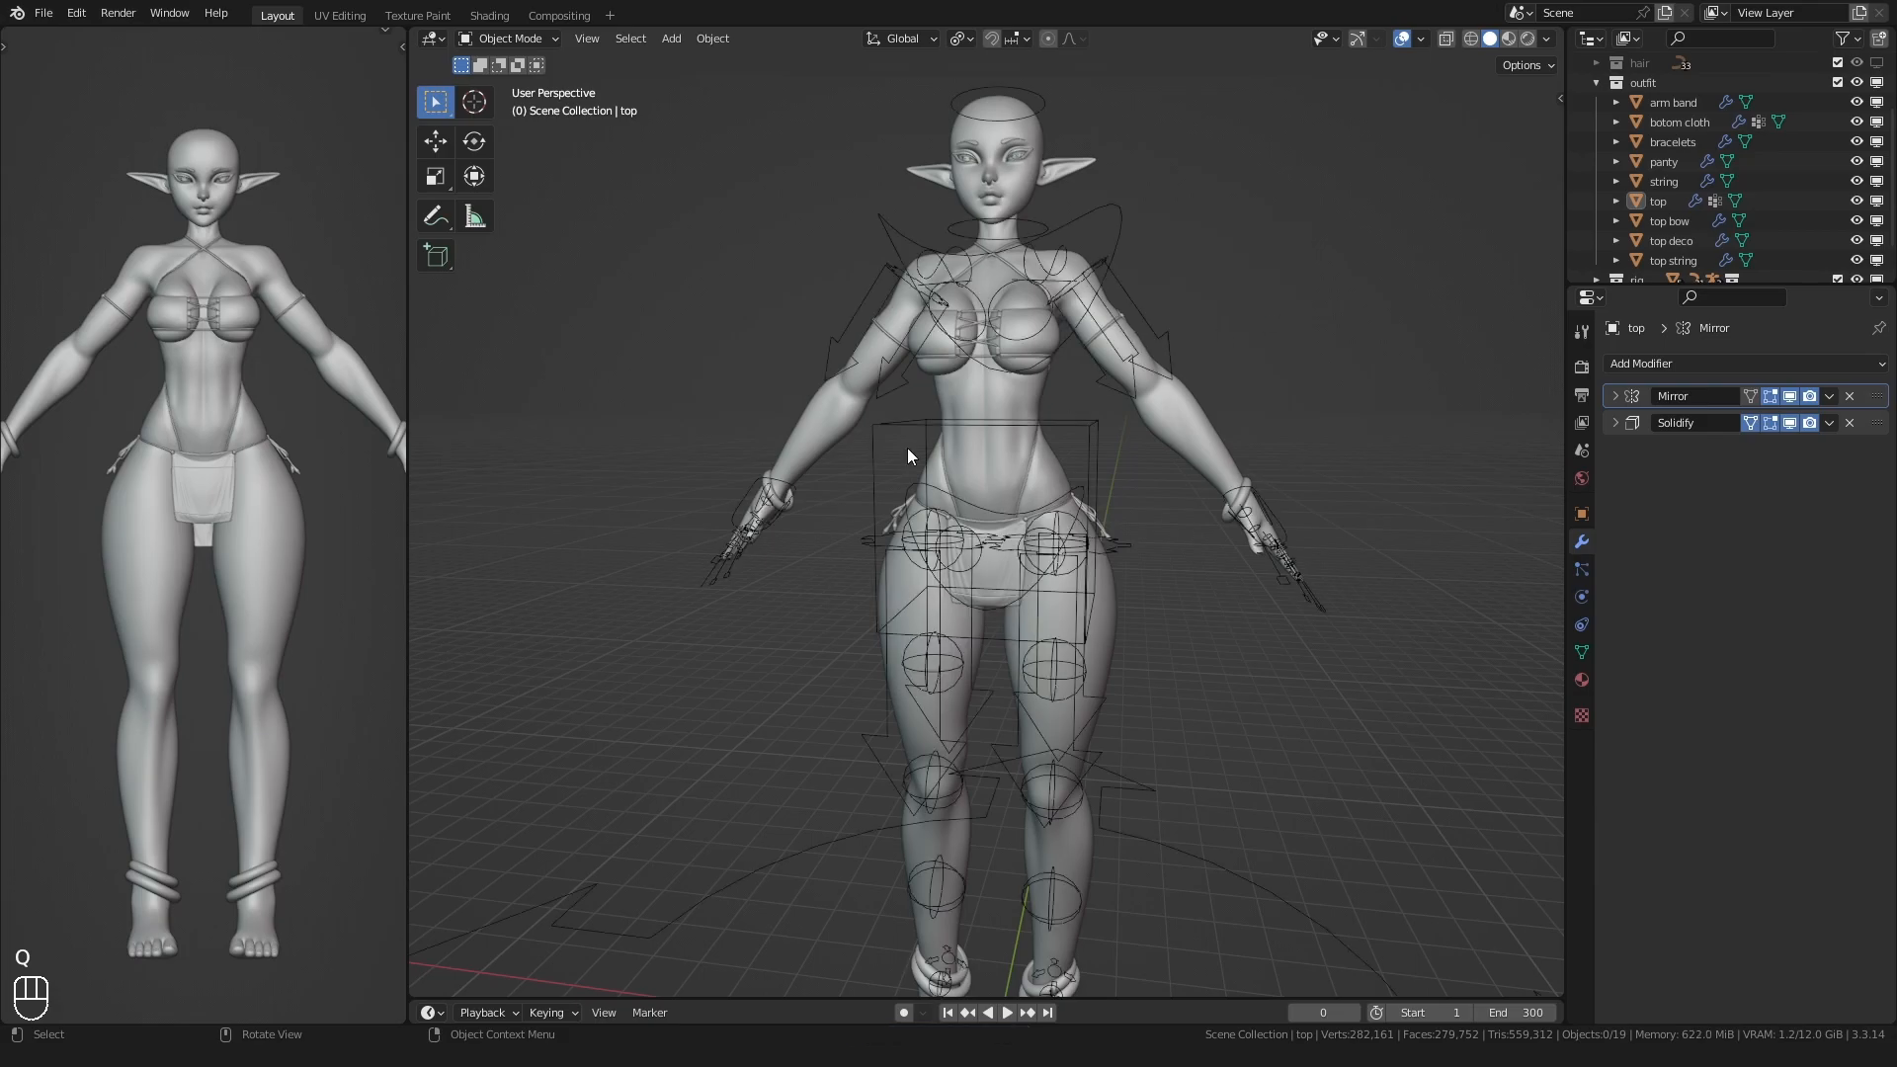
- Parent all objects of the outfit collection to the rig with automatic weights
{"action": "right_click", "coordinate": [1640, 87]}
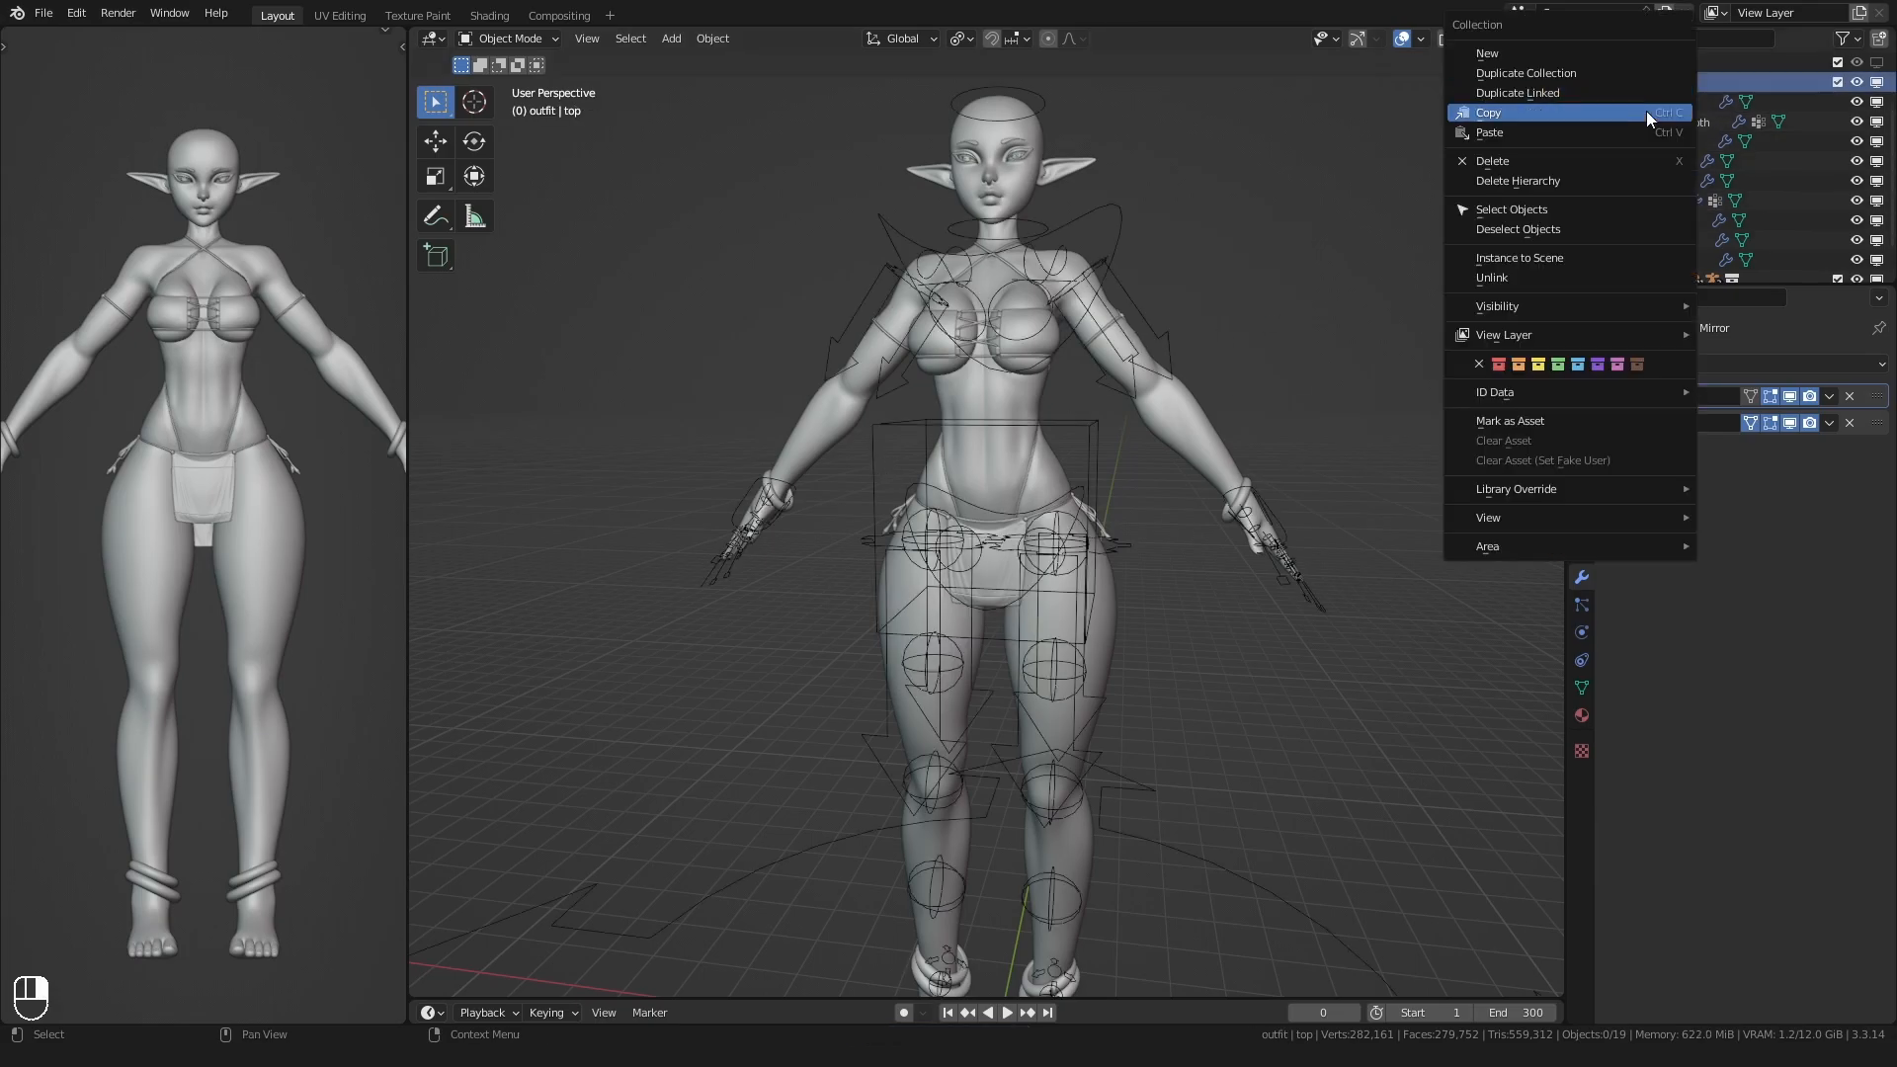
{"action": "left_click", "coordinate": [1561, 225]}
{"action": "scroll", "coordinate": [864, 415], "scroll_direction": "up", "scroll_amount": 2}
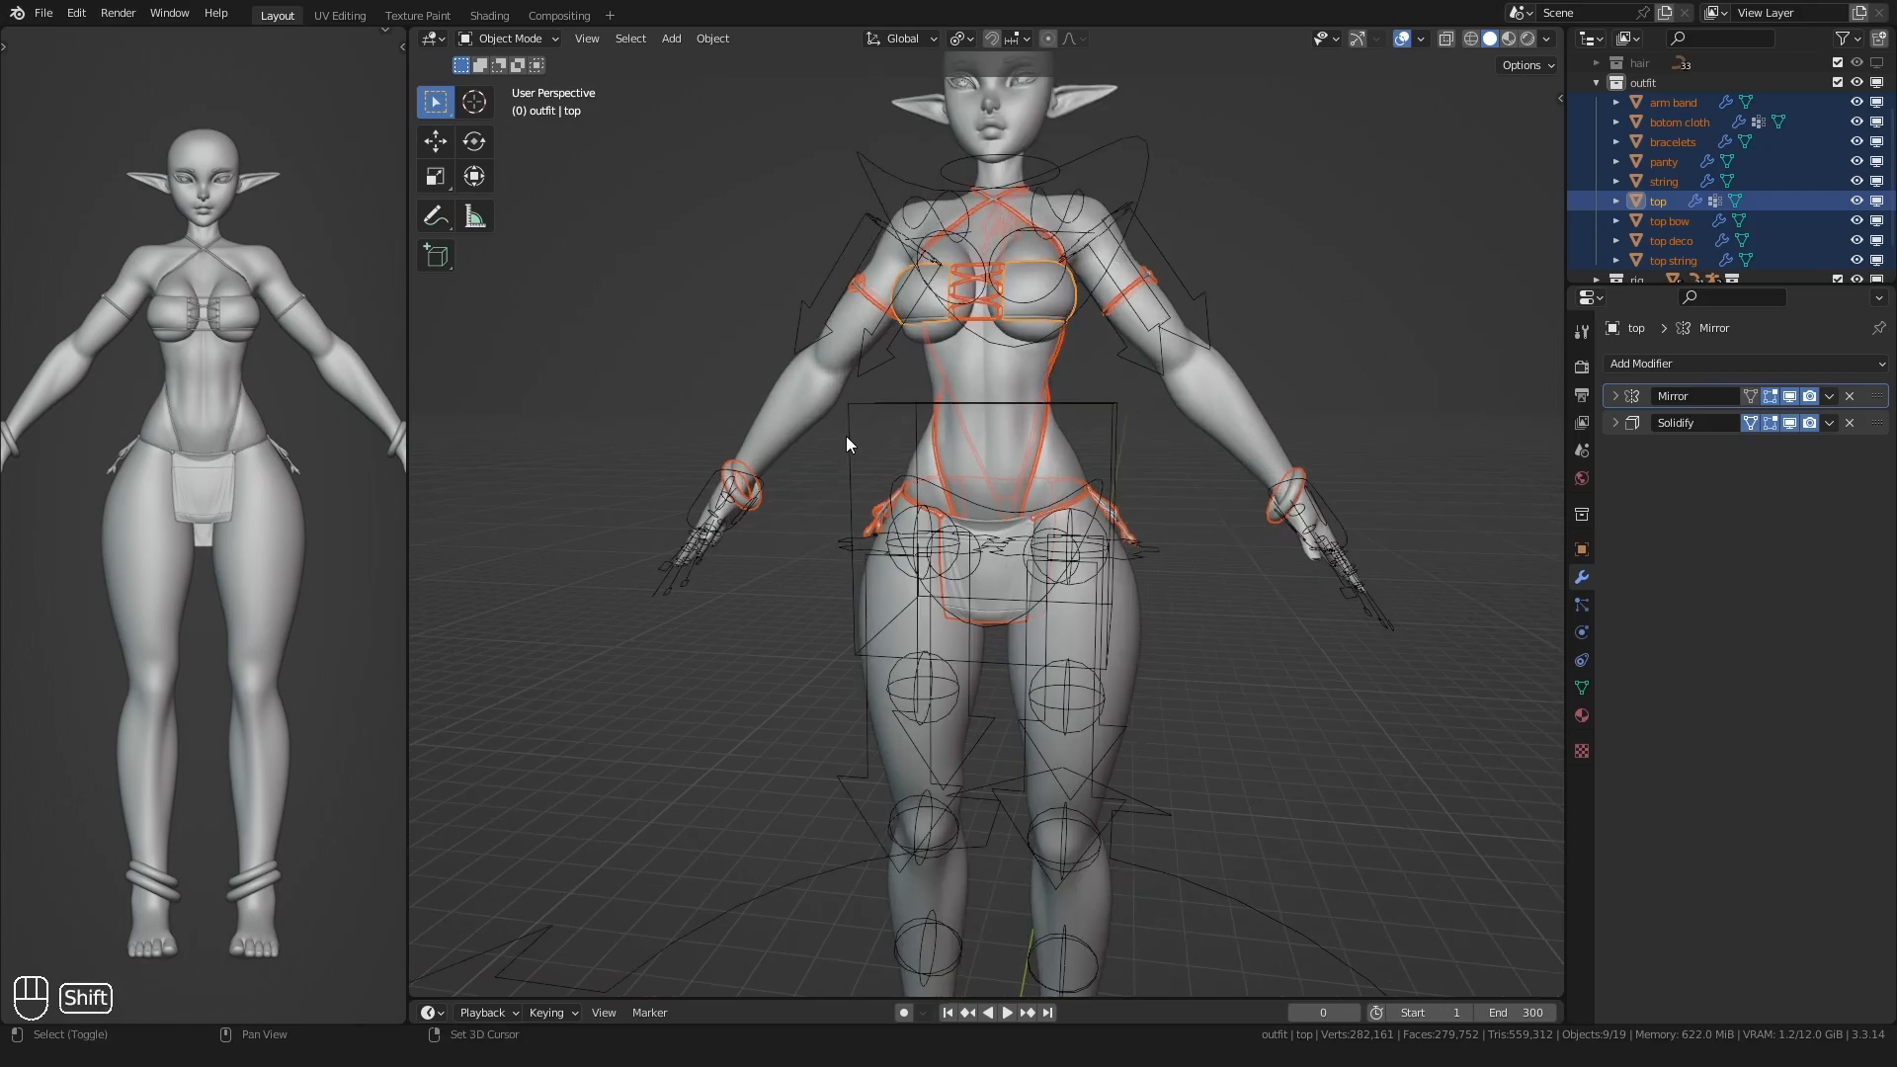
{"action": "left_click", "coordinate": [805, 471], "text": "shift"}
{"action": "key", "text": "ctrl+p"}
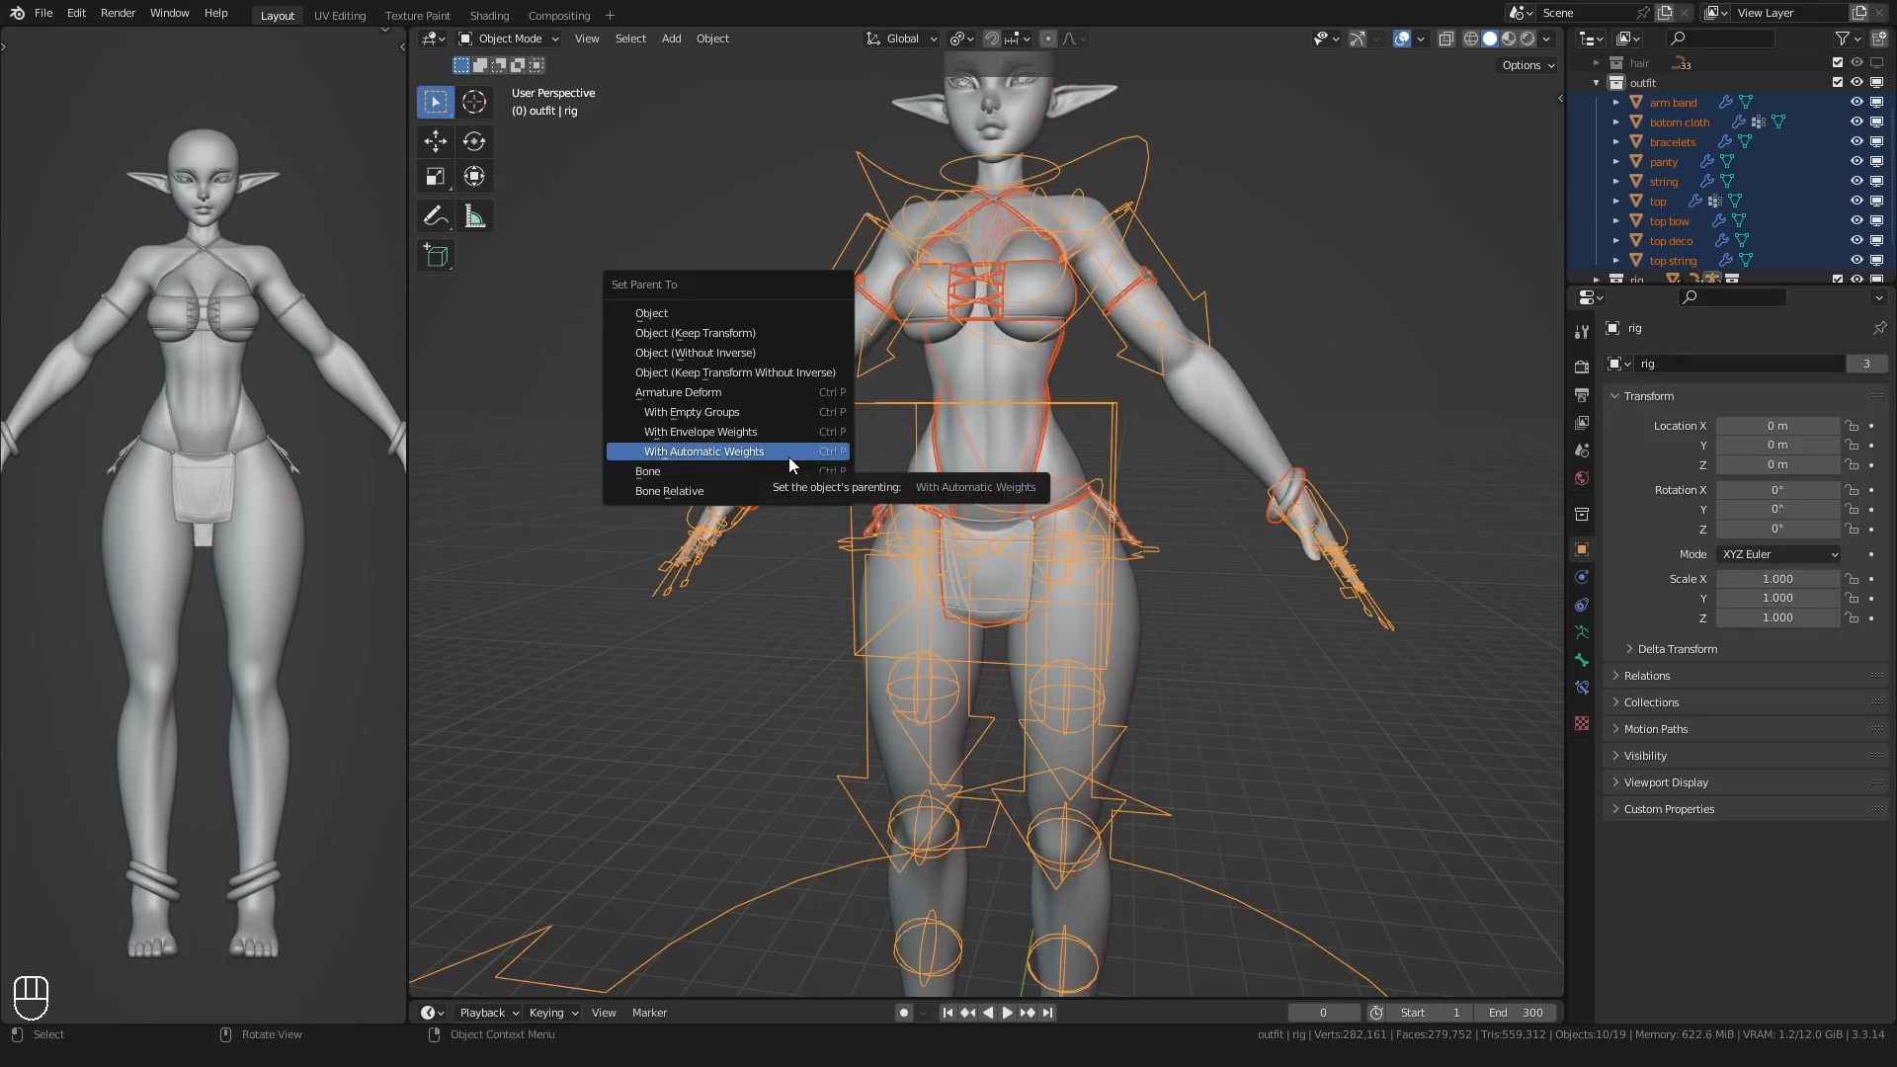
{"action": "left_click", "coordinate": [710, 454]}
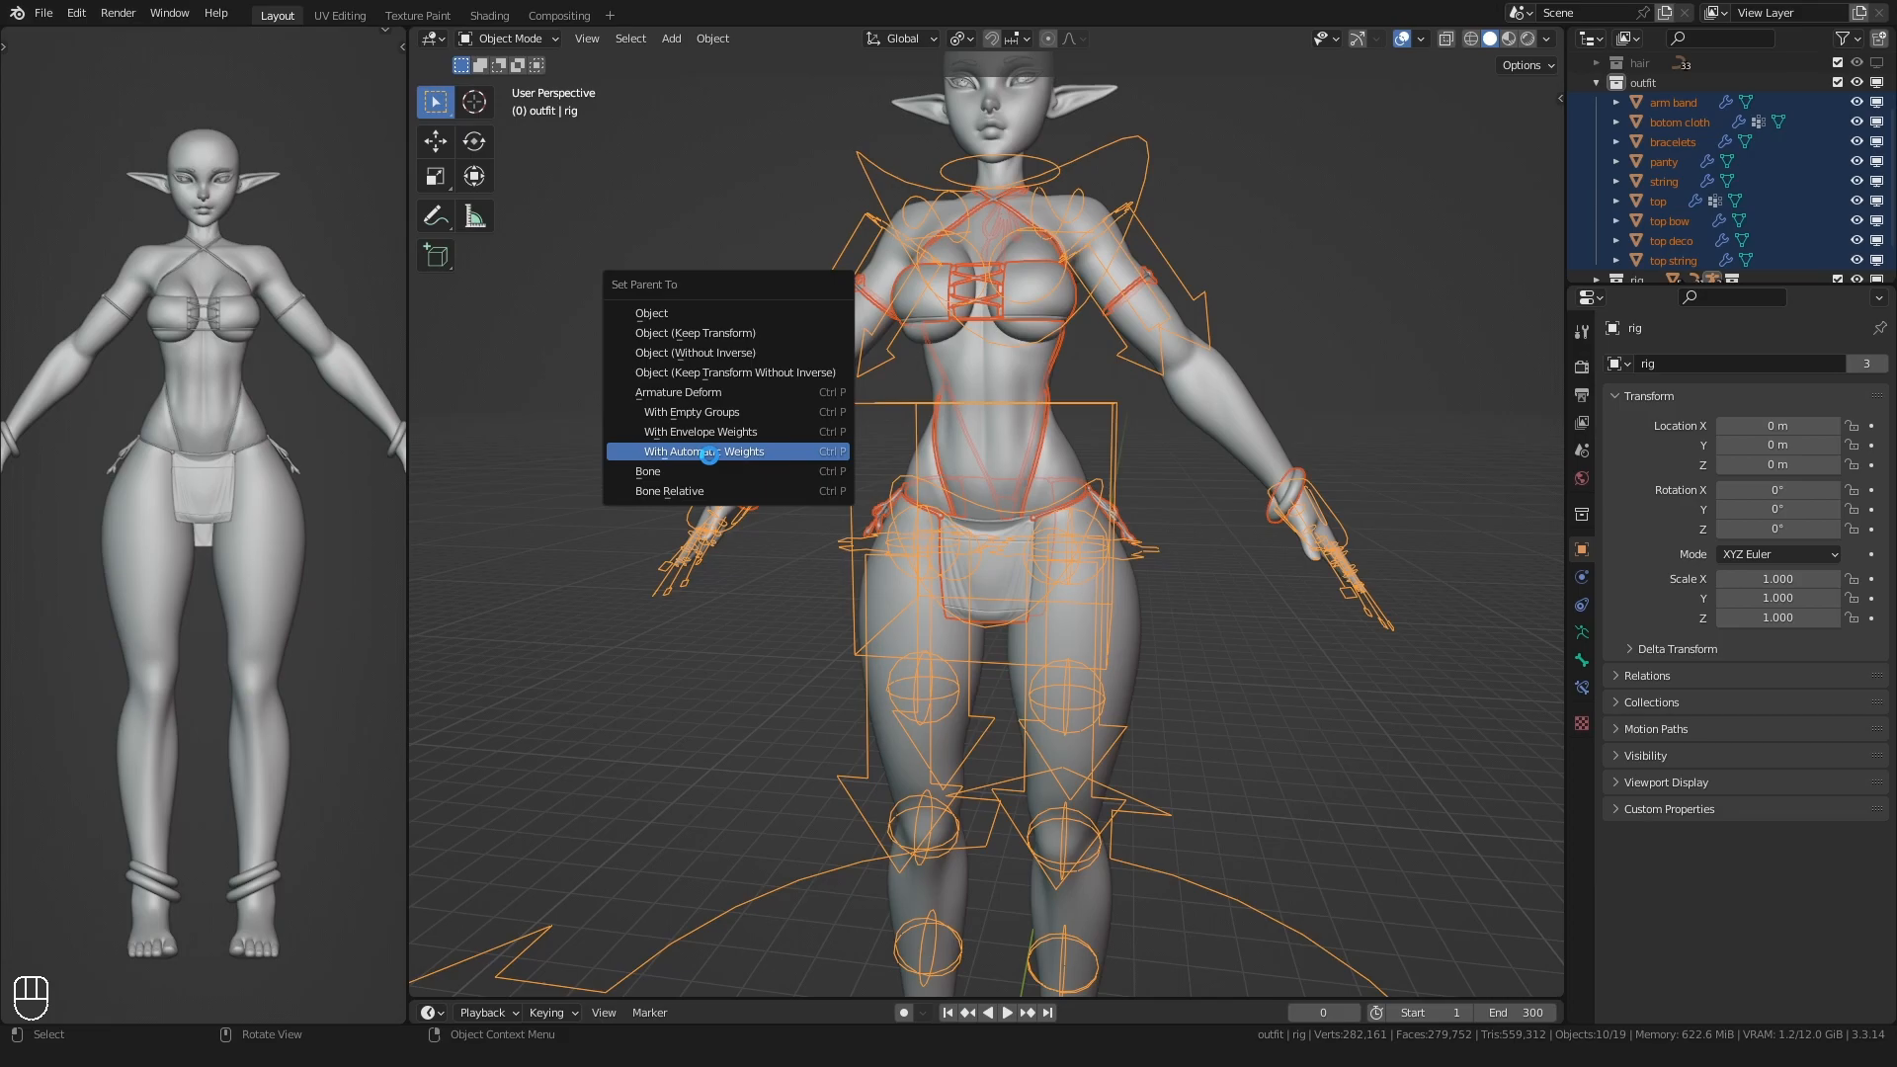
- Hide the bones in the viewport while keeping the outfit objects selected
{"action": "scroll", "coordinate": [710, 455], "scroll_direction": "down", "scroll_amount": 1}
{"action": "middle_click_drag", "start_coordinate": [751, 464], "coordinate": [783, 462], "text": "shift"}
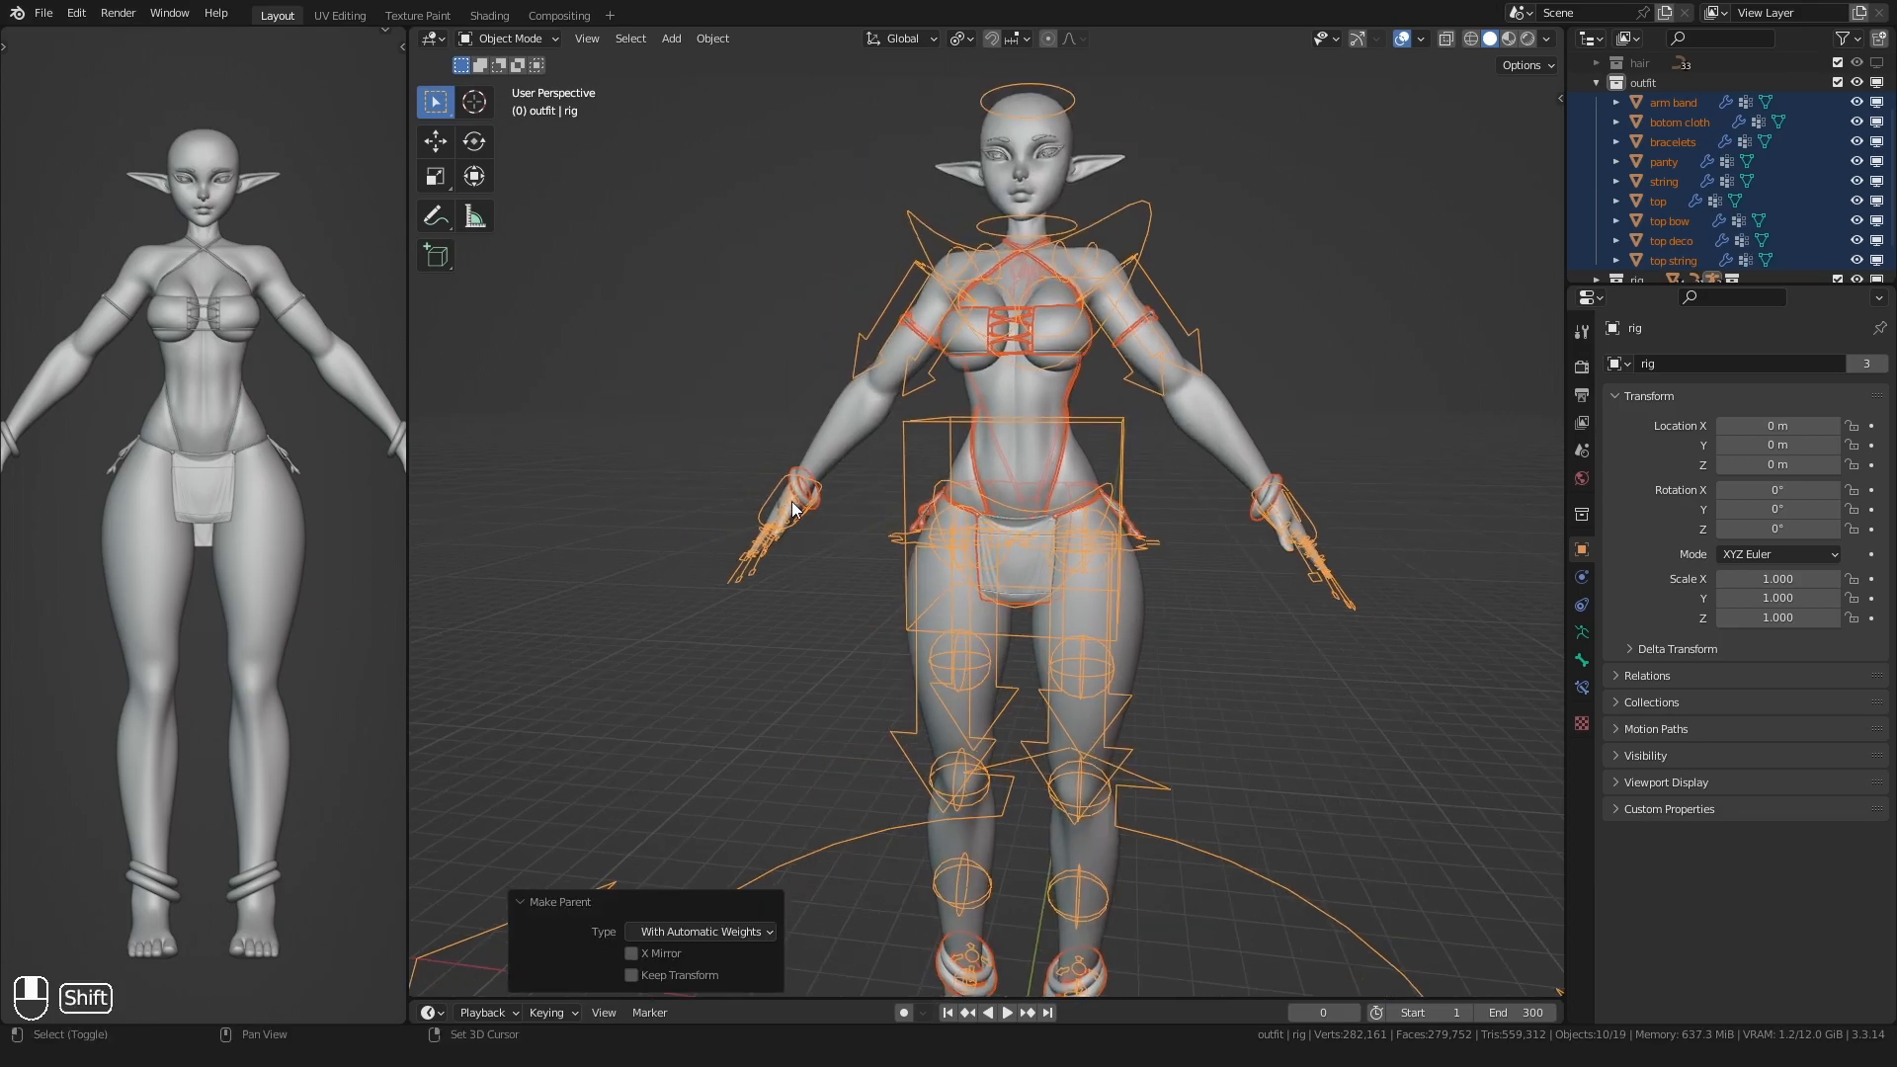
{"action": "scroll", "coordinate": [830, 457], "scroll_direction": "up", "scroll_amount": 1}
{"action": "left_click_drag", "start_coordinate": [876, 457], "coordinate": [900, 426], "text": "ctrl"}
{"action": "key", "text": "q"}
{"action": "left_click", "coordinate": [816, 484]}
{"action": "middle_click_drag", "start_coordinate": [856, 476], "coordinate": [921, 448], "text": "shift"}
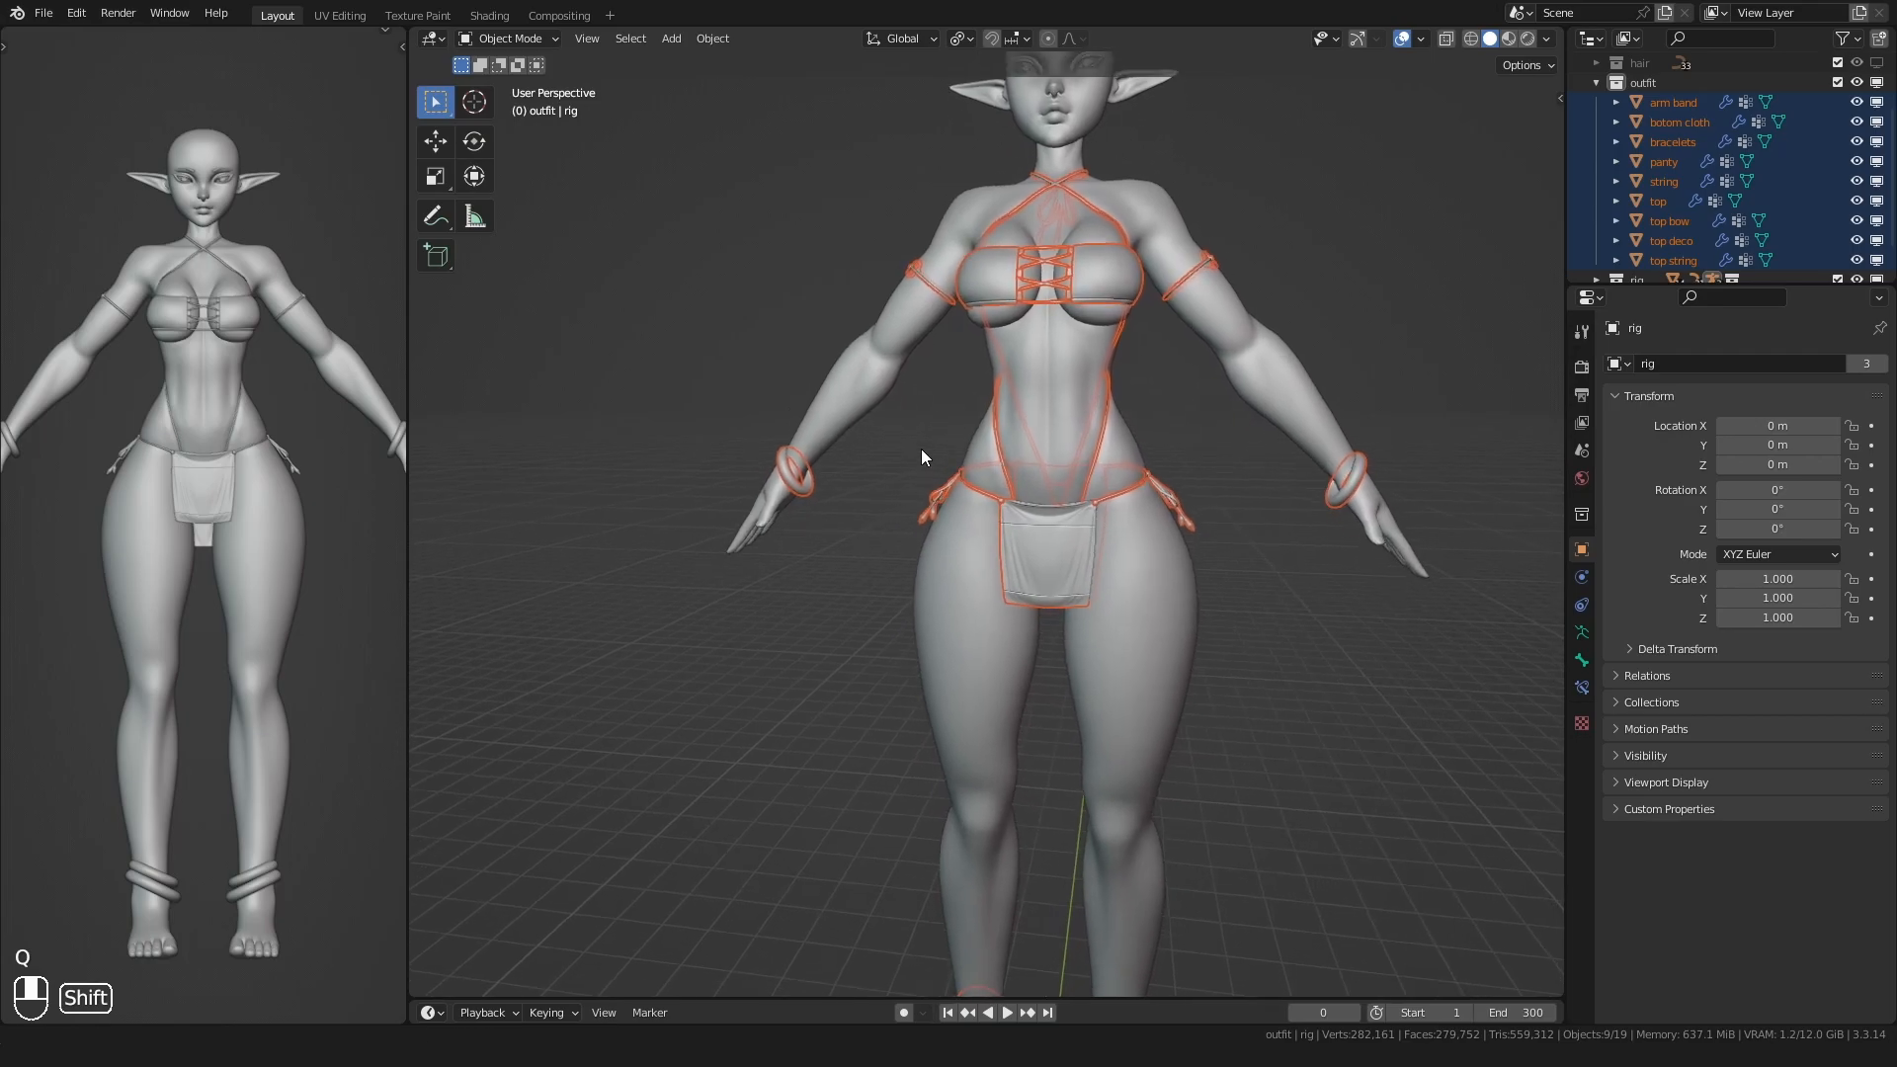
- Add the body retopo mesh to the selection as the active object and use Transfer Mesh Data to copy its vertex groups to the outfit
{"action": "left_click", "coordinate": [872, 370], "text": "shift"}
{"action": "key", "text": "space"}
{"action": "type", "text": "tra mesh"}
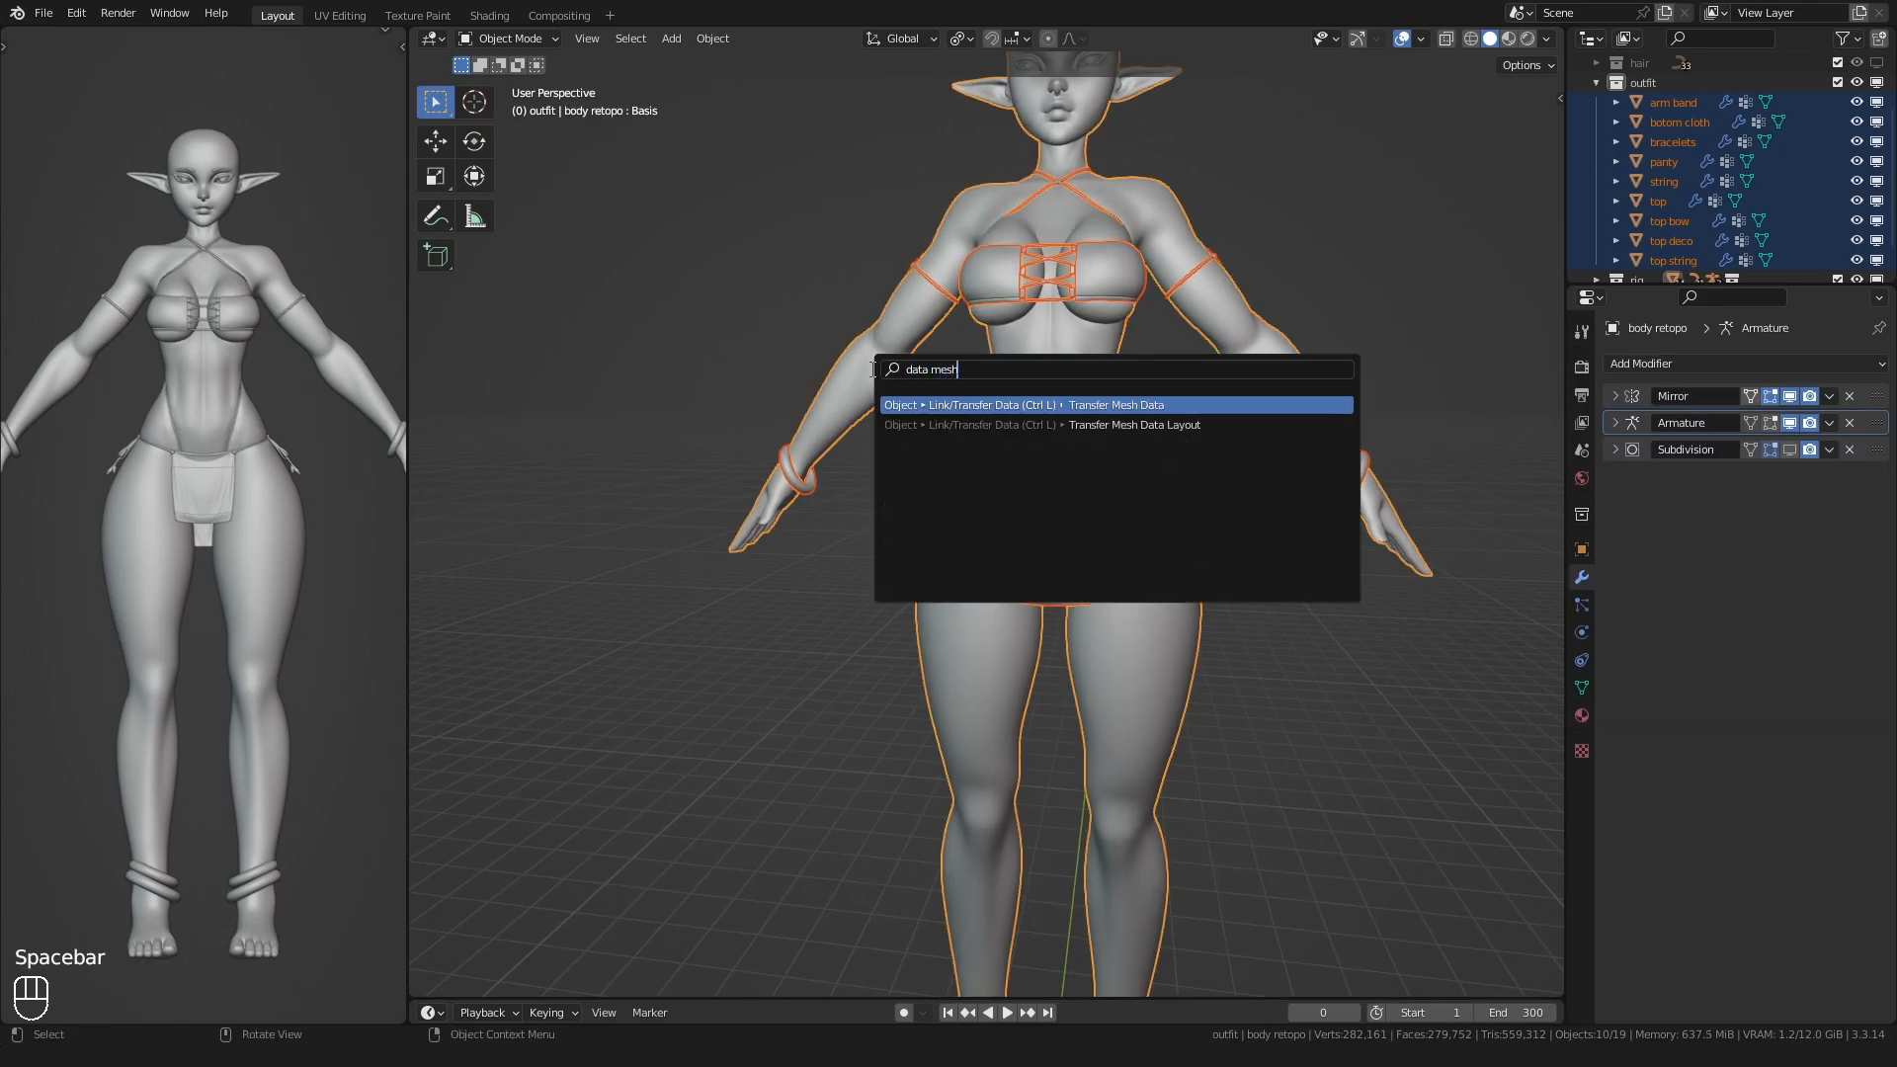
{"action": "key", "text": "Return"}
{"action": "left_click", "coordinate": [449, 407]}
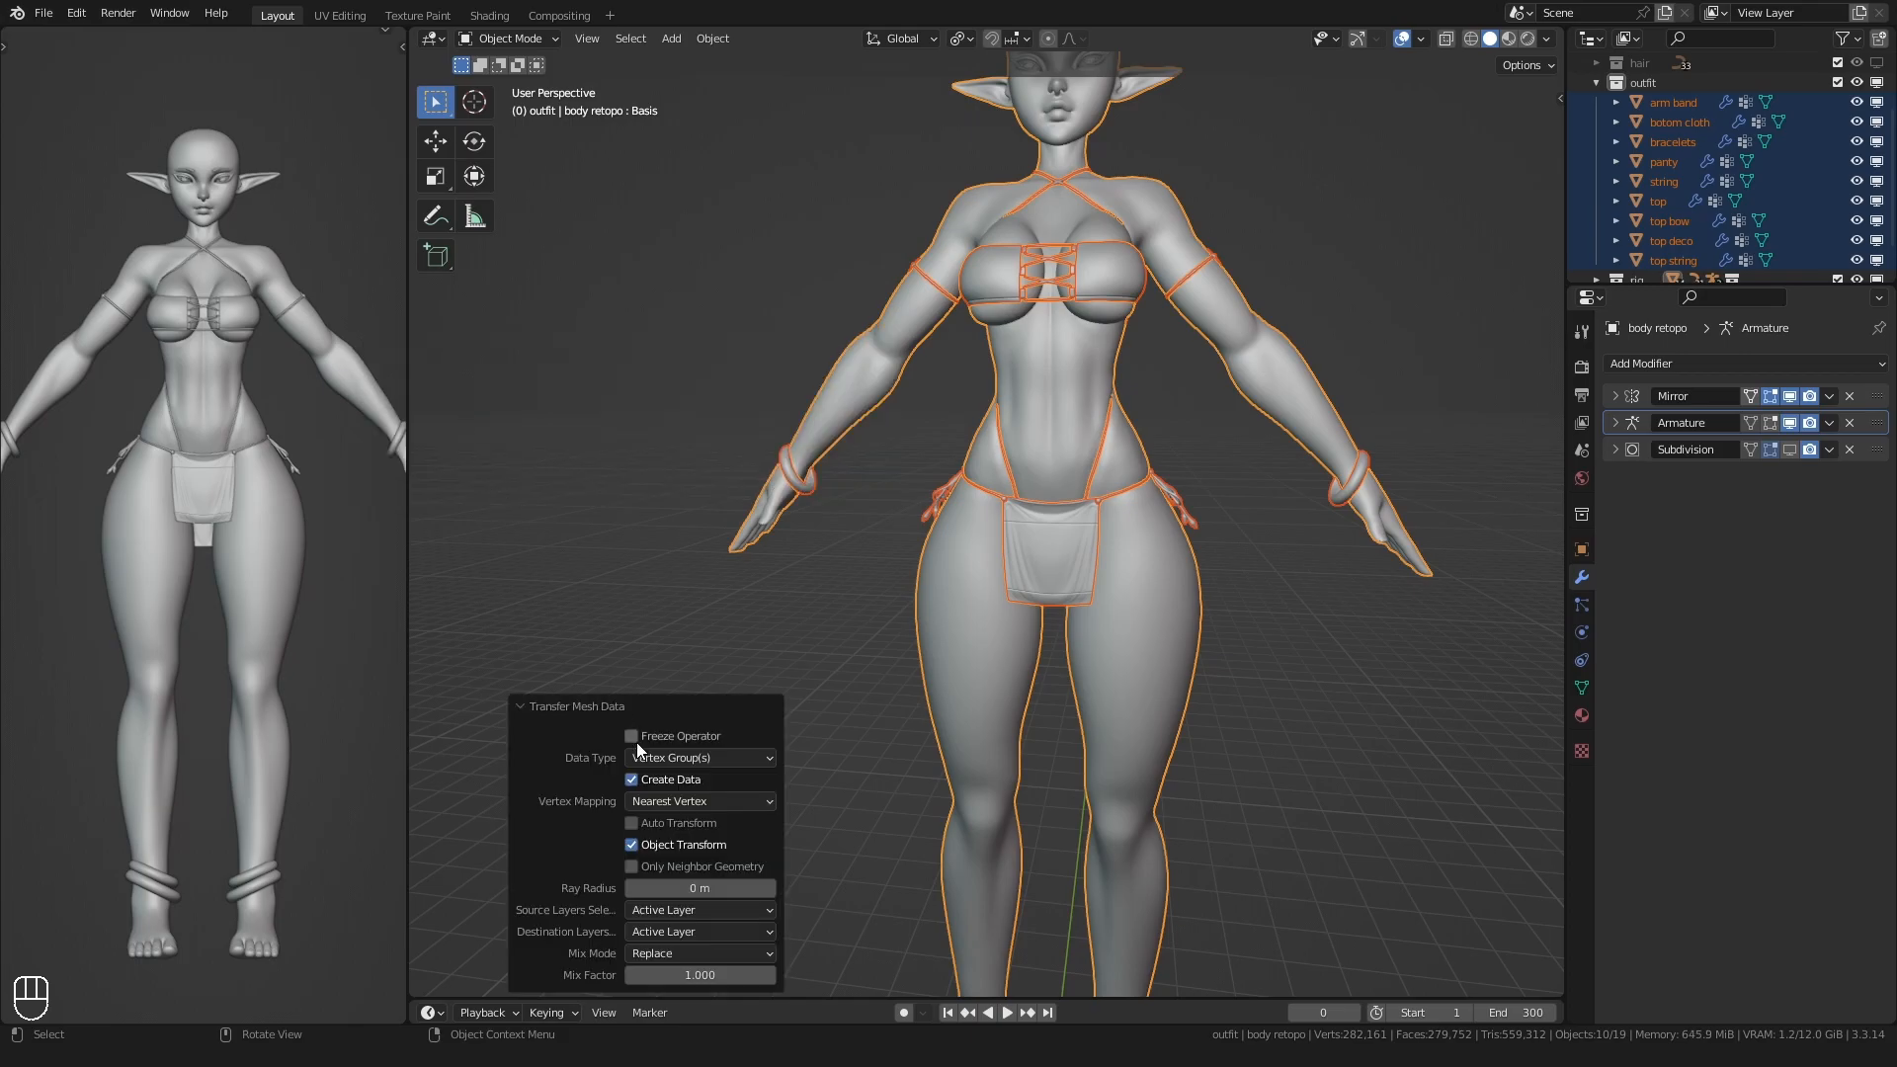
- Adjust the transfer's source layer selection and set the vertex mapping to Nearest Face Interpolated
{"action": "left_click", "coordinate": [627, 906]}
{"action": "left_click", "coordinate": [649, 868]}
{"action": "left_click", "coordinate": [665, 799]}
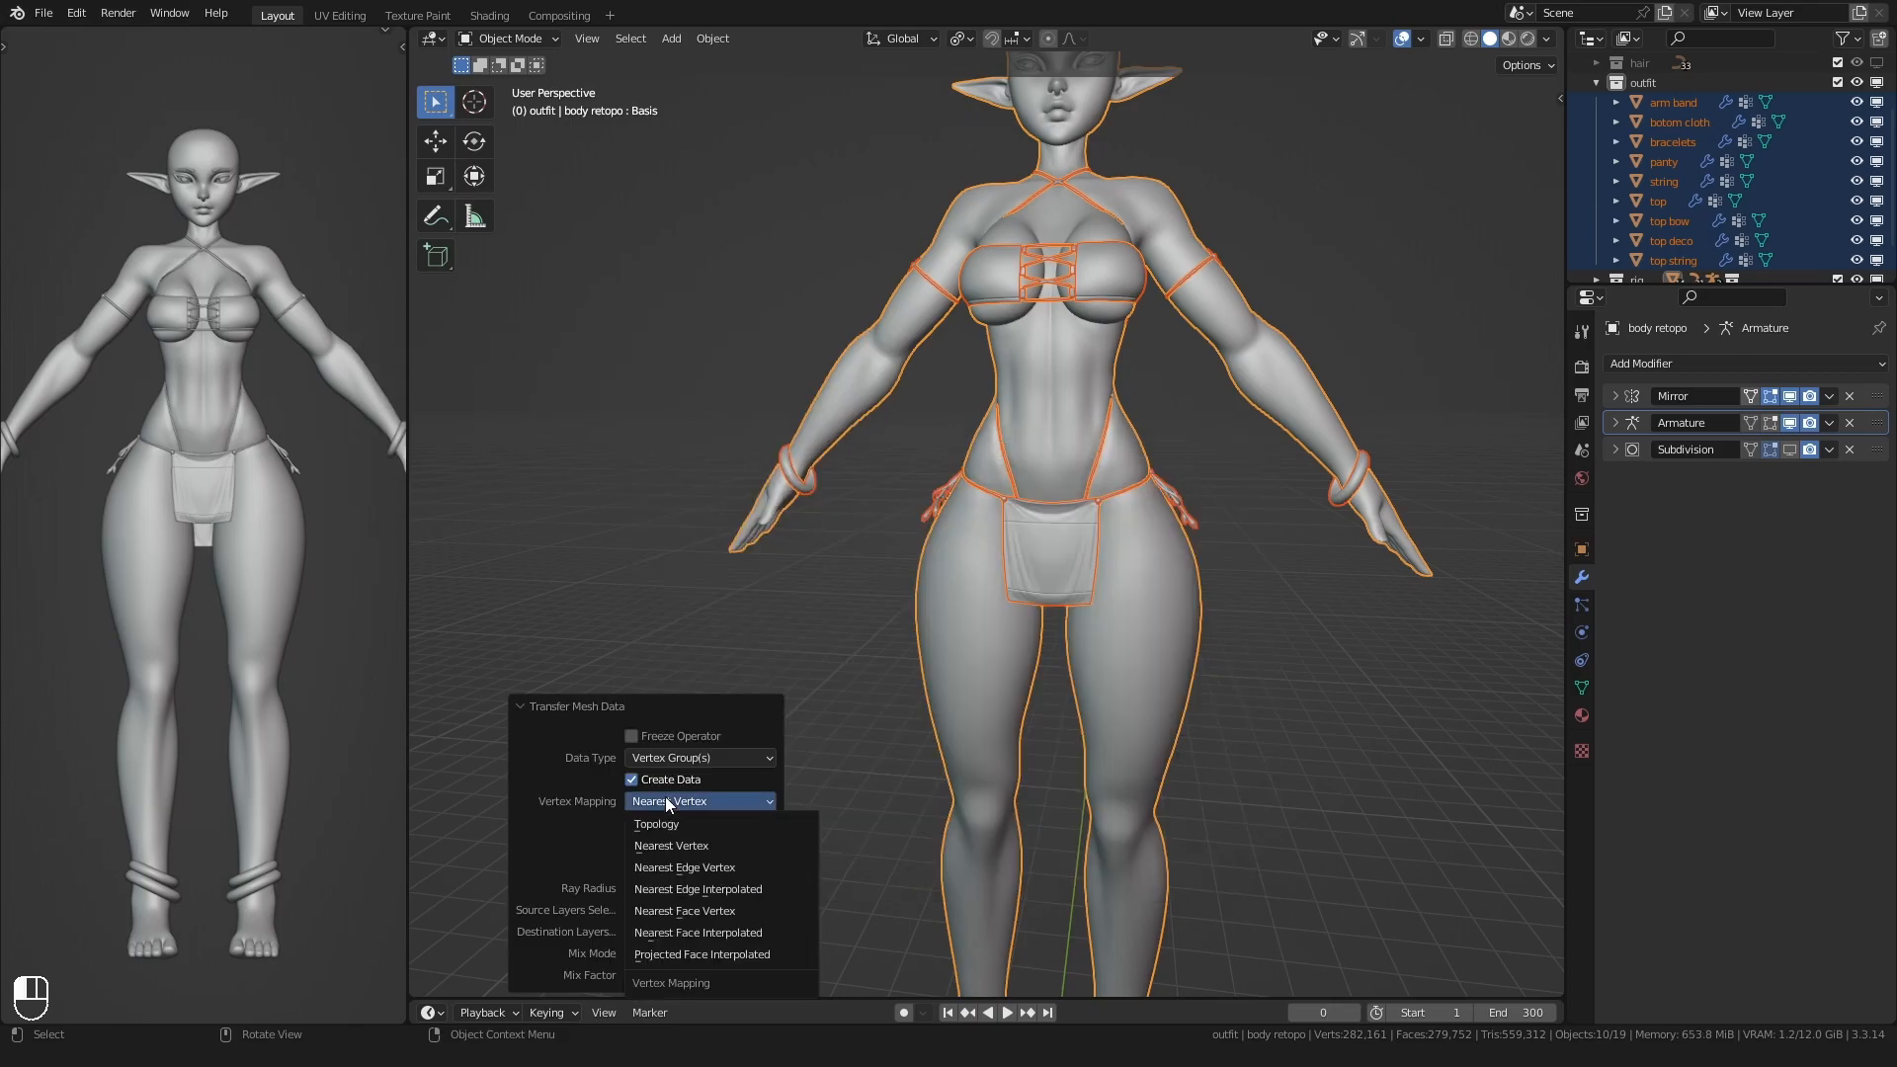
{"action": "left_click", "coordinate": [728, 932]}
{"action": "left_click", "coordinate": [853, 596]}
- Move the arm band's Armature modifier up the stack, above its last modifier
{"action": "scroll", "coordinate": [853, 597], "scroll_direction": "down", "scroll_amount": 1}
{"action": "scroll", "coordinate": [856, 603], "scroll_direction": "down", "scroll_amount": 1}
{"action": "middle_click_drag", "start_coordinate": [859, 605], "coordinate": [847, 570], "text": "shift"}
{"action": "scroll", "coordinate": [847, 569], "scroll_direction": "up", "scroll_amount": 1}
{"action": "left_click", "coordinate": [929, 574]}
{"action": "middle_click_drag", "start_coordinate": [1014, 592], "coordinate": [966, 617], "text": "shift"}
{"action": "left_click", "coordinate": [1663, 106]}
{"action": "left_click", "coordinate": [1616, 451]}
{"action": "left_click_drag", "start_coordinate": [1876, 452], "coordinate": [1871, 419]}
- Move the botom cloth's Armature modifier above Multires, to the start of its stack
{"action": "left_click", "coordinate": [1679, 121]}
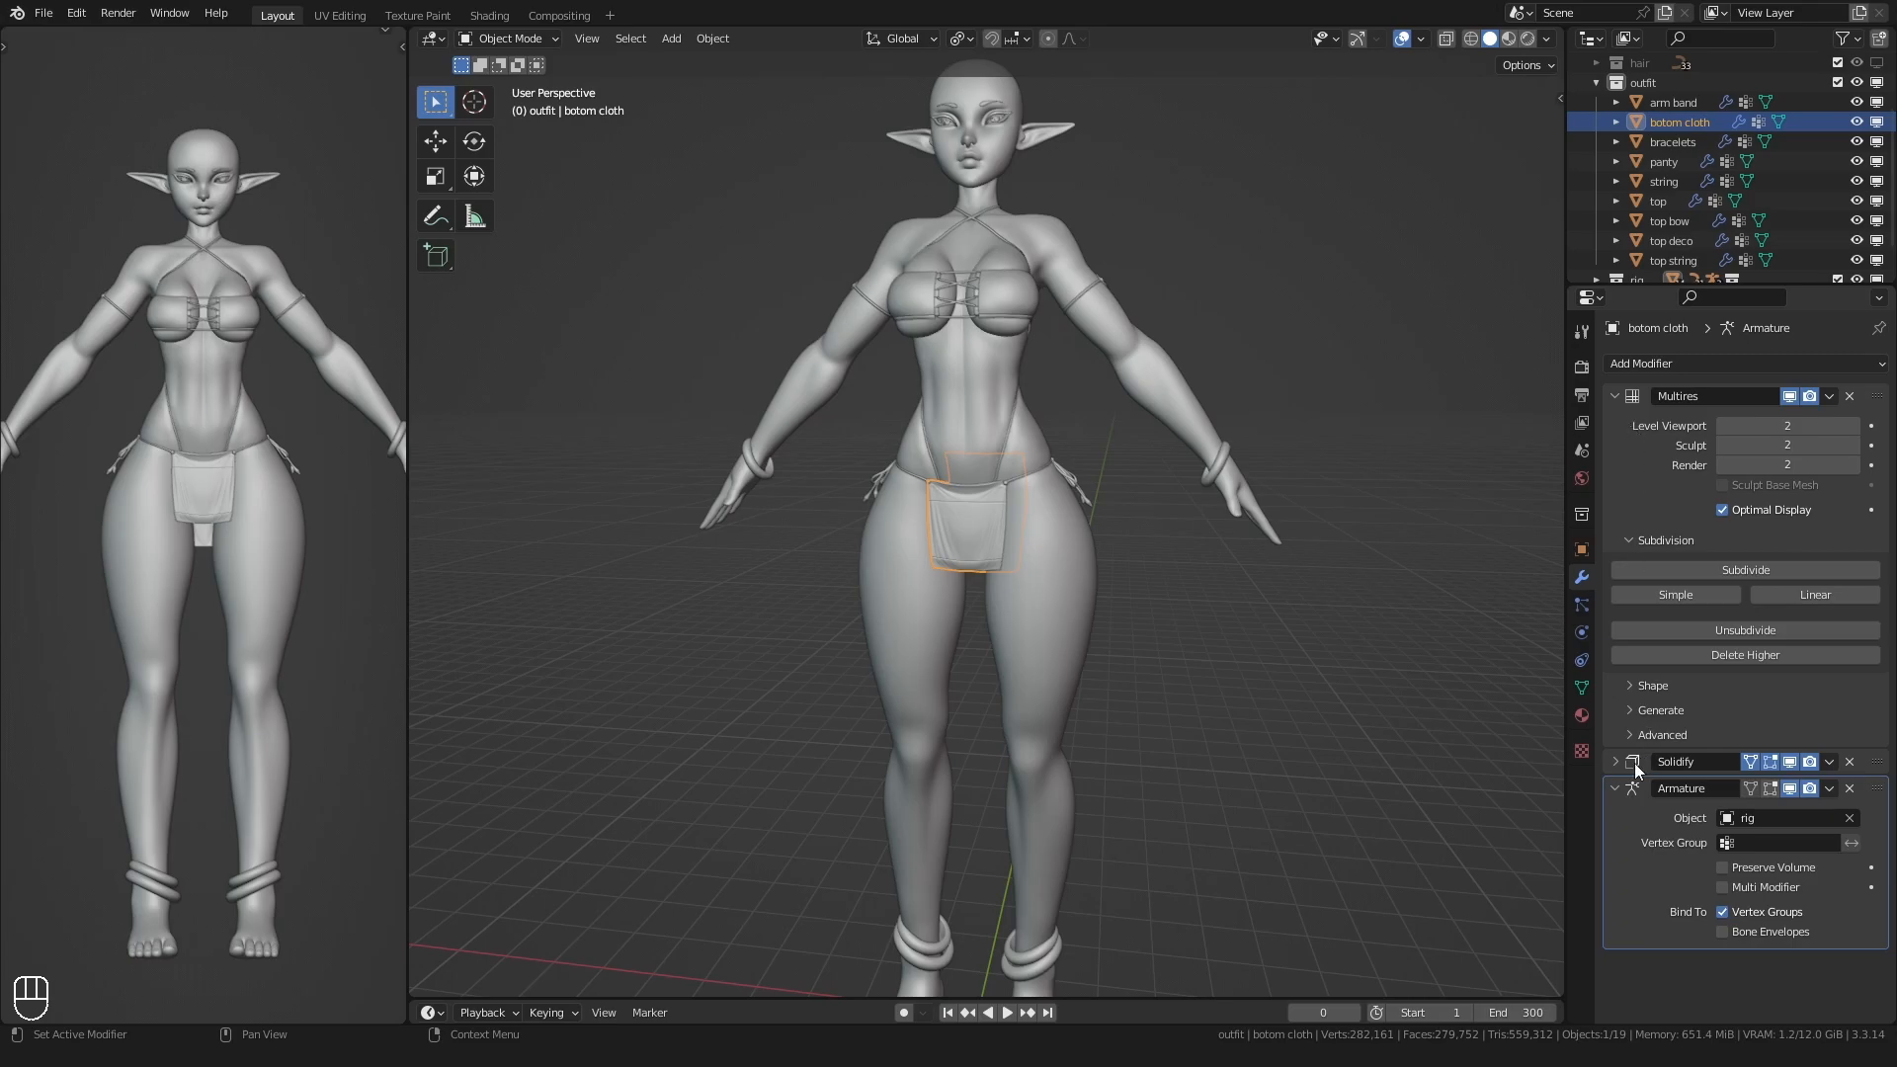
{"action": "left_click", "coordinate": [1615, 788]}
{"action": "left_click_drag", "start_coordinate": [1876, 789], "coordinate": [1848, 369]}
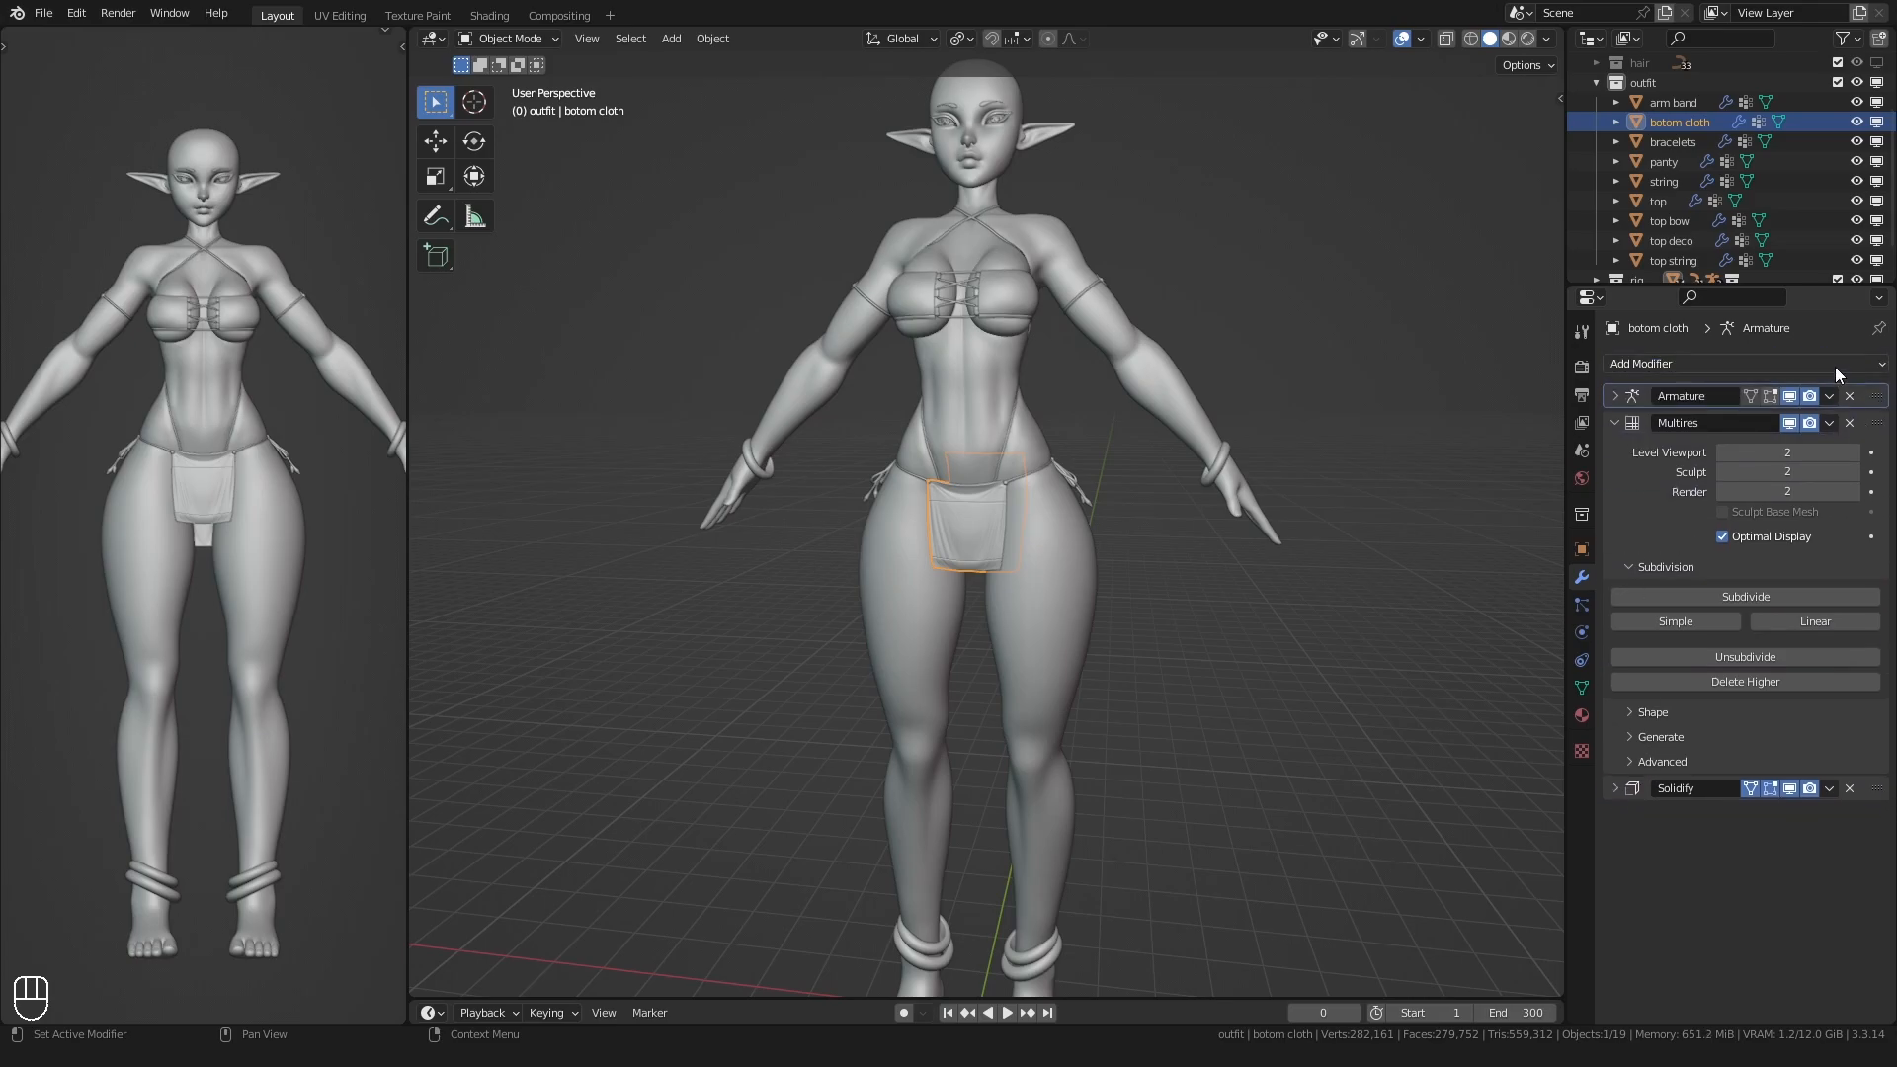
- Move the Armature modifiers of the bracelets, panty and string up their modifier stacks
{"action": "left_click", "coordinate": [1671, 141]}
{"action": "left_click", "coordinate": [1615, 451]}
{"action": "left_click_drag", "start_coordinate": [1879, 455], "coordinate": [1868, 395]}
{"action": "left_click", "coordinate": [1665, 162]}
{"action": "left_click", "coordinate": [1617, 450]}
{"action": "left_click", "coordinate": [1662, 182]}
{"action": "left_click", "coordinate": [1616, 451]}
- Move the Armature modifiers up the stacks of the top, top bow, top deco and top string, between Mirror and Subdivision.001 on the latter
{"action": "left_click", "coordinate": [1658, 201]}
{"action": "left_click", "coordinate": [1622, 450]}
{"action": "left_click", "coordinate": [1669, 221]}
{"action": "left_click", "coordinate": [1634, 447]}
{"action": "left_click", "coordinate": [1671, 240]}
{"action": "left_click", "coordinate": [1616, 472]}
{"action": "left_click_drag", "start_coordinate": [1877, 477], "coordinate": [1864, 419]}
{"action": "left_click", "coordinate": [1674, 260]}
{"action": "left_click", "coordinate": [1614, 453]}
- Show the bones, enter Pose Mode on the rig and switch the armature to Pose Position
{"action": "left_click", "coordinate": [1302, 360]}
{"action": "key", "text": "q"}
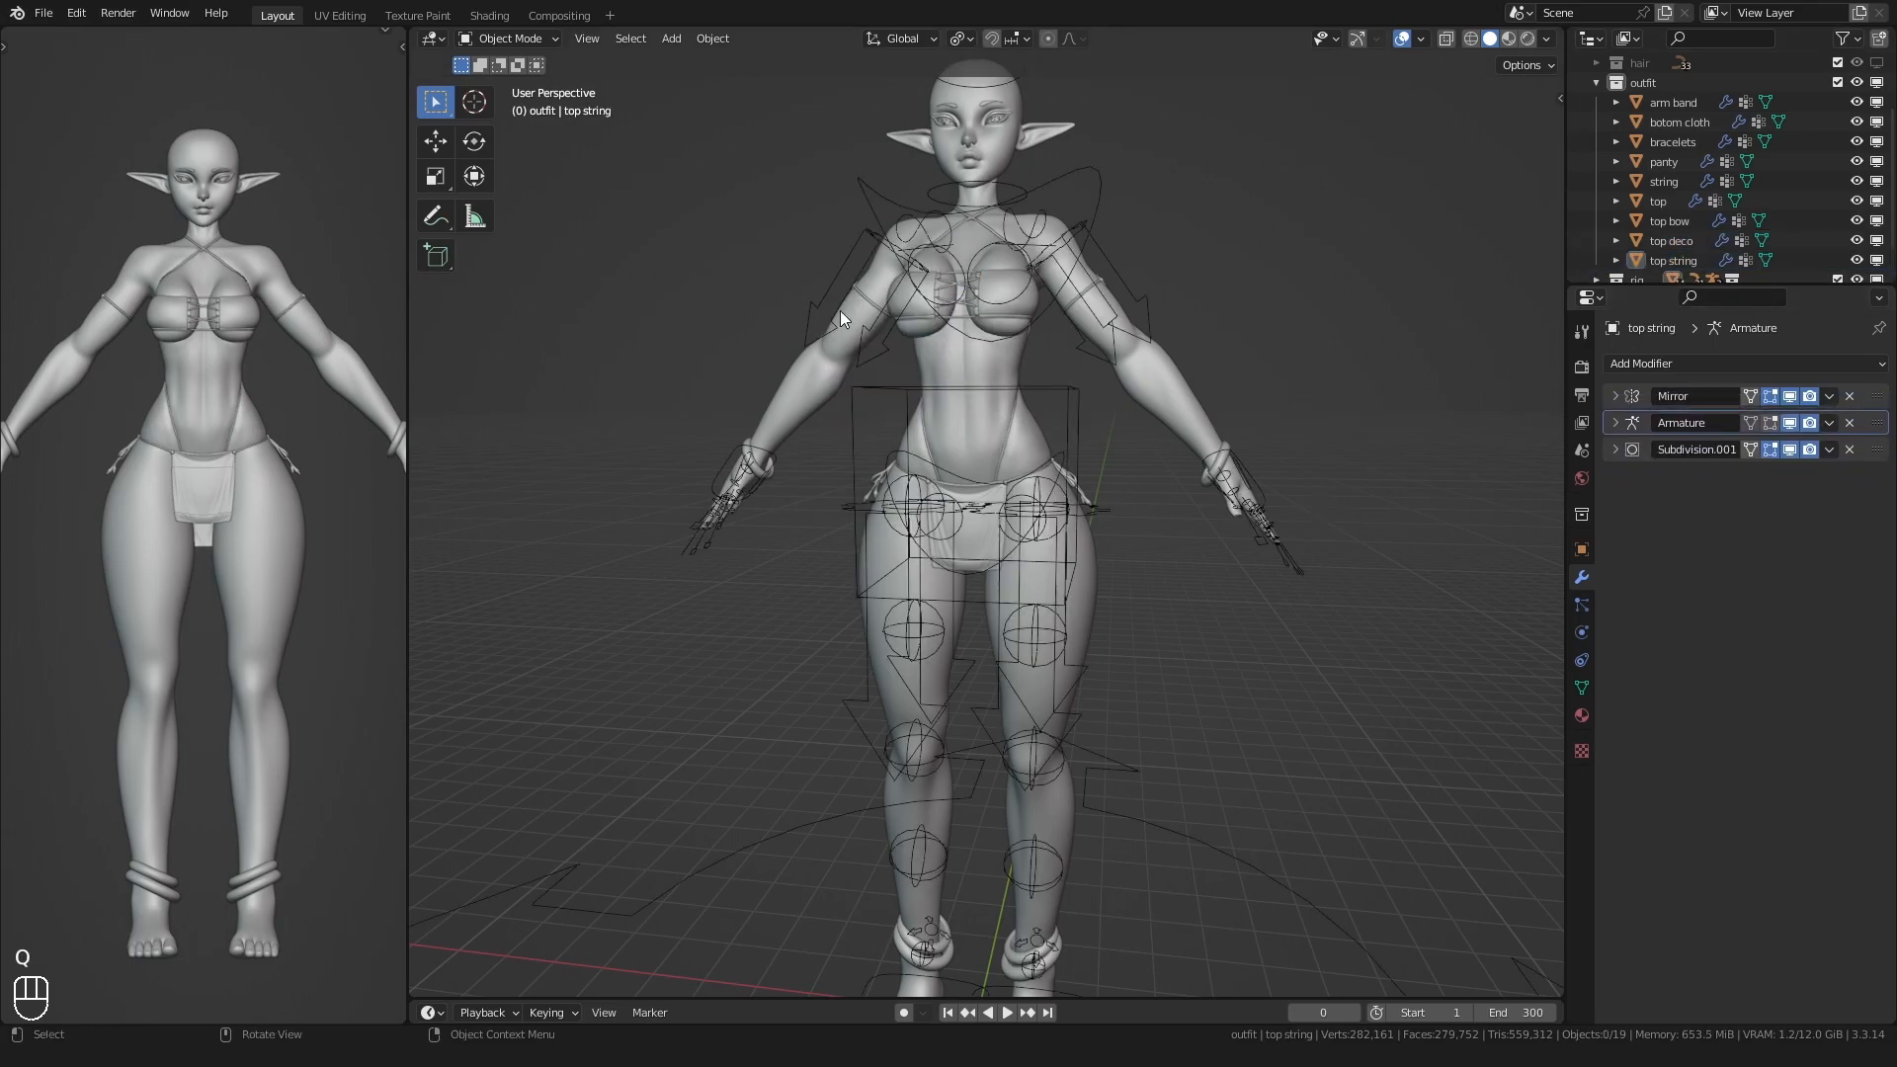
{"action": "left_click", "coordinate": [860, 328]}
{"action": "key", "text": "ctrl+Tab"}
{"action": "key", "text": "r"}
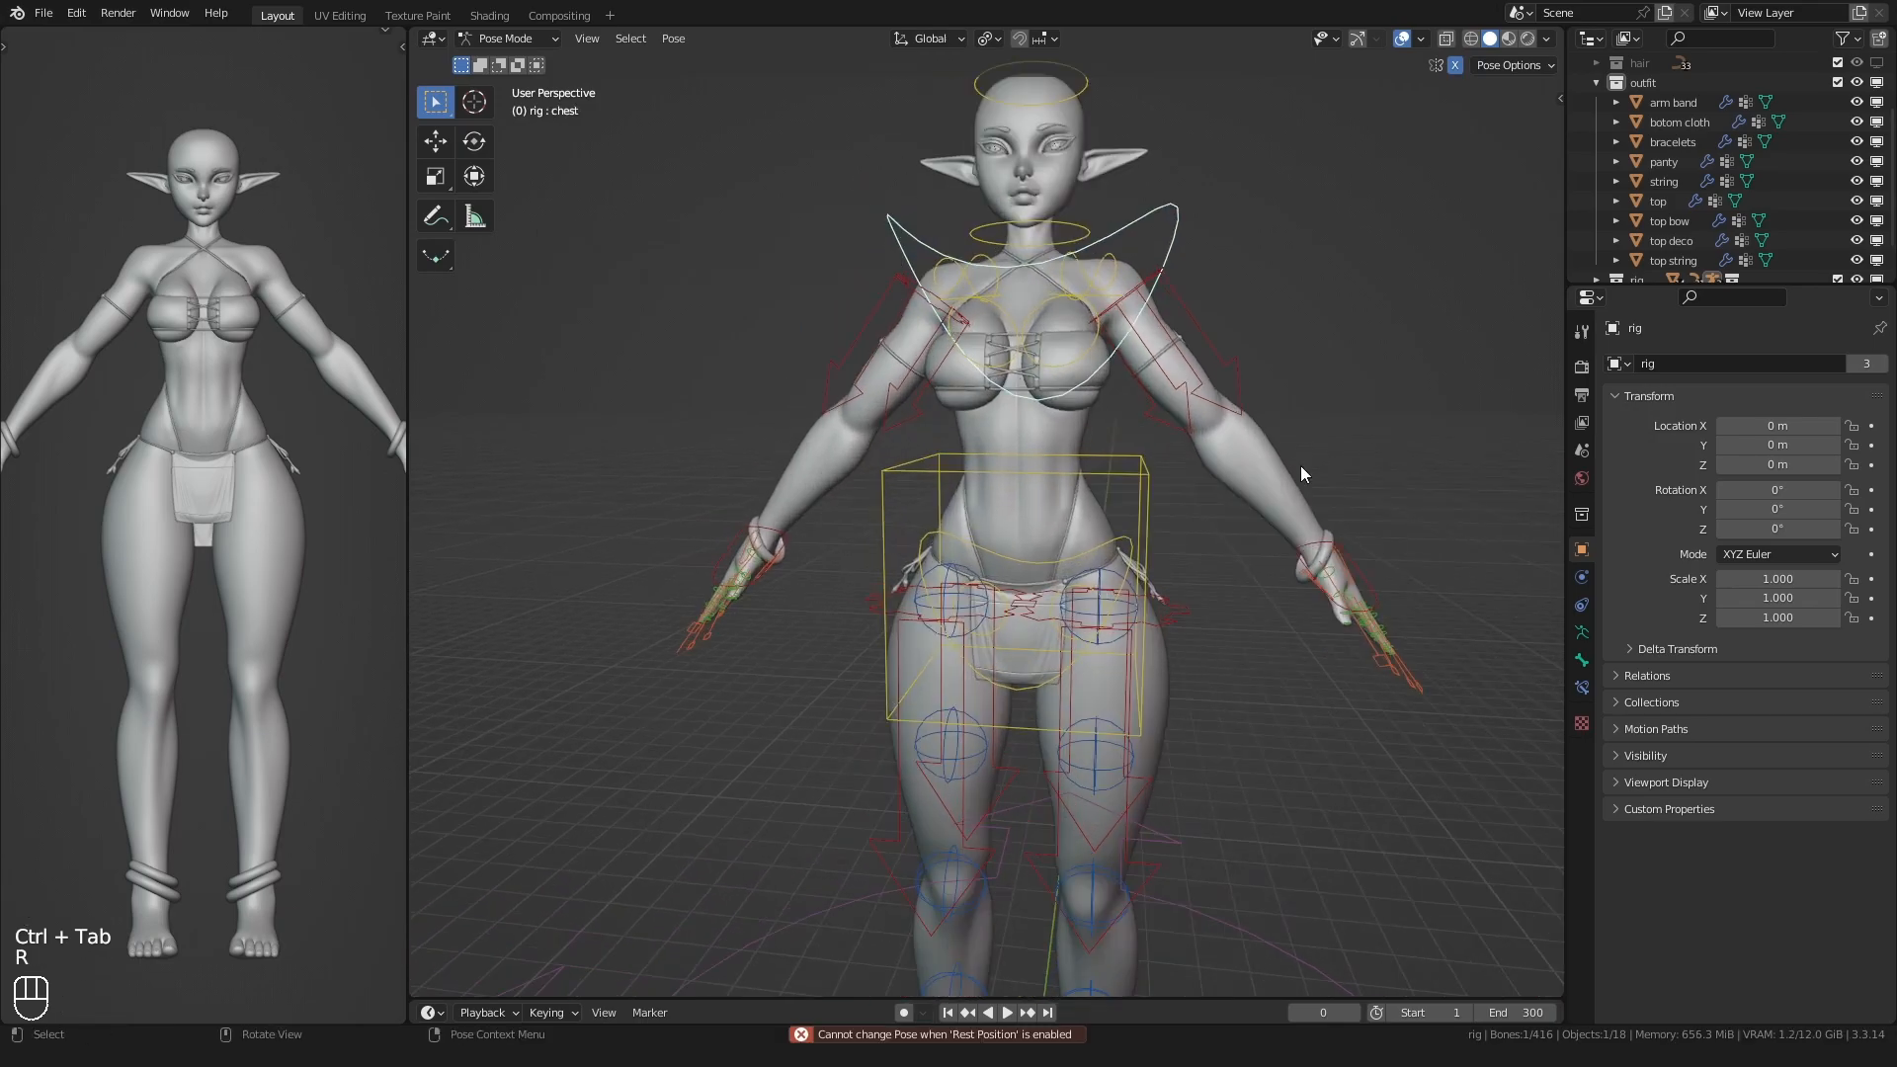
{"action": "left_click", "coordinate": [1582, 632]}
{"action": "left_click", "coordinate": [1678, 425]}
- Rotate the chest control to test how the outfit follows the body, and restore the pose
{"action": "key", "text": "r"}
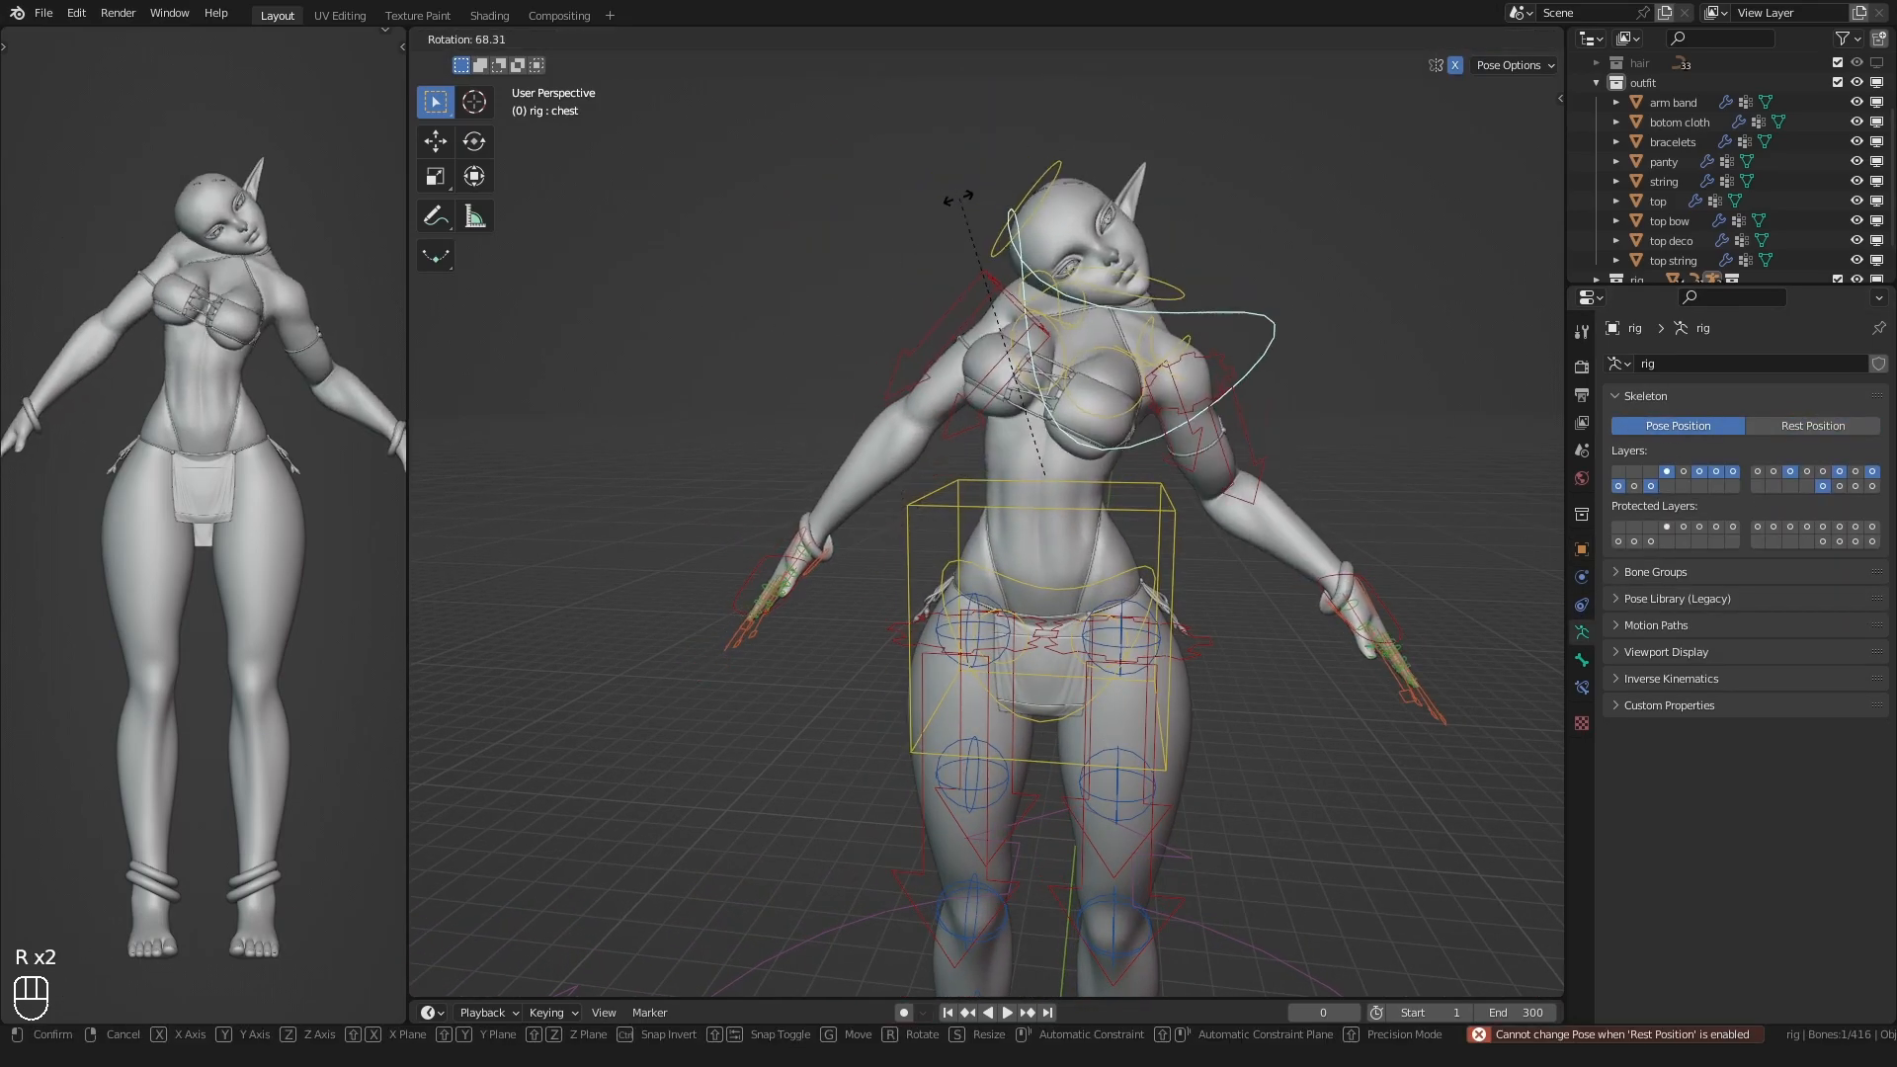
{"action": "left_click", "coordinate": [828, 303]}
{"action": "key", "text": "a"}
{"action": "key", "text": "q"}
- Set the rig's Neck Follow and Head Follow properties to 1.000 with the head control selected
{"action": "left_click", "coordinate": [1014, 123]}
{"action": "key", "text": "n"}
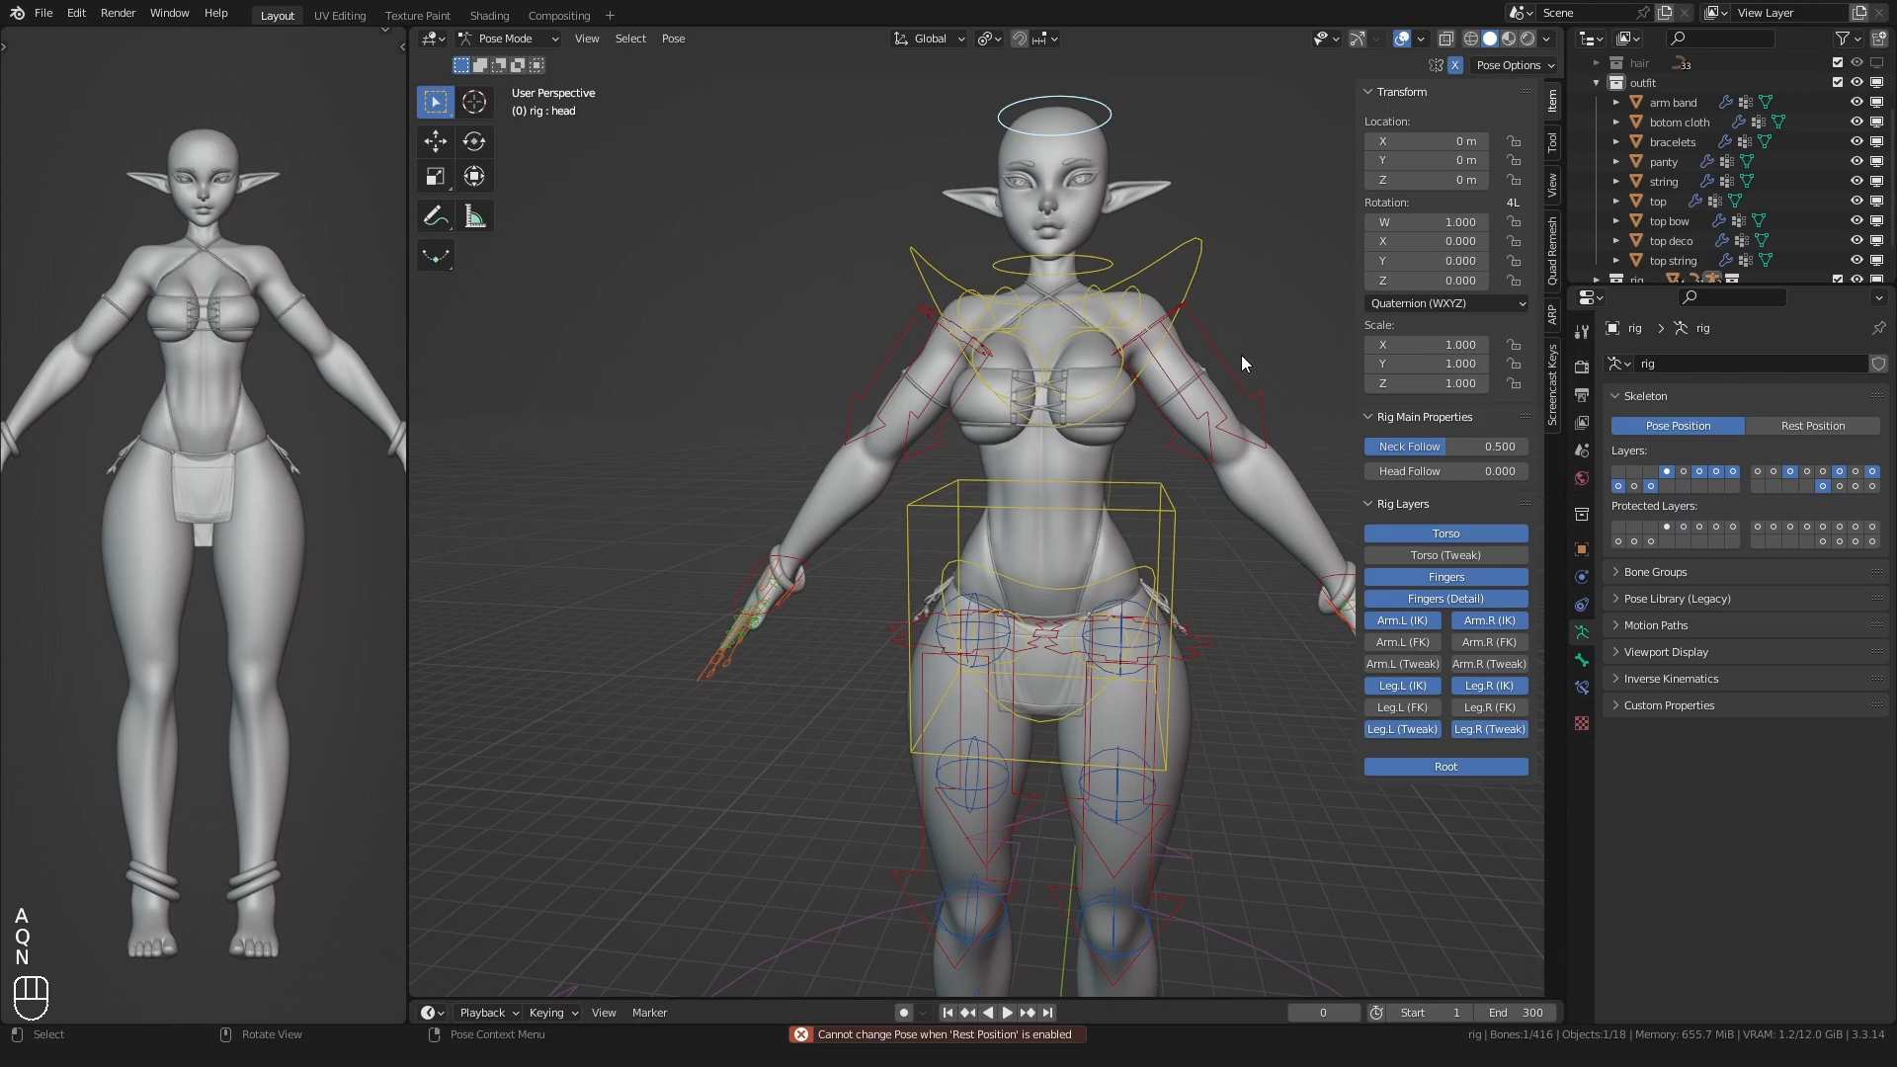
{"action": "left_click_drag", "start_coordinate": [1429, 446], "coordinate": [1644, 472]}
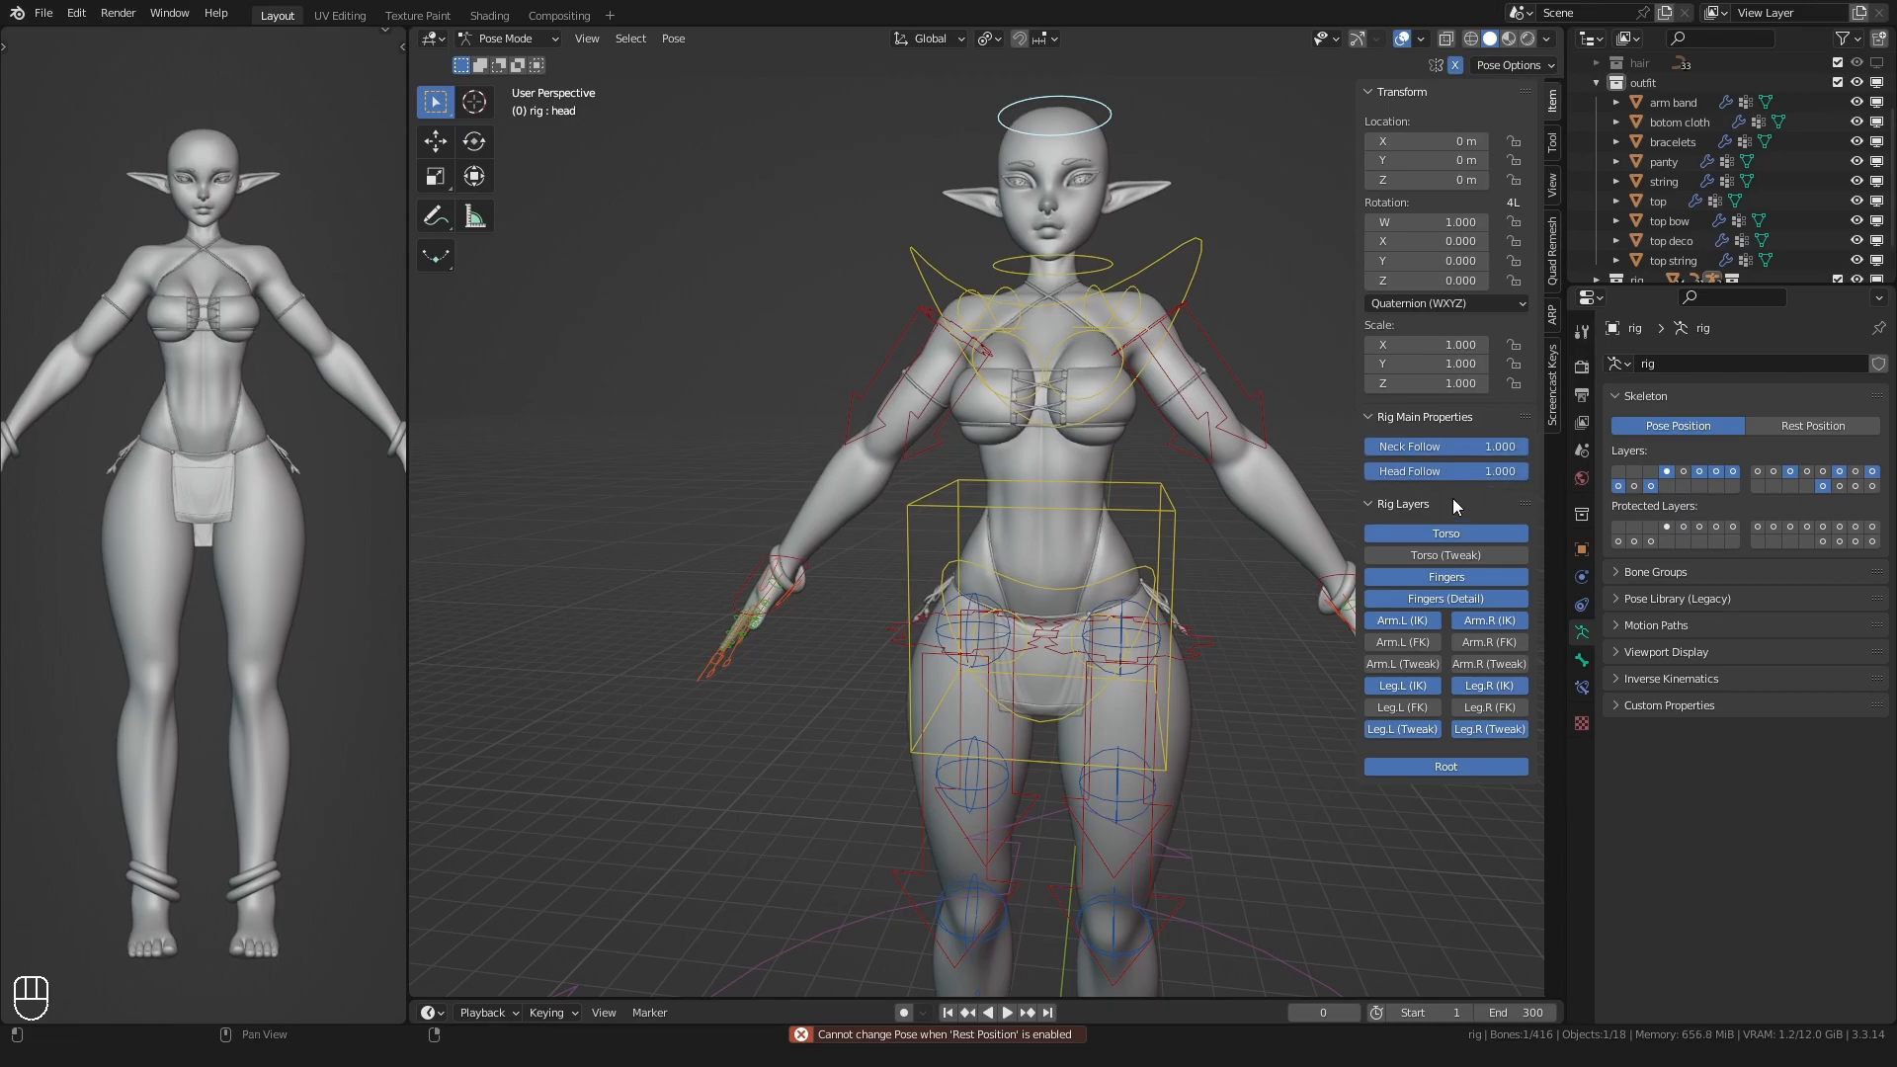
{"action": "key", "text": "n"}
- Test-rotate the chest control with the new follow settings and cancel the rotation
{"action": "left_click", "coordinate": [903, 265]}
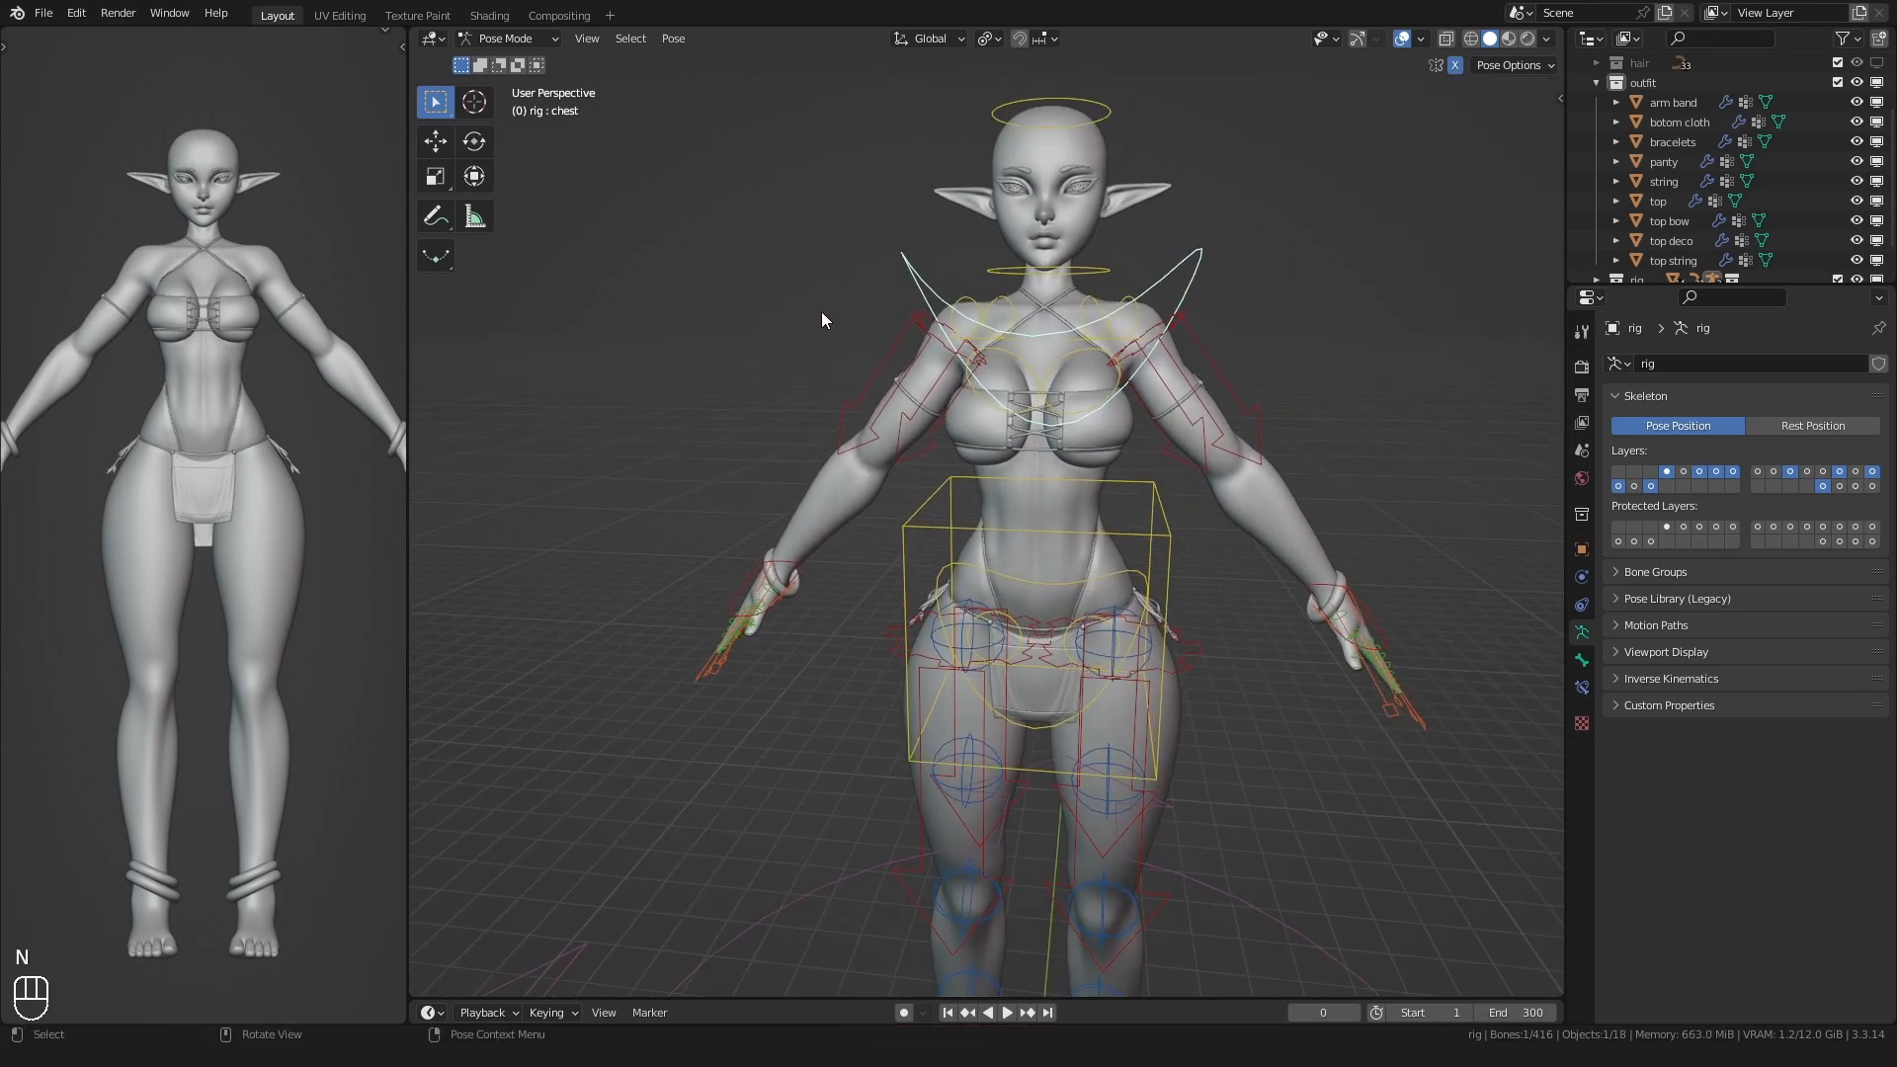
{"action": "key", "text": "r"}
{"action": "right_click", "coordinate": [828, 304]}
- Move the right foot IK control to test how the bottom cloth follows the leg, and reset the whole pose
{"action": "scroll", "coordinate": [825, 311], "scroll_direction": "down", "scroll_amount": 3}
{"action": "middle_click_drag", "start_coordinate": [824, 310], "coordinate": [824, 225], "text": "shift"}
{"action": "left_click", "coordinate": [1014, 749]}
{"action": "middle_click_drag", "start_coordinate": [1014, 749], "coordinate": [915, 743]}
{"action": "key", "text": "g"}
{"action": "left_click", "coordinate": [986, 698]}
{"action": "scroll", "coordinate": [903, 679], "scroll_direction": "up", "scroll_amount": 6}
{"action": "scroll", "coordinate": [921, 437], "scroll_direction": "down", "scroll_amount": 5}
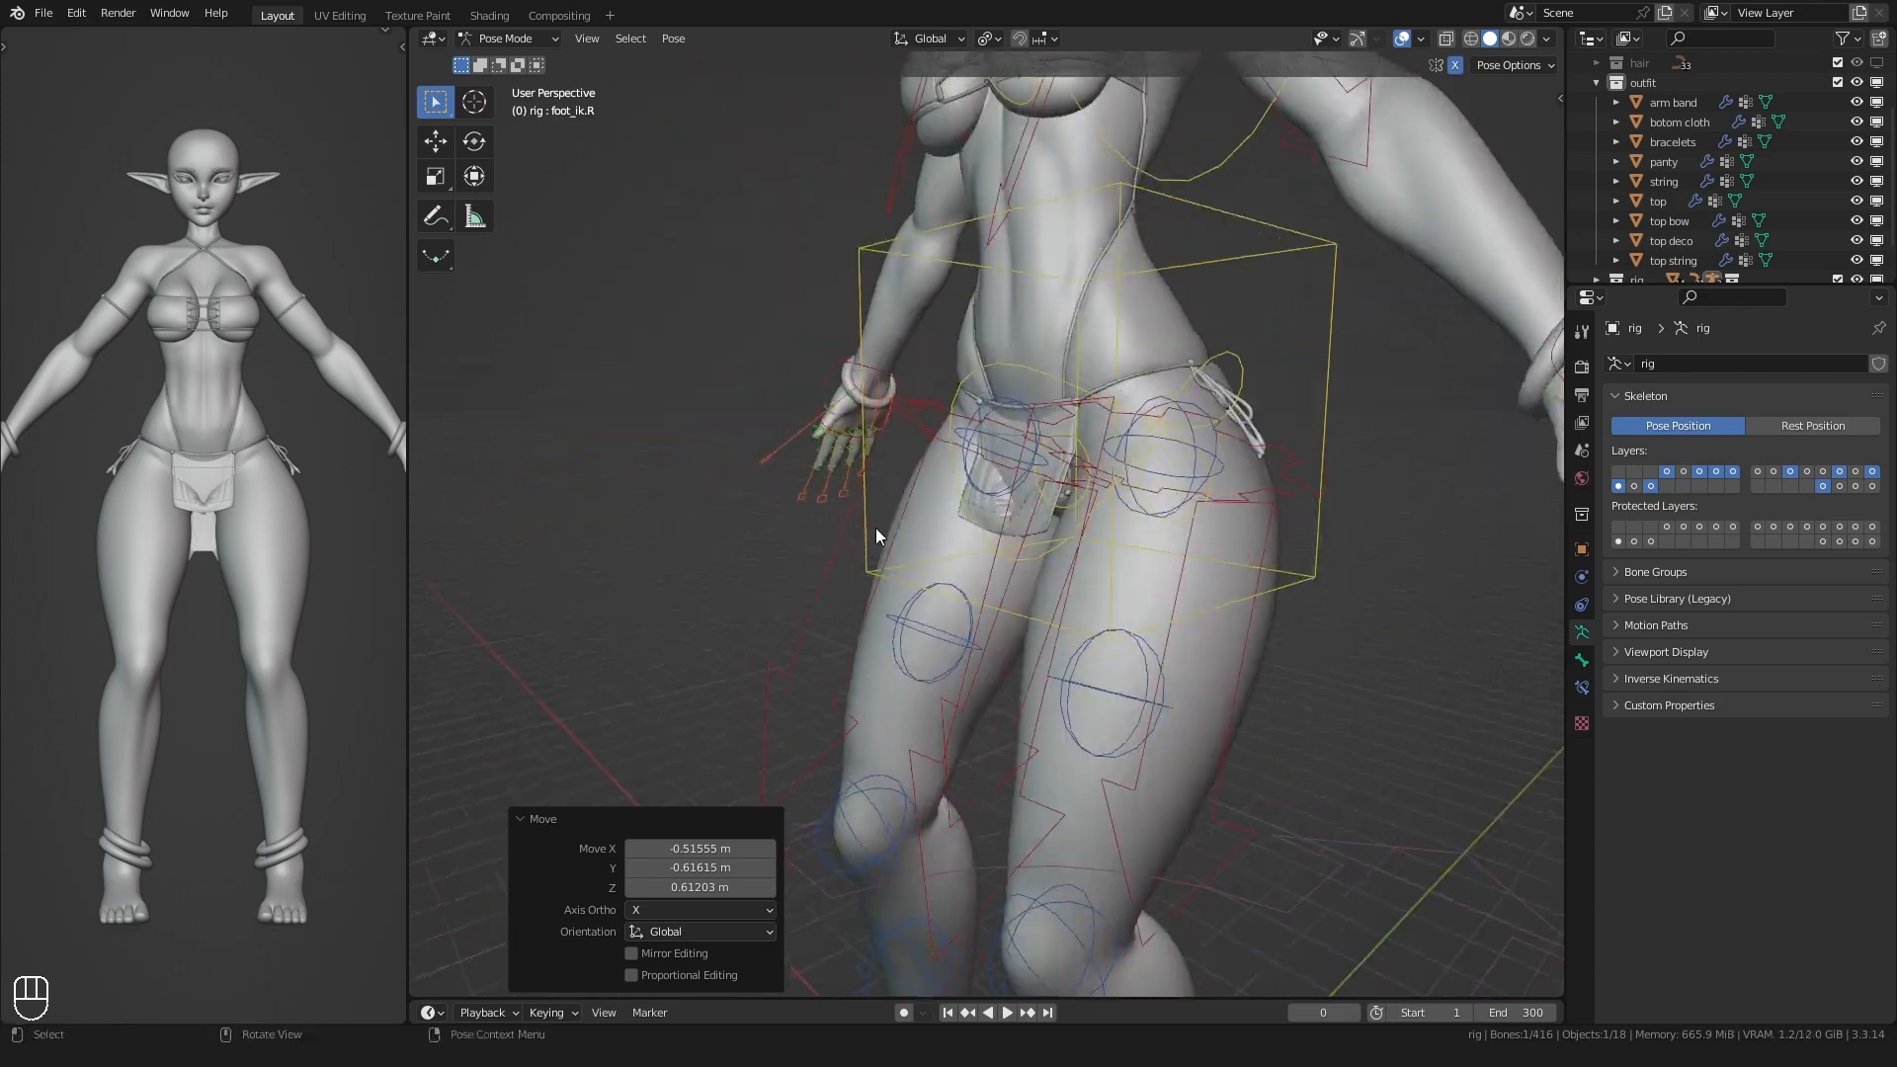
{"action": "key", "text": "g"}
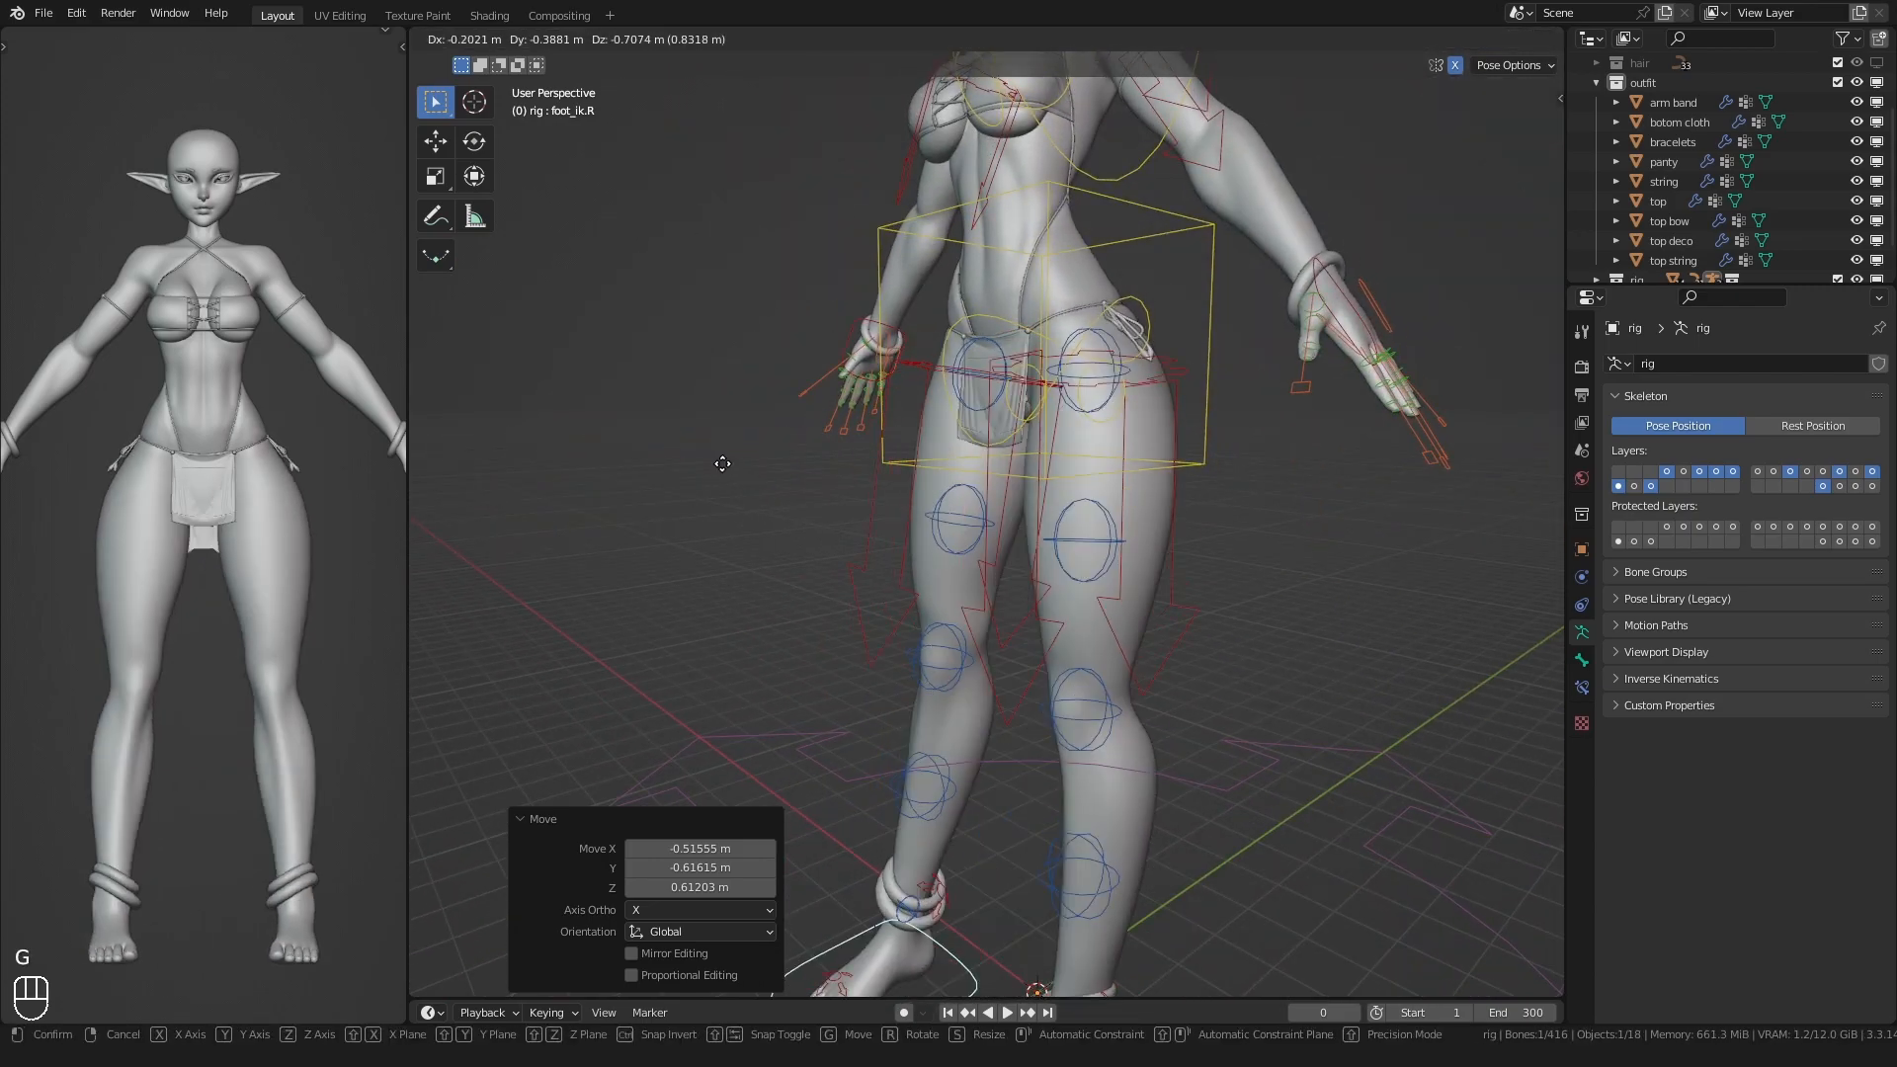
{"action": "left_click", "coordinate": [877, 525]}
{"action": "middle_click_drag", "start_coordinate": [855, 528], "coordinate": [921, 550]}
{"action": "key", "text": "a"}
{"action": "key", "text": "q"}
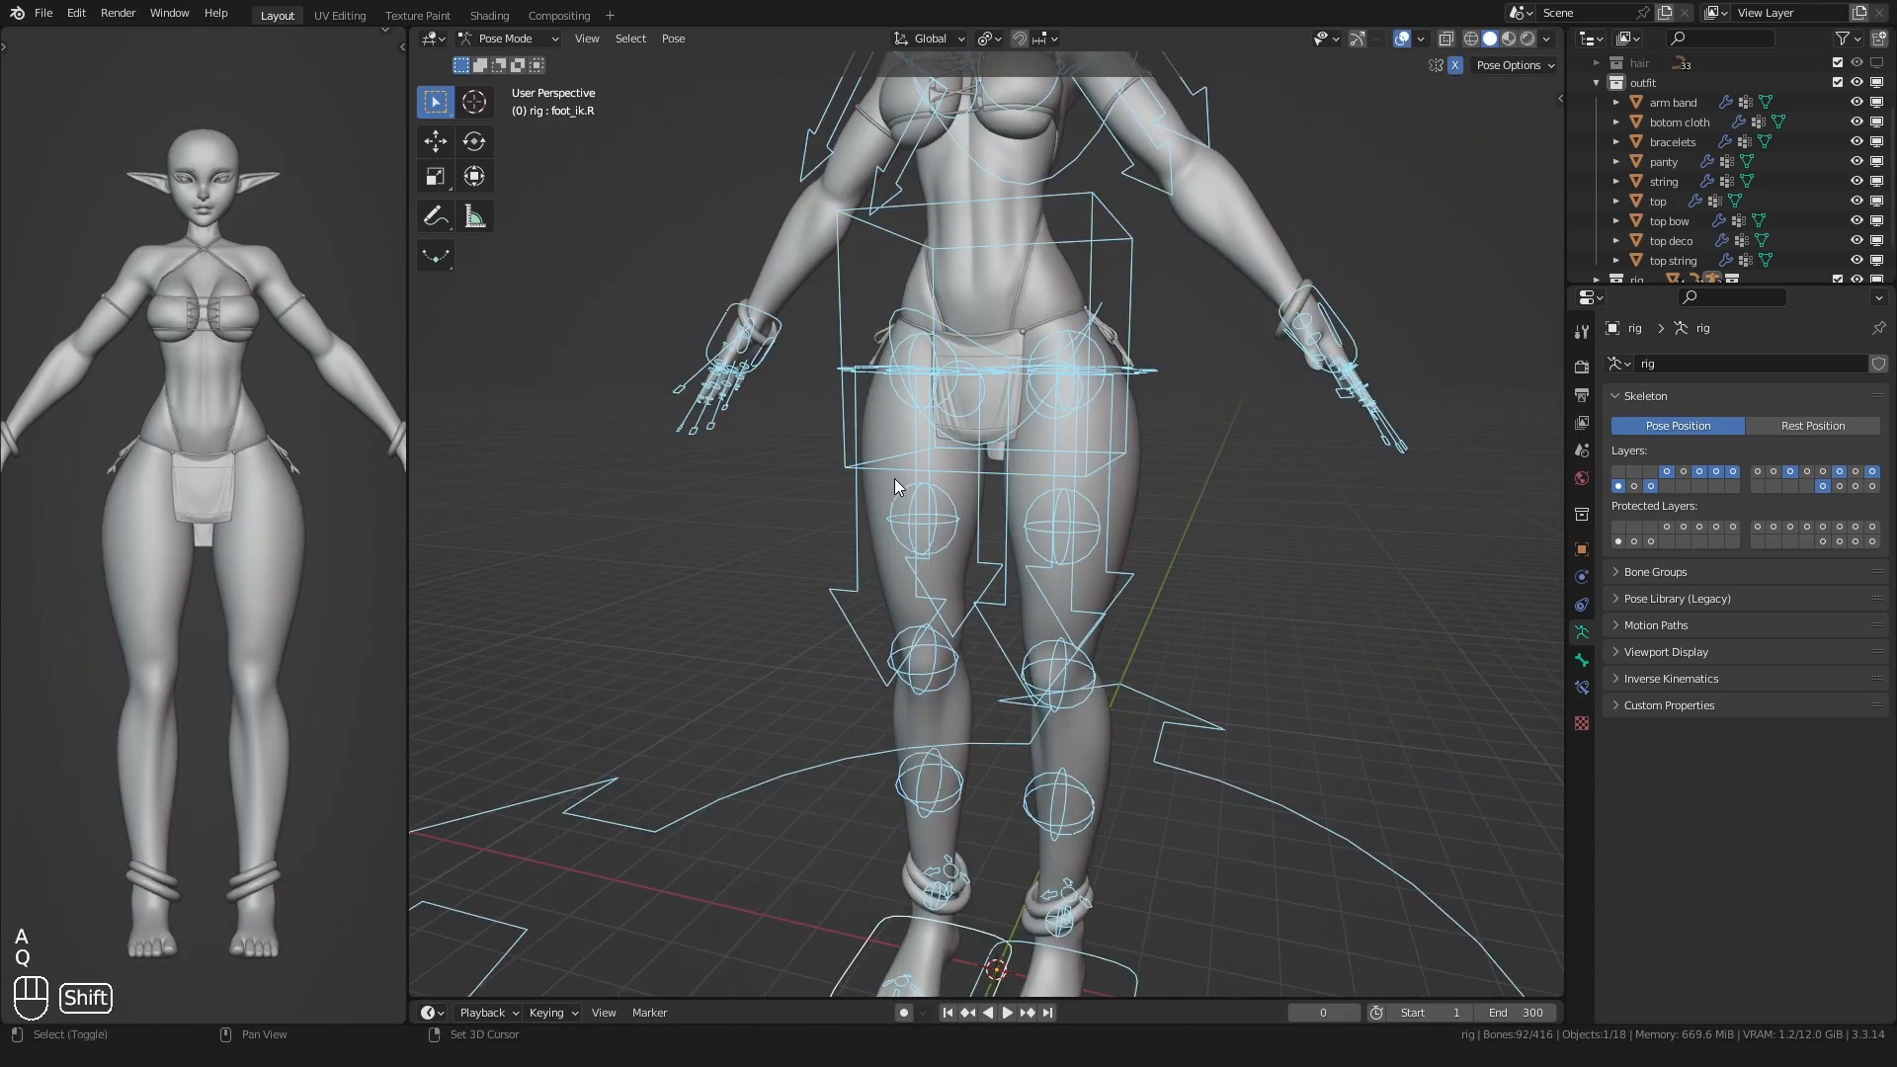
- Test-rotate the hips control to check the bottom cloth's deformation, and cancel the rotation
{"action": "middle_click_drag", "start_coordinate": [893, 485], "coordinate": [932, 634], "text": "shift"}
{"action": "scroll", "coordinate": [924, 613], "scroll_direction": "up", "scroll_amount": 1}
{"action": "left_click", "coordinate": [893, 475]}
{"action": "scroll", "coordinate": [893, 472], "scroll_direction": "up", "scroll_amount": 2}
{"action": "key", "text": "r"}
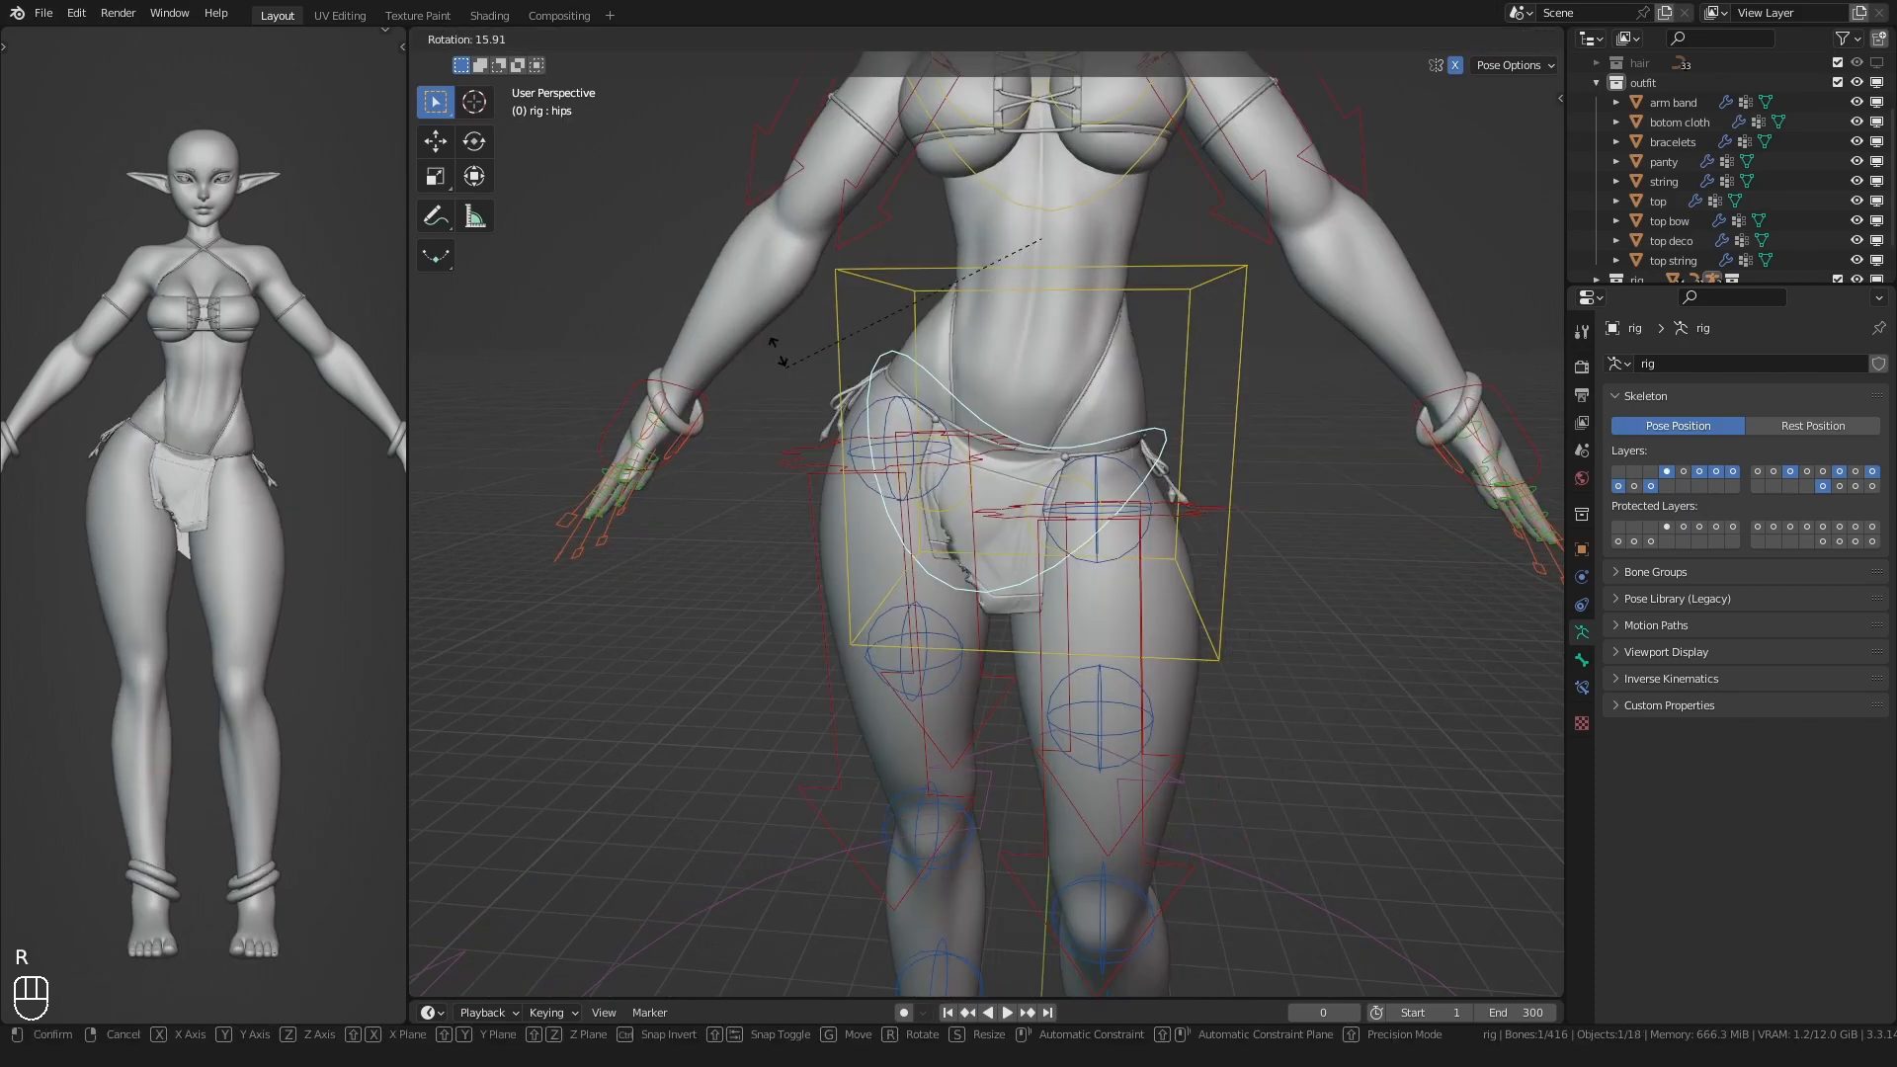
{"action": "right_click", "coordinate": [872, 524]}
{"action": "scroll", "coordinate": [905, 475], "scroll_direction": "down", "scroll_amount": 1}
{"action": "middle_click_drag", "start_coordinate": [905, 475], "coordinate": [796, 464]}
- Tilt the hips control and keep the rotation so the bottom cloth's distortion can be worked on
{"action": "scroll", "coordinate": [891, 475], "scroll_direction": "up", "scroll_amount": 4}
{"action": "key", "text": "r"}
{"action": "left_click", "coordinate": [889, 576]}
{"action": "middle_click_drag", "start_coordinate": [889, 576], "coordinate": [771, 539]}
{"action": "middle_click_drag", "start_coordinate": [932, 504], "coordinate": [812, 509], "text": "shift"}
{"action": "scroll", "coordinate": [939, 525], "scroll_direction": "down", "scroll_amount": 3}
{"action": "middle_click_drag", "start_coordinate": [812, 509], "coordinate": [980, 534]}
- Show only the rig's deform bone layer, add the bottom cloth to the selection and put it in Weight Paint mode
{"action": "key", "text": "ctrl+Tab"}
{"action": "scroll", "coordinate": [970, 492], "scroll_direction": "up", "scroll_amount": 1}
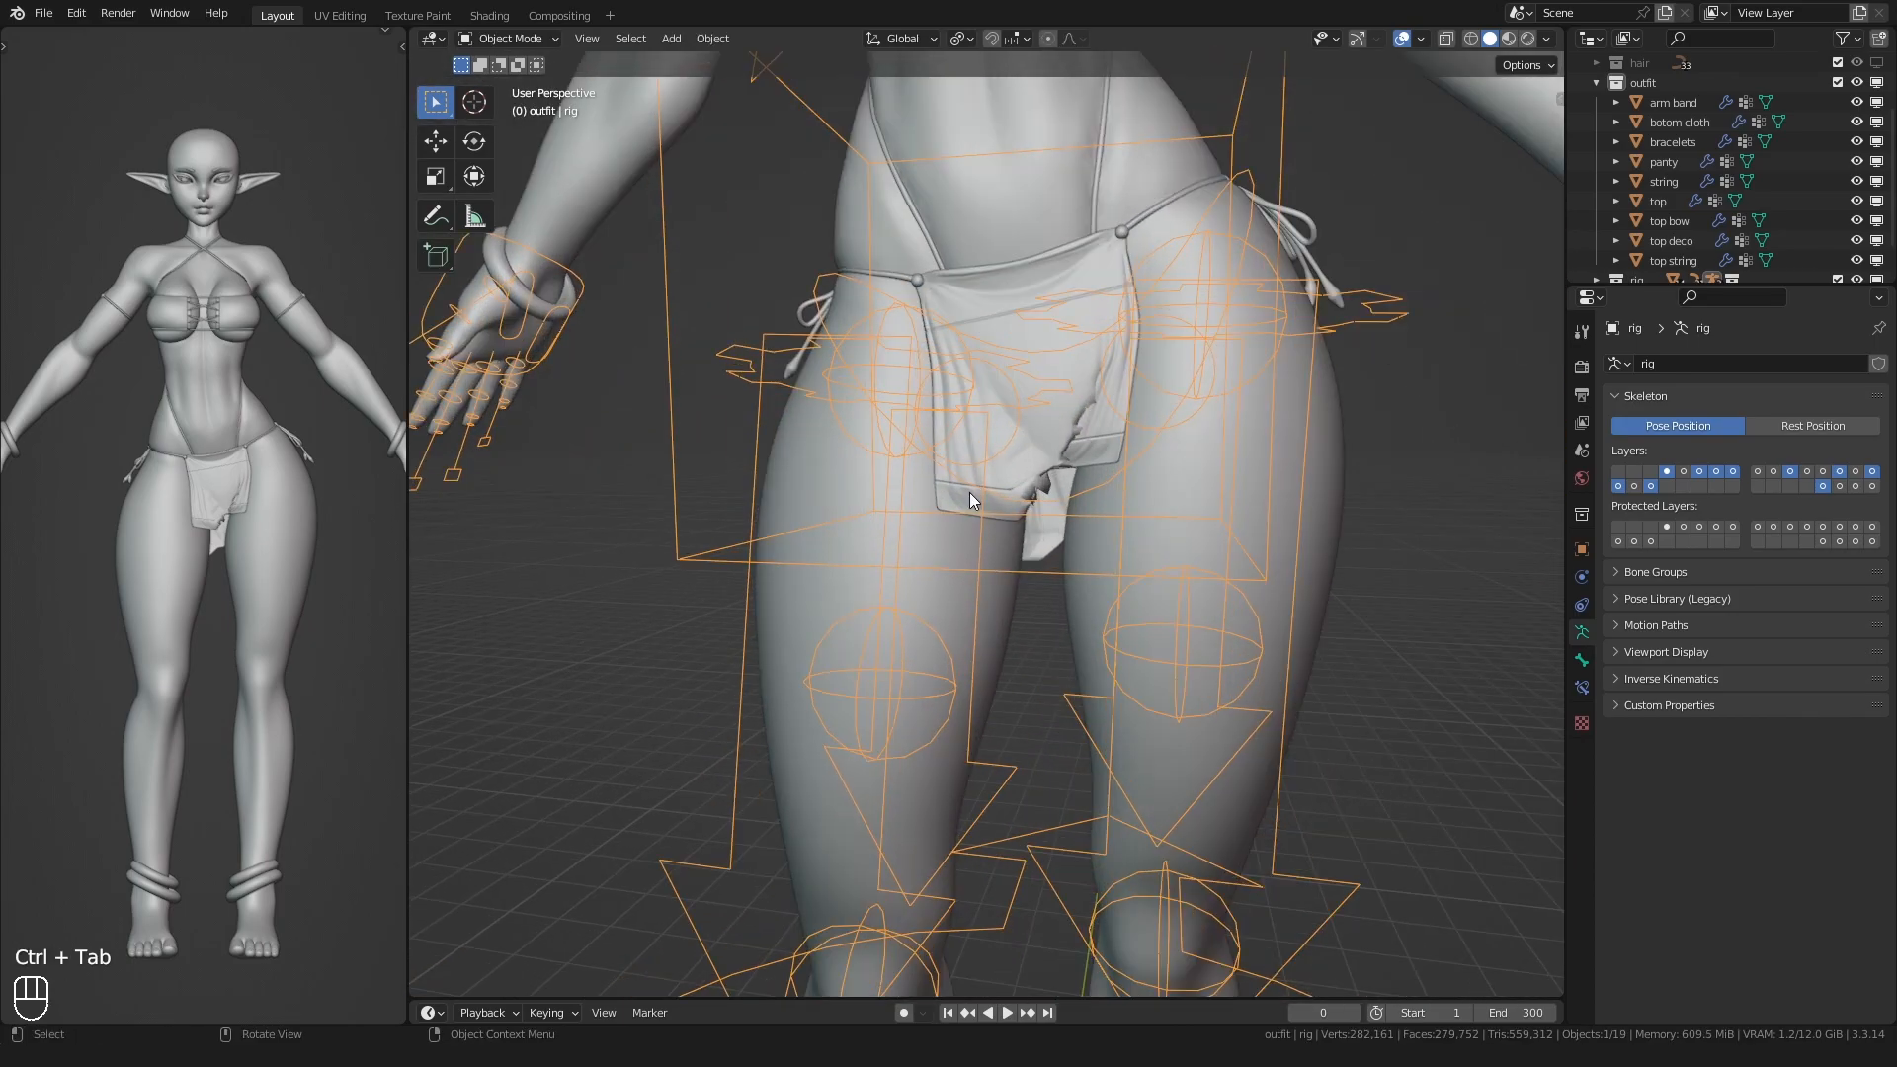
{"action": "scroll", "coordinate": [868, 516], "scroll_direction": "down", "scroll_amount": 1}
{"action": "left_click", "coordinate": [1836, 487]}
{"action": "scroll", "coordinate": [972, 518], "scroll_direction": "up", "scroll_amount": 3}
{"action": "left_click", "coordinate": [1005, 480], "text": "shift"}
{"action": "key", "text": "ctrl+Tab"}
{"action": "left_click", "coordinate": [923, 443]}
{"action": "middle_click_drag", "start_coordinate": [937, 473], "coordinate": [921, 478], "text": "shift"}
{"action": "scroll", "coordinate": [949, 455], "scroll_direction": "down", "scroll_amount": 3}
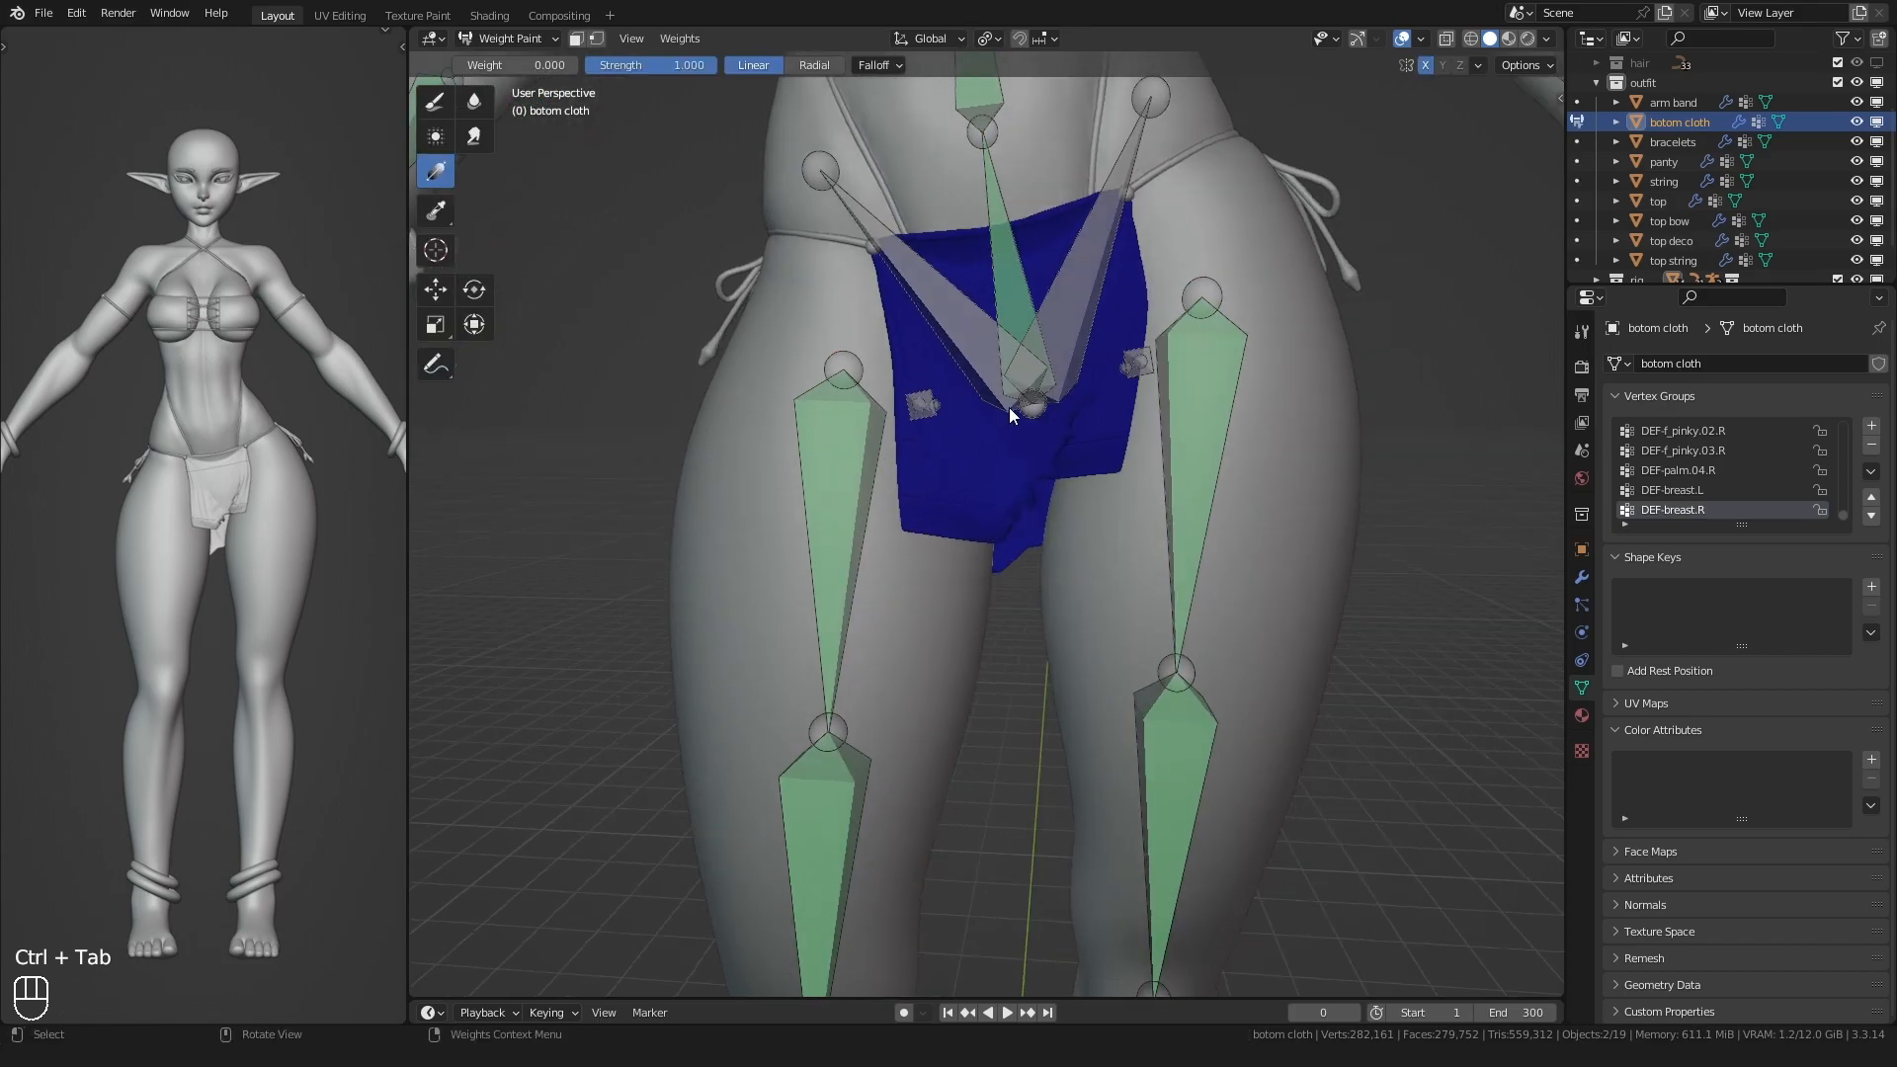
- Select the left thigh deform bone and repeatedly smooth the bottom cloth's weights for All Groups, with factor 0.500 and 5 iterations
{"action": "left_click", "coordinate": [1052, 346], "text": "ctrl"}
{"action": "left_click", "coordinate": [1143, 446], "text": "ctrl"}
{"action": "middle_click_drag", "start_coordinate": [1142, 445], "coordinate": [900, 480]}
{"action": "key", "text": "q"}
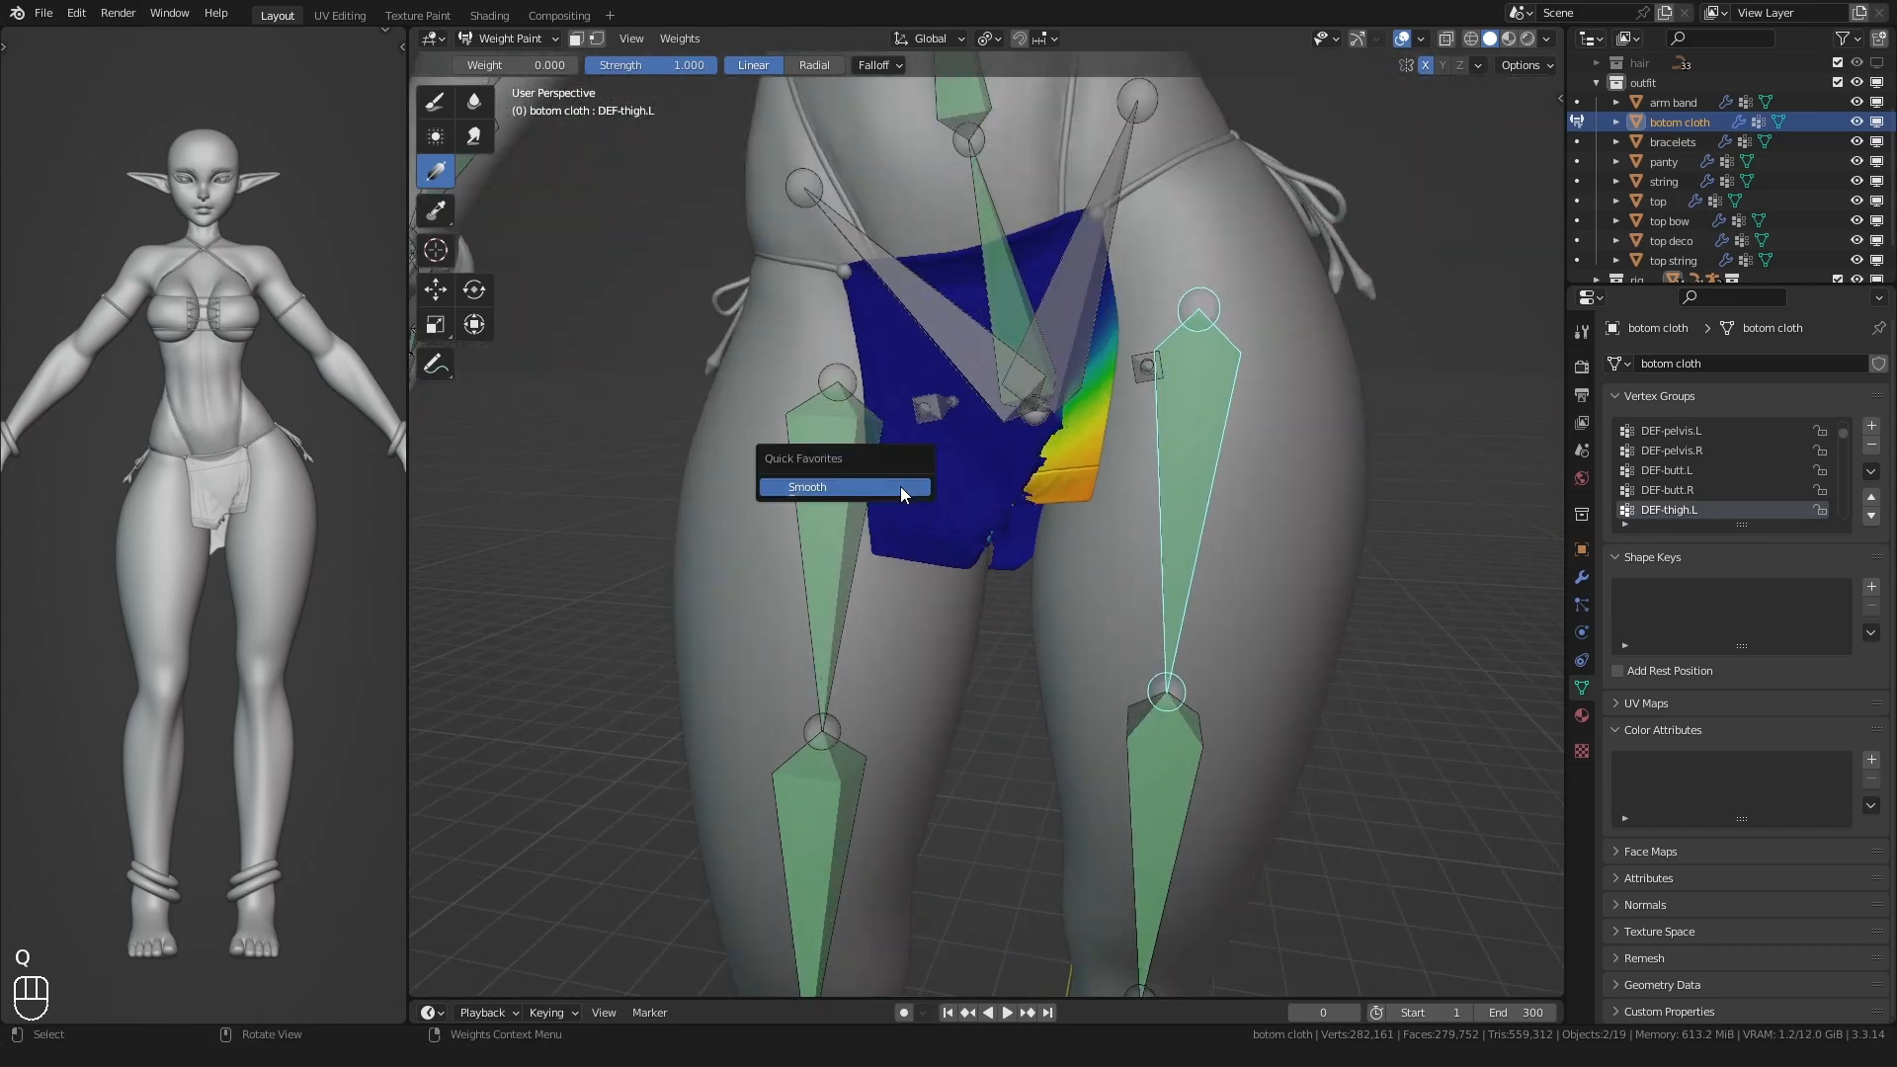
{"action": "left_click", "coordinate": [899, 486]}
{"action": "key", "text": "q"}
{"action": "left_click", "coordinate": [803, 700]}
{"action": "key", "text": "q"}
{"action": "left_click", "coordinate": [802, 700]}
{"action": "key", "text": "q"}
{"action": "left_click", "coordinate": [802, 699]}
{"action": "key", "text": "q"}
{"action": "left_click", "coordinate": [801, 699]}
{"action": "mouse_move", "coordinate": [798, 698]}
{"action": "middle_mouse_down"}
{"action": "mouse_move", "coordinate": [942, 617]}
{"action": "mouse_move", "coordinate": [699, 637]}
{"action": "mouse_move", "coordinate": [857, 567]}
{"action": "mouse_move", "coordinate": [790, 607]}
{"action": "mouse_move", "coordinate": [851, 613]}
{"action": "middle_mouse_up"}
{"action": "key", "text": "q"}
{"action": "left_click", "coordinate": [700, 637]}
{"action": "scroll", "coordinate": [703, 633], "scroll_direction": "down", "scroll_amount": 2}
{"action": "key", "text": "q"}
{"action": "left_click", "coordinate": [786, 589]}
{"action": "key", "text": "q"}
{"action": "left_click", "coordinate": [834, 584]}
{"action": "key", "text": "q"}
{"action": "key", "text": "q"}
{"action": "key", "text": "q"}
{"action": "left_click", "coordinate": [852, 567]}
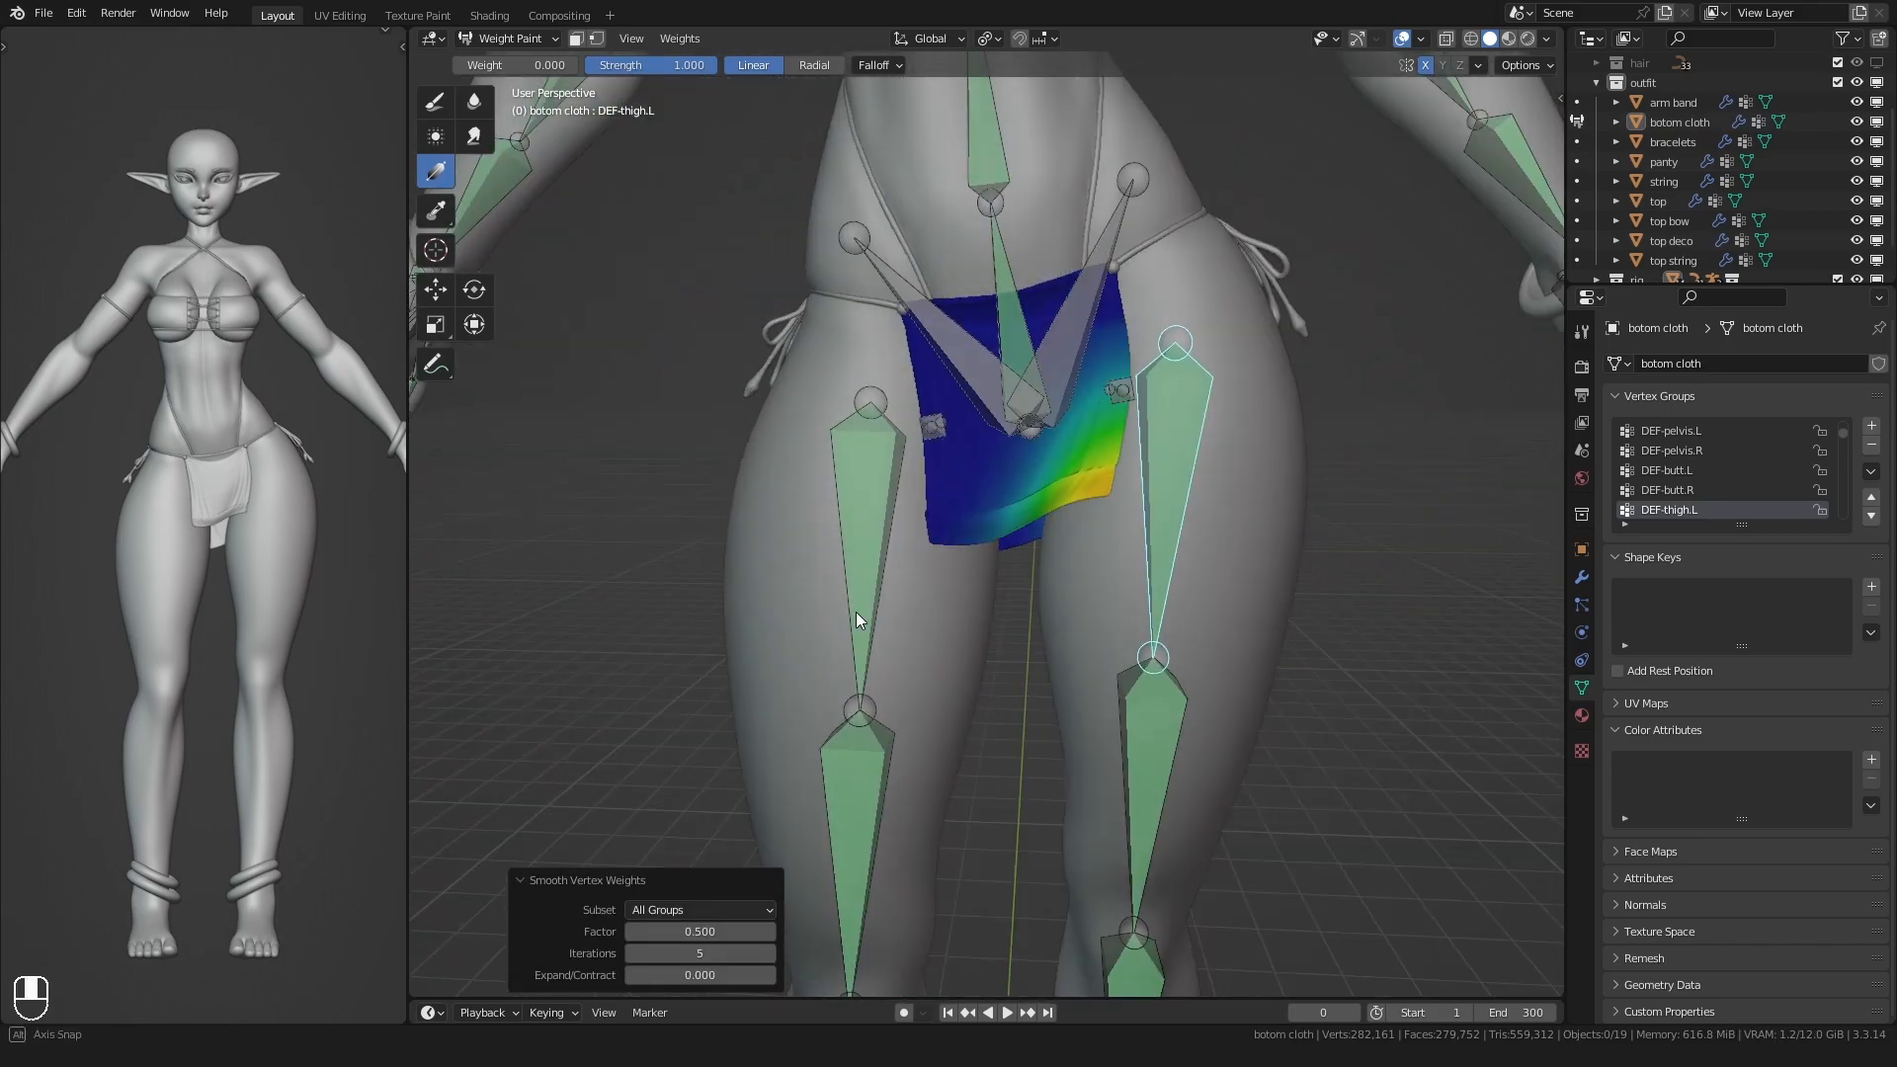
- Leave Weight Paint, select the rig, show its torso control layer instead of the deform bones and enter Pose Mode
{"action": "key", "text": "ctrl+Tab"}
{"action": "left_click", "coordinate": [803, 569]}
{"action": "left_click", "coordinate": [875, 483]}
{"action": "left_click", "coordinate": [851, 441]}
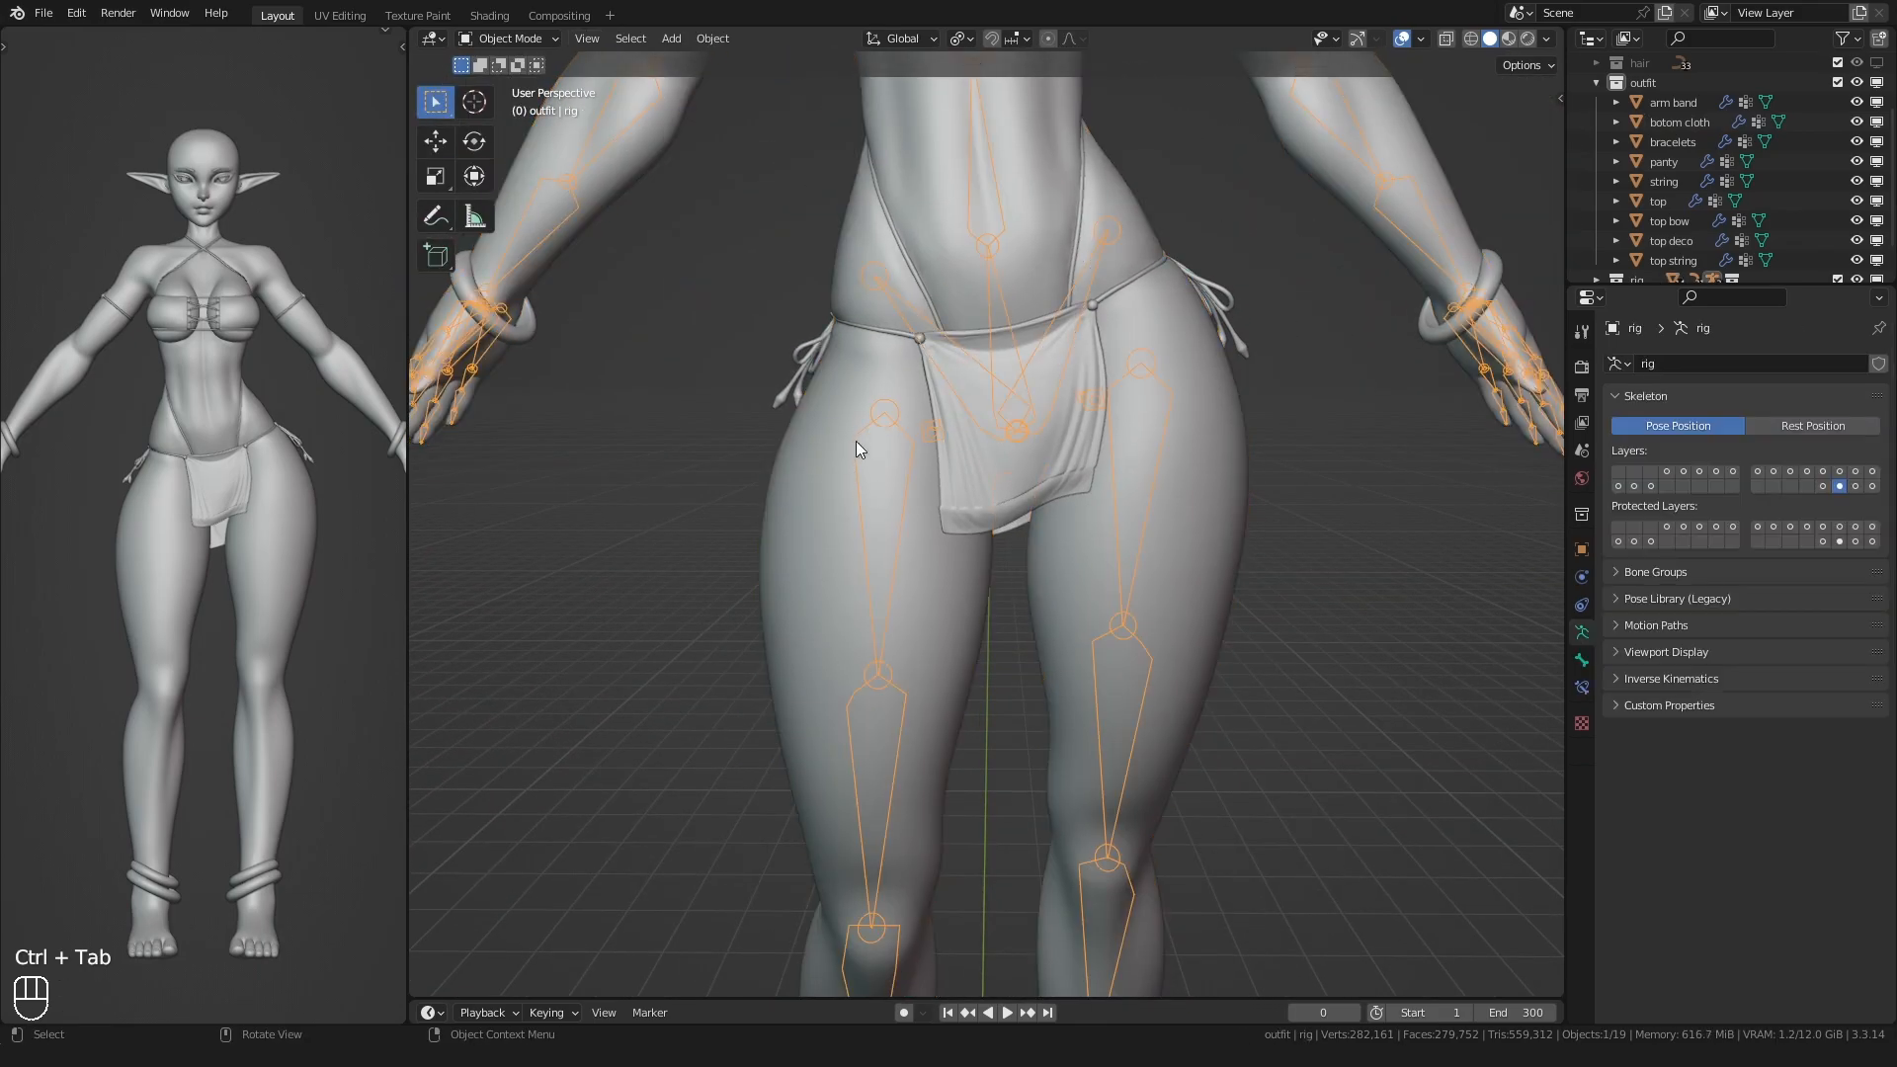
{"action": "scroll", "coordinate": [1022, 507], "scroll_direction": "down", "scroll_amount": 4}
{"action": "key", "text": "ctrl+Tab"}
{"action": "scroll", "coordinate": [842, 453], "scroll_direction": "up", "scroll_amount": 3}
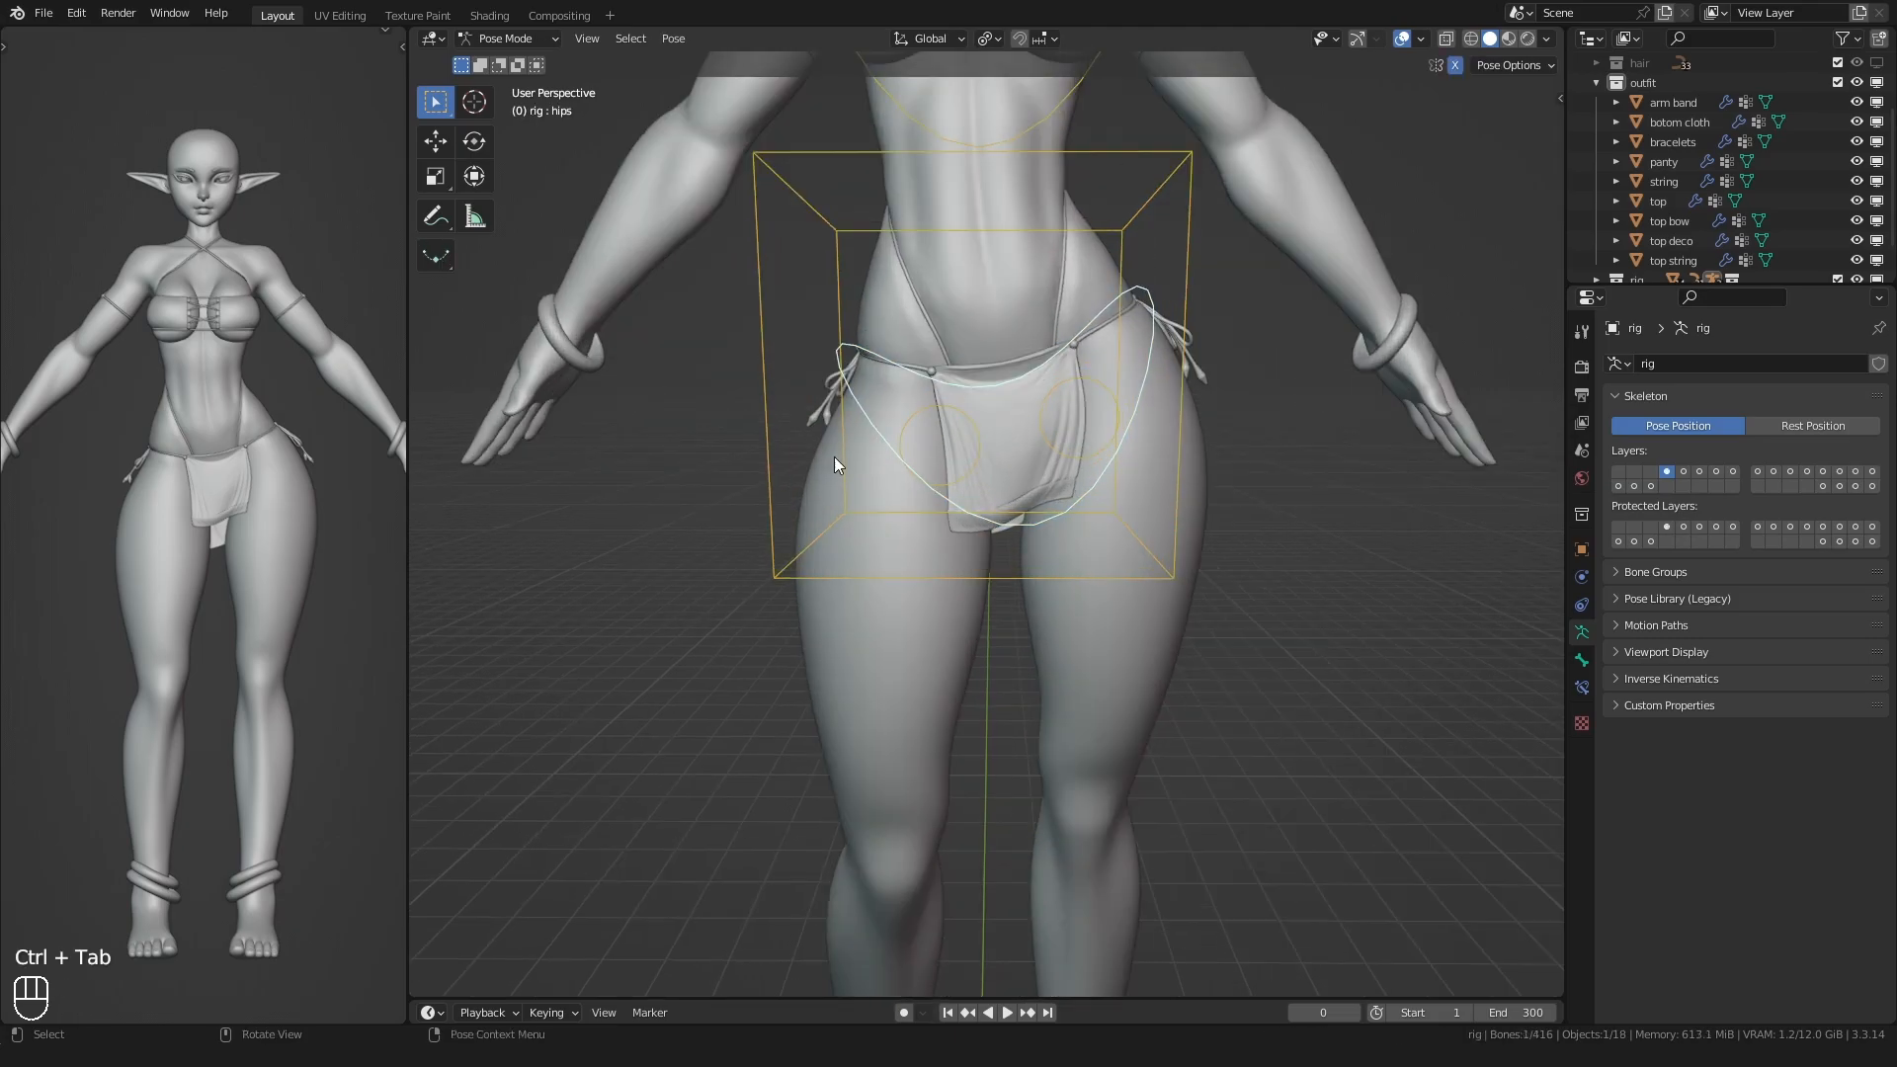
- Rotate the hips control several ways to test the smoothed bottom cloth, and reset all visible controls to the rest pose
{"action": "key", "text": "r"}
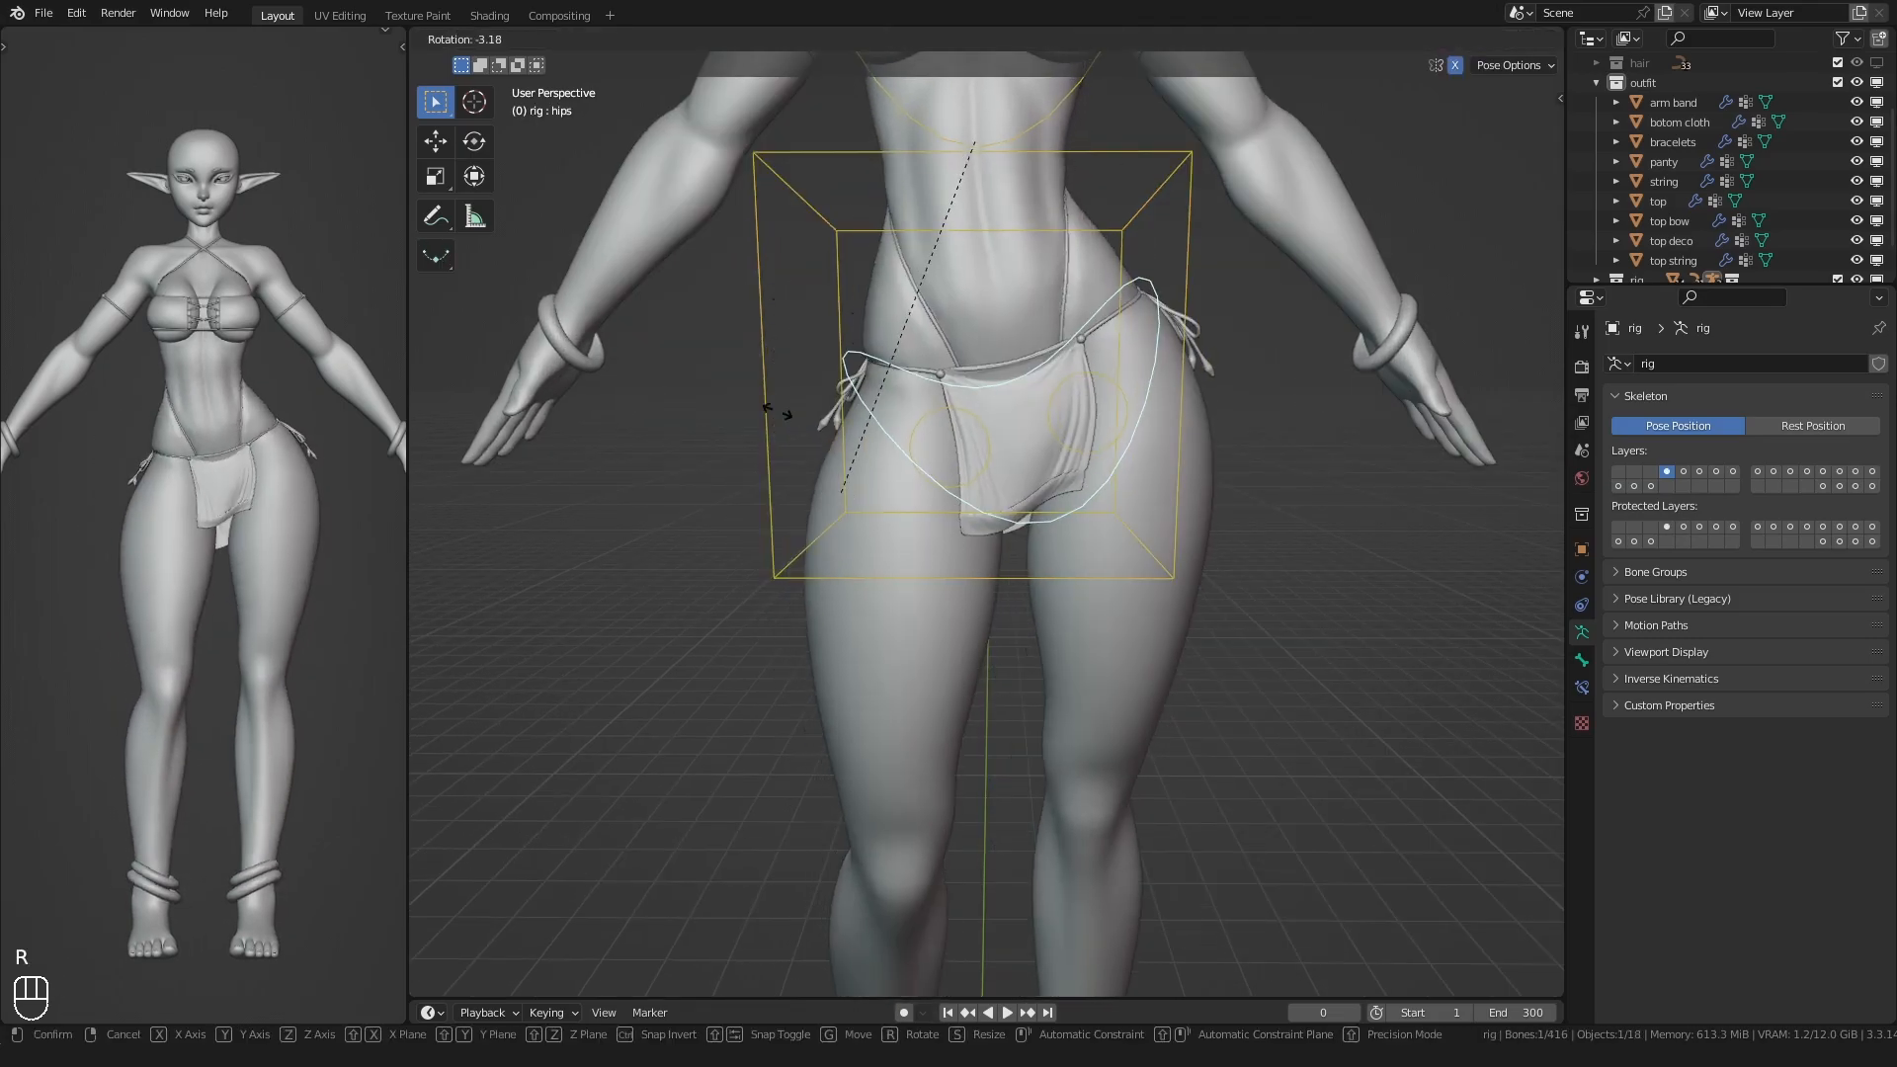
{"action": "left_click", "coordinate": [799, 470]}
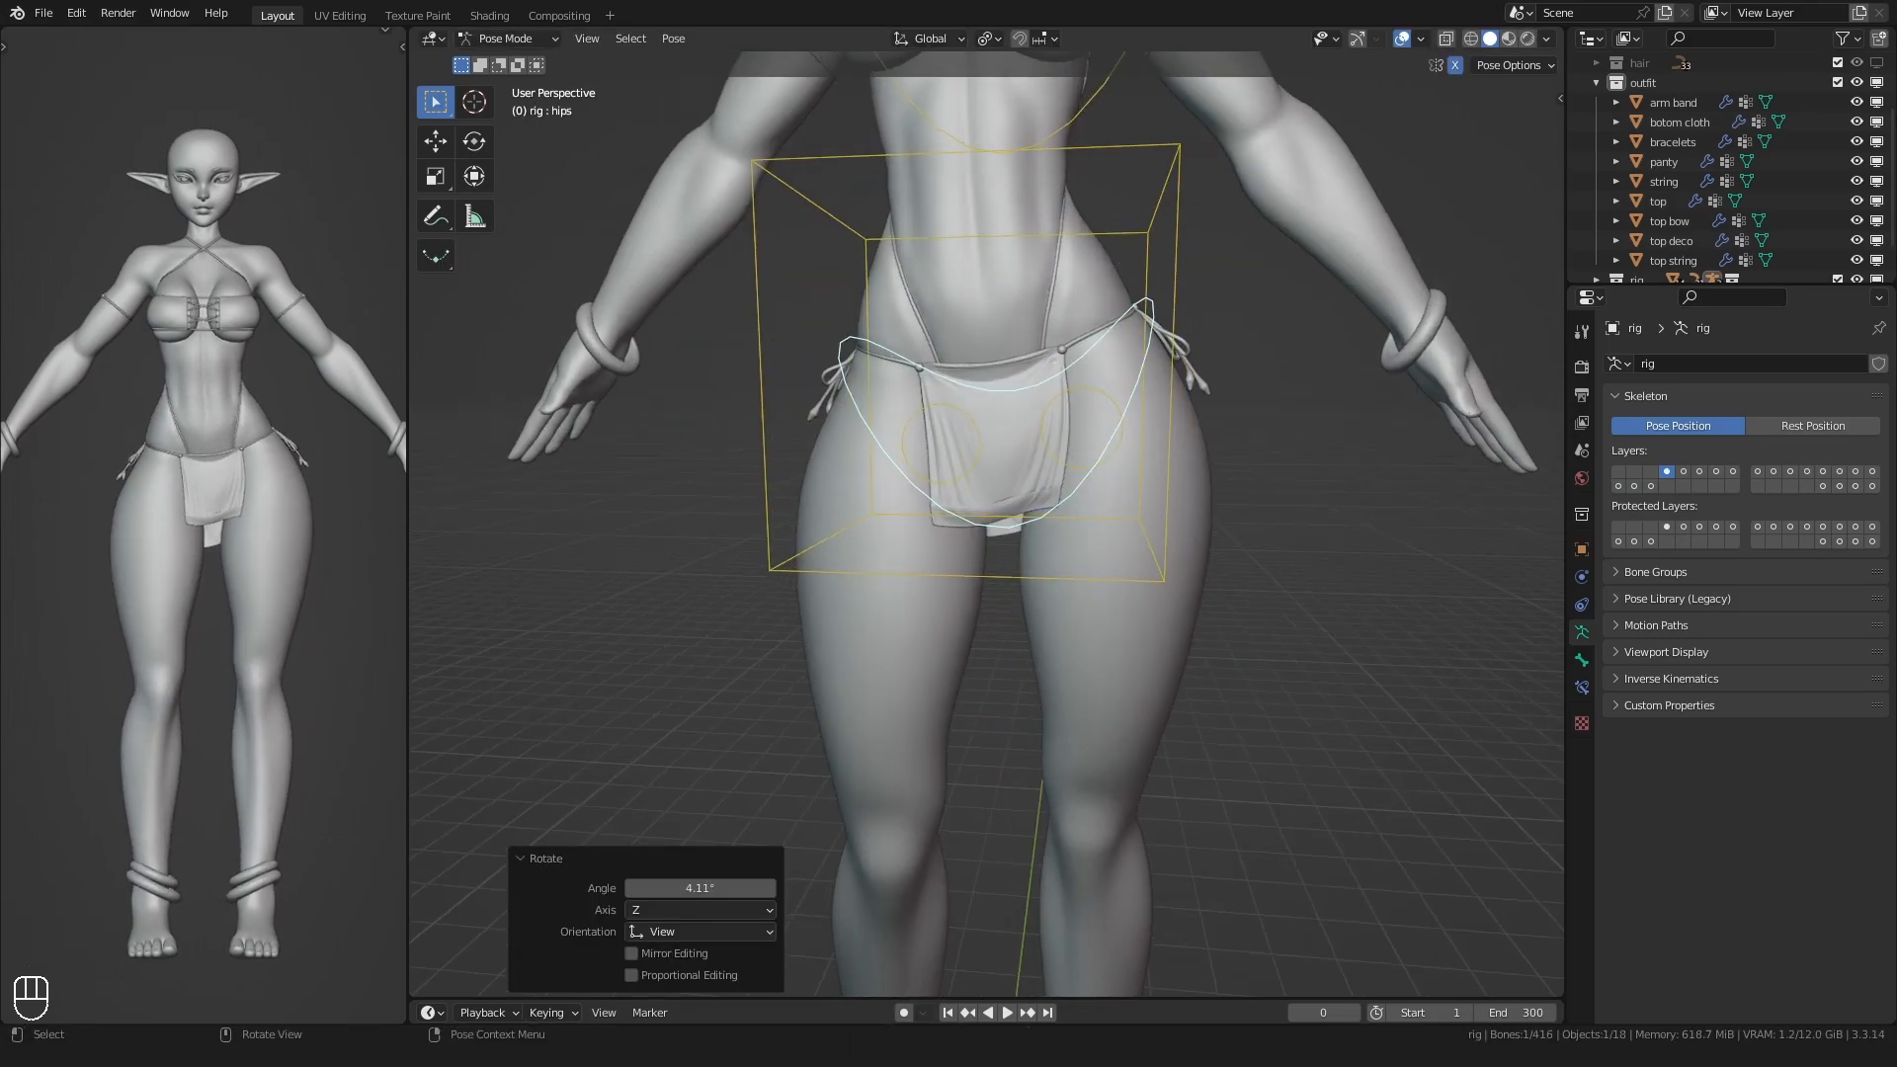
{"action": "key", "text": "r"}
{"action": "key", "text": "r"}
{"action": "right_click", "coordinate": [793, 454]}
{"action": "middle_click_drag", "start_coordinate": [1037, 533], "coordinate": [852, 591]}
{"action": "key", "text": "r"}
{"action": "right_click", "coordinate": [698, 539]}
{"action": "key", "text": "a"}
{"action": "key", "text": "q"}
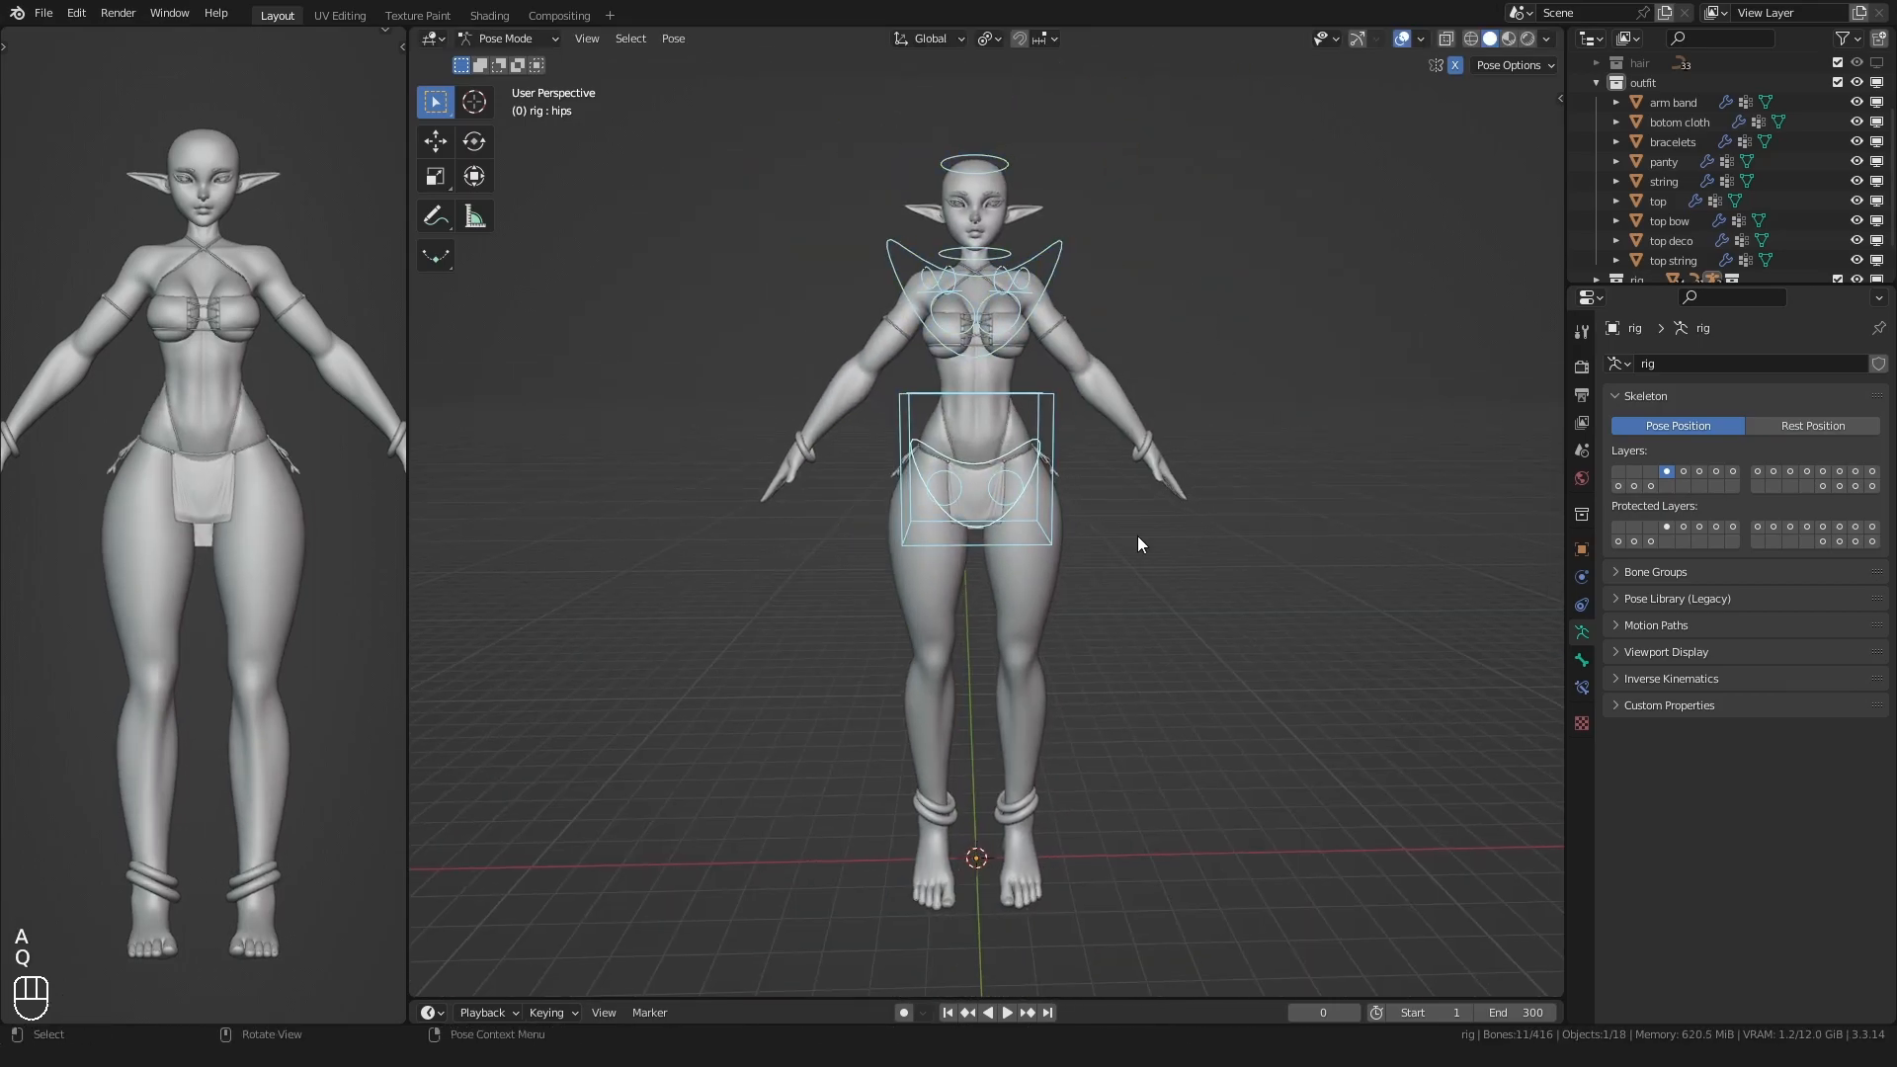
- Show the Torso (Tweak), Fingers, Fingers (Detail) and both arm IK rig layers
{"action": "key", "text": "n"}
{"action": "key", "text": "n"}
{"action": "left_click", "coordinate": [1450, 583], "text": "shift"}
{"action": "left_click", "coordinate": [1439, 601], "text": "shift"}
{"action": "left_click", "coordinate": [1460, 624], "text": "shift"}
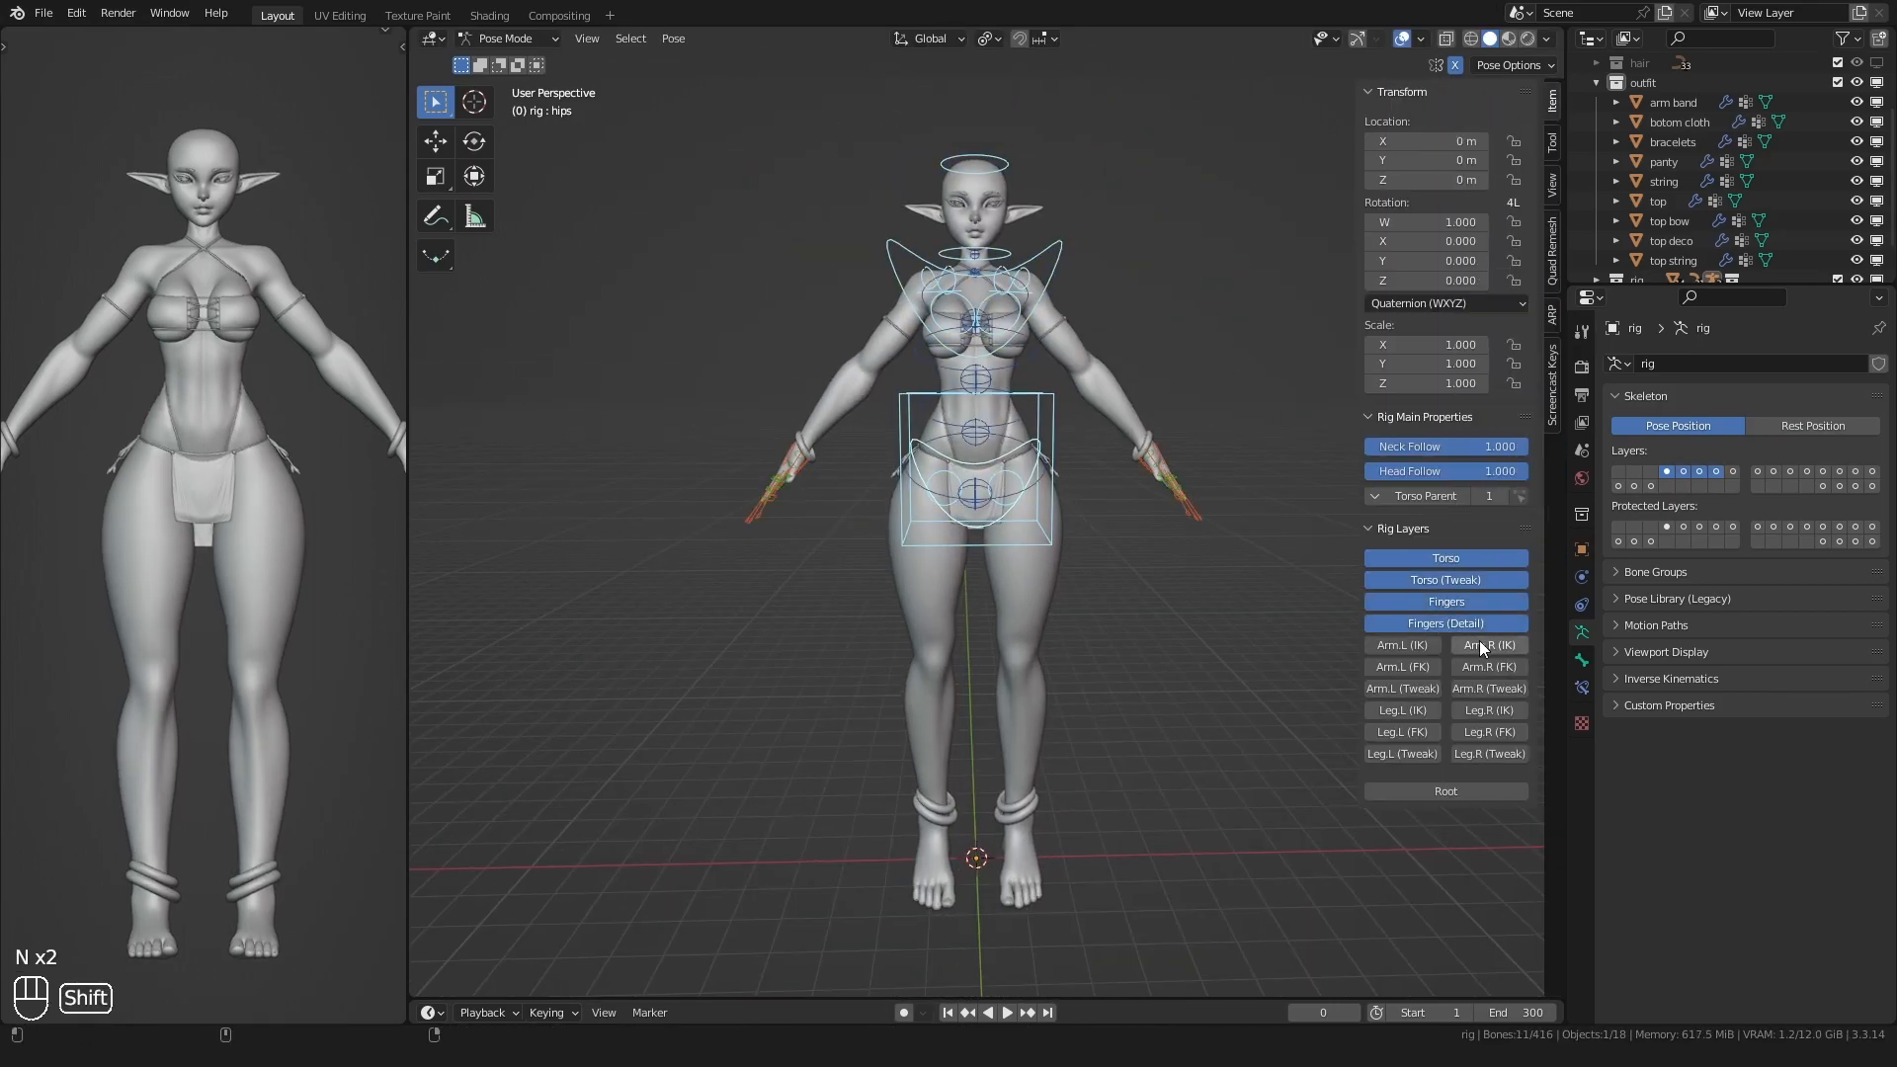
{"action": "left_click", "coordinate": [1480, 645], "text": "shift"}
{"action": "left_click", "coordinate": [1433, 648], "text": "shift"}
- Show the FK and tweak rig layers of both arms
{"action": "left_click", "coordinate": [1429, 667]}
{"action": "left_click", "coordinate": [1469, 669]}
{"action": "left_click", "coordinate": [1468, 688]}
{"action": "left_click", "coordinate": [1432, 692]}
- Show the leg IK, leg tweak and Root rig layers, and hide the FK layers
{"action": "left_click", "coordinate": [1431, 714]}
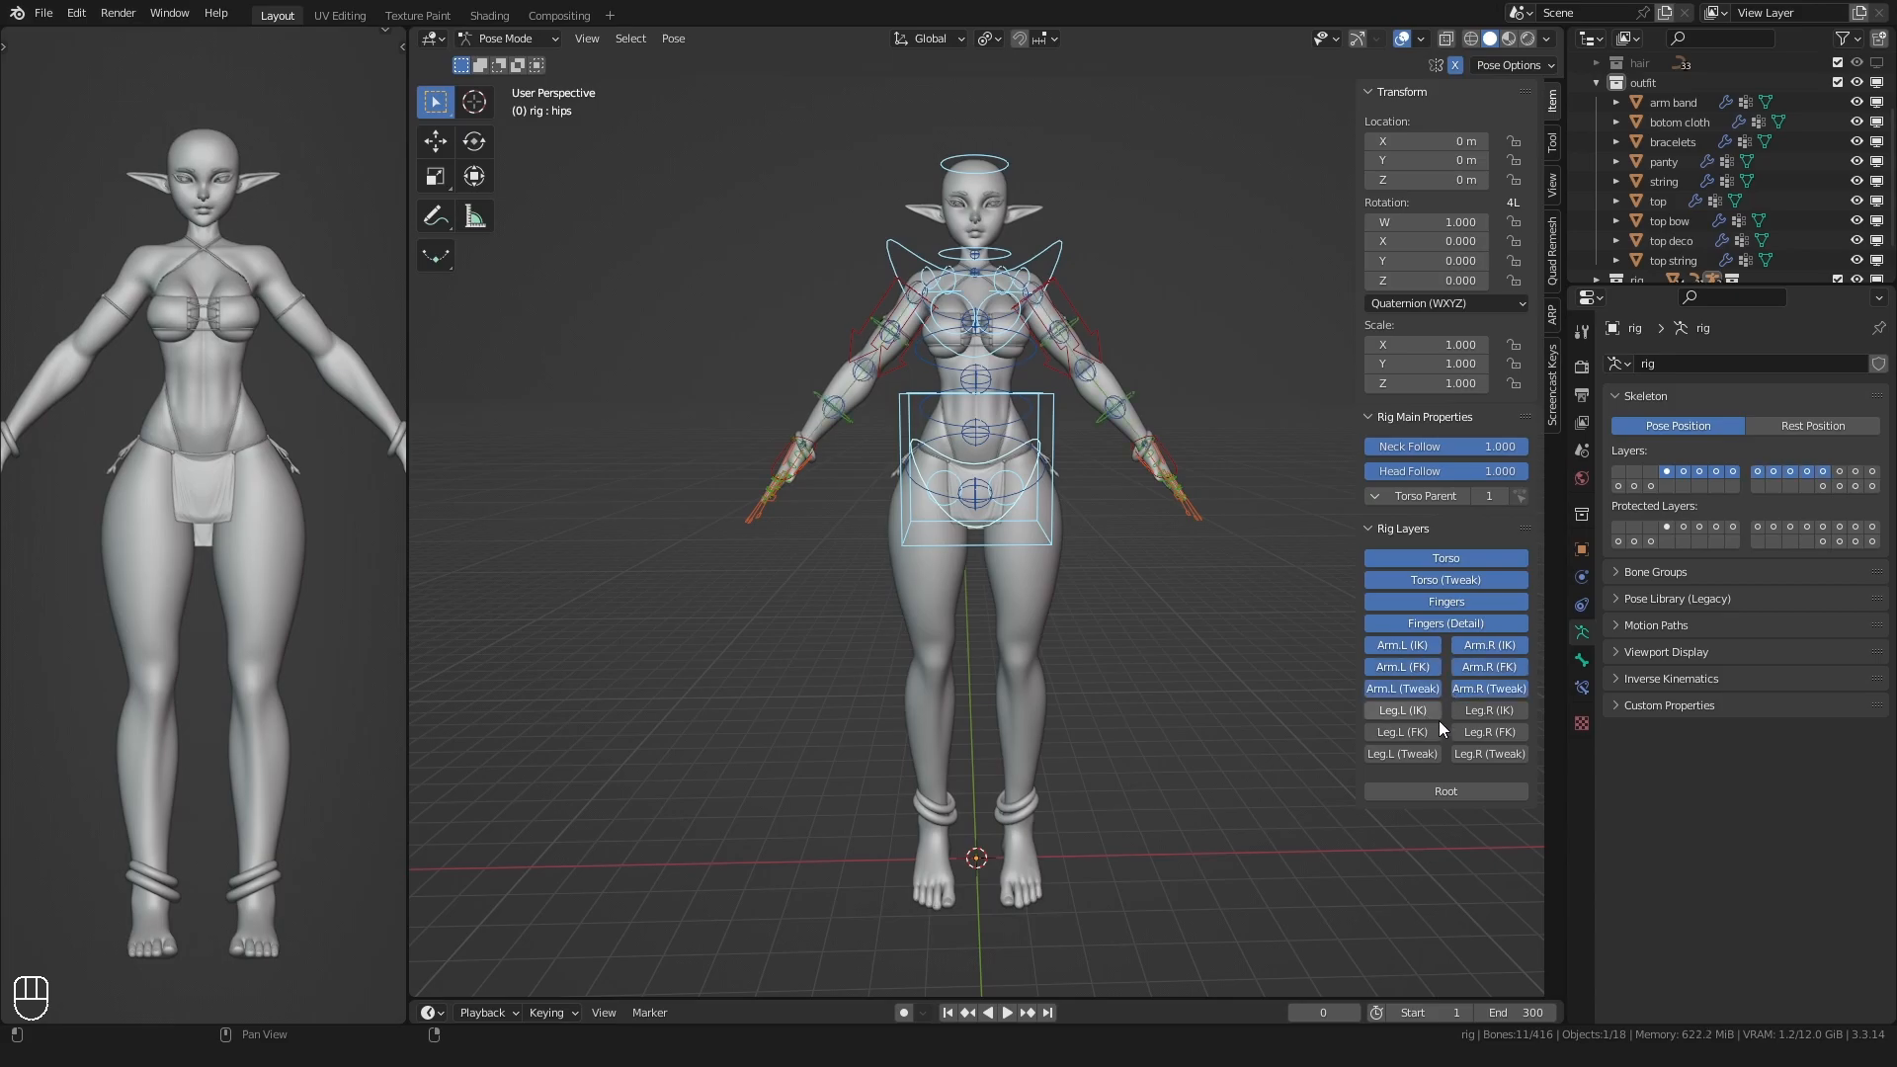
{"action": "left_click", "coordinate": [1469, 713]}
{"action": "left_click", "coordinate": [1470, 731]}
{"action": "left_click", "coordinate": [1436, 732]}
{"action": "left_click", "coordinate": [1451, 790], "text": "shift"}
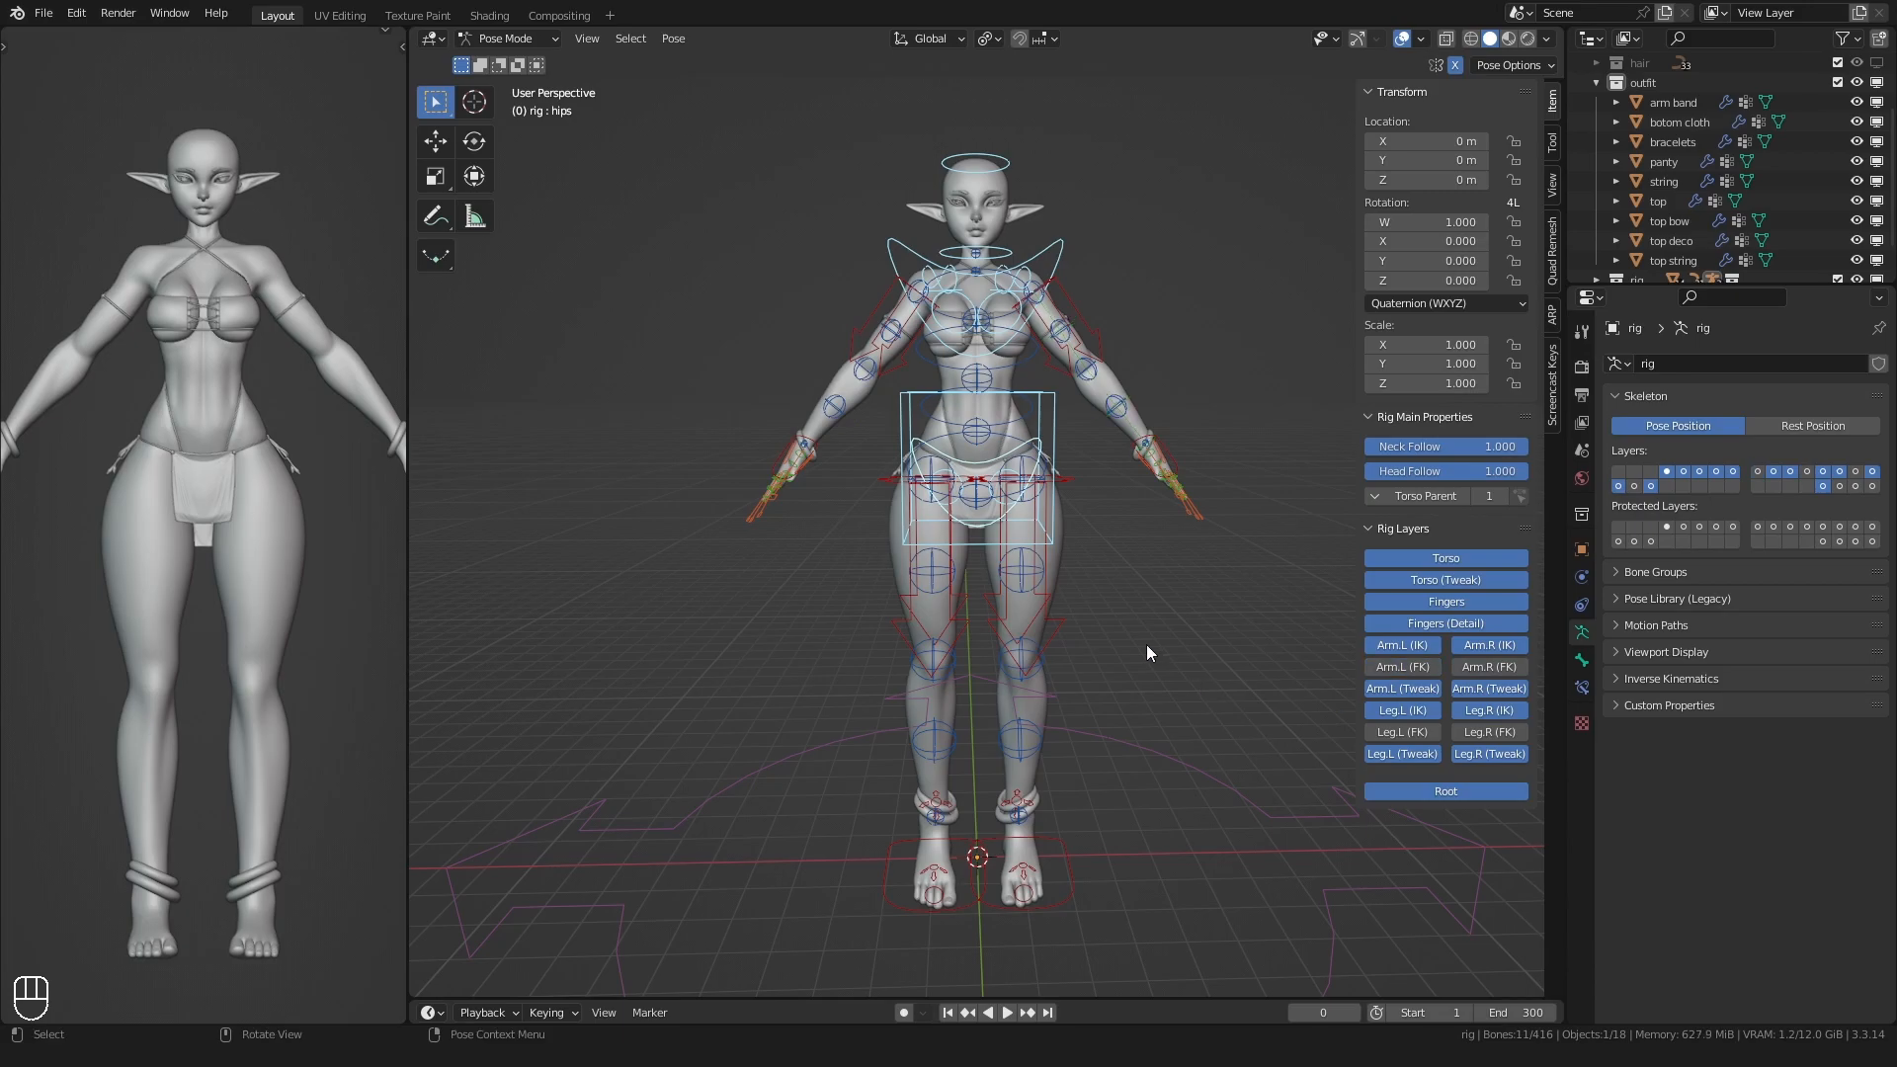
- Deselect all bones and make the hair collection visible in the viewport
{"action": "key", "text": "n"}
{"action": "scroll", "coordinate": [944, 561], "scroll_direction": "up", "scroll_amount": 2}
{"action": "middle_click_drag", "start_coordinate": [814, 561], "coordinate": [814, 674], "text": "shift"}
{"action": "left_click", "coordinate": [814, 674]}
{"action": "scroll", "coordinate": [840, 533], "scroll_direction": "up", "scroll_amount": 1}
{"action": "middle_click_drag", "start_coordinate": [849, 504], "coordinate": [900, 642], "text": "shift"}
{"action": "middle_click_drag", "start_coordinate": [900, 643], "coordinate": [877, 642]}
{"action": "scroll", "coordinate": [1806, 122], "scroll_direction": "up", "scroll_amount": 2}
{"action": "left_click", "coordinate": [1856, 141]}
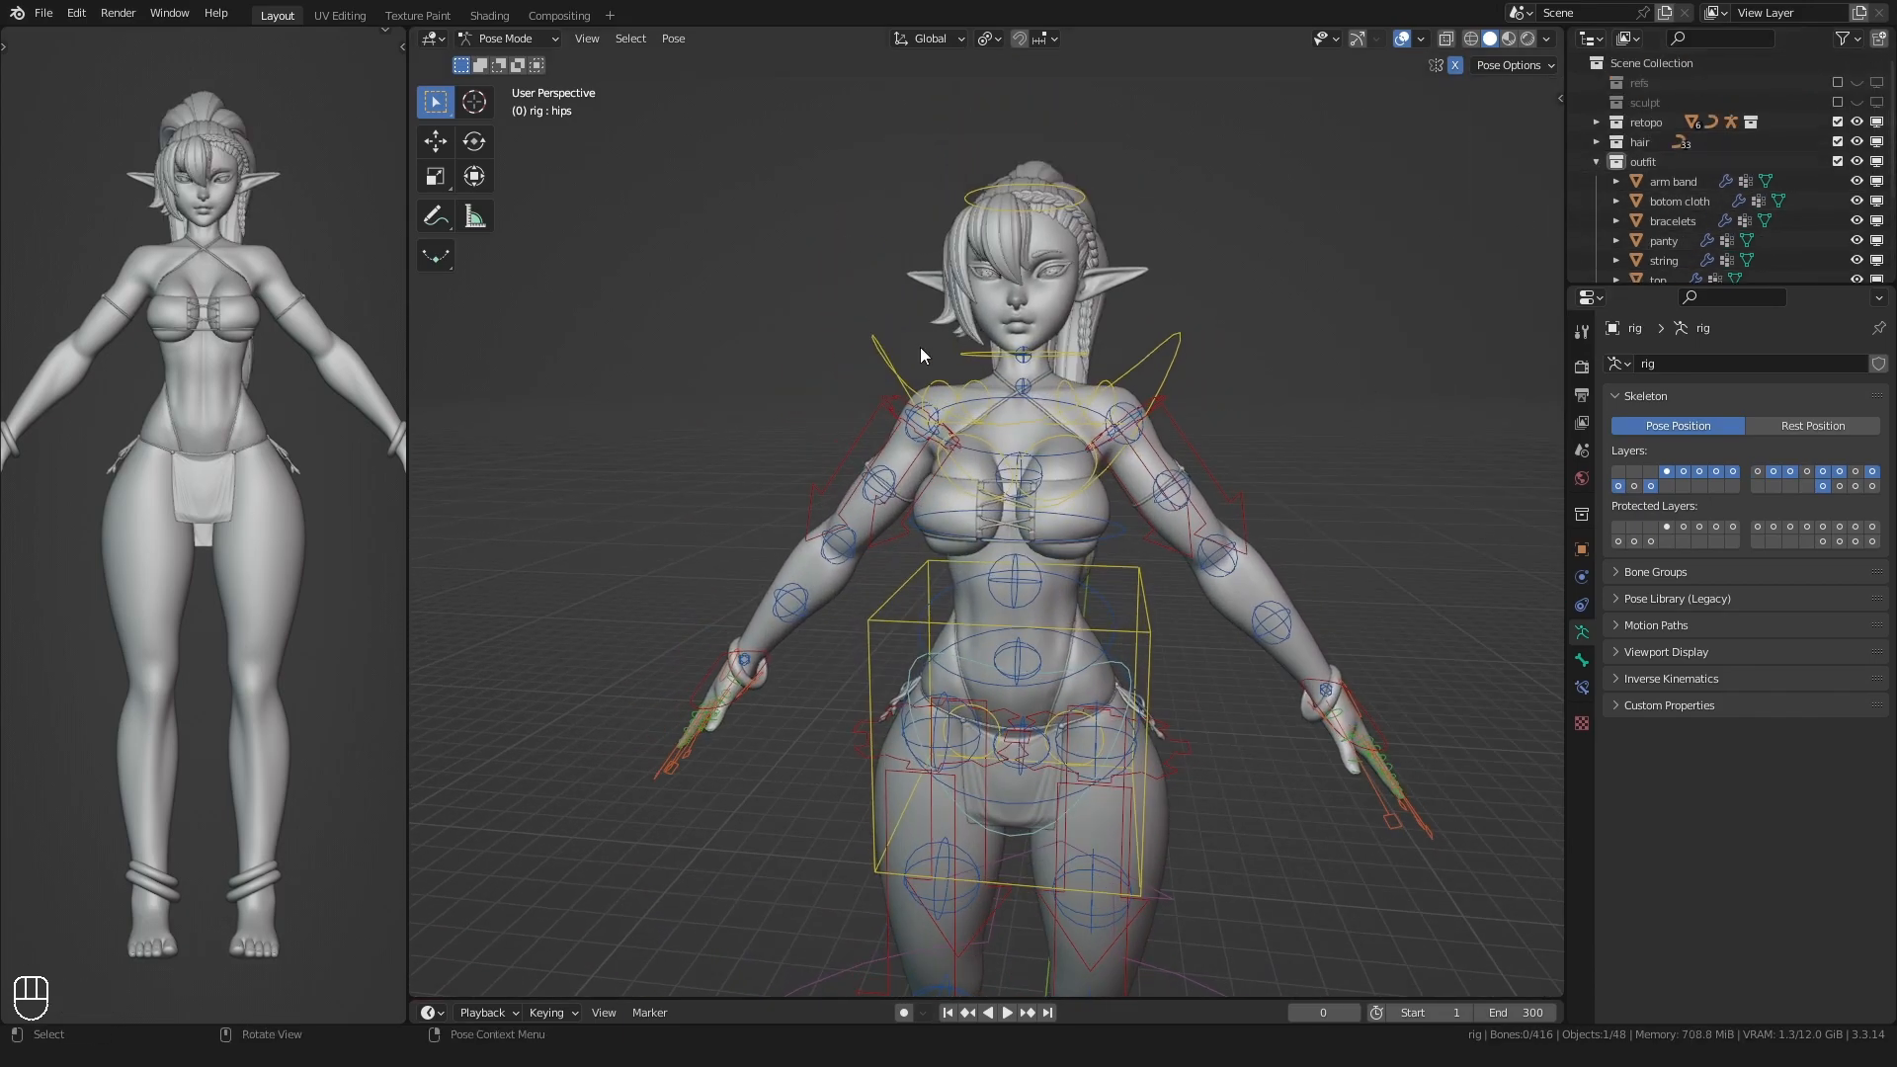
- Test-rotate the chest control to check how the hair follows the head, and cancel the rotation
{"action": "left_click", "coordinate": [920, 354]}
{"action": "key", "text": "r"}
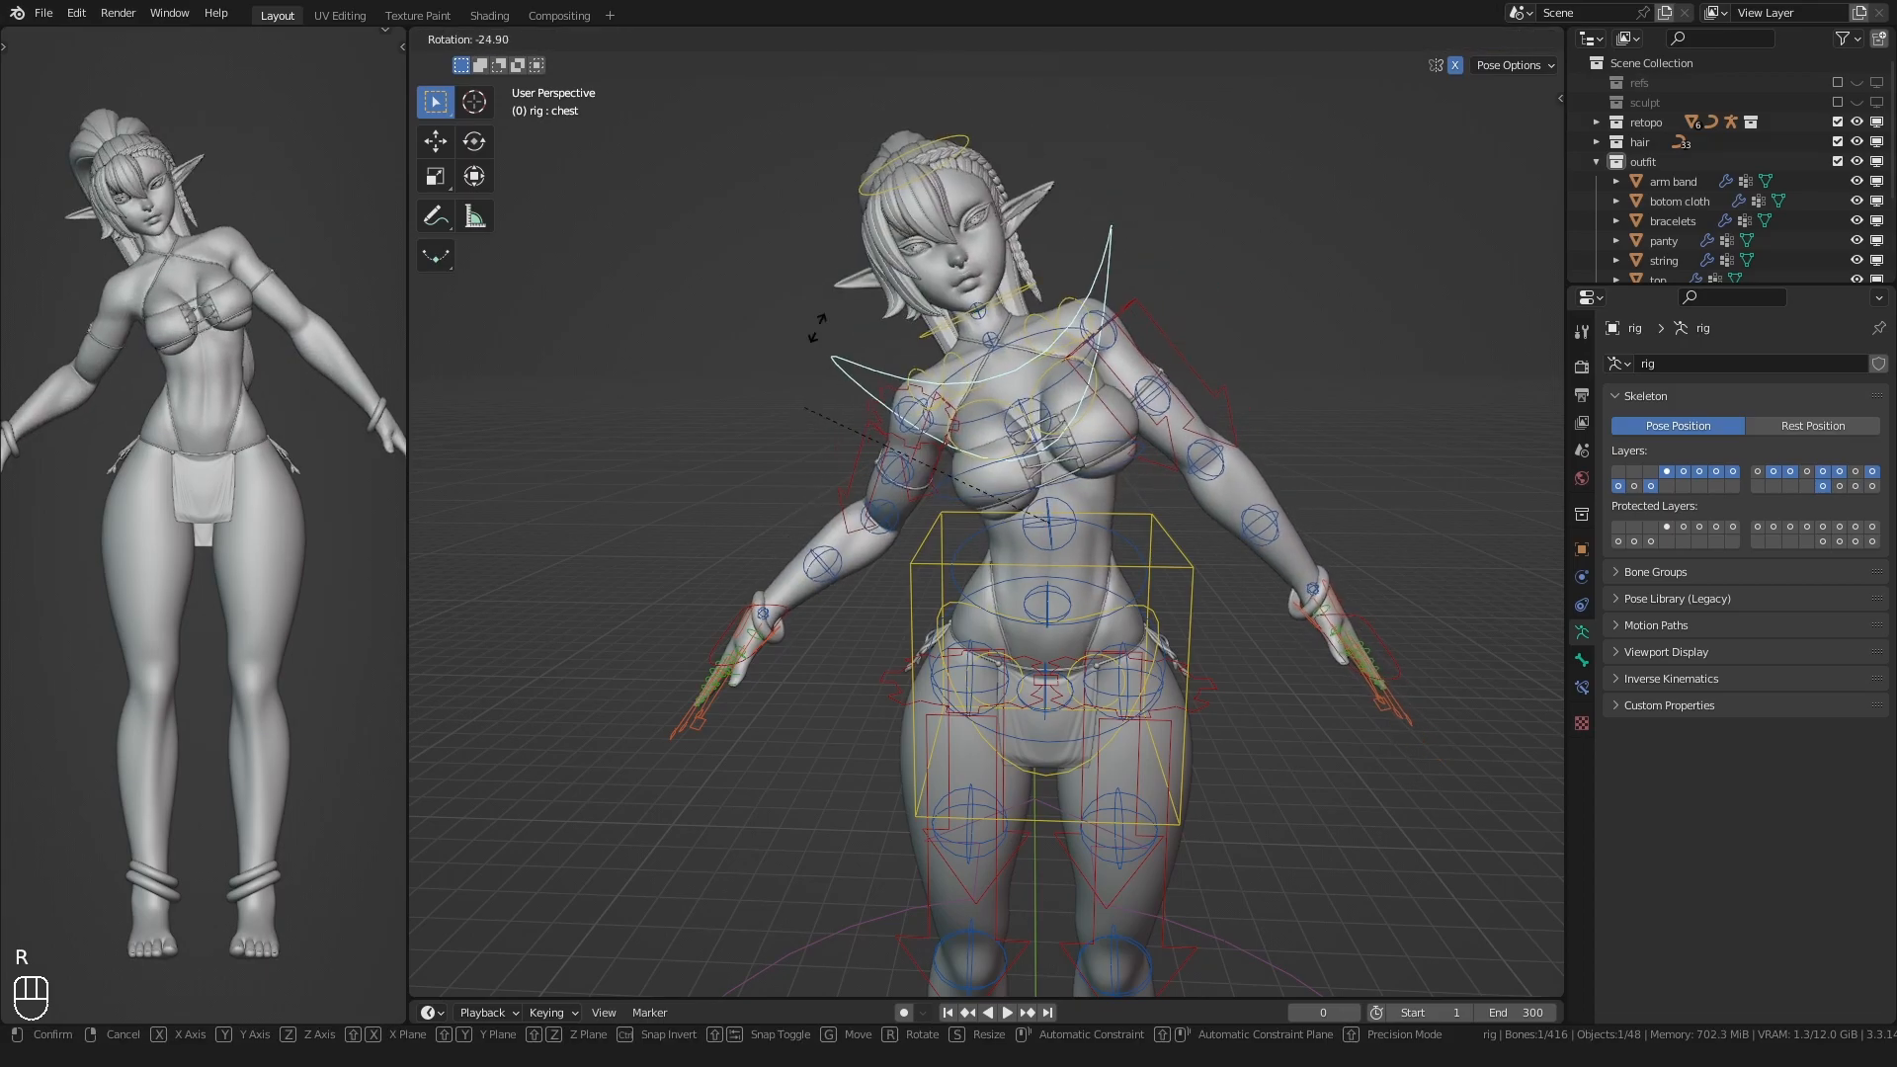
{"action": "key", "text": "Escape"}
- Enable Simplify in the render settings and set the viewport Max Subdivision to 0
{"action": "left_click", "coordinate": [1580, 366]}
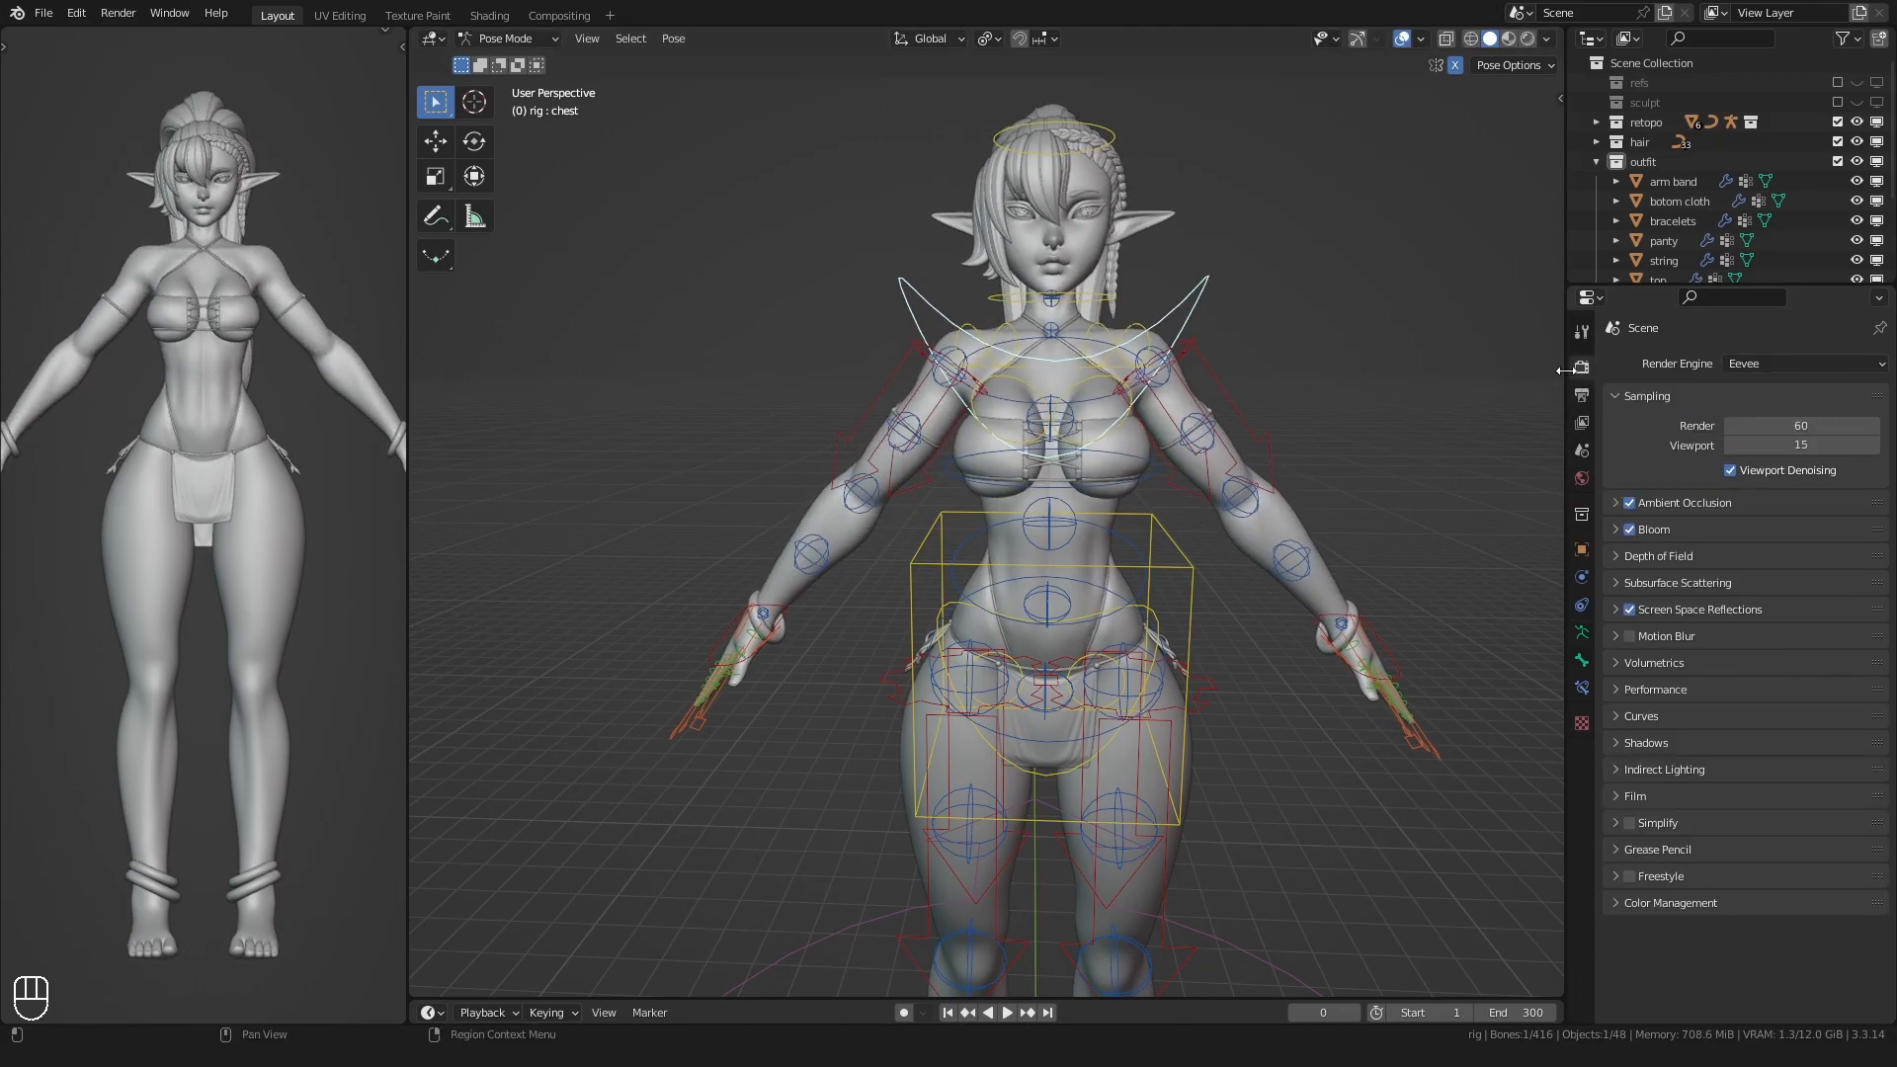
{"action": "left_click", "coordinate": [1642, 825]}
{"action": "left_click", "coordinate": [1629, 823]}
{"action": "left_click", "coordinate": [1765, 876]}
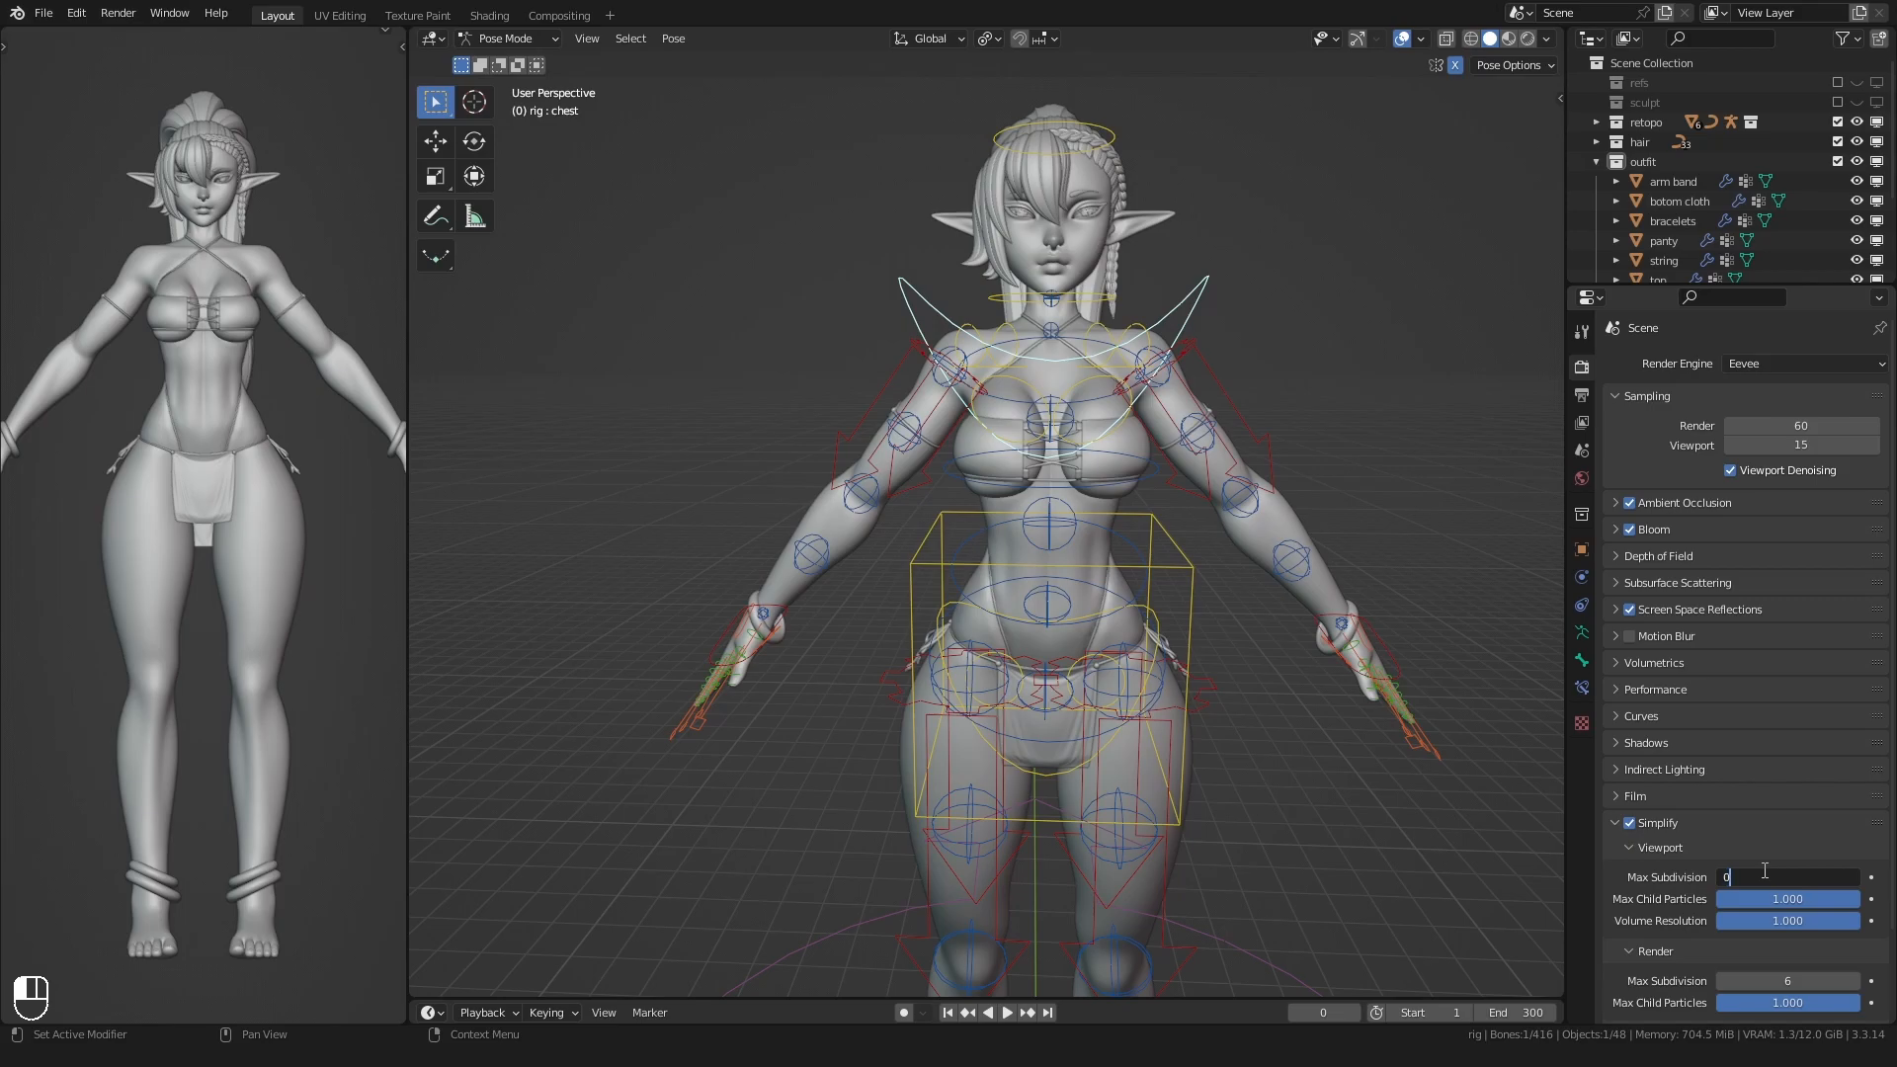
{"action": "type", "text": "0"}
{"action": "key", "text": "Return"}
{"action": "left_click", "coordinate": [1617, 823]}
- Test-rotate the chest control and one more torso control with the simplified viewport
{"action": "scroll", "coordinate": [968, 628], "scroll_direction": "down", "scroll_amount": 2}
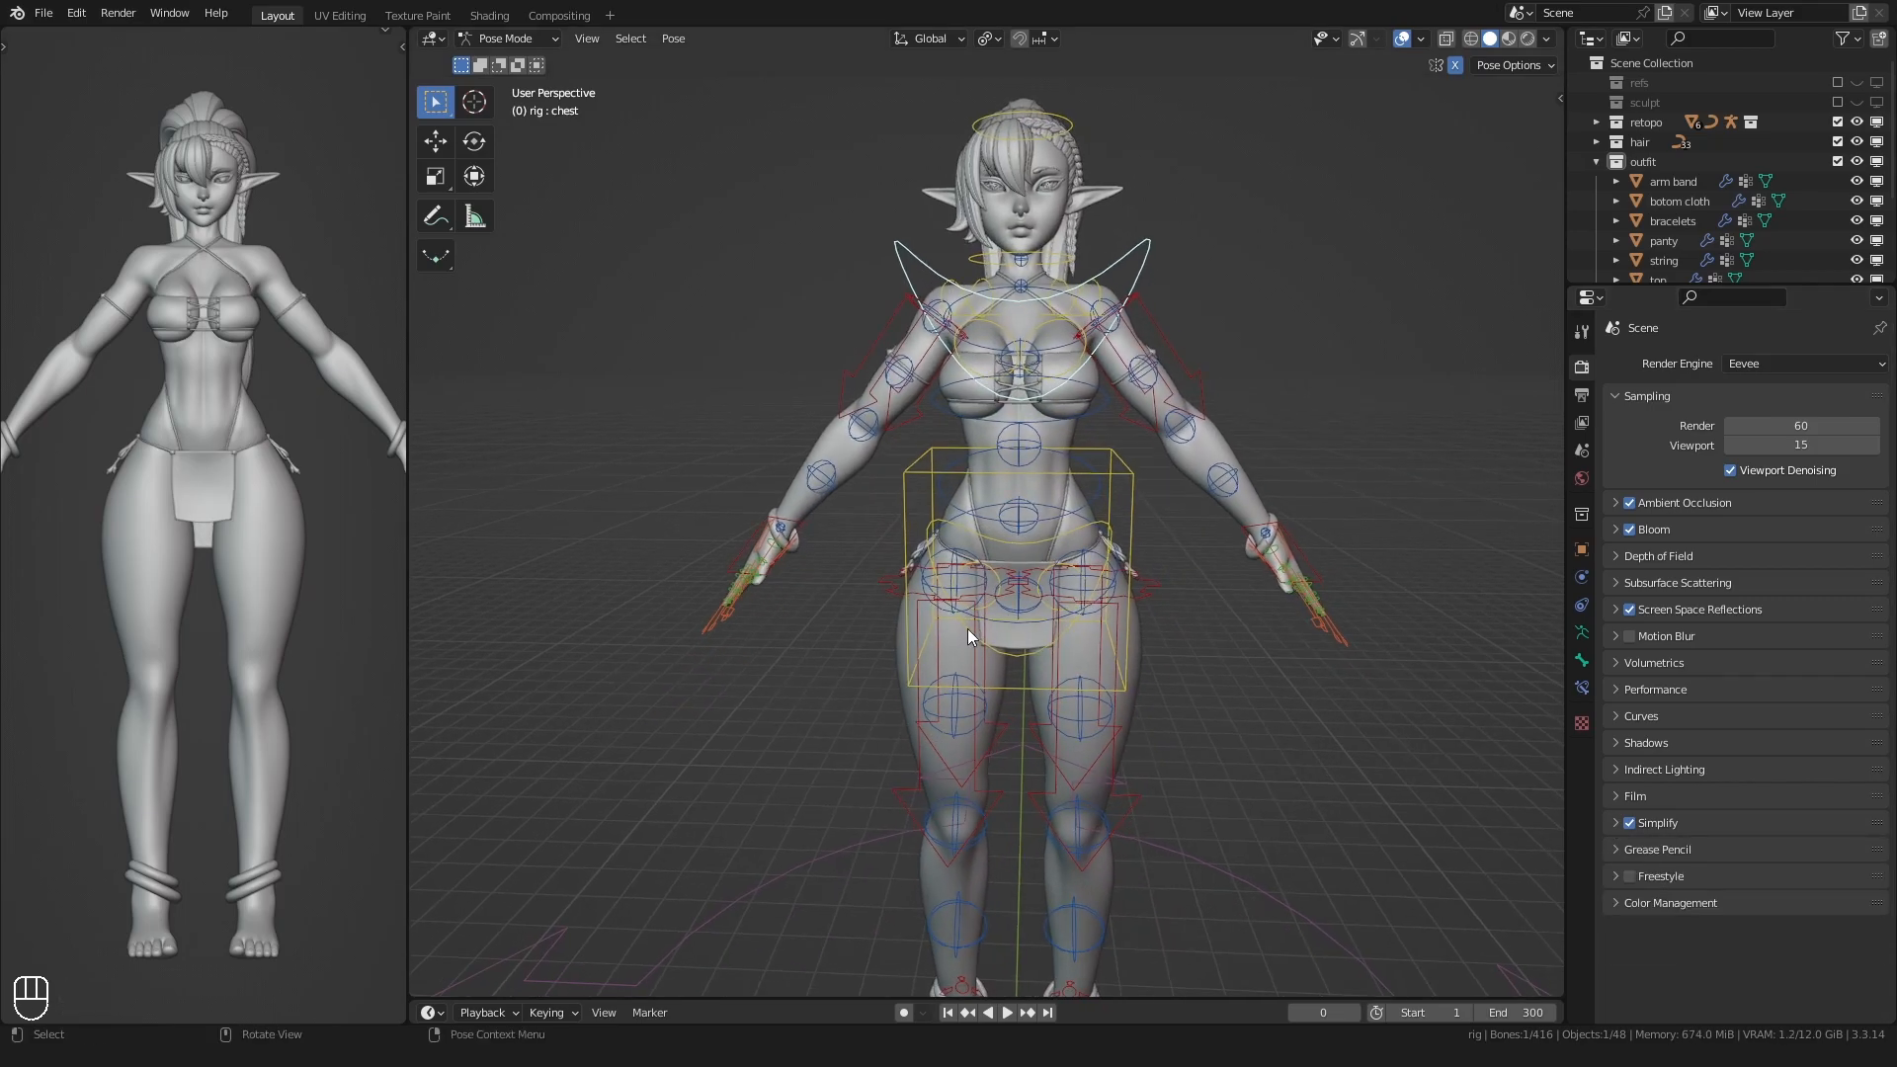
{"action": "key", "text": "r"}
{"action": "right_click", "coordinate": [810, 572]}
{"action": "left_click", "coordinate": [921, 532]}
{"action": "key", "text": "r"}
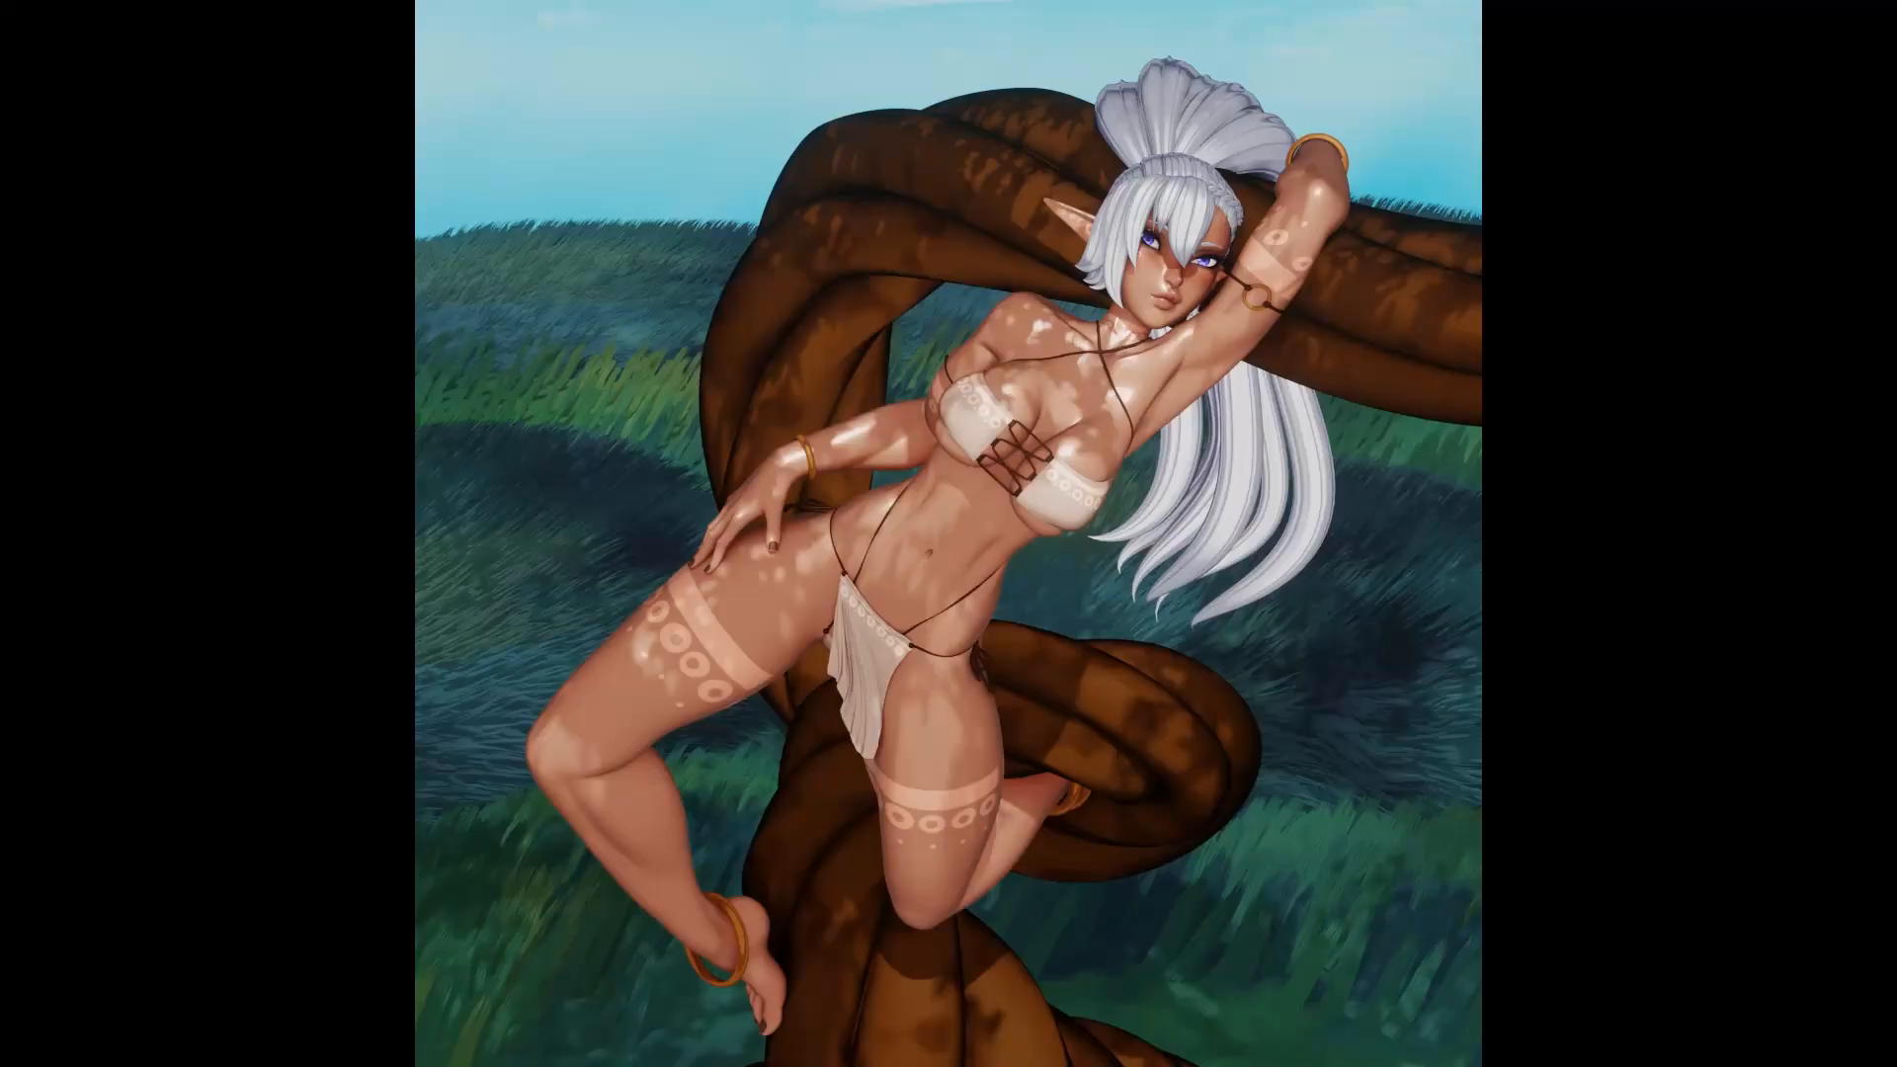